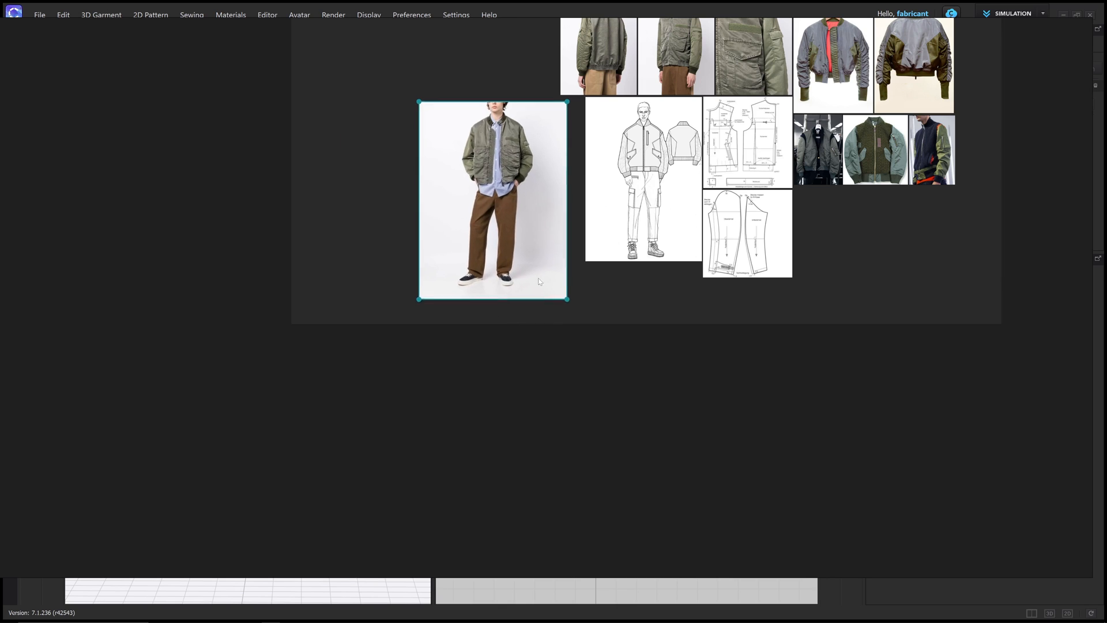
Step: Examine the bomber jacket photos, flat sketches and pattern drafts on the reference board
{"action": "scroll", "coordinate": [621, 312], "scroll_direction": "up", "scroll_amount": 5}
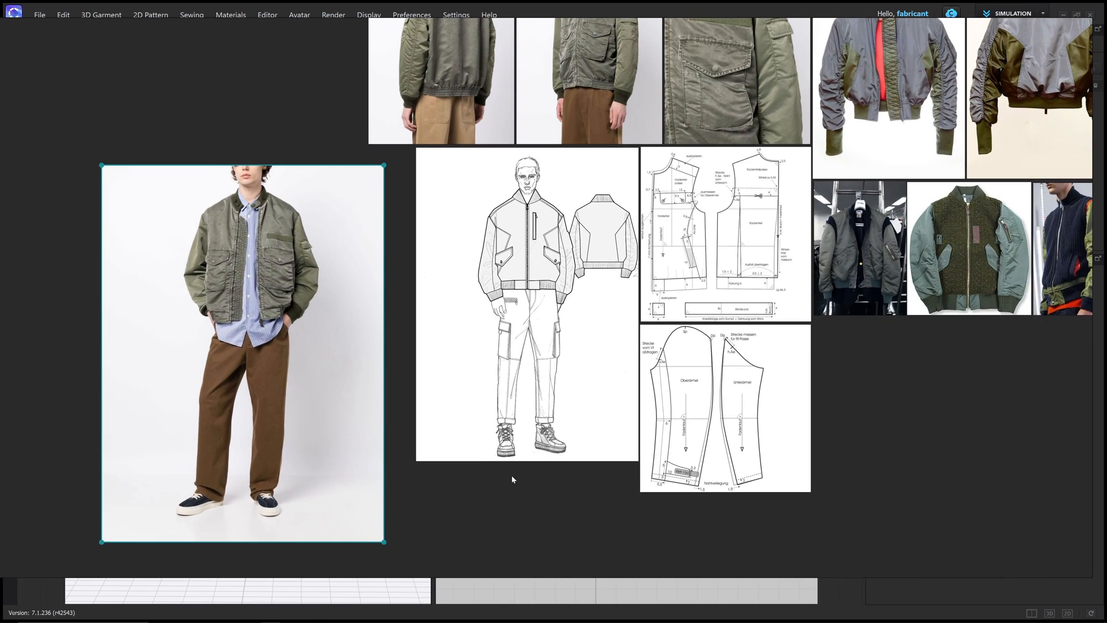
{"action": "middle_click_drag", "start_coordinate": [585, 306], "coordinate": [453, 384]}
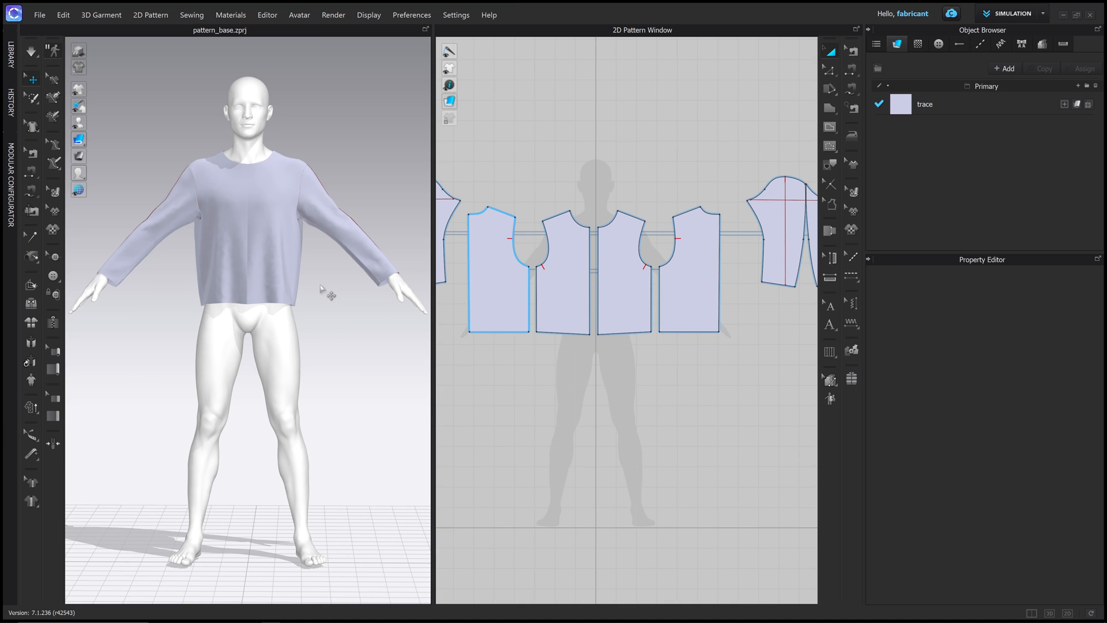
Step: Select the sleeve's vertical internal line and examine how it runs down the arm on the draped garment
{"action": "right_click_drag", "start_coordinate": [341, 287], "coordinate": [281, 295]}
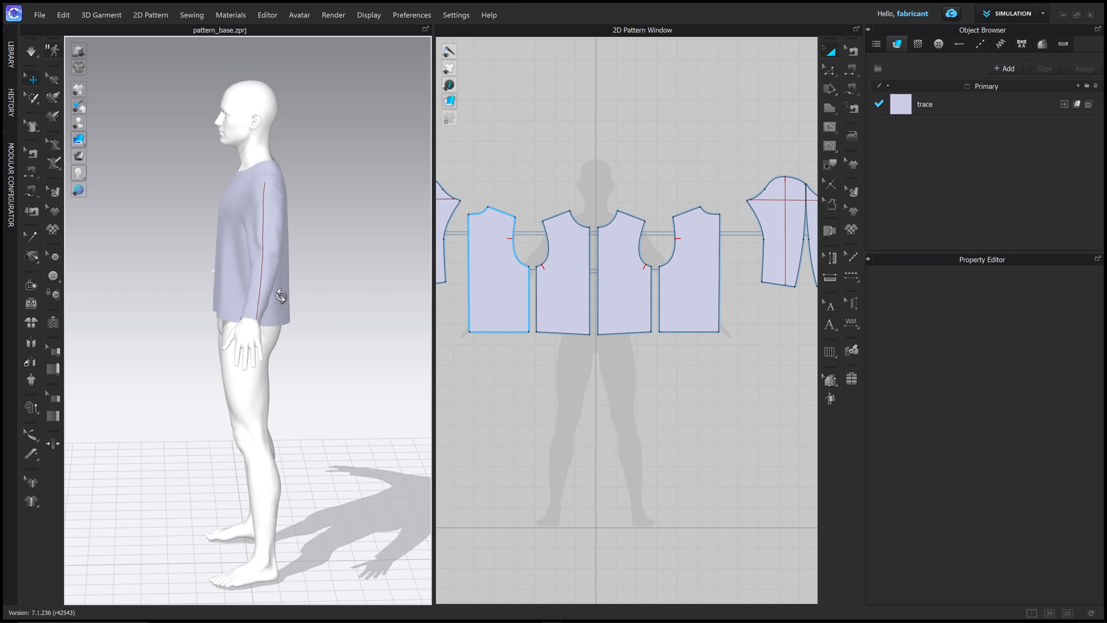
{"action": "scroll", "coordinate": [677, 264], "scroll_direction": "down", "scroll_amount": 2}
{"action": "scroll", "coordinate": [729, 221], "scroll_direction": "up", "scroll_amount": 3}
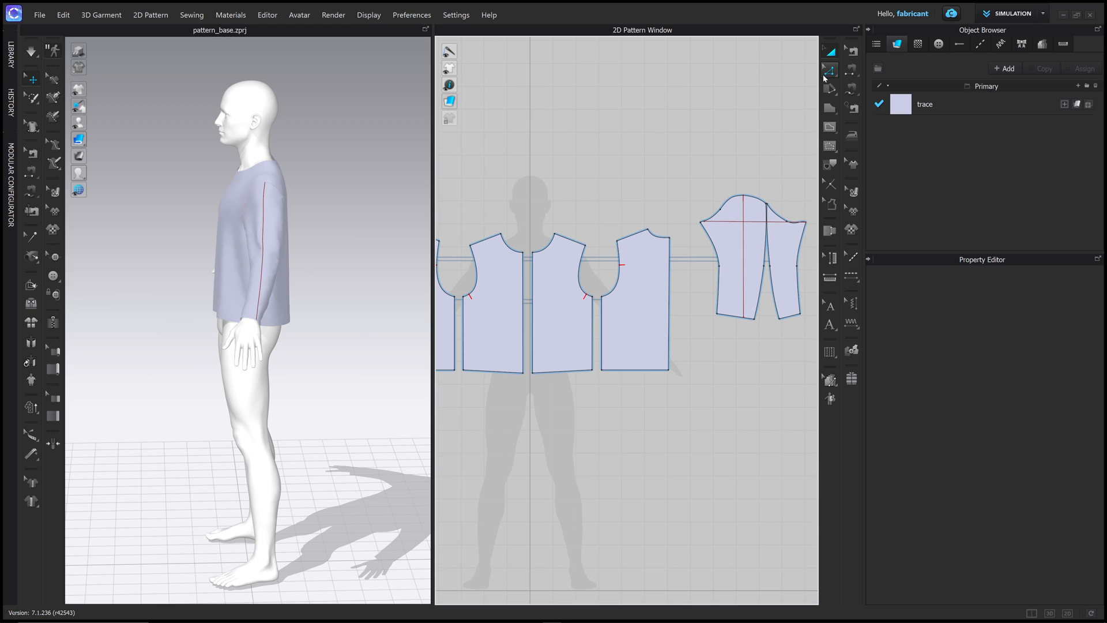
{"action": "left_click", "coordinate": [828, 71]}
{"action": "left_click", "coordinate": [744, 267]}
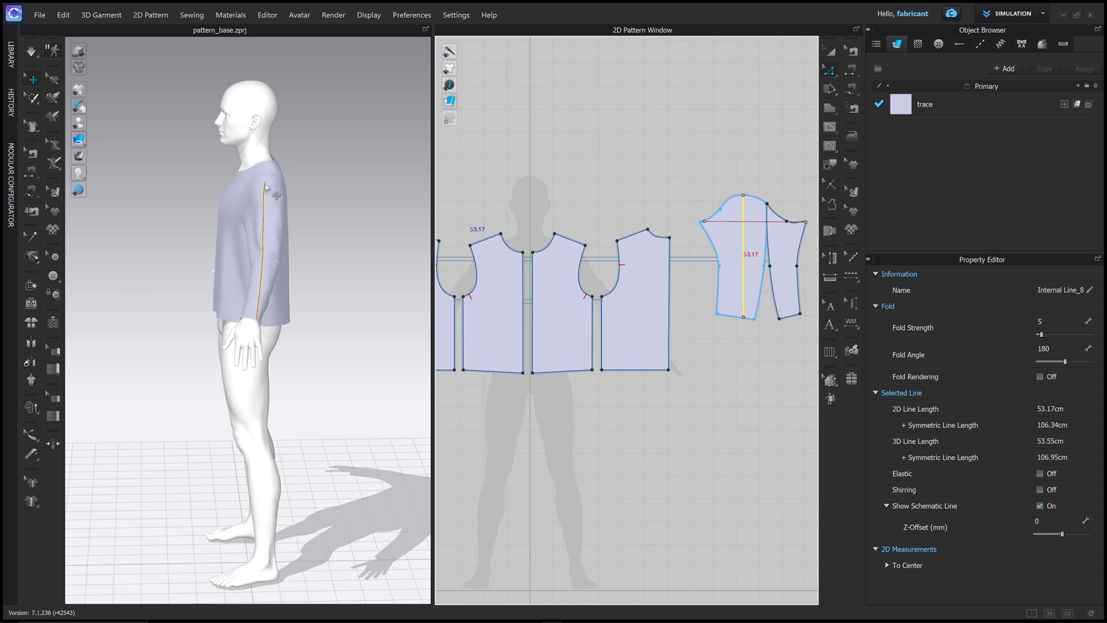
{"action": "right_click_drag", "start_coordinate": [259, 329], "coordinate": [279, 291]}
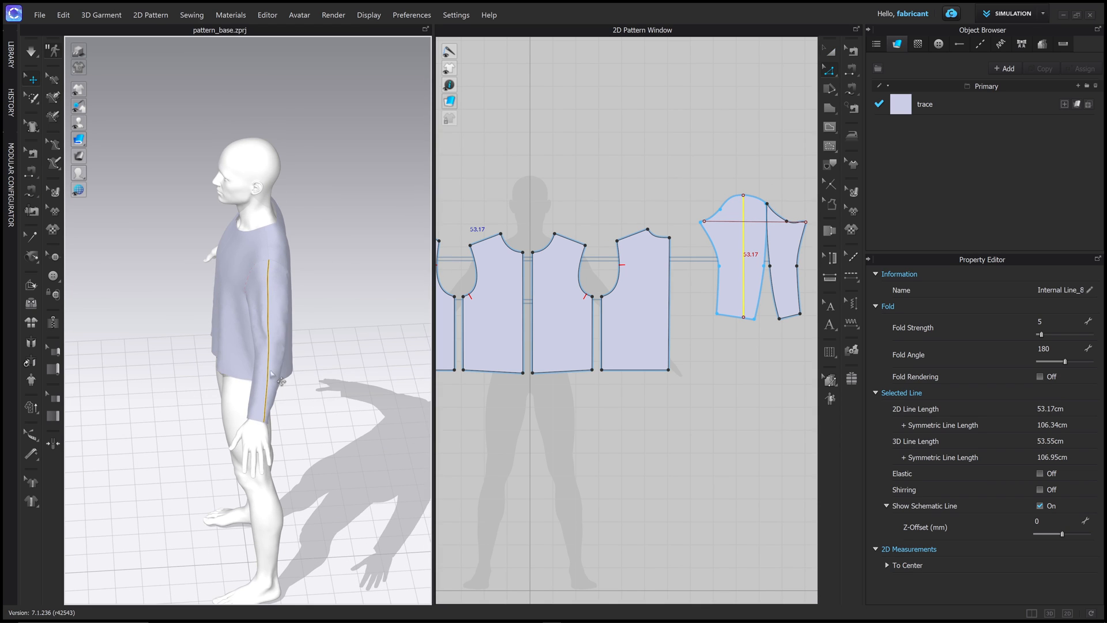
{"action": "mouse_move", "coordinate": [282, 380]}
{"action": "right_mouse_down"}
{"action": "mouse_move", "coordinate": [202, 390]}
{"action": "mouse_move", "coordinate": [179, 366]}
{"action": "mouse_move", "coordinate": [277, 383]}
{"action": "right_mouse_up"}
{"action": "right_click_drag", "start_coordinate": [273, 198], "coordinate": [325, 193]}
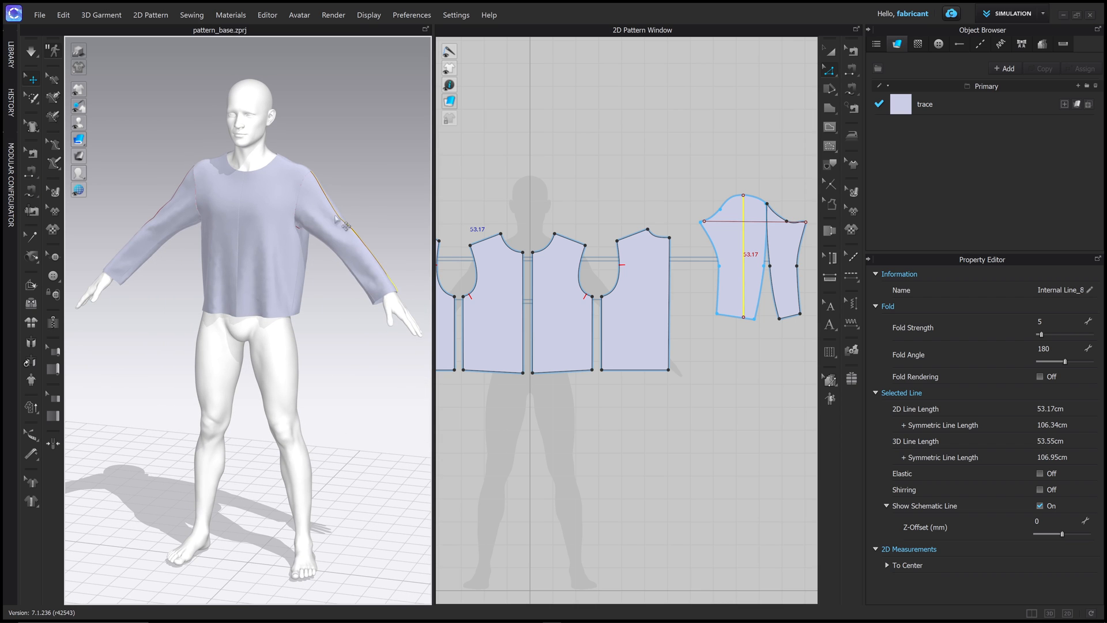
{"action": "right_click_drag", "start_coordinate": [383, 297], "coordinate": [351, 287]}
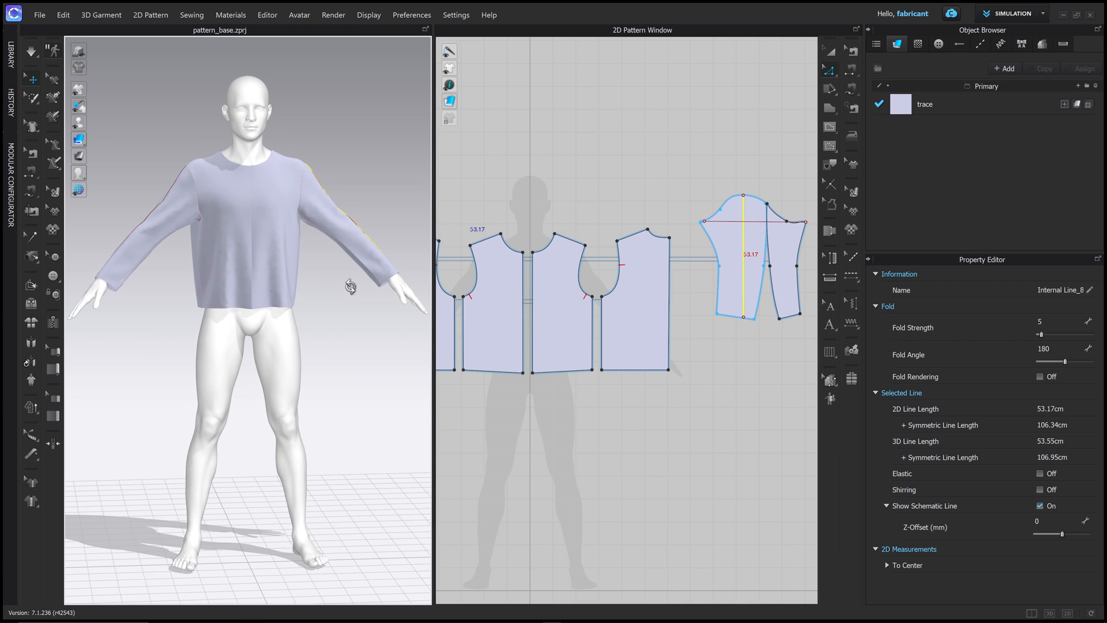
Step: Draw horizontal internal lines from the underarm points across the back pattern, about 29.3 cm, and the front pattern, about 26 cm
{"action": "left_click", "coordinate": [832, 131]}
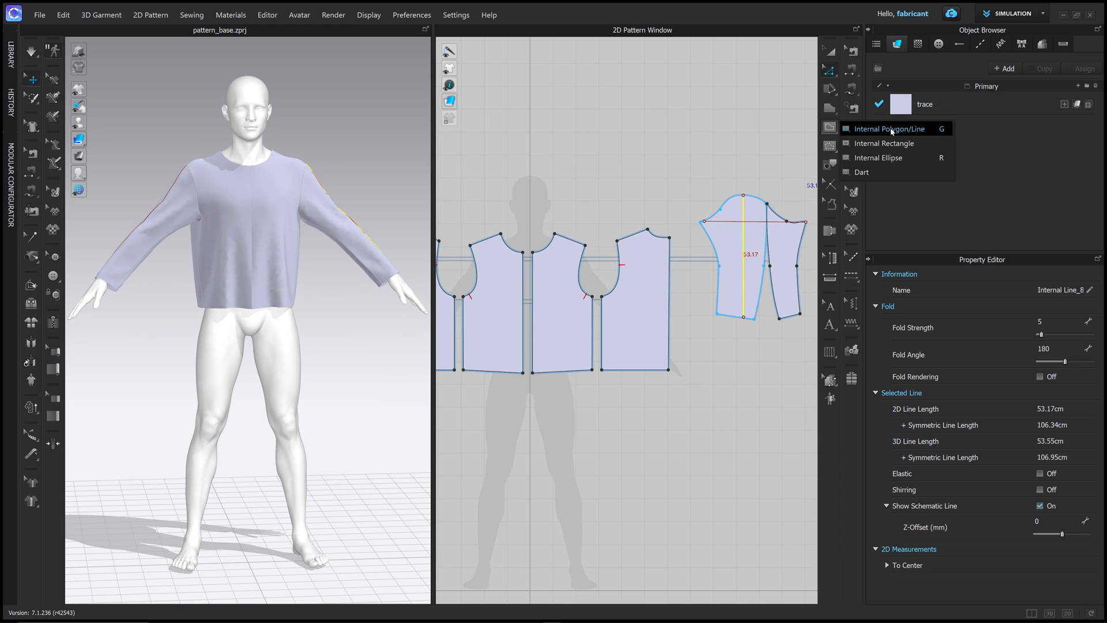
{"action": "left_click", "coordinate": [843, 127]}
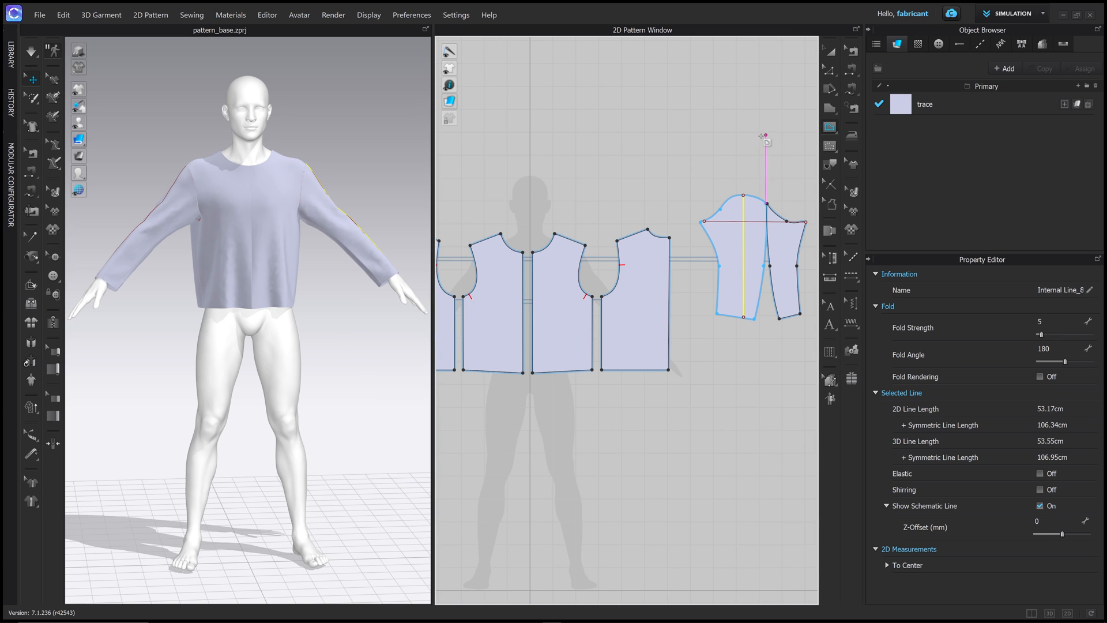
{"action": "scroll", "coordinate": [603, 294], "scroll_direction": "up", "scroll_amount": 5}
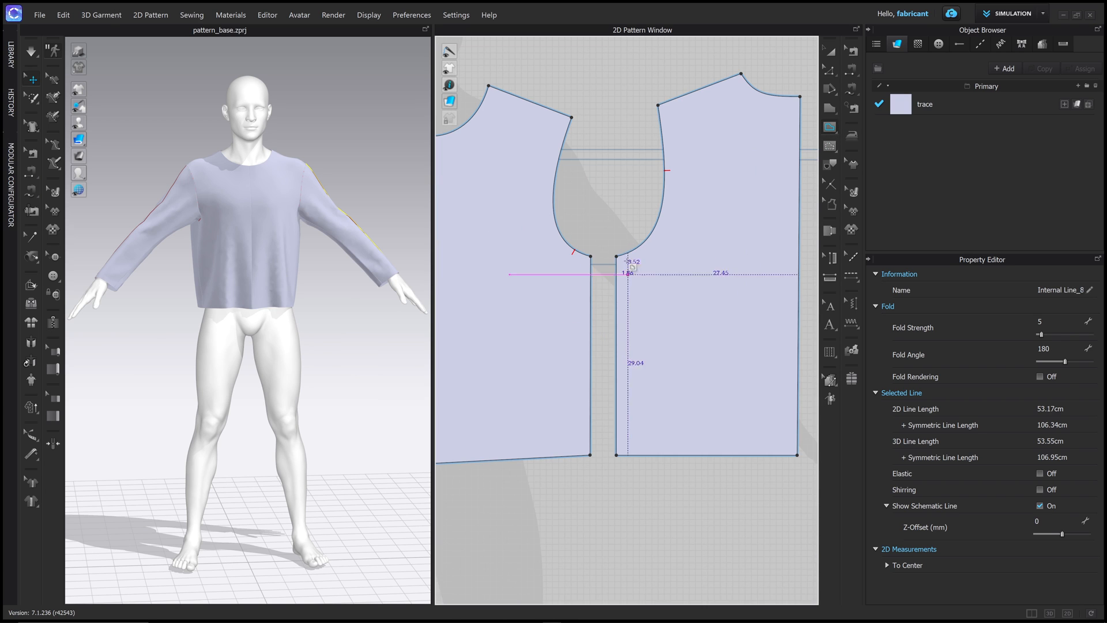
{"action": "left_click", "coordinate": [617, 256]}
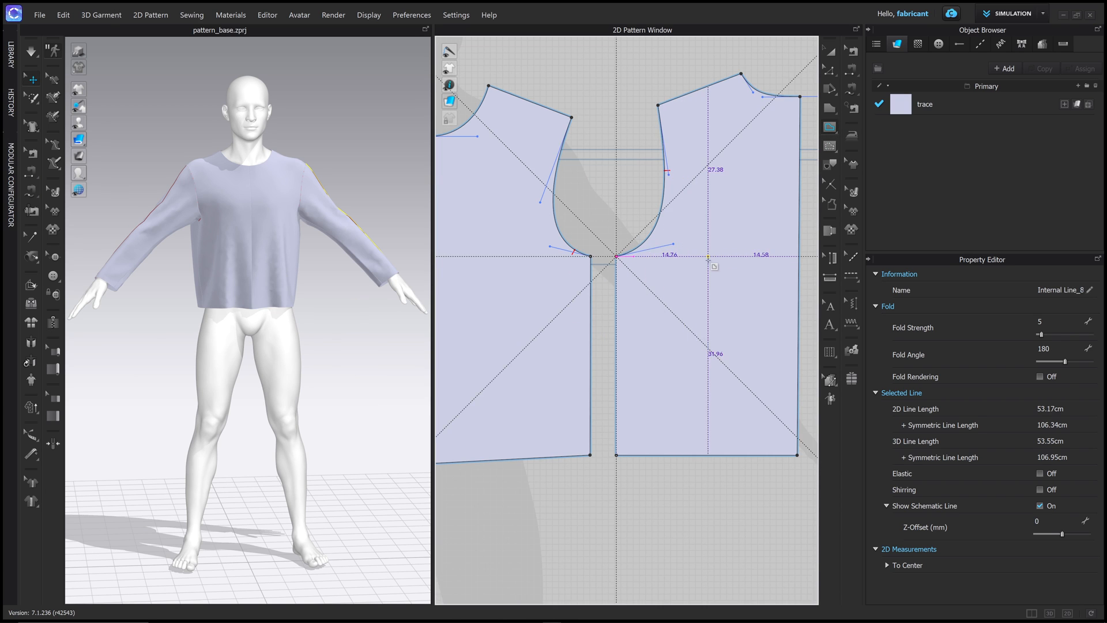
{"action": "double_click", "coordinate": [799, 256]}
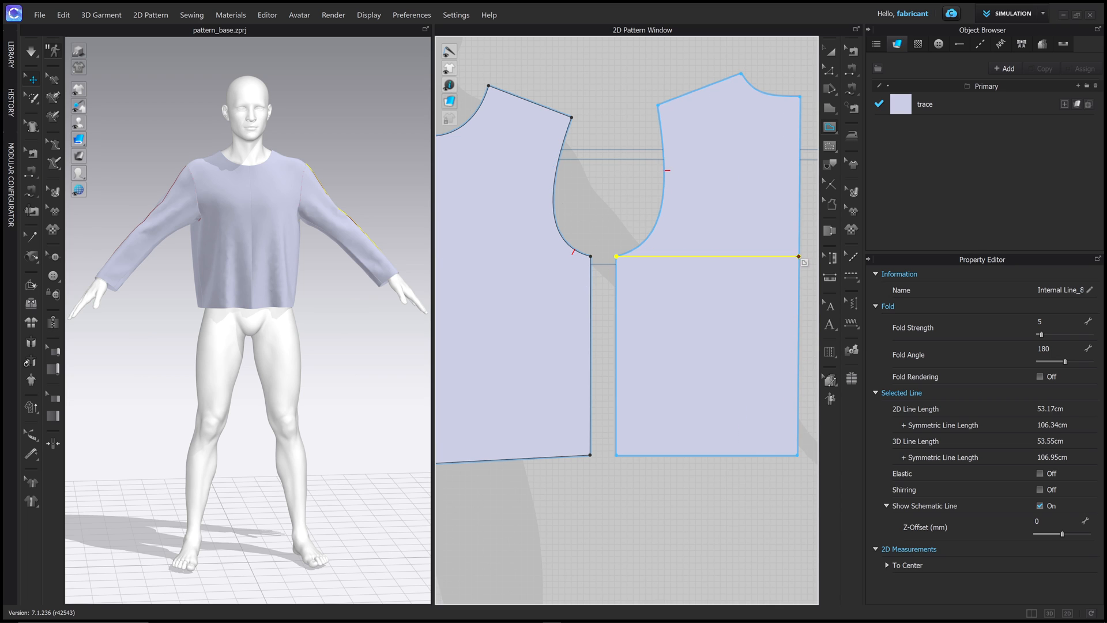
{"action": "middle_click_drag", "start_coordinate": [603, 270], "coordinate": [710, 268]}
{"action": "left_click", "coordinate": [697, 254]}
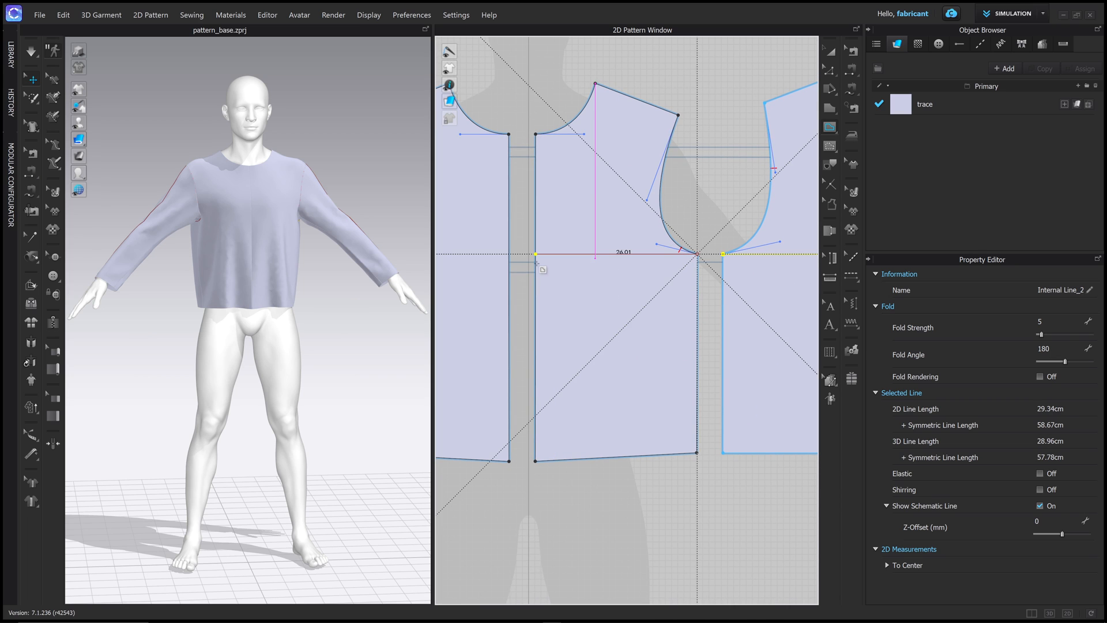
{"action": "double_click", "coordinate": [536, 254]}
Step: Examine the level of the chest lines on the draped garment from the side, back and front
{"action": "right_click_drag", "start_coordinate": [261, 276], "coordinate": [231, 238]}
{"action": "right_click_drag", "start_coordinate": [402, 336], "coordinate": [410, 257]}
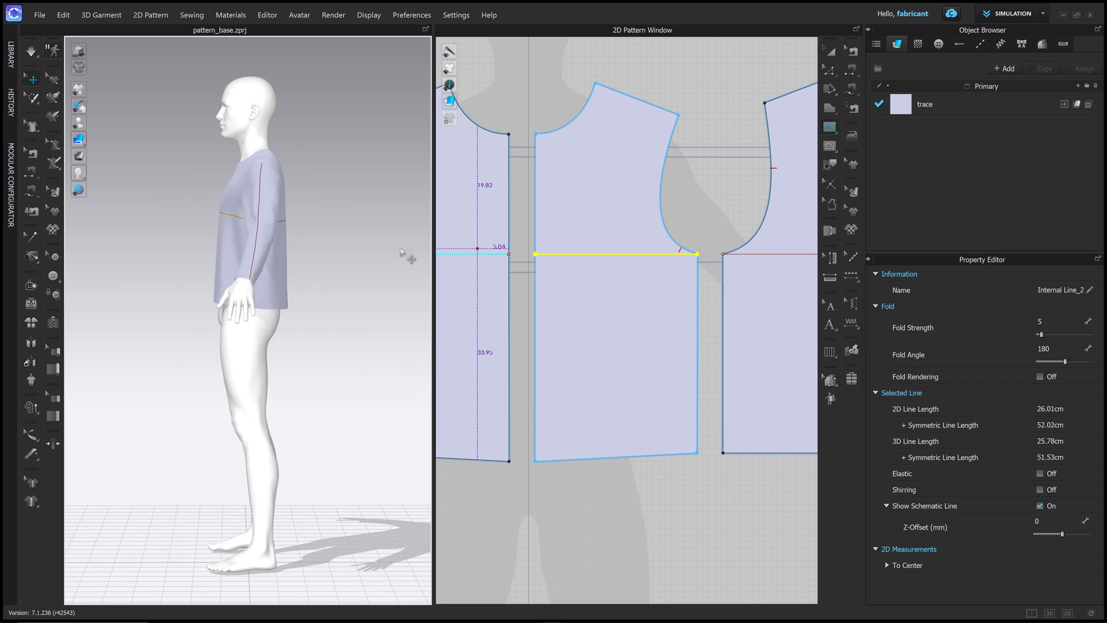
{"action": "right_click_drag", "start_coordinate": [253, 250], "coordinate": [227, 216]}
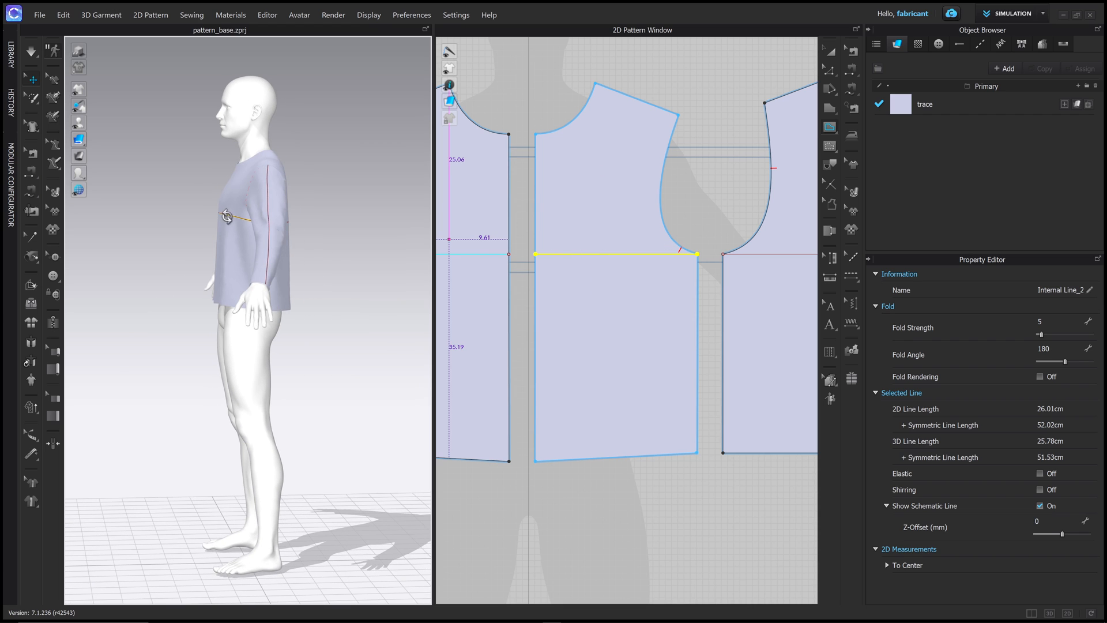
{"action": "key", "text": "4"}
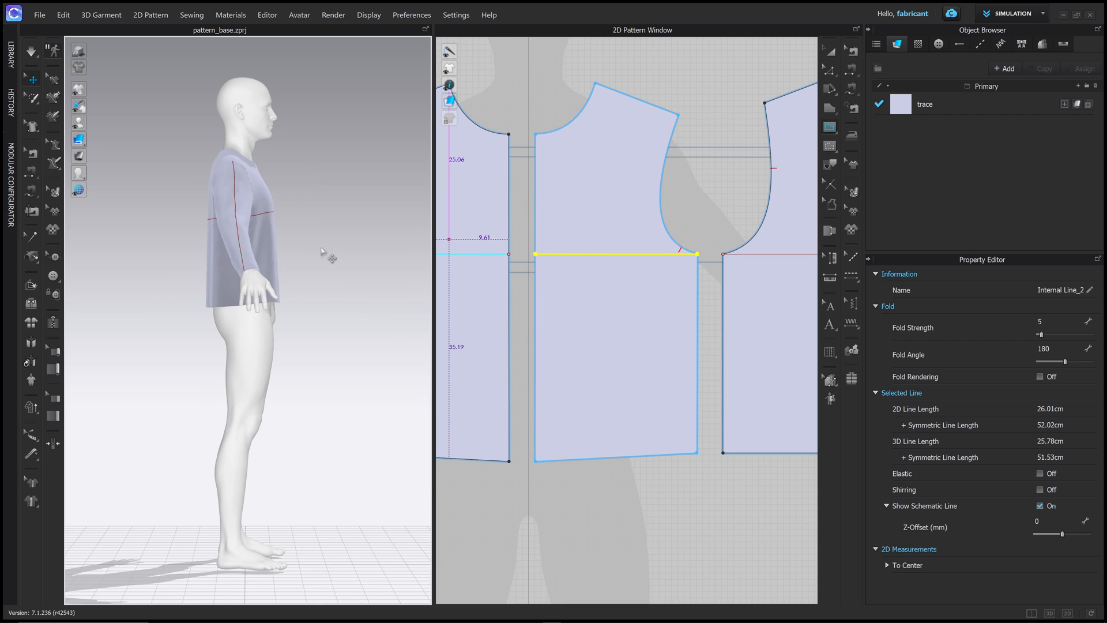
{"action": "key", "text": "6"}
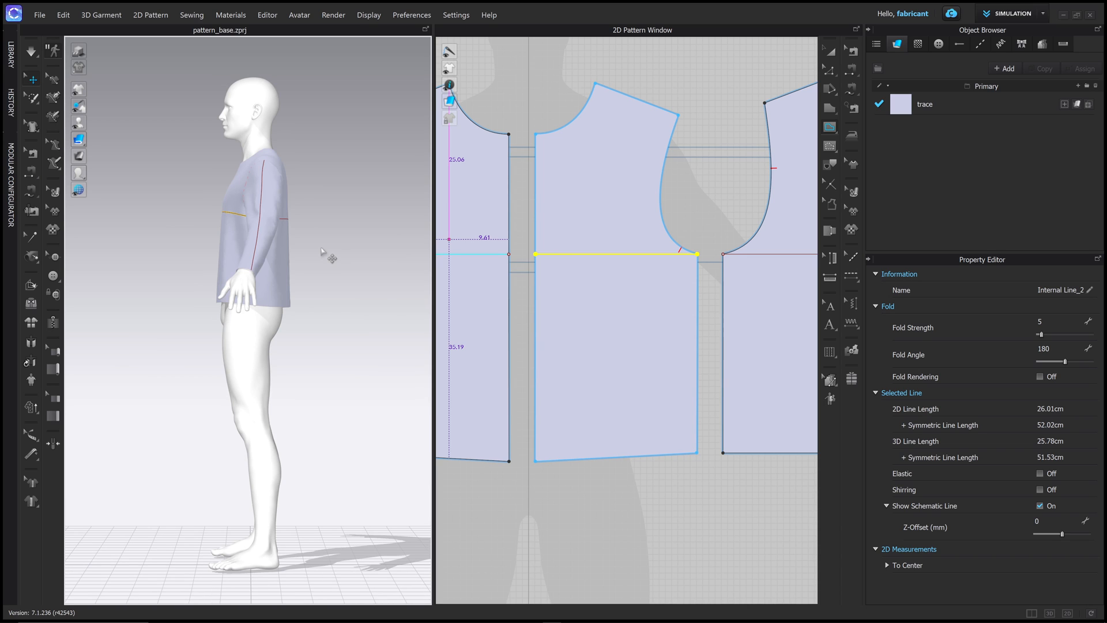
{"action": "key", "text": "2"}
{"action": "key", "text": "8"}
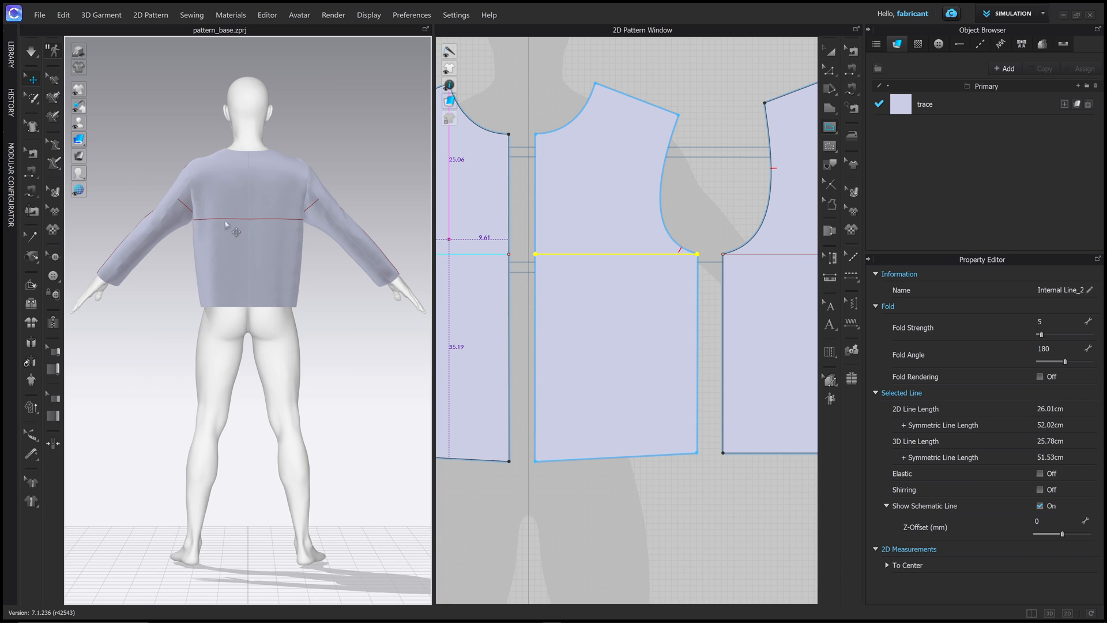
{"action": "key", "text": "2"}
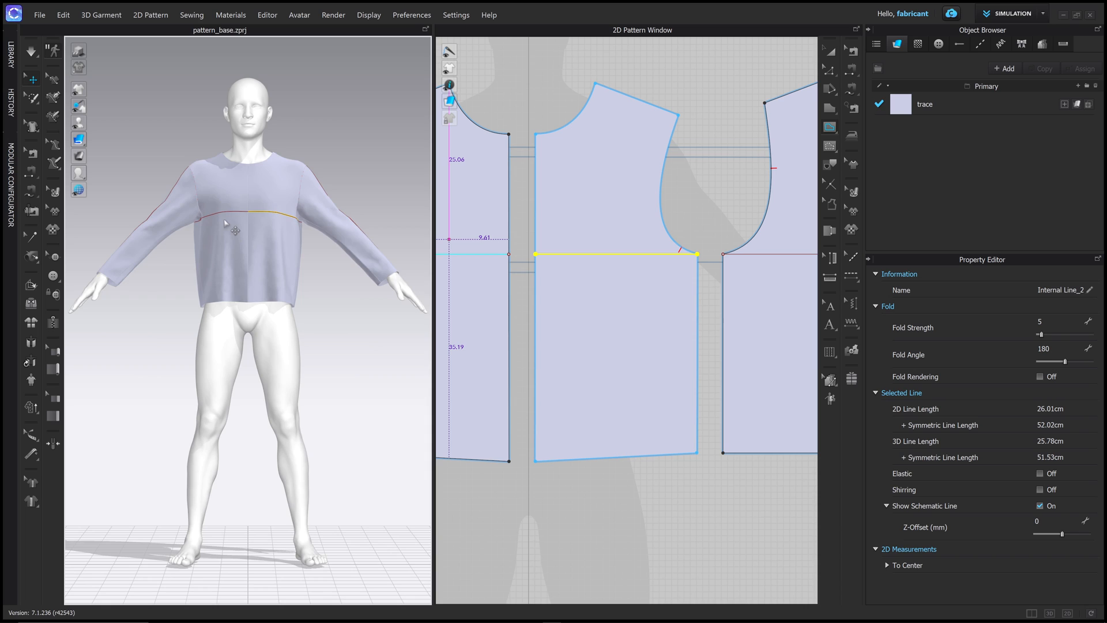
{"action": "key", "text": "6"}
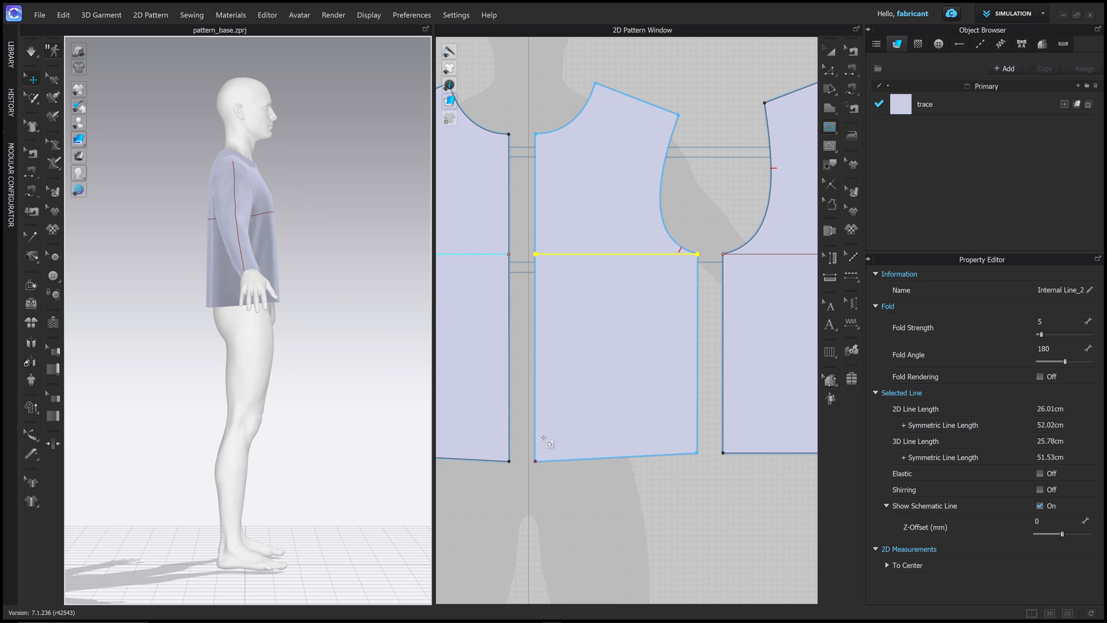
Step: Slash the front pattern horizontally from the lower armhole to centre front and rotate the upper section slightly open at centre front
{"action": "middle_click_drag", "start_coordinate": [721, 360], "coordinate": [640, 321]}
{"action": "scroll", "coordinate": [638, 322], "scroll_direction": "down", "scroll_amount": 2}
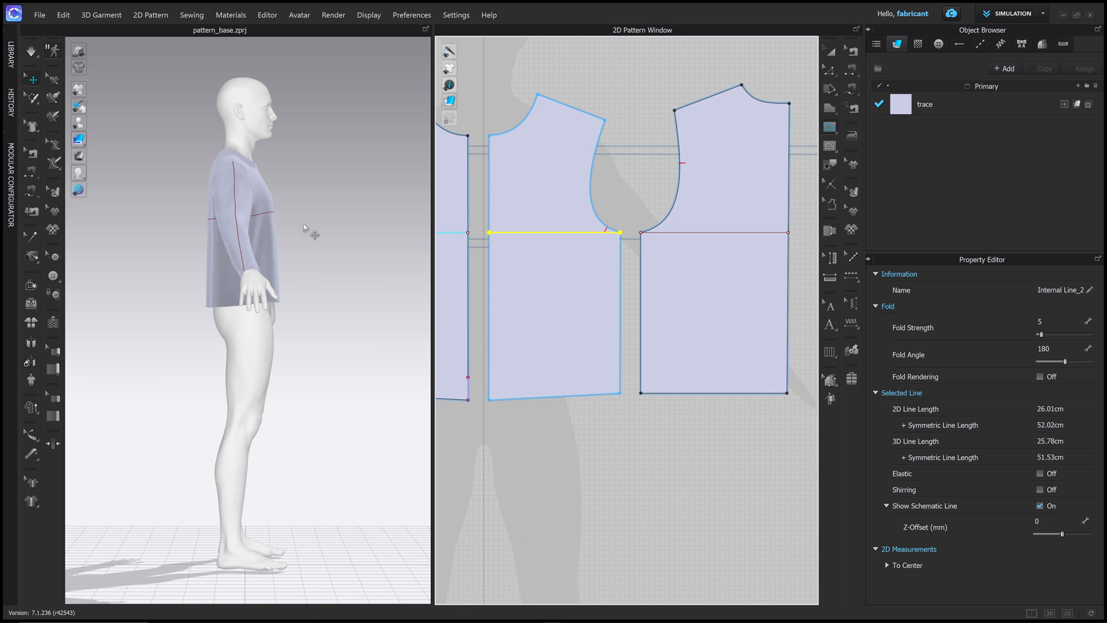
{"action": "left_click", "coordinate": [829, 90]}
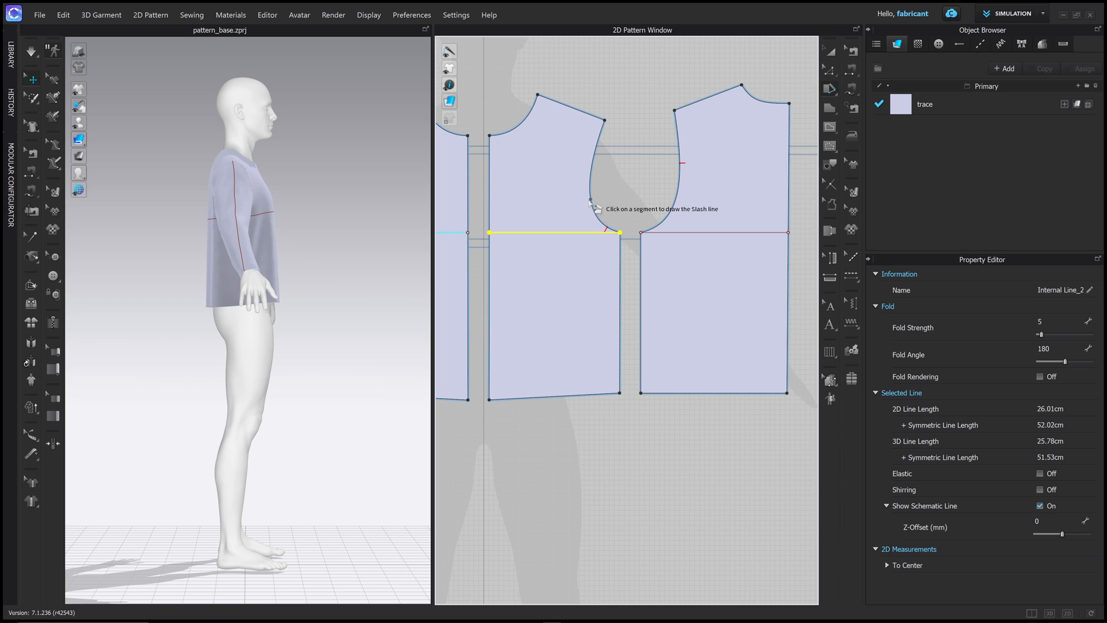
{"action": "left_click", "coordinate": [590, 201]}
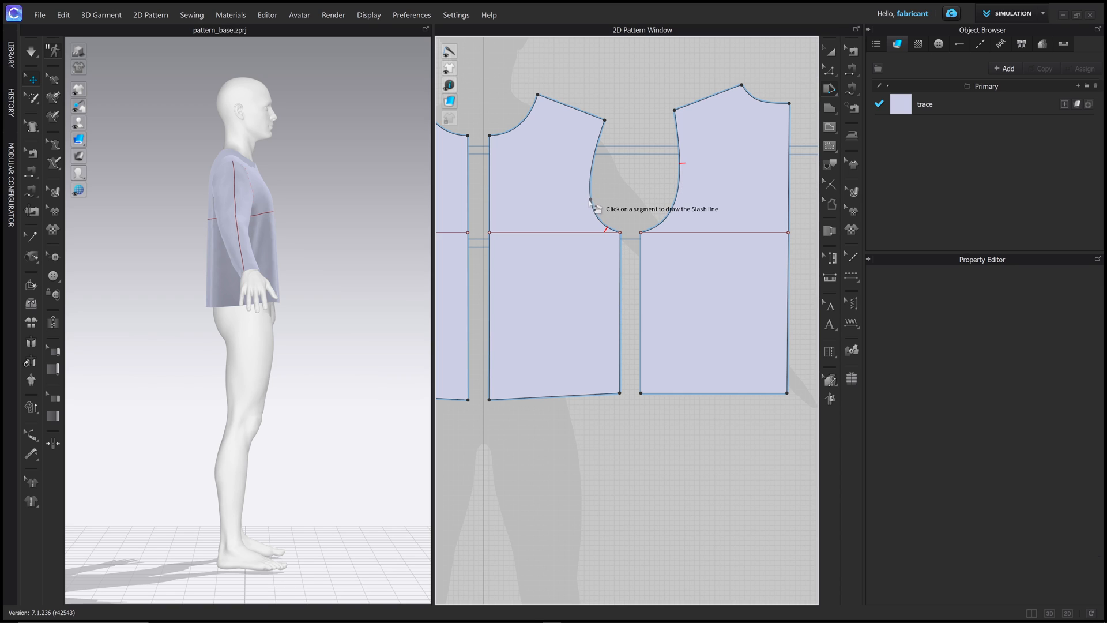
{"action": "left_click", "coordinate": [489, 199]}
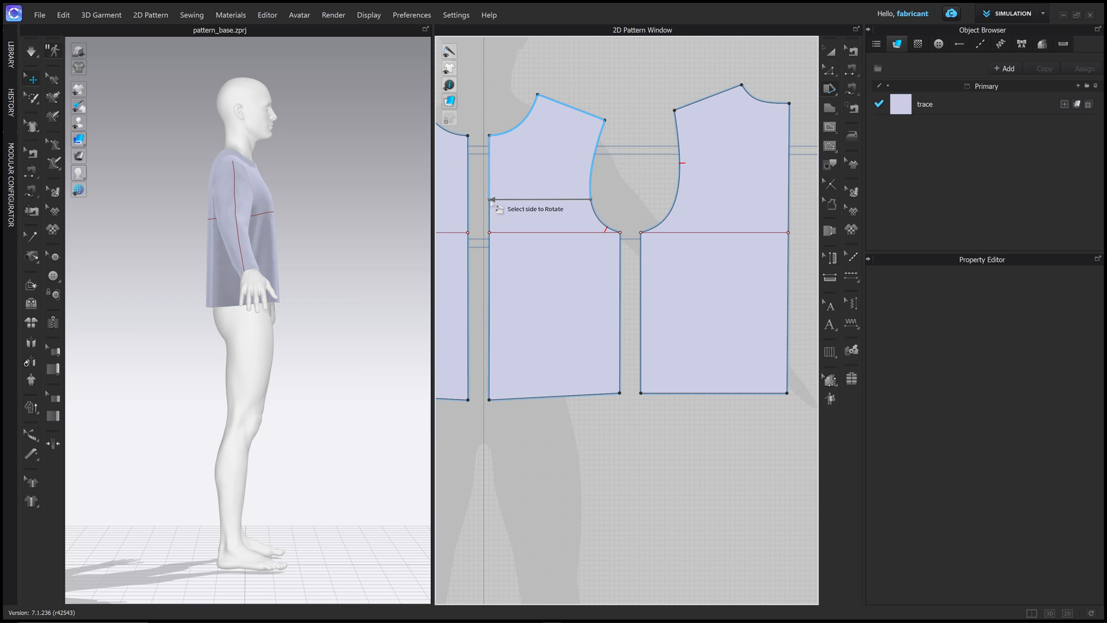
{"action": "left_click", "coordinate": [502, 183]}
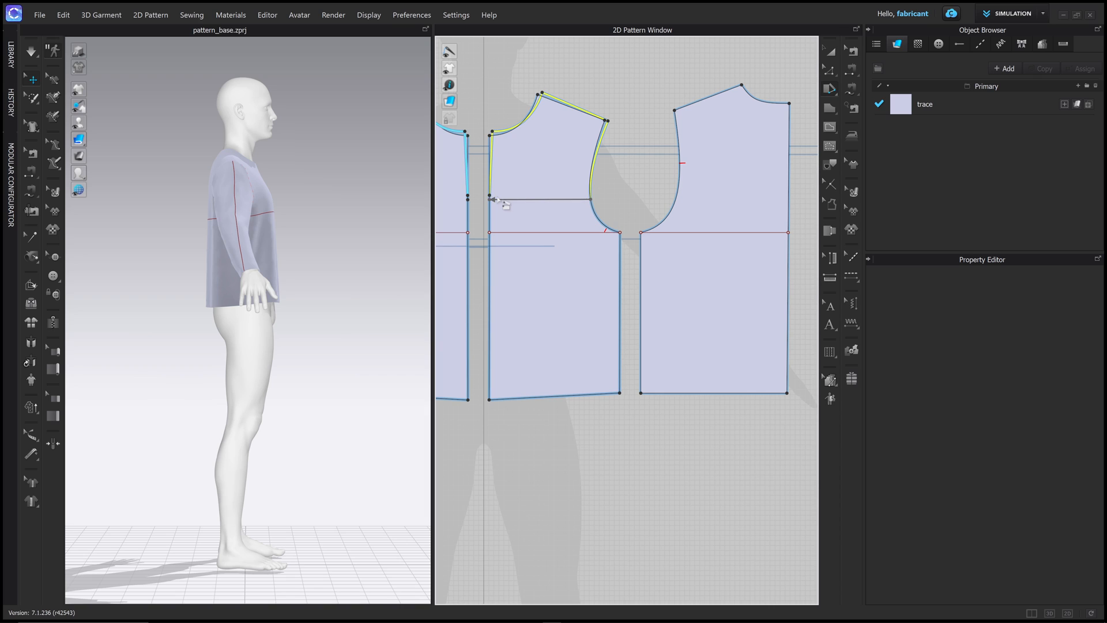
{"action": "left_click", "coordinate": [492, 198]}
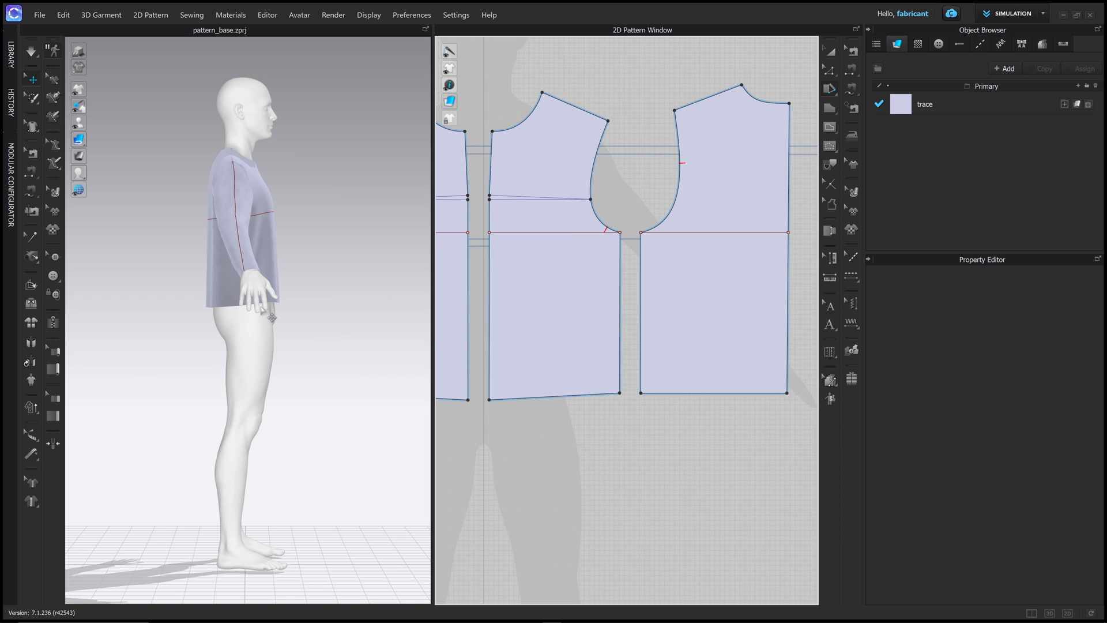
Step: Slash the front pattern again from mid-armhole to centre front and rotate the upper section open by about 0.84 cm
{"action": "left_click", "coordinate": [594, 165]}
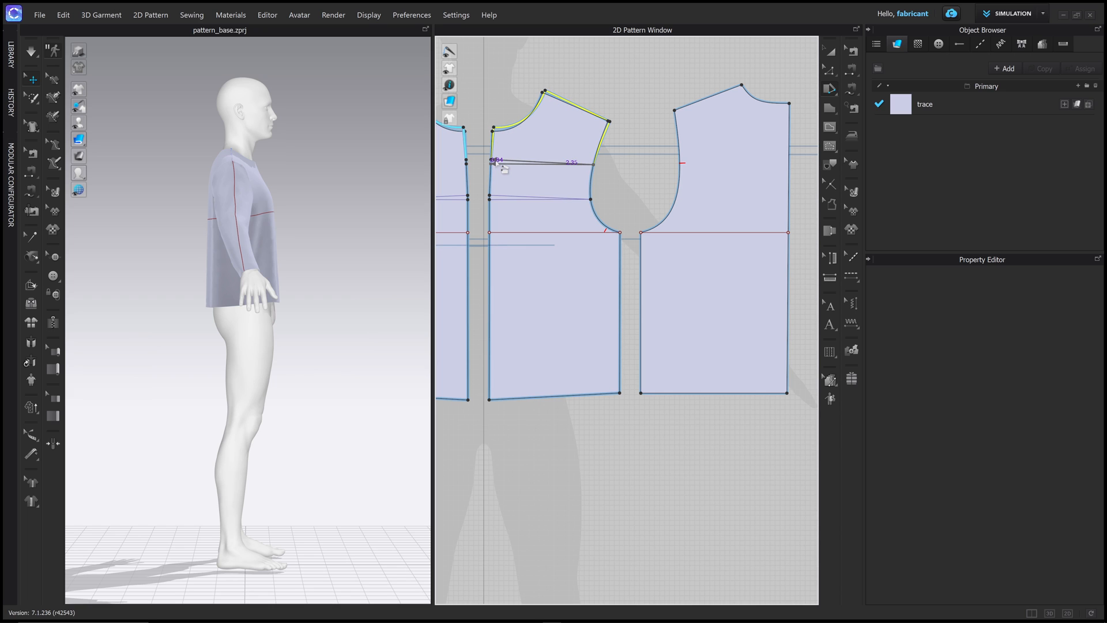
{"action": "scroll", "coordinate": [494, 164], "scroll_direction": "down", "scroll_amount": 2}
{"action": "scroll", "coordinate": [495, 163], "scroll_direction": "up", "scroll_amount": 8}
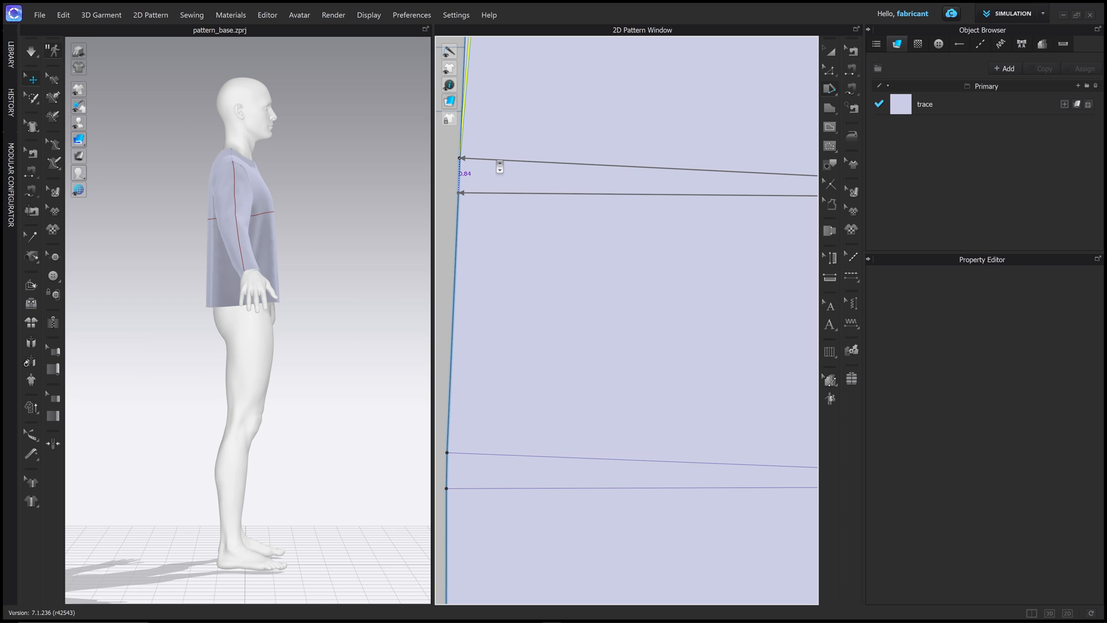
{"action": "scroll", "coordinate": [500, 167], "scroll_direction": "down", "scroll_amount": 4}
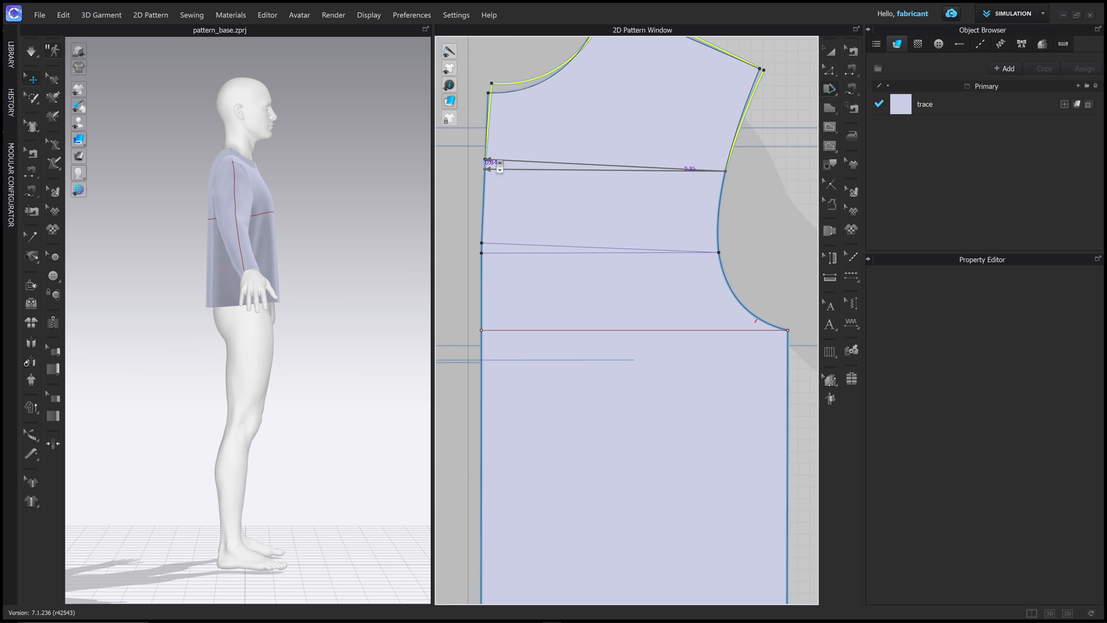
{"action": "scroll", "coordinate": [499, 168], "scroll_direction": "up", "scroll_amount": 2}
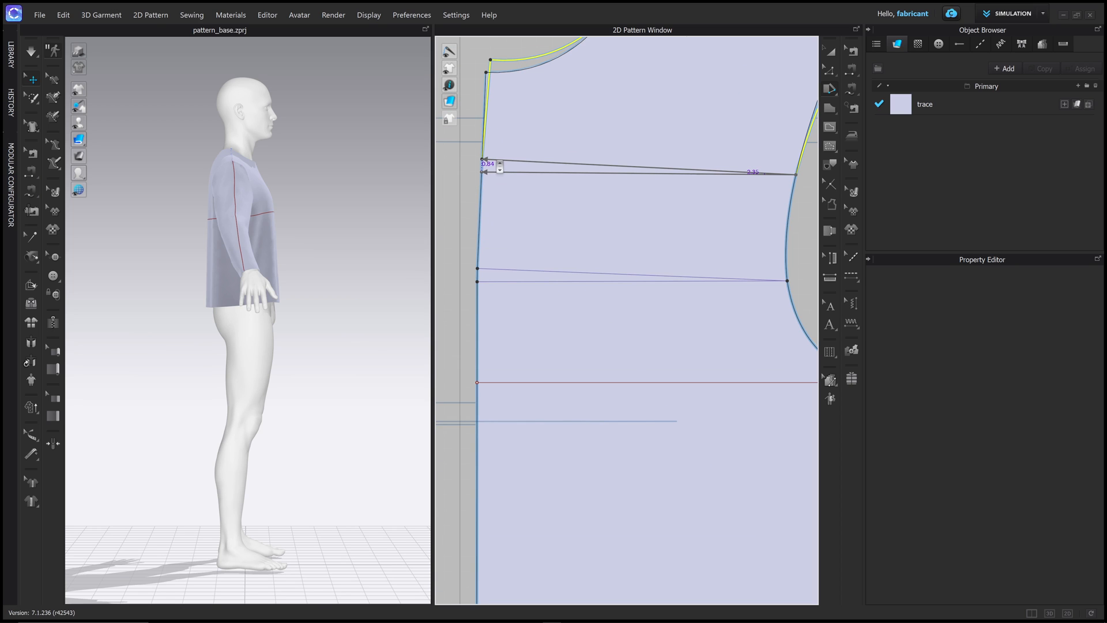
{"action": "left_click", "coordinate": [499, 166]}
{"action": "scroll", "coordinate": [511, 203], "scroll_direction": "down", "scroll_amount": 4}
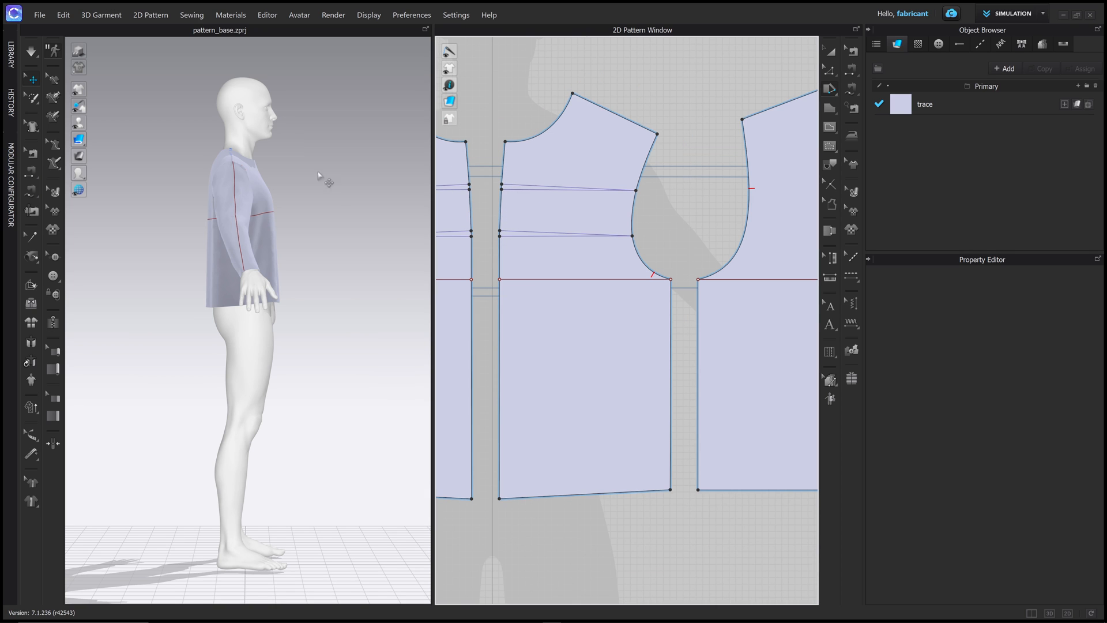
Step: Simulate the garment with the lengthened front patterns and tug the front at the chest in the side view
{"action": "right_click_drag", "start_coordinate": [319, 176], "coordinate": [279, 178]}
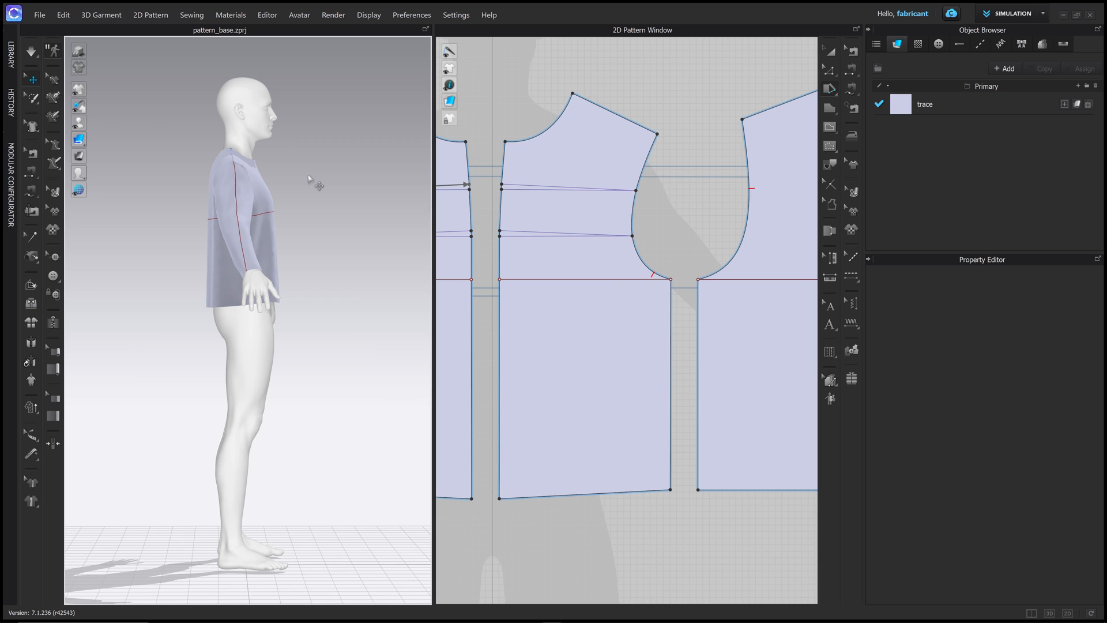
{"action": "left_click", "coordinate": [275, 197]}
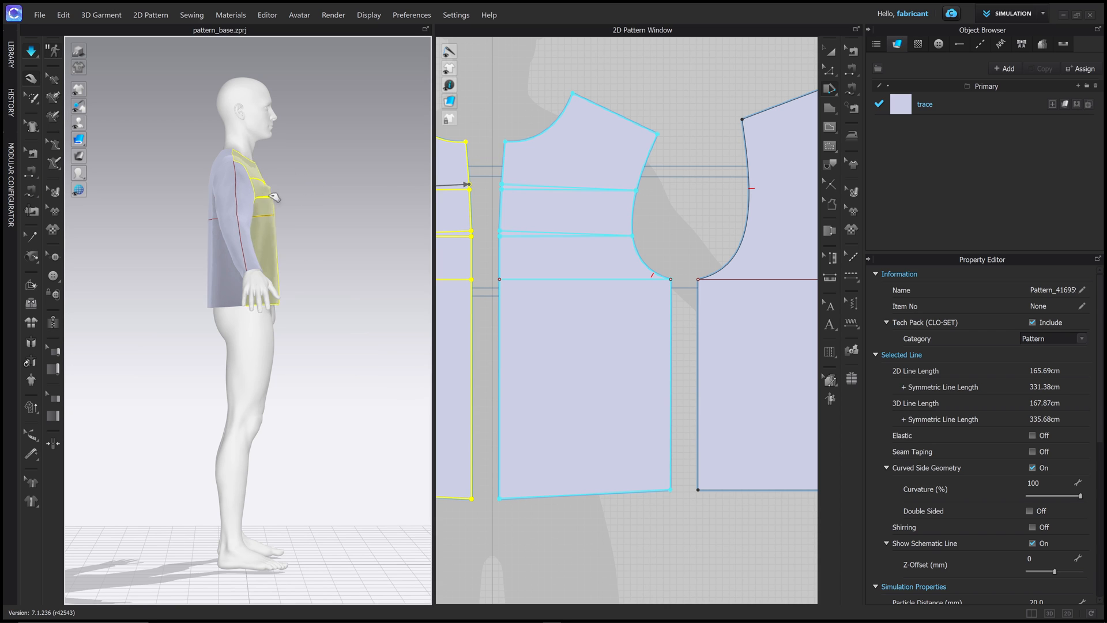
{"action": "left_click", "coordinate": [302, 256]}
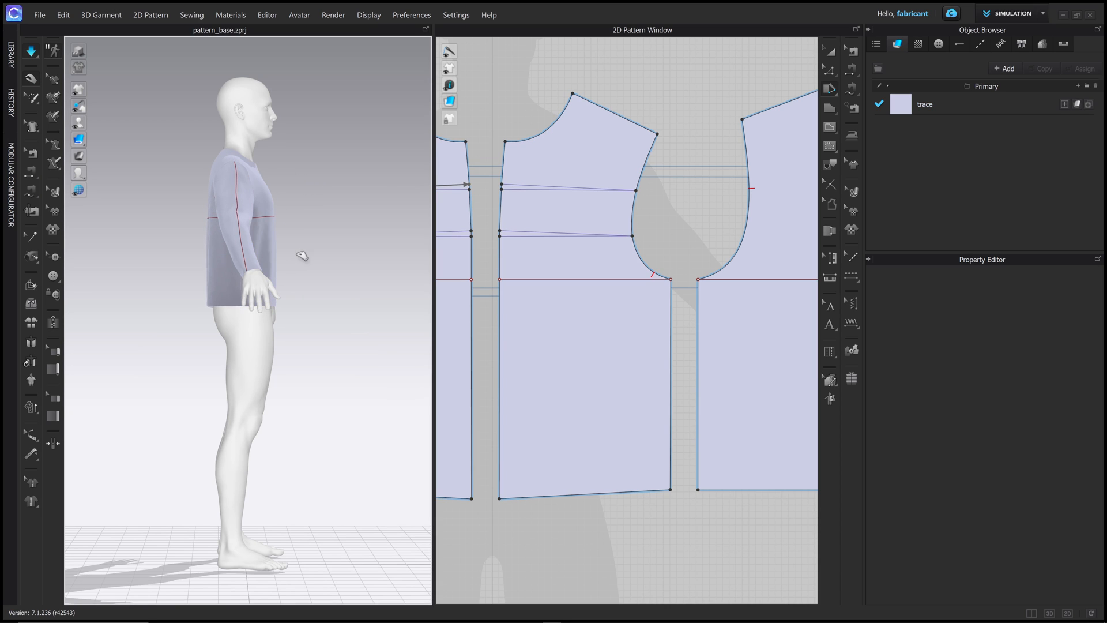
Step: Tug the front and back panels of the simulating garment and examine the chest line and hem level from both sides
{"action": "right_click_drag", "start_coordinate": [306, 221], "coordinate": [165, 218]}
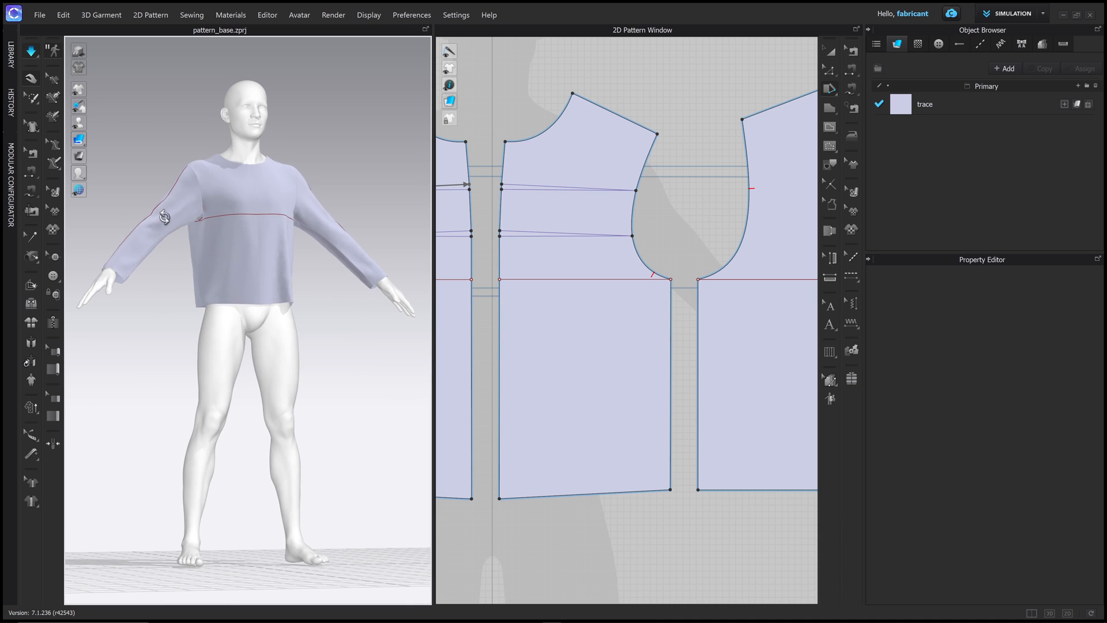
{"action": "left_click", "coordinate": [264, 244]}
{"action": "mouse_move", "coordinate": [264, 244]}
{"action": "right_mouse_down"}
{"action": "mouse_move", "coordinate": [254, 225]}
{"action": "mouse_move", "coordinate": [272, 230]}
{"action": "right_mouse_up"}
{"action": "key", "text": "4"}
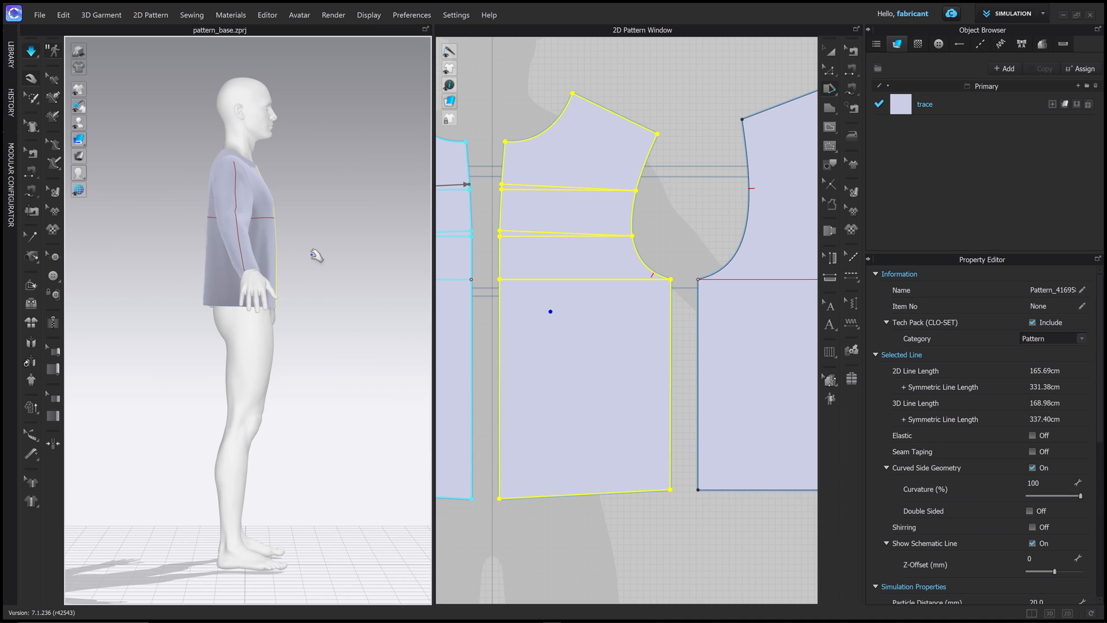
{"action": "key", "text": "6"}
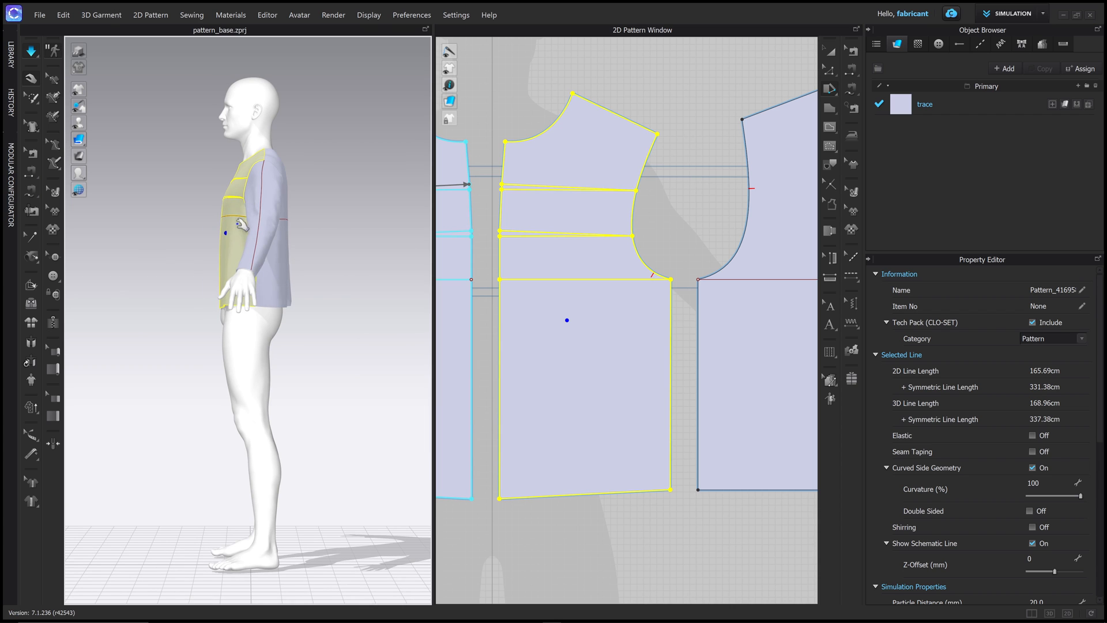
{"action": "left_click", "coordinate": [286, 226]}
{"action": "right_click_drag", "start_coordinate": [285, 226], "coordinate": [186, 224]}
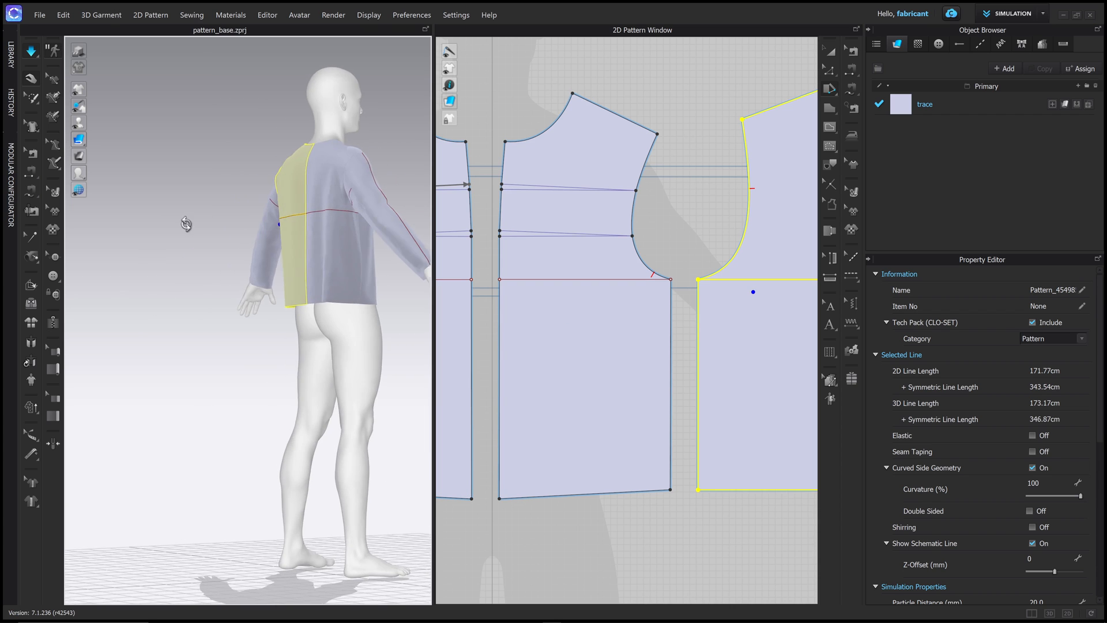
{"action": "key", "text": "6"}
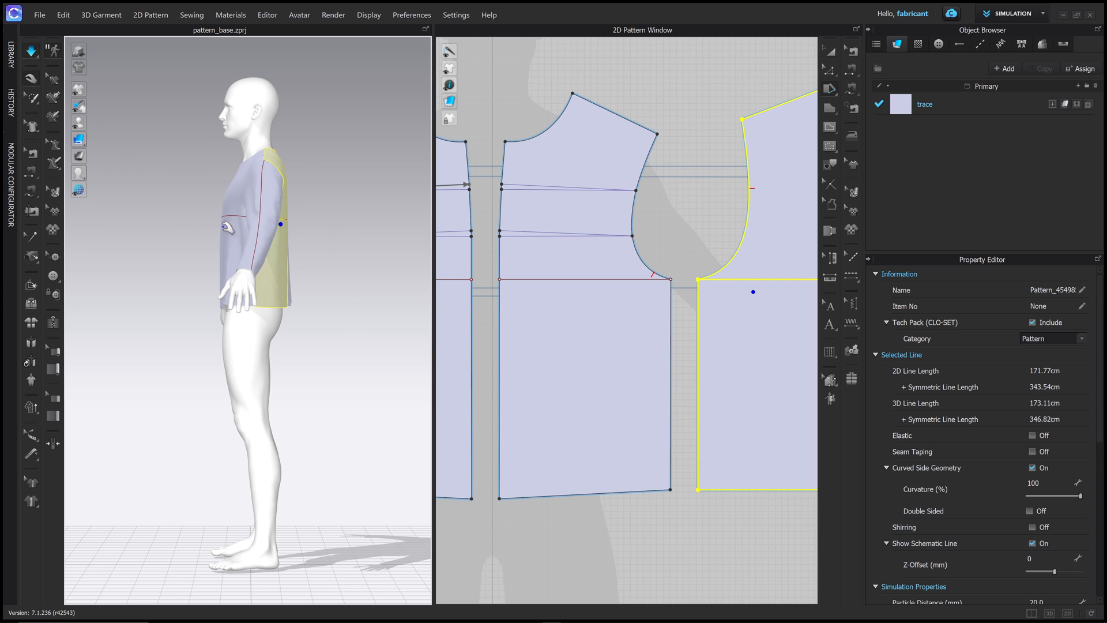
{"action": "right_click_drag", "start_coordinate": [280, 311], "coordinate": [348, 313]}
{"action": "key", "text": "4"}
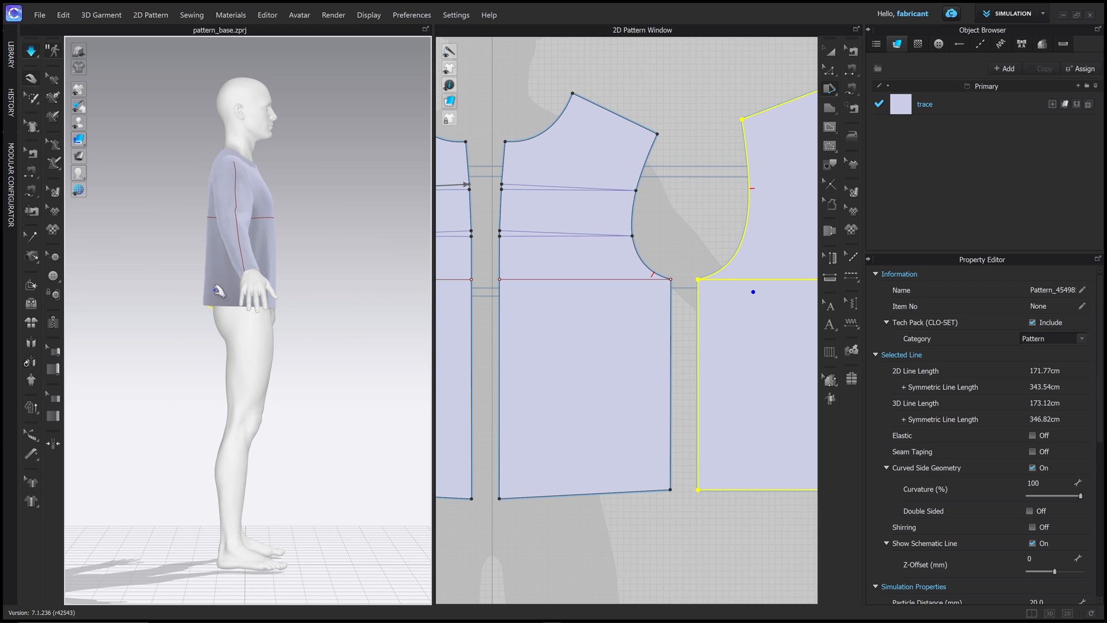
Step: Pull the back panel near its hem in the simulation and check the drape from the side, front and back
{"action": "left_click_drag", "start_coordinate": [215, 292], "coordinate": [239, 306]}
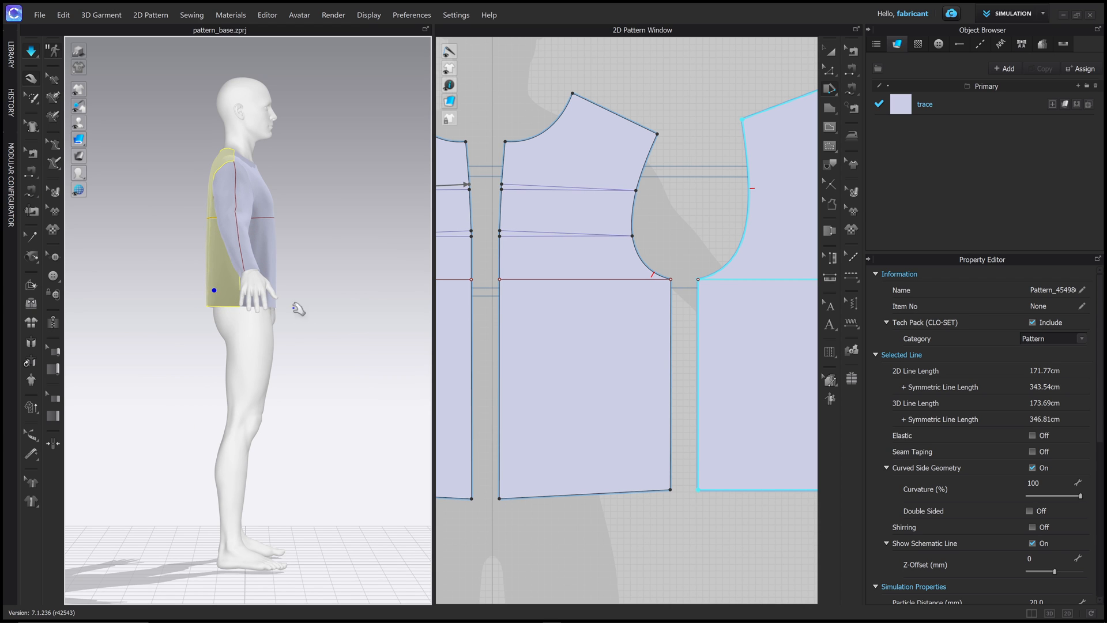
{"action": "key", "text": "2"}
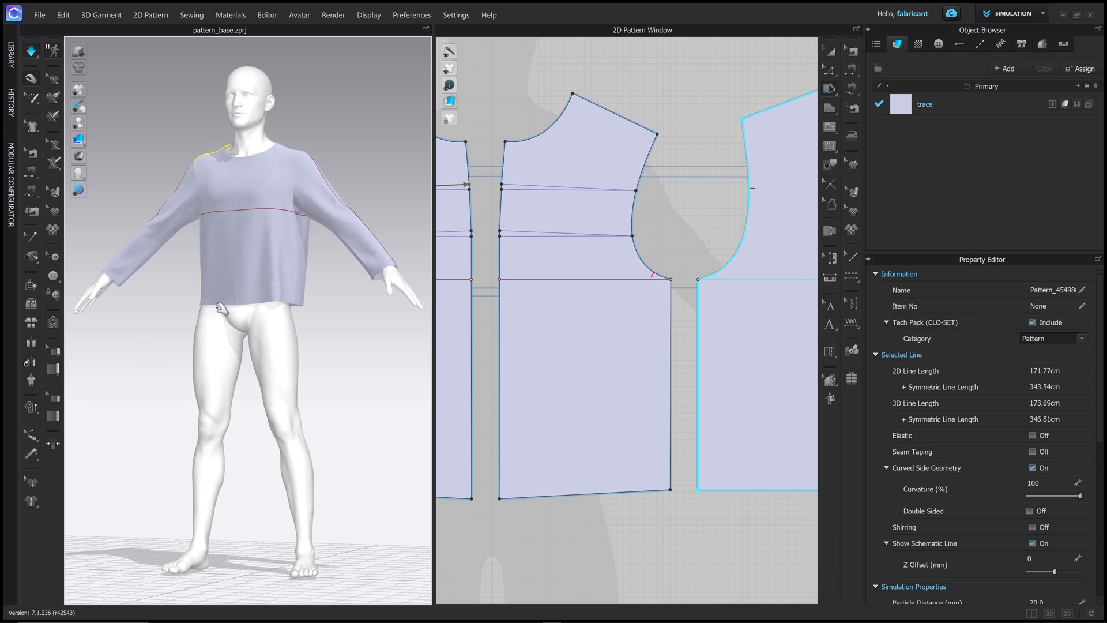
{"action": "key", "text": "5"}
{"action": "key", "text": "8"}
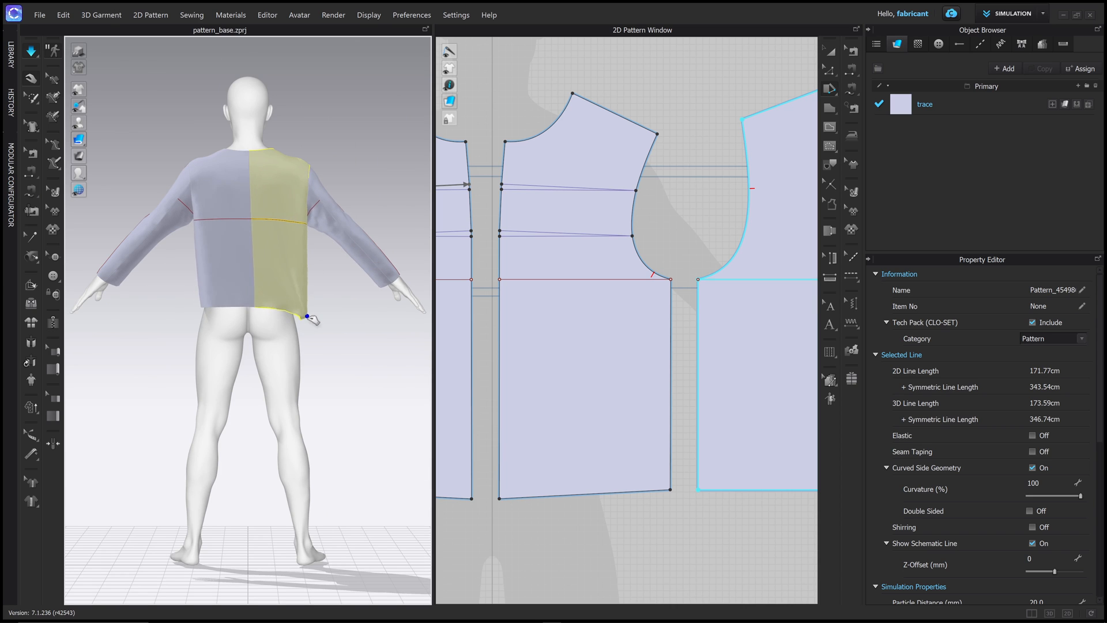
{"action": "right_click_drag", "start_coordinate": [306, 309], "coordinate": [204, 253]}
Step: Compare the draped garment with the bomber jacket photos and flat drawings on the reference board
{"action": "right_click_drag", "start_coordinate": [58, 0], "coordinate": [623, 351]}
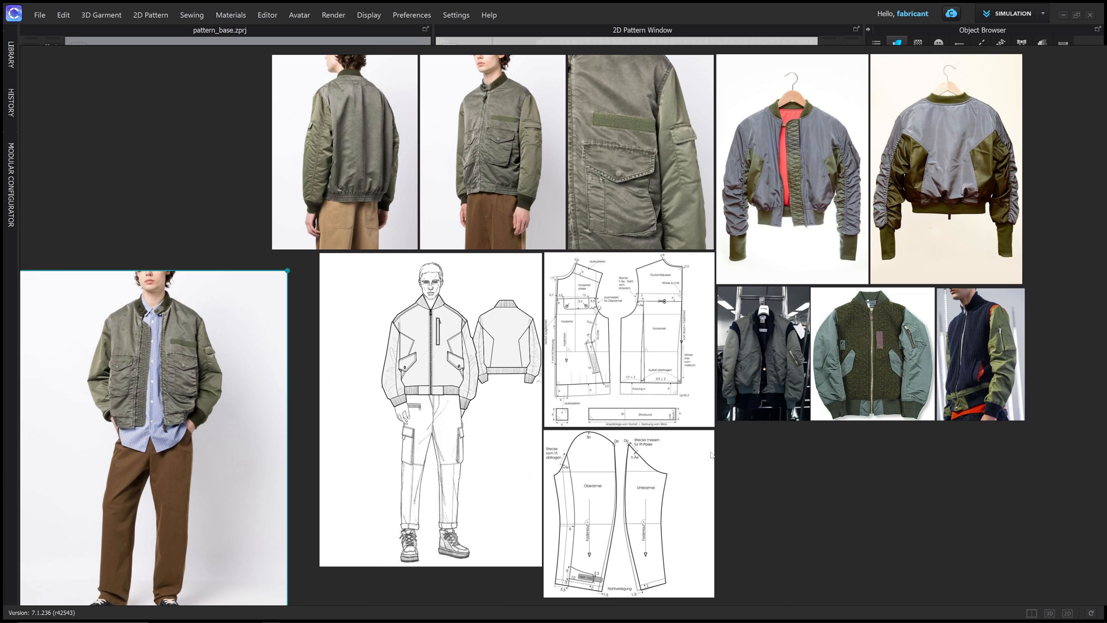
{"action": "right_click_drag", "start_coordinate": [256, 220], "coordinate": [708, 167]}
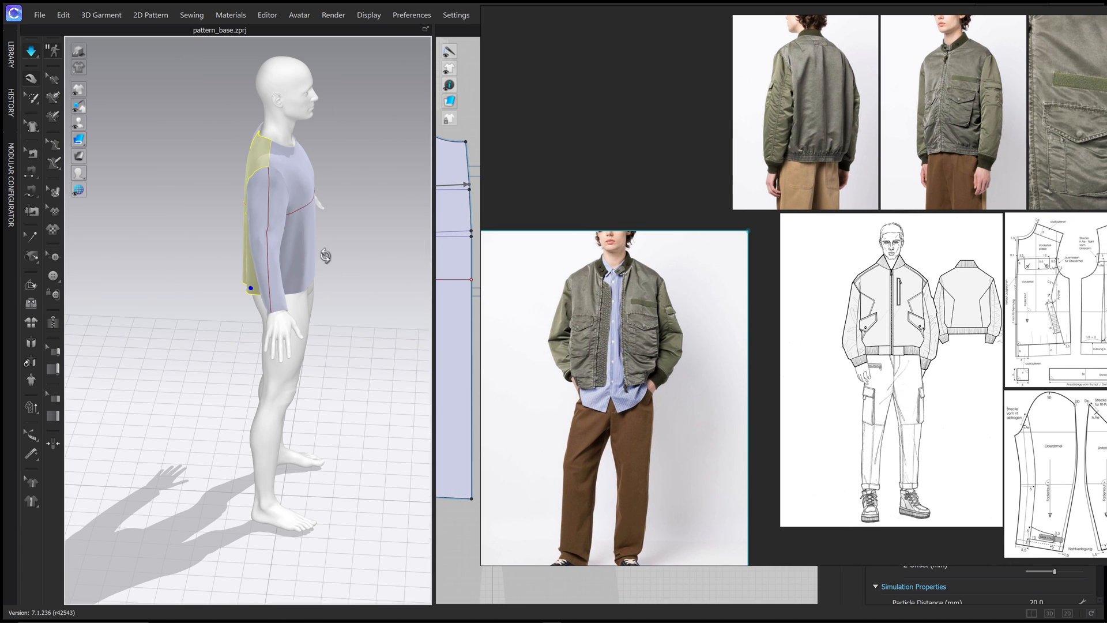
{"action": "right_click_drag", "start_coordinate": [324, 257], "coordinate": [287, 249]}
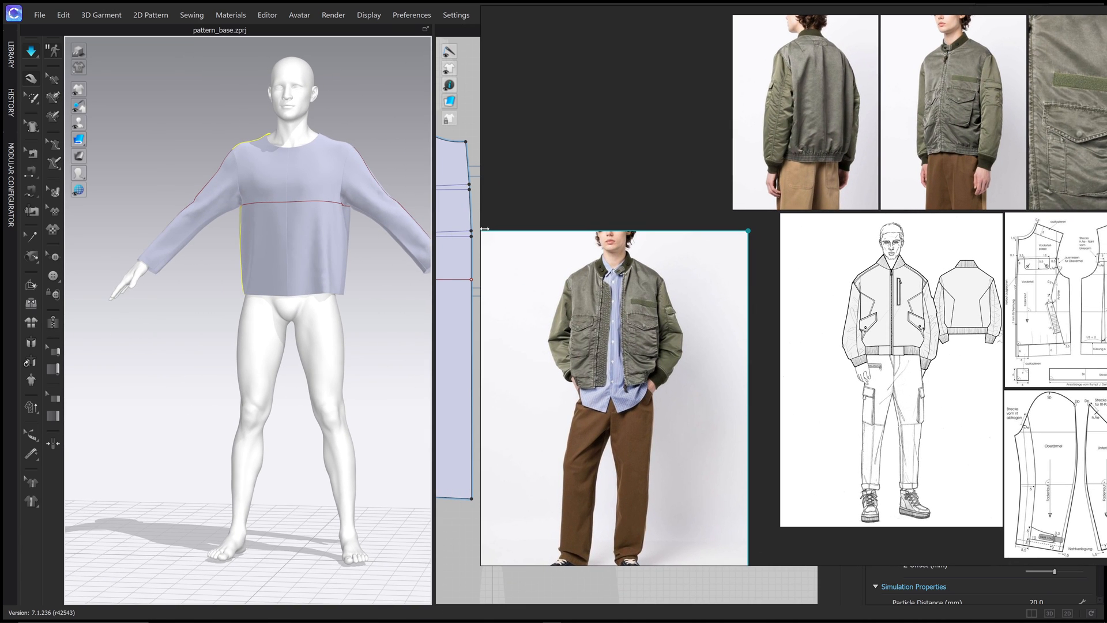
{"action": "right_click_drag", "start_coordinate": [375, 261], "coordinate": [349, 252]}
{"action": "right_click_drag", "start_coordinate": [250, 229], "coordinate": [254, 199]}
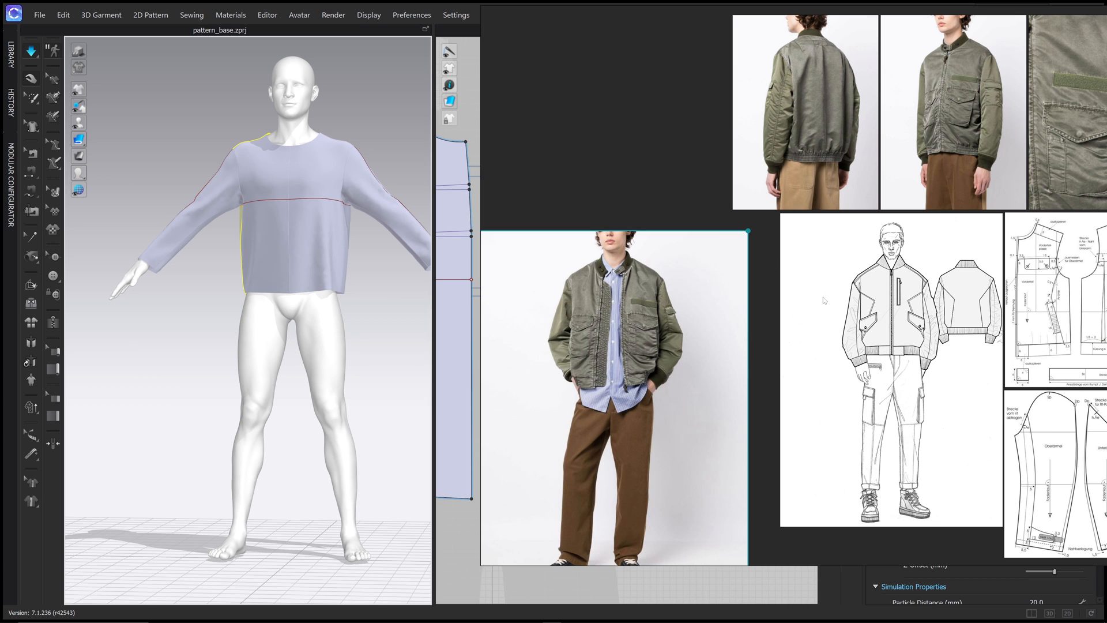
{"action": "right_click_drag", "start_coordinate": [823, 298], "coordinate": [0, 6]}
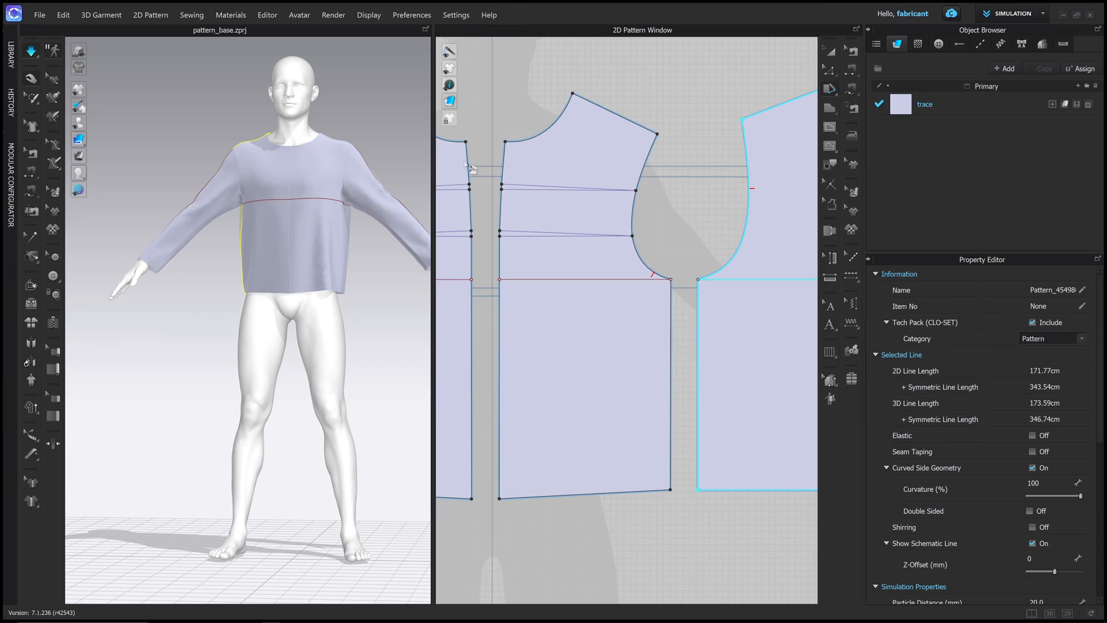
Step: Select all body and sleeve patterns and simulate the garment on the avatar
{"action": "scroll", "coordinate": [658, 289], "scroll_direction": "down", "scroll_amount": 10}
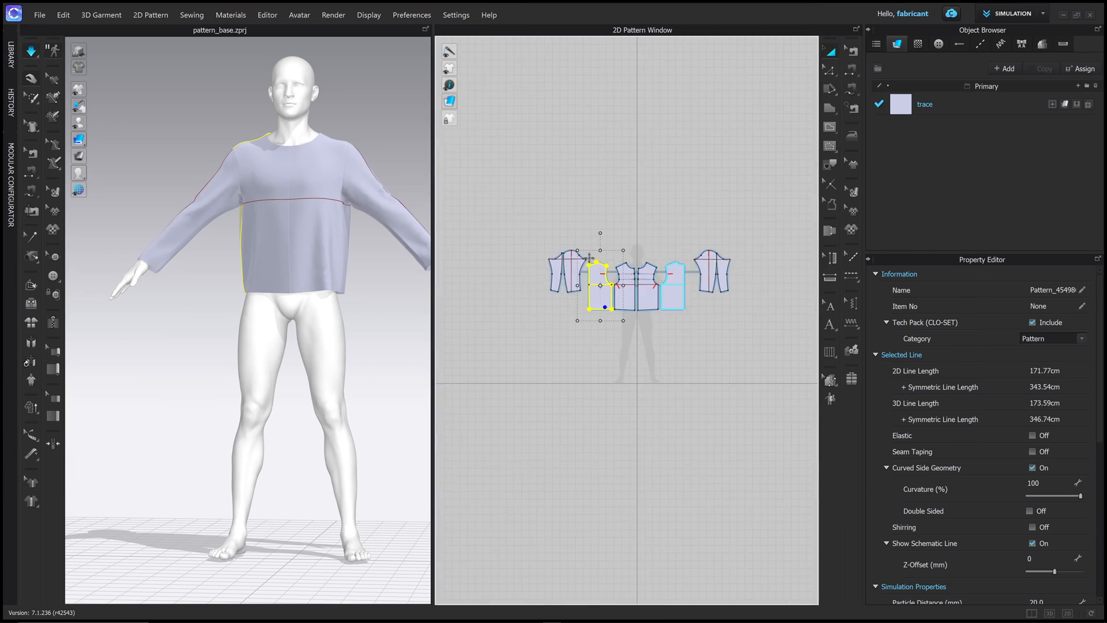
{"action": "left_click_drag", "start_coordinate": [504, 211], "coordinate": [747, 327]}
{"action": "scroll", "coordinate": [748, 331], "scroll_direction": "up", "scroll_amount": 1}
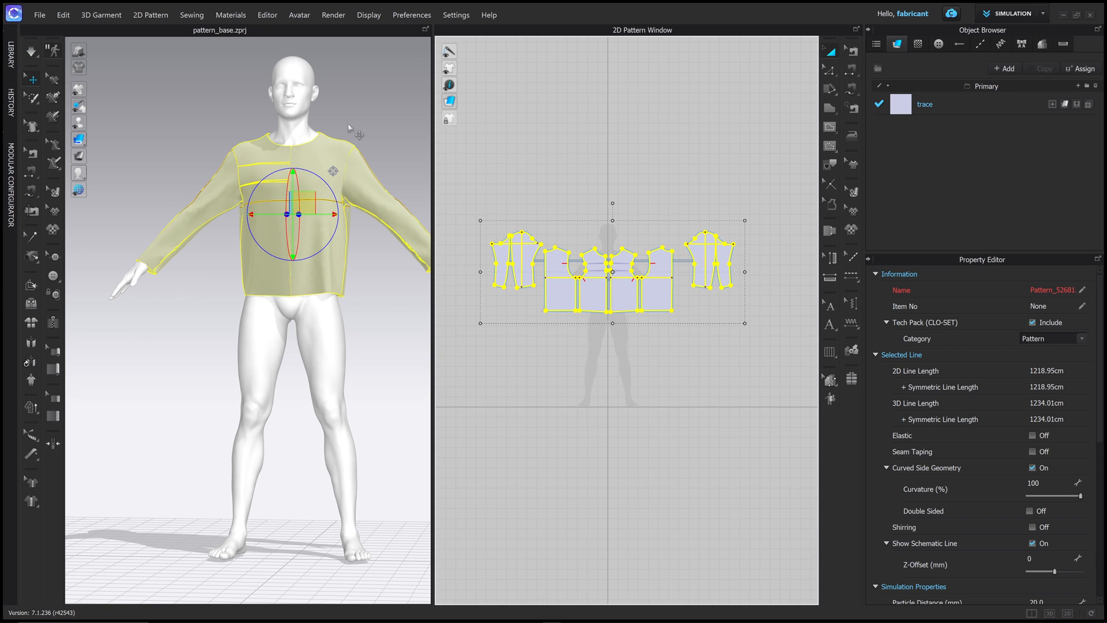
{"action": "right_click_drag", "start_coordinate": [350, 120], "coordinate": [362, 129]}
{"action": "key", "text": "space"}
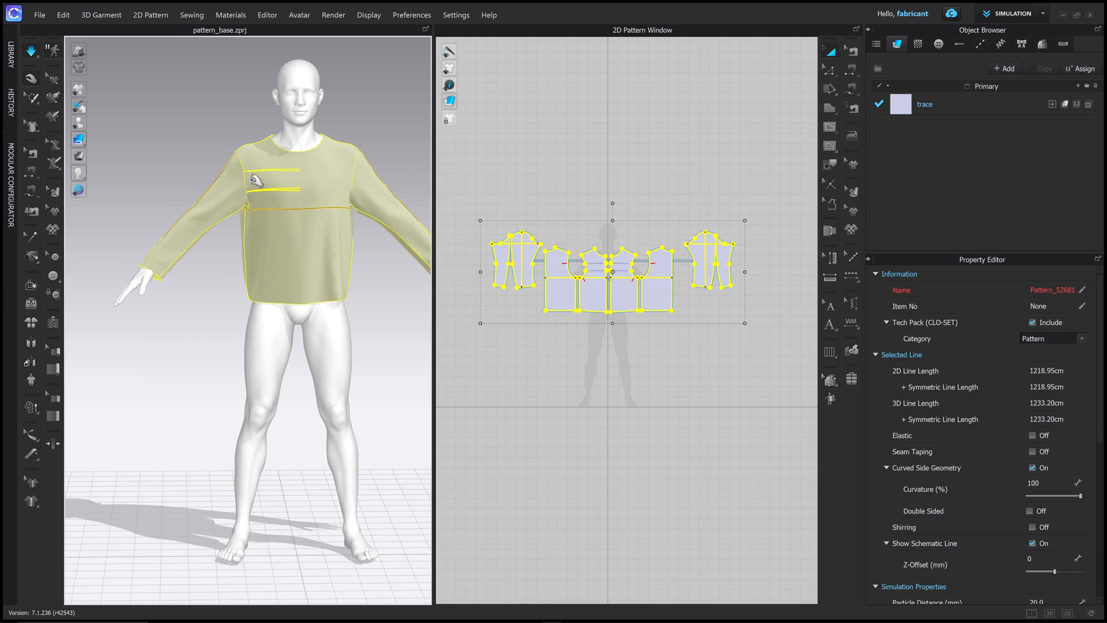
Step: Tug the simulating garment at the sleeve, hem, chest and both neck points to settle the drape, and stop the simulation
{"action": "right_click_drag", "start_coordinate": [292, 205], "coordinate": [324, 180]}
{"action": "left_click", "coordinate": [167, 158]}
{"action": "left_click", "coordinate": [141, 204]}
{"action": "left_click", "coordinate": [233, 294]}
{"action": "left_click", "coordinate": [318, 196]}
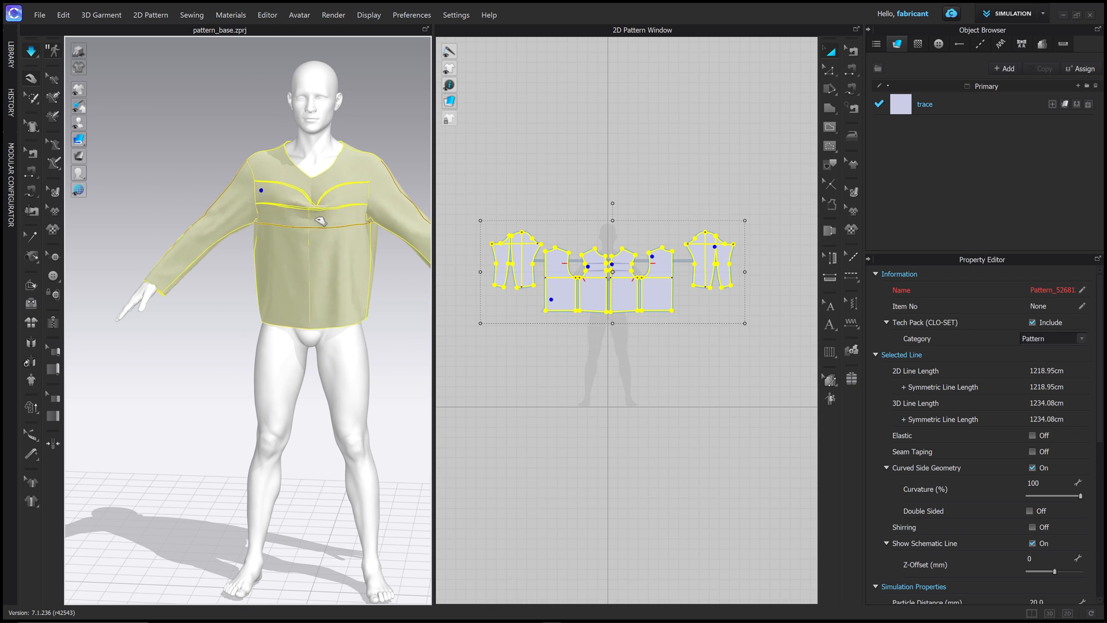
{"action": "left_click", "coordinate": [349, 147]}
{"action": "left_click", "coordinate": [284, 145]}
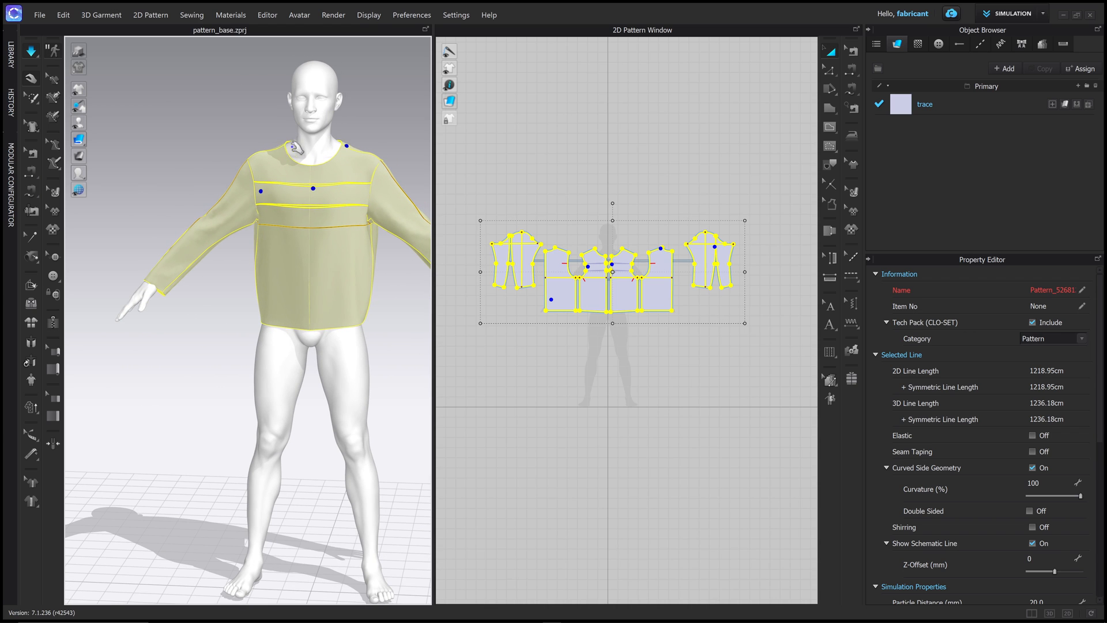
{"action": "right_click_drag", "start_coordinate": [343, 224], "coordinate": [343, 220]}
{"action": "middle_click_drag", "start_coordinate": [342, 220], "coordinate": [306, 215]}
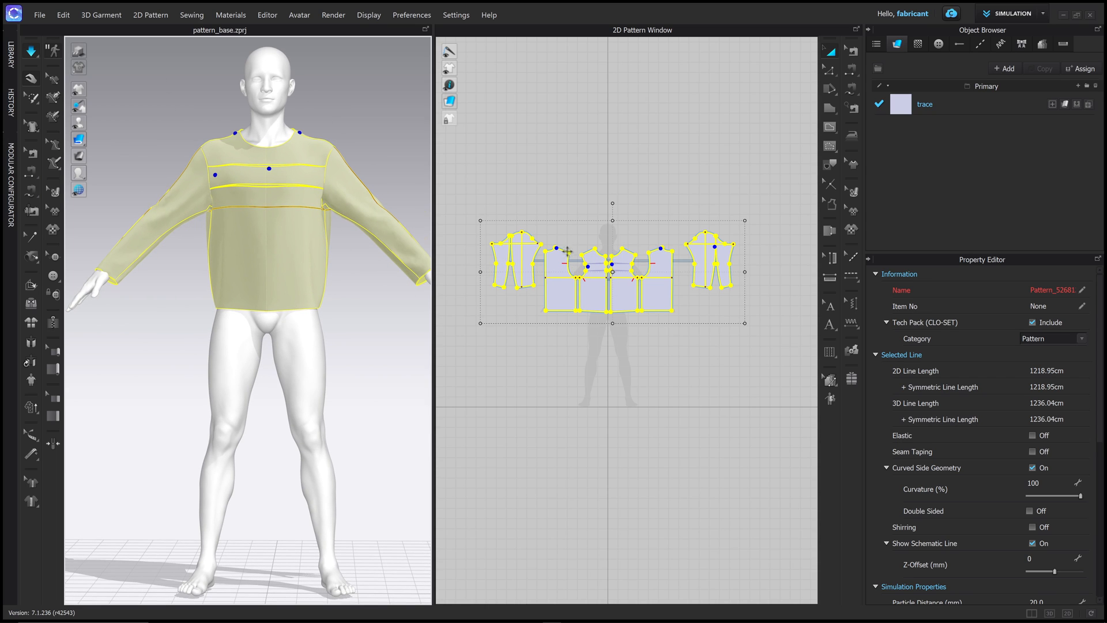
{"action": "right_click_drag", "start_coordinate": [323, 164], "coordinate": [327, 164]}
{"action": "key", "text": "space"}
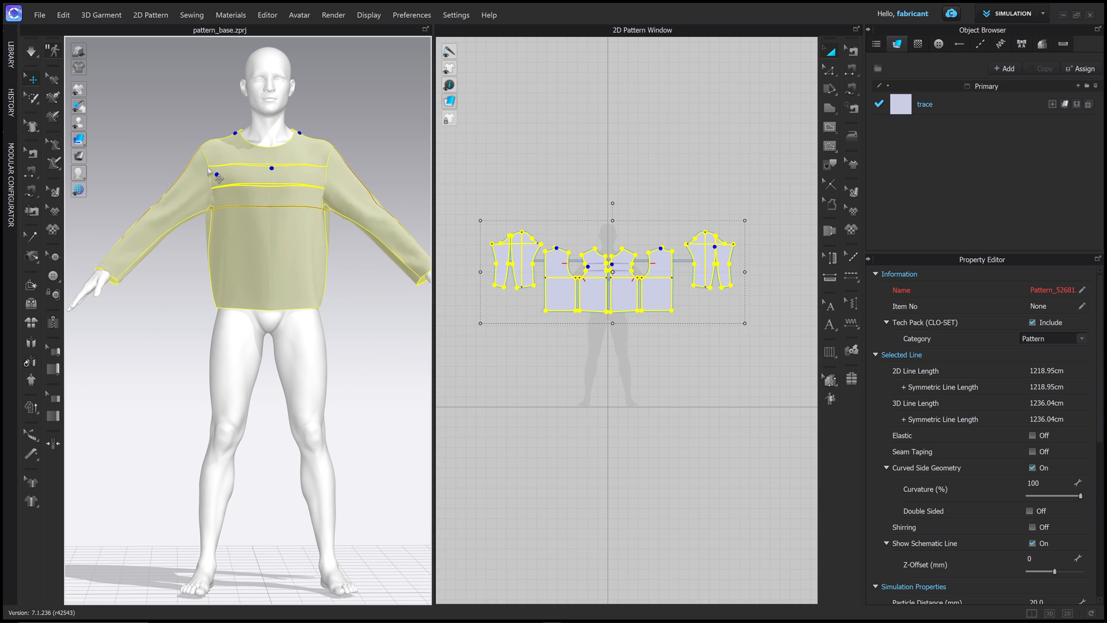
Step: Move the lower underarm edges of both sleeve pieces slightly outward to widen the sleeve below the elbow
{"action": "right_click_drag", "start_coordinate": [367, 278], "coordinate": [300, 264]}
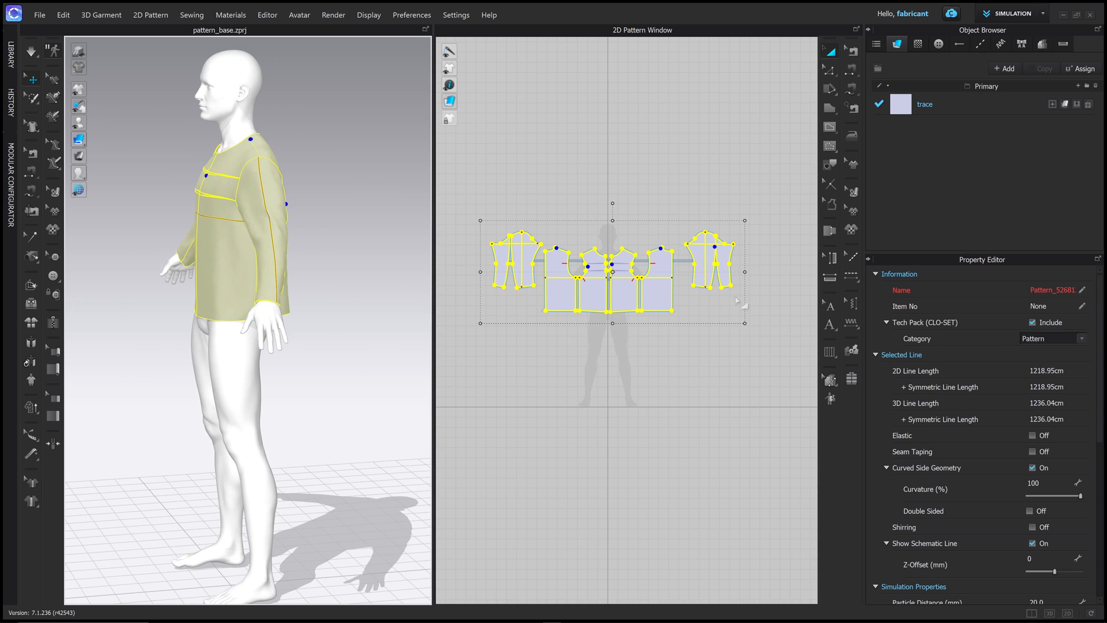
{"action": "scroll", "coordinate": [718, 277], "scroll_direction": "up", "scroll_amount": 6}
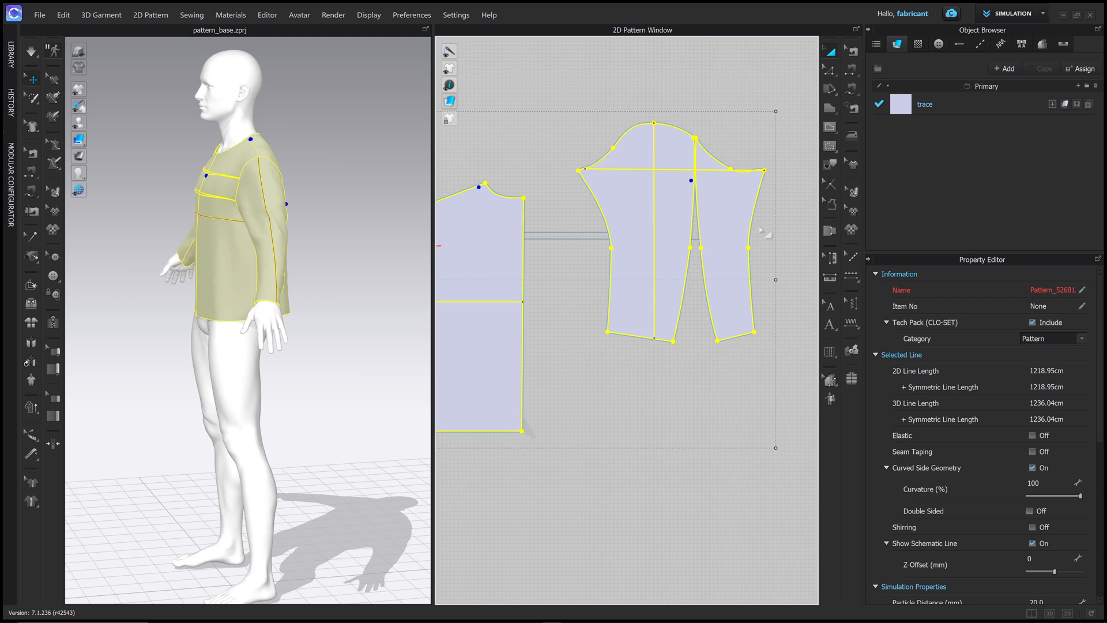
{"action": "middle_click_drag", "start_coordinate": [760, 227], "coordinate": [742, 234]}
{"action": "left_click", "coordinate": [779, 222]}
{"action": "left_click", "coordinate": [831, 72]}
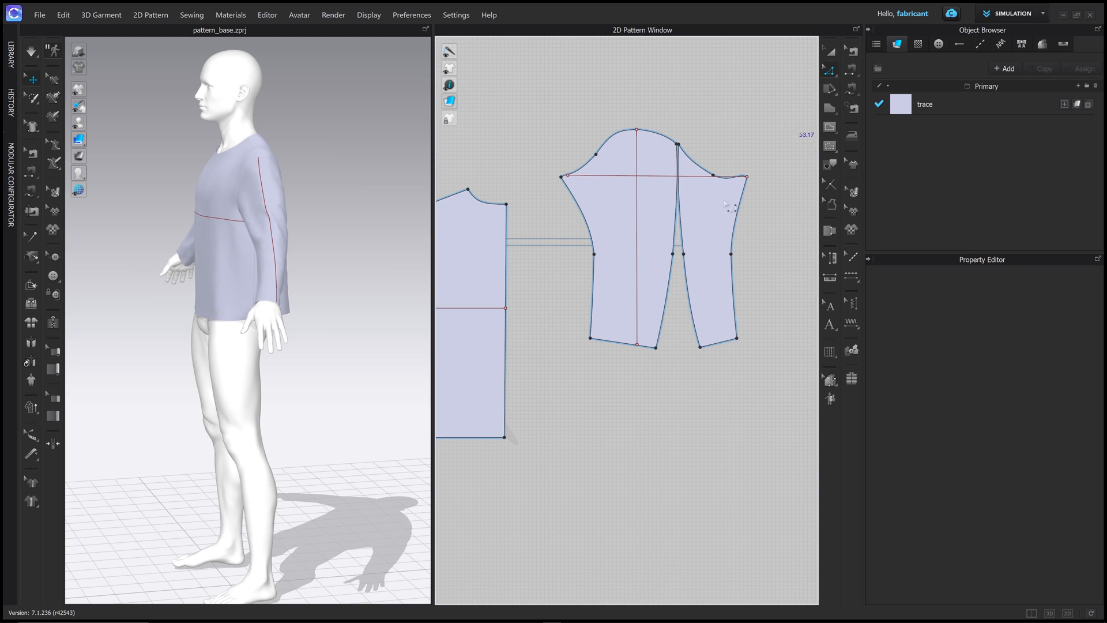
{"action": "left_click", "coordinate": [594, 296]}
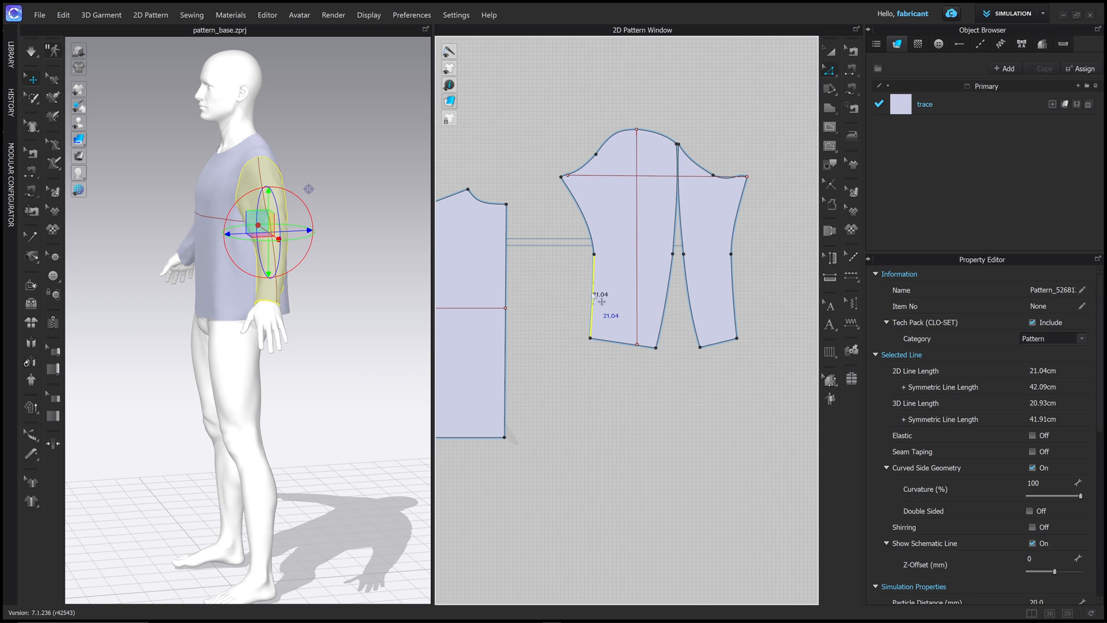
{"action": "left_click_drag", "start_coordinate": [602, 301], "coordinate": [598, 300]}
{"action": "left_click", "coordinate": [734, 291]}
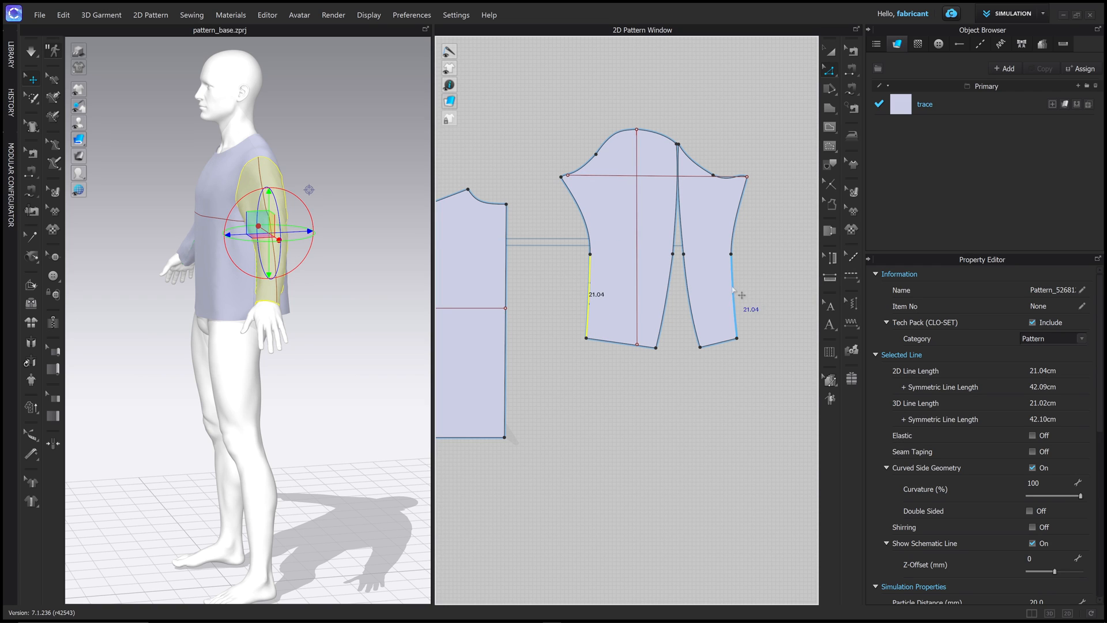
{"action": "left_click_drag", "start_coordinate": [745, 294], "coordinate": [749, 295]}
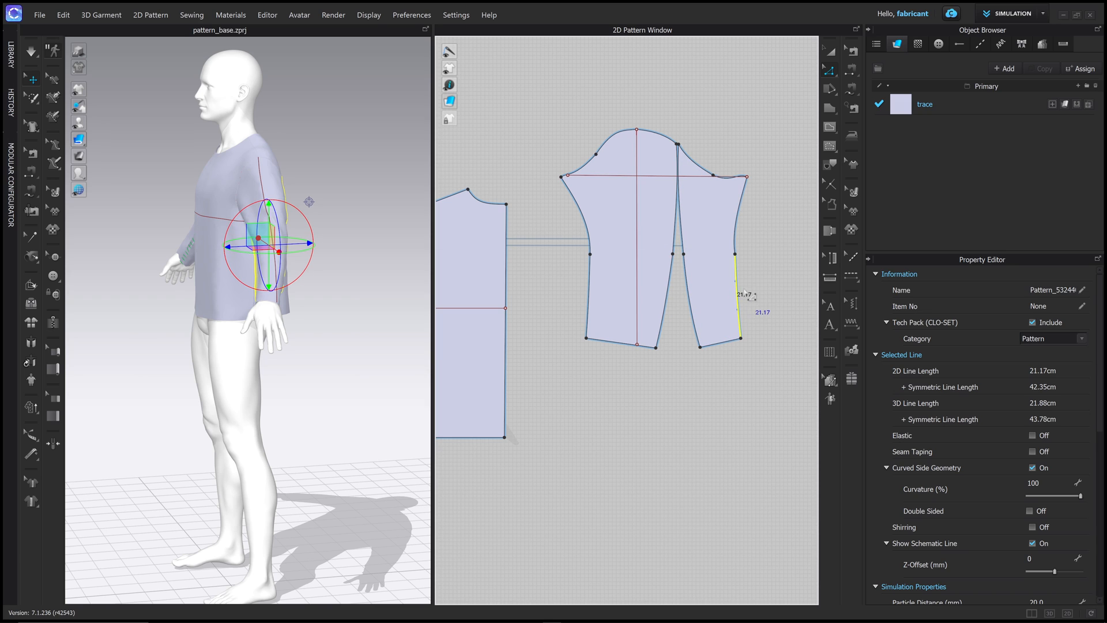
Step: Move the facing hem corner points of the two sleeve pieces slightly toward each other to widen the sleeve opening
{"action": "left_click", "coordinate": [659, 348]}
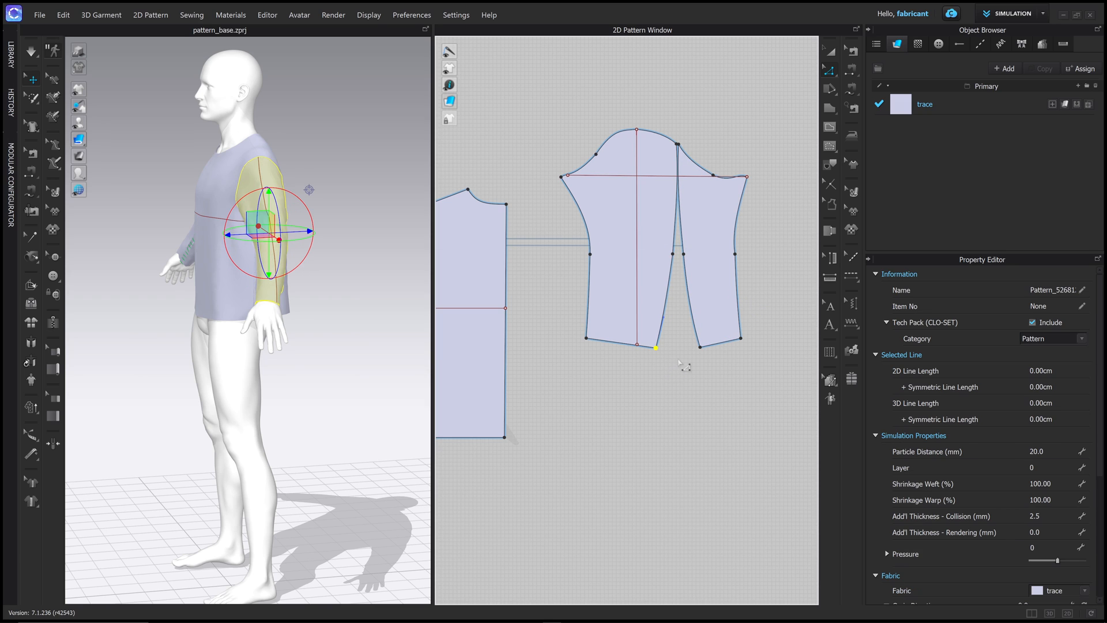
{"action": "left_click", "coordinate": [700, 348]}
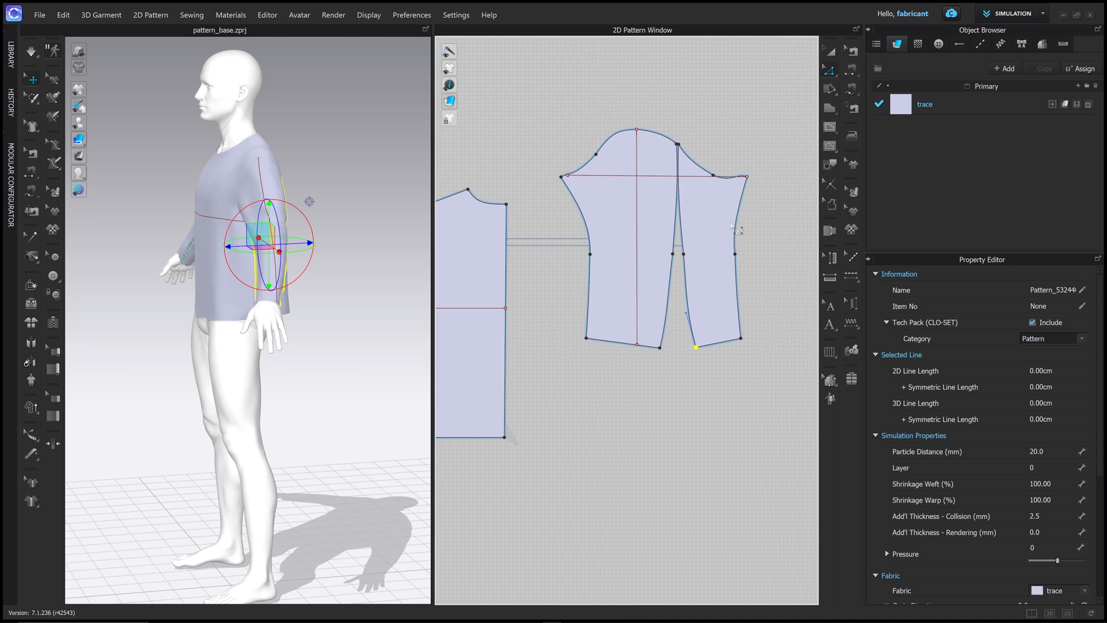
{"action": "scroll", "coordinate": [689, 344], "scroll_direction": "up", "scroll_amount": 3}
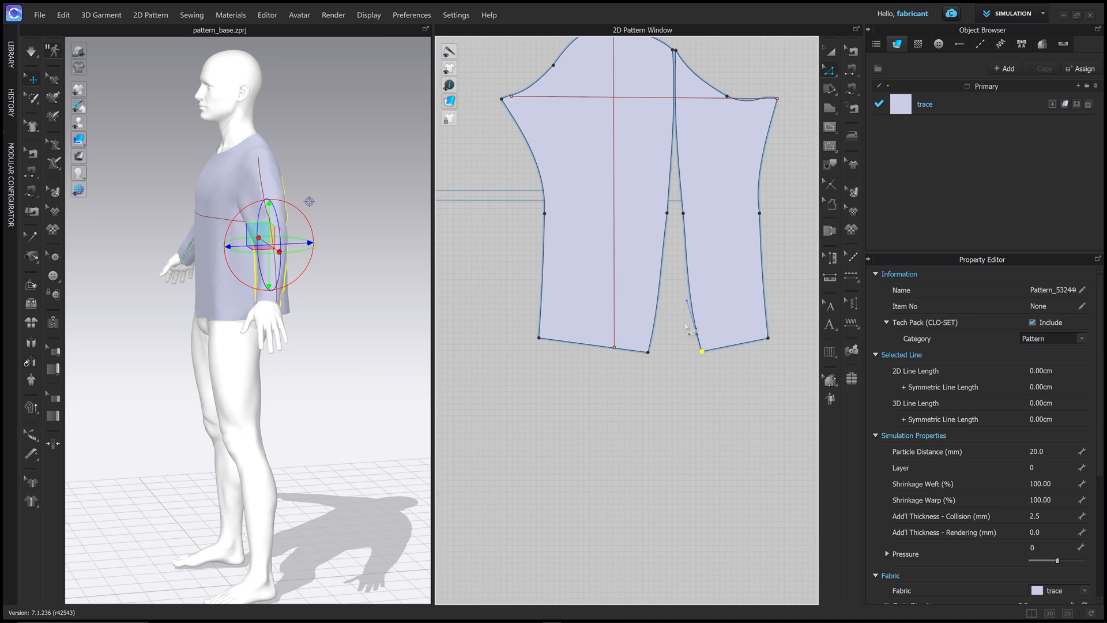
{"action": "middle_click_drag", "start_coordinate": [685, 315], "coordinate": [679, 387]}
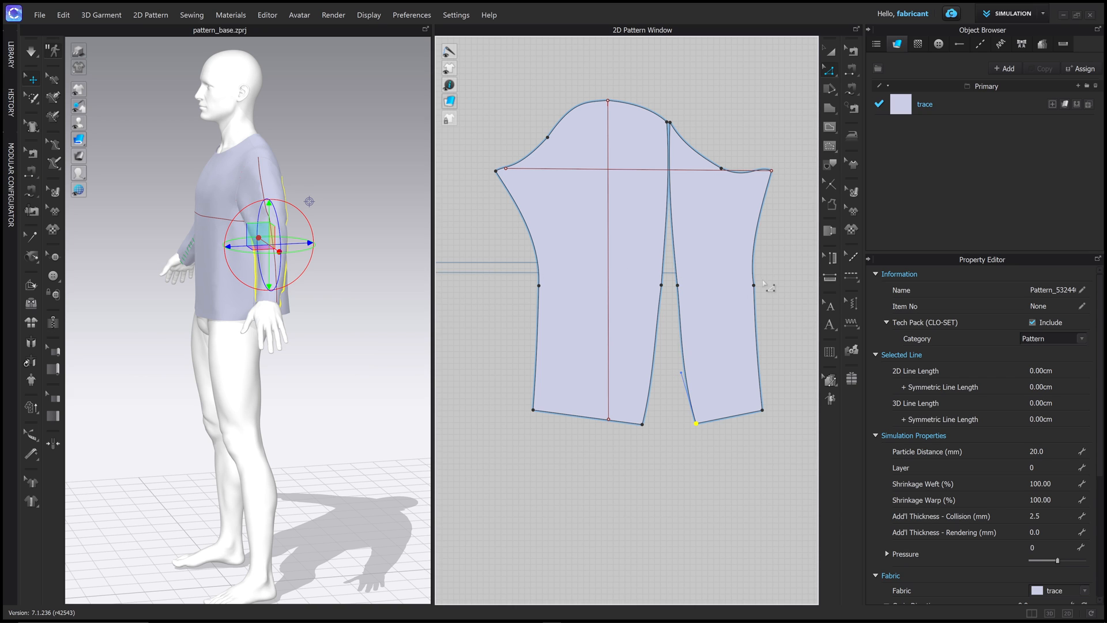
Step: Smooth the lower joining seams of both sleeve pieces by adjusting their curve handles between elbow and hem
{"action": "scroll", "coordinate": [682, 263], "scroll_direction": "down", "scroll_amount": 1}
{"action": "scroll", "coordinate": [664, 300], "scroll_direction": "up", "scroll_amount": 3}
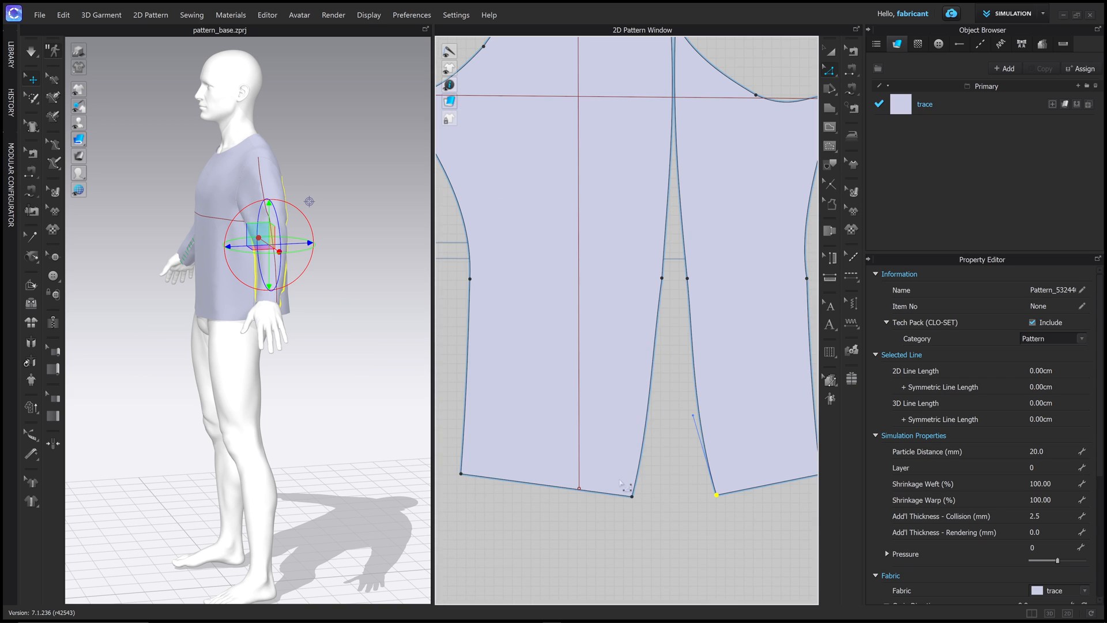
{"action": "left_click", "coordinate": [656, 438]}
{"action": "left_click", "coordinate": [653, 356]}
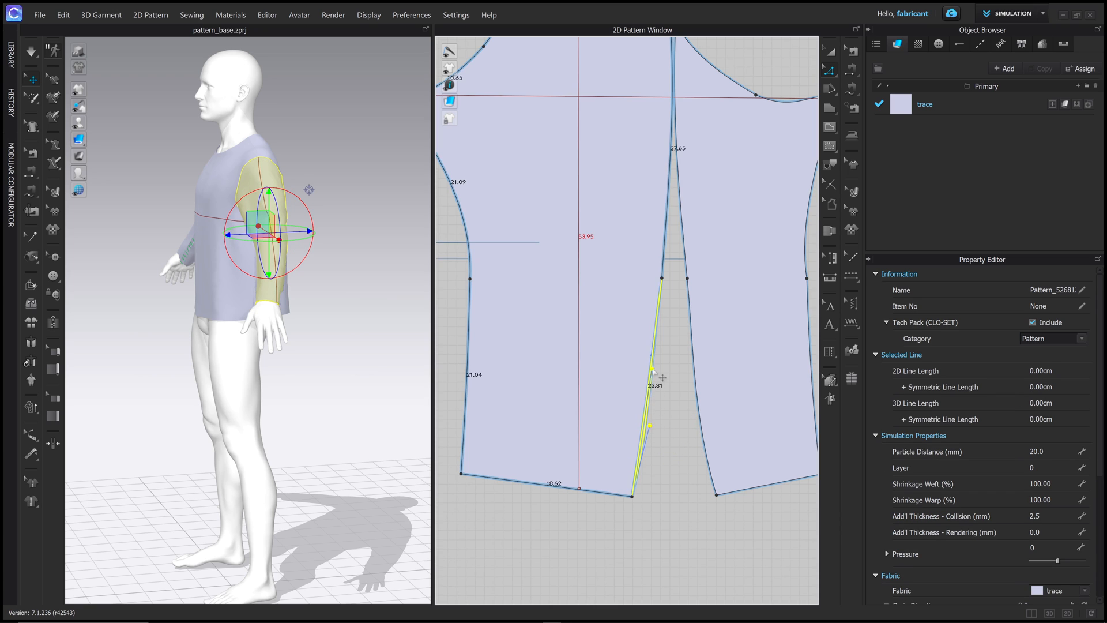
{"action": "left_click_drag", "start_coordinate": [653, 355], "coordinate": [655, 355]}
{"action": "left_click", "coordinate": [692, 328]}
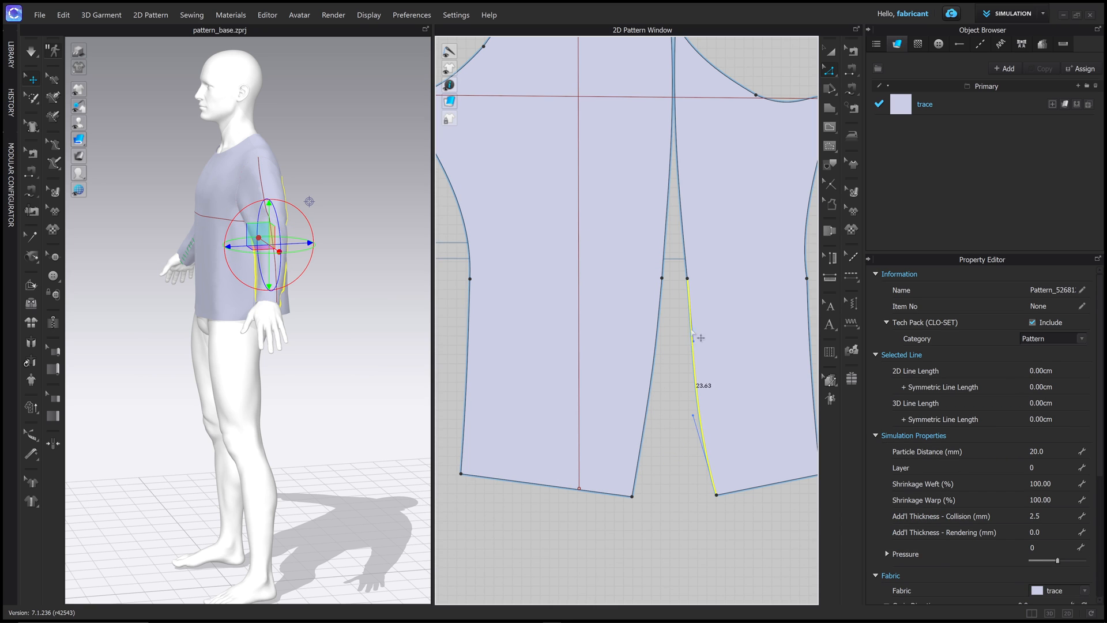
{"action": "left_click_drag", "start_coordinate": [693, 415], "coordinate": [694, 383]}
Step: Smooth the narrow sleeve piece's upper underarm seam by moving its curve handle above the elbow toward the underarm
{"action": "middle_click_drag", "start_coordinate": [818, 225], "coordinate": [786, 252]}
{"action": "left_click", "coordinate": [775, 282]}
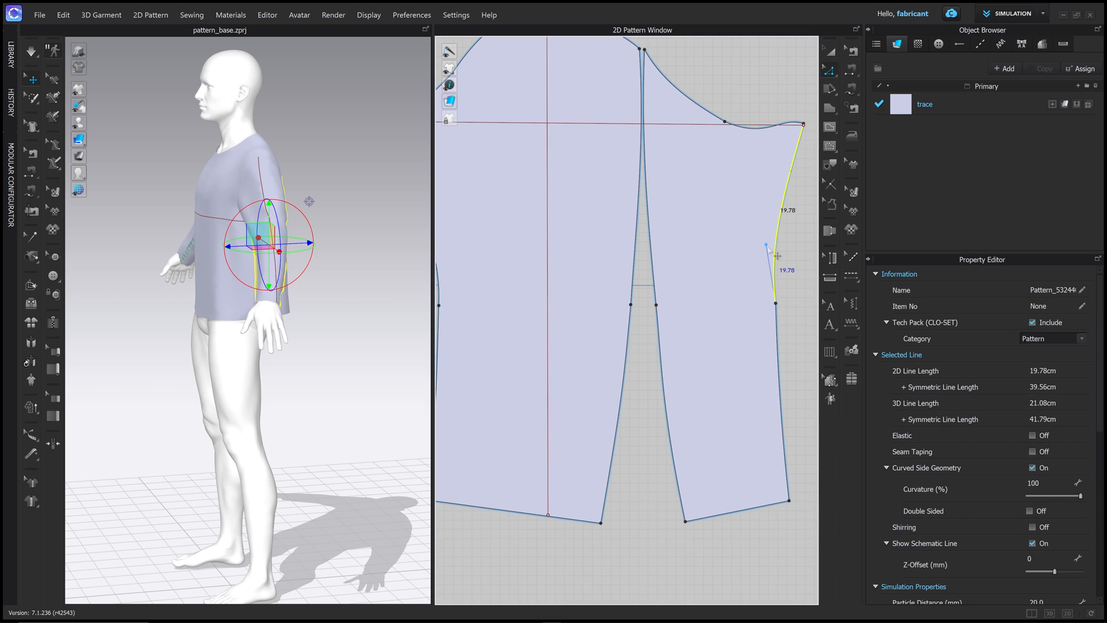
{"action": "key", "text": "ctrl+z"}
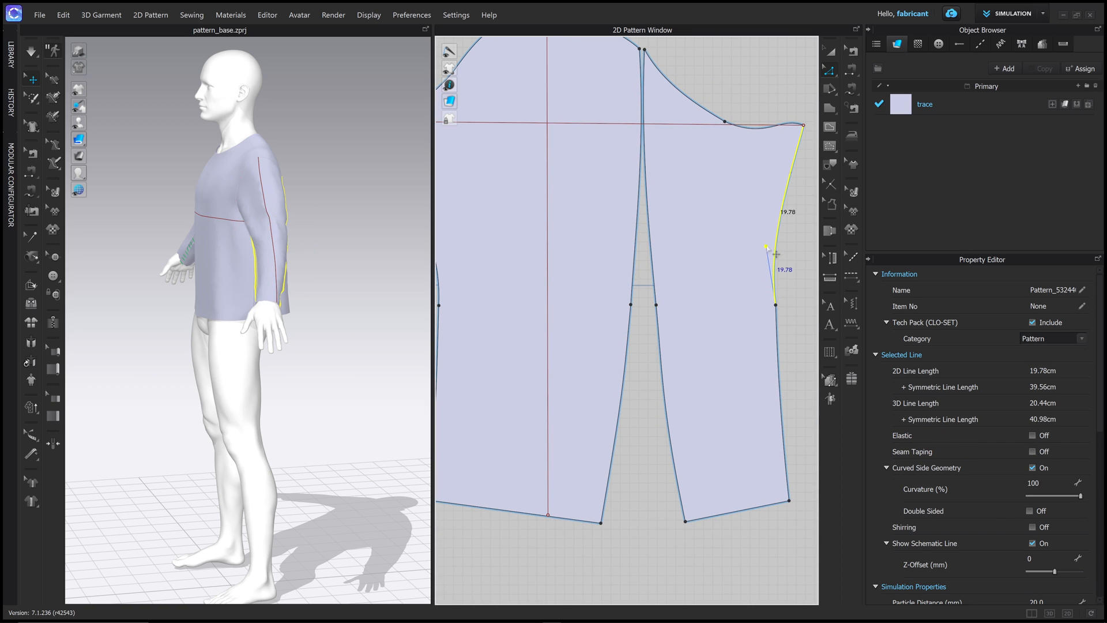
{"action": "left_click_drag", "start_coordinate": [766, 246], "coordinate": [775, 219]}
Step: Reshape the wide sleeve piece's upper underarm seam by adjusting its curve handle just above the elbow
{"action": "scroll", "coordinate": [751, 271], "scroll_direction": "down", "scroll_amount": 4}
{"action": "middle_click_drag", "start_coordinate": [589, 257], "coordinate": [619, 257]}
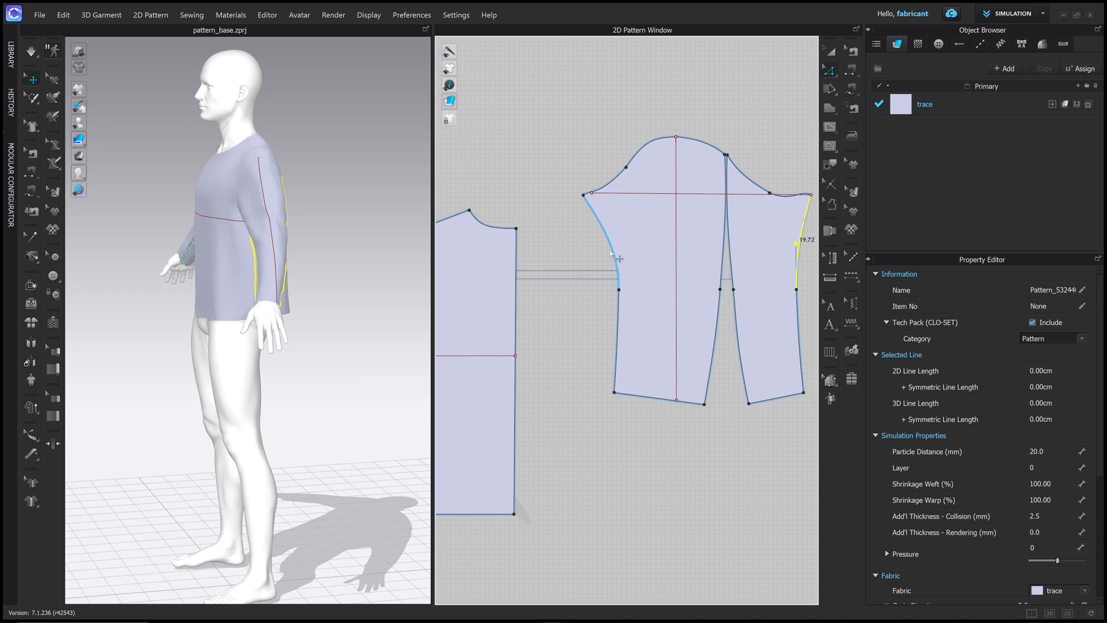
{"action": "scroll", "coordinate": [618, 257], "scroll_direction": "up", "scroll_amount": 5}
{"action": "left_click", "coordinate": [619, 263]}
{"action": "left_click_drag", "start_coordinate": [631, 246], "coordinate": [630, 273]}
{"action": "left_click", "coordinate": [585, 286]}
{"action": "scroll", "coordinate": [626, 326], "scroll_direction": "down", "scroll_amount": 5}
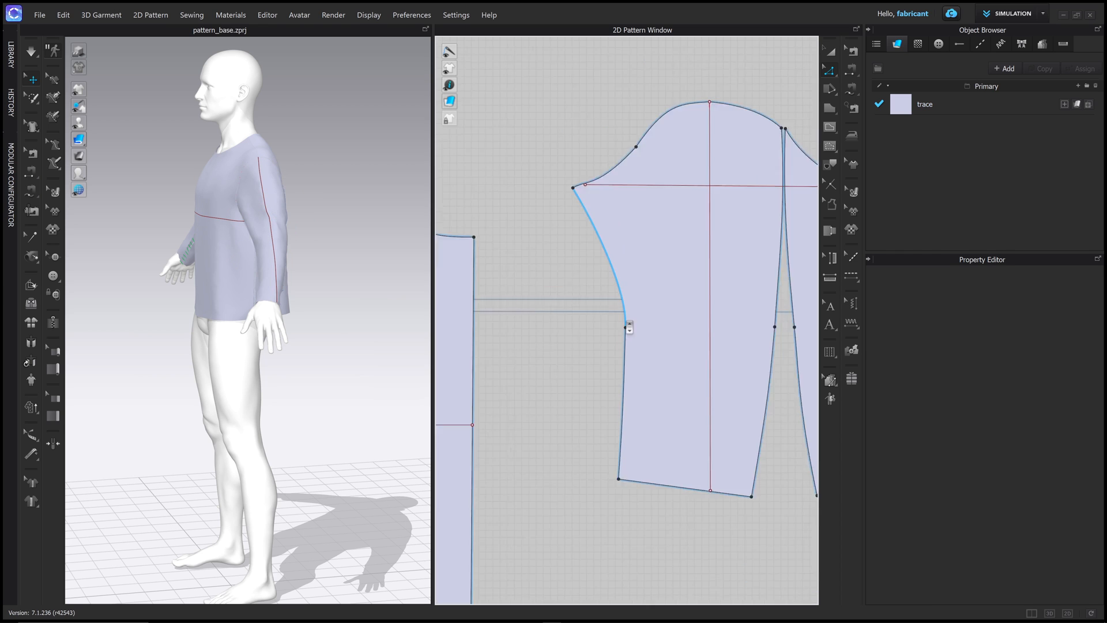
Step: Simulate the garment and tug at its front chest and hem to settle the reshaped sleeves
{"action": "middle_click_drag", "start_coordinate": [638, 330], "coordinate": [615, 307]}
{"action": "key", "text": "2"}
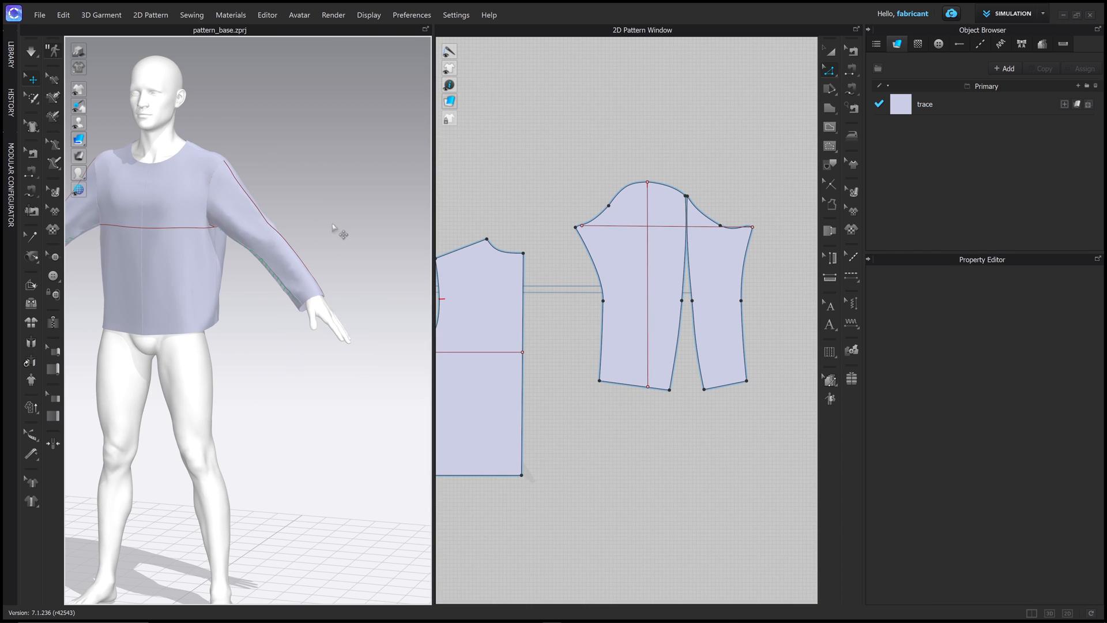
{"action": "scroll", "coordinate": [339, 235], "scroll_direction": "up", "scroll_amount": 3}
{"action": "right_click_drag", "start_coordinate": [330, 227], "coordinate": [263, 254]}
{"action": "left_click_drag", "start_coordinate": [263, 294], "coordinate": [267, 293]}
{"action": "left_click_drag", "start_coordinate": [245, 223], "coordinate": [247, 217]}
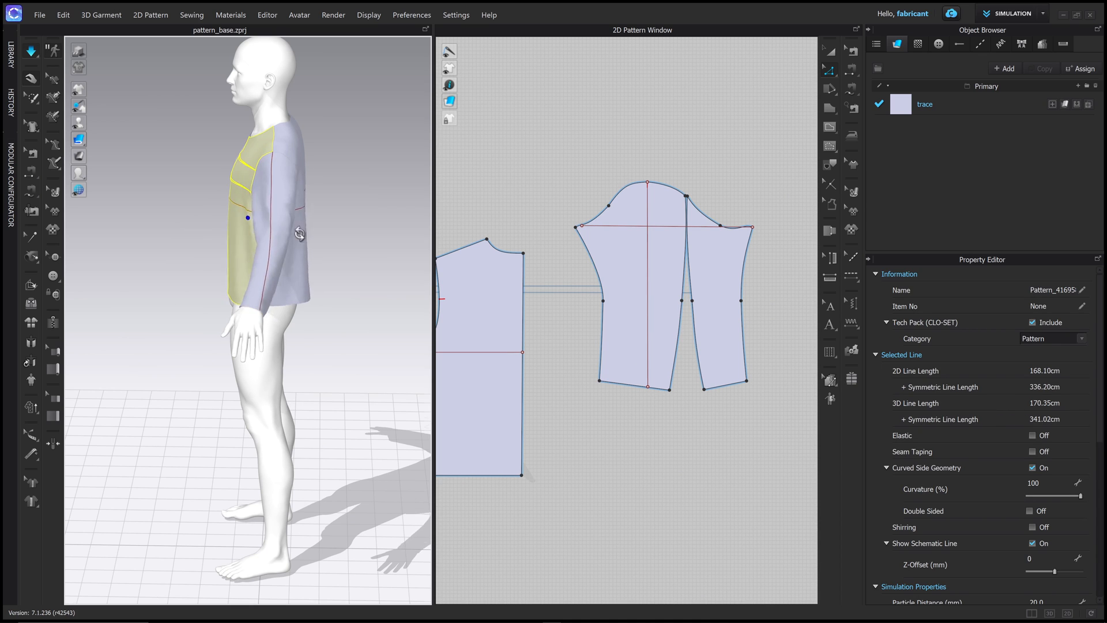
{"action": "right_click_drag", "start_coordinate": [247, 217], "coordinate": [235, 227]}
{"action": "middle_click_drag", "start_coordinate": [242, 227], "coordinate": [302, 217]}
{"action": "right_click_drag", "start_coordinate": [302, 218], "coordinate": [350, 214]}
{"action": "key", "text": "2"}
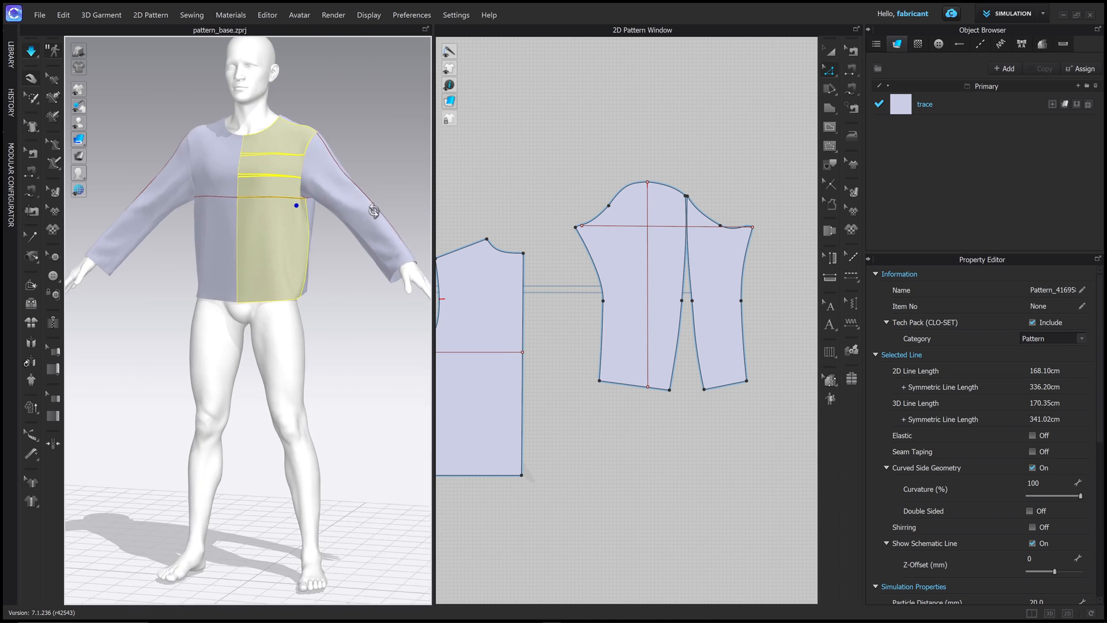
Step: Shift the back bodice piece slightly and extend its outer shoulder point outward at the armhole
{"action": "middle_click_drag", "start_coordinate": [472, 279], "coordinate": [702, 165]}
{"action": "left_click", "coordinate": [714, 296]}
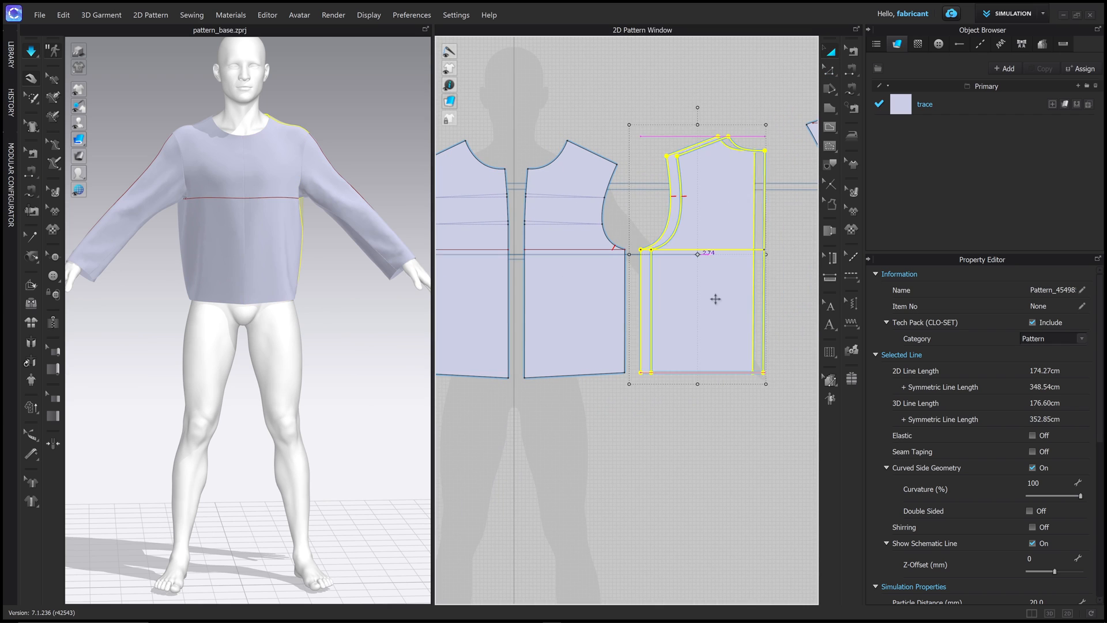
{"action": "left_click", "coordinate": [829, 69]}
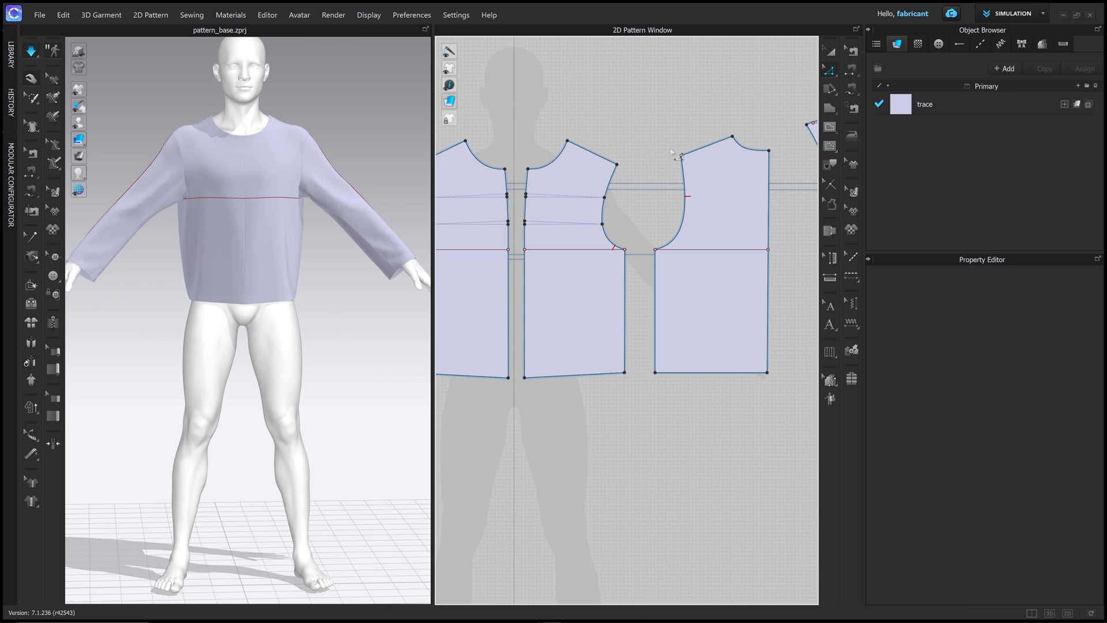
{"action": "left_click_drag", "start_coordinate": [664, 134], "coordinate": [695, 178]}
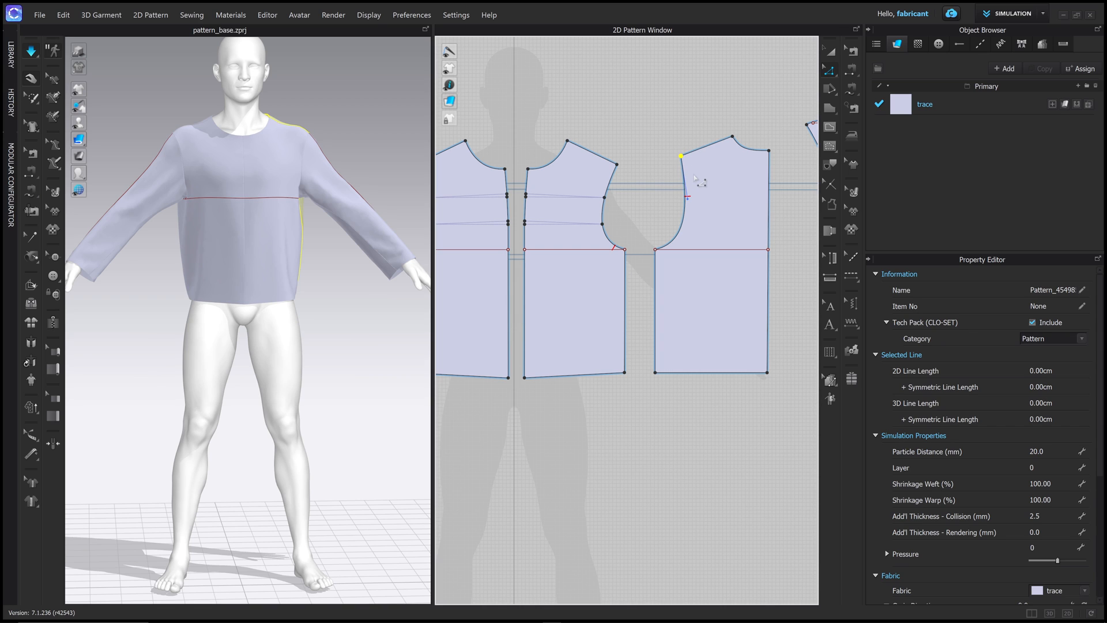
{"action": "key", "text": "Left"}
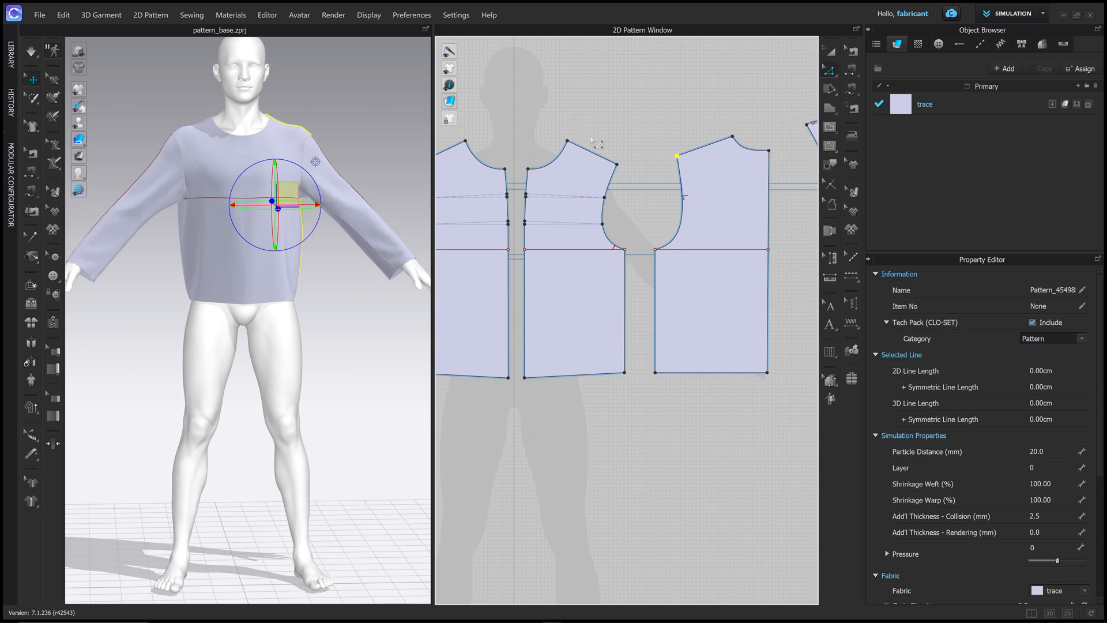
Step: Move the front bodice's armhole and side seam points slightly outward together to widen the panel
{"action": "left_click_drag", "start_coordinate": [591, 138], "coordinate": [639, 396]}
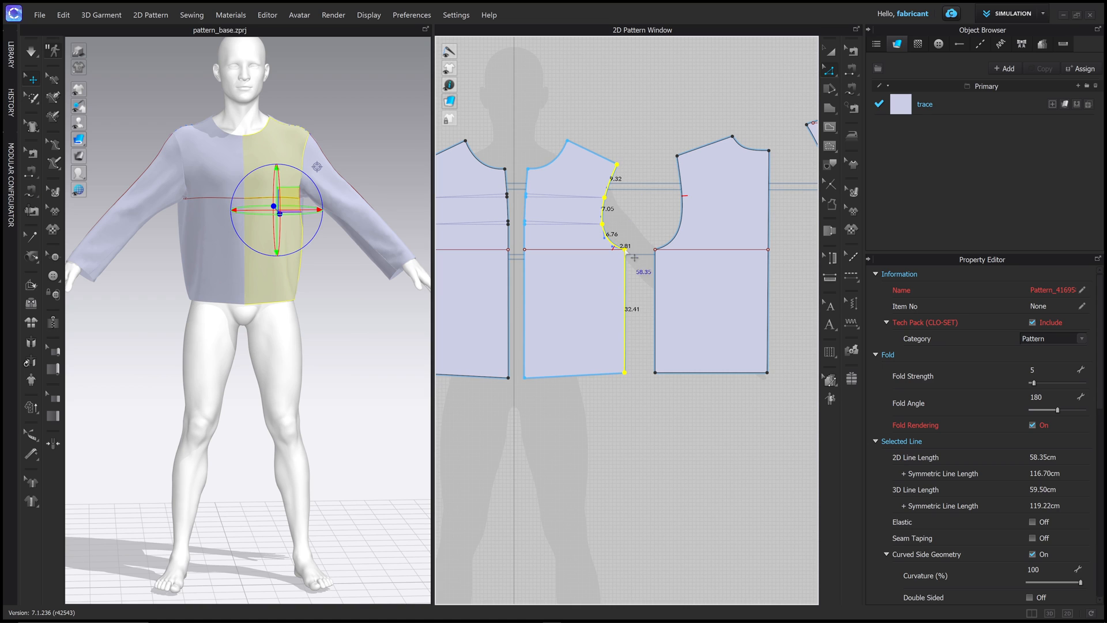
{"action": "key", "text": "Right"}
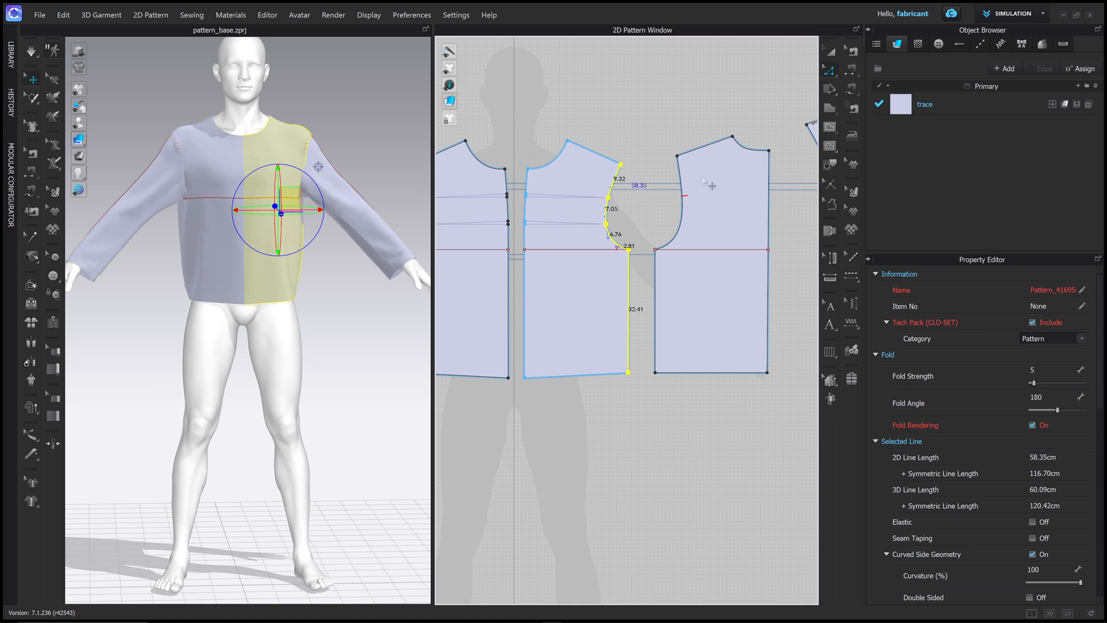
{"action": "left_click", "coordinate": [697, 113]}
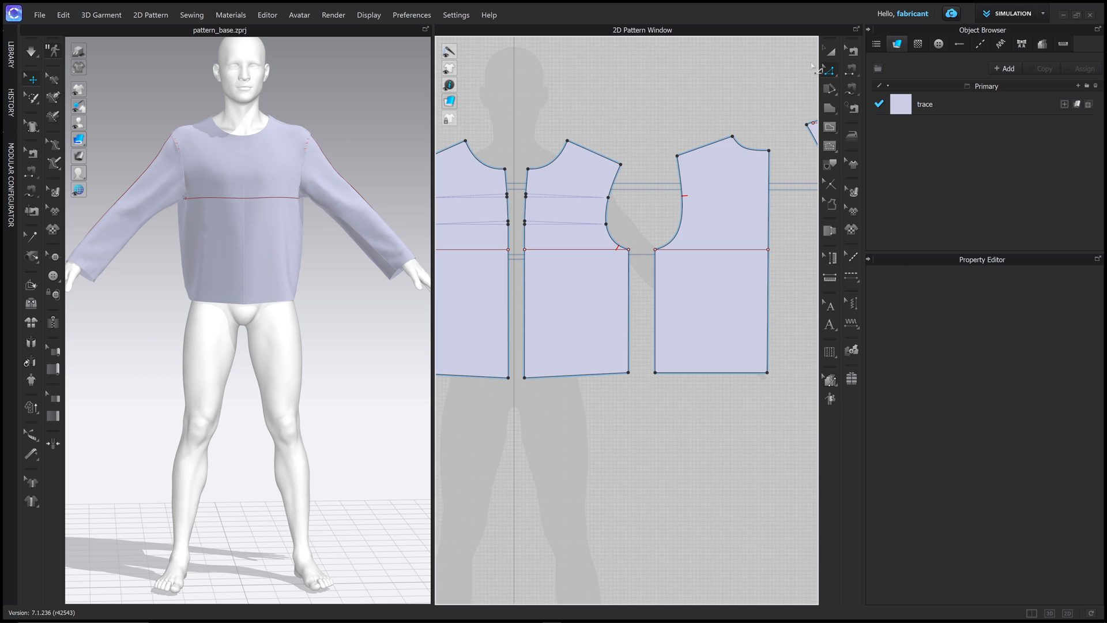
Step: Simulate the garment with the widened bodice panels and stop the simulation
{"action": "right_click_drag", "start_coordinate": [306, 126], "coordinate": [333, 103]}
{"action": "scroll", "coordinate": [177, 137], "scroll_direction": "up", "scroll_amount": 5}
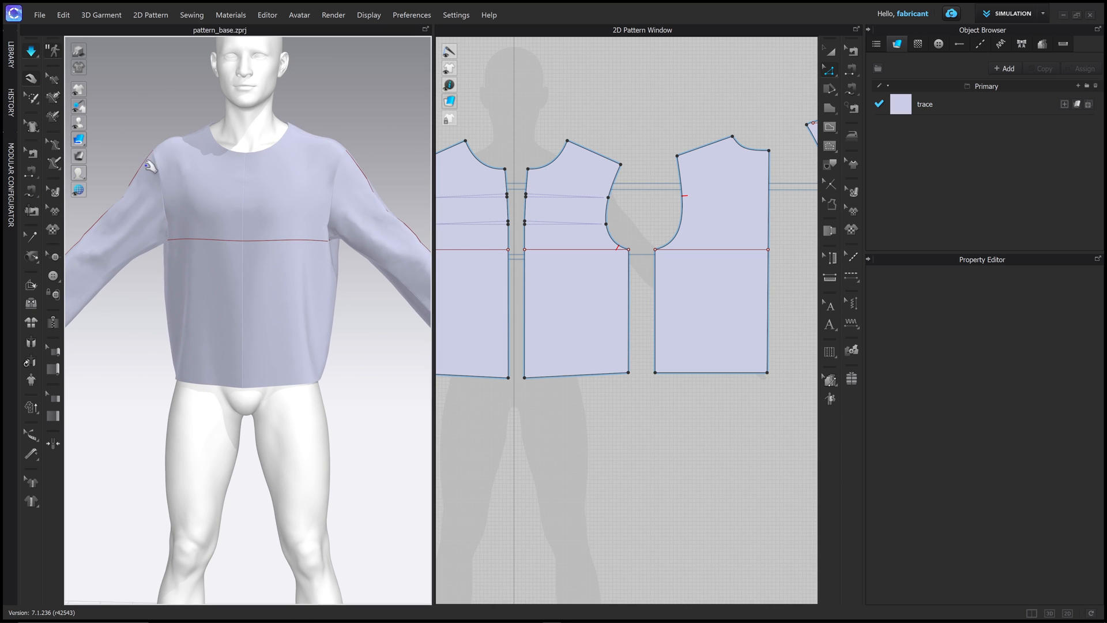
{"action": "middle_click_drag", "start_coordinate": [187, 171], "coordinate": [254, 162]}
{"action": "key", "text": "space"}
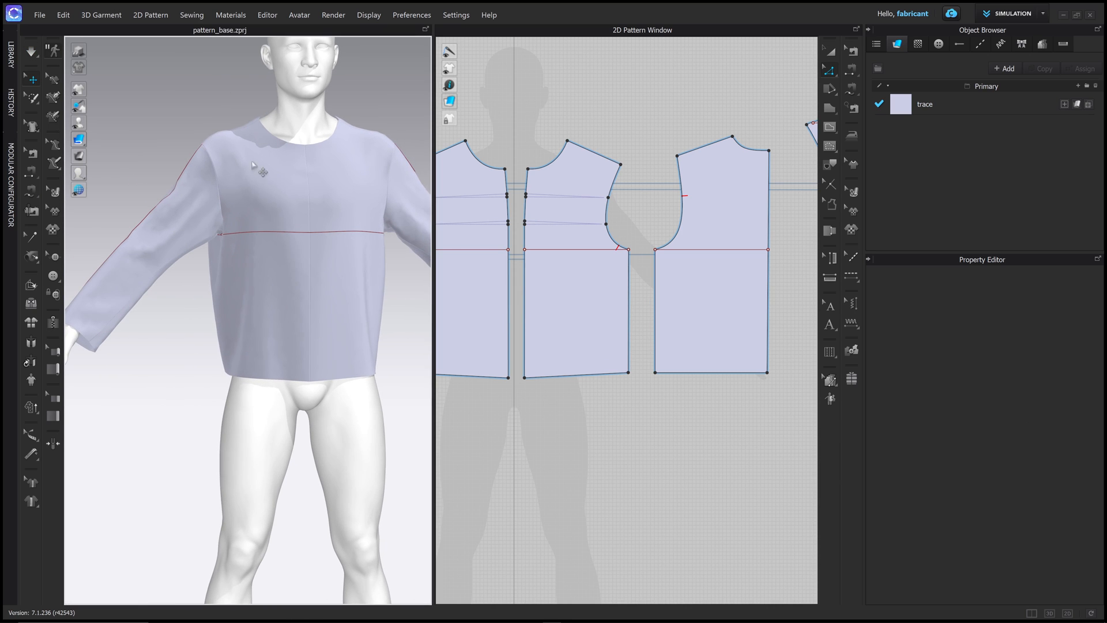
Step: Hide the avatar's right front sleeve piece in 3D to expose the bodice's shoulder and armhole edge
{"action": "left_click", "coordinate": [197, 189]}
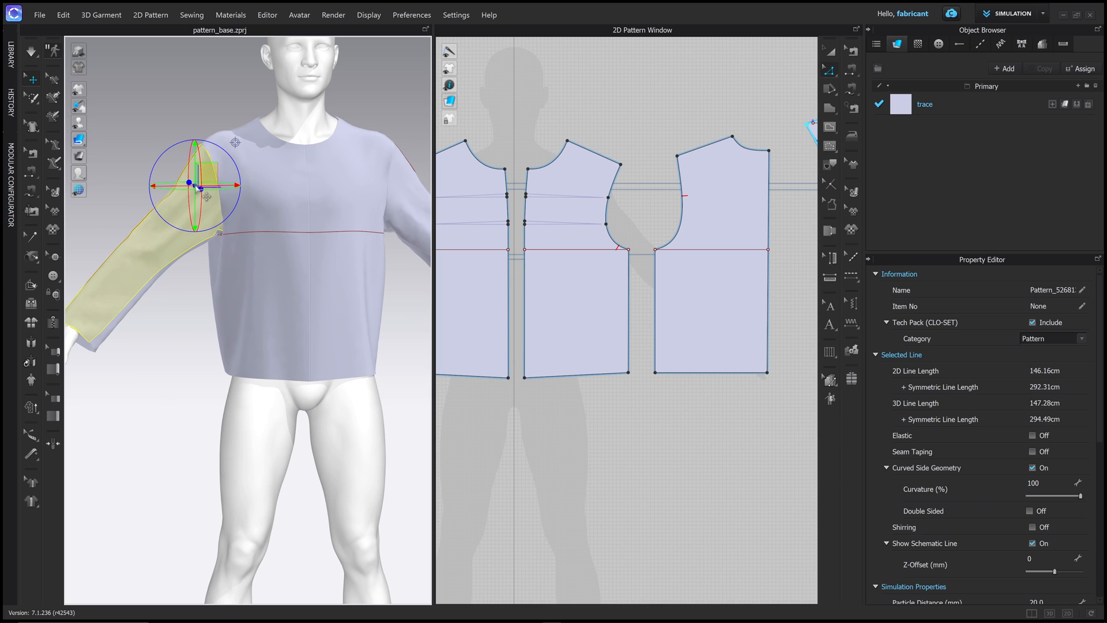
{"action": "key", "text": "shift+q"}
{"action": "key", "text": "shift+q"}
{"action": "key", "text": "shift+q"}
{"action": "right_click_drag", "start_coordinate": [196, 188], "coordinate": [211, 189]}
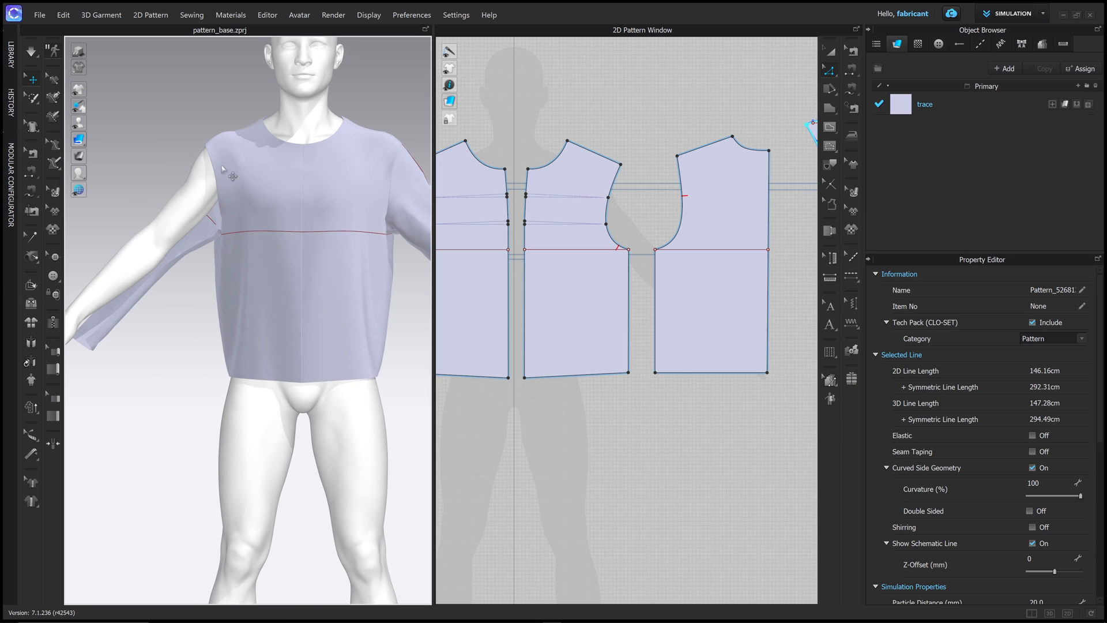
Step: Compare the bodice's shoulder edge with the dropped shoulder seam in the bomber jacket reference photo
{"action": "left_click", "coordinate": [215, 159]}
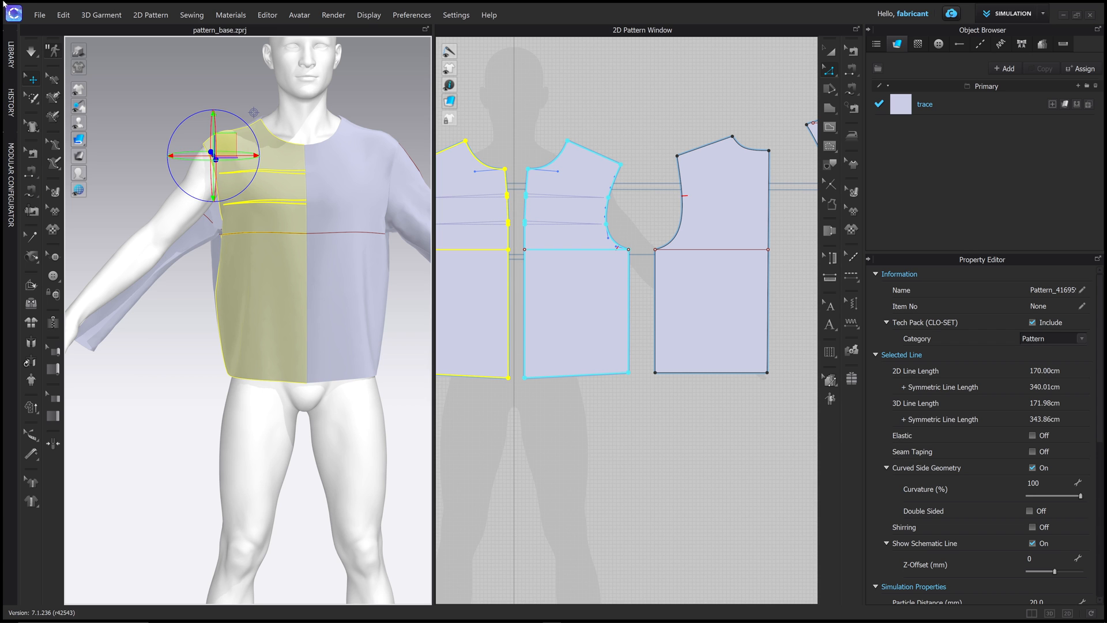
{"action": "right_click_drag", "start_coordinate": [138, 0], "coordinate": [642, 458]}
{"action": "scroll", "coordinate": [511, 321], "scroll_direction": "up", "scroll_amount": 3}
{"action": "middle_click_drag", "start_coordinate": [514, 296], "coordinate": [539, 229]}
{"action": "scroll", "coordinate": [539, 229], "scroll_direction": "up", "scroll_amount": 1}
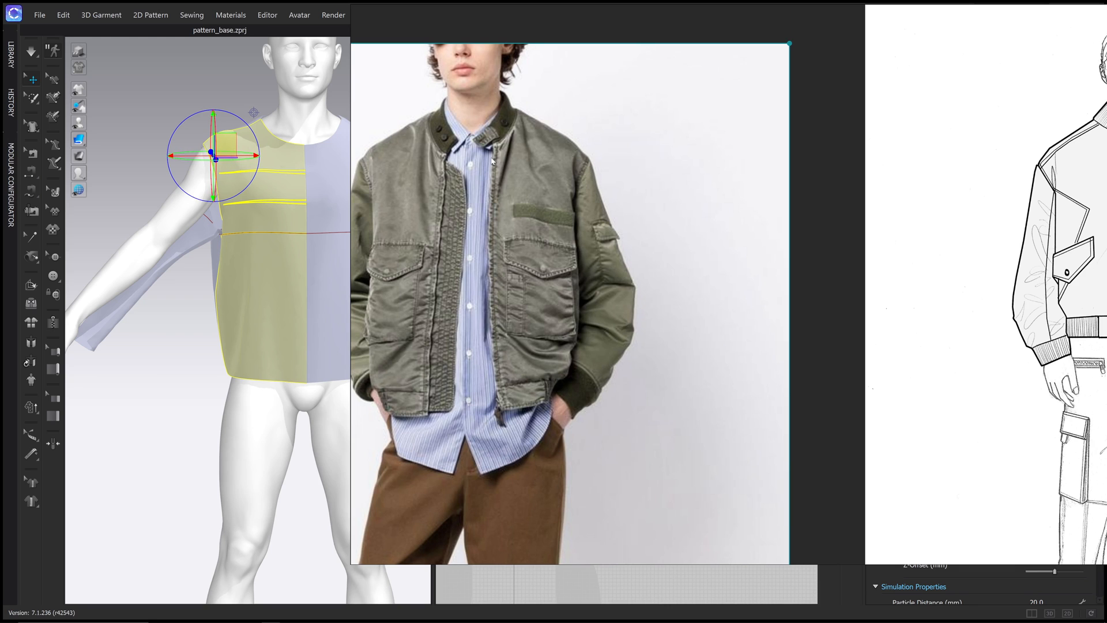
{"action": "left_click", "coordinate": [206, 157]}
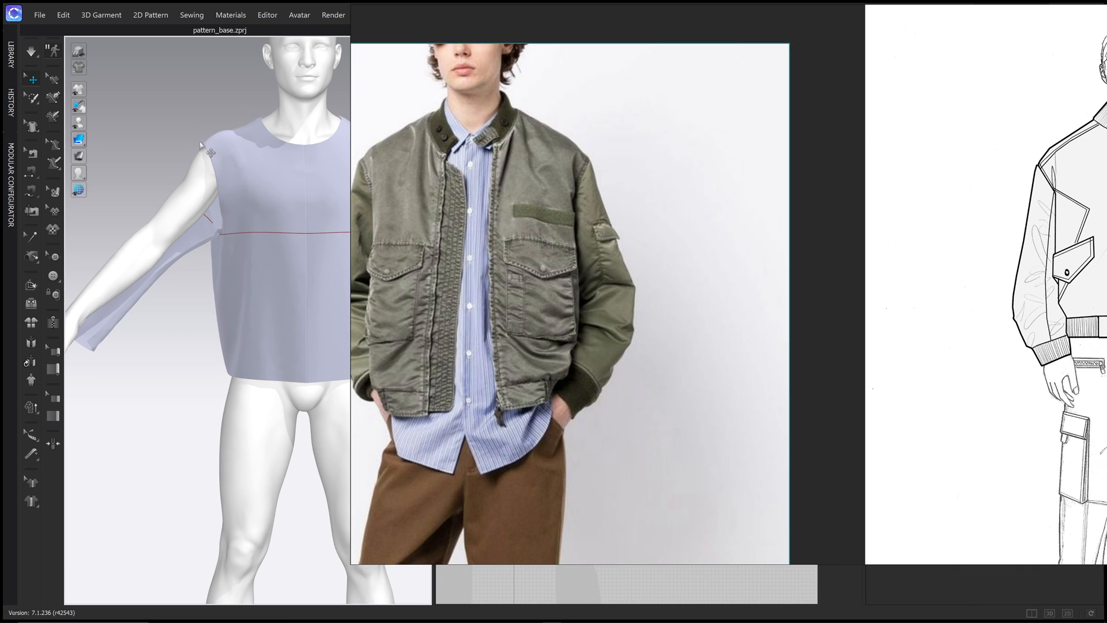
{"action": "right_click_drag", "start_coordinate": [863, 266], "coordinate": [52, 0]}
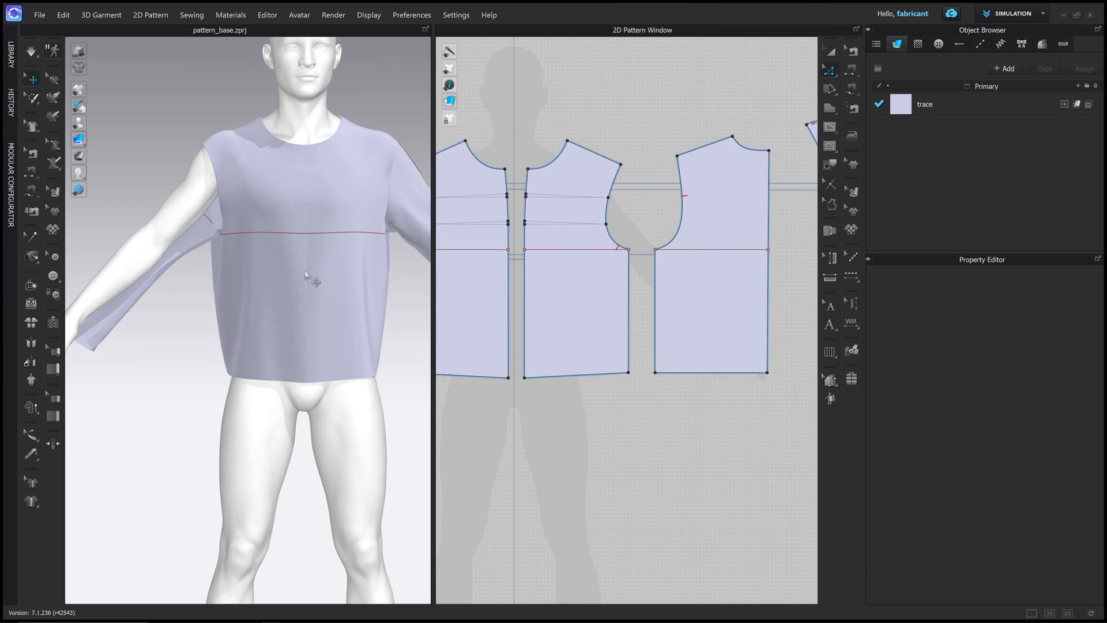
Step: Select all pattern pieces, toggle their 3D visibility so every piece including the sleeve is shown, and clear the selection
{"action": "left_click", "coordinate": [266, 254]}
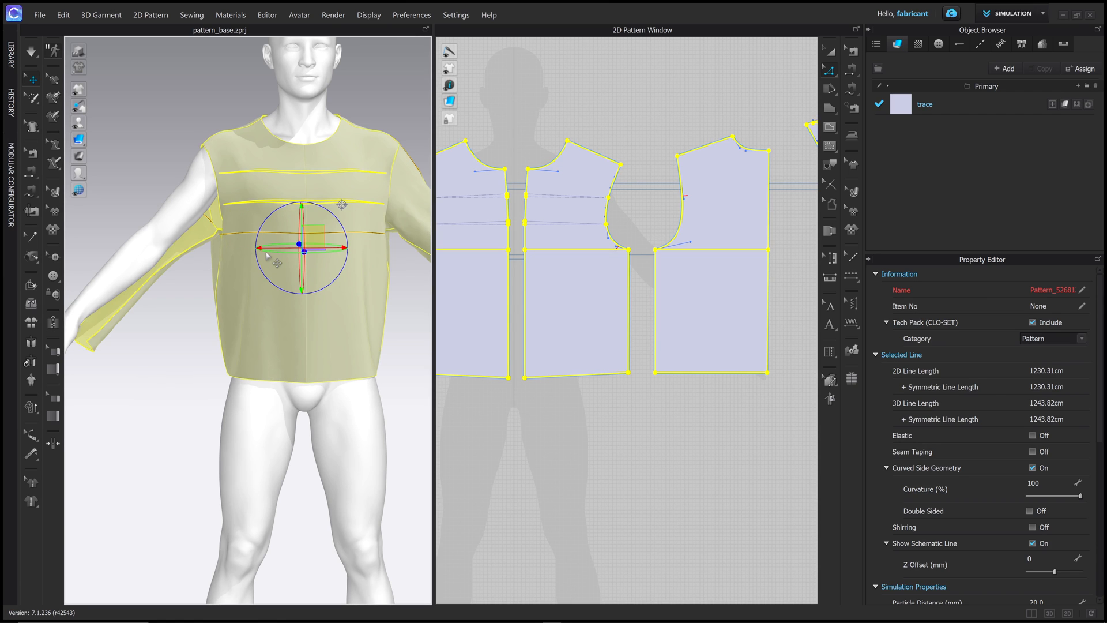
{"action": "key", "text": "Delete"}
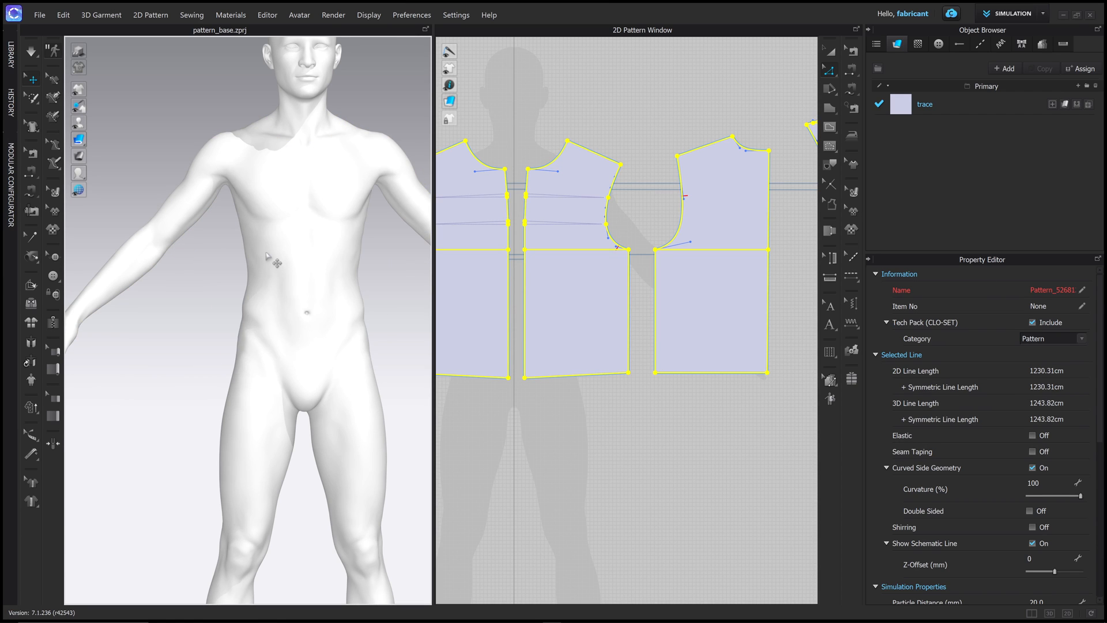
{"action": "key", "text": "shift+c"}
{"action": "key", "text": "shift+c"}
{"action": "key", "text": "shift+c"}
{"action": "key", "text": "shift+c"}
{"action": "key", "text": "shift+c"}
{"action": "scroll", "coordinate": [360, 334], "scroll_direction": "down", "scroll_amount": 1}
{"action": "scroll", "coordinate": [359, 335], "scroll_direction": "down", "scroll_amount": 3}
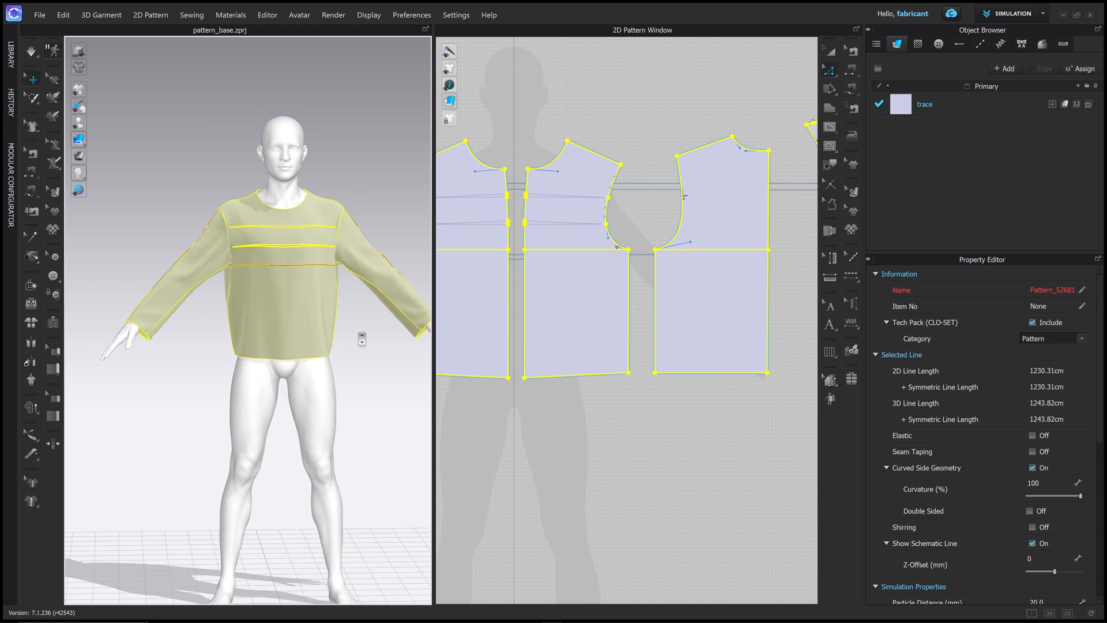
{"action": "left_click", "coordinate": [359, 309]}
{"action": "mouse_move", "coordinate": [360, 309]}
{"action": "right_mouse_down"}
{"action": "mouse_move", "coordinate": [292, 309]}
{"action": "mouse_move", "coordinate": [369, 306]}
{"action": "mouse_move", "coordinate": [349, 305]}
{"action": "right_mouse_up"}
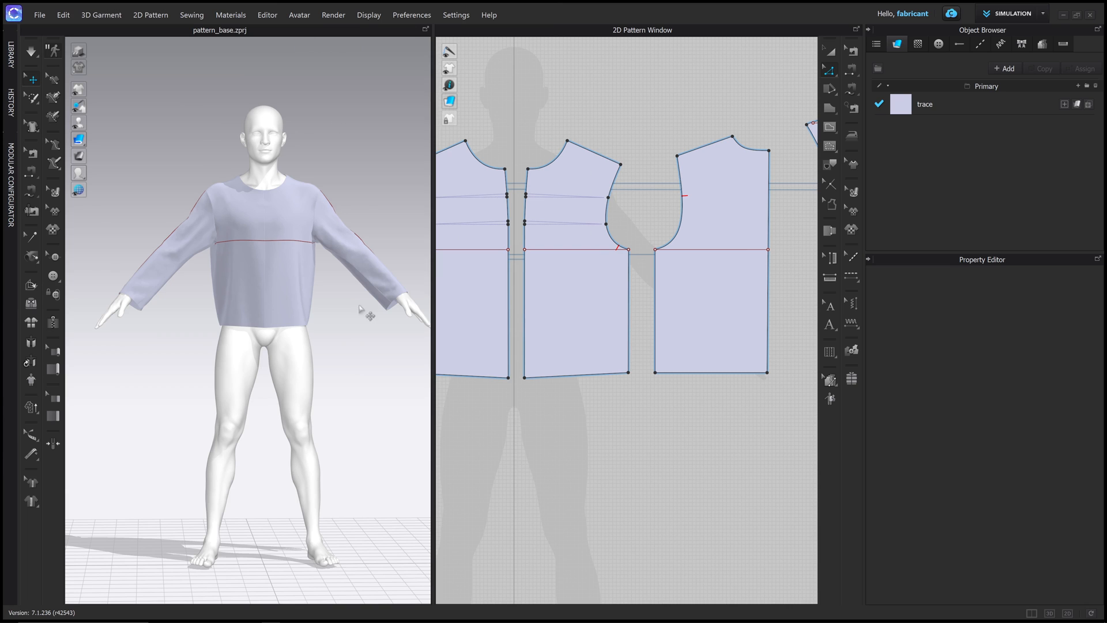
{"action": "right_click_drag", "start_coordinate": [360, 308], "coordinate": [318, 339]}
{"action": "scroll", "coordinate": [578, 359], "scroll_direction": "down", "scroll_amount": 2}
{"action": "middle_click_drag", "start_coordinate": [578, 360], "coordinate": [615, 353]}
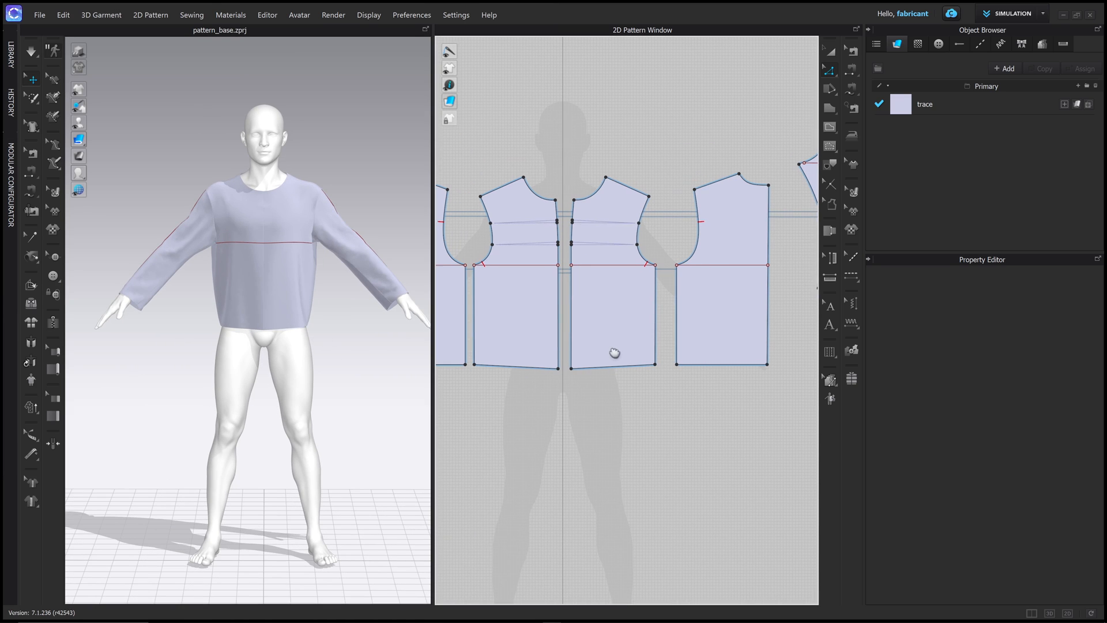
{"action": "right_click_drag", "start_coordinate": [294, 309], "coordinate": [271, 304]}
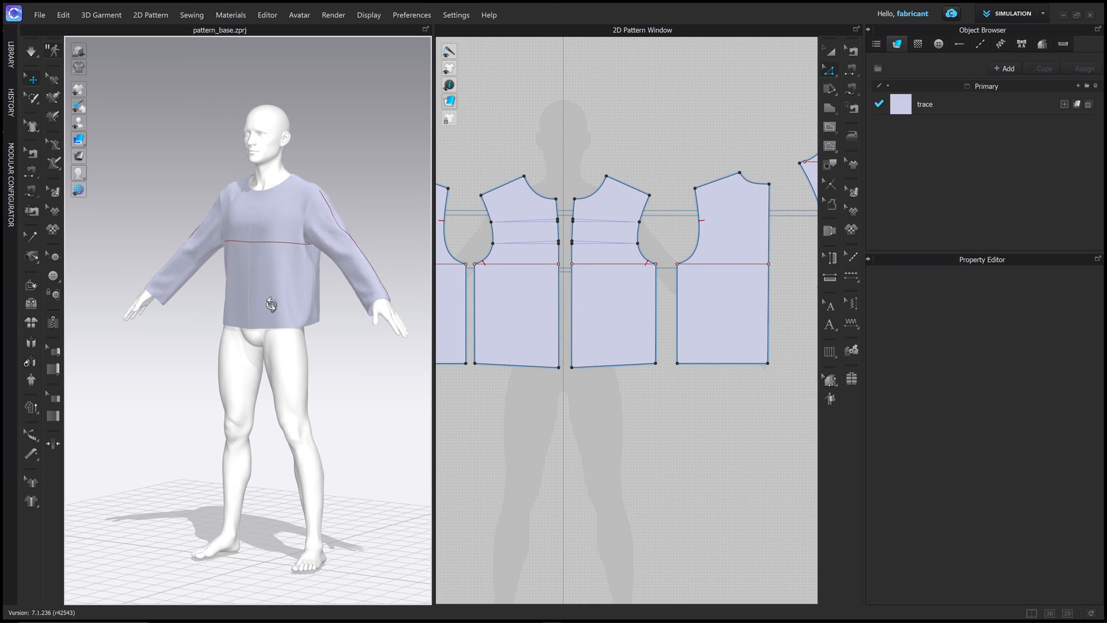
{"action": "right_click_drag", "start_coordinate": [323, 186], "coordinate": [341, 168]}
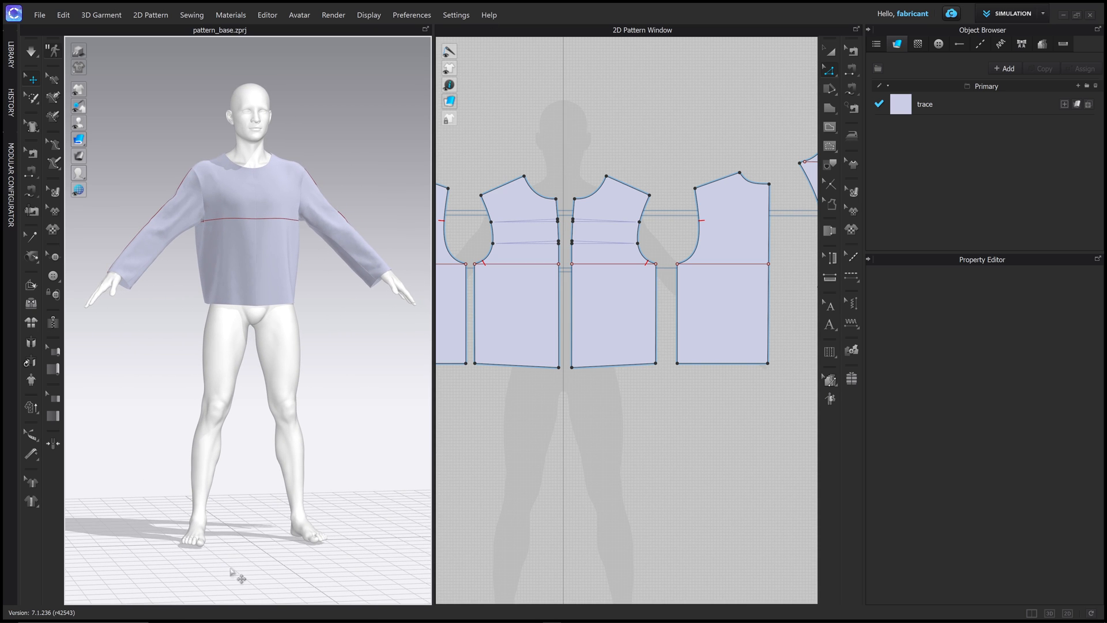
Step: Switch to File Explorer, open the OBJ_avatar folder inside clo_intro_01's Avatars folder, and keep the 3D garment view uncovered
{"action": "left_click", "coordinate": [403, 615]}
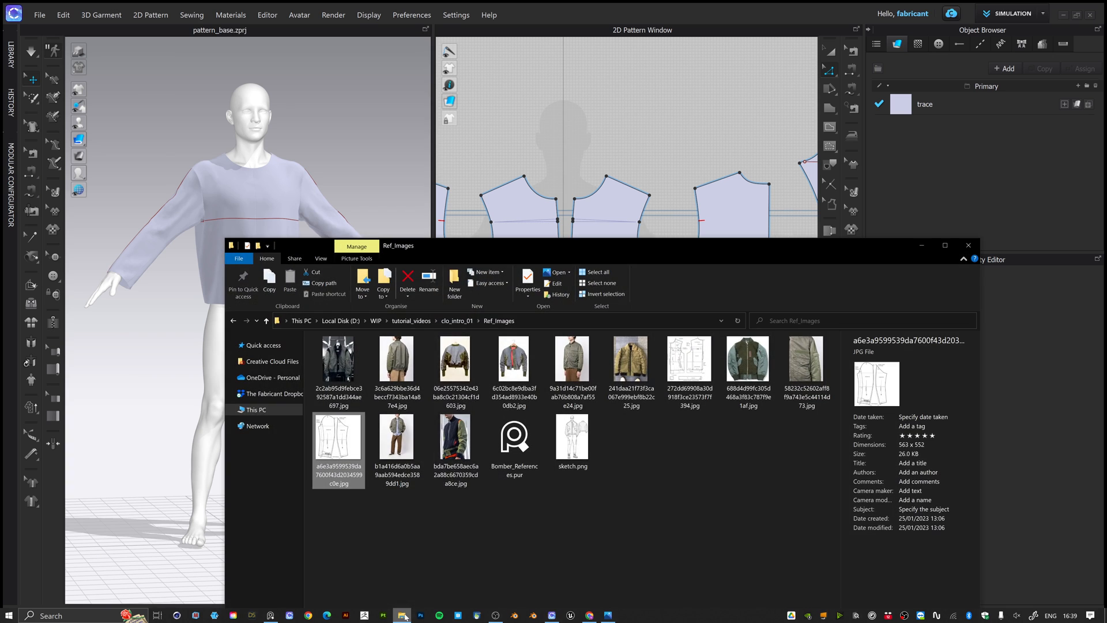
{"action": "left_click_drag", "start_coordinate": [507, 245], "coordinate": [576, 115]}
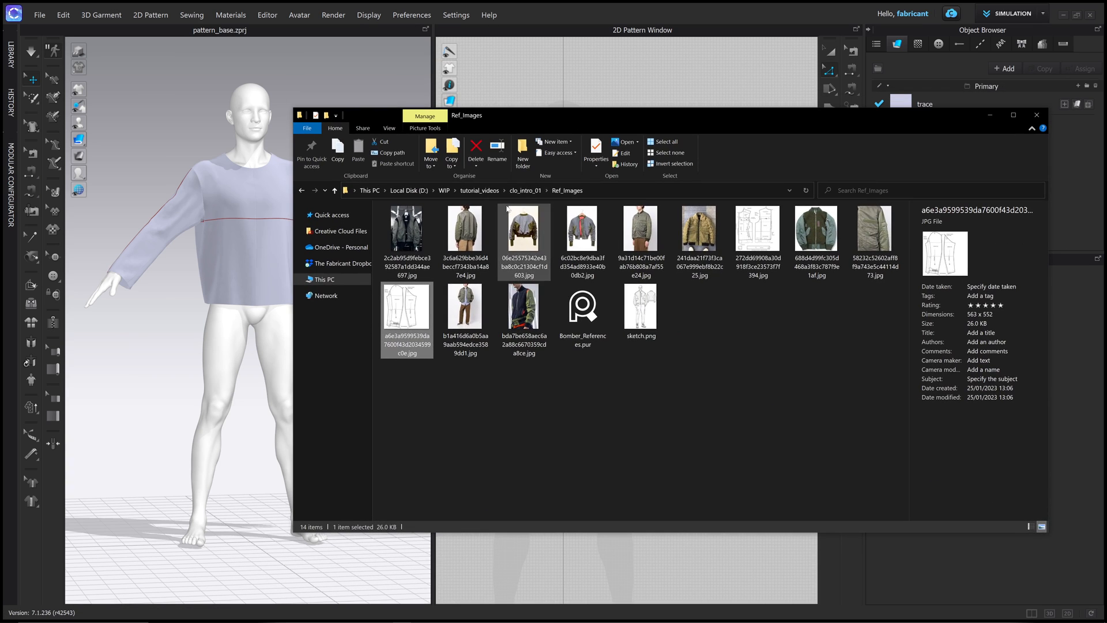
{"action": "left_click", "coordinate": [511, 191]}
{"action": "double_click", "coordinate": [407, 224]}
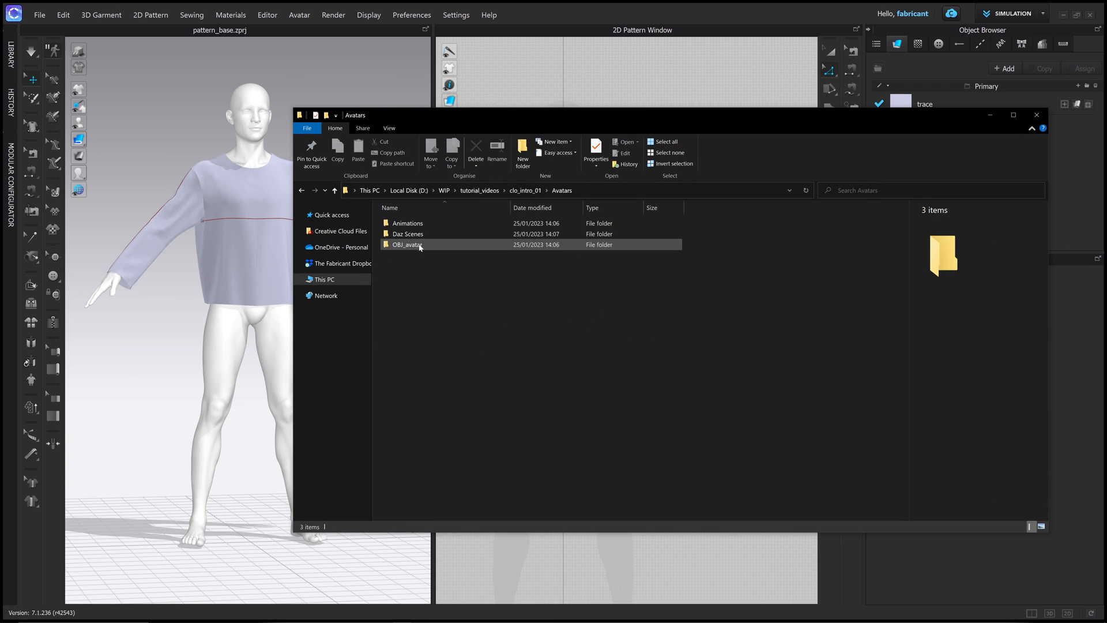
{"action": "double_click", "coordinate": [407, 244]}
{"action": "left_click_drag", "start_coordinate": [517, 116], "coordinate": [646, 112]}
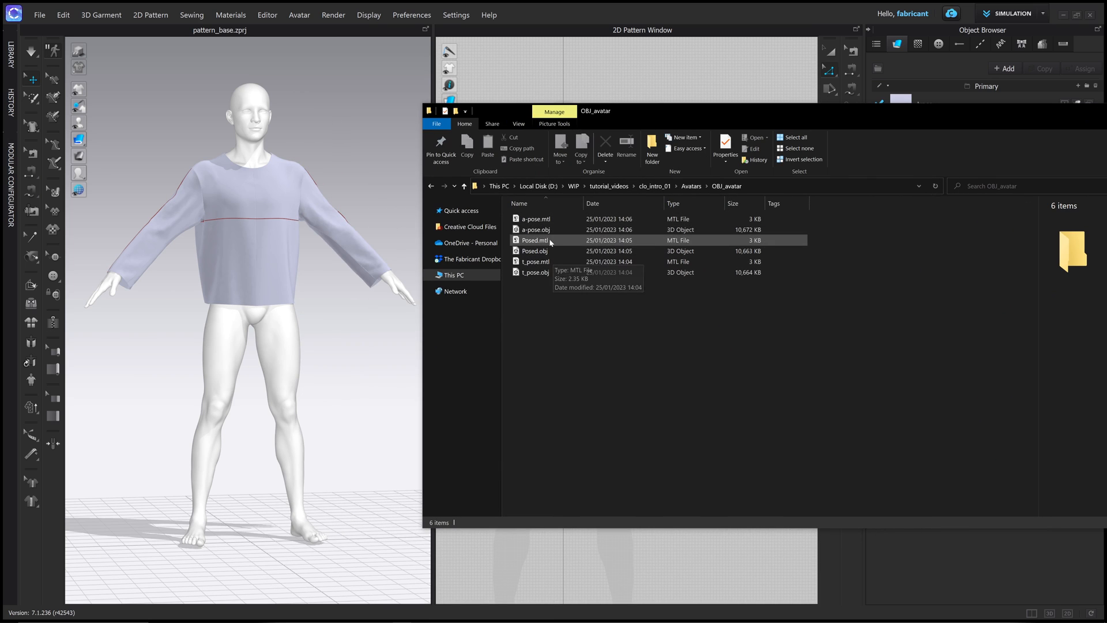
Step: Bring a-pose.obj into the 3D window and save the current project as "pattern 02" before importing
{"action": "left_click_drag", "start_coordinate": [535, 230], "coordinate": [271, 148]}
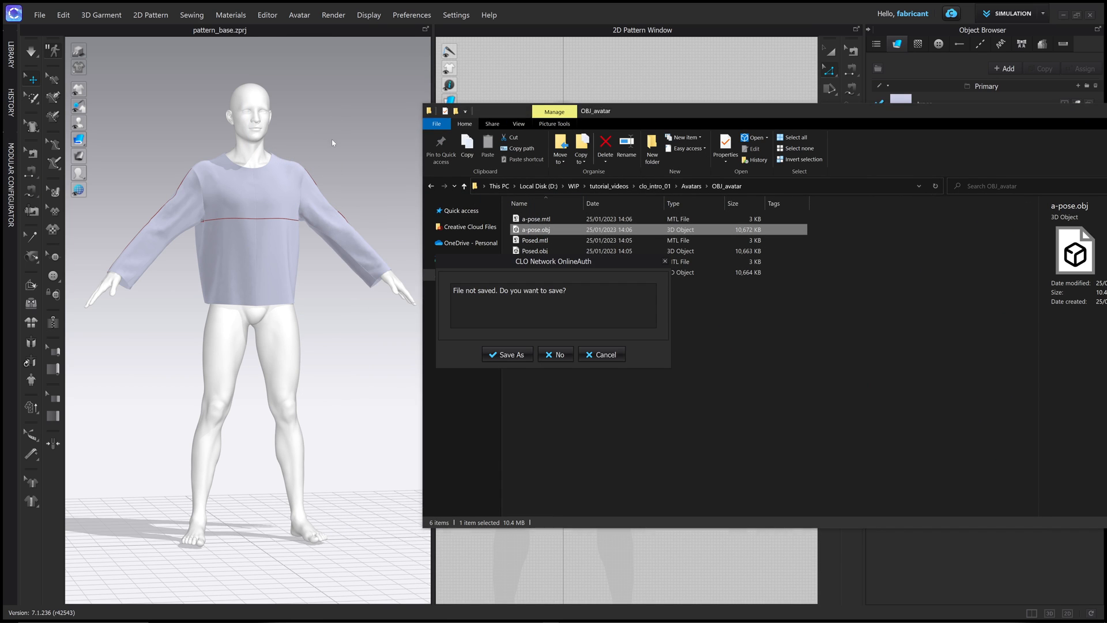
{"action": "left_click", "coordinate": [508, 354]}
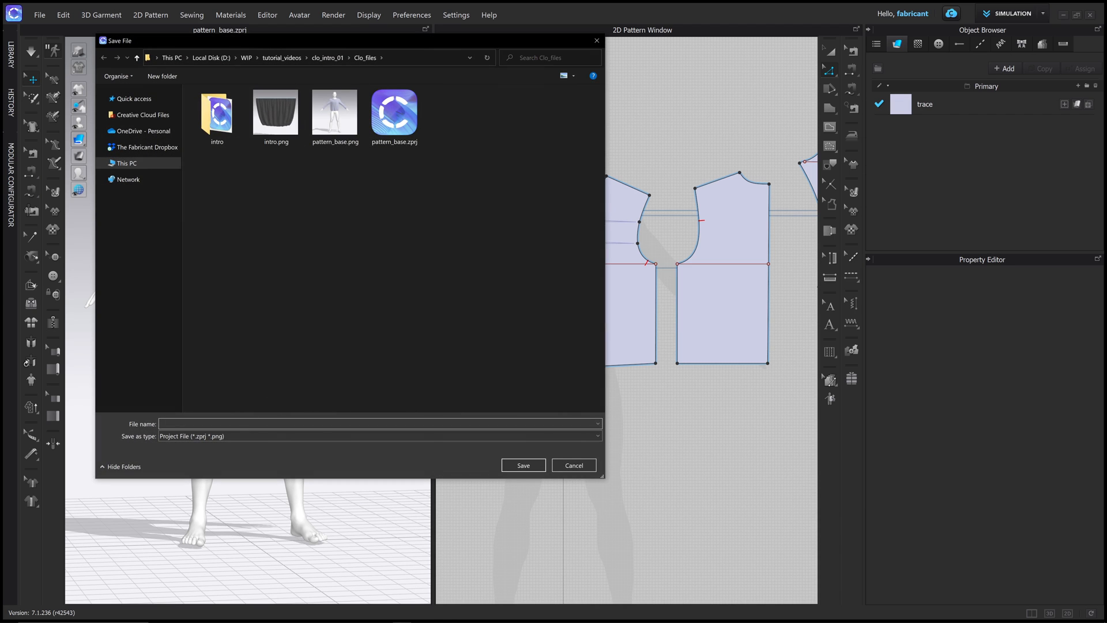
{"action": "type", "text": "pattern 02"}
{"action": "left_click", "coordinate": [523, 466]}
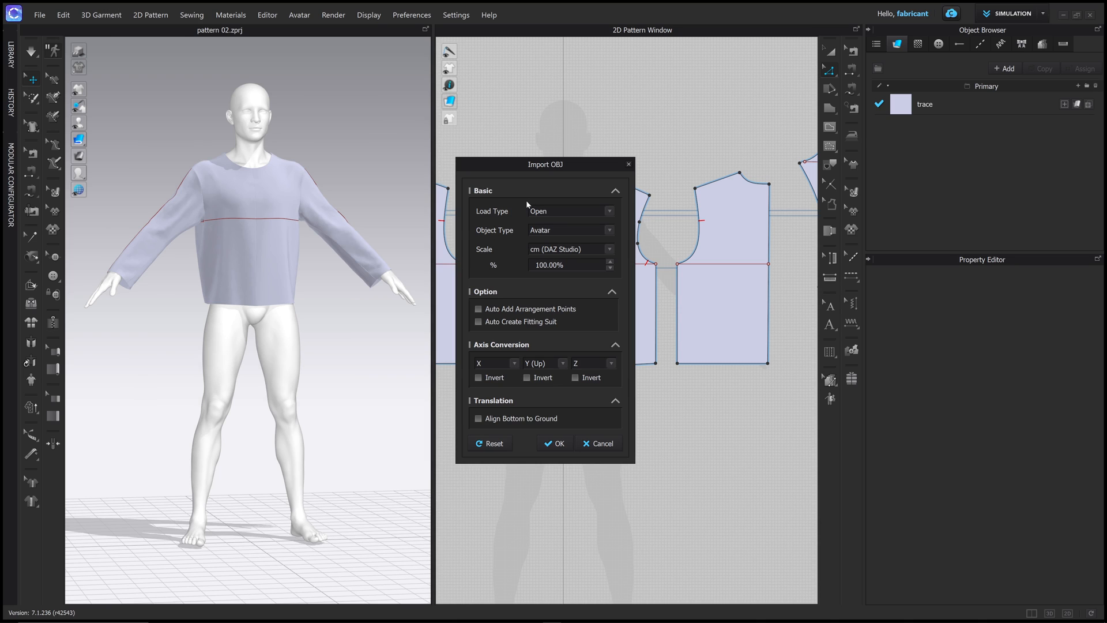
Step: Import the OBJ with load type Add and object type Morph Target so the avatar morphs into the A-pose
{"action": "left_click", "coordinate": [563, 212]}
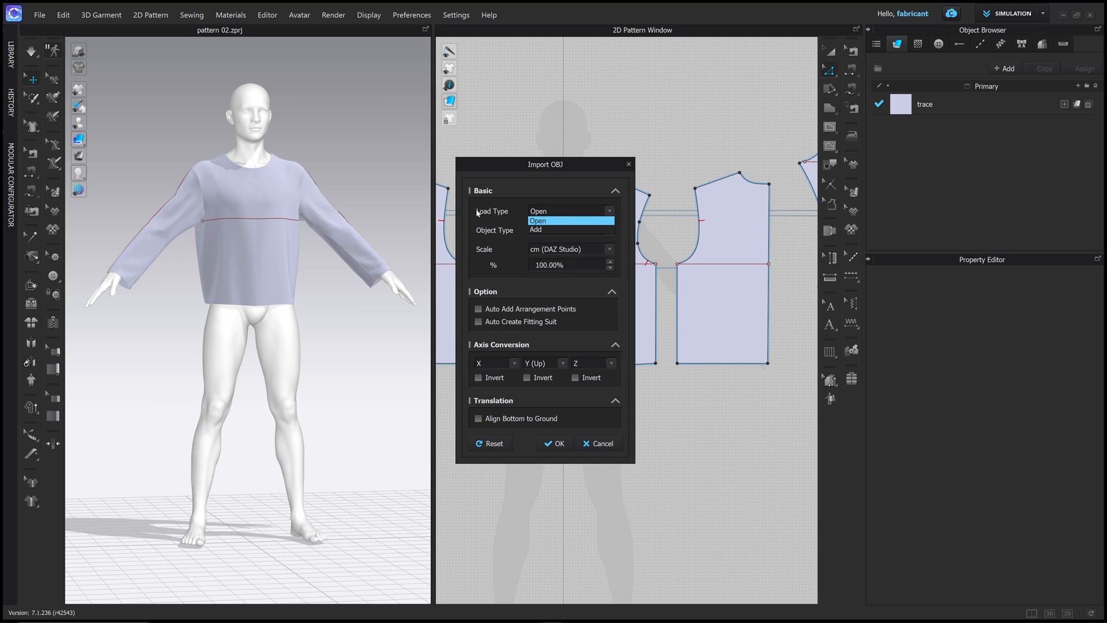
{"action": "left_click", "coordinate": [548, 230]}
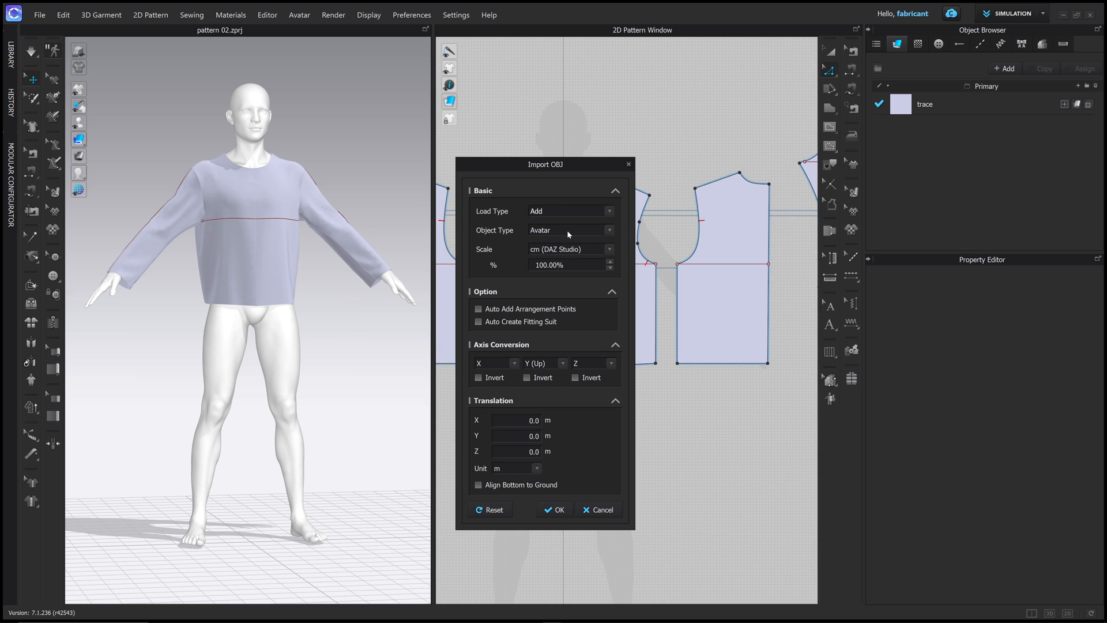
{"action": "left_click", "coordinate": [566, 231]}
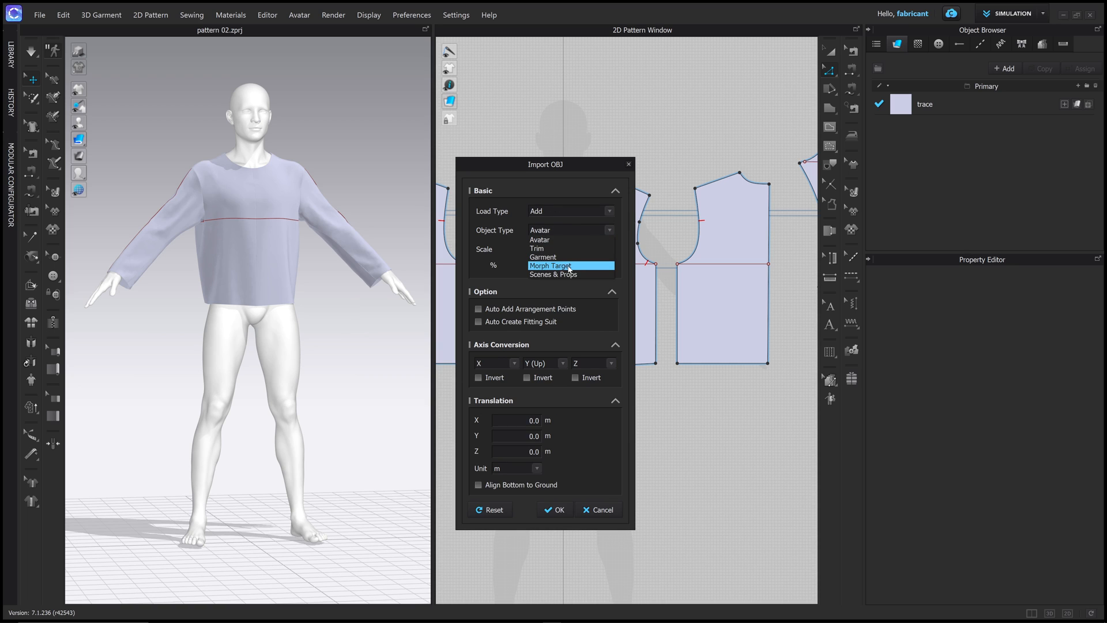
{"action": "left_click", "coordinate": [566, 264]}
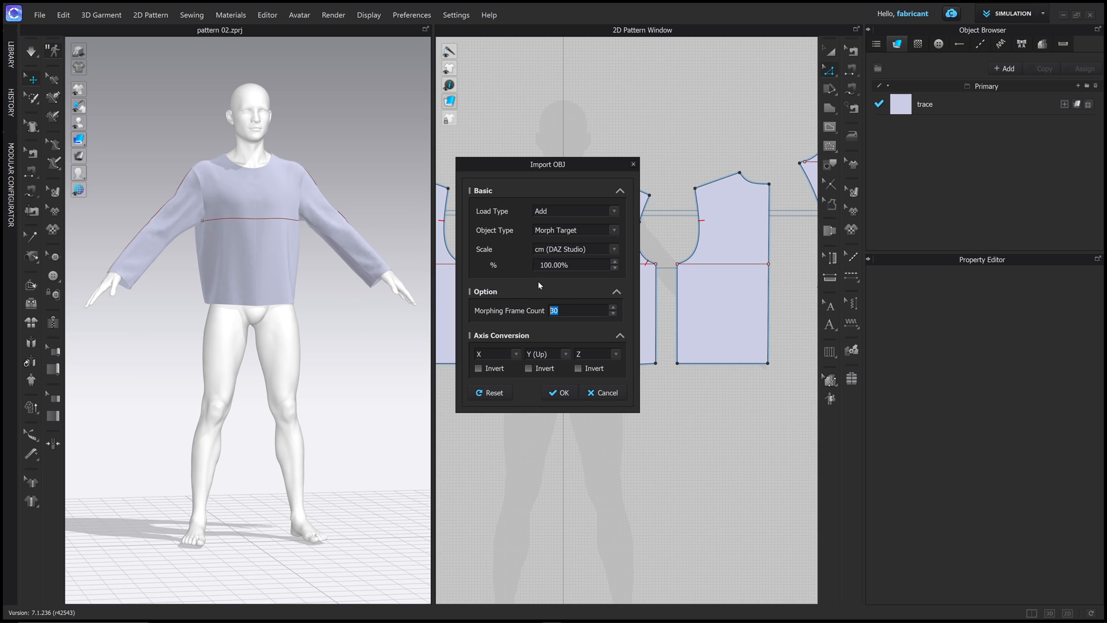
{"action": "left_click", "coordinate": [559, 393]}
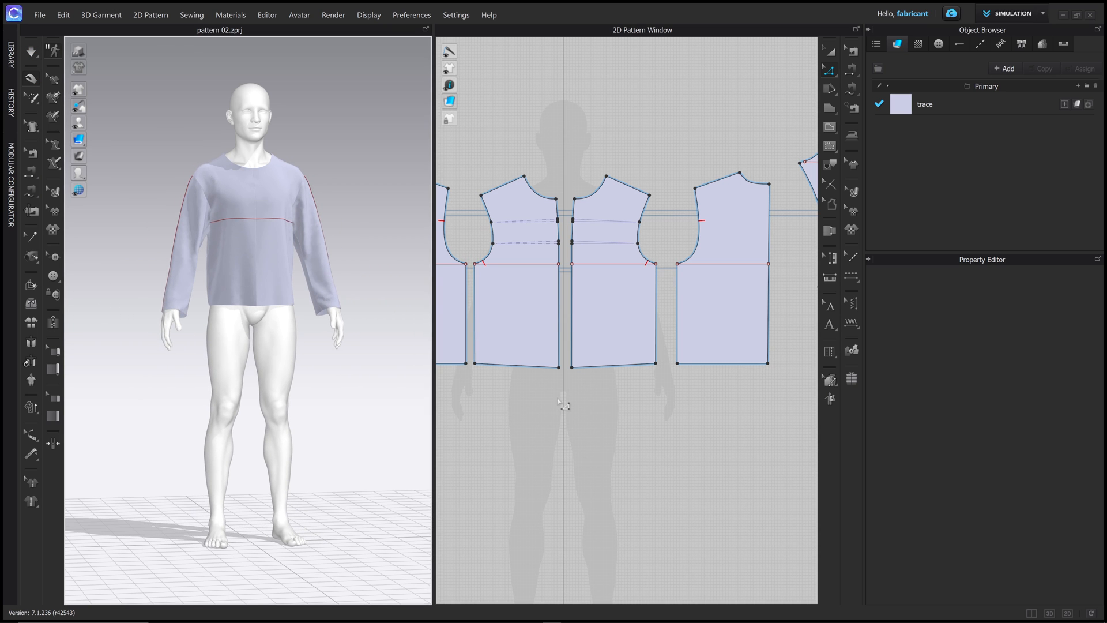
Step: Simulate the garment on the posed avatar and tug both sleeves in 3D so the top settles
{"action": "mouse_move", "coordinate": [355, 373]}
{"action": "right_mouse_down"}
{"action": "mouse_move", "coordinate": [338, 368]}
{"action": "mouse_move", "coordinate": [362, 358]}
{"action": "right_mouse_up"}
{"action": "key", "text": "space"}
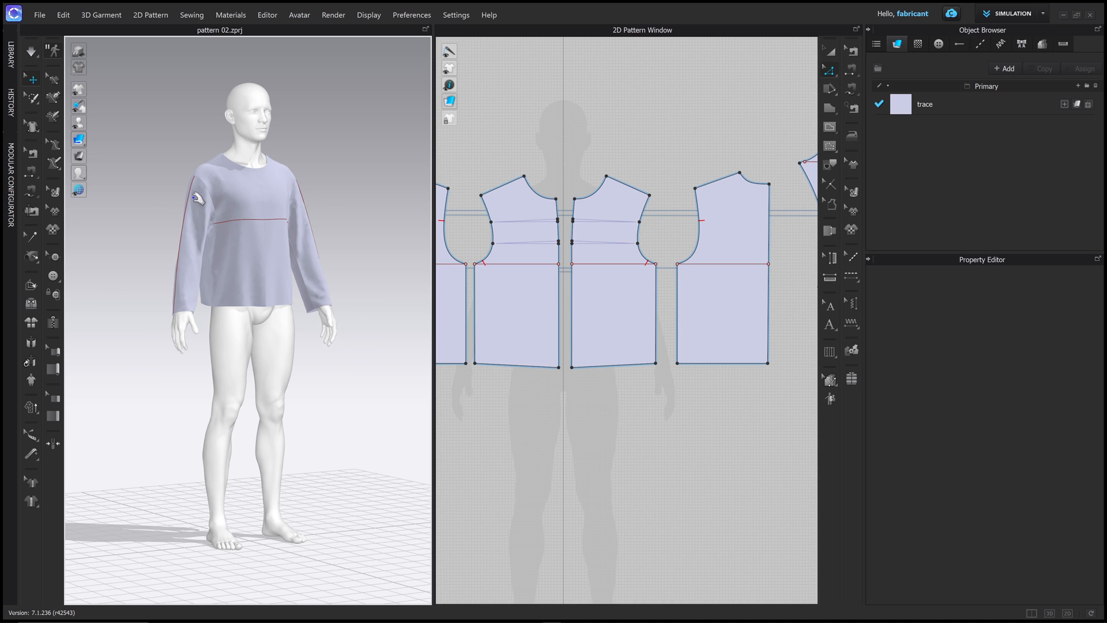
{"action": "left_click", "coordinate": [199, 201]}
{"action": "key", "text": "2"}
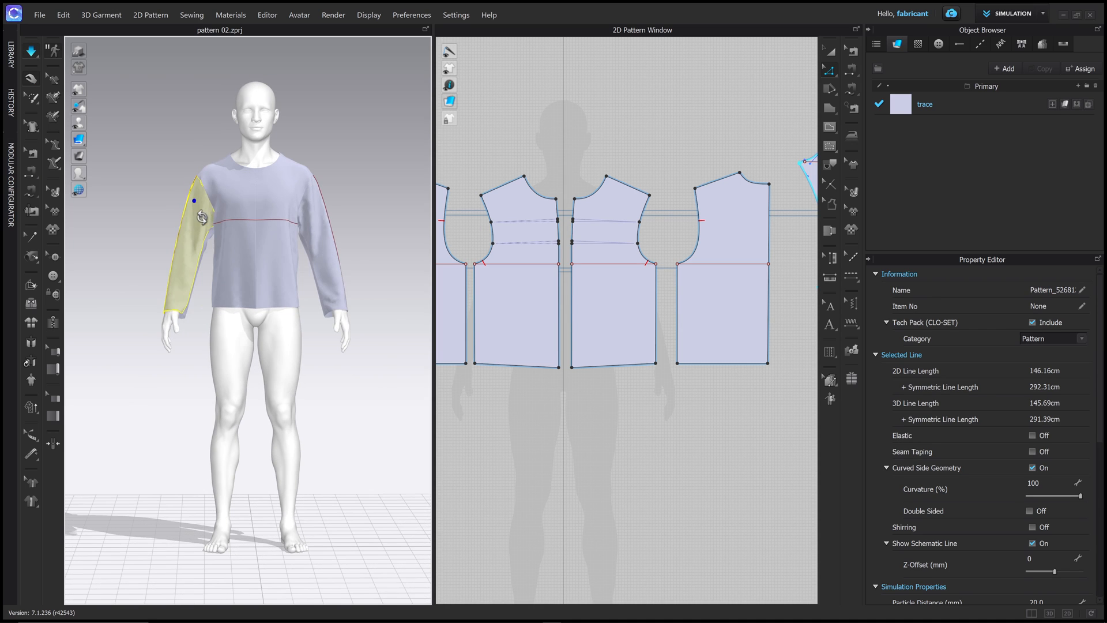
{"action": "left_click", "coordinate": [325, 218]}
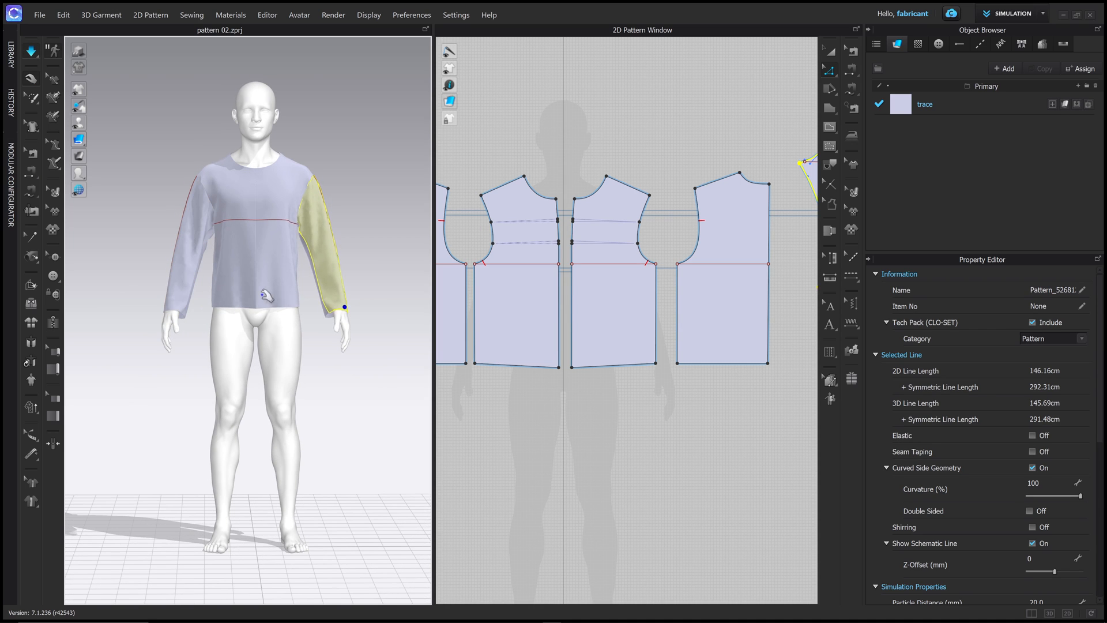
{"action": "left_click", "coordinate": [264, 315]}
{"action": "right_click_drag", "start_coordinate": [264, 315], "coordinate": [367, 266]}
Step: Select the hem lines of the front and back sleeve pieces and nudge them down slightly to lengthen the sleeves
{"action": "scroll", "coordinate": [519, 305], "scroll_direction": "down", "scroll_amount": 5}
{"action": "left_click", "coordinate": [628, 305]}
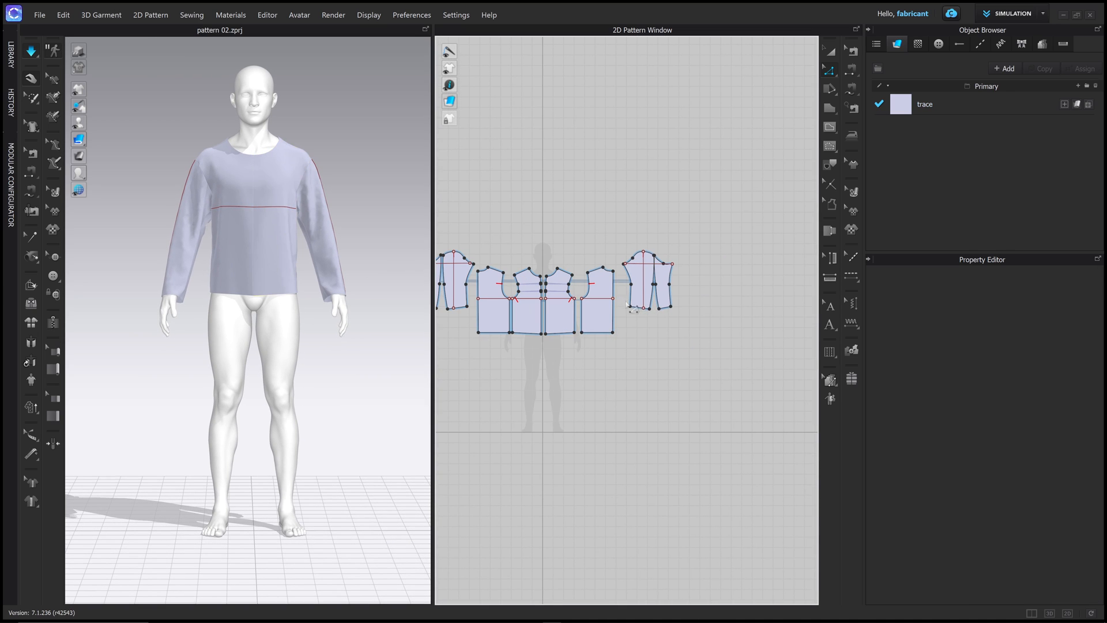
{"action": "left_click_drag", "start_coordinate": [681, 317], "coordinate": [645, 317]}
{"action": "scroll", "coordinate": [666, 308], "scroll_direction": "up", "scroll_amount": 5}
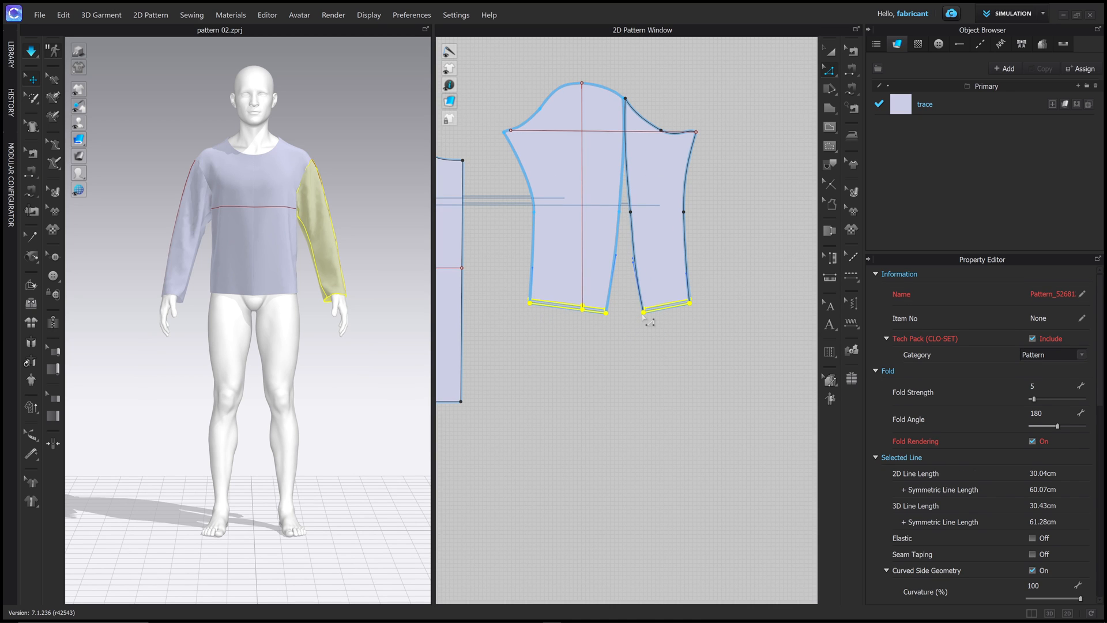
{"action": "key", "text": "space"}
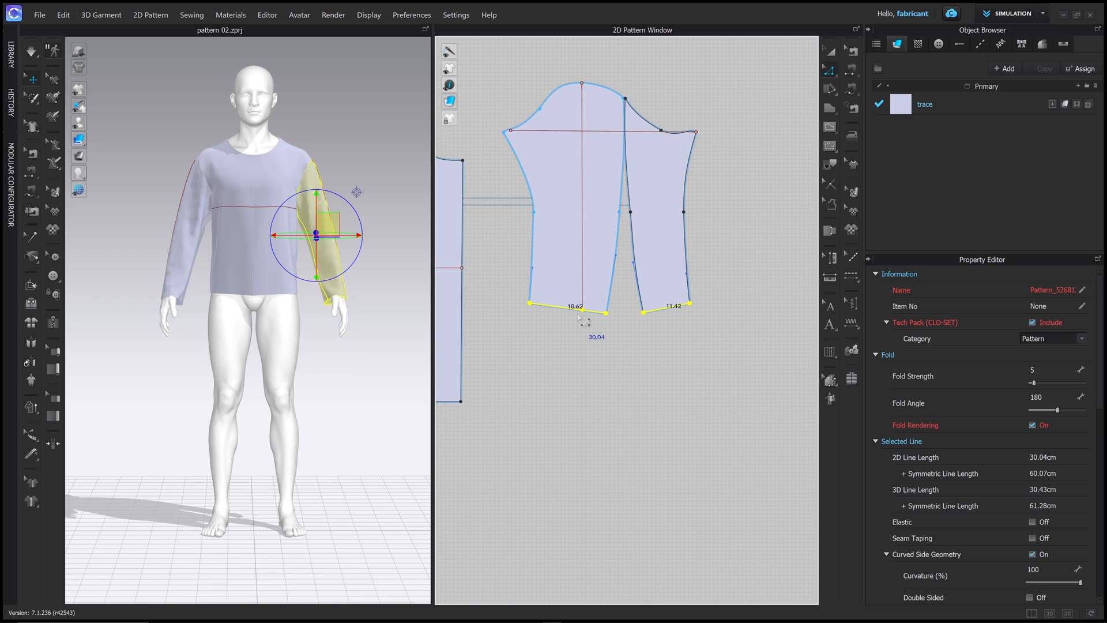
{"action": "key", "text": "Down"}
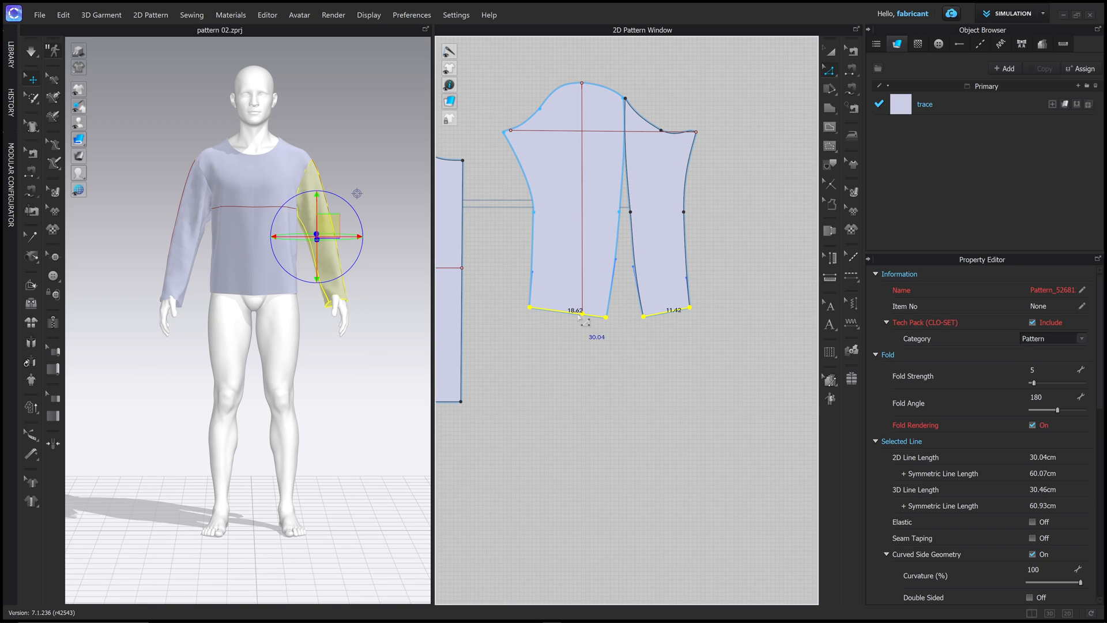
Step: Resume the simulation and pull both lengthened sleeves near the wrists to settle them on the arms
{"action": "left_click", "coordinate": [373, 260]}
{"action": "right_click_drag", "start_coordinate": [373, 260], "coordinate": [344, 264]}
{"action": "key", "text": "space"}
{"action": "left_click", "coordinate": [319, 288]}
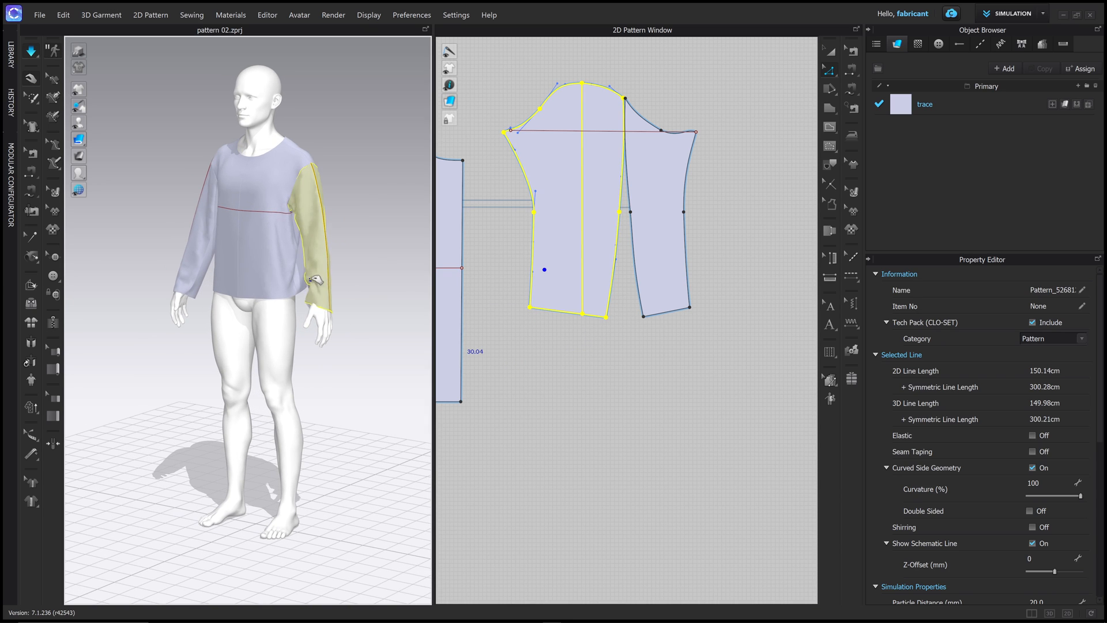
{"action": "left_click", "coordinate": [191, 275]}
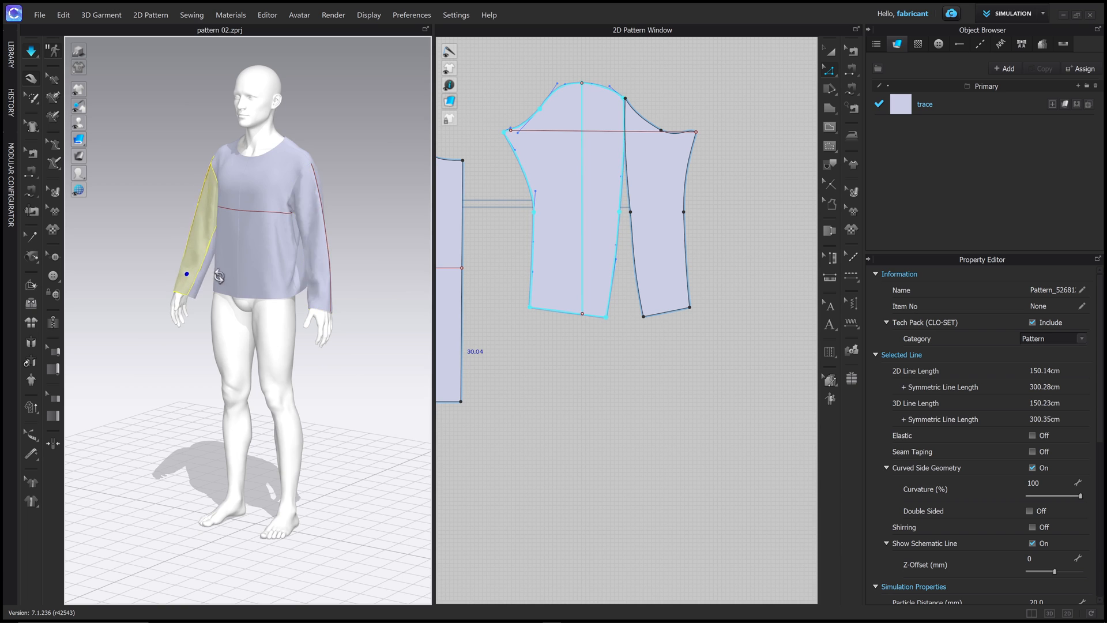
Step: Tug the right back bodice panel and its shoulder from behind to settle the fabric, and stop the simulation
{"action": "right_click_drag", "start_coordinate": [190, 275], "coordinate": [353, 254]}
{"action": "left_click", "coordinate": [294, 279]}
{"action": "left_click", "coordinate": [353, 254]}
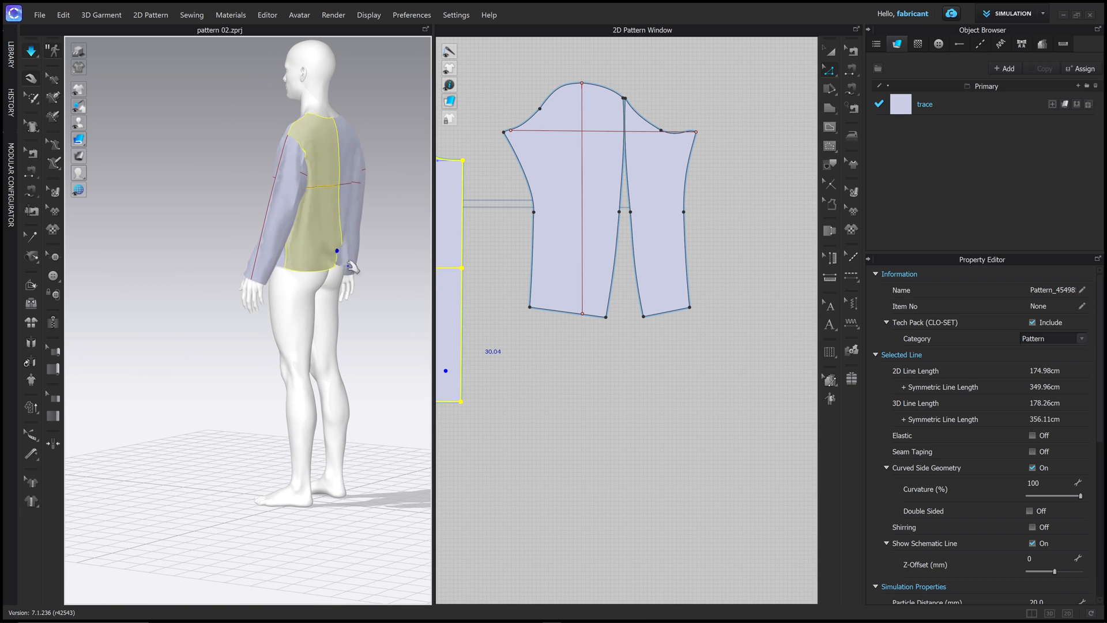
{"action": "right_click_drag", "start_coordinate": [359, 264], "coordinate": [314, 258]}
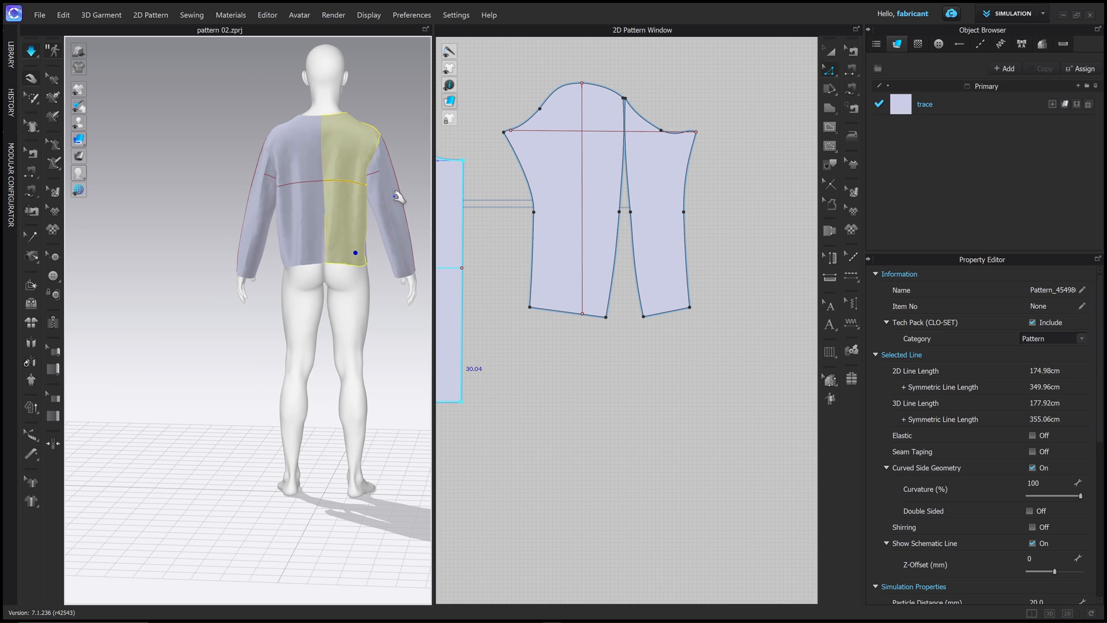
{"action": "right_click_drag", "start_coordinate": [395, 196], "coordinate": [383, 155]}
{"action": "mouse_move", "coordinate": [383, 162]}
{"action": "left_mouse_down"}
{"action": "mouse_move", "coordinate": [399, 187]}
{"action": "mouse_move", "coordinate": [393, 178]}
{"action": "left_mouse_up"}
{"action": "left_click_drag", "start_coordinate": [366, 139], "coordinate": [356, 117]}
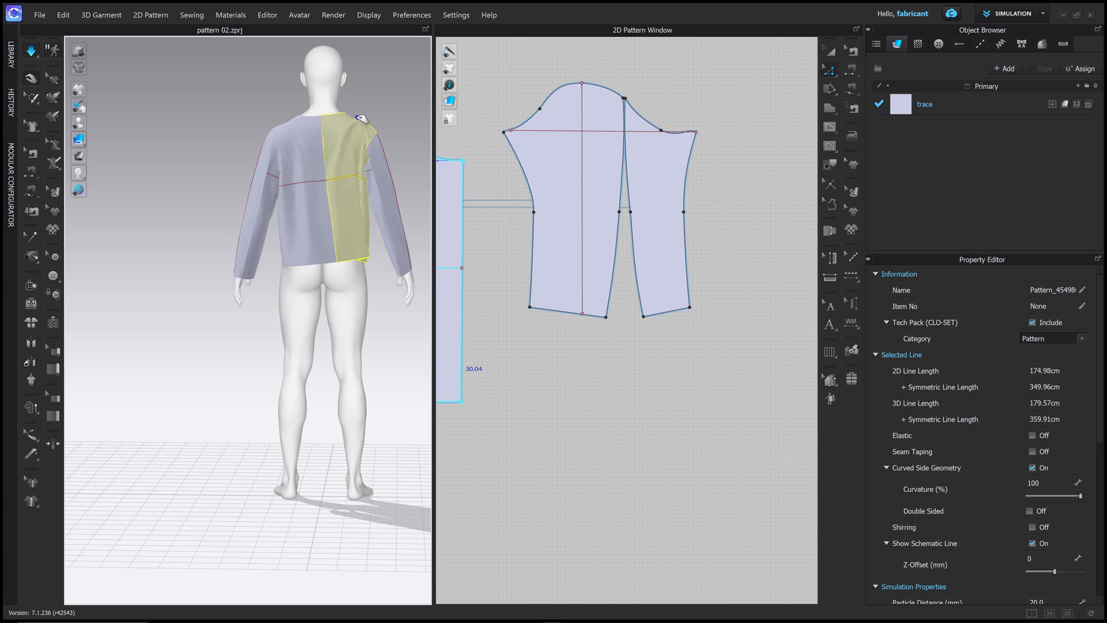
{"action": "left_click", "coordinate": [392, 185]}
{"action": "right_click_drag", "start_coordinate": [392, 189], "coordinate": [226, 231]}
{"action": "key", "text": "2"}
{"action": "key", "text": "space"}
Step: Offset the front and back bodice hem lines as one internal line at 5 cm with Extend enabled
{"action": "middle_click_drag", "start_coordinate": [494, 354], "coordinate": [646, 357]}
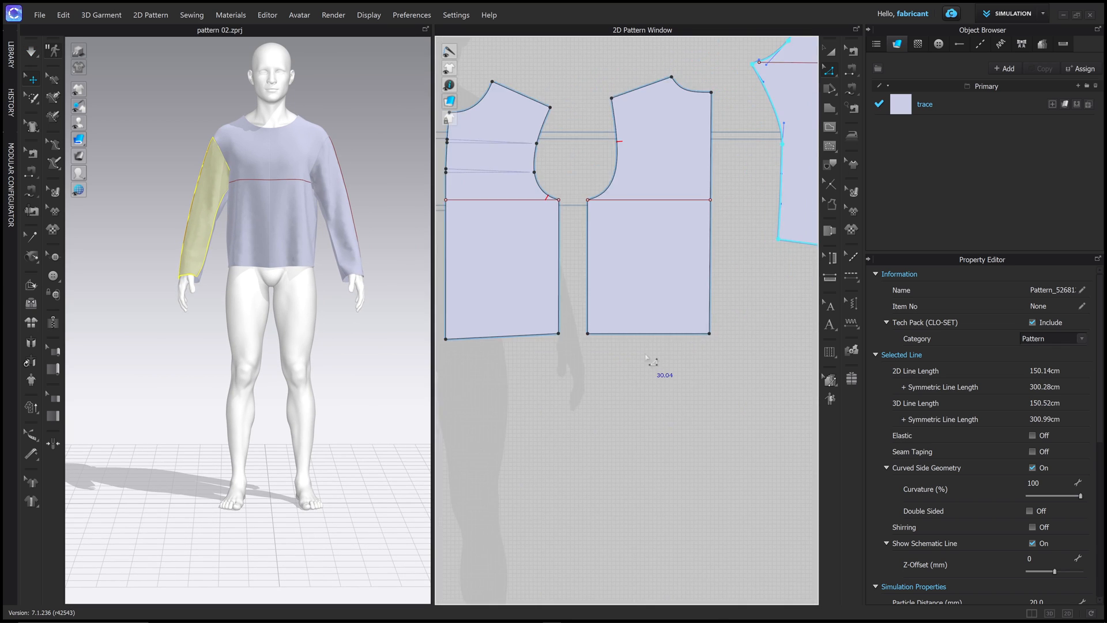
{"action": "scroll", "coordinate": [640, 357], "scroll_direction": "down", "scroll_amount": 5}
{"action": "scroll", "coordinate": [600, 382], "scroll_direction": "up", "scroll_amount": 4}
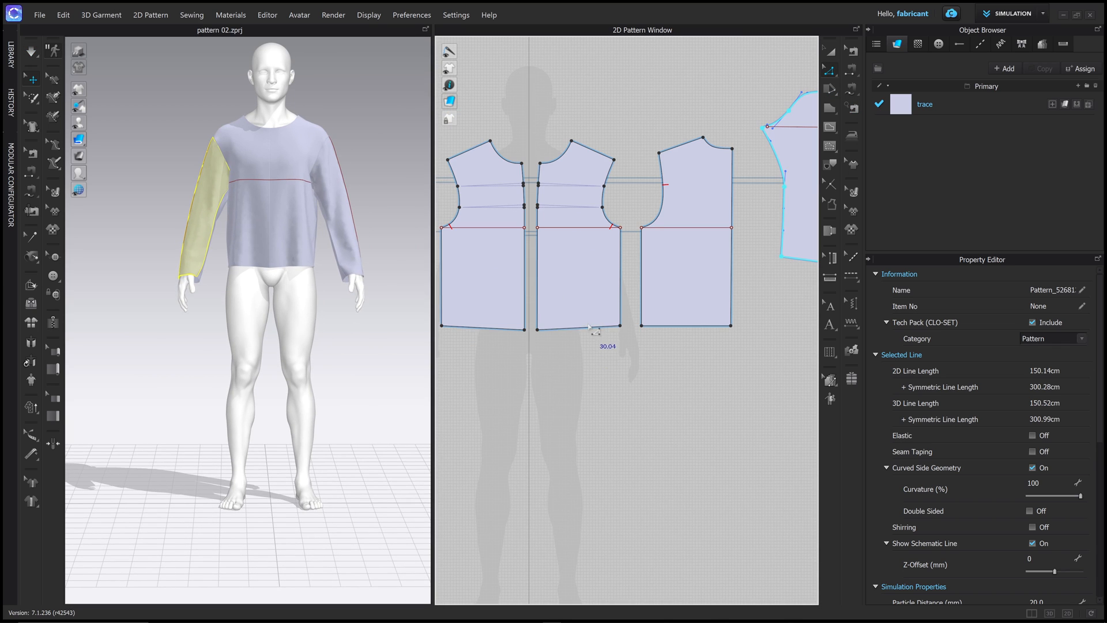
{"action": "left_click", "coordinate": [600, 327]}
{"action": "left_click", "coordinate": [685, 326], "text": "shift"}
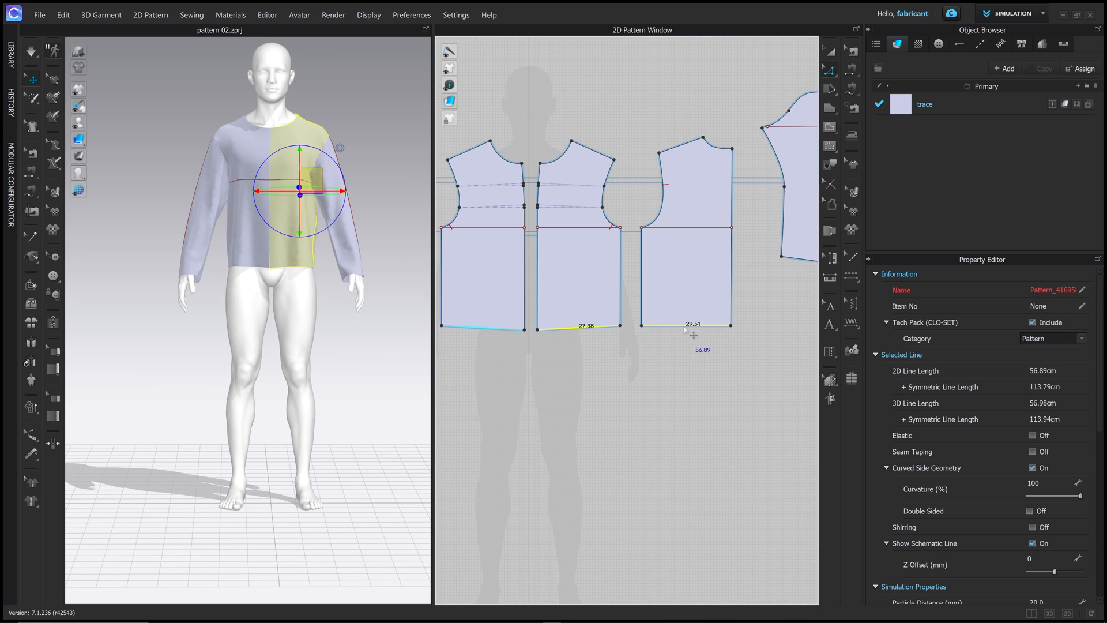
{"action": "right_click", "coordinate": [685, 329]}
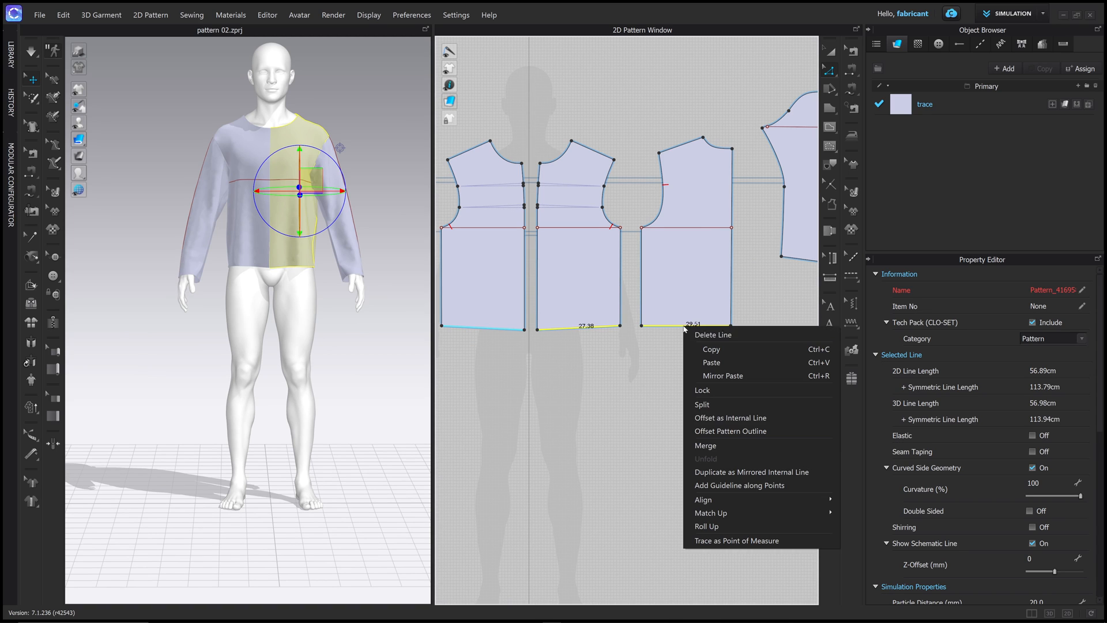
{"action": "left_click", "coordinate": [731, 418]}
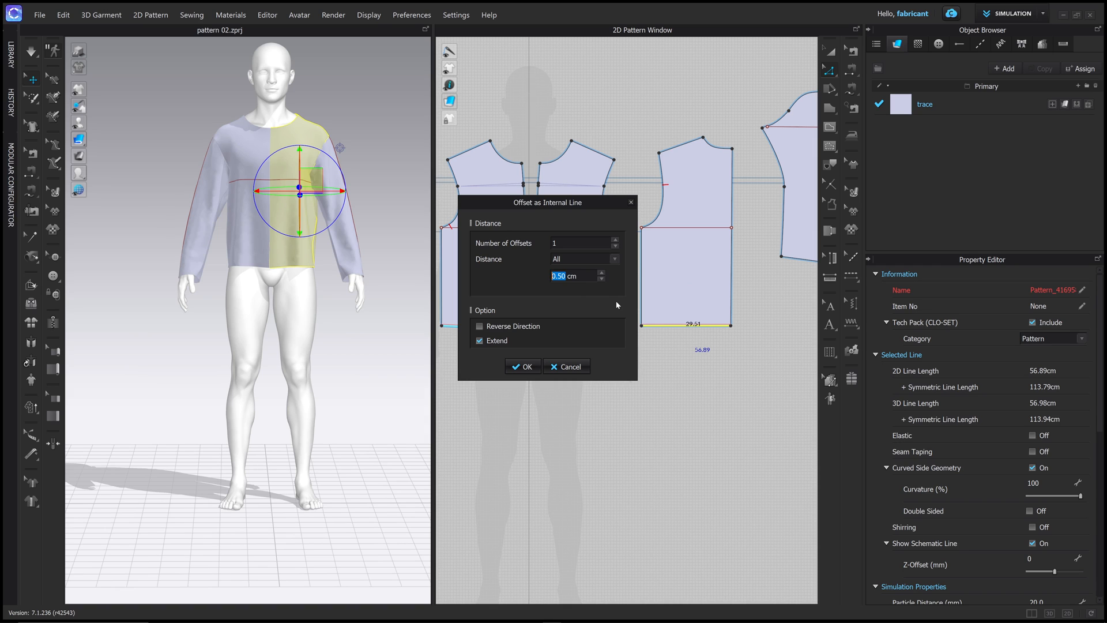
{"action": "type", "text": "6"}
{"action": "left_click_drag", "start_coordinate": [557, 207], "coordinate": [643, 319]}
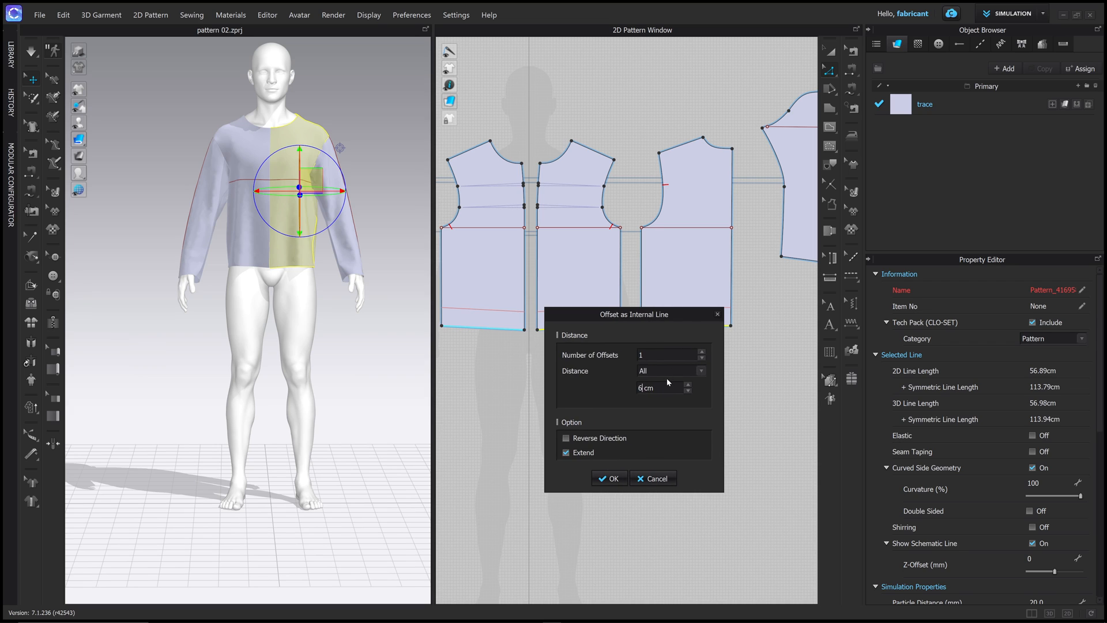
{"action": "key", "text": "BackSpace"}
{"action": "type", "text": "5"}
{"action": "left_click_drag", "start_coordinate": [617, 314], "coordinate": [689, 300]}
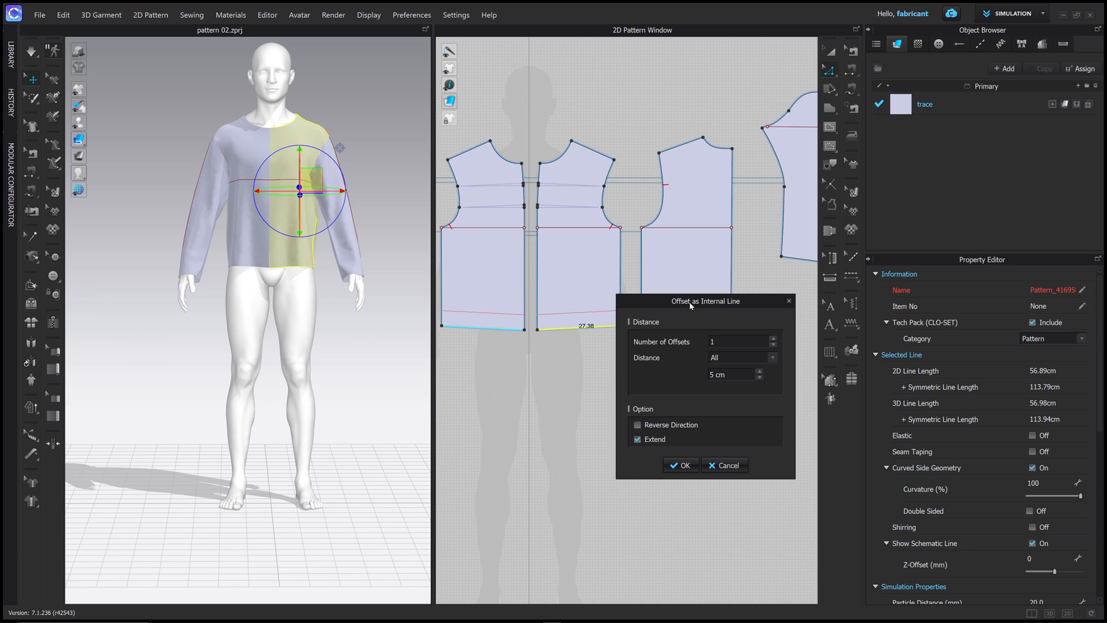
{"action": "left_click", "coordinate": [683, 464]}
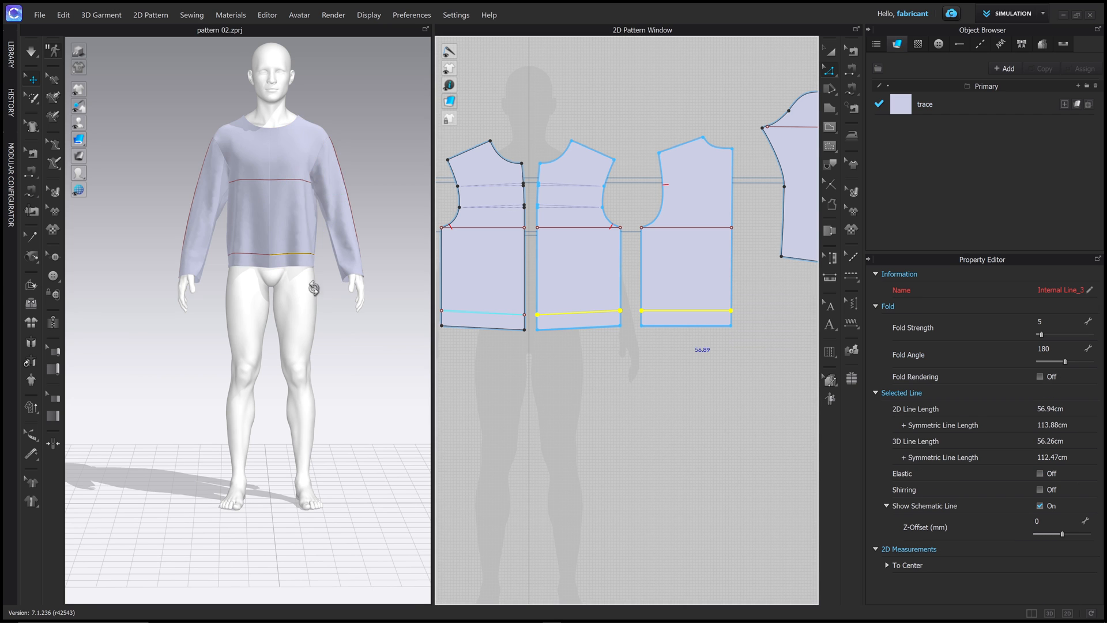
Step: Cut and sew the front and back bodice pieces along the new internal lines to separate a hem band
{"action": "right_click_drag", "start_coordinate": [338, 286], "coordinate": [391, 296]}
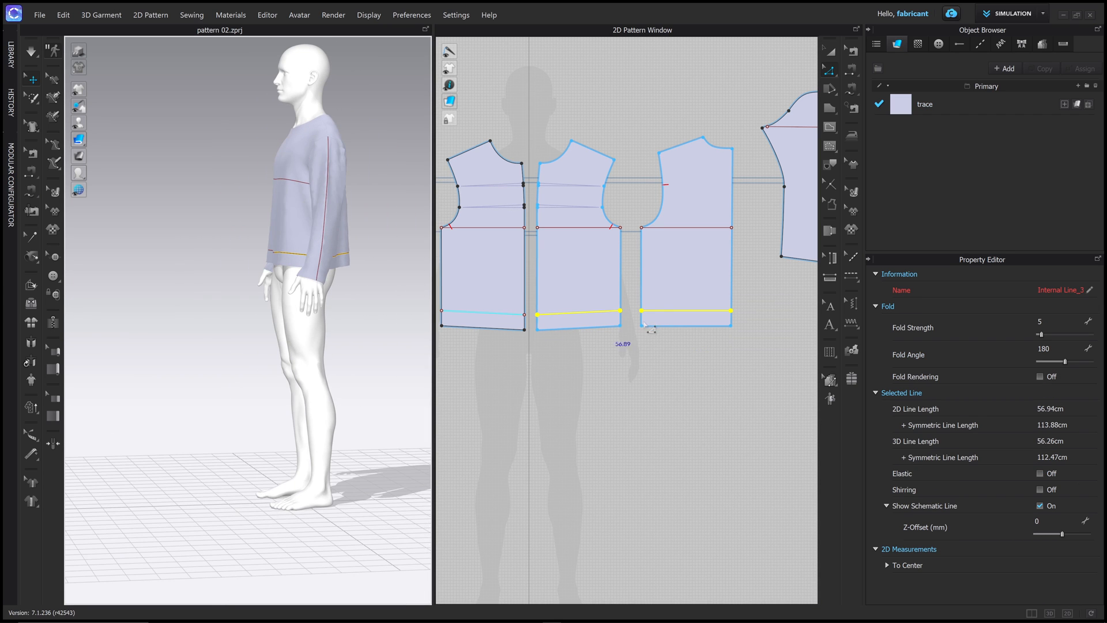
{"action": "right_click", "coordinate": [661, 314]}
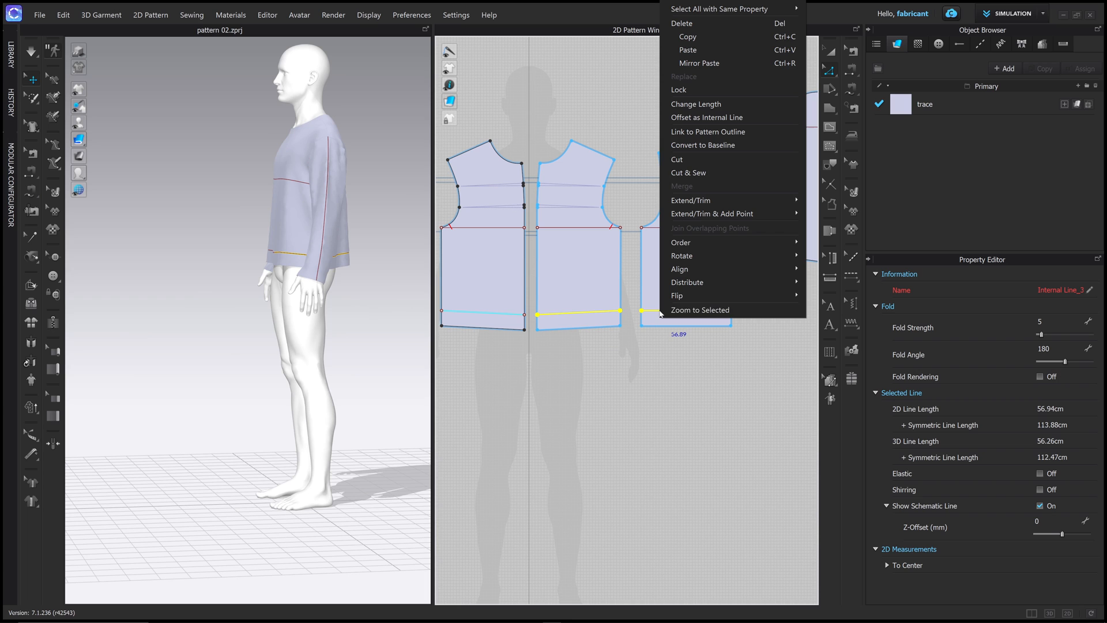
{"action": "left_click", "coordinate": [717, 173]}
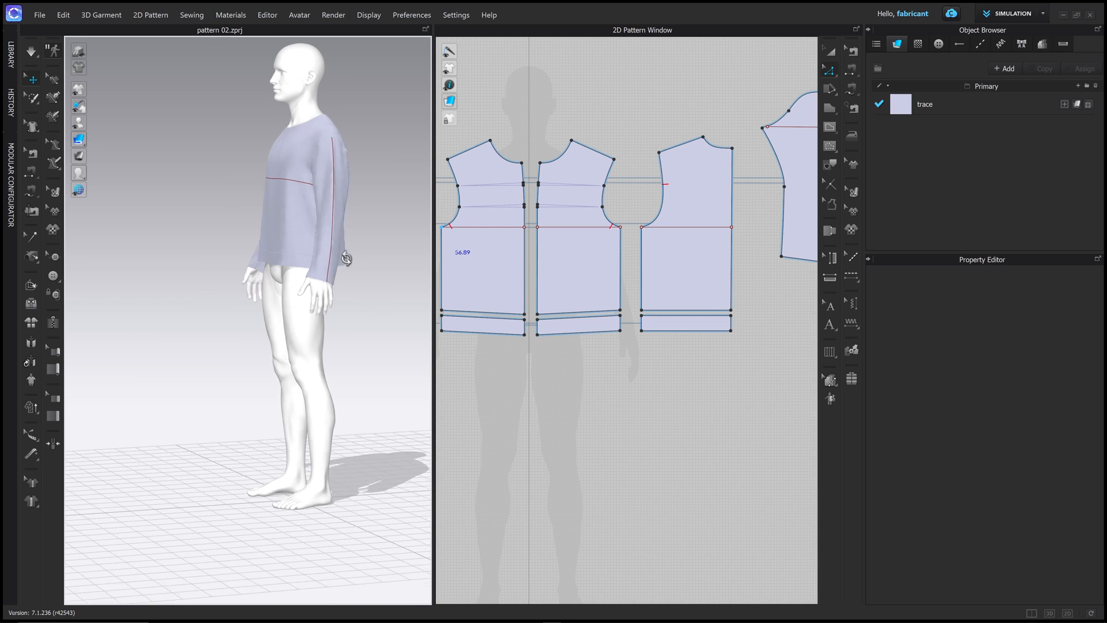
Step: Display the garment's seams to check how the new hem bands are sewn, and return to the bodice and band patterns
{"action": "right_click_drag", "start_coordinate": [346, 259], "coordinate": [365, 259]}
{"action": "scroll", "coordinate": [599, 326], "scroll_direction": "down", "scroll_amount": 2}
{"action": "left_click", "coordinate": [831, 52]}
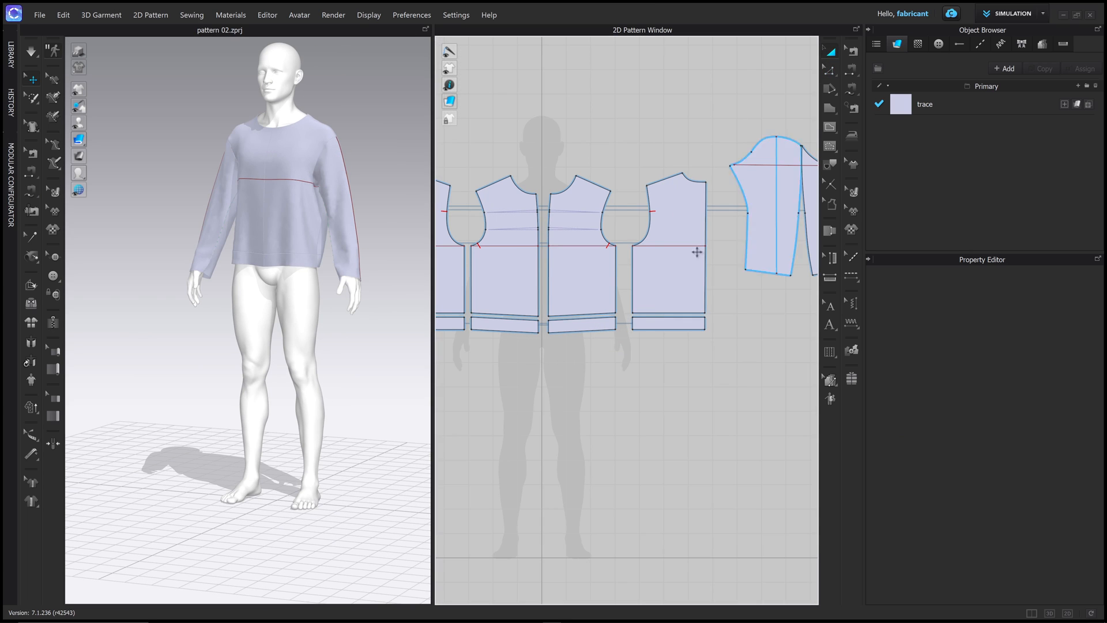
{"action": "left_click", "coordinate": [678, 320]}
{"action": "key", "text": "b"}
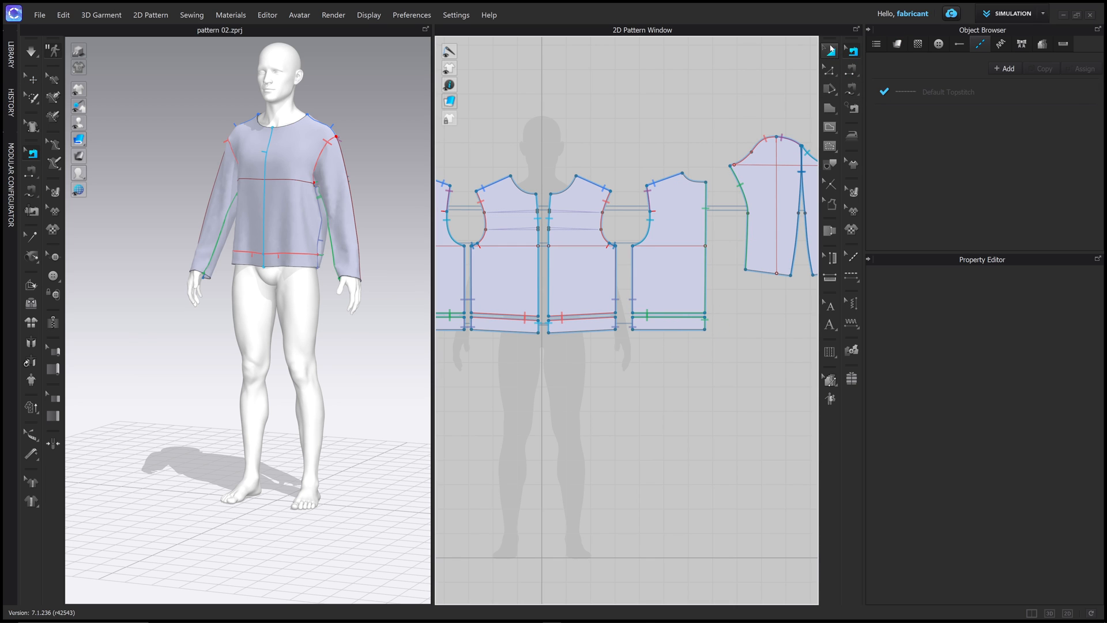
{"action": "left_click", "coordinate": [831, 50]}
{"action": "right_click_drag", "start_coordinate": [350, 284], "coordinate": [392, 263]}
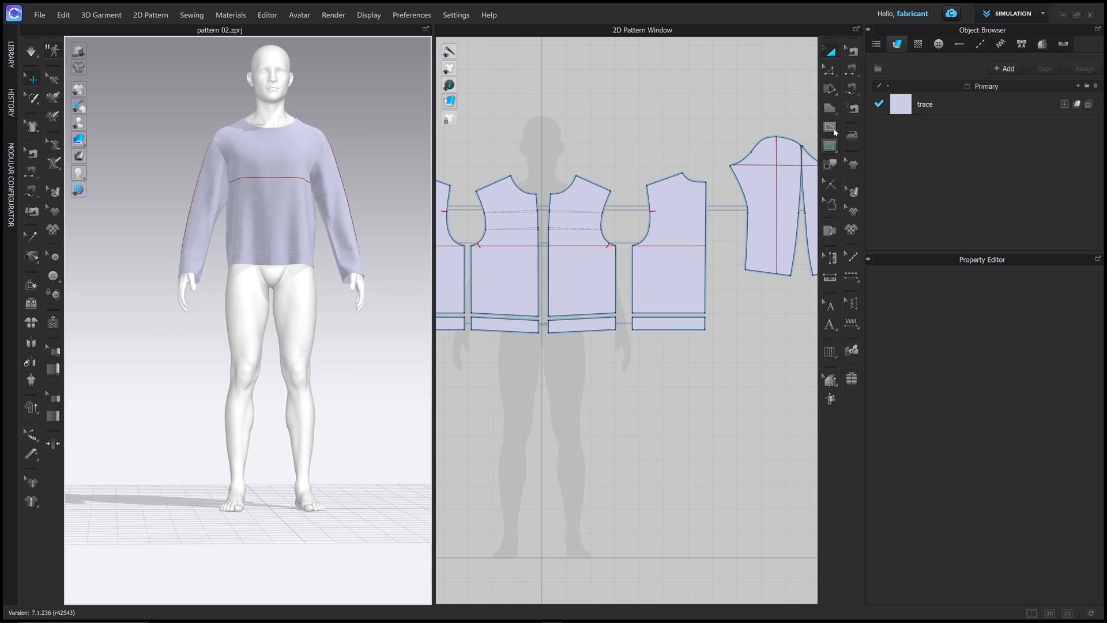
{"action": "key", "text": "z"}
{"action": "scroll", "coordinate": [566, 334], "scroll_direction": "up", "scroll_amount": 5}
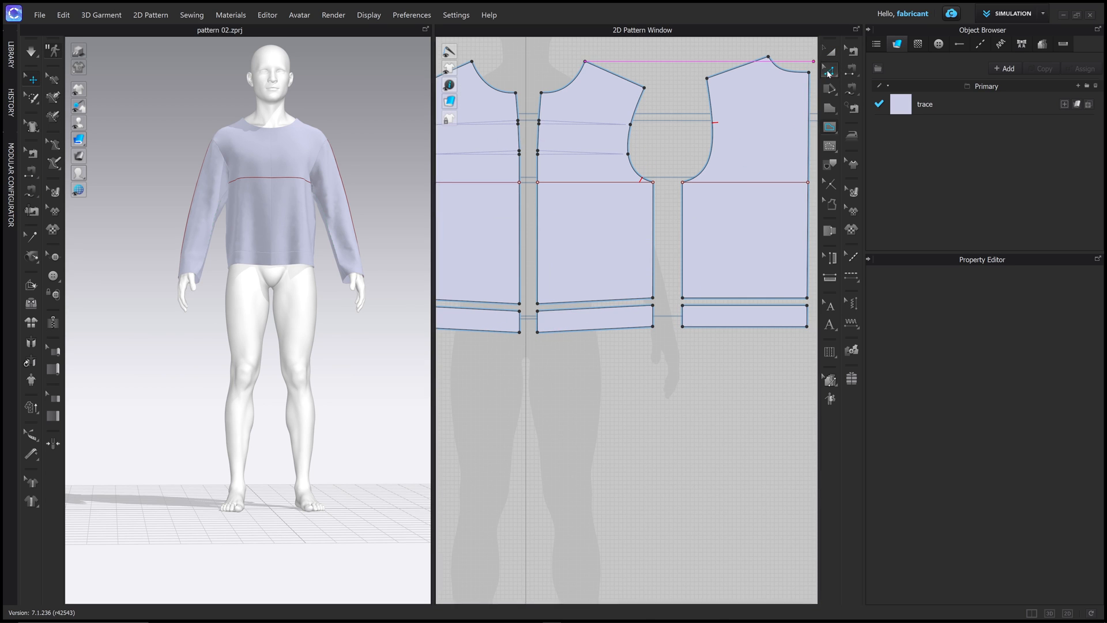
Step: Offset the front hem band's centre-front edge as an internal line at 6 cm with Extend enabled, and cut and sew the band there
{"action": "left_click", "coordinate": [545, 331]}
{"action": "right_click", "coordinate": [544, 330]}
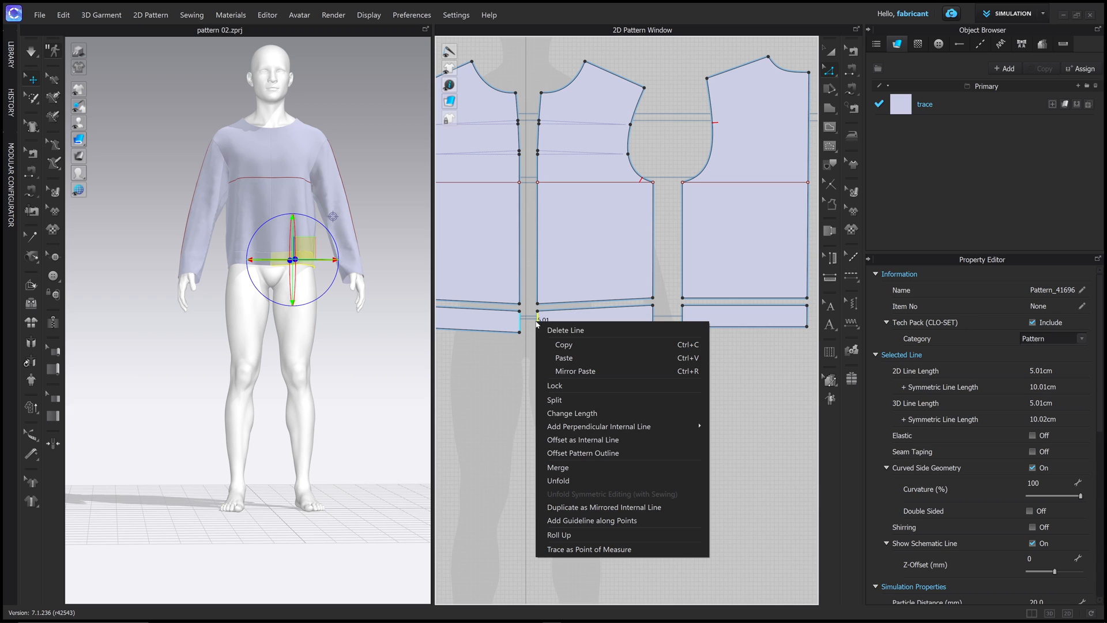
{"action": "left_click", "coordinate": [598, 441]}
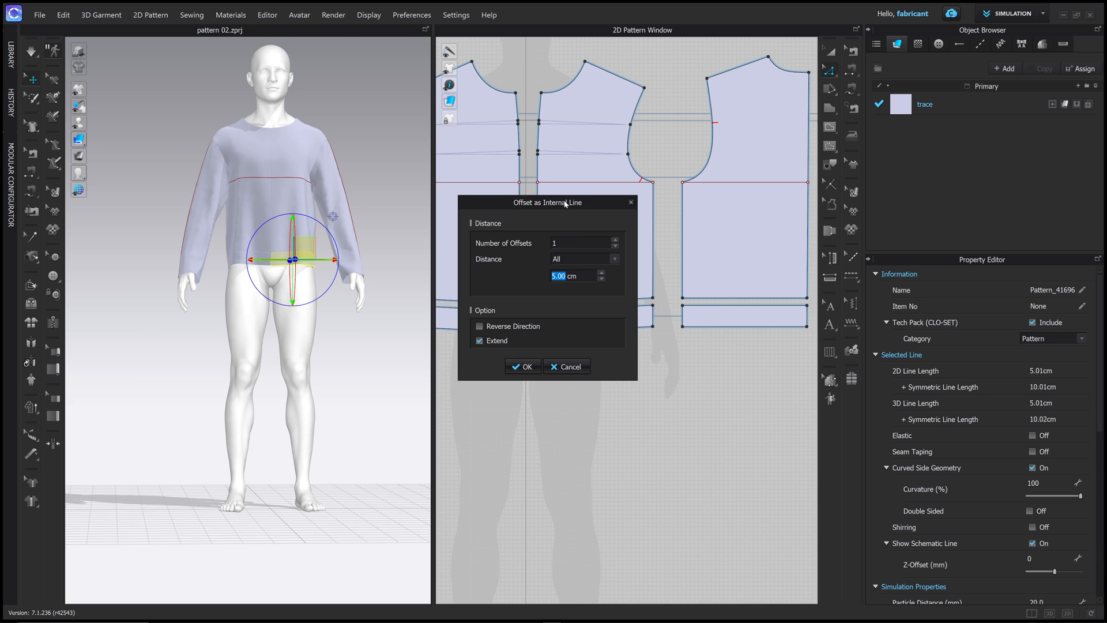
{"action": "left_click_drag", "start_coordinate": [566, 203], "coordinate": [386, 193]}
{"action": "type", "text": "6"}
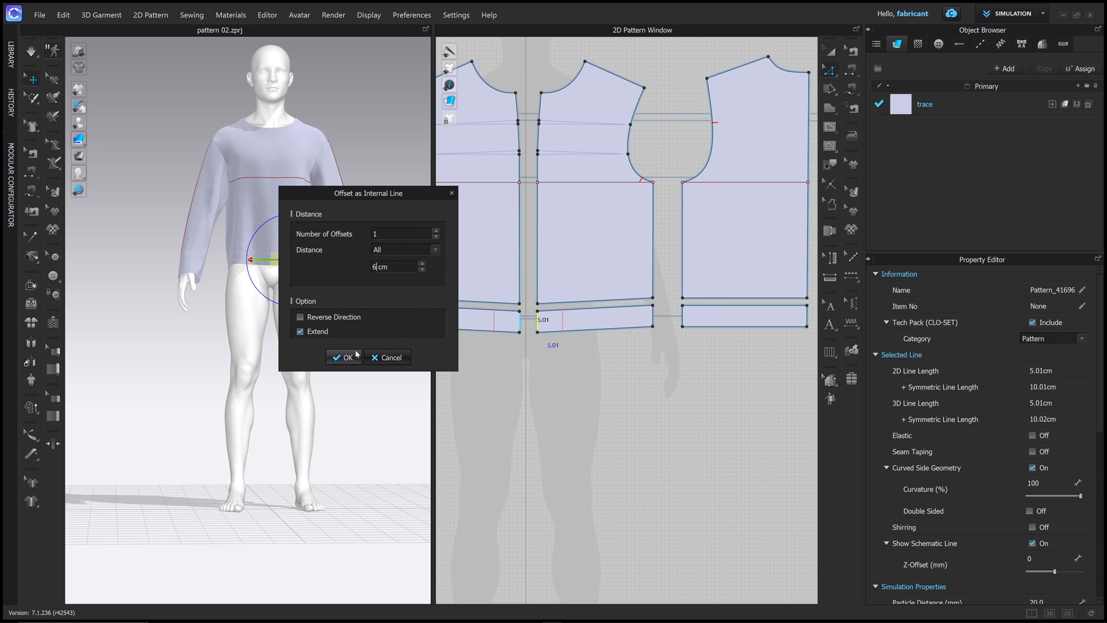
{"action": "key", "text": "Return"}
{"action": "right_click", "coordinate": [562, 325]}
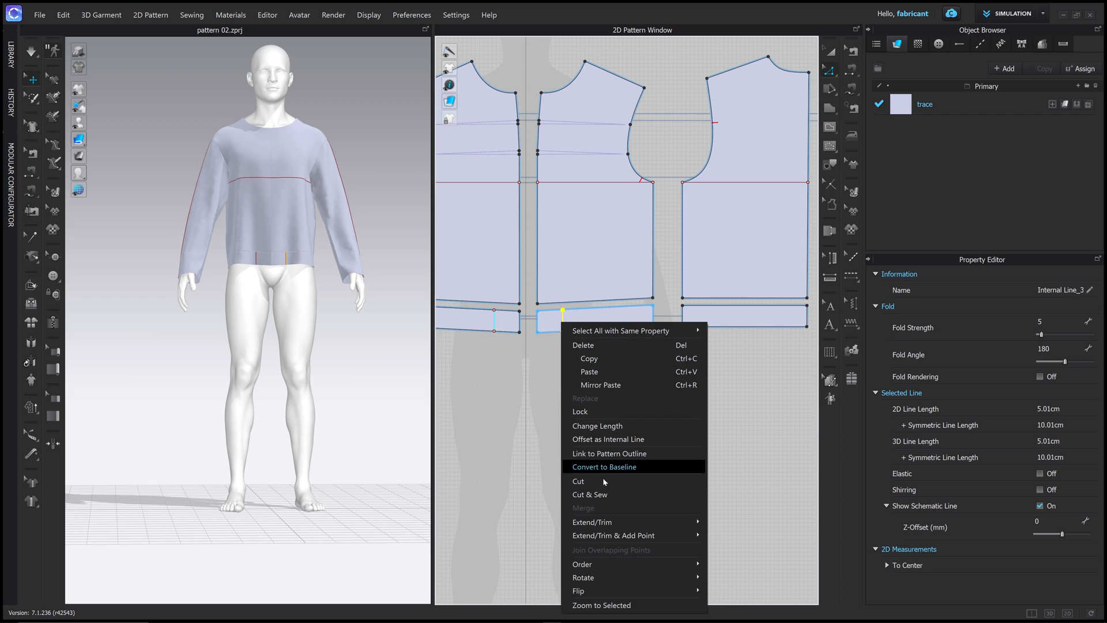
{"action": "left_click", "coordinate": [601, 494]}
{"action": "left_click", "coordinate": [830, 51]}
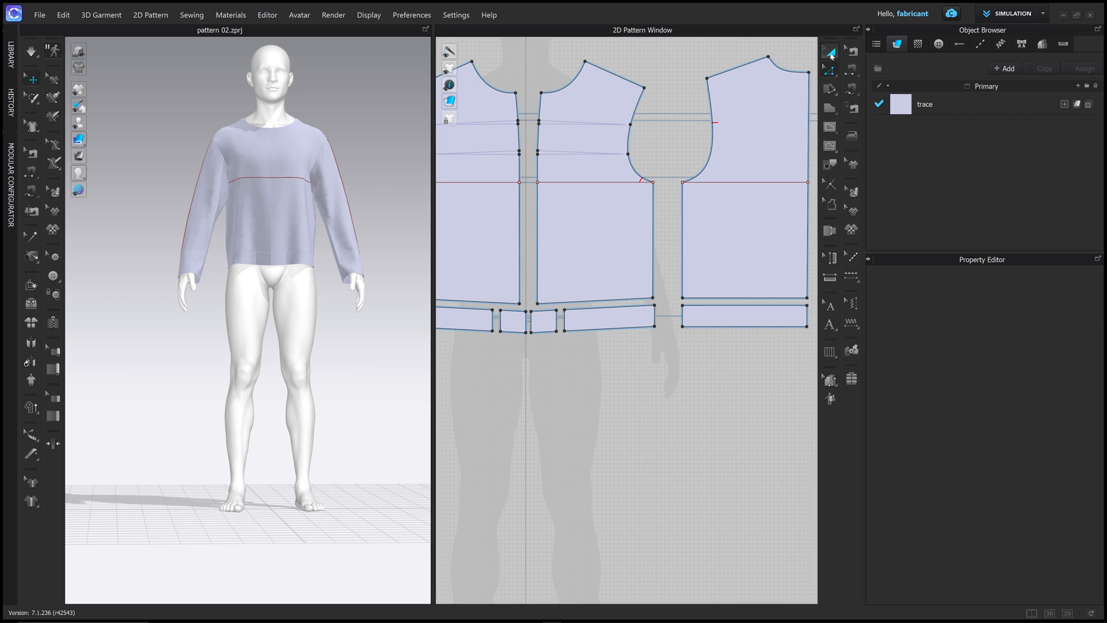
Step: Duplicate the trace fabric, renaming the copy "rib" and the original "self"
{"action": "left_click", "coordinate": [953, 106]}
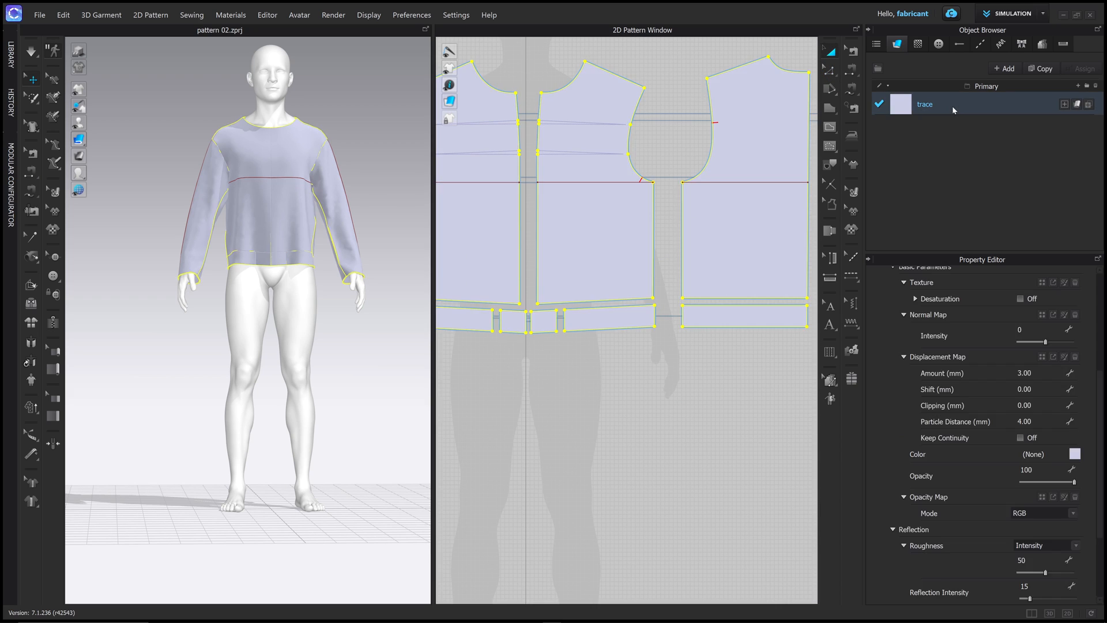
{"action": "left_click", "coordinate": [1051, 70]}
{"action": "double_click", "coordinate": [939, 128]}
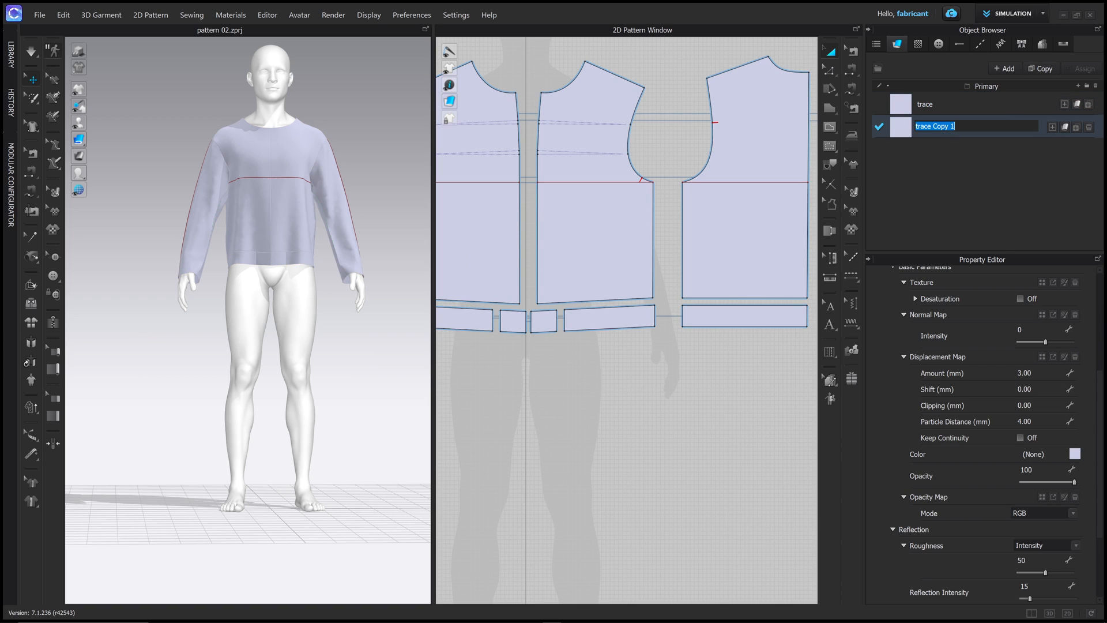
{"action": "type", "text": "wa"}
{"action": "double_click", "coordinate": [941, 102]}
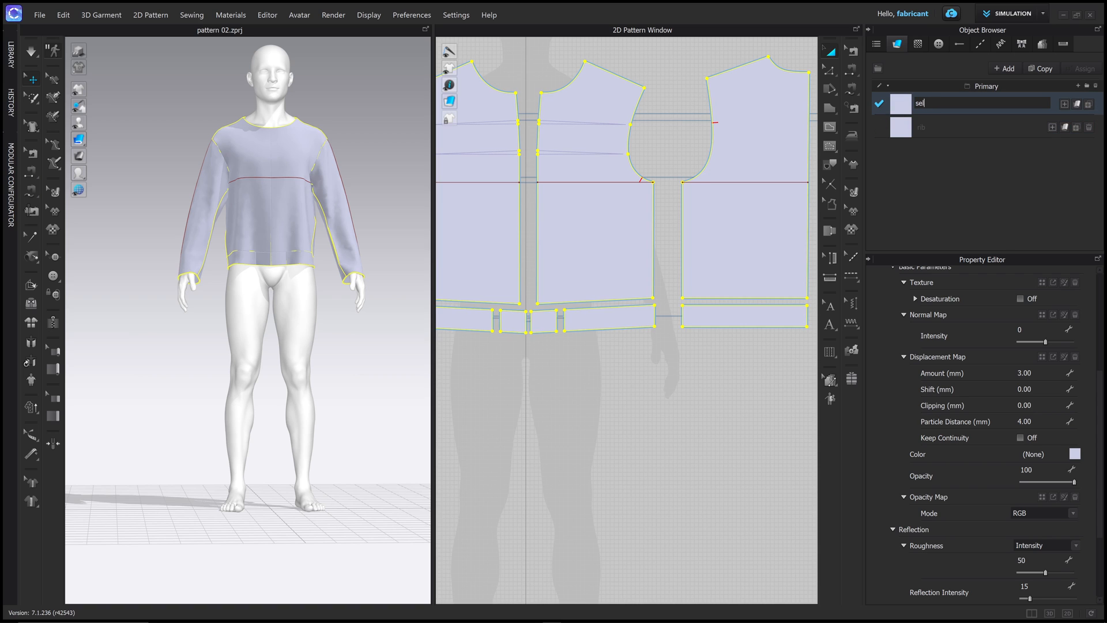
{"action": "key", "text": "Return"}
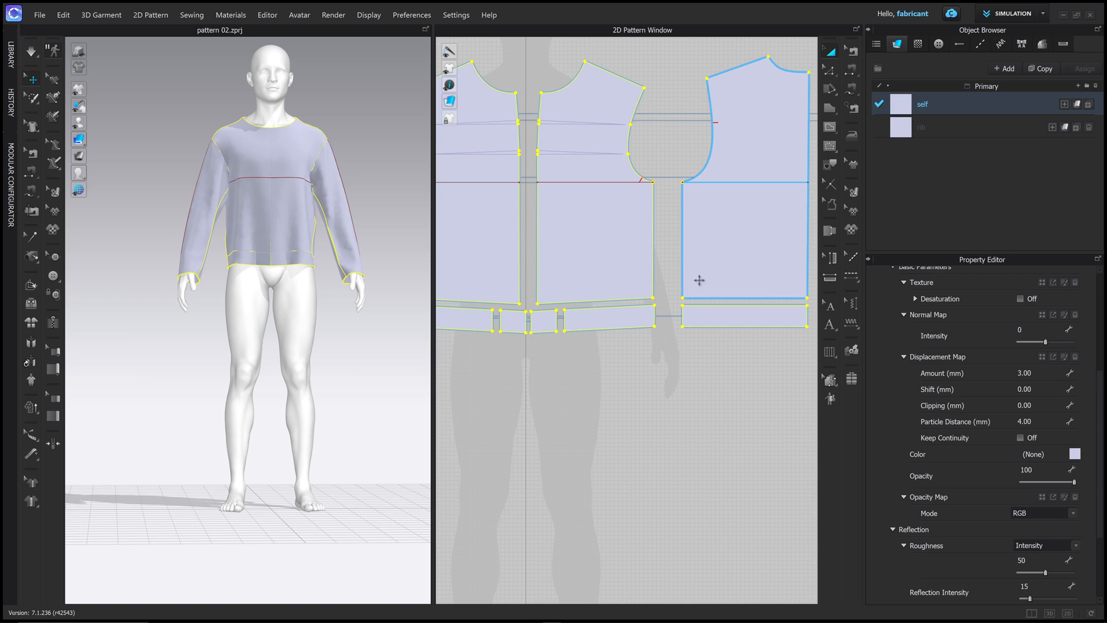
Step: Change the rib fabric's colour to a darker grey-blue, RGB 122, 124, 143
{"action": "left_click", "coordinate": [959, 144]}
{"action": "left_click", "coordinate": [957, 130]}
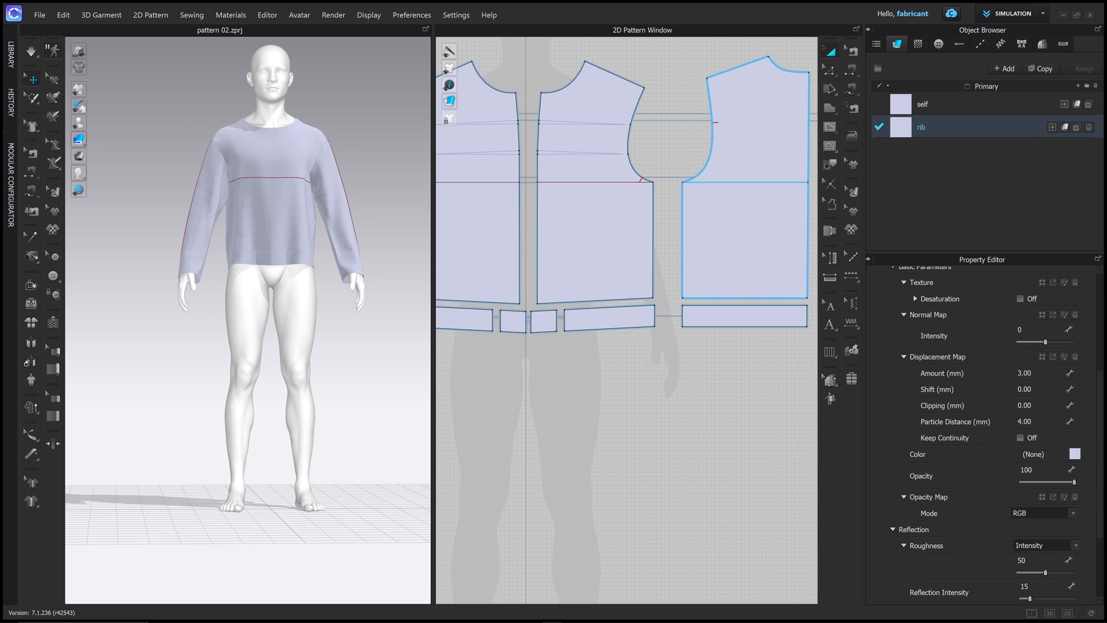
{"action": "left_click", "coordinate": [1075, 454]}
{"action": "left_click_drag", "start_coordinate": [477, 124], "coordinate": [476, 135]}
{"action": "left_click", "coordinate": [718, 498]}
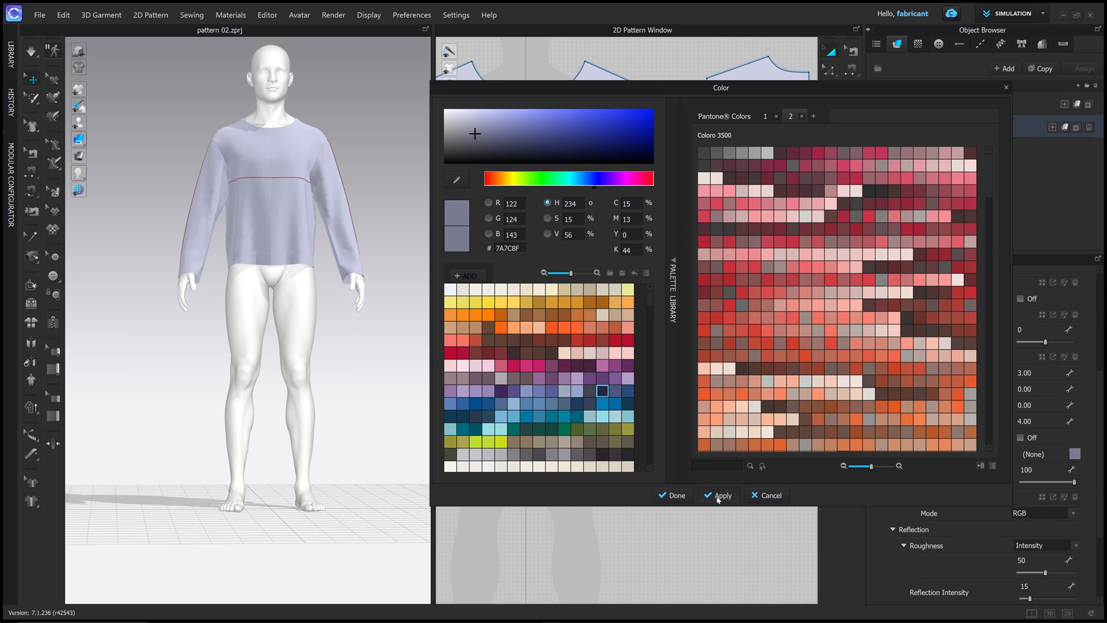
{"action": "left_click", "coordinate": [676, 497]}
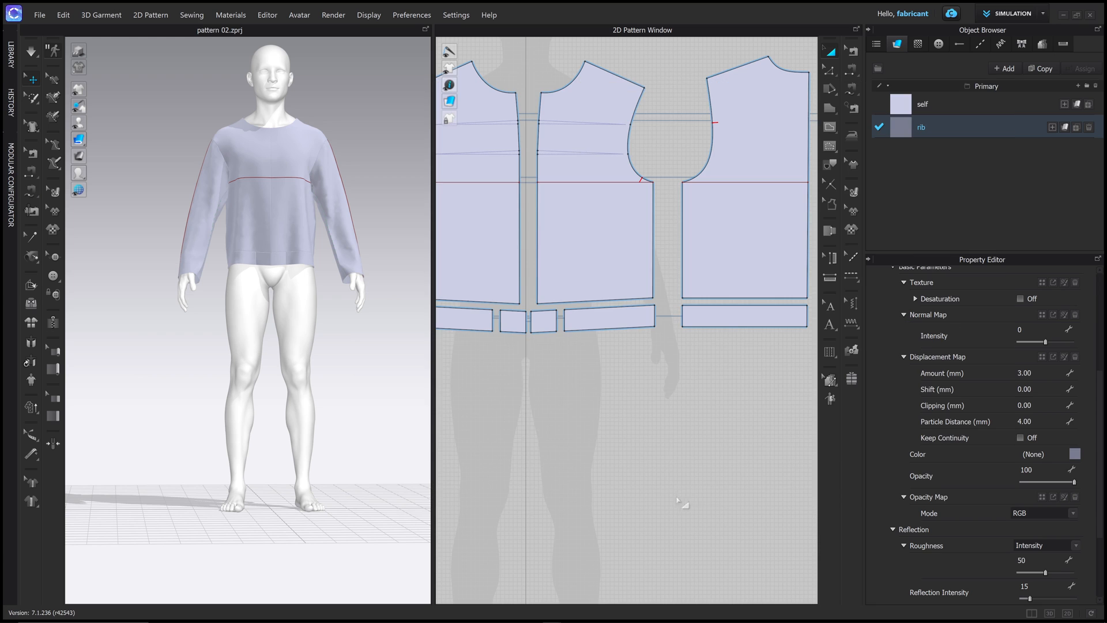
Step: Assign the rib fabric to the front and back hem bands, leaving the small centre-front pieces in the self fabric
{"action": "left_click", "coordinate": [739, 324]}
{"action": "left_click", "coordinate": [611, 319]}
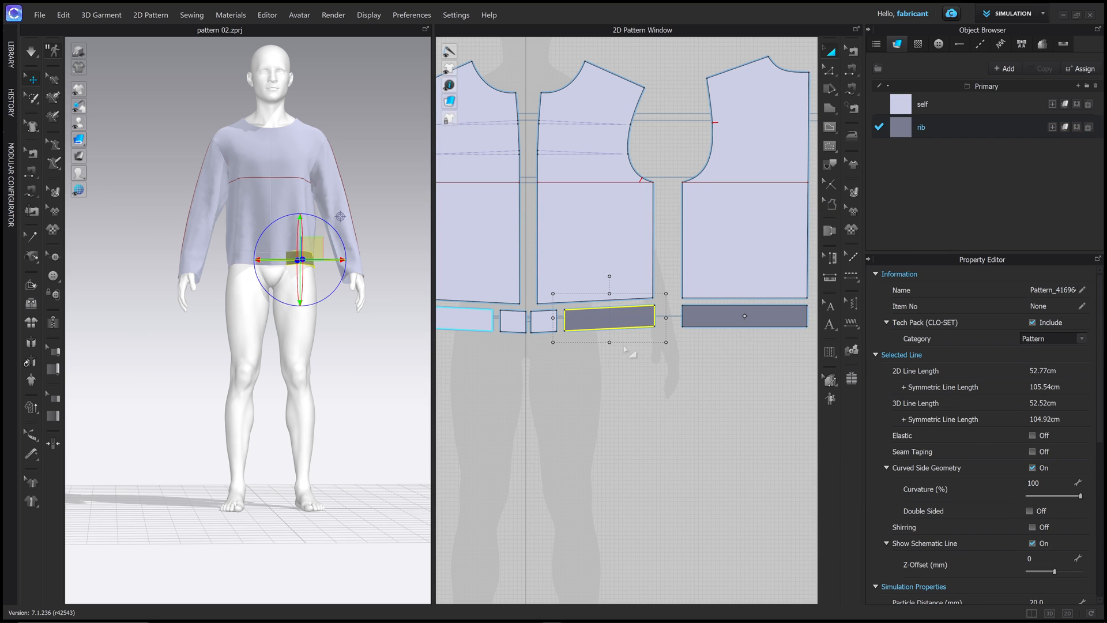
{"action": "scroll", "coordinate": [611, 360], "scroll_direction": "down", "scroll_amount": 3}
{"action": "middle_click_drag", "start_coordinate": [610, 360], "coordinate": [688, 347]}
{"action": "left_click_drag", "start_coordinate": [936, 126], "coordinate": [597, 326]}
{"action": "left_click", "coordinate": [545, 326]}
{"action": "mouse_move", "coordinate": [356, 312]}
{"action": "right_mouse_down"}
{"action": "mouse_move", "coordinate": [210, 306]}
{"action": "mouse_move", "coordinate": [352, 316]}
{"action": "right_mouse_up"}
{"action": "left_click", "coordinate": [352, 316]}
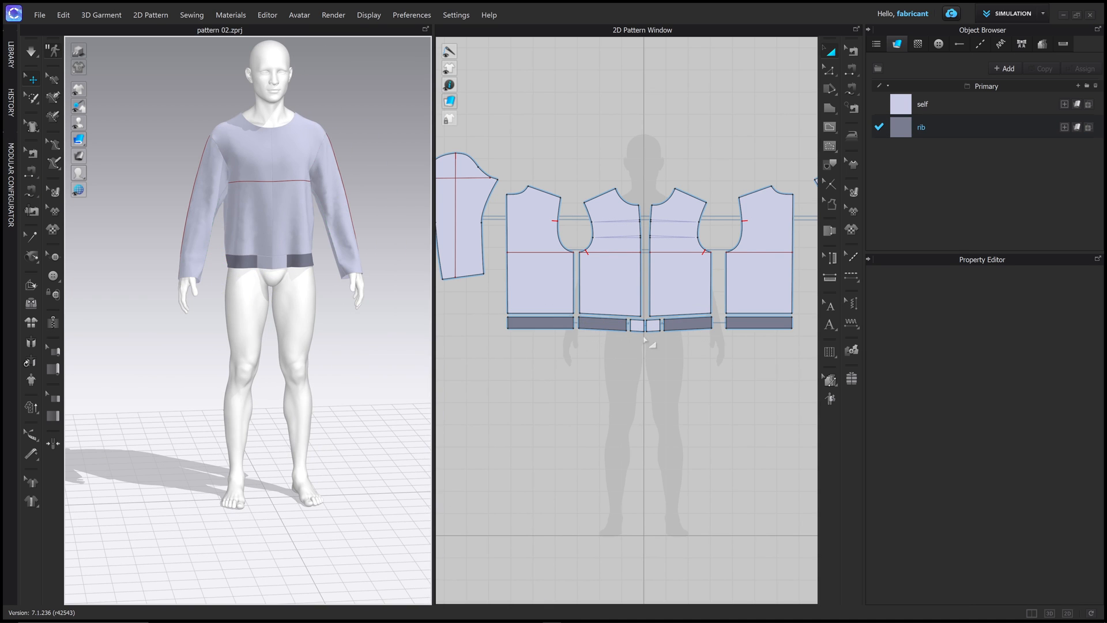
Step: Shrink the widths of the front and back rib hem bands together to roughly two thirds
{"action": "middle_click_drag", "start_coordinate": [691, 339], "coordinate": [584, 288]}
{"action": "scroll", "coordinate": [588, 287], "scroll_direction": "up", "scroll_amount": 4}
{"action": "left_click", "coordinate": [592, 254]}
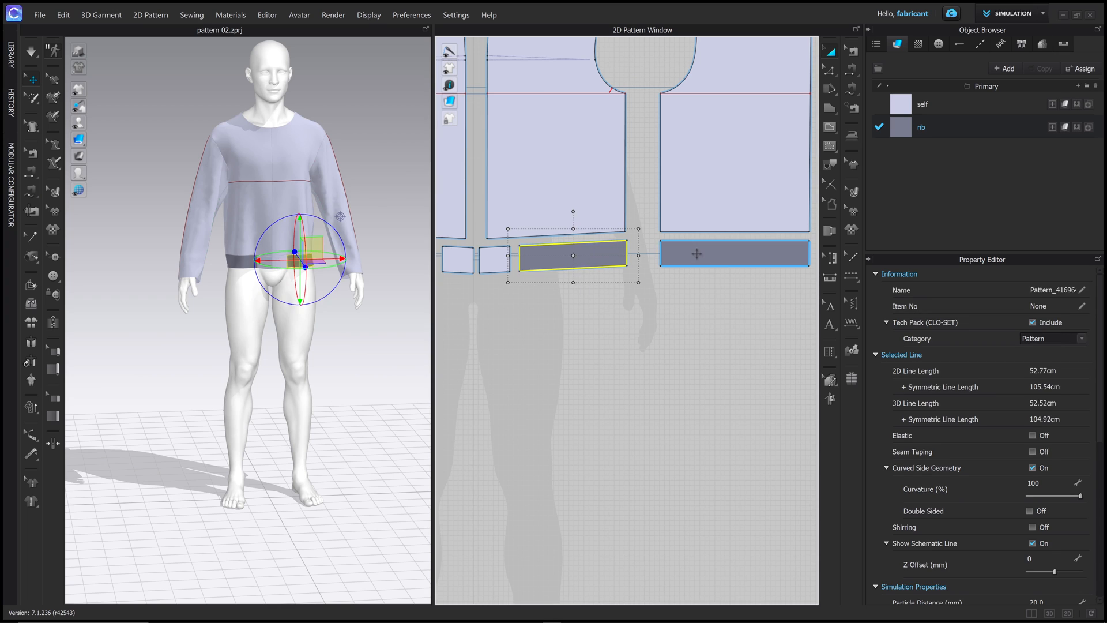
{"action": "left_click", "coordinate": [697, 254], "text": "shift"}
{"action": "left_click_drag", "start_coordinate": [506, 255], "coordinate": [608, 264]}
Step: Simulate the garment and tug the narrowed hem band down at the front, side and back
{"action": "key", "text": "space"}
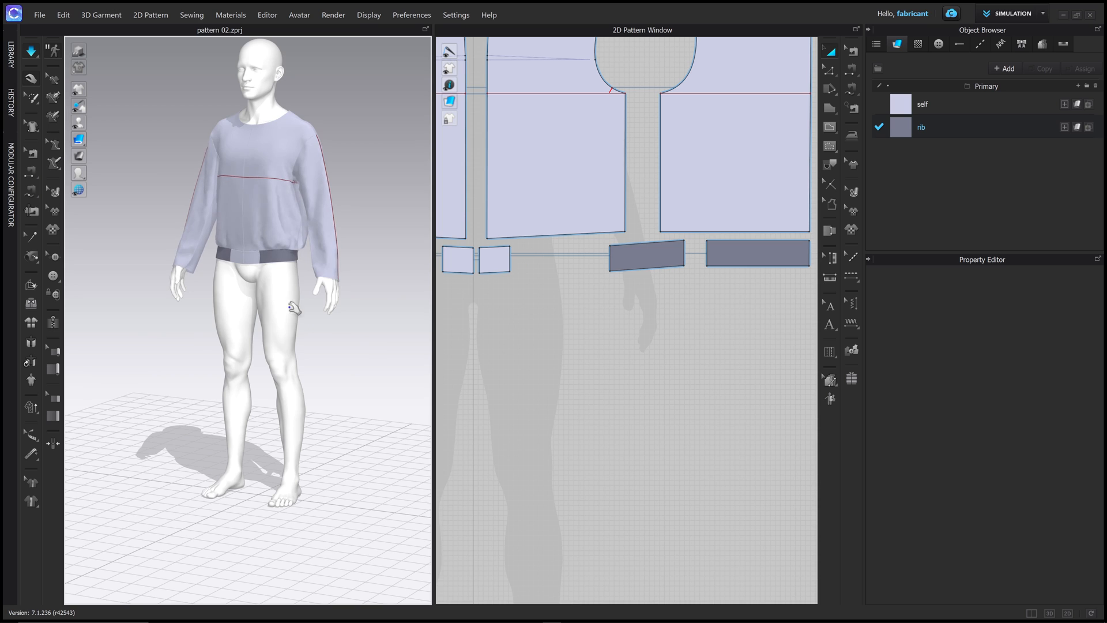
{"action": "right_click_drag", "start_coordinate": [289, 309], "coordinate": [197, 300]}
{"action": "left_click_drag", "start_coordinate": [268, 242], "coordinate": [247, 260]}
{"action": "left_click_drag", "start_coordinate": [252, 260], "coordinate": [199, 269]}
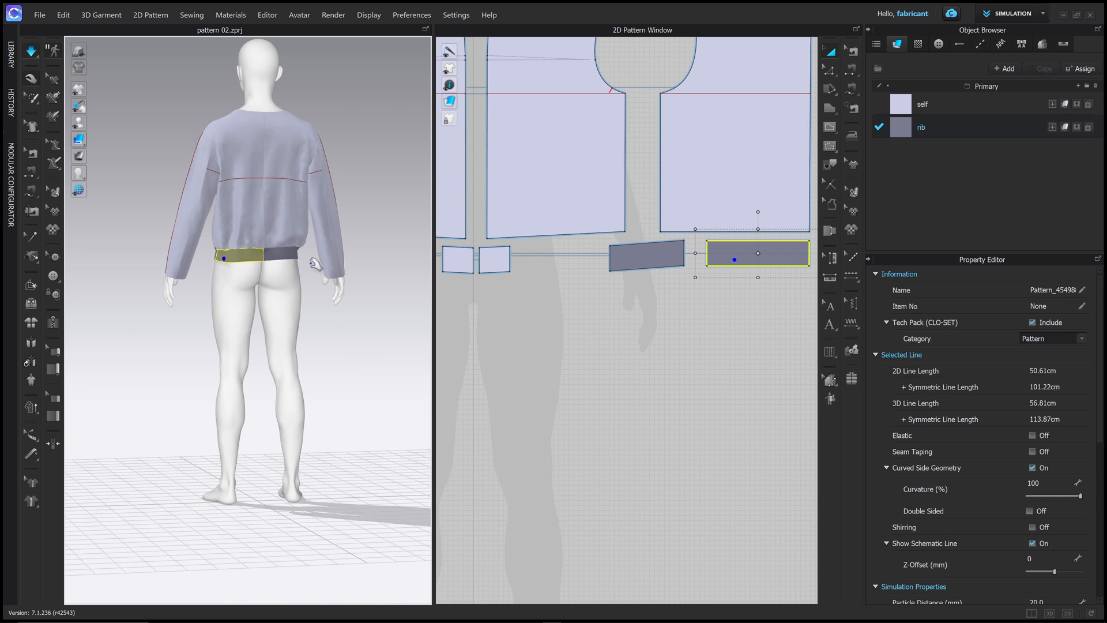
{"action": "left_click_drag", "start_coordinate": [299, 259], "coordinate": [305, 269]}
{"action": "right_click_drag", "start_coordinate": [283, 265], "coordinate": [360, 264]}
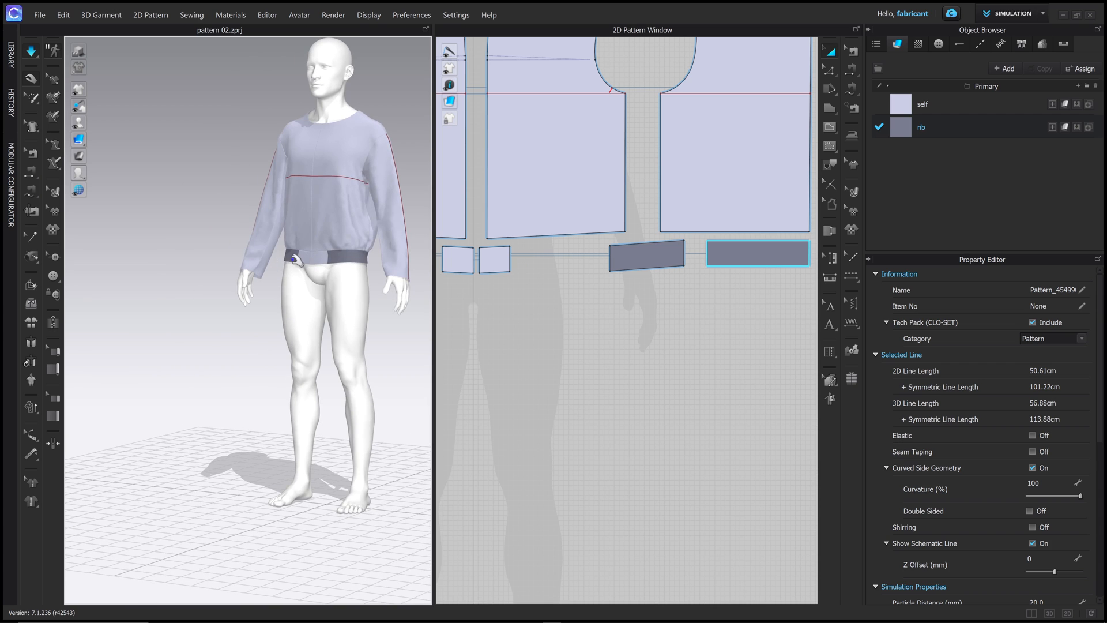
Step: Tug the front of the hem band on both sides to settle it evenly, and stop the simulation
{"action": "left_click_drag", "start_coordinate": [293, 257], "coordinate": [303, 260]}
{"action": "right_click_drag", "start_coordinate": [305, 262], "coordinate": [319, 263]}
{"action": "left_click_drag", "start_coordinate": [287, 257], "coordinate": [286, 244]}
{"action": "left_click_drag", "start_coordinate": [297, 245], "coordinate": [290, 267]}
{"action": "left_click_drag", "start_coordinate": [358, 259], "coordinate": [363, 266]}
{"action": "right_click_drag", "start_coordinate": [363, 265], "coordinate": [340, 257]}
{"action": "scroll", "coordinate": [655, 324], "scroll_direction": "down", "scroll_amount": 2}
{"action": "scroll", "coordinate": [656, 325], "scroll_direction": "down", "scroll_amount": 4}
{"action": "key", "text": "space"}
Step: Offset both sleeve pieces' hem lines as one internal line at 6 cm with Extend enabled
{"action": "middle_click_drag", "start_coordinate": [659, 329], "coordinate": [501, 349]}
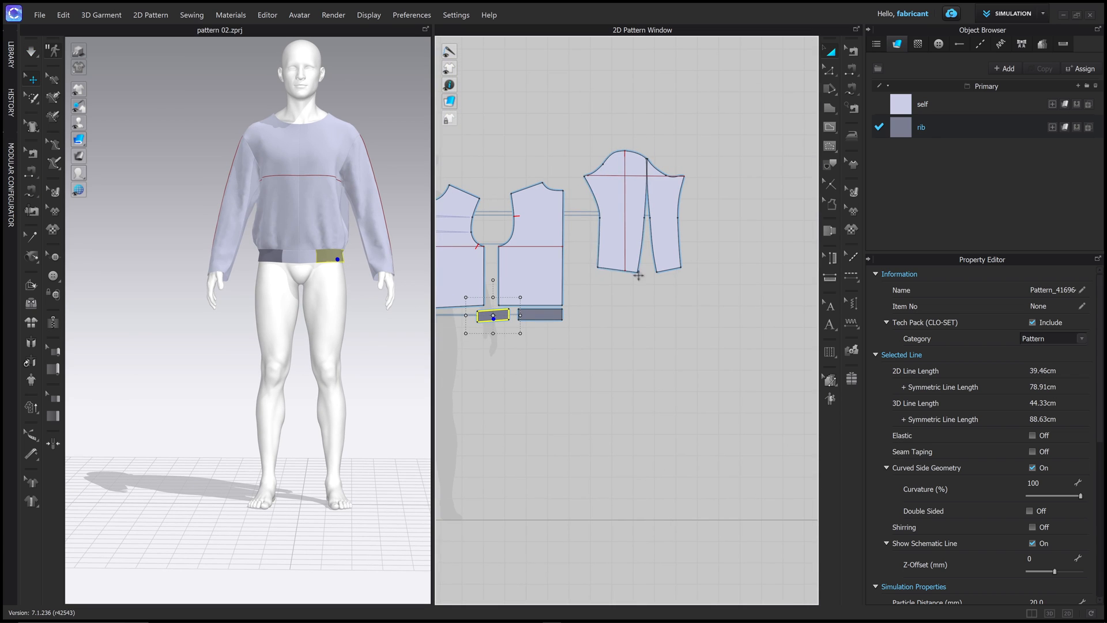
{"action": "left_click", "coordinate": [829, 69]}
{"action": "scroll", "coordinate": [626, 274], "scroll_direction": "up", "scroll_amount": 3}
{"action": "left_click", "coordinate": [611, 266]}
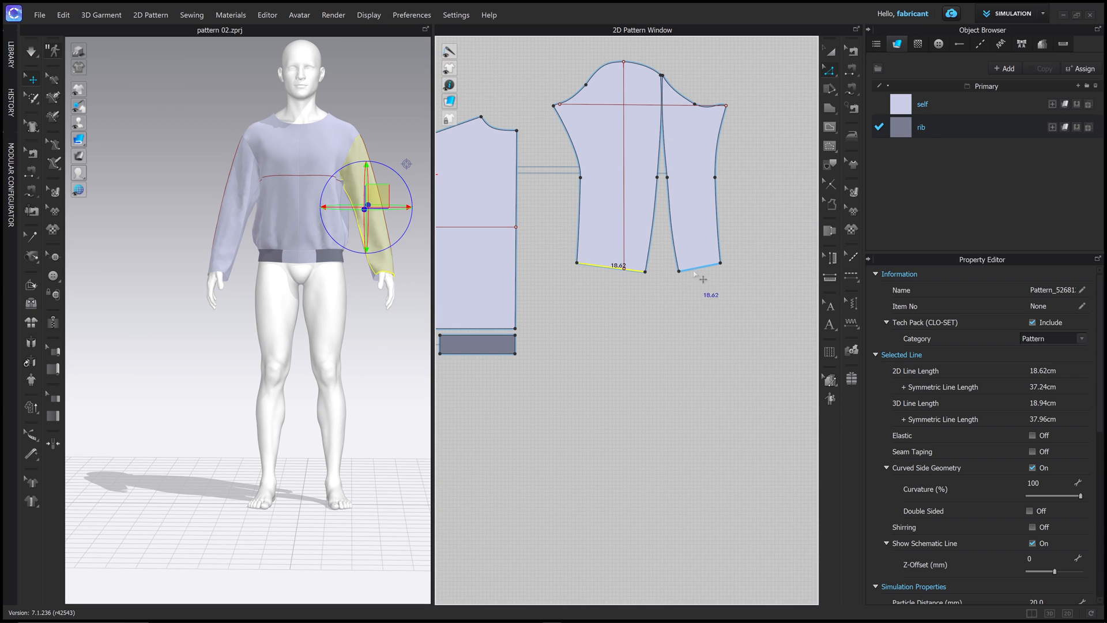
{"action": "right_click", "coordinate": [696, 268]}
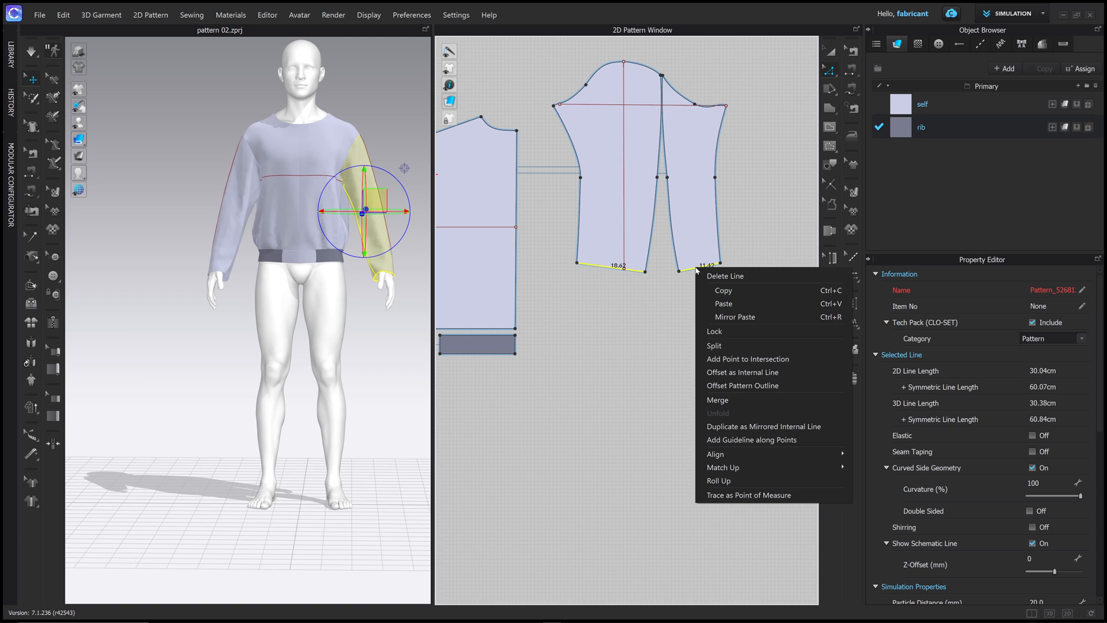
{"action": "left_click", "coordinate": [743, 372]}
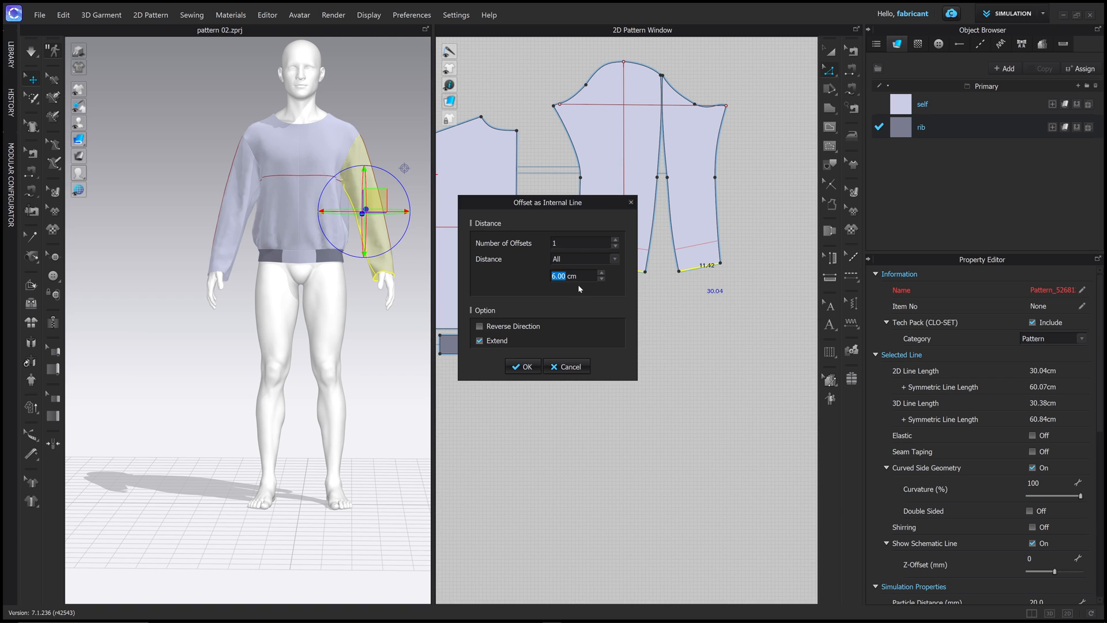
{"action": "left_click", "coordinate": [529, 366]}
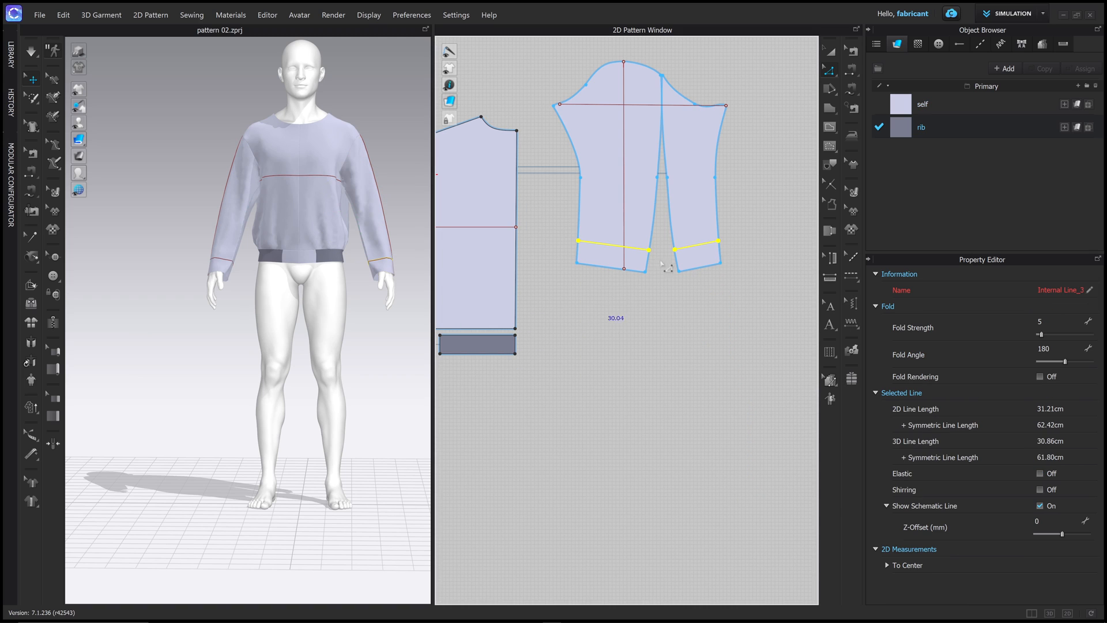
Step: Cut and sew the sleeve pieces along the new internal lines to separate the cuffs
{"action": "right_click", "coordinate": [692, 247]}
{"action": "left_click", "coordinate": [715, 426]}
{"action": "key", "text": "a"}
Step: Rotate the two left-sleeve cuff pieces level and place them side by side below the sleeve
{"action": "scroll", "coordinate": [628, 319], "scroll_direction": "up", "scroll_amount": 3}
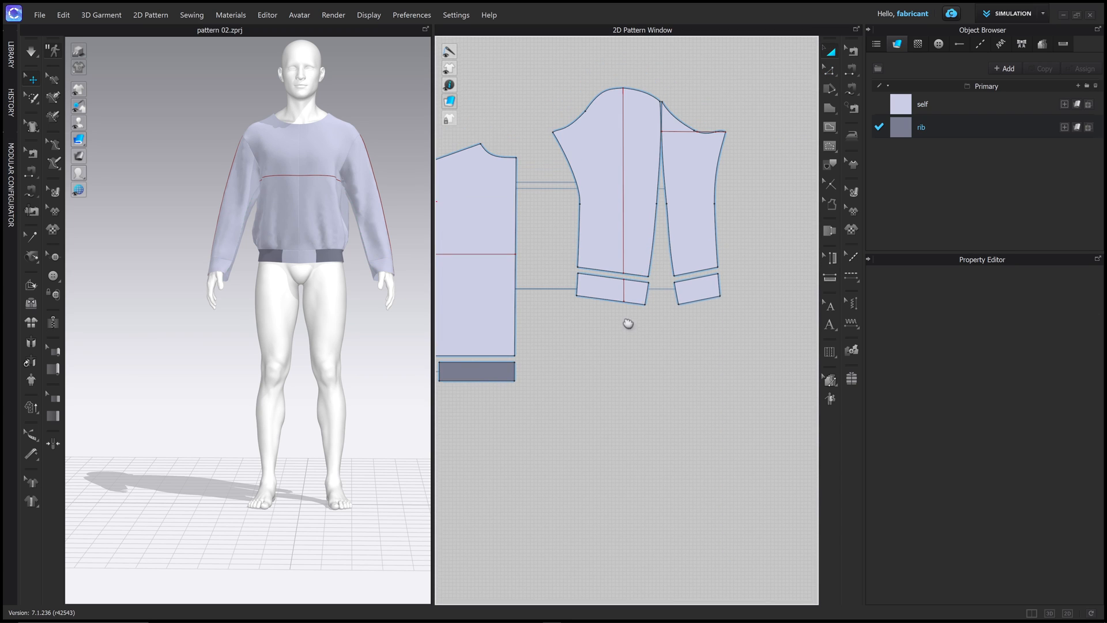
{"action": "scroll", "coordinate": [659, 300], "scroll_direction": "down", "scroll_amount": 2}
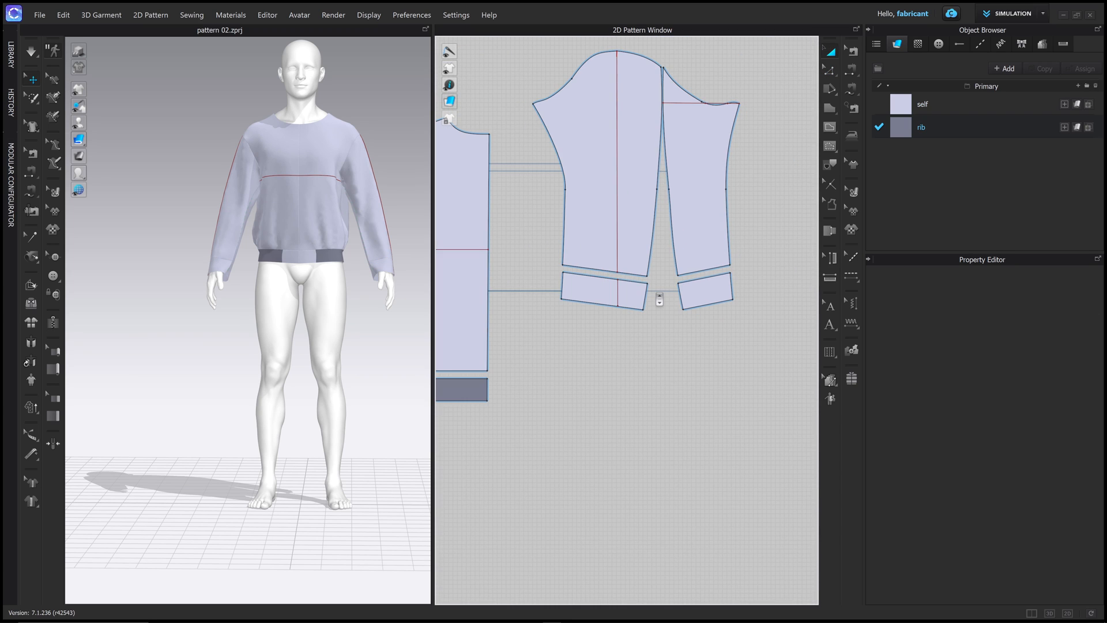
{"action": "left_click", "coordinate": [601, 291]}
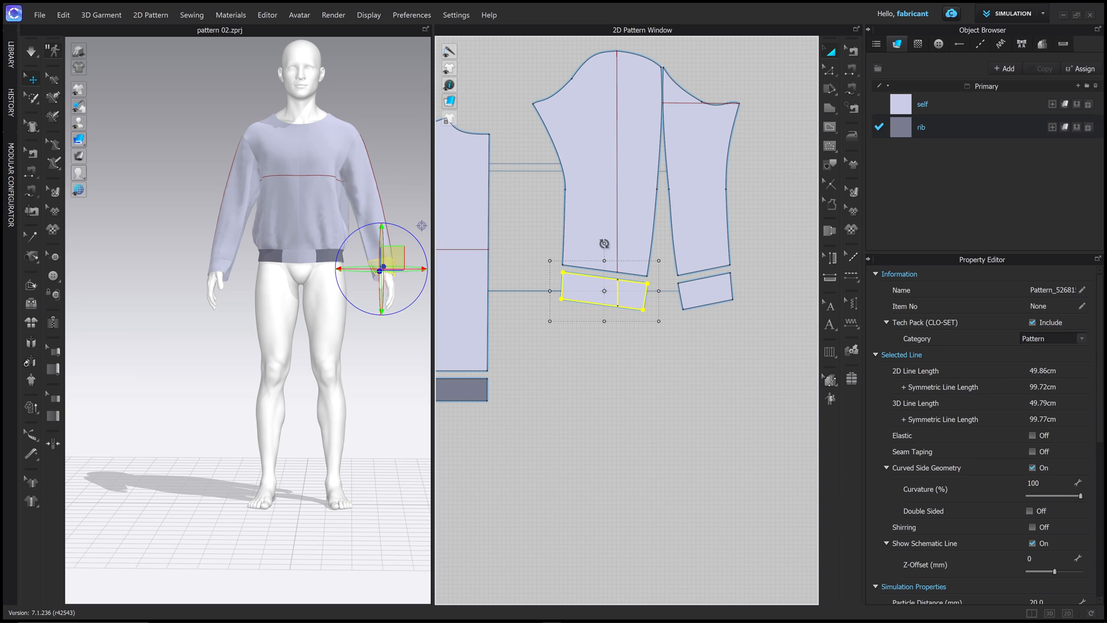
{"action": "left_click_drag", "start_coordinate": [599, 244], "coordinate": [598, 244]}
{"action": "left_click_drag", "start_coordinate": [613, 297], "coordinate": [613, 323]}
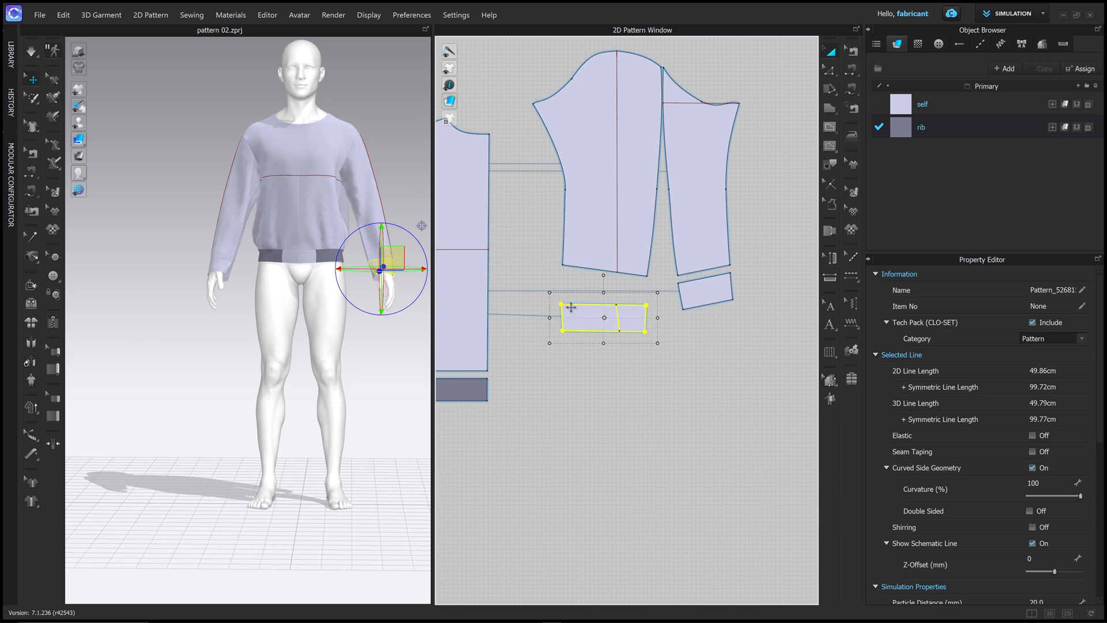
{"action": "left_click_drag", "start_coordinate": [717, 289], "coordinate": [696, 316]}
{"action": "left_click_drag", "start_coordinate": [685, 271], "coordinate": [694, 270]}
{"action": "left_click_drag", "start_coordinate": [672, 312], "coordinate": [682, 275]}
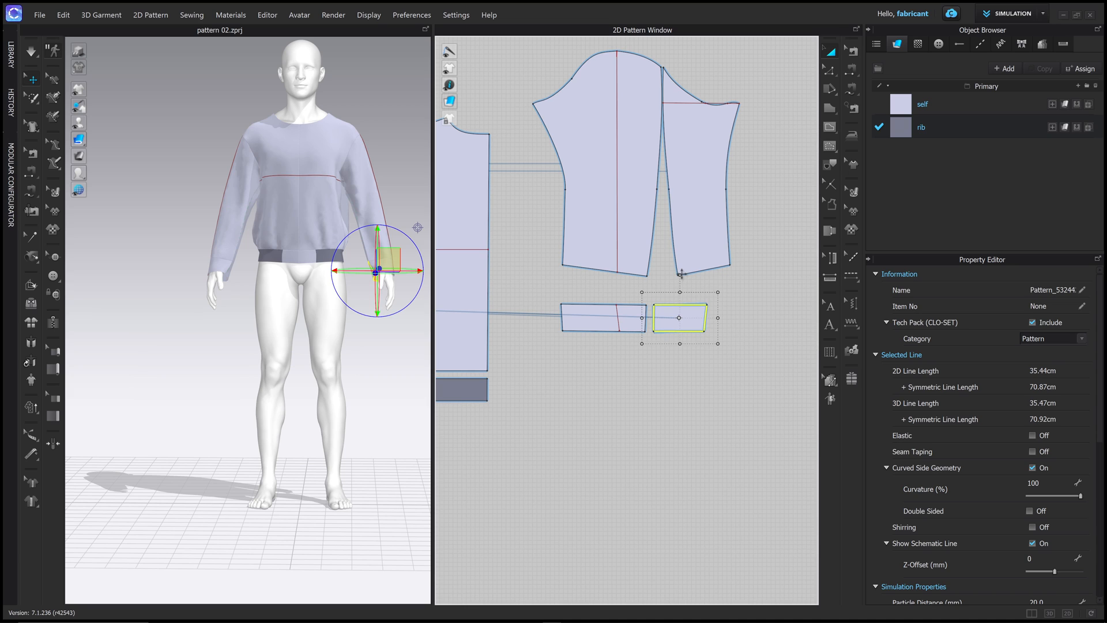
Step: Narrow the two left-sleeve cuff pieces together and assign the rib fabric to them
{"action": "left_click", "coordinate": [604, 319], "text": "shift"}
{"action": "left_click_drag", "start_coordinate": [719, 319], "coordinate": [696, 318]}
{"action": "left_click_drag", "start_coordinate": [929, 130], "coordinate": [673, 326]}
{"action": "left_click", "coordinate": [554, 384]}
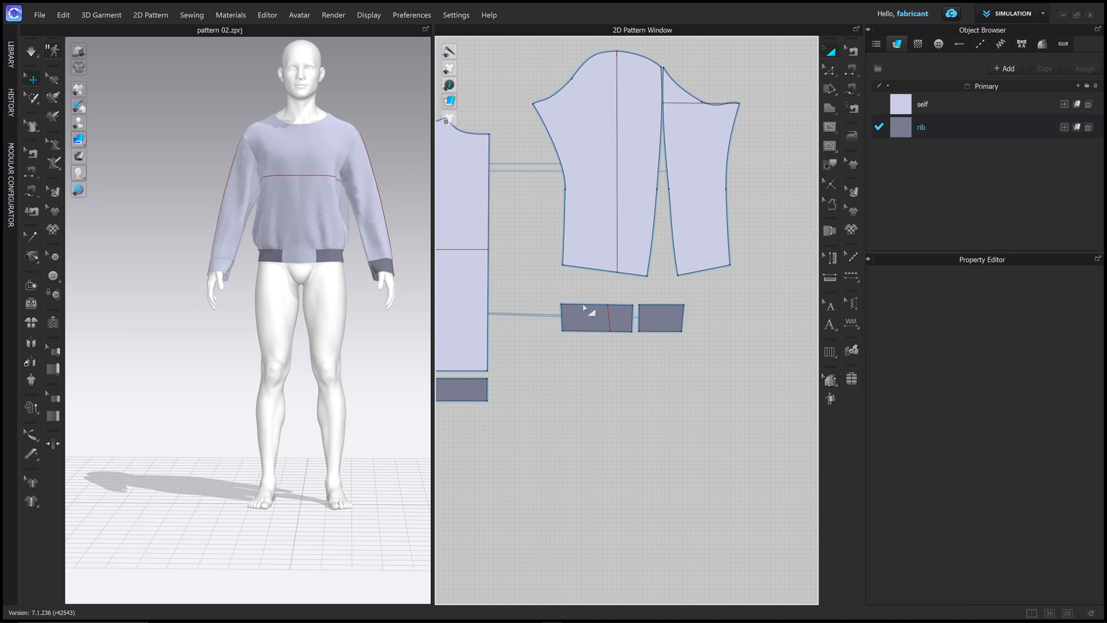
Step: Assign the rib fabric to the two cuff pieces of the opposite sleeve
{"action": "scroll", "coordinate": [588, 312], "scroll_direction": "down", "scroll_amount": 5}
{"action": "left_click", "coordinate": [552, 283]}
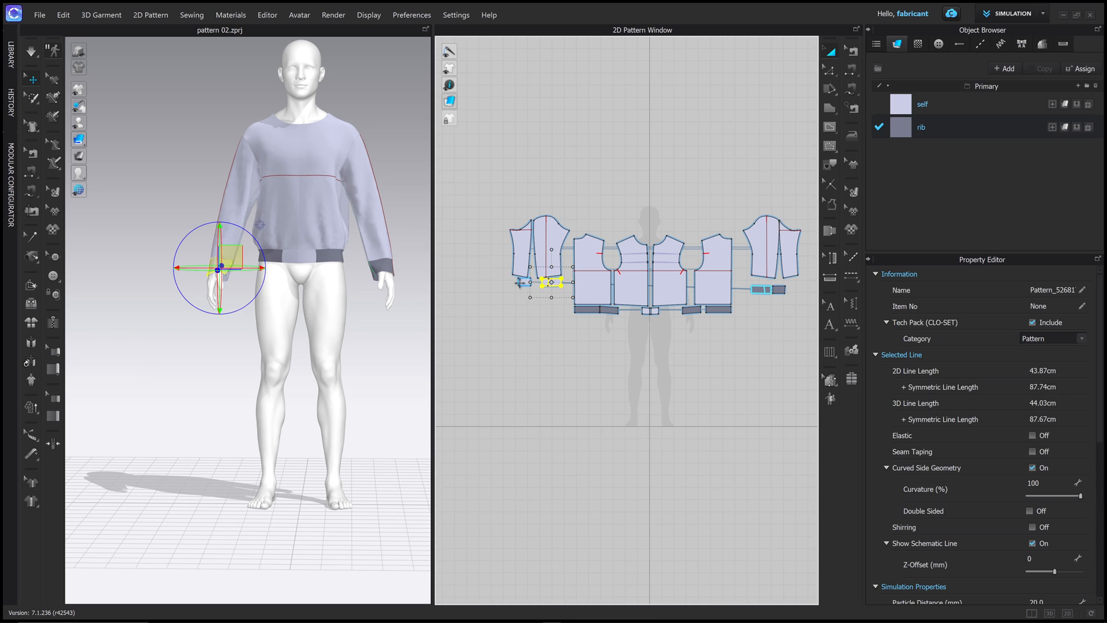
{"action": "left_click", "coordinate": [524, 282], "text": "shift"}
{"action": "left_click_drag", "start_coordinate": [928, 128], "coordinate": [557, 283]}
{"action": "left_click", "coordinate": [560, 319]}
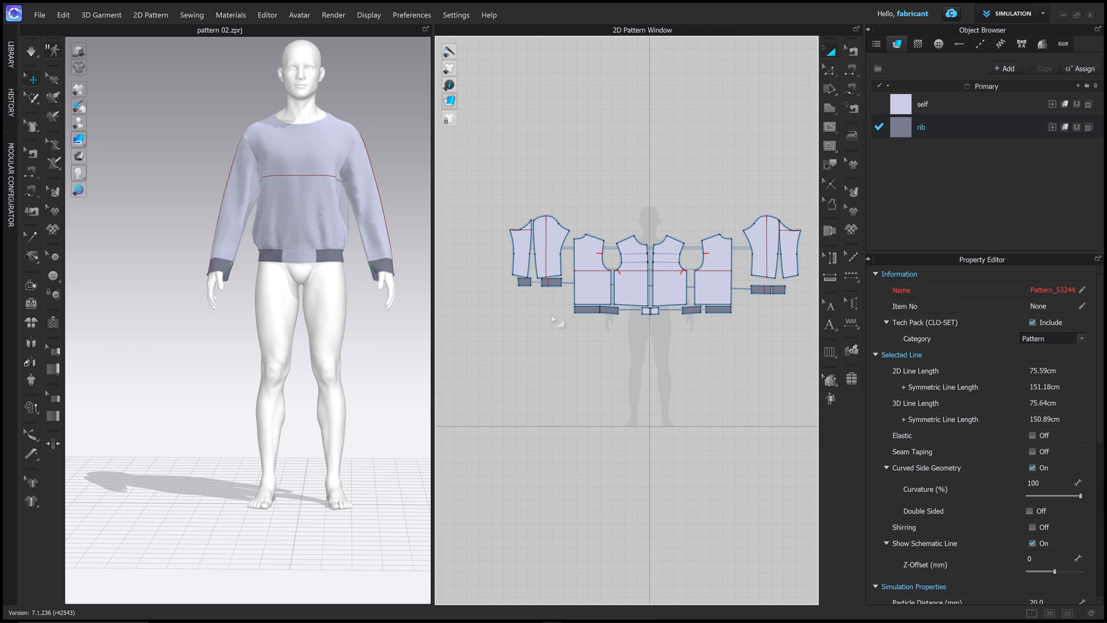
Step: Simulate the garment and tug both sleeves near the wrists to settle the narrowed cuffs
{"action": "key", "text": "space"}
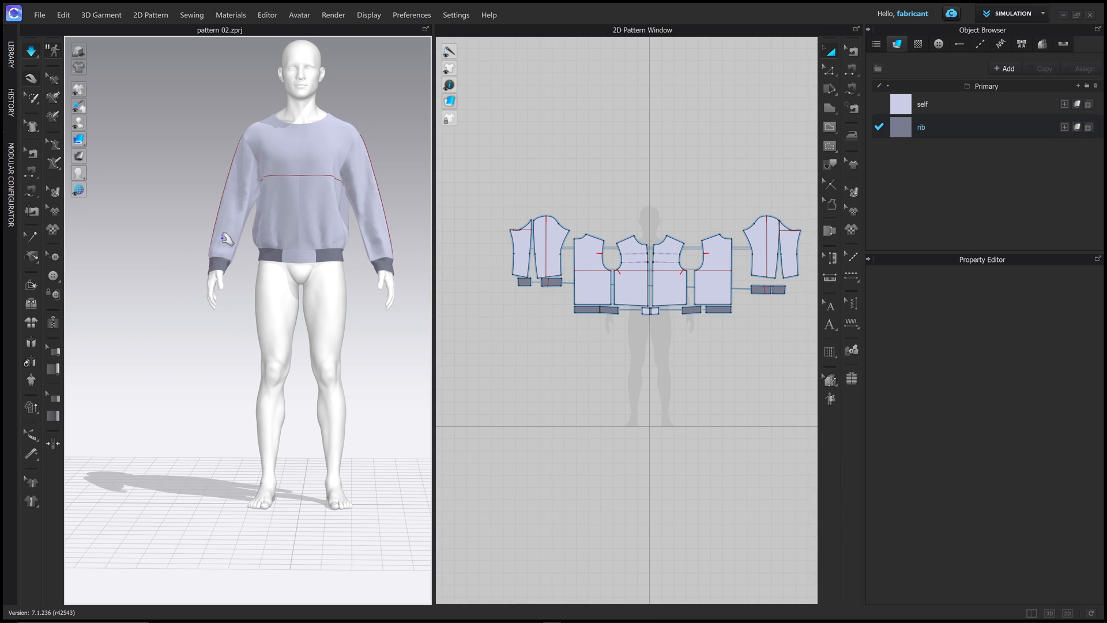
{"action": "left_click", "coordinate": [223, 236]}
{"action": "left_click", "coordinate": [376, 246]}
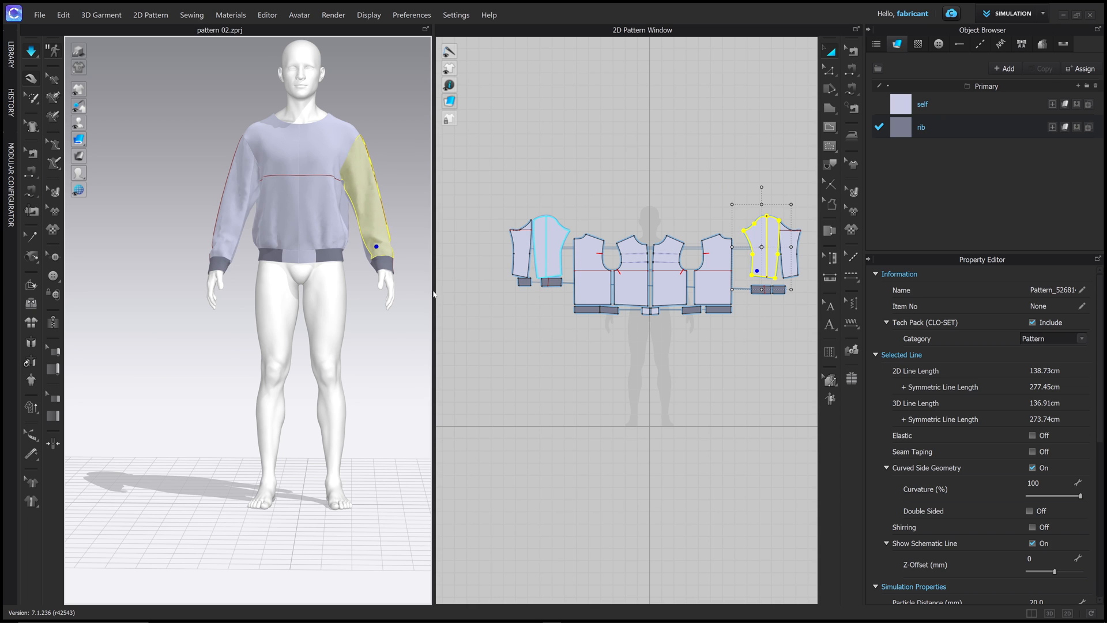
Step: Simulate the garment and tug the sleeve above the narrowed cuff to settle it
{"action": "middle_click_drag", "start_coordinate": [714, 333], "coordinate": [585, 332]}
{"action": "scroll", "coordinate": [659, 274], "scroll_direction": "up", "scroll_amount": 3}
{"action": "right_click_drag", "start_coordinate": [406, 282], "coordinate": [300, 282]}
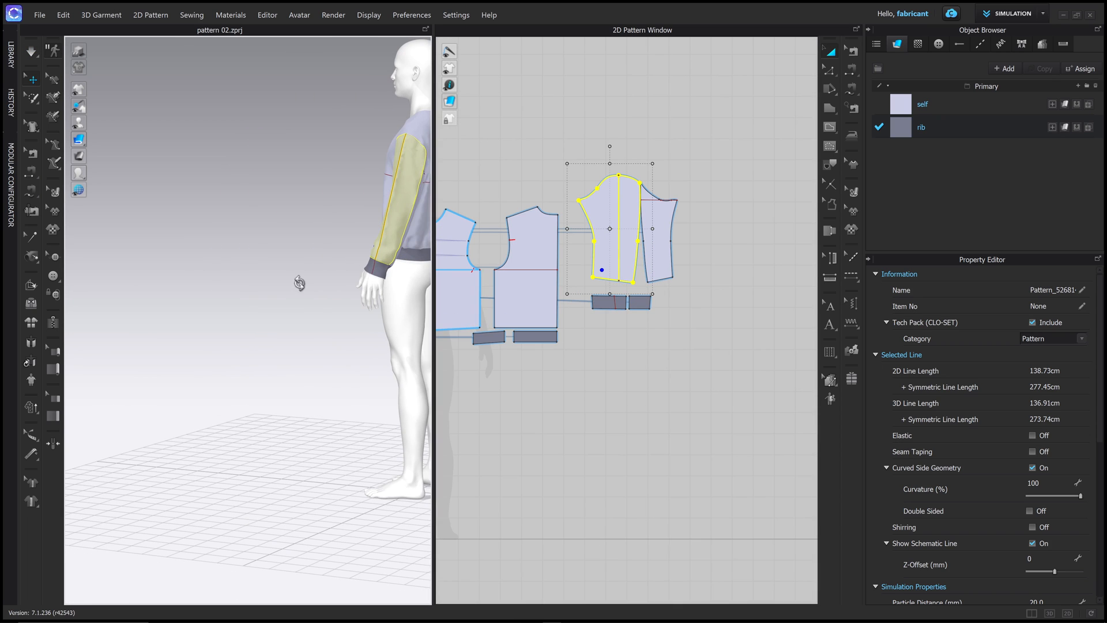
{"action": "left_click", "coordinate": [646, 303]}
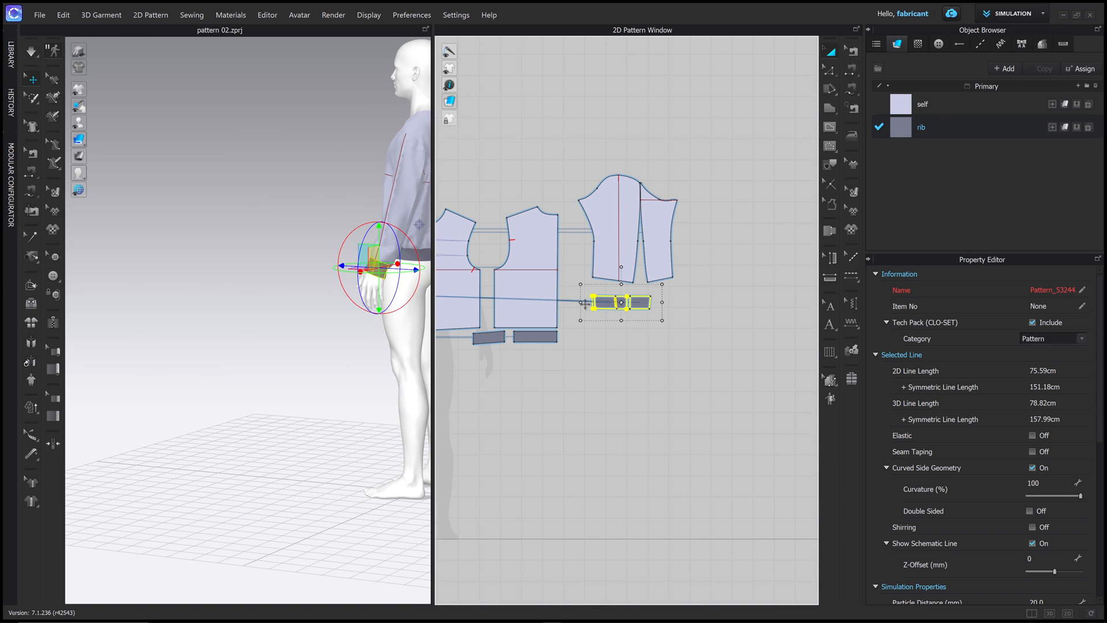
{"action": "left_click", "coordinate": [348, 298]}
{"action": "right_click_drag", "start_coordinate": [349, 297], "coordinate": [407, 285]}
{"action": "key", "text": "space"}
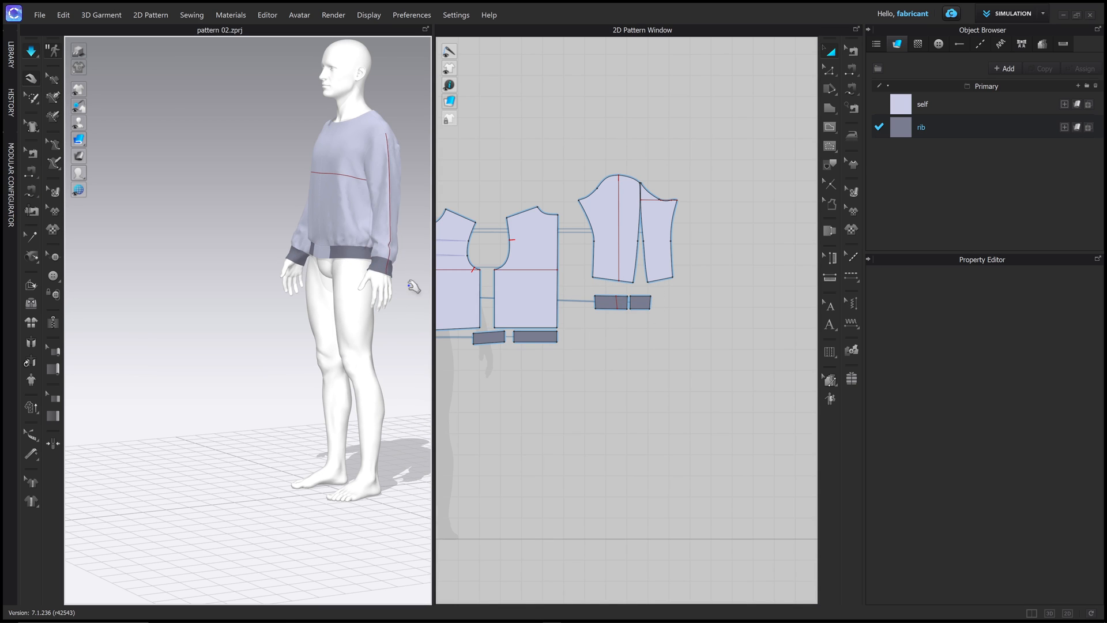
{"action": "left_click", "coordinate": [378, 270]}
{"action": "left_click", "coordinate": [396, 251]}
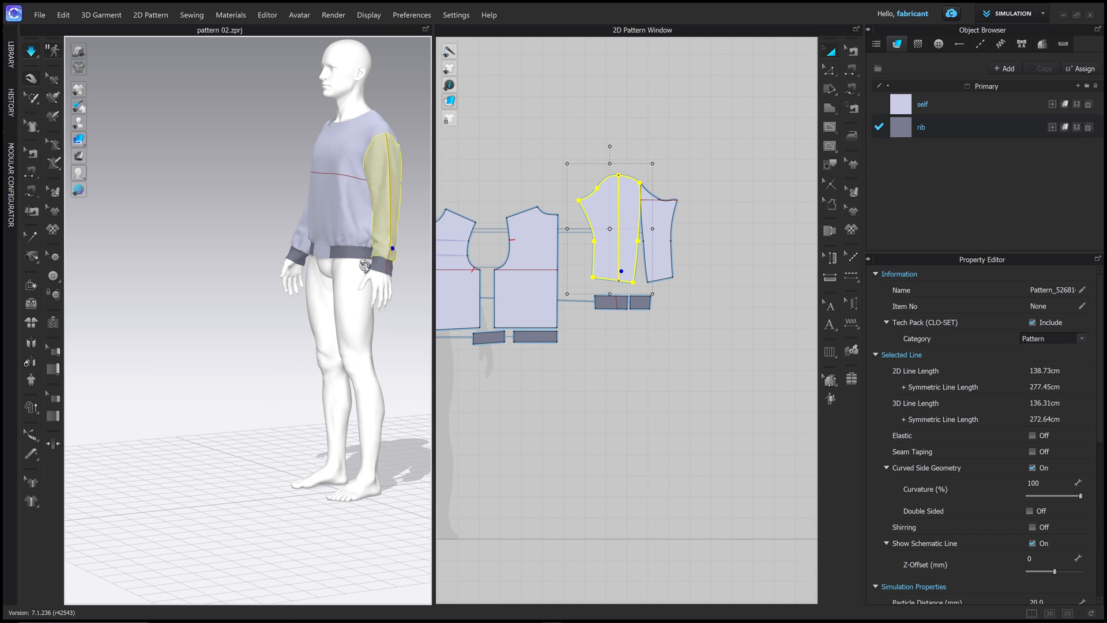
{"action": "key", "text": "2"}
{"action": "left_click", "coordinate": [396, 227]}
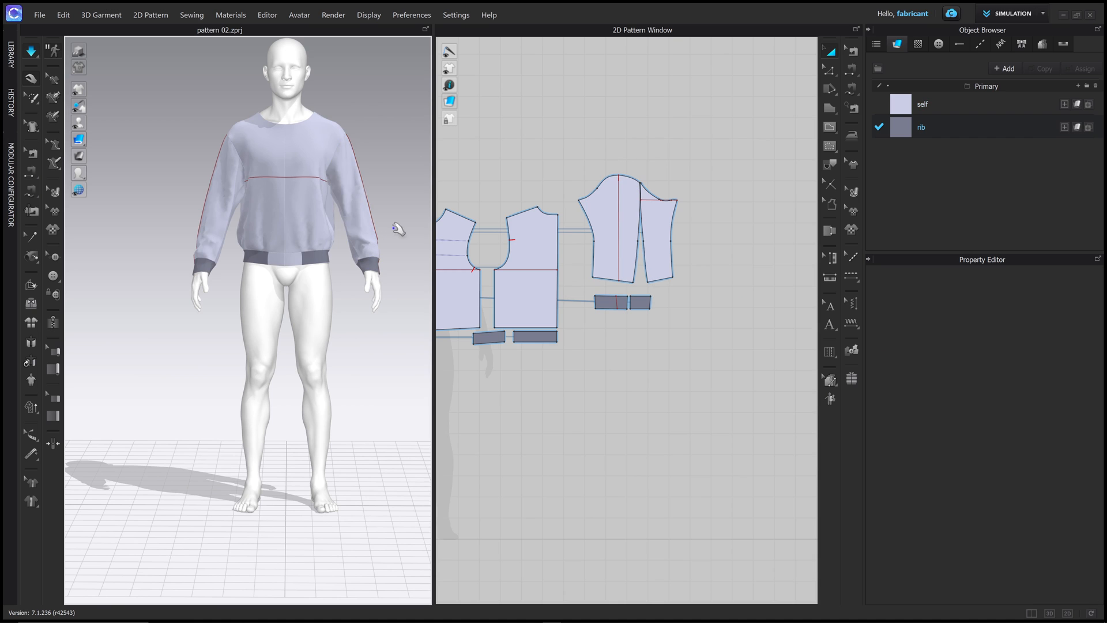
Step: Apply seam taping to the front and back neckline edges
{"action": "right_click_drag", "start_coordinate": [396, 227], "coordinate": [258, 230]}
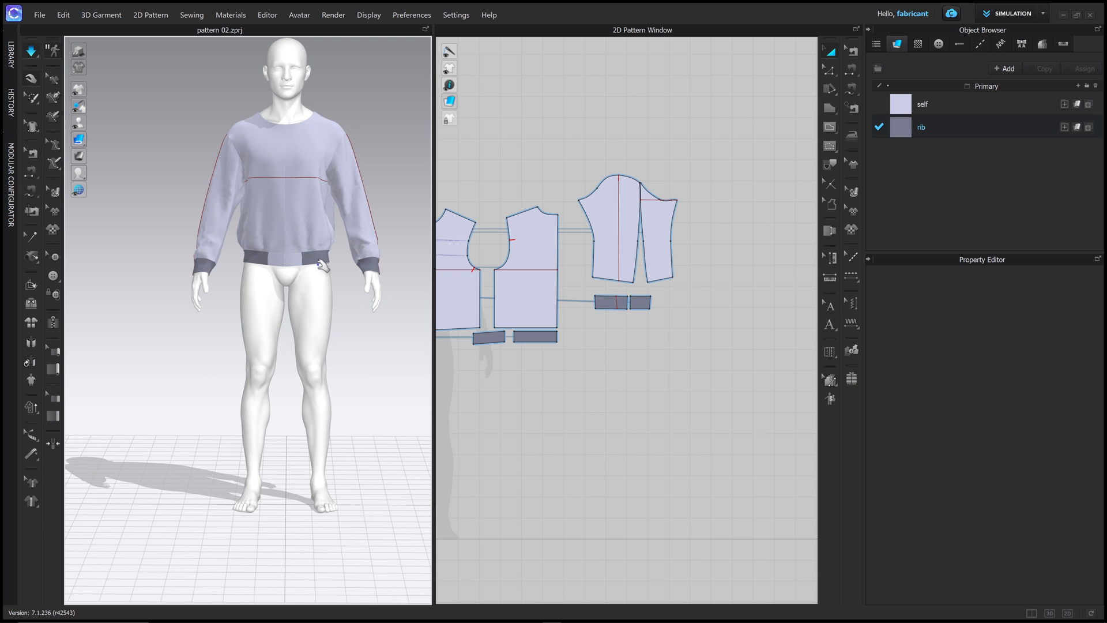
{"action": "mouse_move", "coordinate": [301, 250]}
{"action": "right_mouse_down"}
{"action": "mouse_move", "coordinate": [244, 257]}
{"action": "mouse_move", "coordinate": [296, 260]}
{"action": "right_mouse_up"}
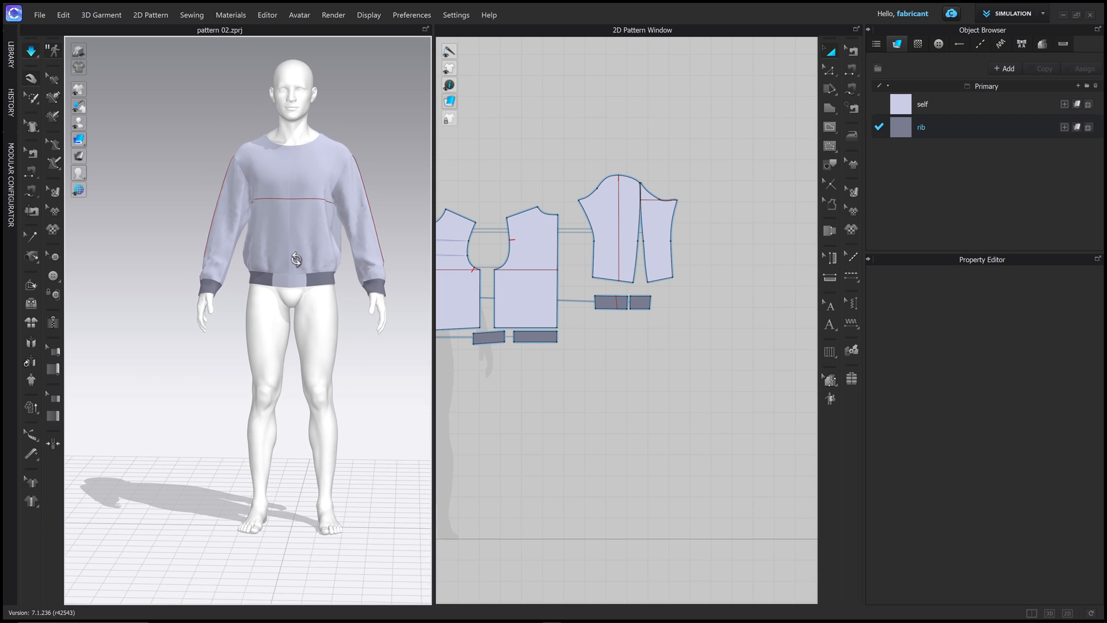
{"action": "middle_click_drag", "start_coordinate": [286, 146], "coordinate": [327, 159]}
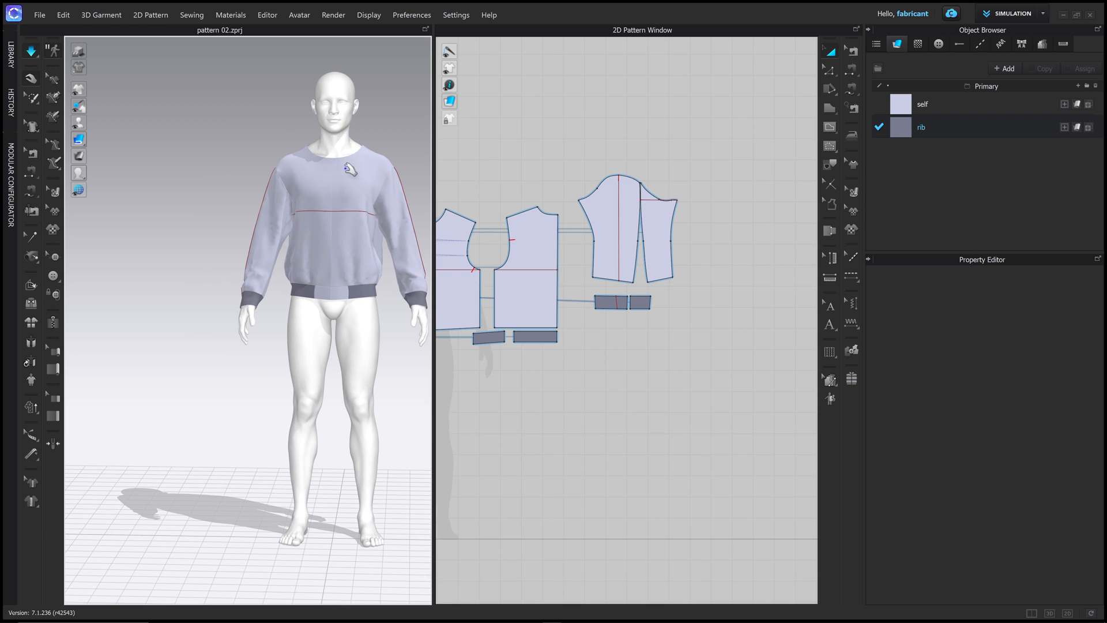
{"action": "right_click_drag", "start_coordinate": [350, 169], "coordinate": [349, 169]}
{"action": "right_click_drag", "start_coordinate": [499, 200], "coordinate": [628, 197]}
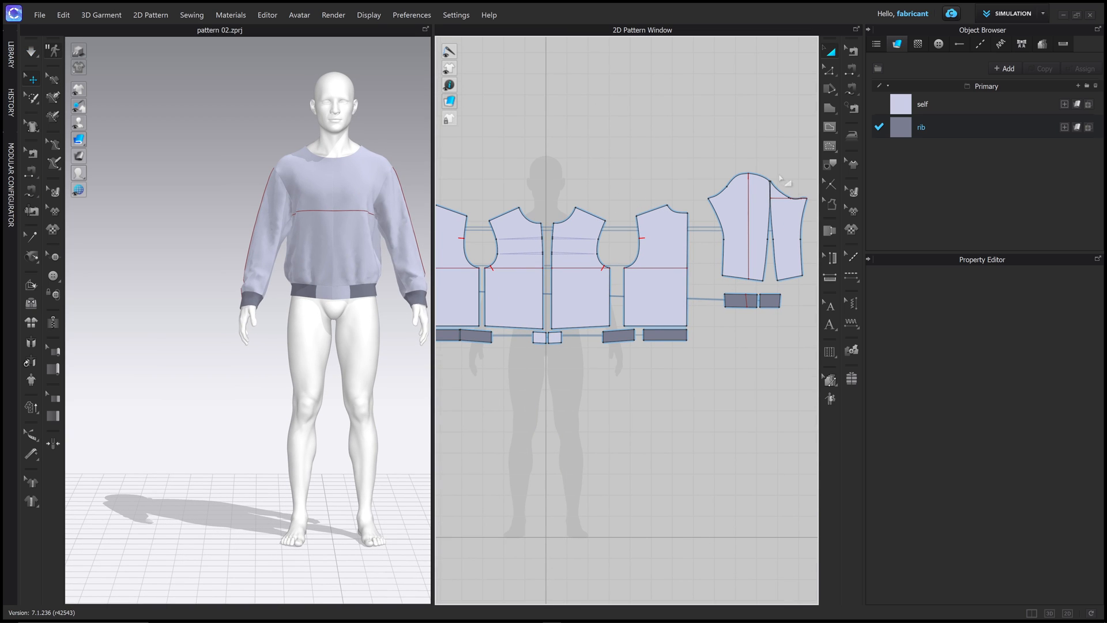
{"action": "left_click", "coordinate": [853, 166]}
{"action": "left_click", "coordinate": [573, 218]}
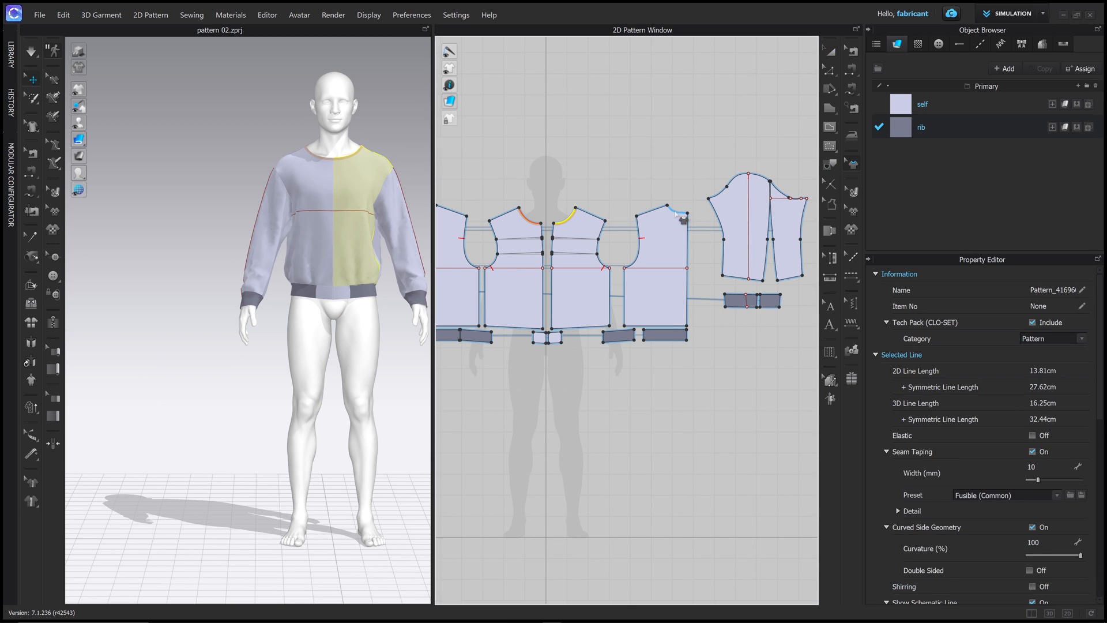
{"action": "left_click", "coordinate": [678, 214]}
Step: Simulate the garment and pull on the upper body to settle the taped neckline
{"action": "right_click_drag", "start_coordinate": [358, 174], "coordinate": [380, 181]}
{"action": "scroll", "coordinate": [299, 187], "scroll_direction": "up", "scroll_amount": 3}
{"action": "key", "text": "space"}
{"action": "left_click", "coordinate": [330, 162]}
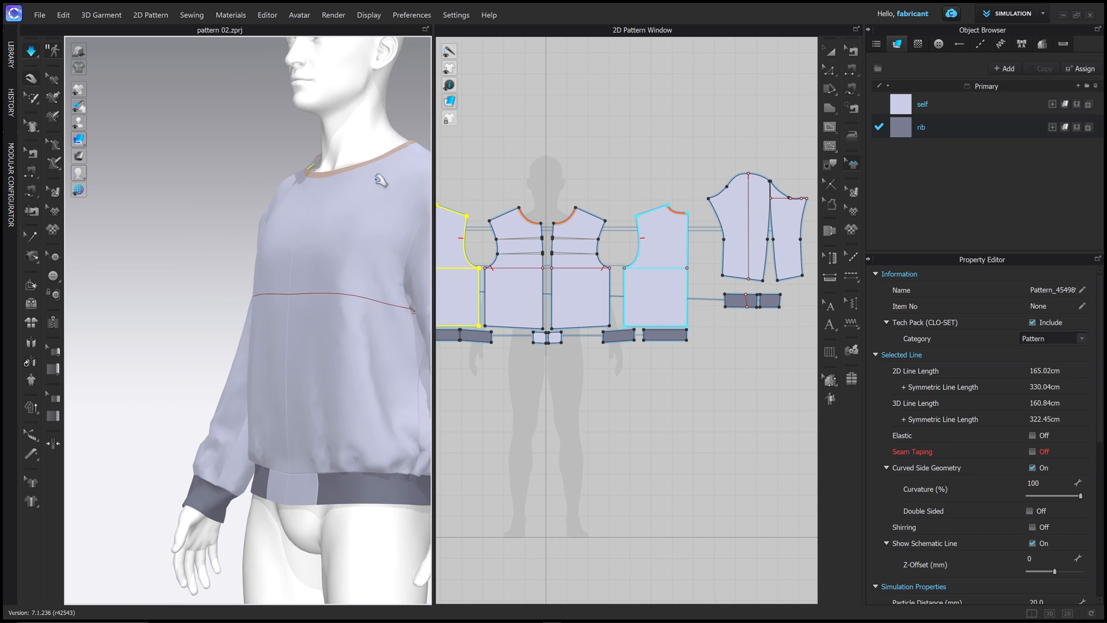
{"action": "left_click_drag", "start_coordinate": [372, 178], "coordinate": [369, 135]}
{"action": "right_click_drag", "start_coordinate": [319, 176], "coordinate": [344, 182]}
{"action": "middle_click_drag", "start_coordinate": [345, 181], "coordinate": [291, 150]}
{"action": "right_click", "coordinate": [292, 151]}
{"action": "left_click", "coordinate": [591, 200]}
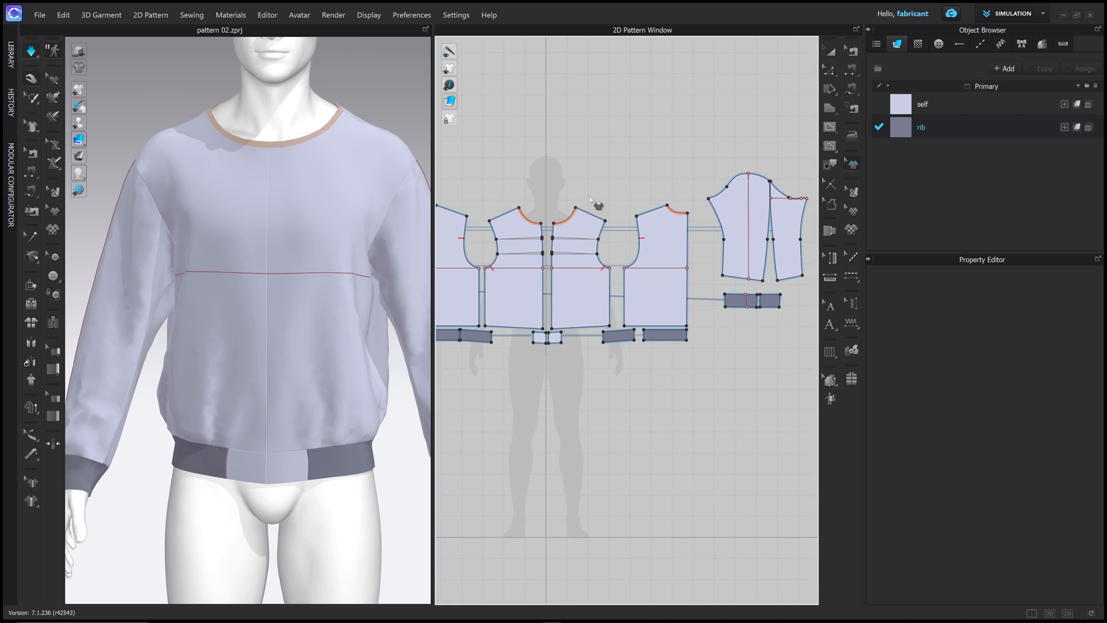
{"action": "scroll", "coordinate": [594, 207], "scroll_direction": "up", "scroll_amount": 5}
{"action": "scroll", "coordinate": [361, 173], "scroll_direction": "up", "scroll_amount": 3}
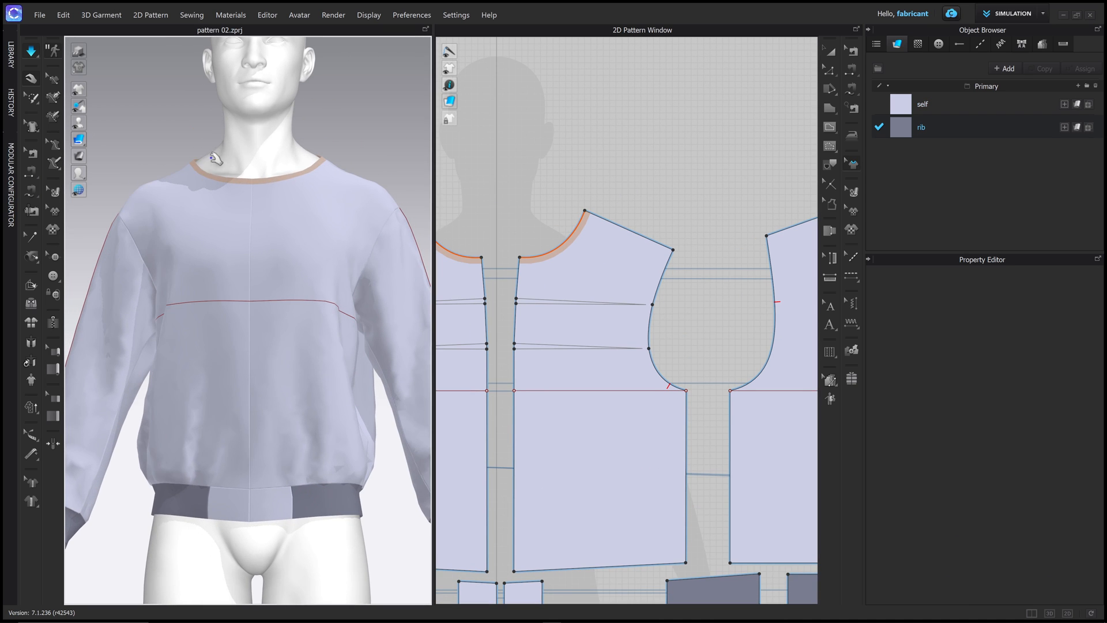
{"action": "key", "text": "w"}
{"action": "right_click_drag", "start_coordinate": [218, 154], "coordinate": [218, 156]}
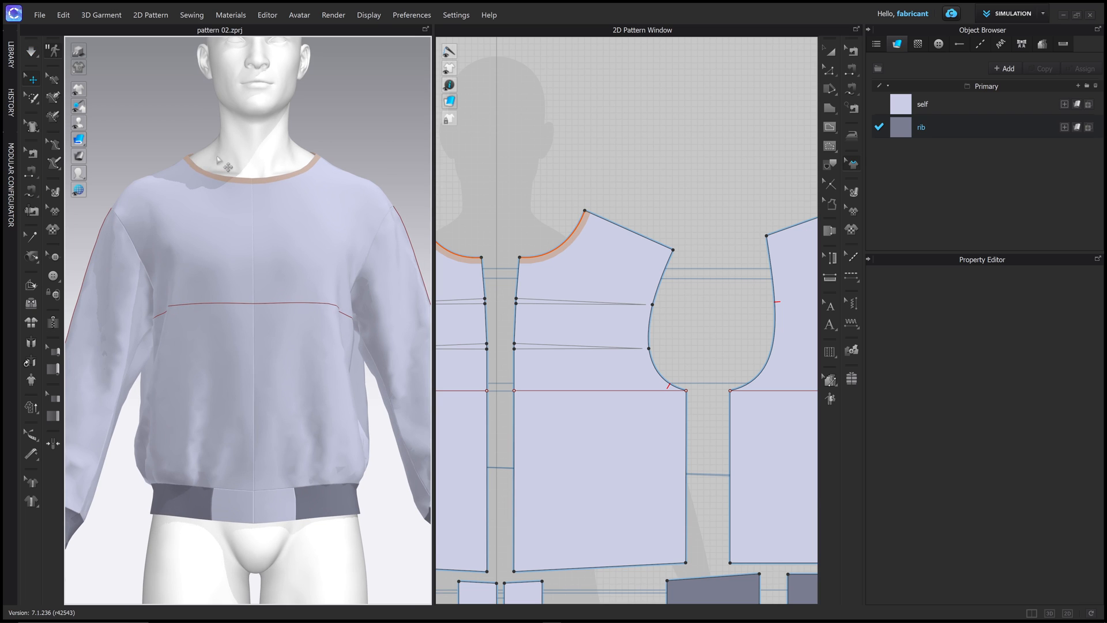
Step: Extend the back shoulder line by moving its neck point slightly inward along the shoulder slope
{"action": "middle_click_drag", "start_coordinate": [590, 255], "coordinate": [512, 231]}
{"action": "scroll", "coordinate": [512, 230], "scroll_direction": "down", "scroll_amount": 2}
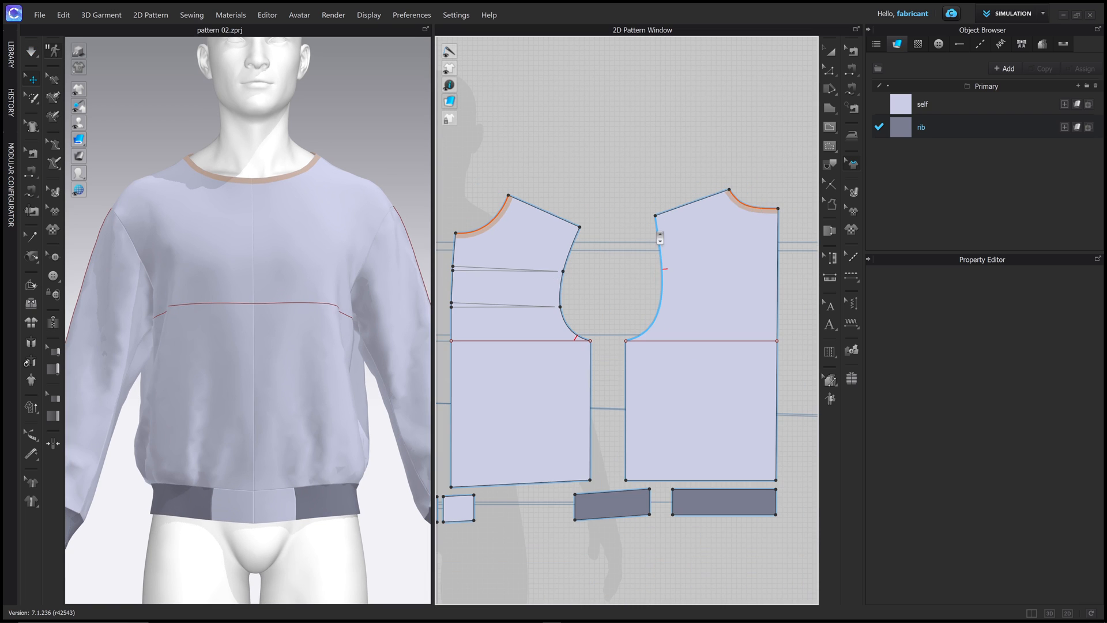
{"action": "scroll", "coordinate": [740, 196], "scroll_direction": "up", "scroll_amount": 3}
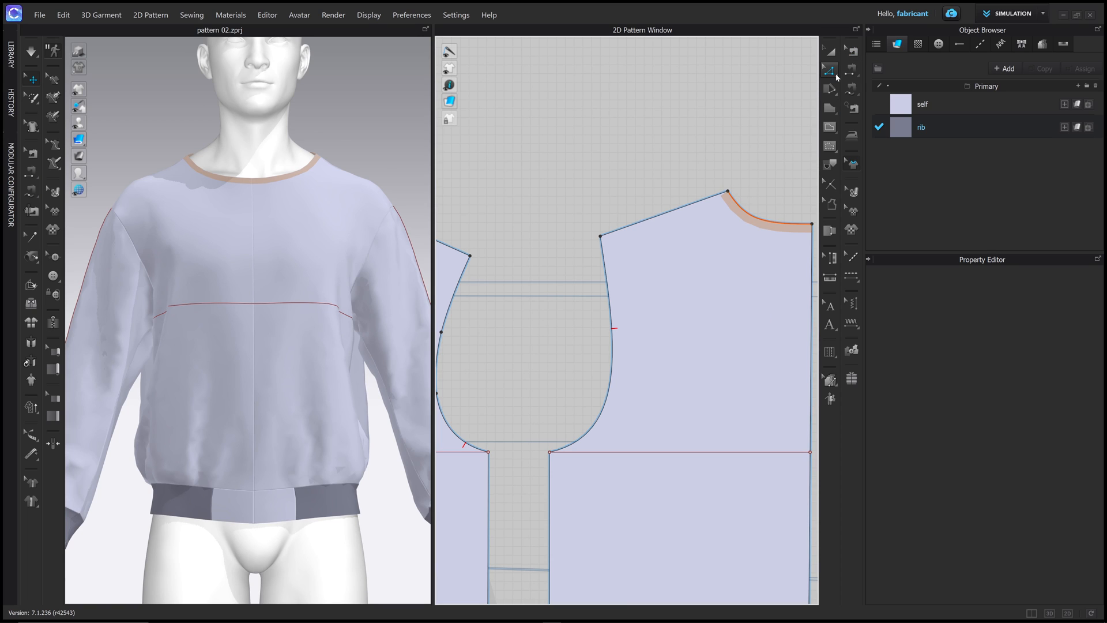
{"action": "middle_click_drag", "start_coordinate": [809, 102], "coordinate": [751, 101]}
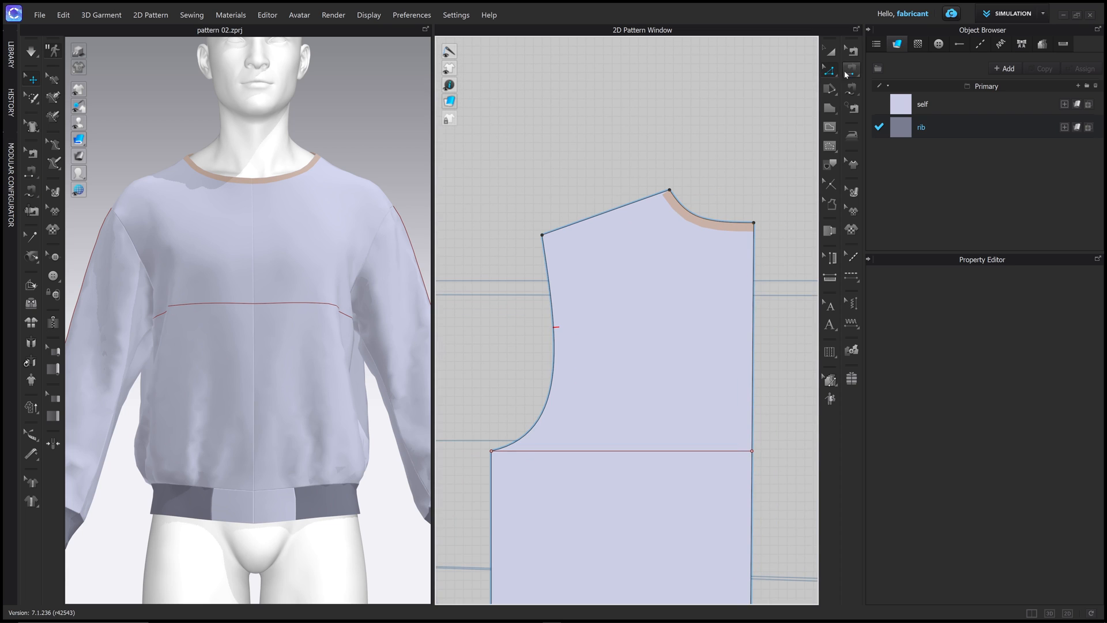
{"action": "scroll", "coordinate": [669, 176], "scroll_direction": "up", "scroll_amount": 3}
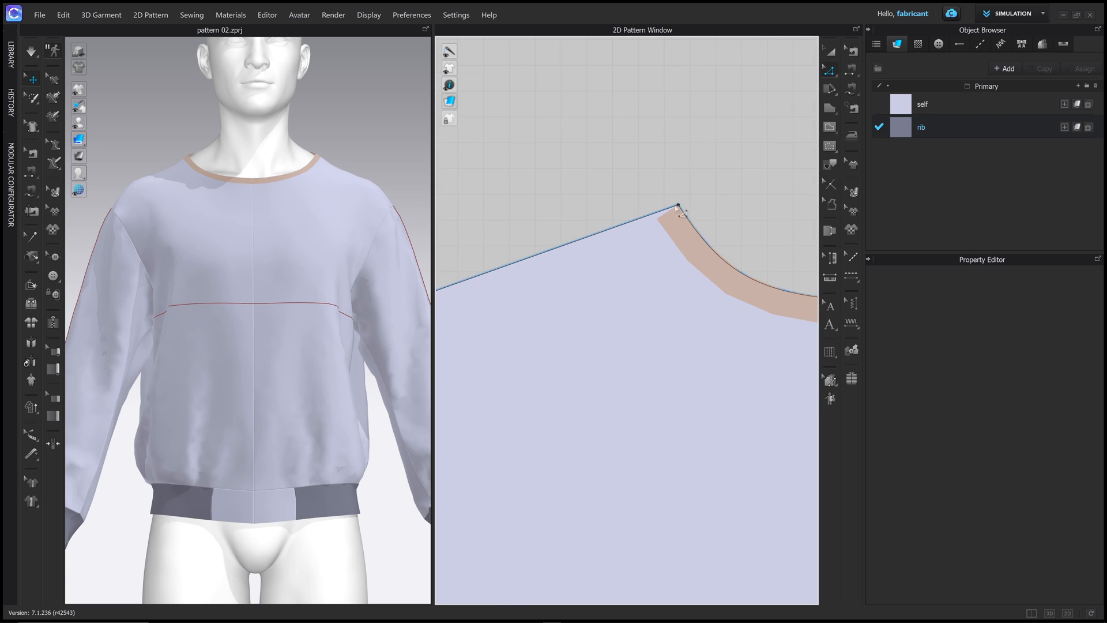
{"action": "scroll", "coordinate": [680, 206], "scroll_direction": "down", "scroll_amount": 4}
{"action": "left_click", "coordinate": [680, 205]}
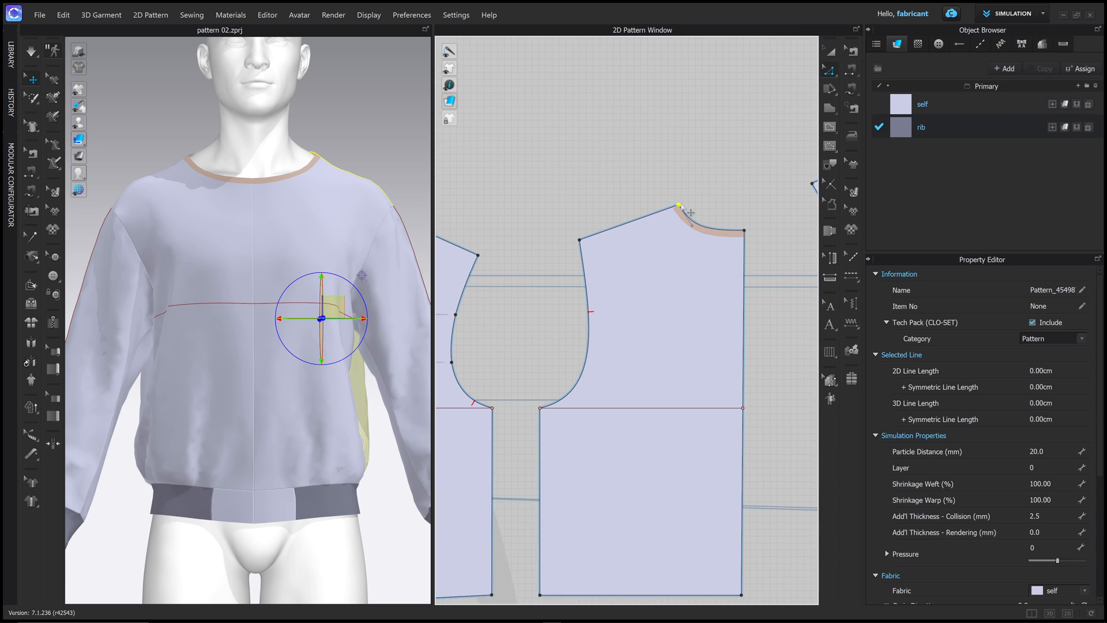
{"action": "scroll", "coordinate": [681, 206], "scroll_direction": "up", "scroll_amount": 3}
{"action": "left_click_drag", "start_coordinate": [681, 205], "coordinate": [695, 200]}
Step: Raise the centre-back neck point slightly and adjust the back neckline's curve handle near the shoulder
{"action": "middle_click_drag", "start_coordinate": [689, 213], "coordinate": [494, 189]}
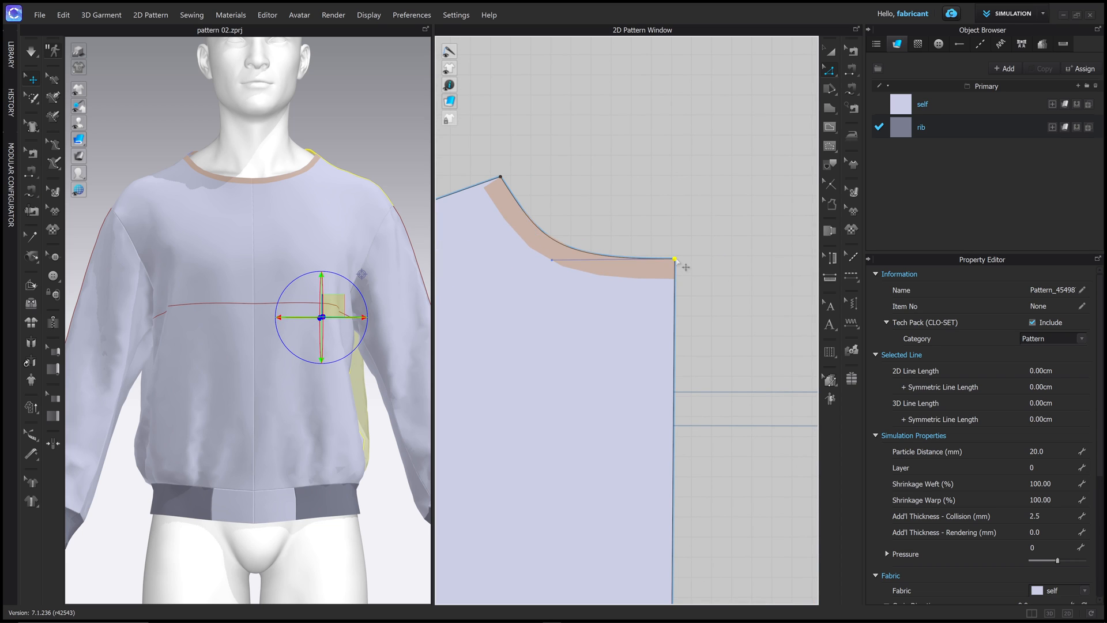
{"action": "mouse_move", "coordinate": [676, 261]}
{"action": "left_mouse_down"}
{"action": "mouse_move", "coordinate": [677, 239]}
{"action": "mouse_move", "coordinate": [683, 246]}
{"action": "left_mouse_up"}
{"action": "left_click_drag", "start_coordinate": [552, 241], "coordinate": [530, 229]}
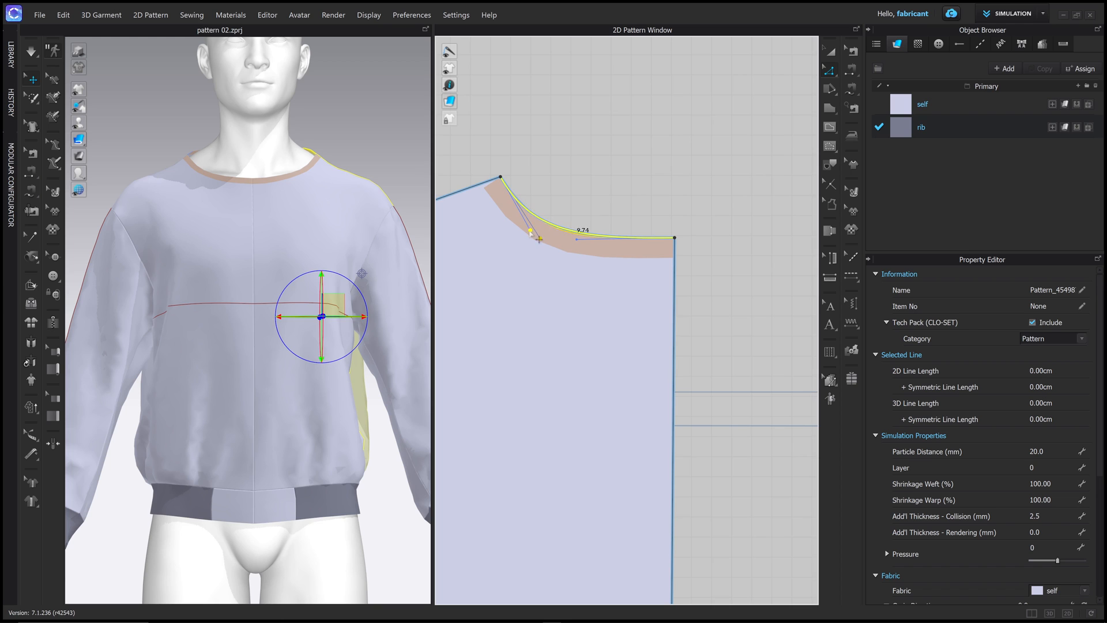
Step: Move the front neckline's shoulder point inward along the shoulder slope and shift its centre-front point outward and down
{"action": "scroll", "coordinate": [633, 217], "scroll_direction": "down", "scroll_amount": 5}
{"action": "scroll", "coordinate": [680, 198], "scroll_direction": "up", "scroll_amount": 8}
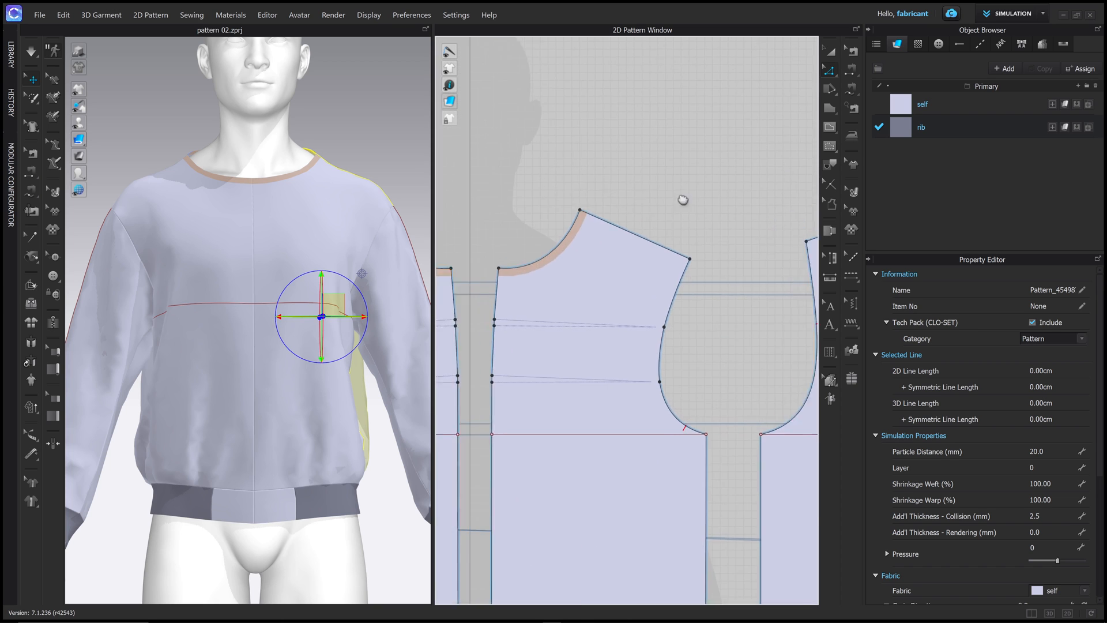
{"action": "left_click_drag", "start_coordinate": [673, 180], "coordinate": [654, 169]}
{"action": "middle_click_drag", "start_coordinate": [621, 287], "coordinate": [758, 193]}
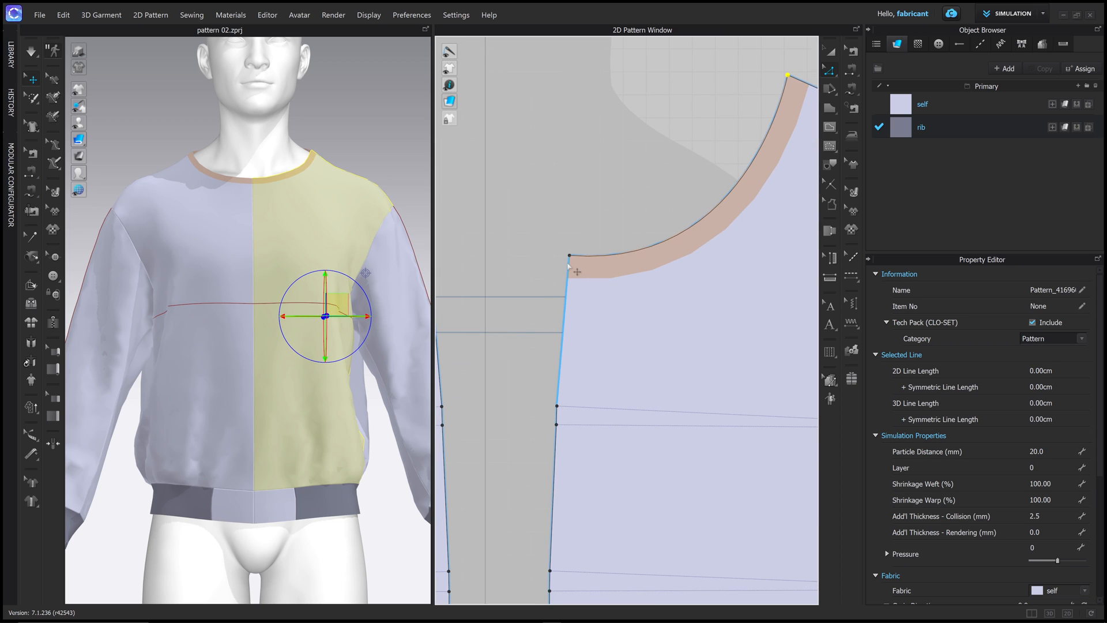
{"action": "left_click_drag", "start_coordinate": [570, 260], "coordinate": [562, 266]}
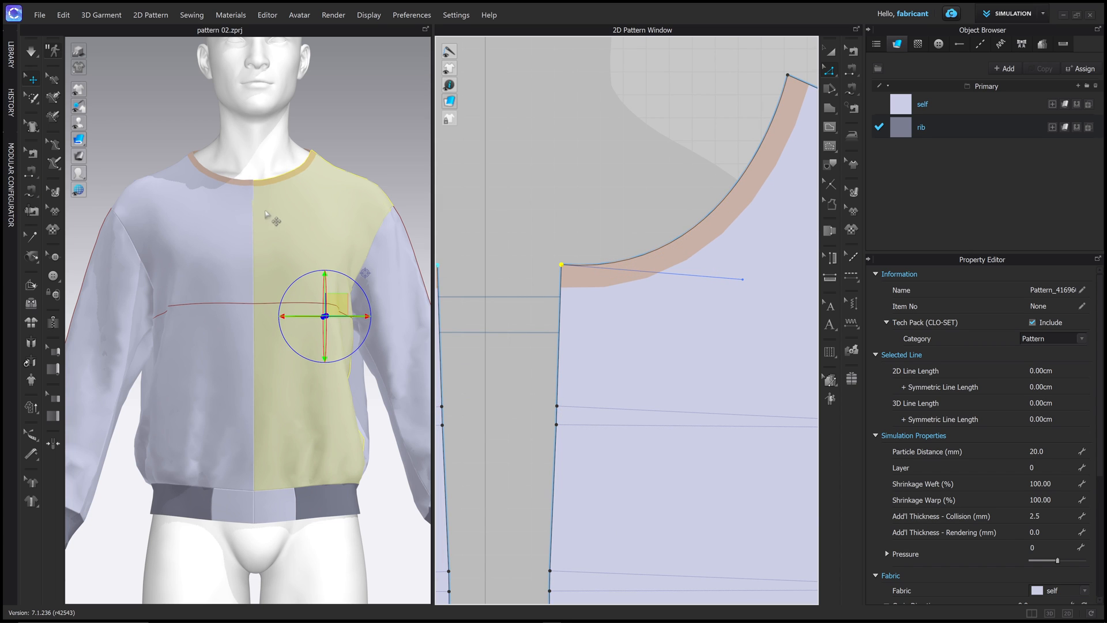
{"action": "right_click_drag", "start_coordinate": [251, 186], "coordinate": [262, 198]}
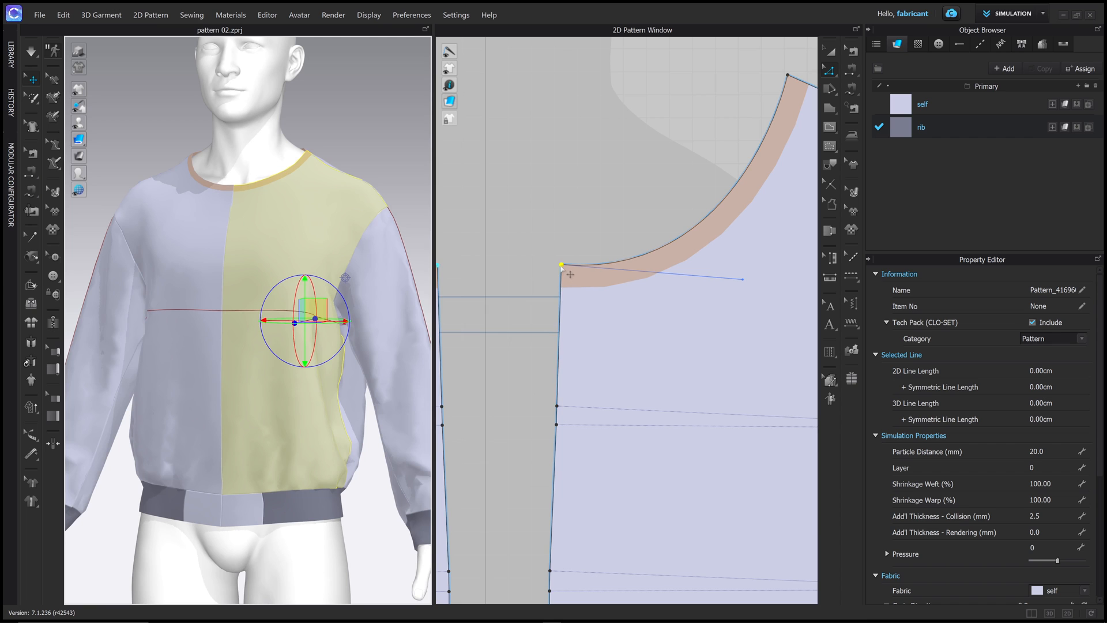
{"action": "left_click", "coordinate": [564, 249]}
Step: Simulate the garment to drape the reshaped front and back necklines on the avatar
{"action": "scroll", "coordinate": [568, 242], "scroll_direction": "down", "scroll_amount": 5}
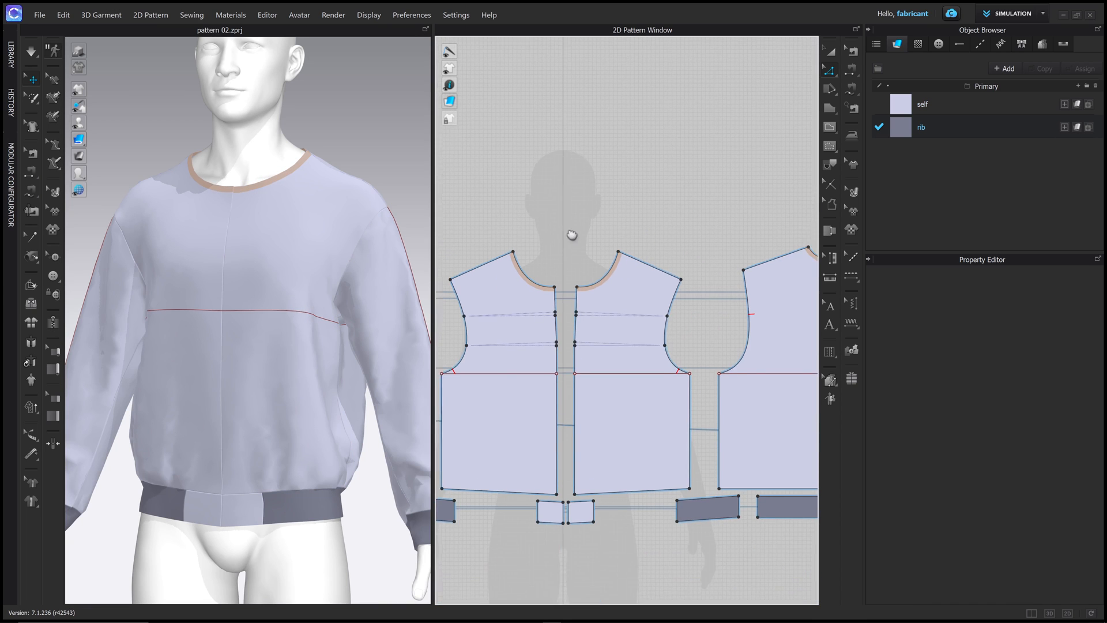
{"action": "middle_click_drag", "start_coordinate": [572, 236], "coordinate": [565, 211]}
{"action": "right_click_drag", "start_coordinate": [335, 216], "coordinate": [315, 205]}
{"action": "key", "text": "space"}
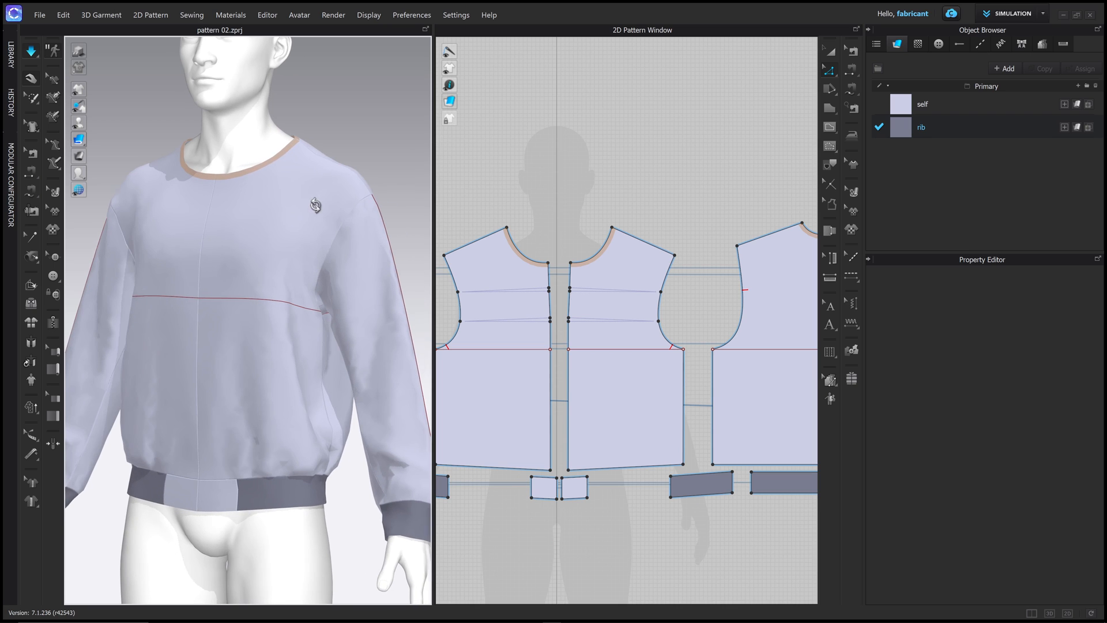
{"action": "scroll", "coordinate": [573, 295], "scroll_direction": "down", "scroll_amount": 1}
Step: Delete all baselines from the pattern pieces
{"action": "scroll", "coordinate": [589, 300], "scroll_direction": "up", "scroll_amount": 4}
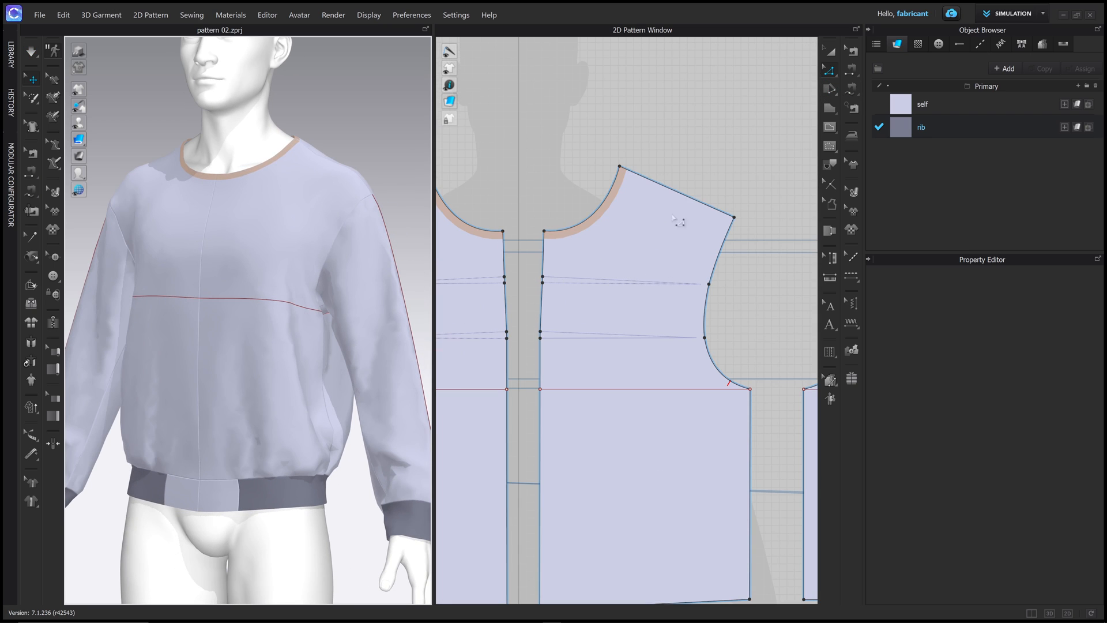
{"action": "right_click", "coordinate": [693, 119]}
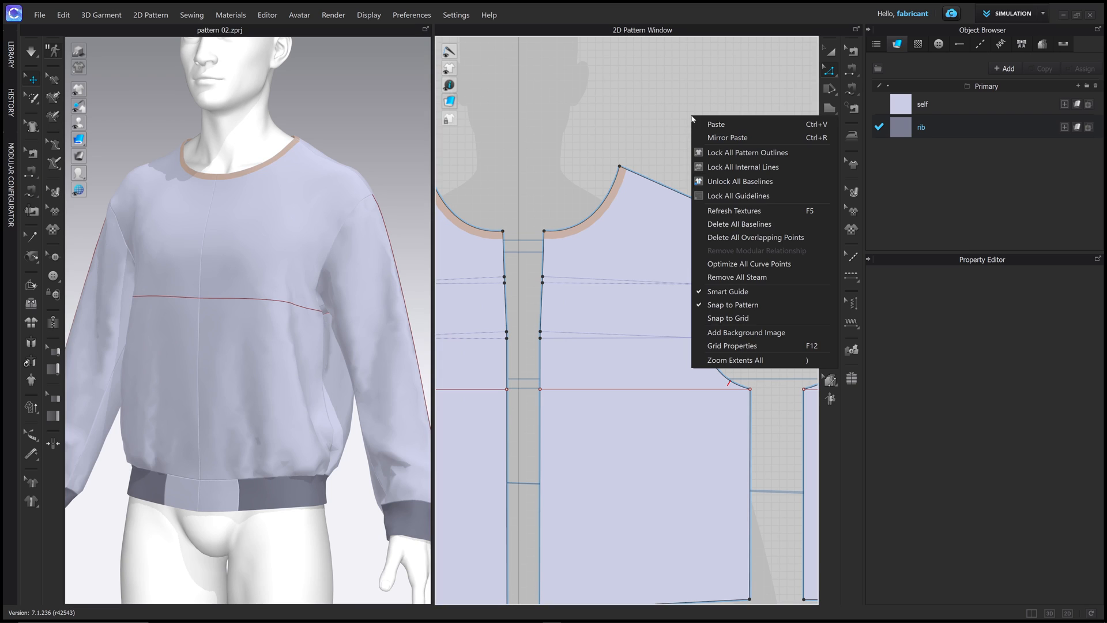
{"action": "left_click", "coordinate": [748, 229]}
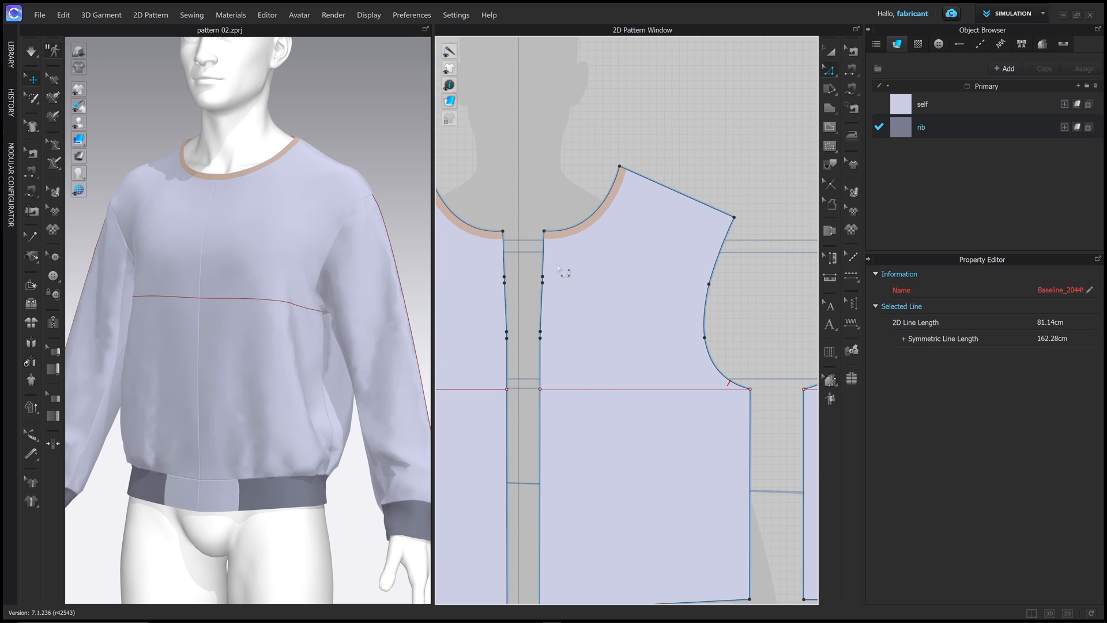
Step: Delete the three uppermost leftover points below the neckline on the centre-front edge of the front piece
{"action": "right_click_drag", "start_coordinate": [660, 325], "coordinate": [666, 291]}
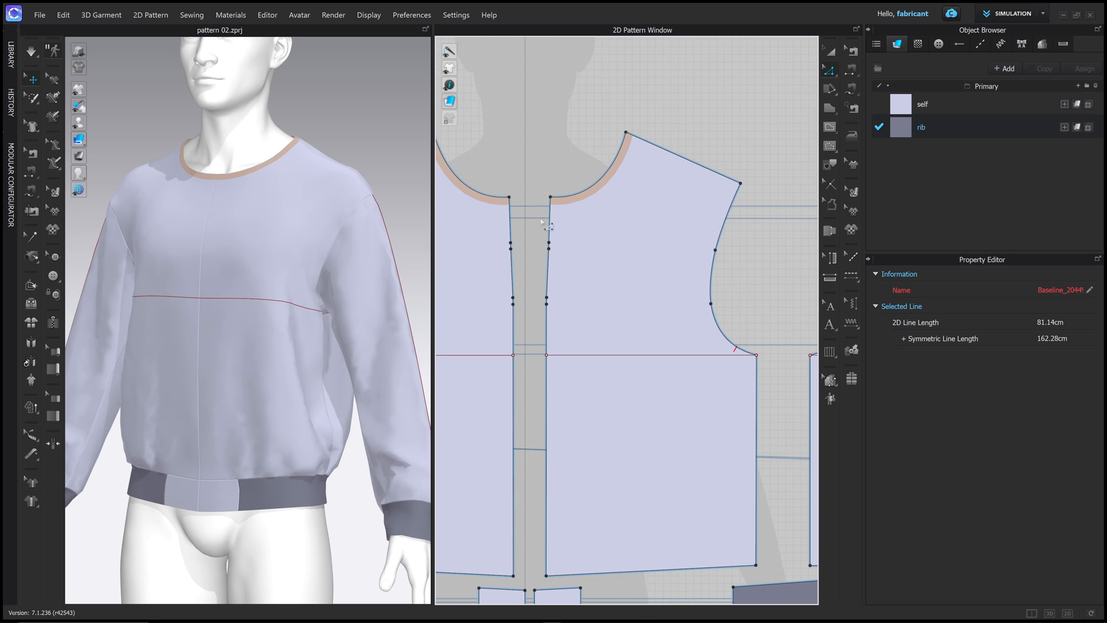
{"action": "scroll", "coordinate": [542, 223], "scroll_direction": "down", "scroll_amount": 3}
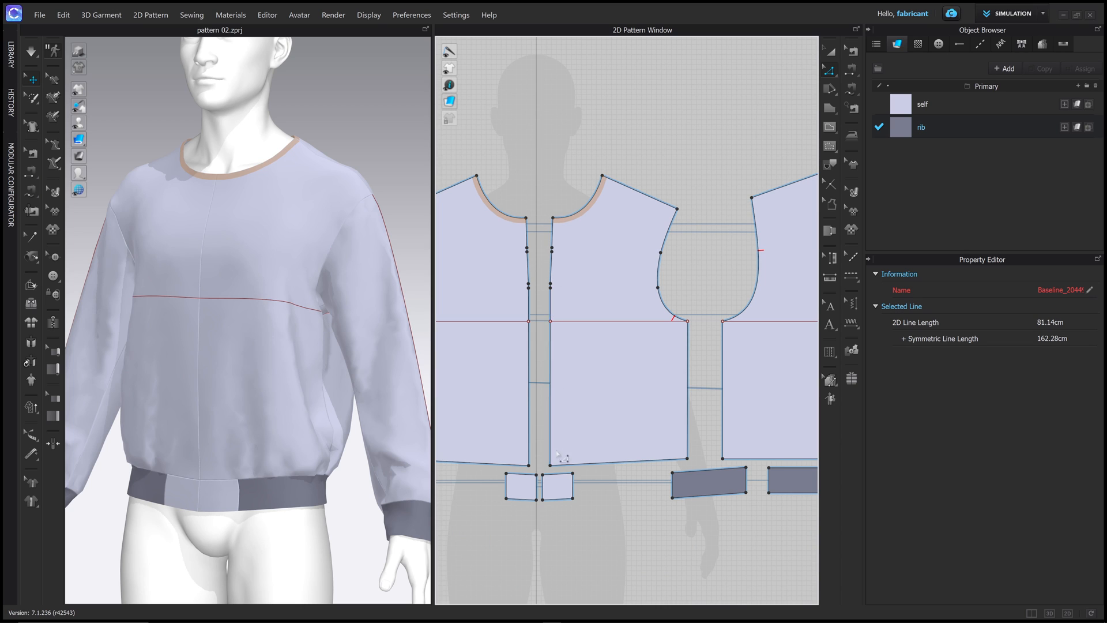
{"action": "scroll", "coordinate": [562, 272], "scroll_direction": "up", "scroll_amount": 5}
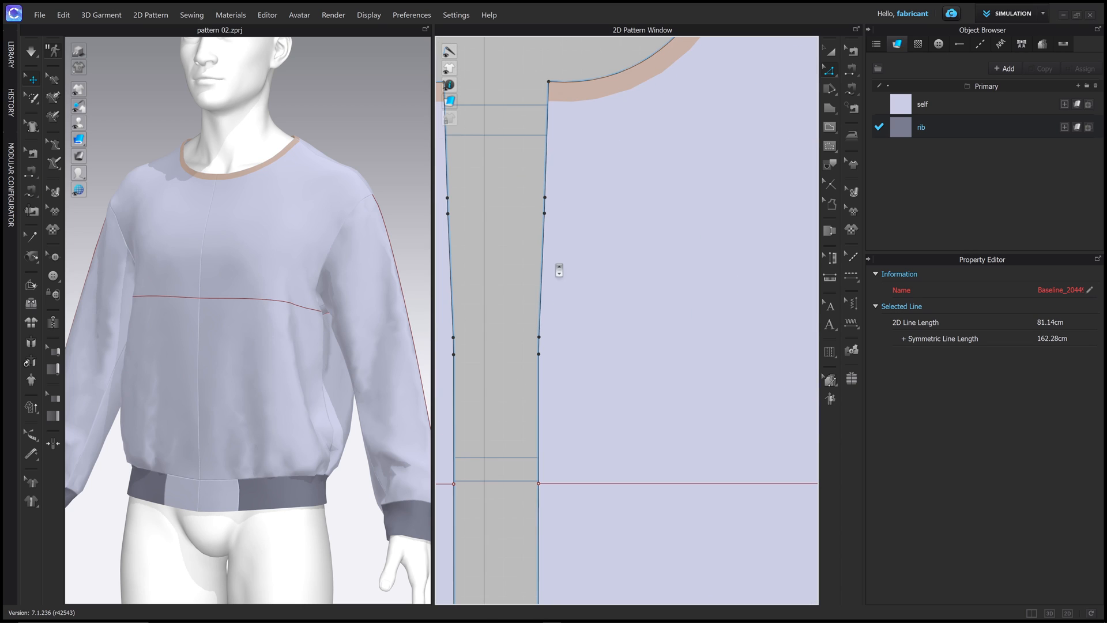
{"action": "left_click_drag", "start_coordinate": [496, 150], "coordinate": [665, 346]}
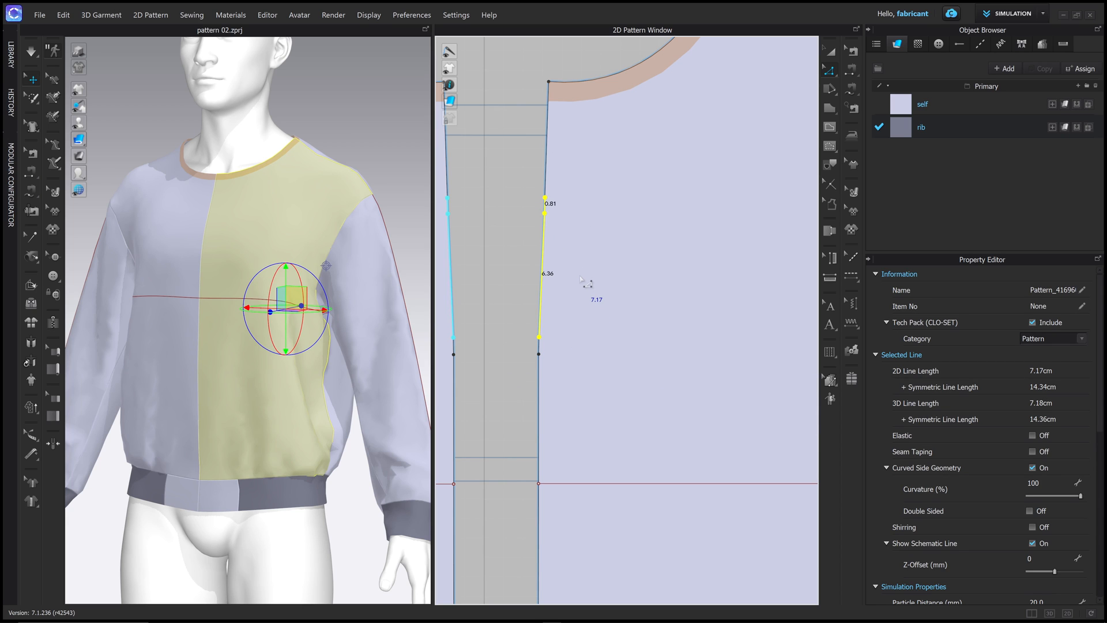
{"action": "key", "text": "Delete"}
{"action": "scroll", "coordinate": [598, 305], "scroll_direction": "down", "scroll_amount": 3}
{"action": "middle_click_drag", "start_coordinate": [598, 266], "coordinate": [528, 289]}
{"action": "scroll", "coordinate": [528, 289], "scroll_direction": "down", "scroll_amount": 4}
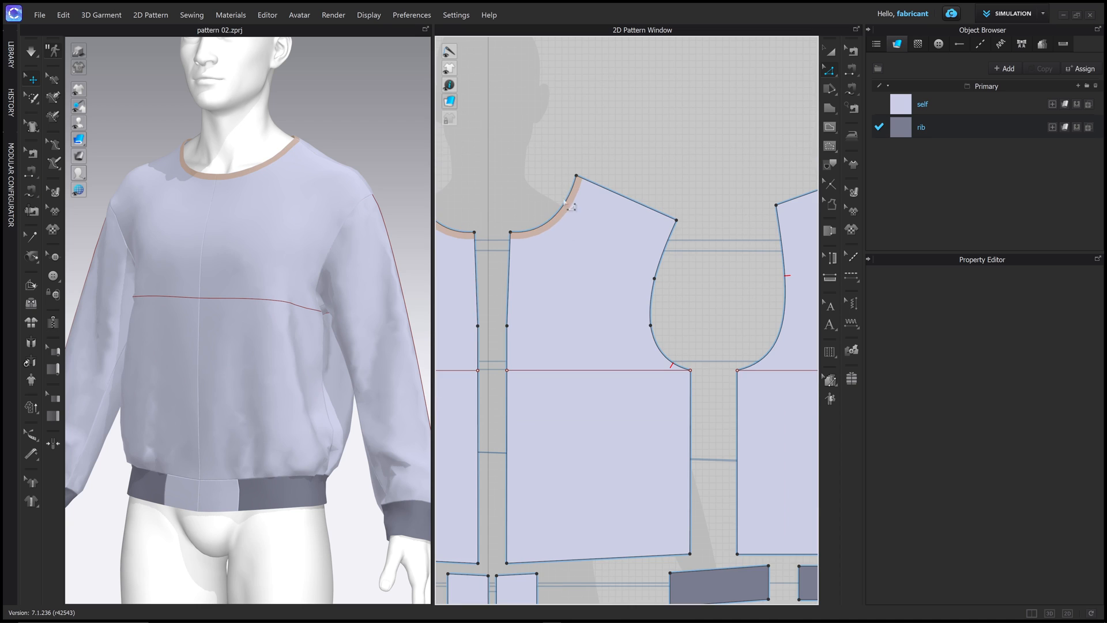
Step: Shift the front piece's neckline, shoulder and armhole edges together about 0.52 cm toward centre front so the centre-front edge is vertical
{"action": "left_click", "coordinate": [568, 208]}
{"action": "left_click", "coordinate": [625, 200], "text": "shift"}
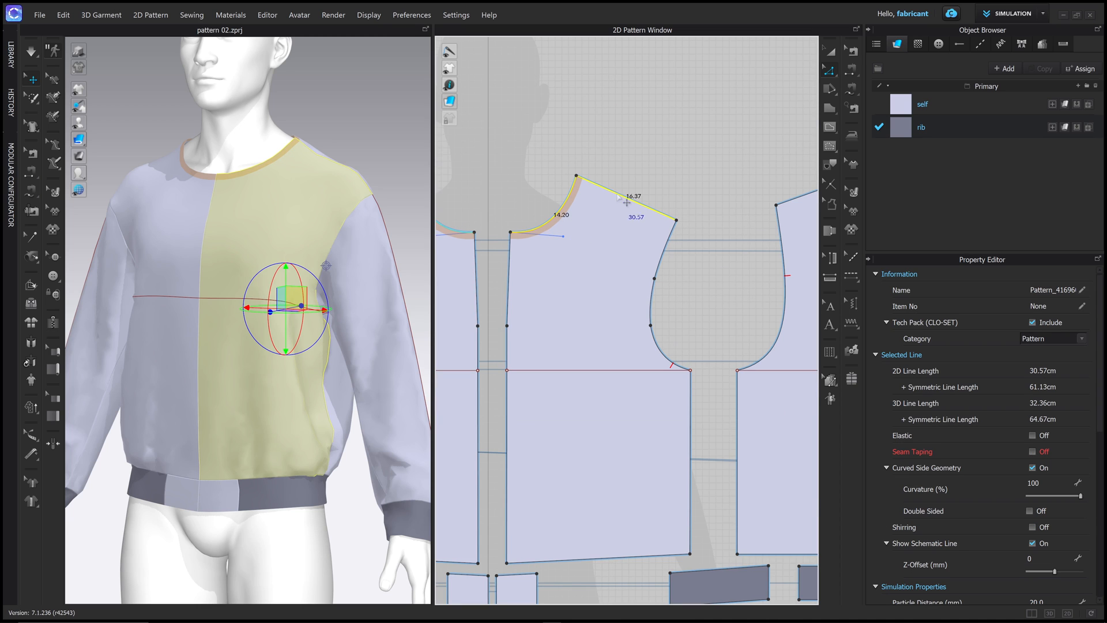
{"action": "left_click", "coordinate": [669, 247], "text": "shift"}
{"action": "left_click", "coordinate": [651, 308], "text": "shift"}
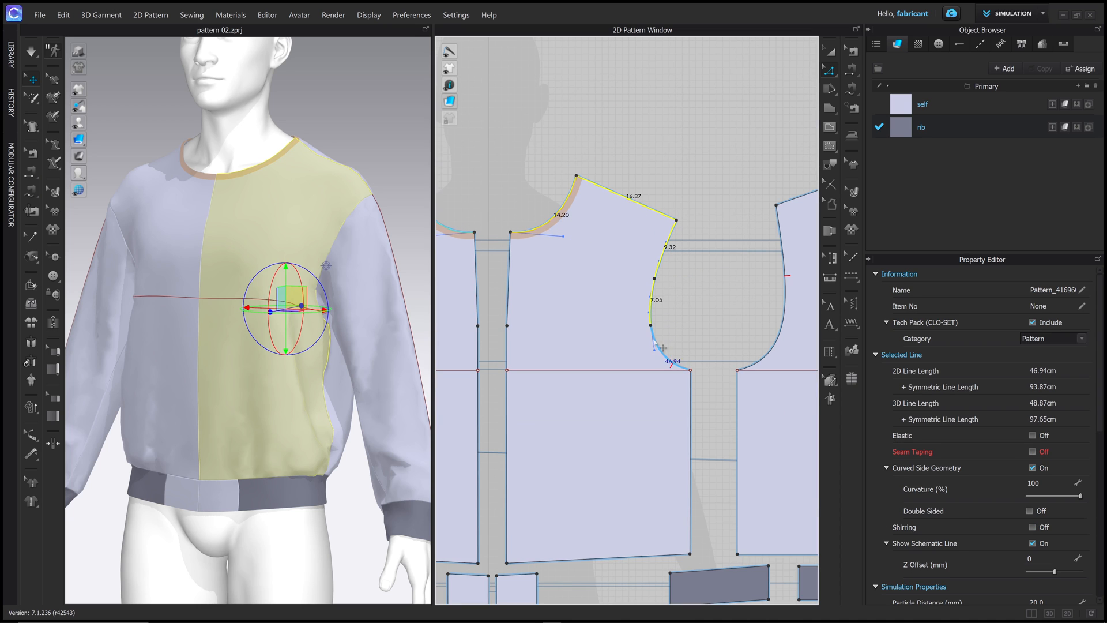
{"action": "left_click", "coordinate": [666, 353], "text": "shift"}
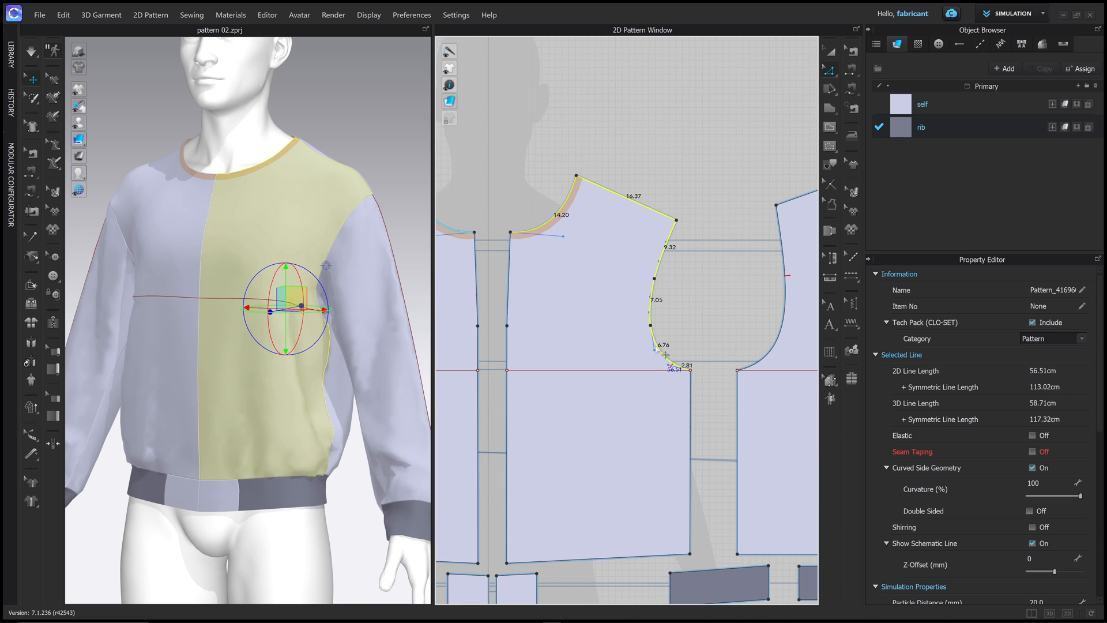
{"action": "left_click_drag", "start_coordinate": [617, 197], "coordinate": [615, 196]}
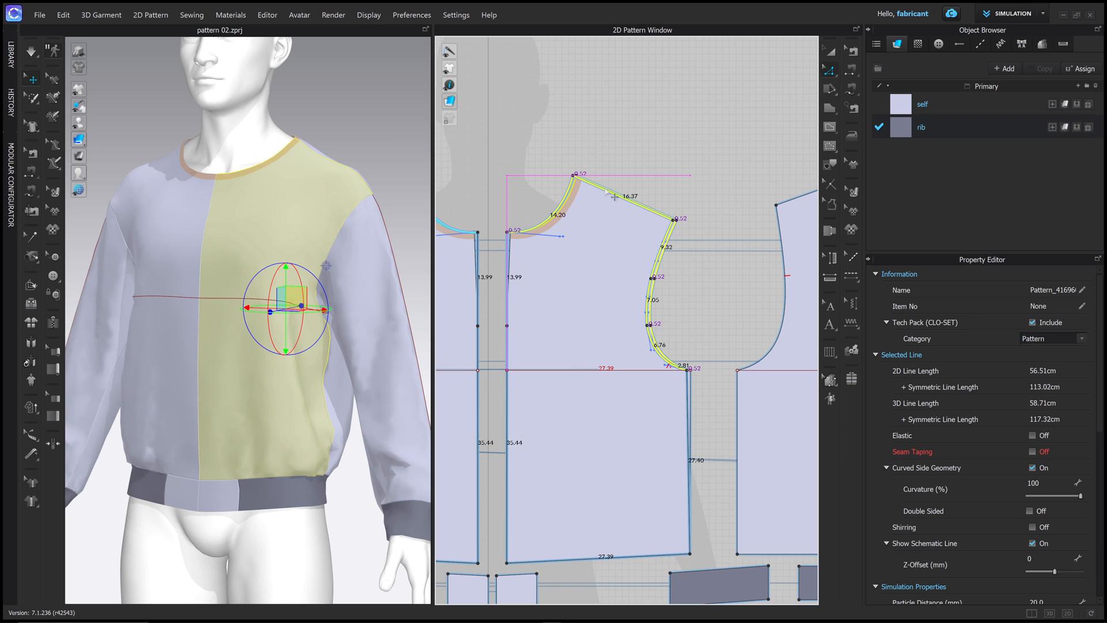
{"action": "left_click_drag", "start_coordinate": [615, 197], "coordinate": [615, 197]}
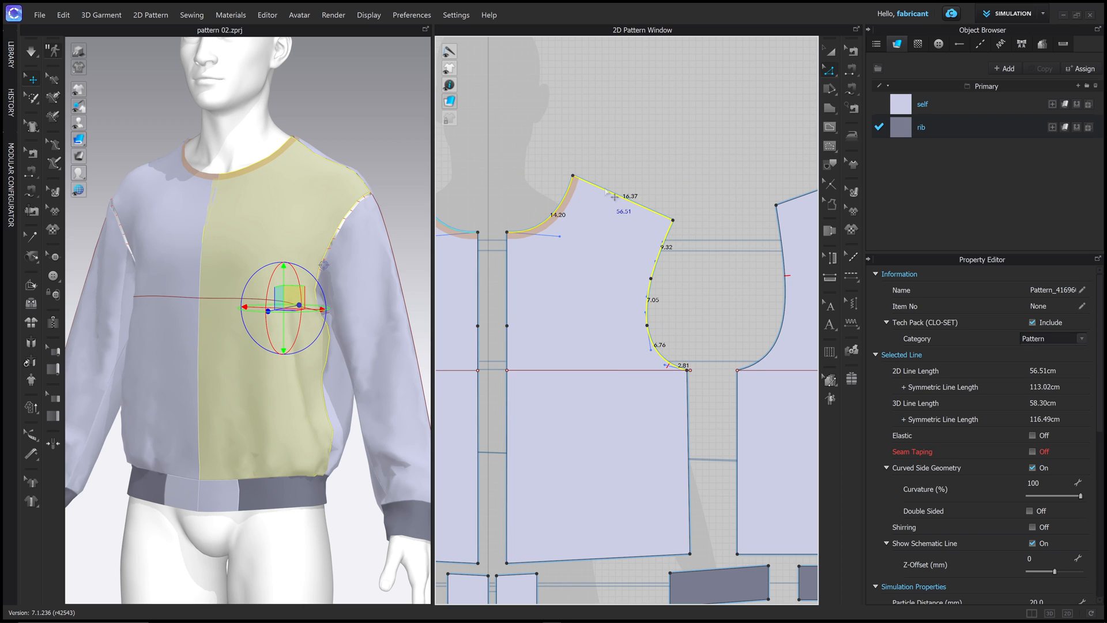
{"action": "scroll", "coordinate": [616, 196], "scroll_direction": "down", "scroll_amount": 3}
{"action": "scroll", "coordinate": [635, 194], "scroll_direction": "up", "scroll_amount": 6}
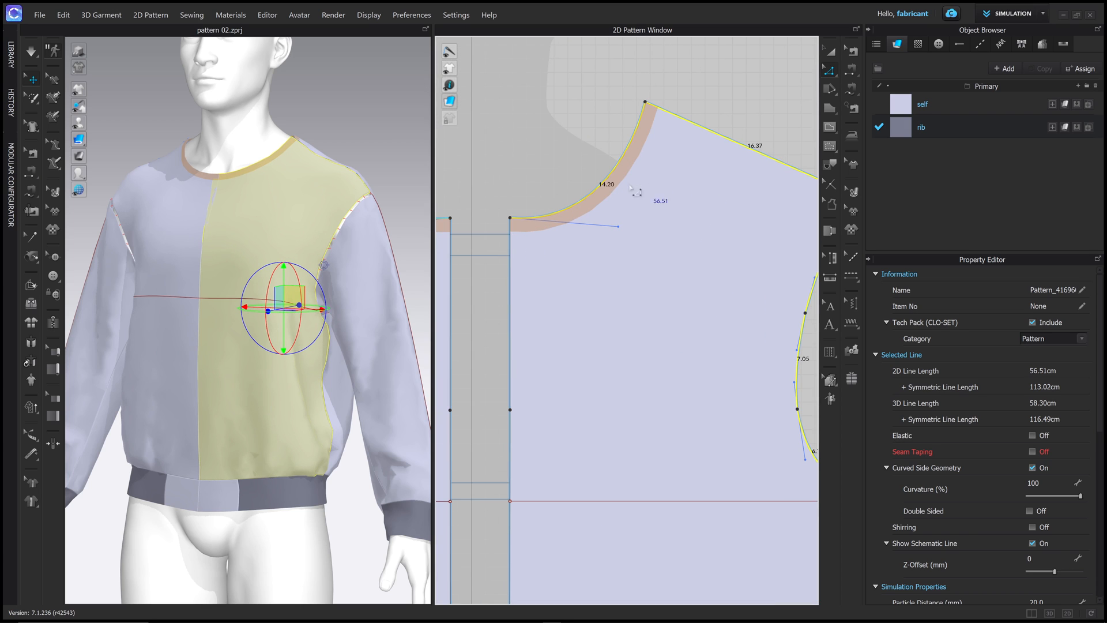
{"action": "scroll", "coordinate": [520, 239], "scroll_direction": "up", "scroll_amount": 2}
{"action": "scroll", "coordinate": [548, 300], "scroll_direction": "down", "scroll_amount": 5}
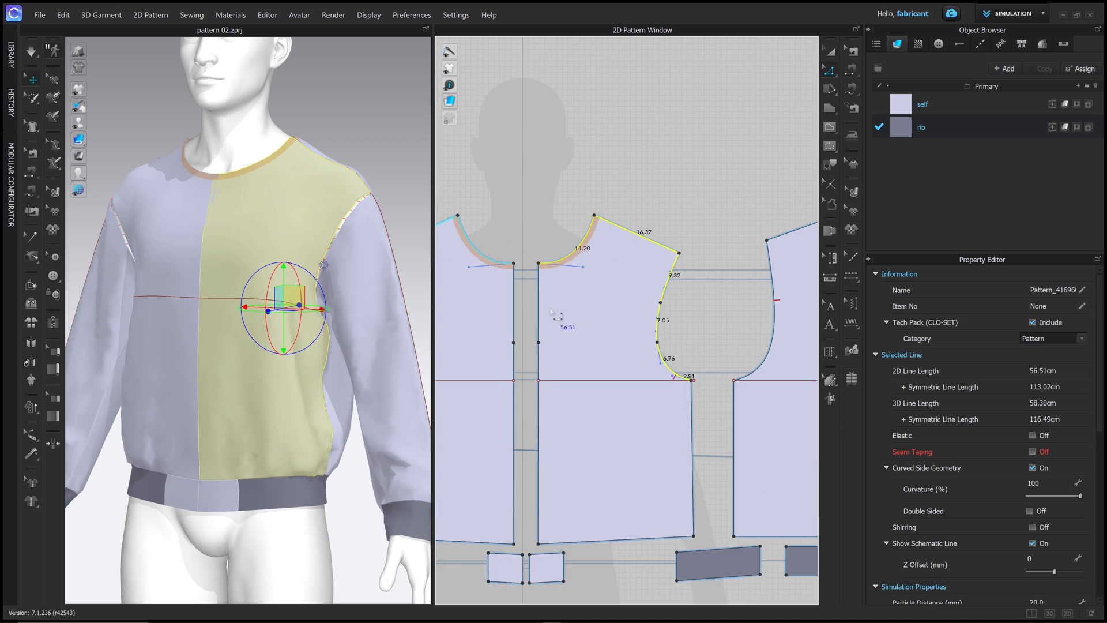
{"action": "scroll", "coordinate": [552, 313], "scroll_direction": "down", "scroll_amount": 1}
{"action": "left_click", "coordinate": [546, 287]}
{"action": "left_click", "coordinate": [577, 306]}
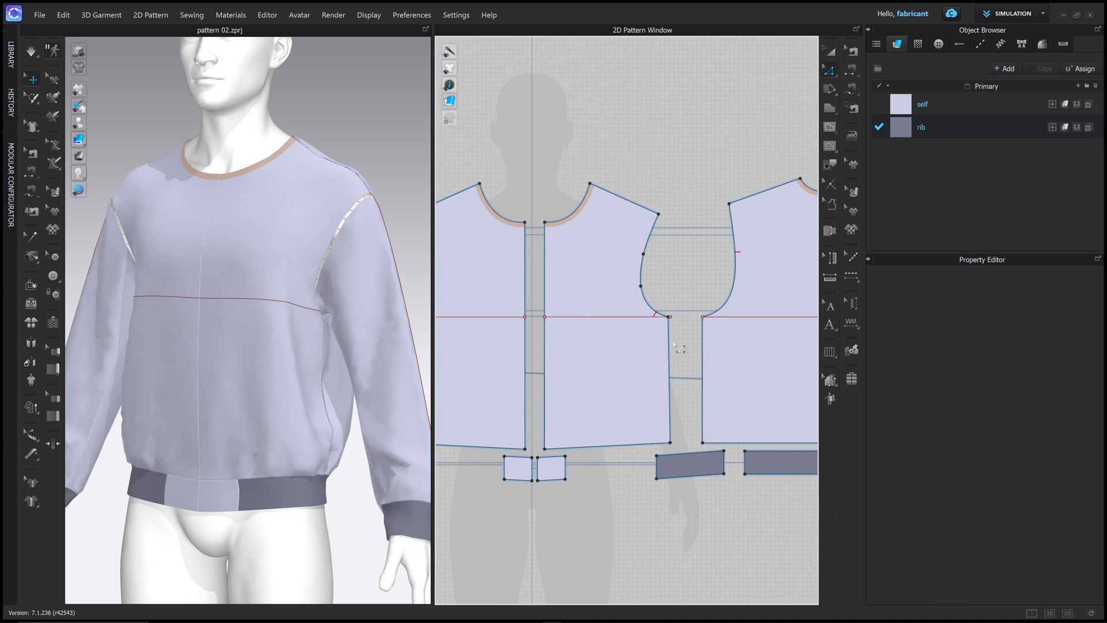
Step: Move the outer end of the front piece's horizontal chest line inward onto the underarm corner
{"action": "scroll", "coordinate": [673, 341], "scroll_direction": "up", "scroll_amount": 3}
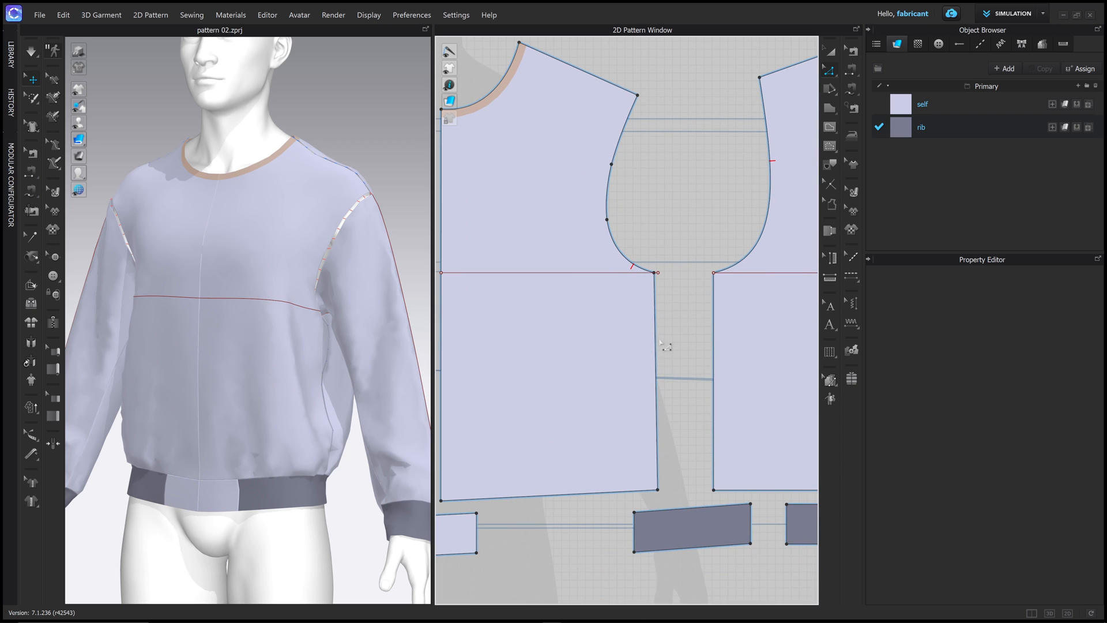
{"action": "scroll", "coordinate": [656, 276], "scroll_direction": "up", "scroll_amount": 4}
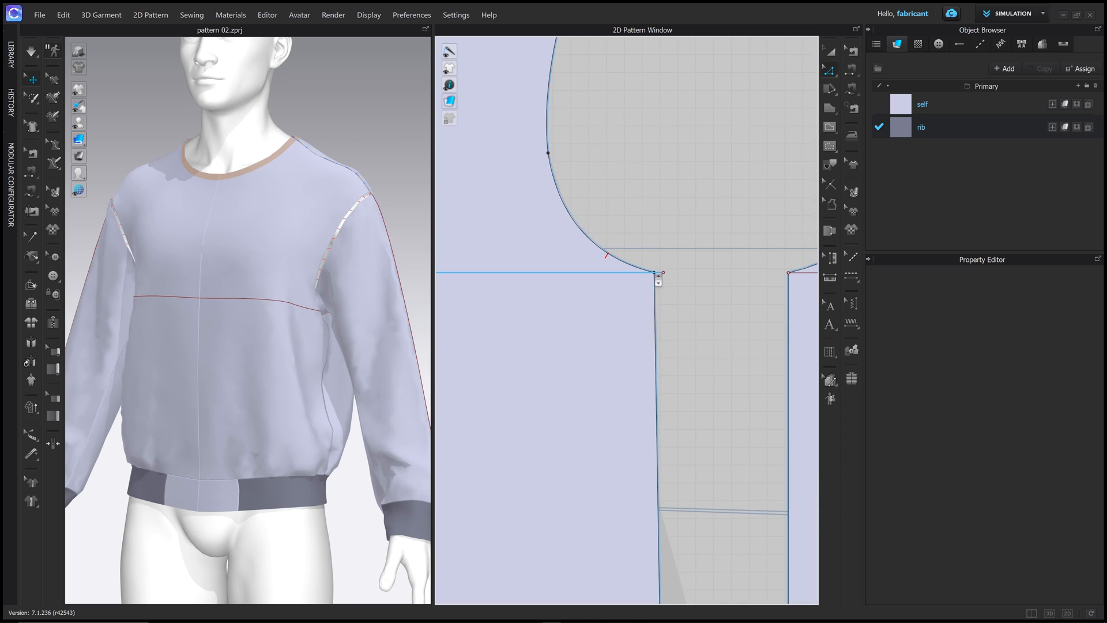
{"action": "scroll", "coordinate": [656, 277], "scroll_direction": "down", "scroll_amount": 1}
{"action": "left_click", "coordinate": [656, 276]}
{"action": "scroll", "coordinate": [656, 277], "scroll_direction": "up", "scroll_amount": 2}
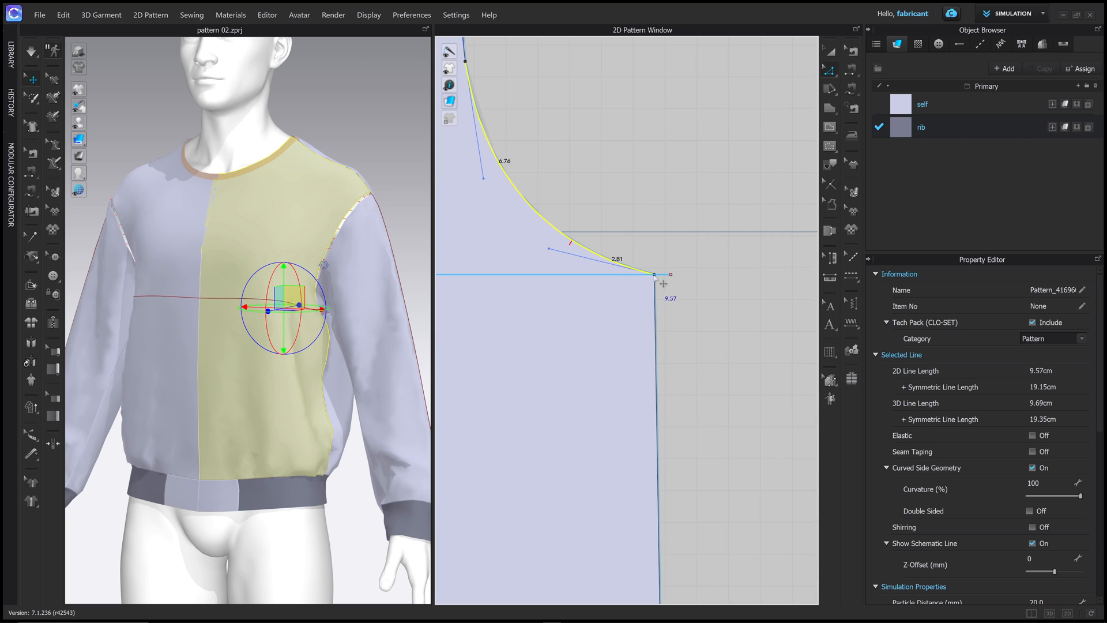
{"action": "scroll", "coordinate": [655, 277], "scroll_direction": "up", "scroll_amount": 2}
{"action": "left_click_drag", "start_coordinate": [692, 275], "coordinate": [655, 275]}
{"action": "left_click", "coordinate": [682, 307]}
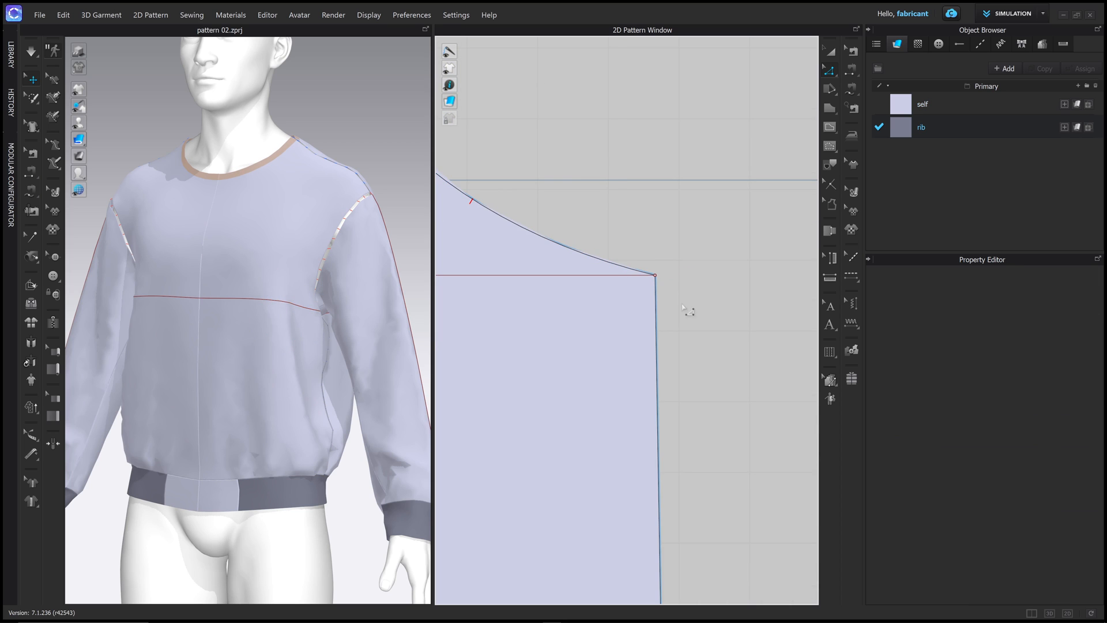
Step: Move the front underarm corner outward to straighten the side seam and adjust the curve handles of the lower armhole
{"action": "left_click", "coordinate": [658, 278]}
{"action": "scroll", "coordinate": [658, 280], "scroll_direction": "down", "scroll_amount": 3}
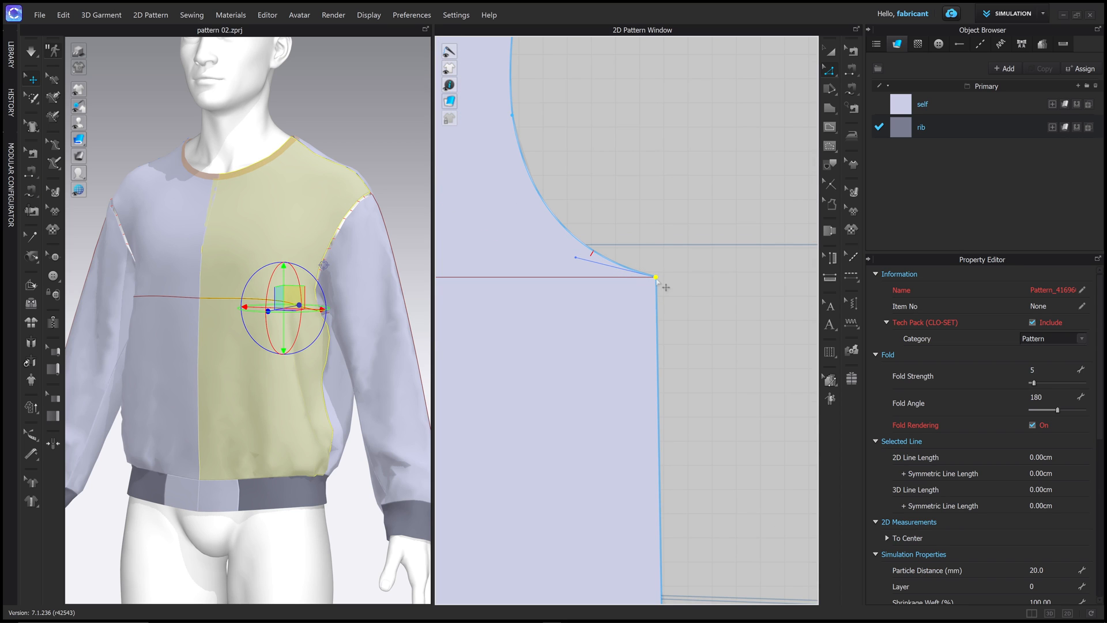
{"action": "left_click_drag", "start_coordinate": [658, 278], "coordinate": [667, 282]}
{"action": "left_click_drag", "start_coordinate": [587, 257], "coordinate": [585, 250]}
{"action": "middle_click_drag", "start_coordinate": [558, 121], "coordinate": [618, 262]}
{"action": "left_click_drag", "start_coordinate": [573, 258], "coordinate": [577, 257]}
{"action": "scroll", "coordinate": [599, 256], "scroll_direction": "down", "scroll_amount": 7}
{"action": "middle_click_drag", "start_coordinate": [663, 250], "coordinate": [663, 228]}
{"action": "left_click", "coordinate": [658, 234]}
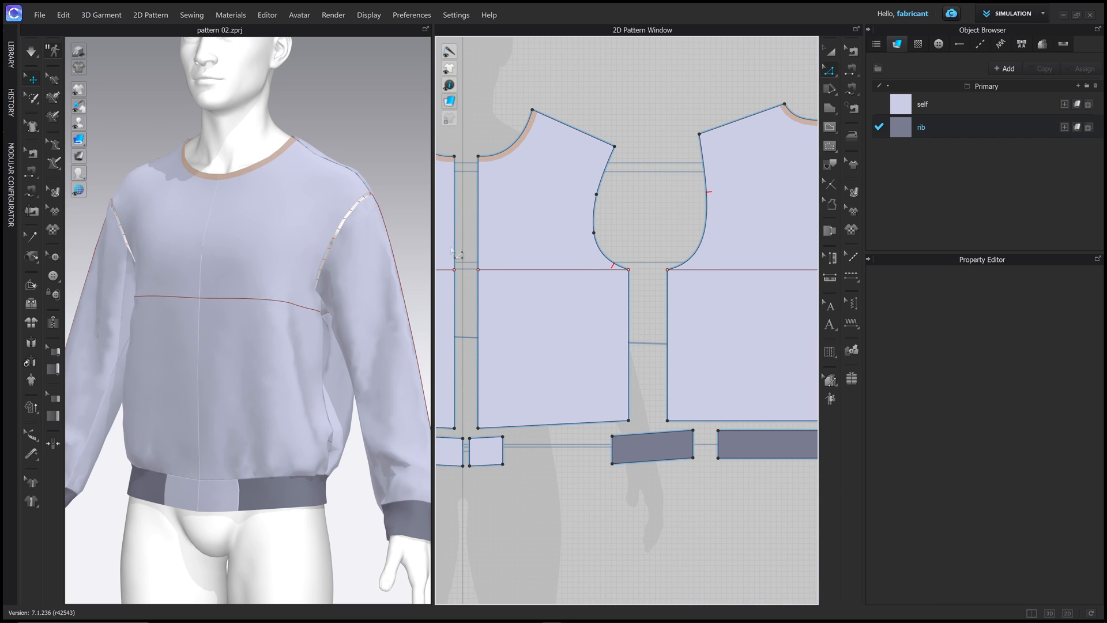
Step: Simulate the garment to close the armhole seams and tug the front into place on the avatar
{"action": "right_click_drag", "start_coordinate": [366, 212], "coordinate": [386, 208]}
{"action": "scroll", "coordinate": [381, 205], "scroll_direction": "down", "scroll_amount": 3}
{"action": "scroll", "coordinate": [381, 205], "scroll_direction": "down", "scroll_amount": 2}
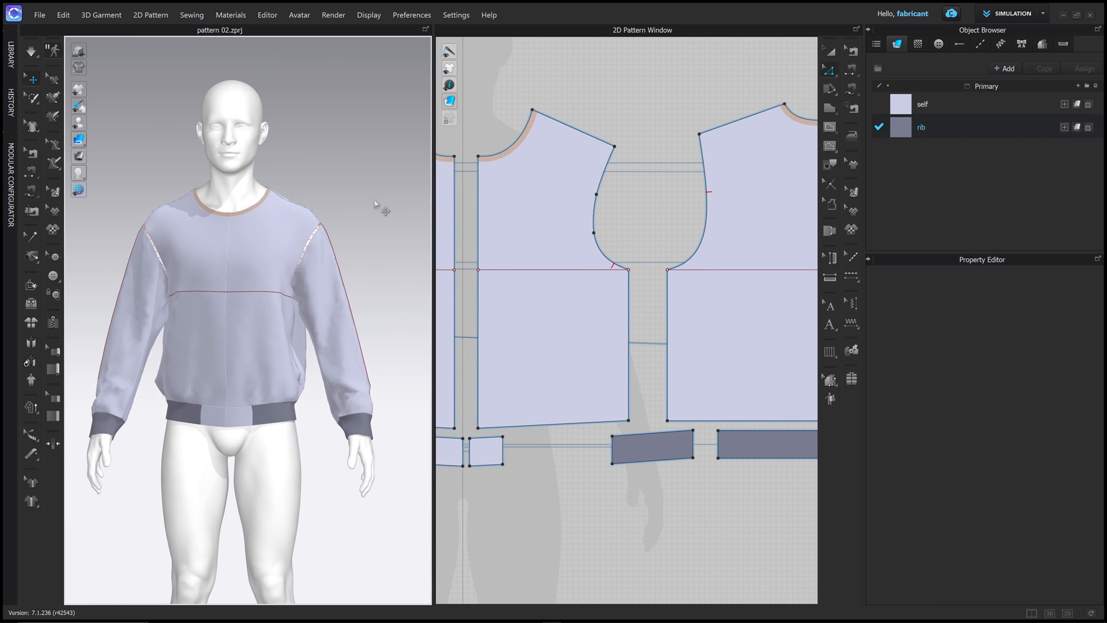
{"action": "key", "text": "space"}
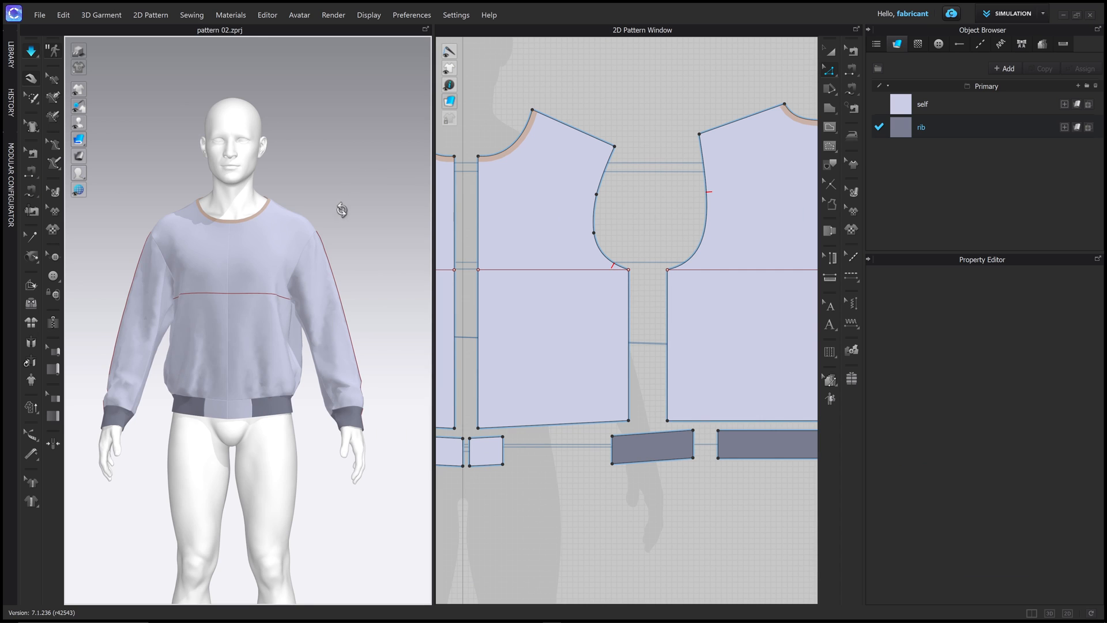
{"action": "scroll", "coordinate": [346, 167], "scroll_direction": "up", "scroll_amount": 2}
{"action": "left_click", "coordinate": [223, 187]}
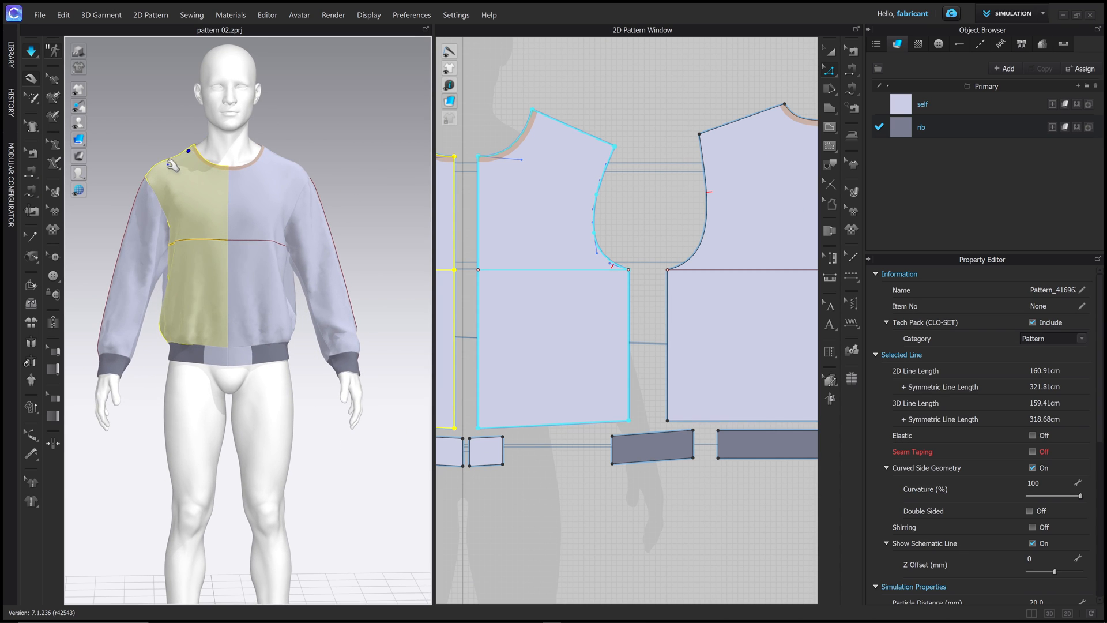
{"action": "left_click", "coordinate": [281, 157]}
{"action": "right_click_drag", "start_coordinate": [281, 156], "coordinate": [324, 194]}
{"action": "left_click", "coordinate": [316, 149]}
{"action": "left_click", "coordinate": [345, 144]}
{"action": "left_click", "coordinate": [304, 188]}
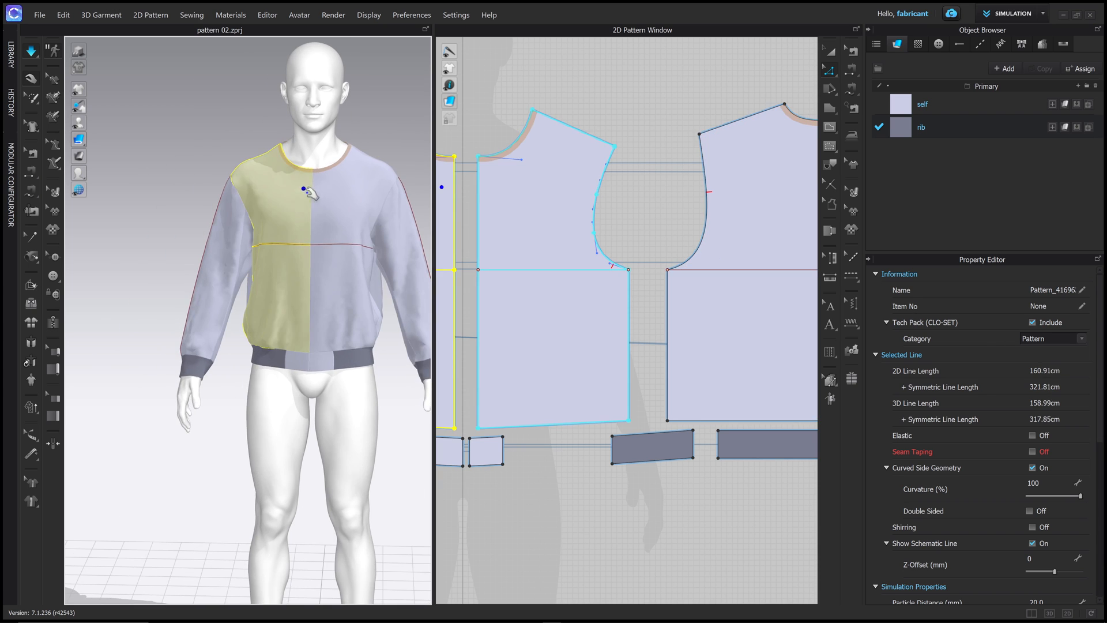
Step: Display the line lengths on all pattern pieces in the 2D window
{"action": "middle_click_drag", "start_coordinate": [330, 192], "coordinate": [315, 181]}
{"action": "scroll", "coordinate": [671, 221], "scroll_direction": "down", "scroll_amount": 4}
{"action": "scroll", "coordinate": [672, 221], "scroll_direction": "down", "scroll_amount": 3}
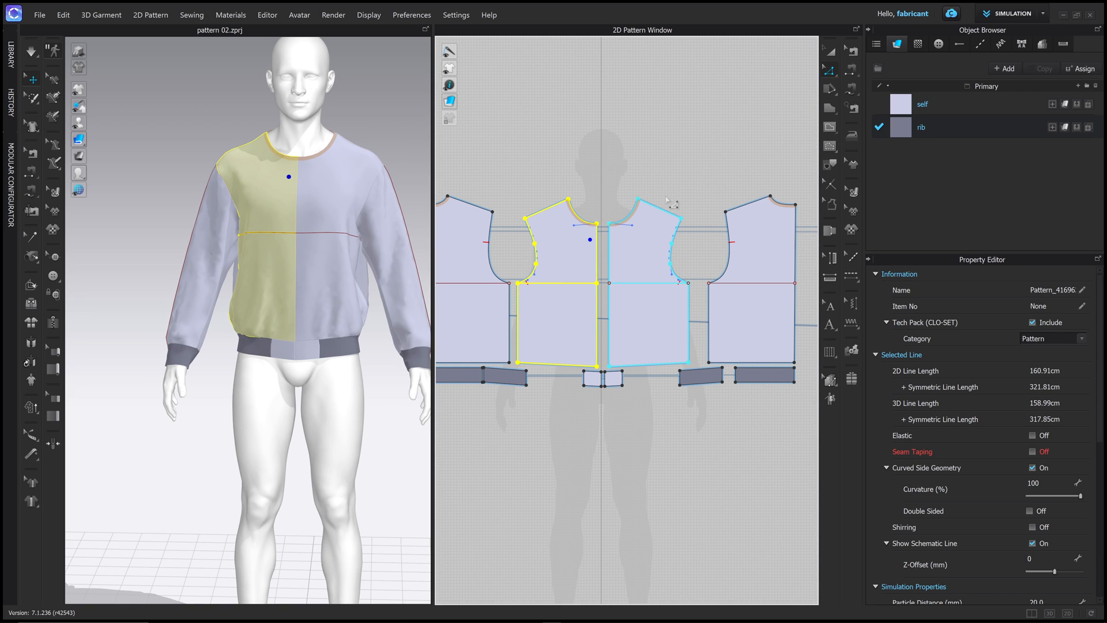
{"action": "key", "text": "shift+z"}
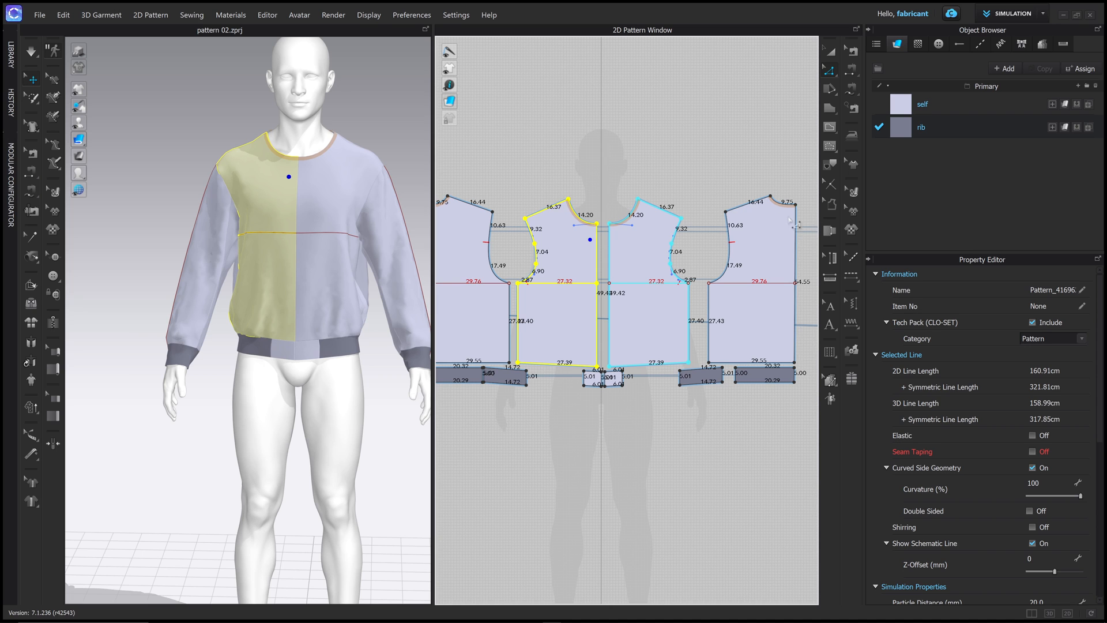
{"action": "scroll", "coordinate": [621, 202], "scroll_direction": "up", "scroll_amount": 4}
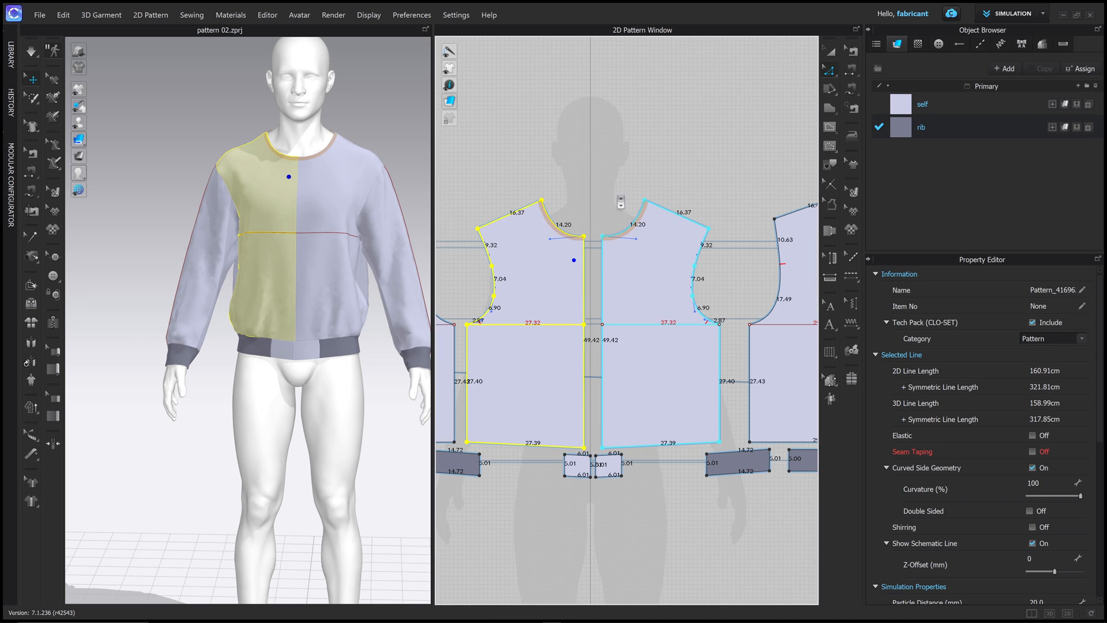
{"action": "scroll", "coordinate": [593, 197], "scroll_direction": "down", "scroll_amount": 3}
{"action": "middle_click_drag", "start_coordinate": [584, 188], "coordinate": [681, 197]}
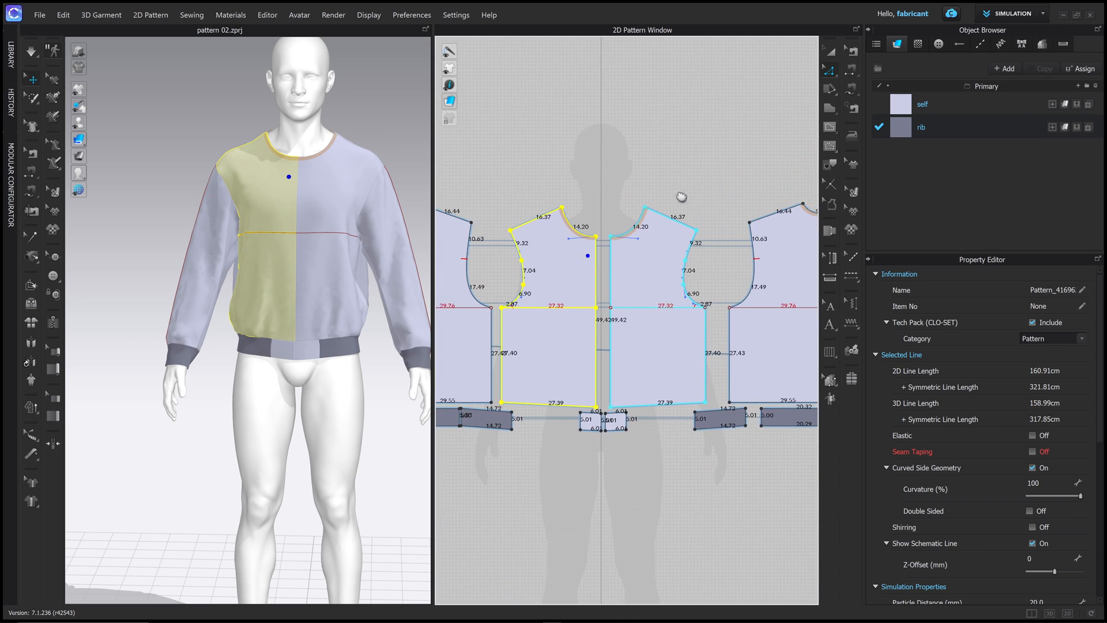
{"action": "middle_click_drag", "start_coordinate": [606, 182], "coordinate": [613, 195]}
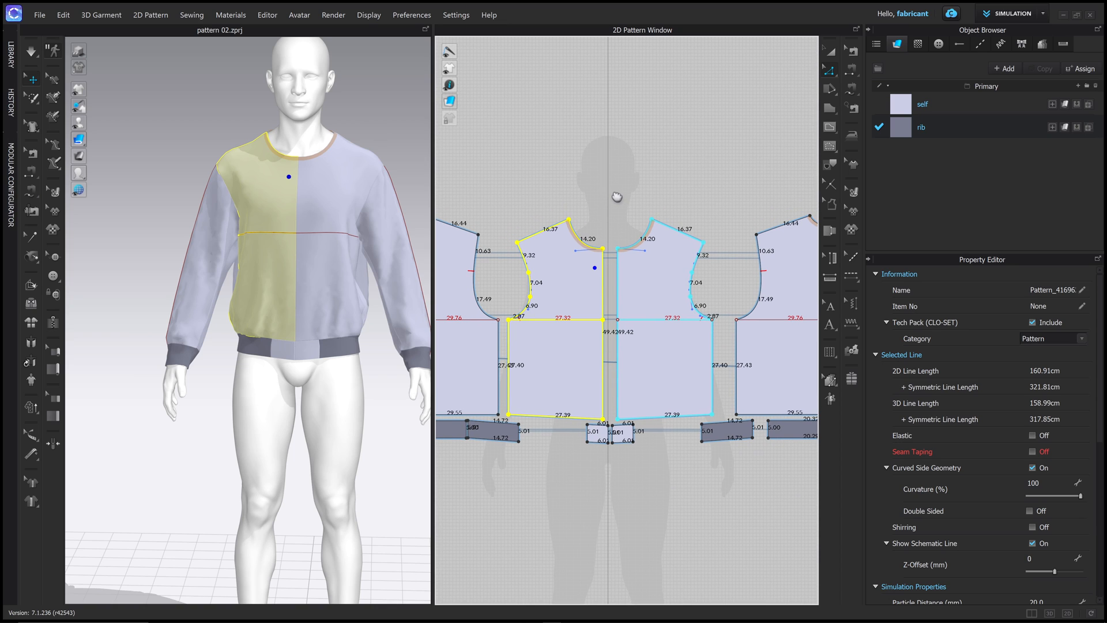
Step: Create a rib rectangle 14.20 cm wide and 5 cm high above the front neckline with the Rectangle tool
{"action": "left_click", "coordinate": [830, 109]}
{"action": "left_click", "coordinate": [835, 115]}
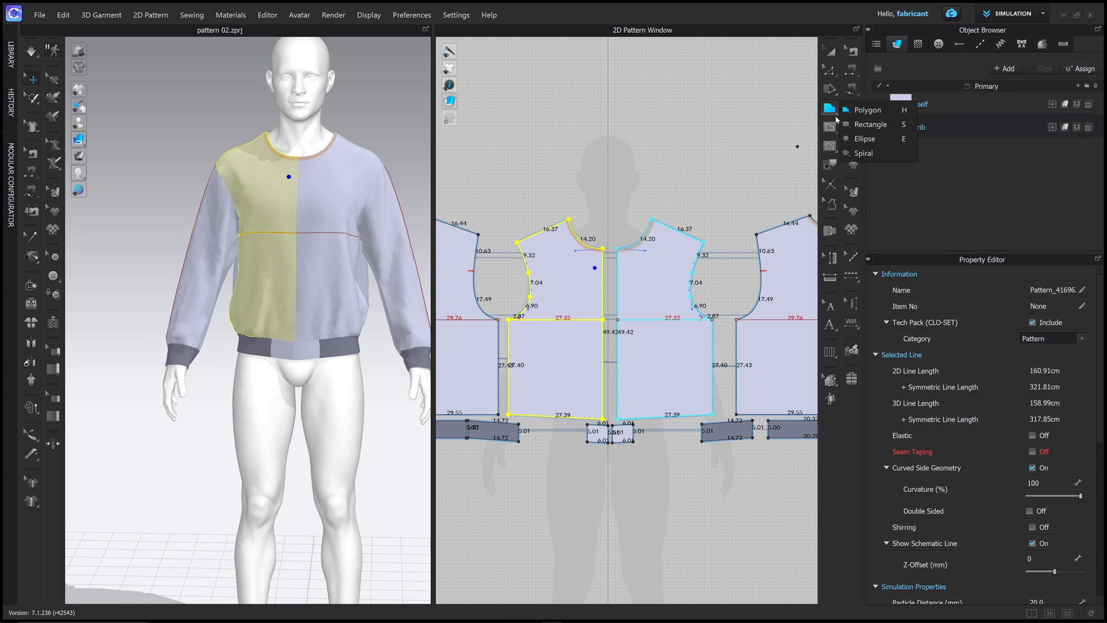
{"action": "left_click", "coordinate": [871, 125]}
{"action": "scroll", "coordinate": [597, 199], "scroll_direction": "down", "scroll_amount": 2}
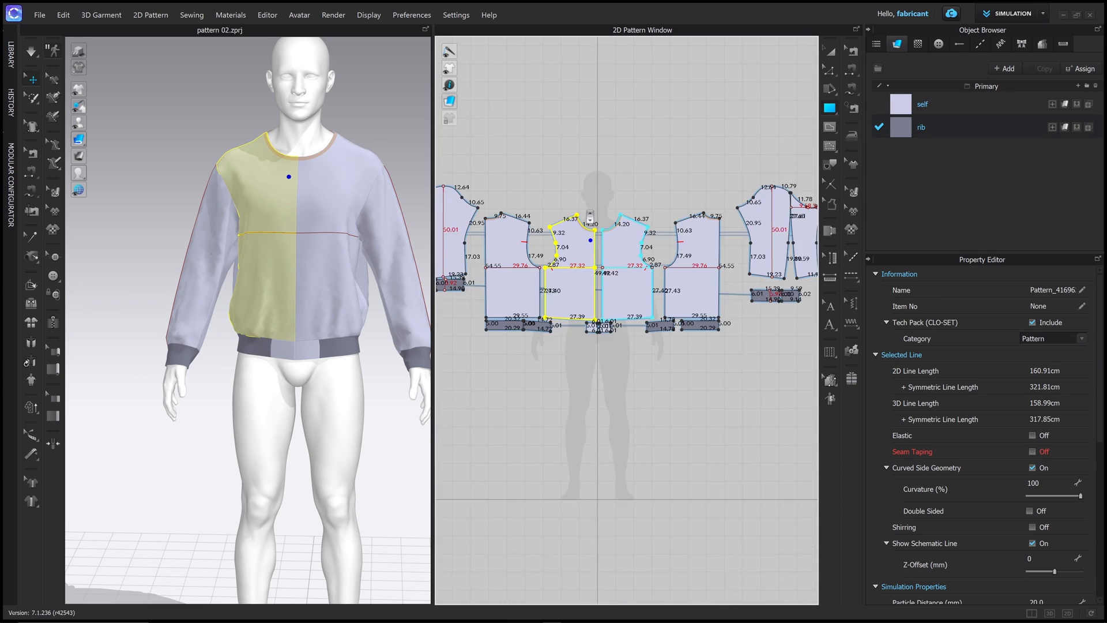
{"action": "scroll", "coordinate": [583, 196], "scroll_direction": "up", "scroll_amount": 6}
{"action": "left_click", "coordinate": [580, 193]}
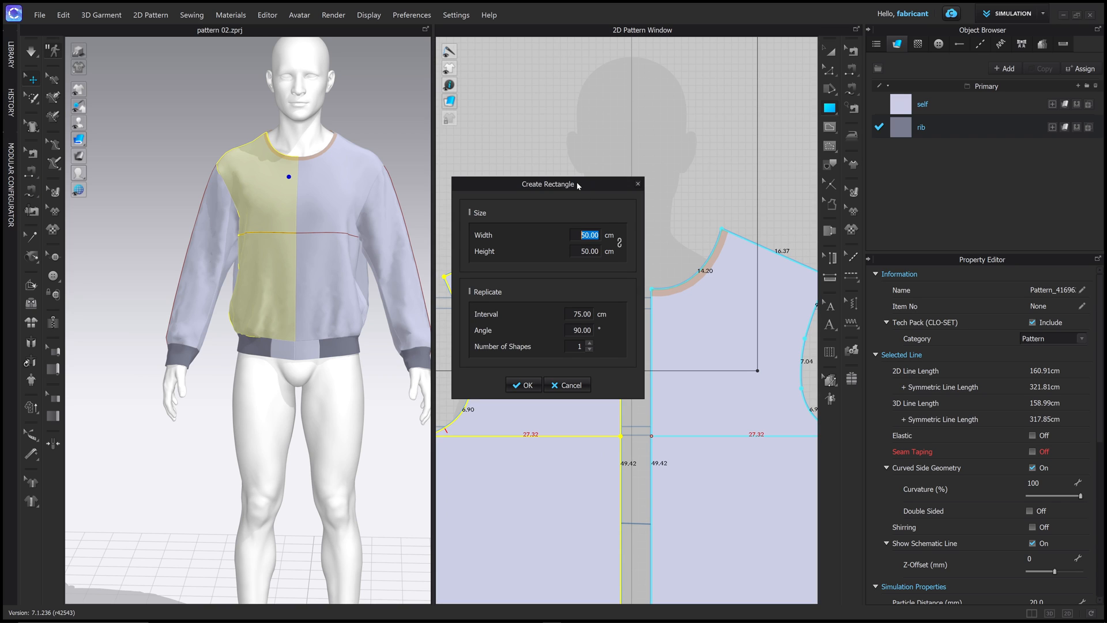
{"action": "left_click_drag", "start_coordinate": [556, 199], "coordinate": [421, 202]}
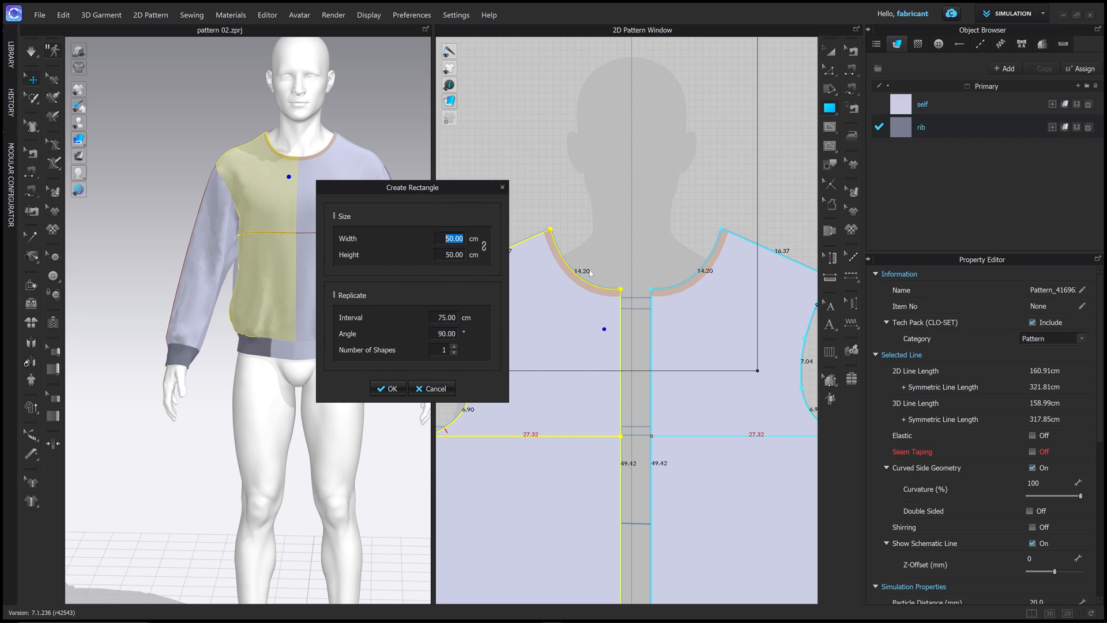
{"action": "type", "text": "14"}
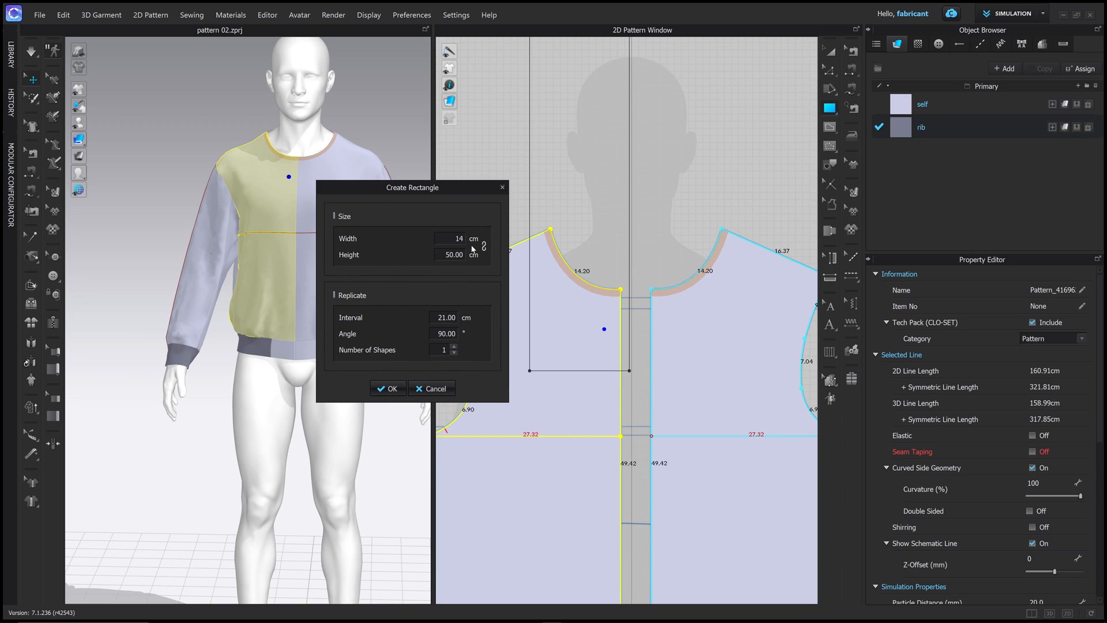
{"action": "type", "text": ".2"}
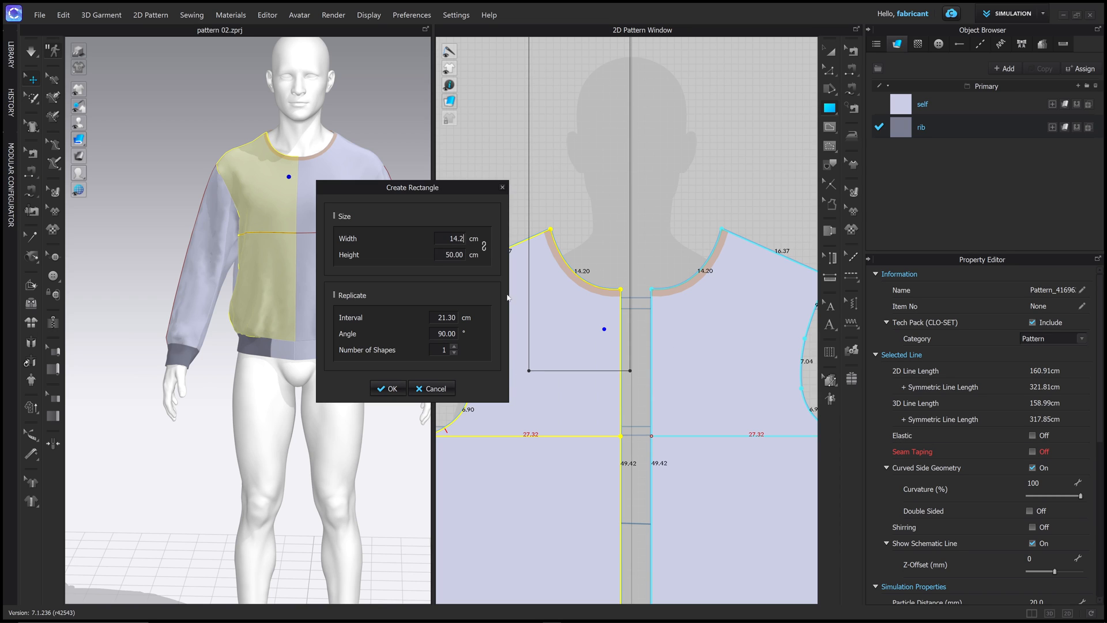
{"action": "key", "text": "Tab"}
{"action": "type", "text": "5"}
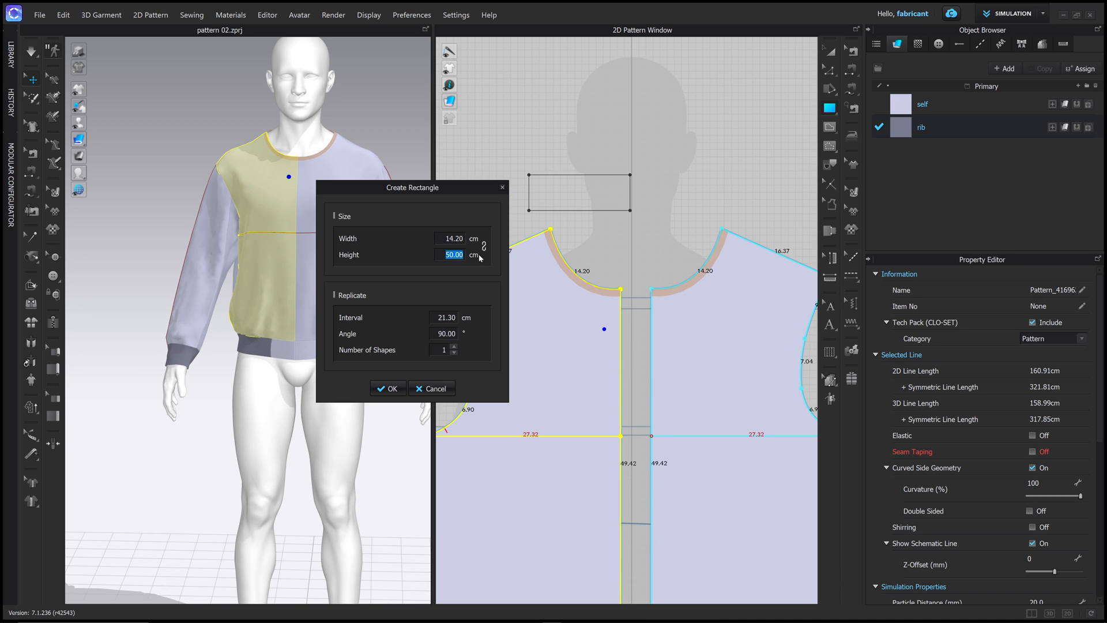
{"action": "left_click", "coordinate": [383, 386]}
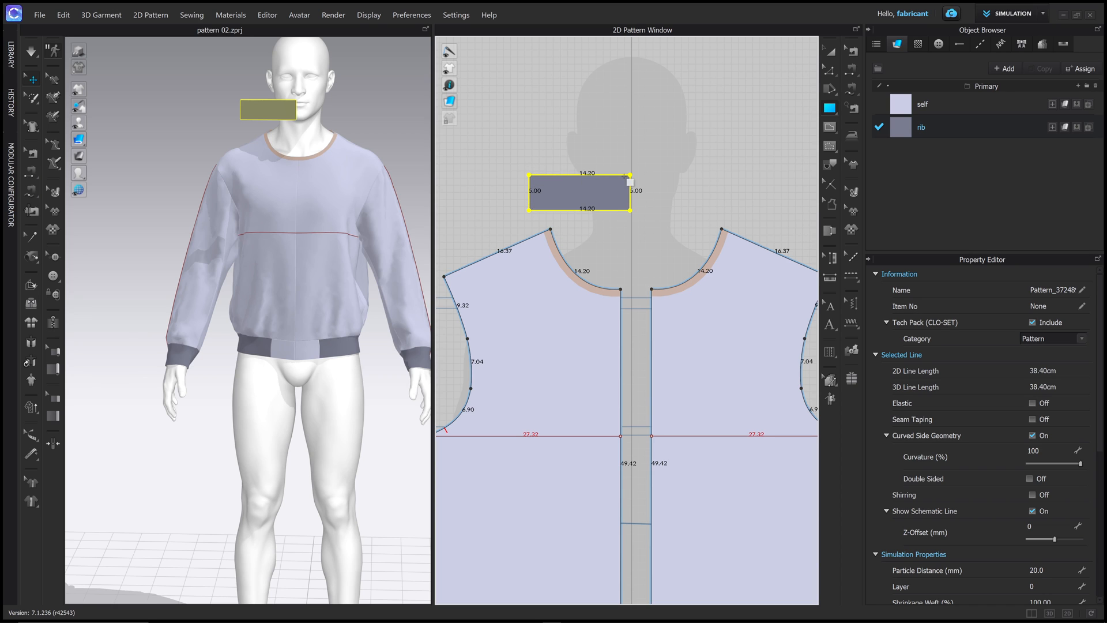
Step: Create a second rib rectangle 9.75 cm wide and 5 cm high above the back neckline
{"action": "middle_click_drag", "start_coordinate": [666, 271], "coordinate": [547, 288]}
{"action": "middle_click_drag", "start_coordinate": [660, 249], "coordinate": [507, 242]}
{"action": "middle_click_drag", "start_coordinate": [624, 244], "coordinate": [521, 248]}
{"action": "left_click", "coordinate": [633, 196]}
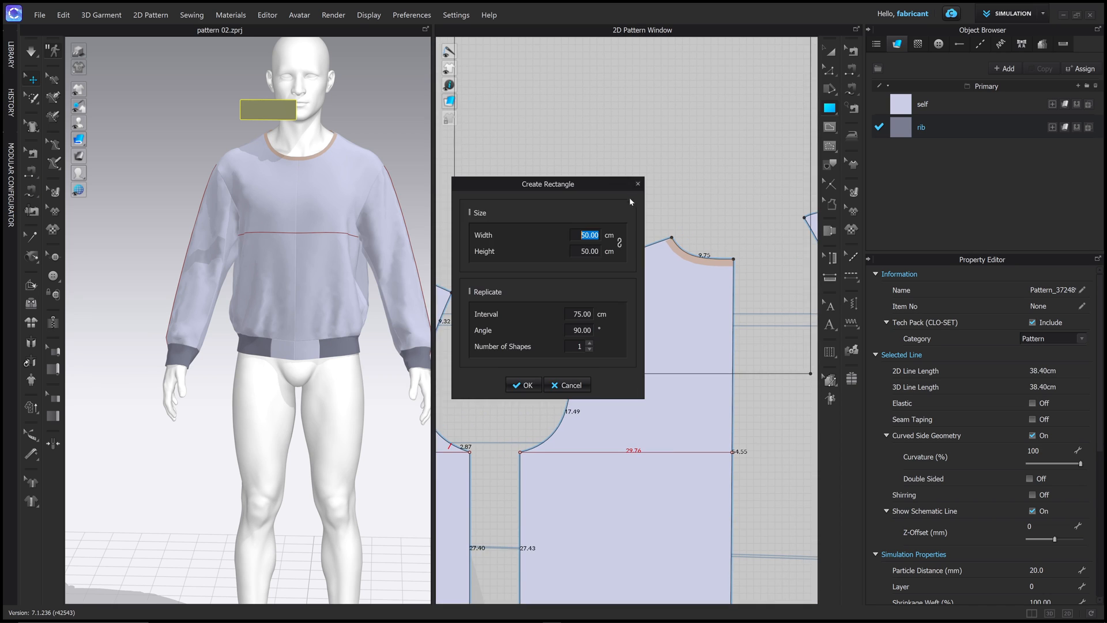
{"action": "type", "text": "9."}
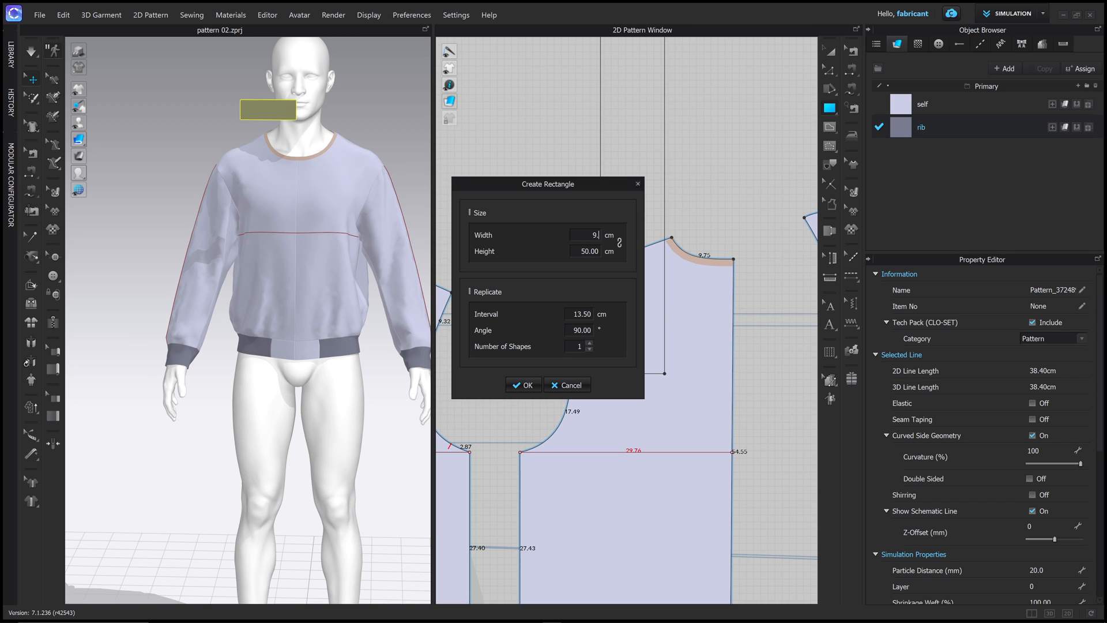
{"action": "type", "text": "75"}
{"action": "key", "text": "Tab"}
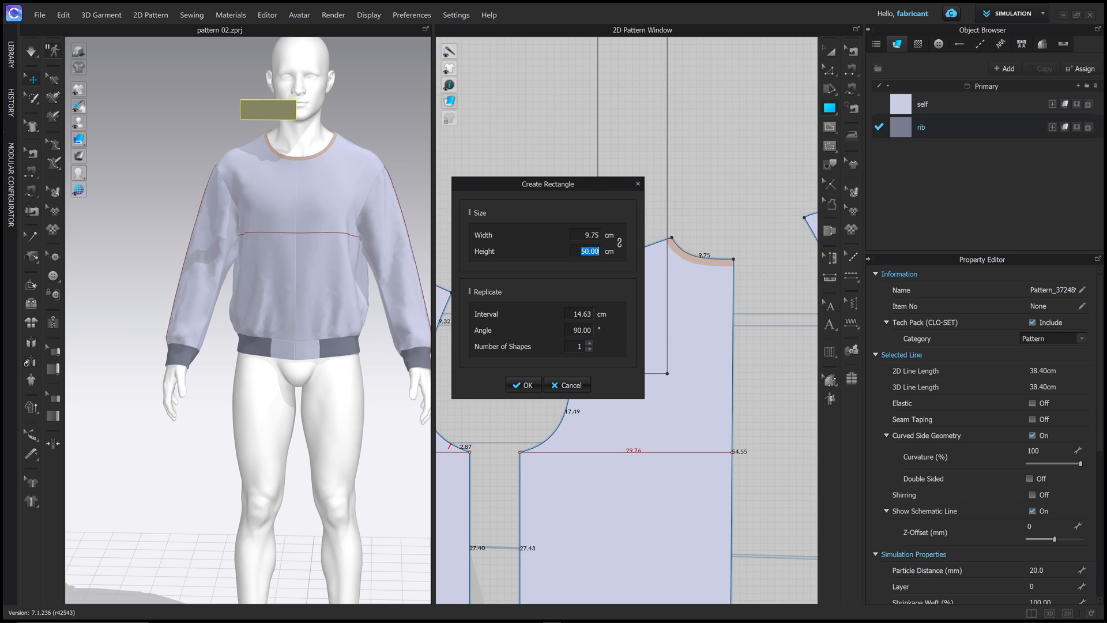
{"action": "type", "text": "5"}
{"action": "left_click", "coordinate": [523, 385]}
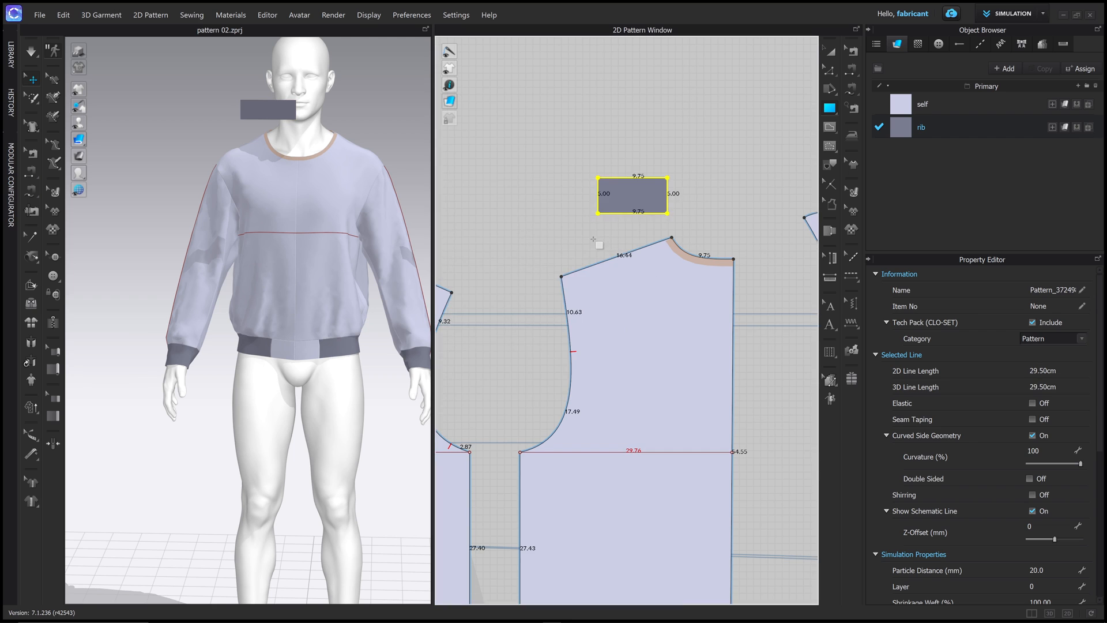
Step: Place the back neck rib rectangle beside the front one, then align both above the front piece with the centre front edge
{"action": "right_click_drag", "start_coordinate": [505, 210], "coordinate": [667, 242]}
{"action": "scroll", "coordinate": [667, 243], "scroll_direction": "down", "scroll_amount": 3}
{"action": "middle_click_drag", "start_coordinate": [608, 245], "coordinate": [637, 246]}
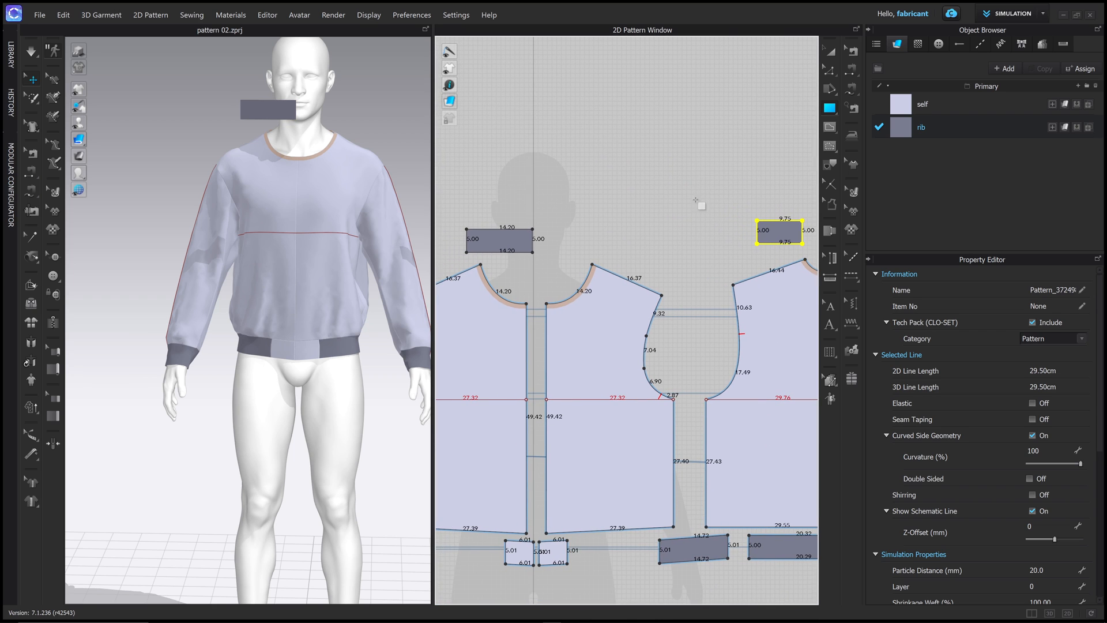
{"action": "left_click", "coordinate": [830, 52]}
{"action": "left_click_drag", "start_coordinate": [790, 233], "coordinate": [662, 236]}
{"action": "left_click", "coordinate": [517, 243], "text": "shift"}
{"action": "scroll", "coordinate": [646, 257], "scroll_direction": "up", "scroll_amount": 3}
{"action": "scroll", "coordinate": [649, 261], "scroll_direction": "up", "scroll_amount": 3}
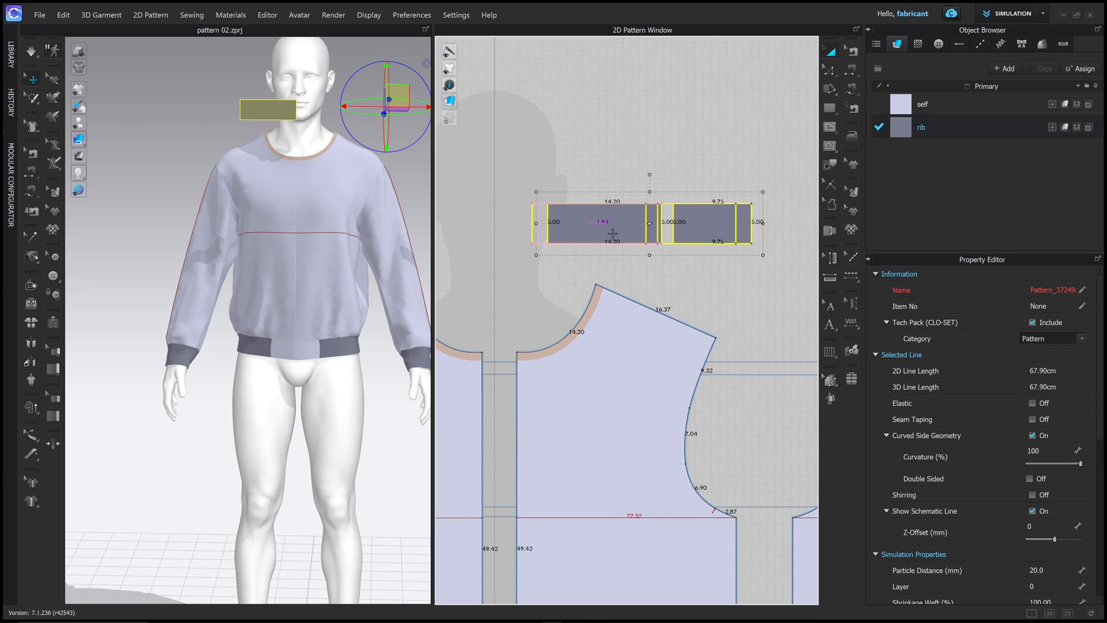
{"action": "left_click", "coordinate": [767, 151]}
Step: Merge the two rib rectangles into one collar piece along their facing 5 cm edges
{"action": "left_click", "coordinate": [830, 70]}
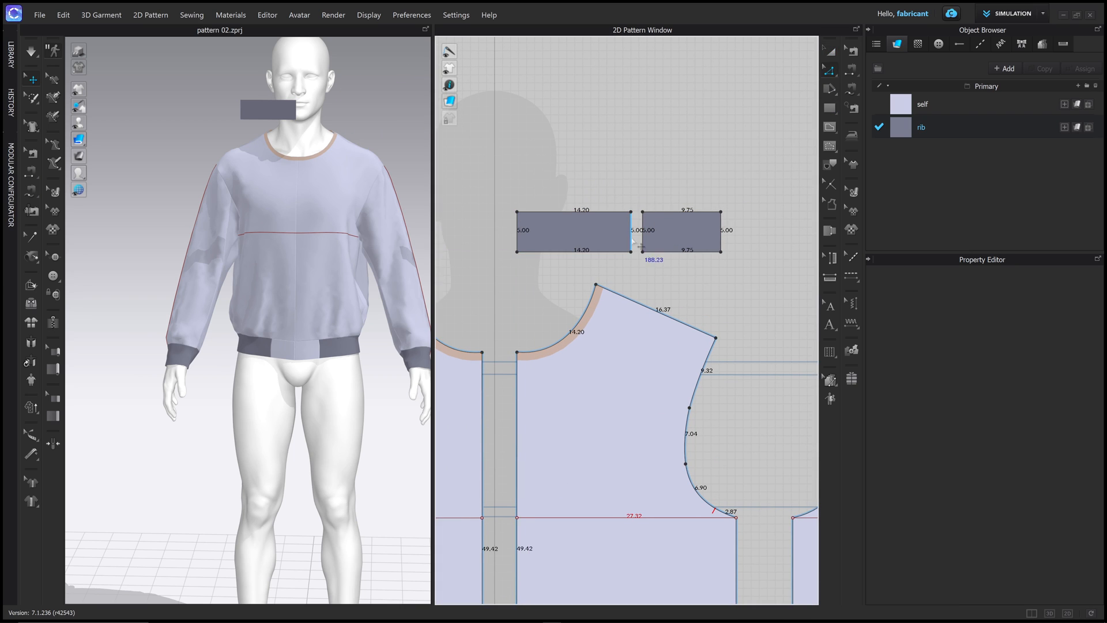
{"action": "left_click", "coordinate": [640, 237]}
{"action": "left_click", "coordinate": [631, 231], "text": "shift"}
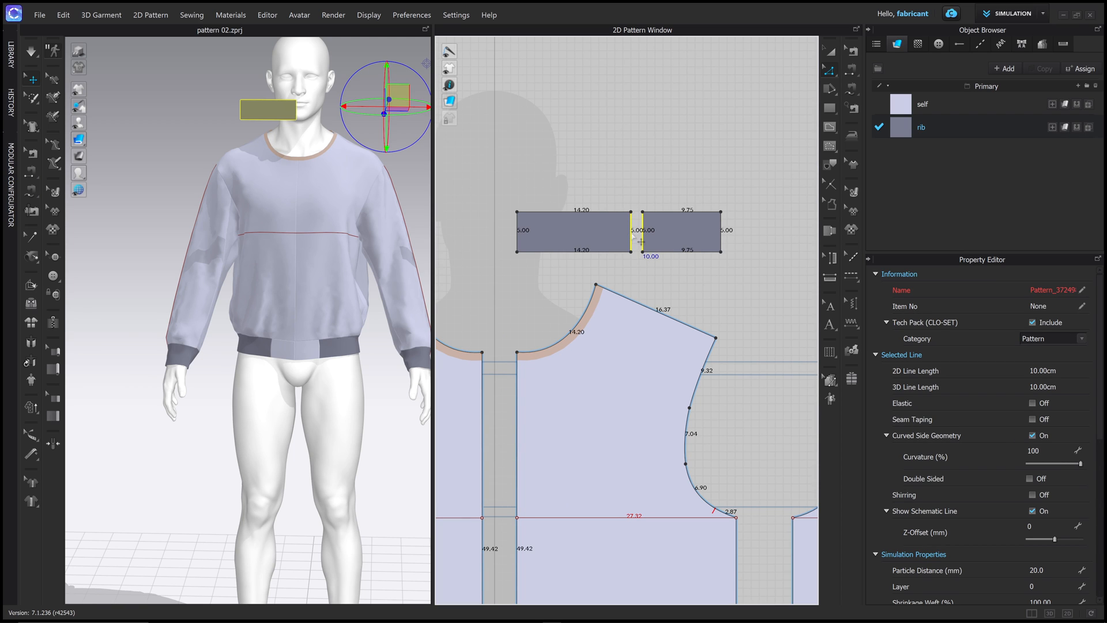
{"action": "right_click", "coordinate": [632, 233]}
{"action": "left_click", "coordinate": [661, 353]}
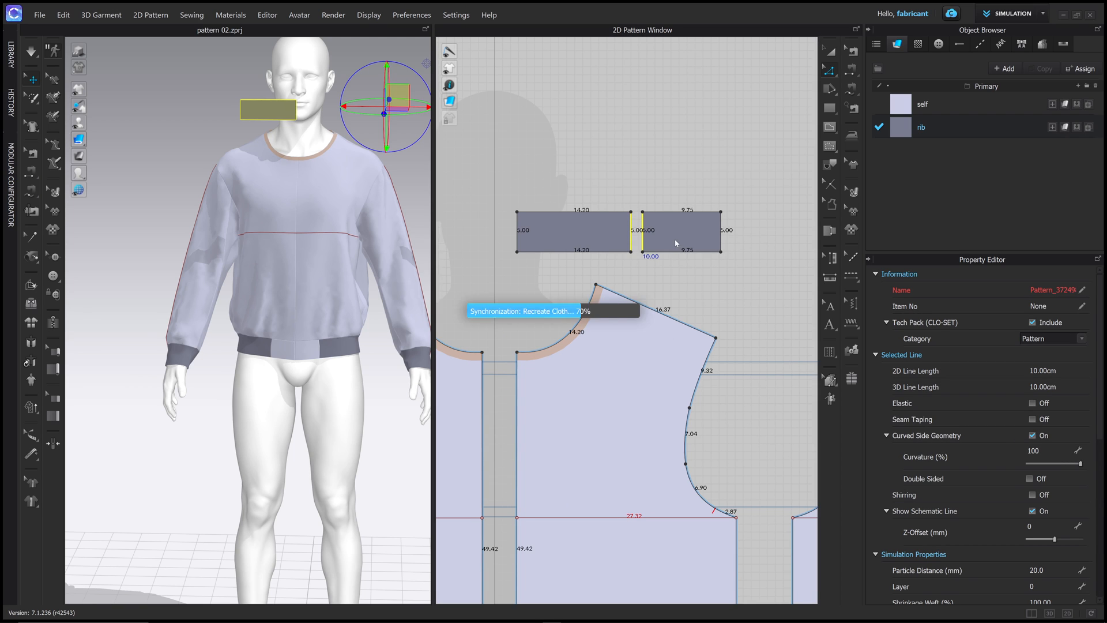
Step: Reset the merged collar piece's 3D arrangement and shift it slightly beside the avatar's neck
{"action": "key", "text": "a"}
{"action": "right_click_drag", "start_coordinate": [358, 120], "coordinate": [363, 162]}
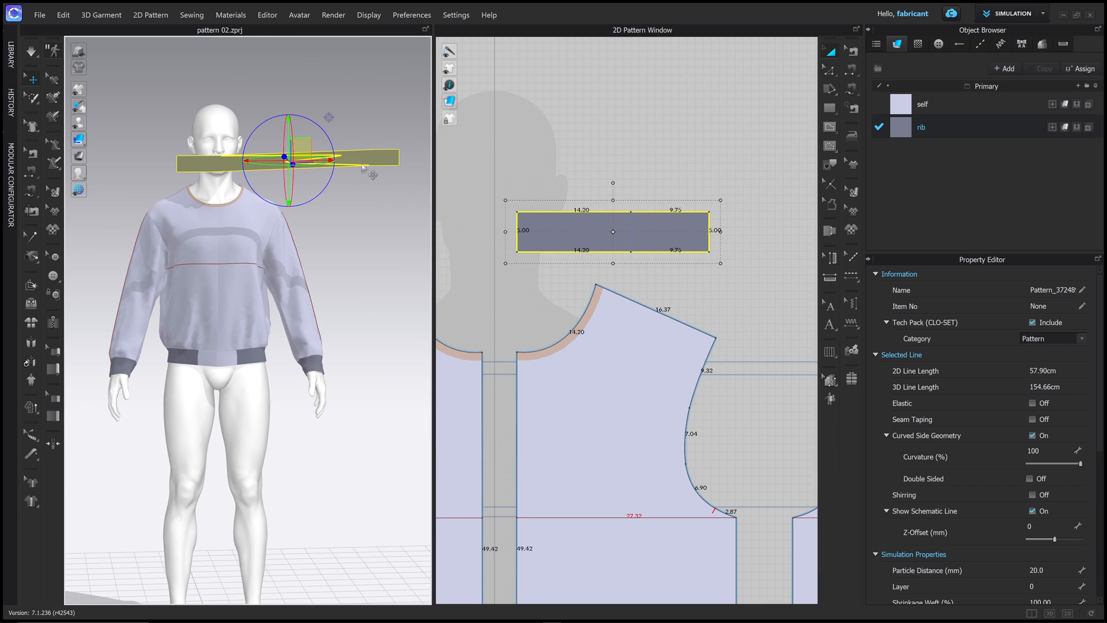
{"action": "right_click", "coordinate": [358, 158]}
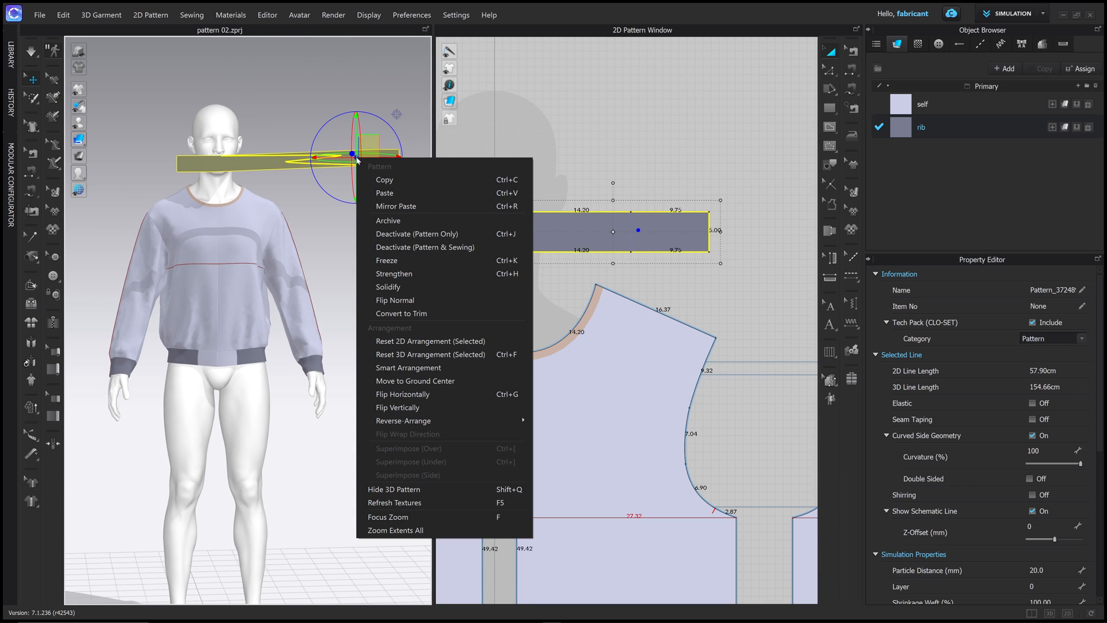
{"action": "left_click", "coordinate": [430, 354]}
{"action": "left_click_drag", "start_coordinate": [275, 152], "coordinate": [284, 157]}
{"action": "right_click_drag", "start_coordinate": [308, 167], "coordinate": [292, 171]}
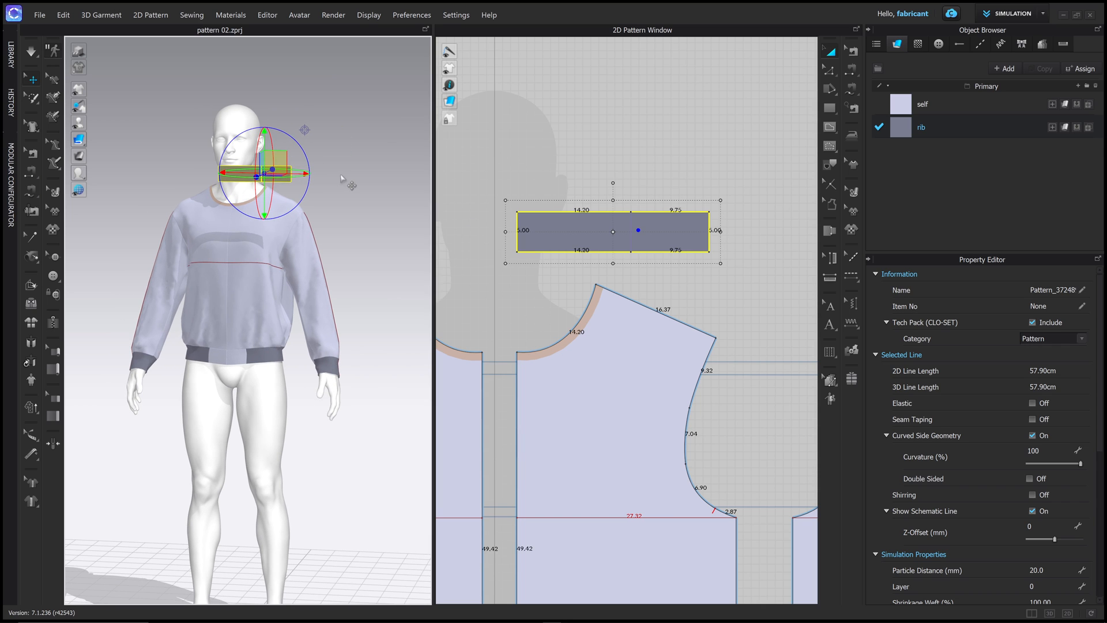
{"action": "middle_click_drag", "start_coordinate": [341, 176], "coordinate": [334, 181]}
{"action": "right_click_drag", "start_coordinate": [334, 182], "coordinate": [345, 180]}
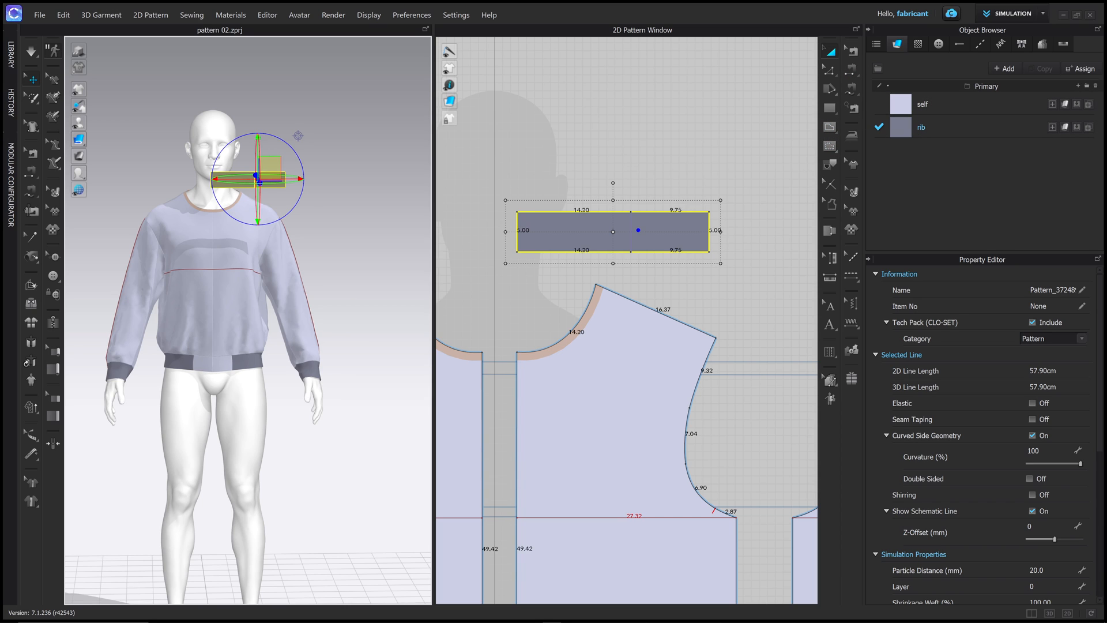
{"action": "left_click", "coordinate": [339, 149]}
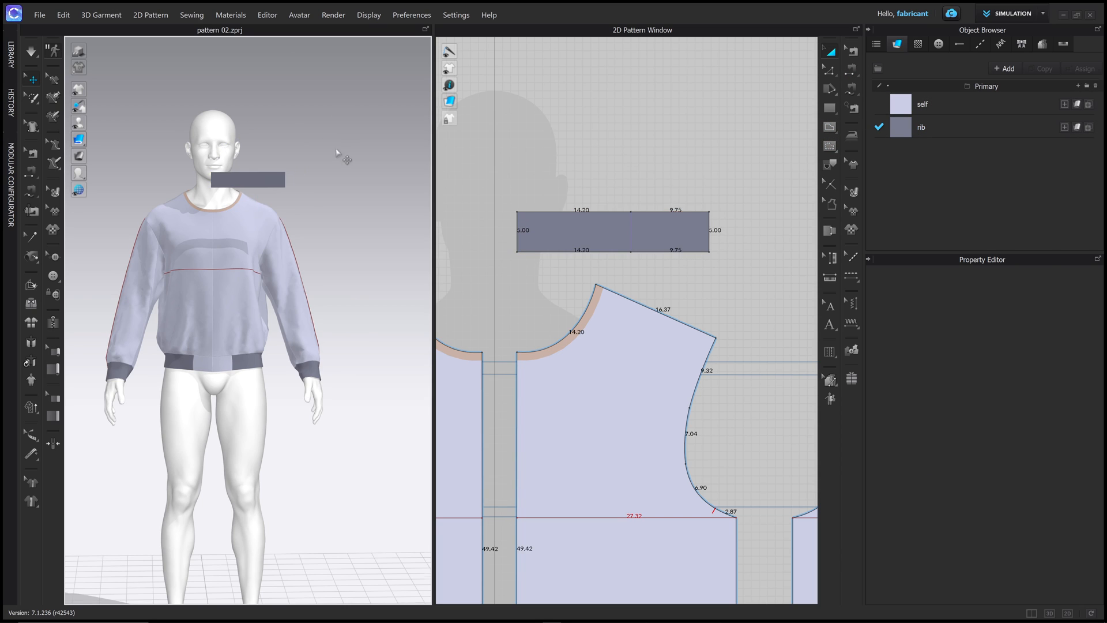
Step: Draw a diagonal internal line from the collar's upper front corner to its lower back corner, and delete the lower edge's middle point
{"action": "left_click", "coordinate": [830, 127]}
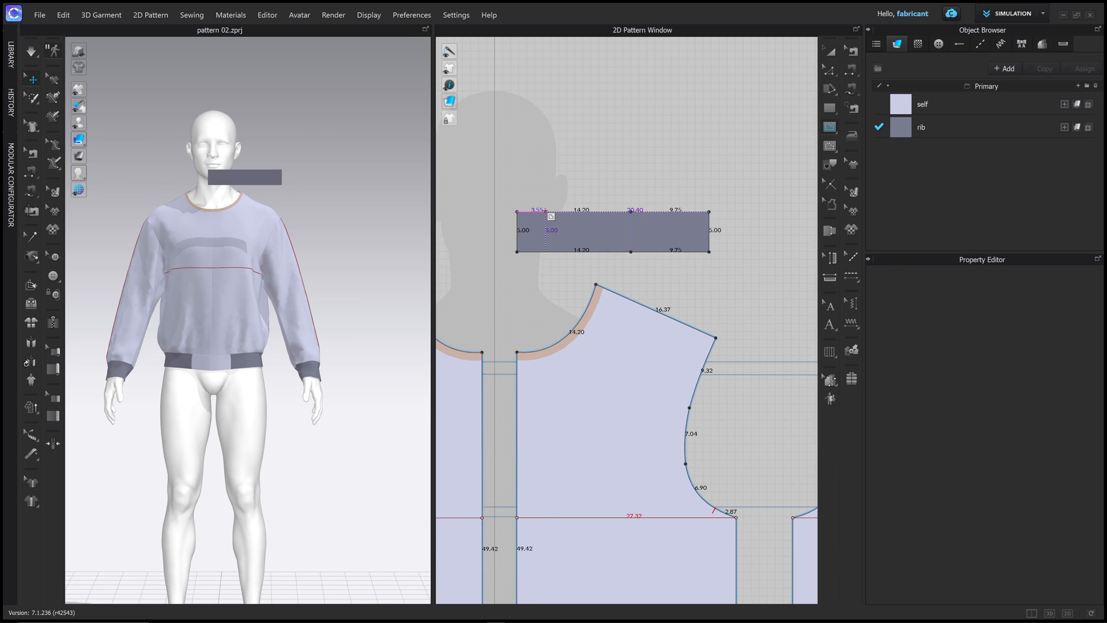
{"action": "left_click", "coordinate": [834, 129]}
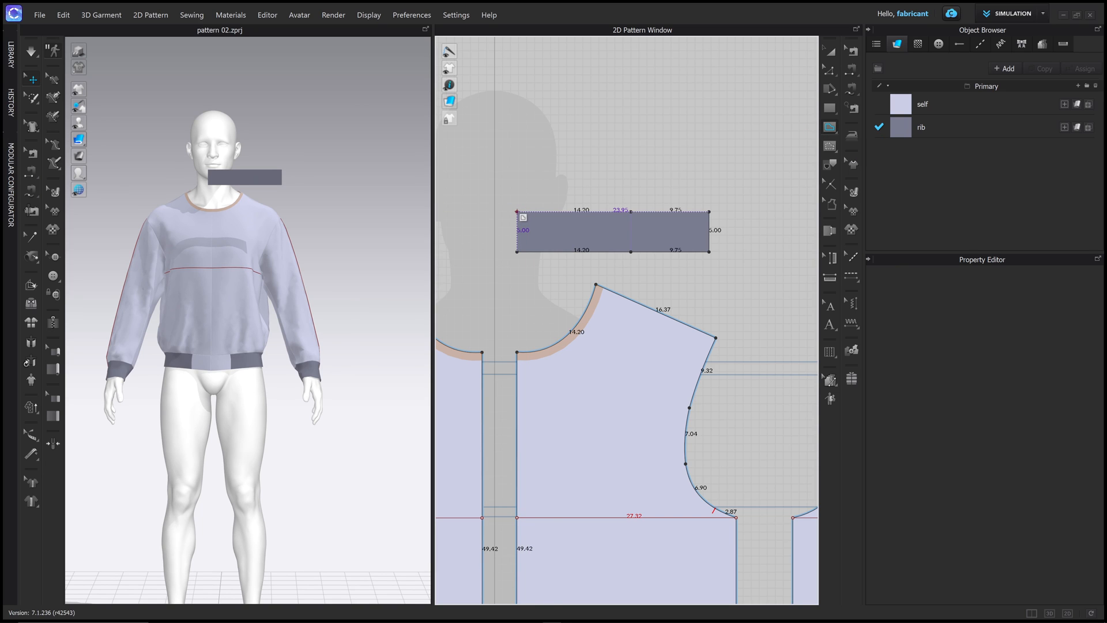
{"action": "left_click", "coordinate": [517, 212]}
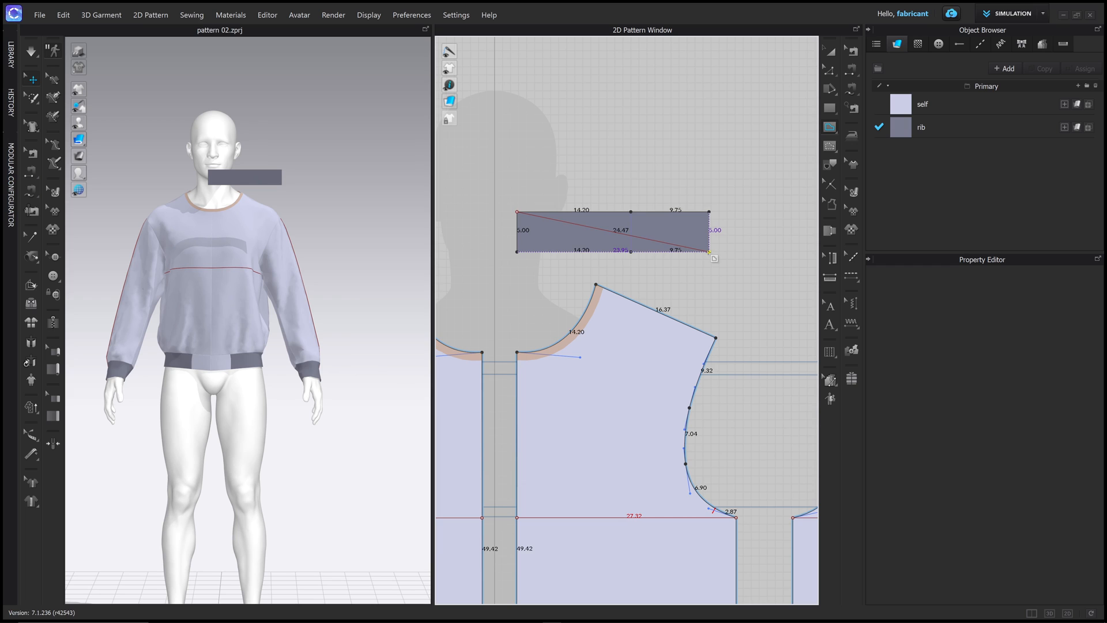
{"action": "left_click", "coordinate": [710, 252]}
{"action": "key", "text": "z"}
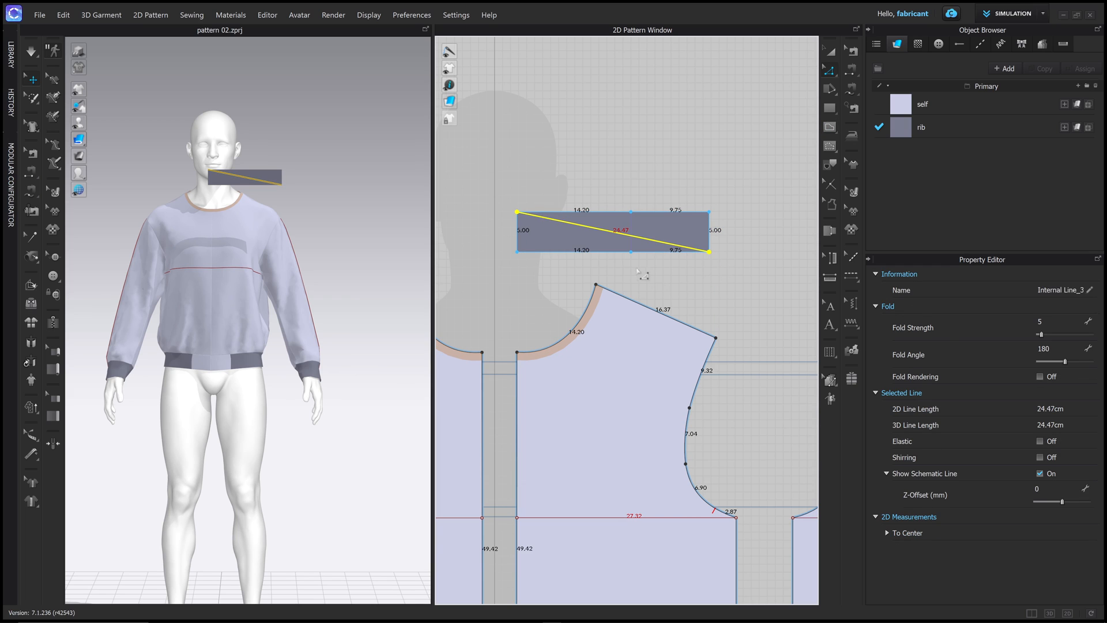
{"action": "left_click", "coordinate": [631, 254]}
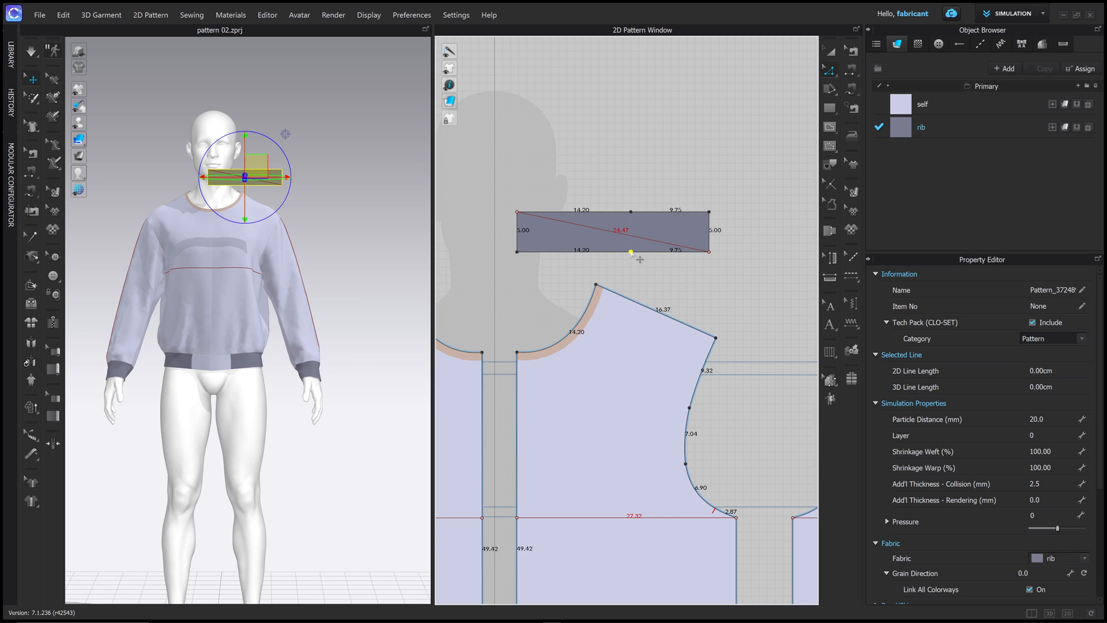
{"action": "key", "text": "Delete"}
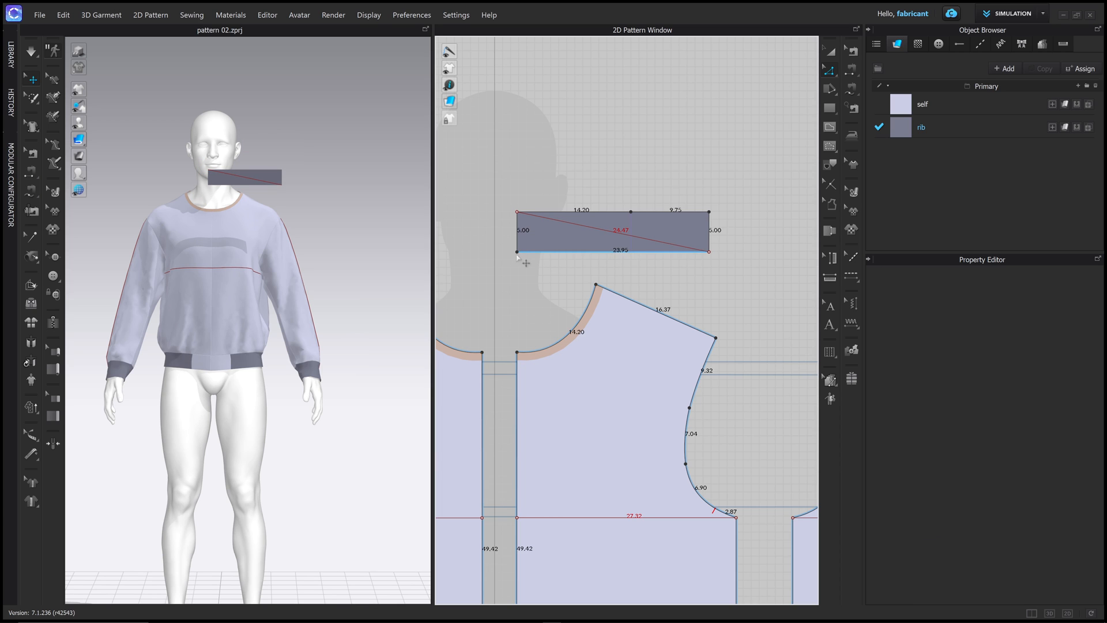
Step: Compare the collar piece's edge lengths with the front and back neckline lengths
{"action": "scroll", "coordinate": [614, 259], "scroll_direction": "up", "scroll_amount": 3}
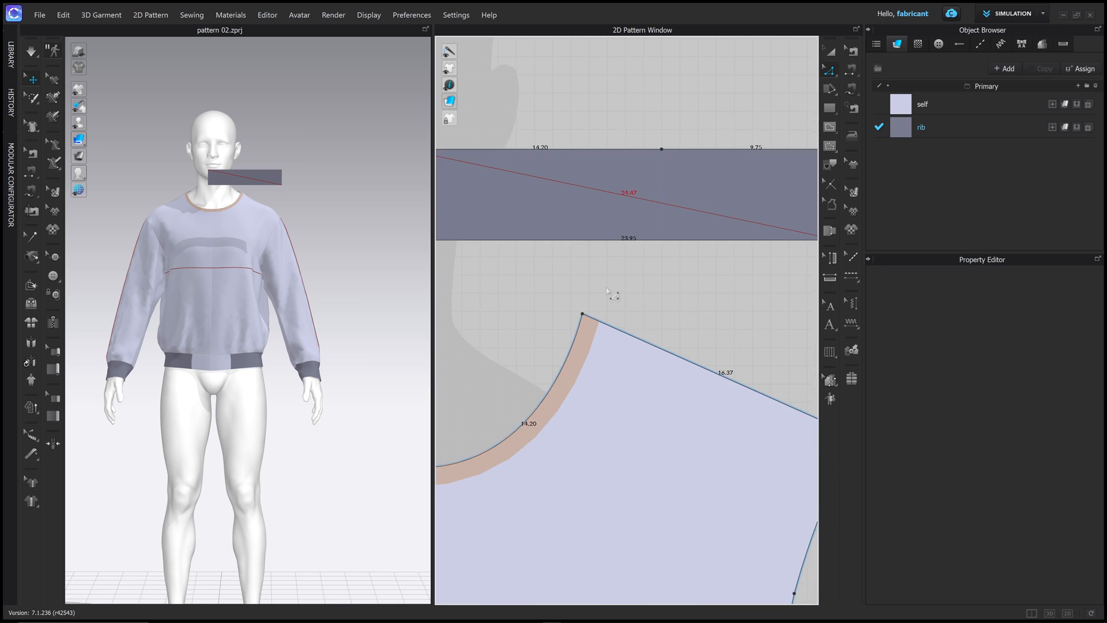
{"action": "scroll", "coordinate": [608, 291], "scroll_direction": "down", "scroll_amount": 6}
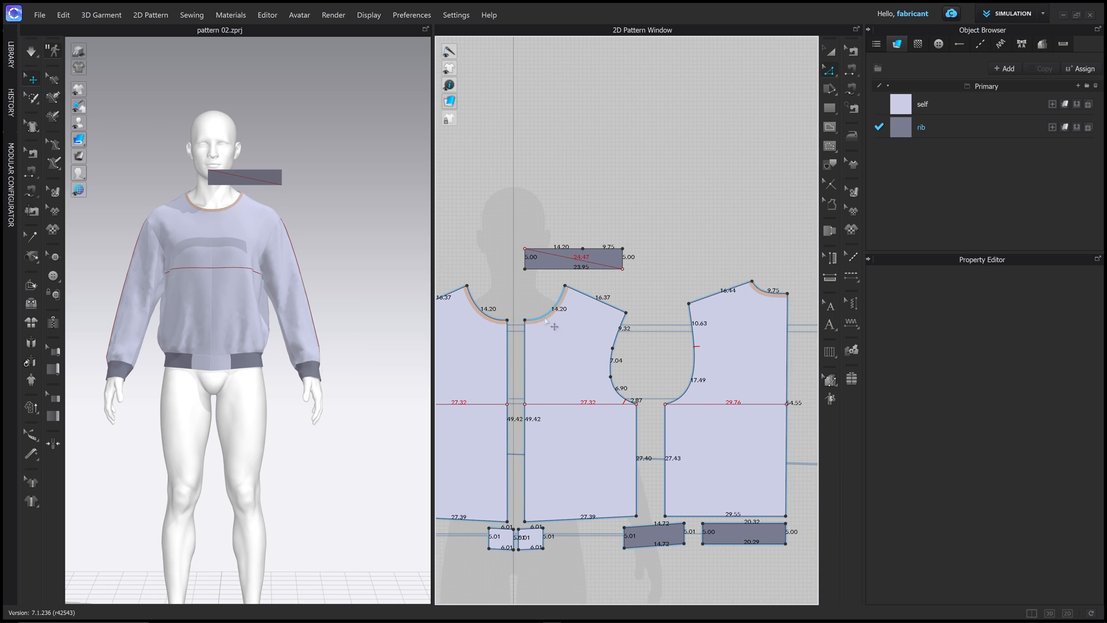
{"action": "scroll", "coordinate": [582, 290], "scroll_direction": "down", "scroll_amount": 2}
{"action": "scroll", "coordinate": [581, 283], "scroll_direction": "up", "scroll_amount": 6}
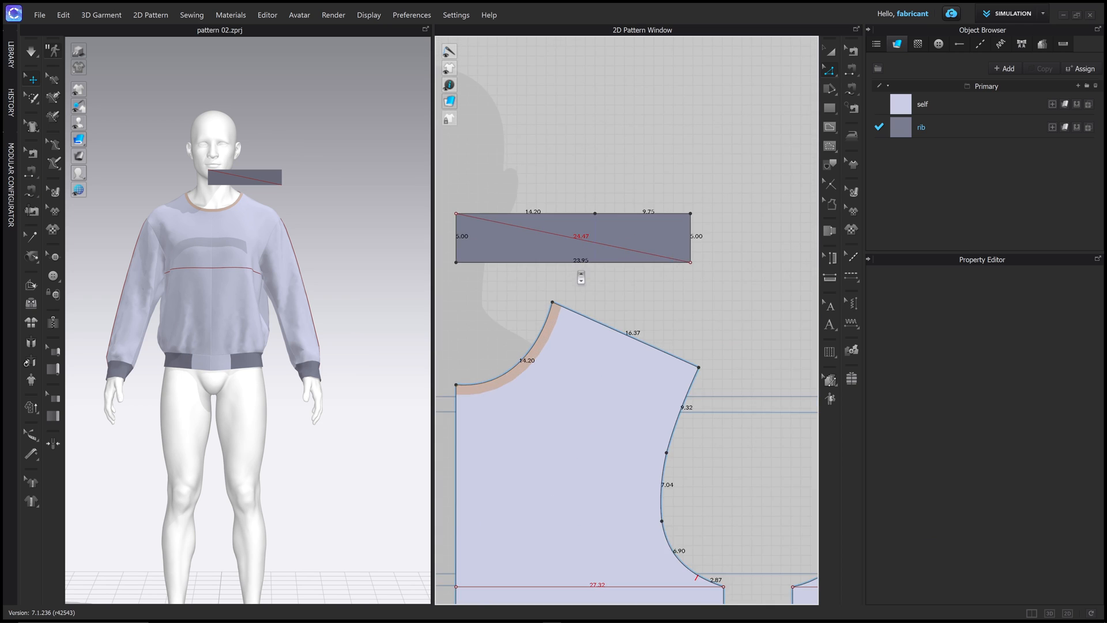
{"action": "scroll", "coordinate": [581, 278], "scroll_direction": "down", "scroll_amount": 3}
{"action": "scroll", "coordinate": [795, 295], "scroll_direction": "up", "scroll_amount": 1}
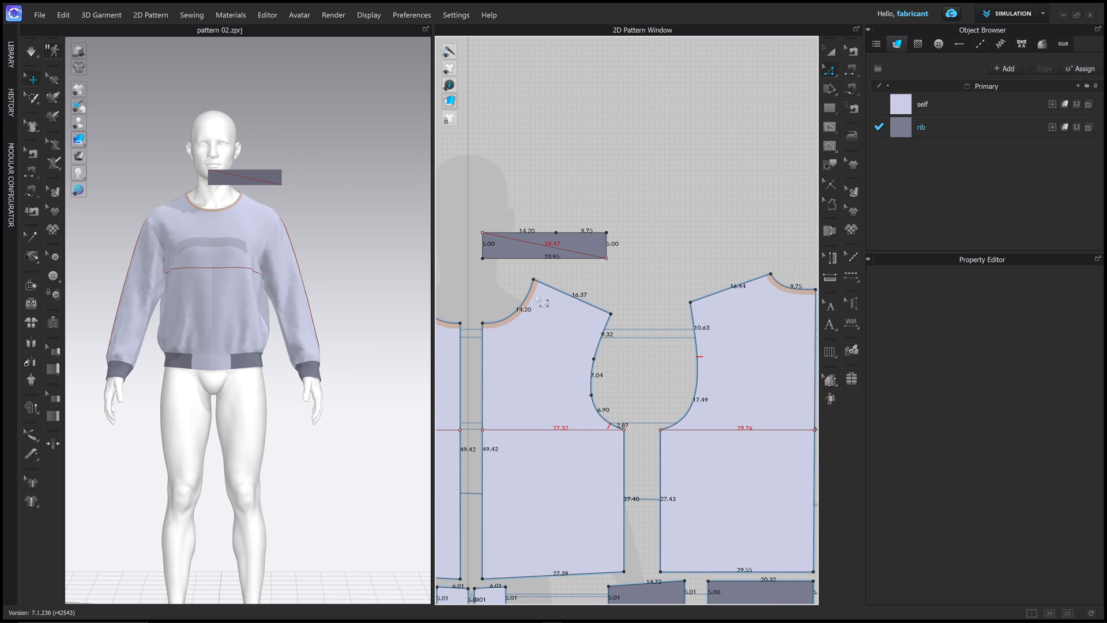
{"action": "scroll", "coordinate": [576, 303], "scroll_direction": "up", "scroll_amount": 4}
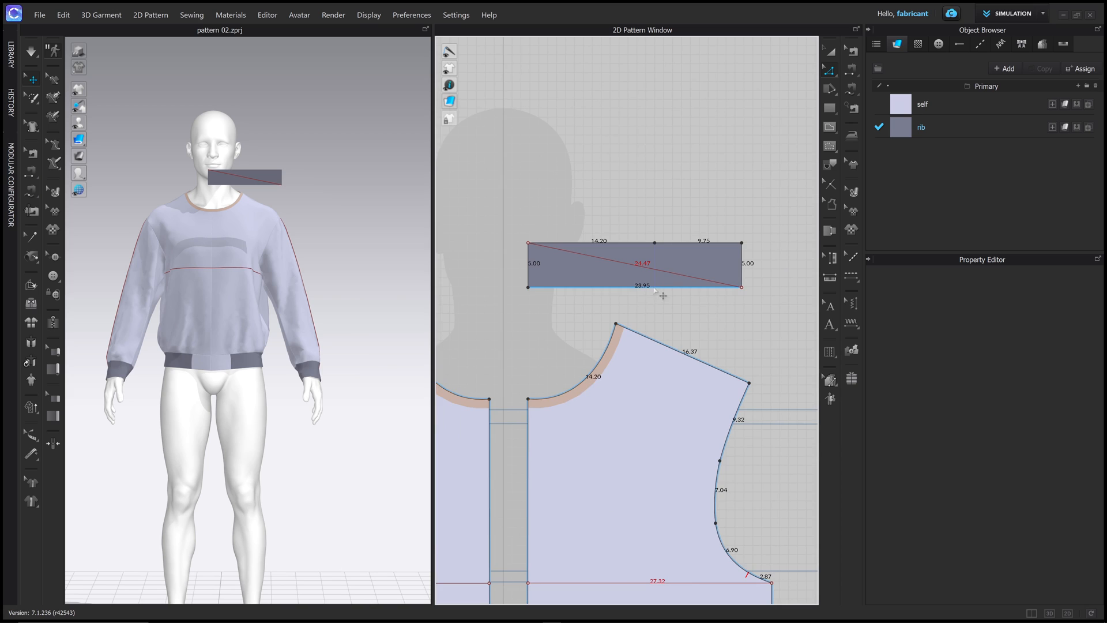
{"action": "scroll", "coordinate": [655, 293], "scroll_direction": "up", "scroll_amount": 2}
{"action": "scroll", "coordinate": [653, 294], "scroll_direction": "down", "scroll_amount": 1}
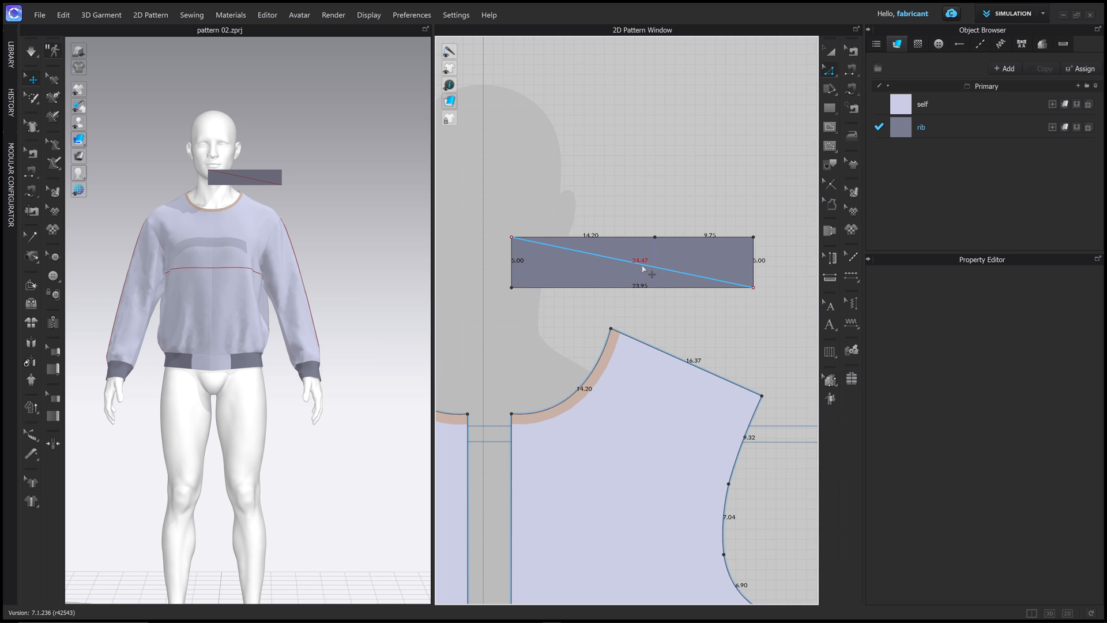
Step: Bend the collar's diagonal internal line downward into a smooth curve about 24.7 cm long
{"action": "left_click_drag", "start_coordinate": [635, 265], "coordinate": [634, 277]}
{"action": "left_click_drag", "start_coordinate": [623, 277], "coordinate": [625, 278]}
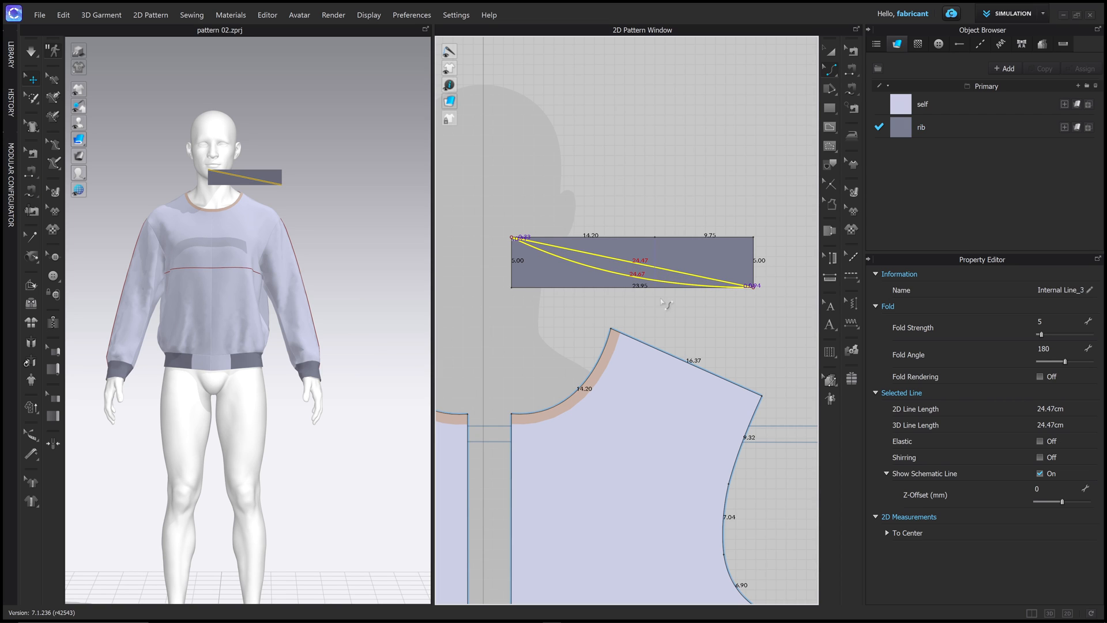
{"action": "left_click", "coordinate": [698, 285]}
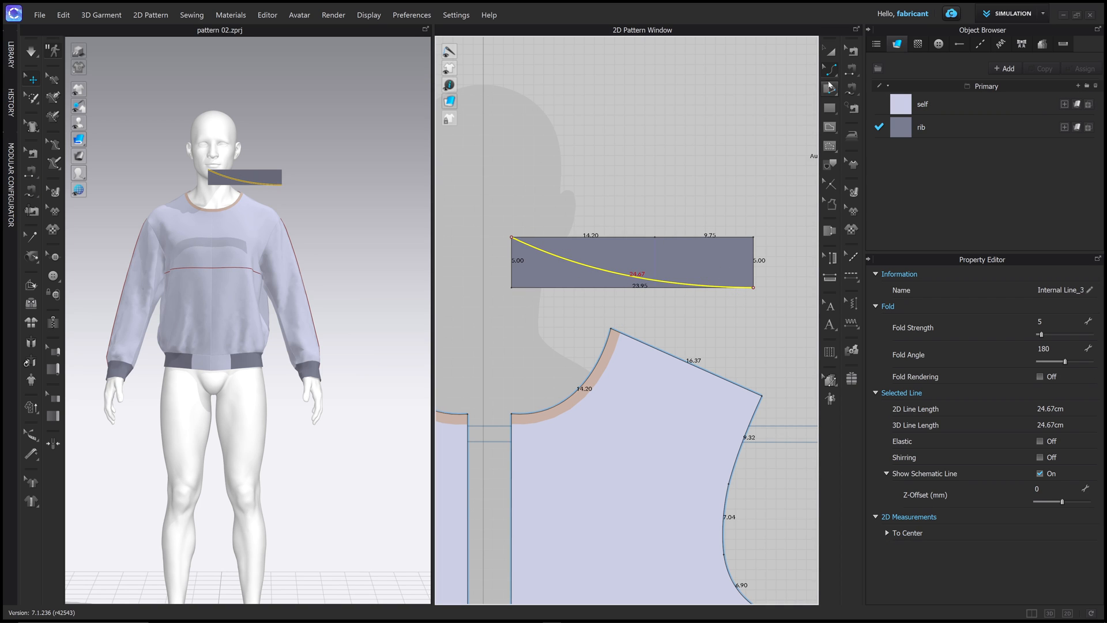
{"action": "key", "text": "z"}
Step: Move the collar's front edge inward until the lower edge is 23.12 cm and the curved internal line 23.86 cm long
{"action": "left_click_drag", "start_coordinate": [497, 222], "coordinate": [525, 310]}
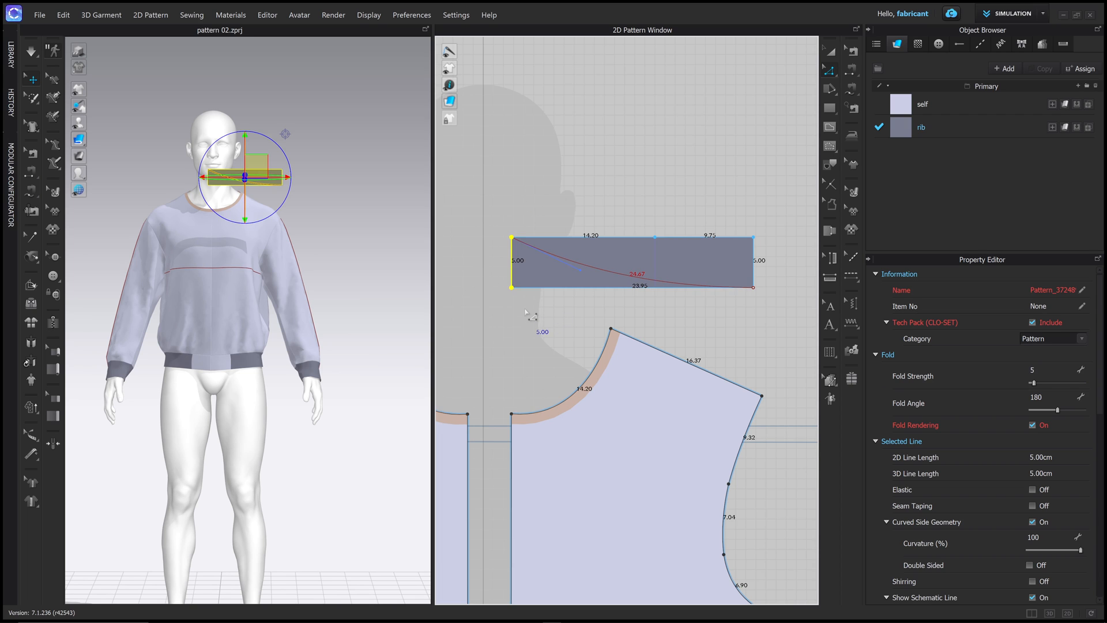
{"action": "key", "text": "Right"}
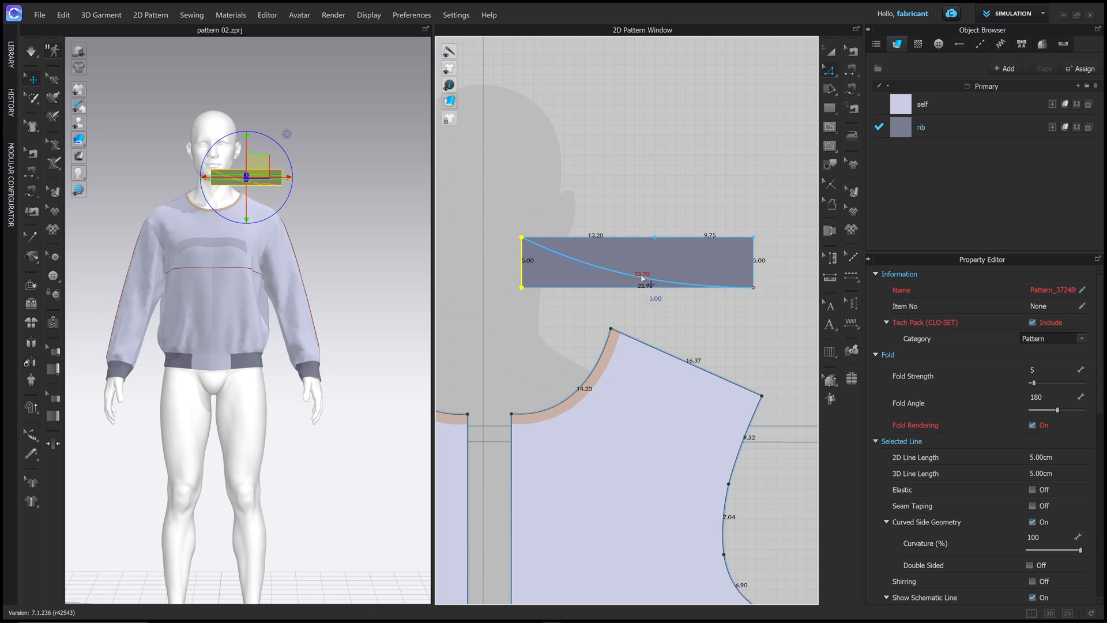
{"action": "left_click_drag", "start_coordinate": [524, 267], "coordinate": [523, 267]}
{"action": "middle_click_drag", "start_coordinate": [644, 289], "coordinate": [629, 277]}
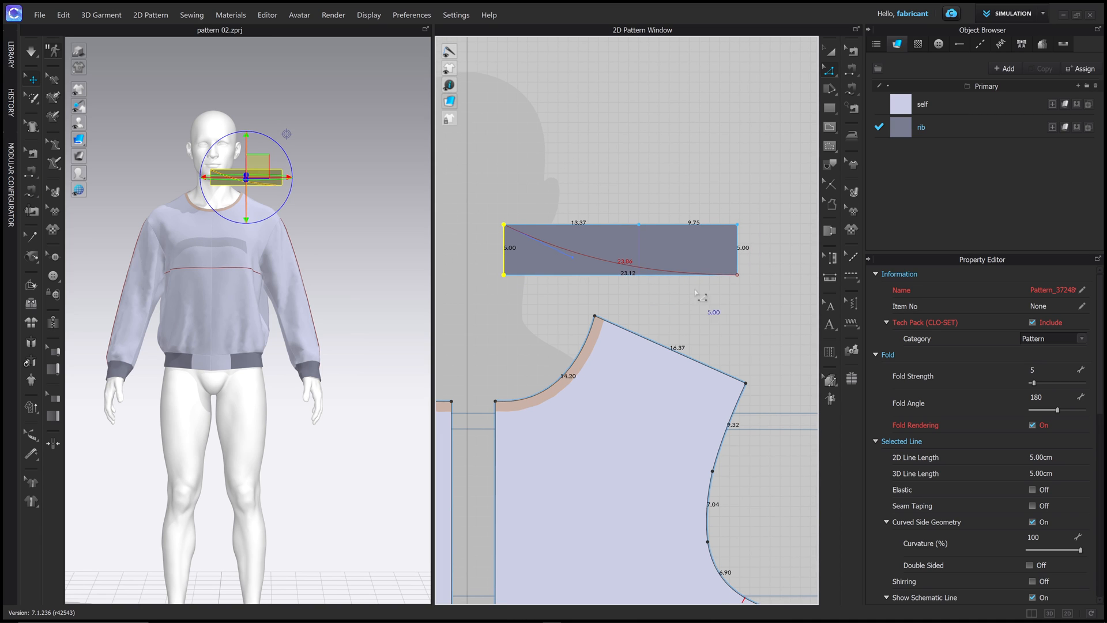
Step: Try to cut the collar piece along its curved internal line, and inspect where the curve meets the lower edge
{"action": "left_click", "coordinate": [597, 261]}
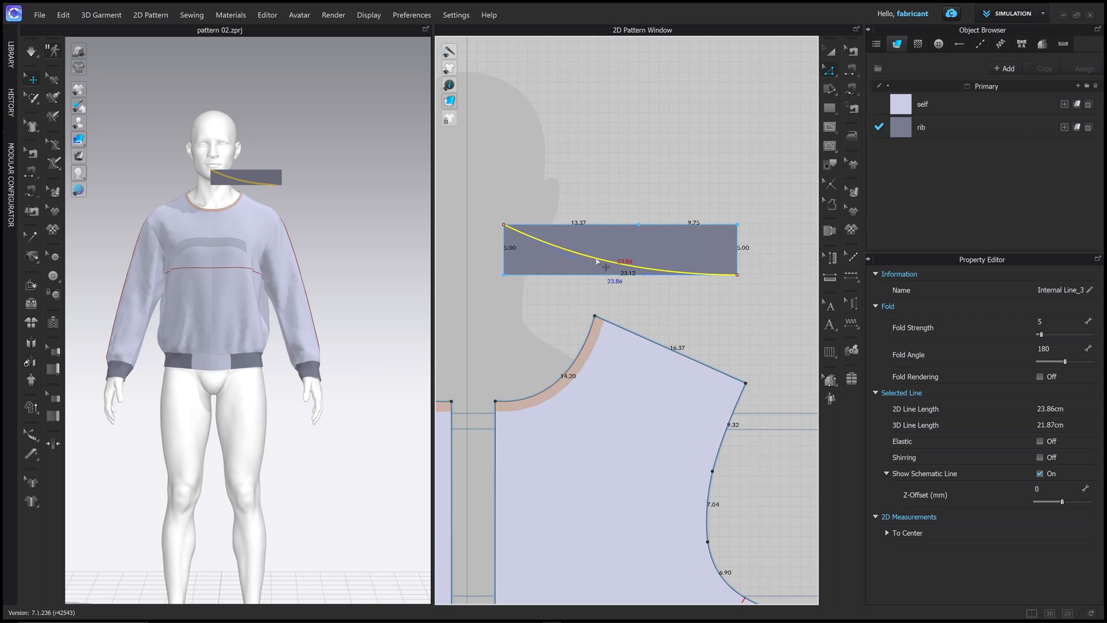
{"action": "right_click", "coordinate": [596, 260]}
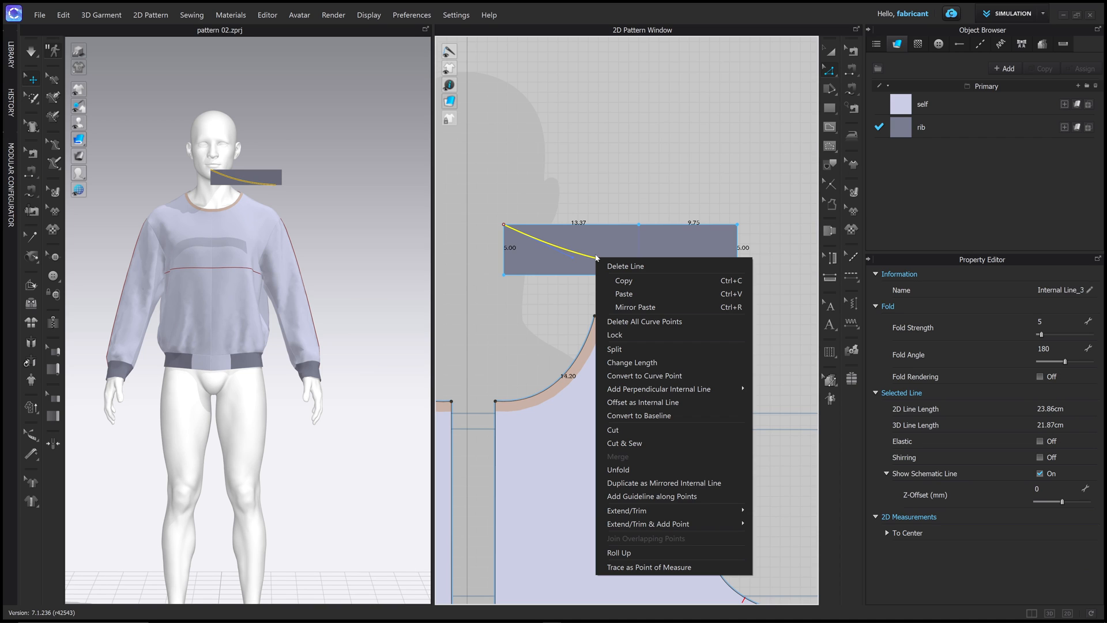
{"action": "left_click", "coordinate": [648, 430]}
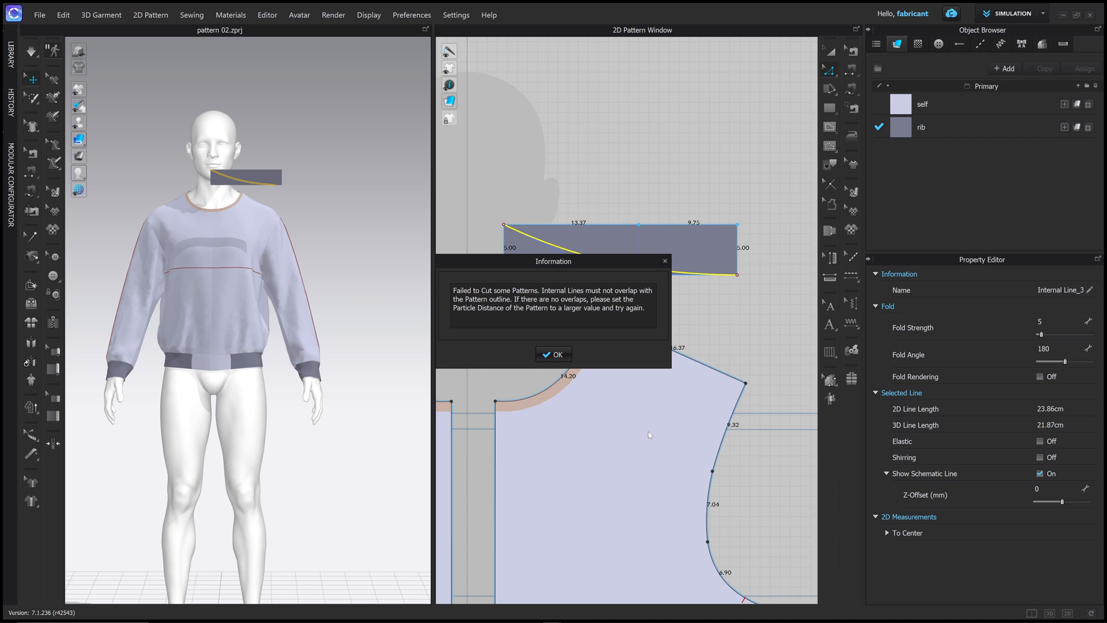
{"action": "left_click", "coordinate": [556, 353]}
{"action": "scroll", "coordinate": [730, 287], "scroll_direction": "up", "scroll_amount": 3}
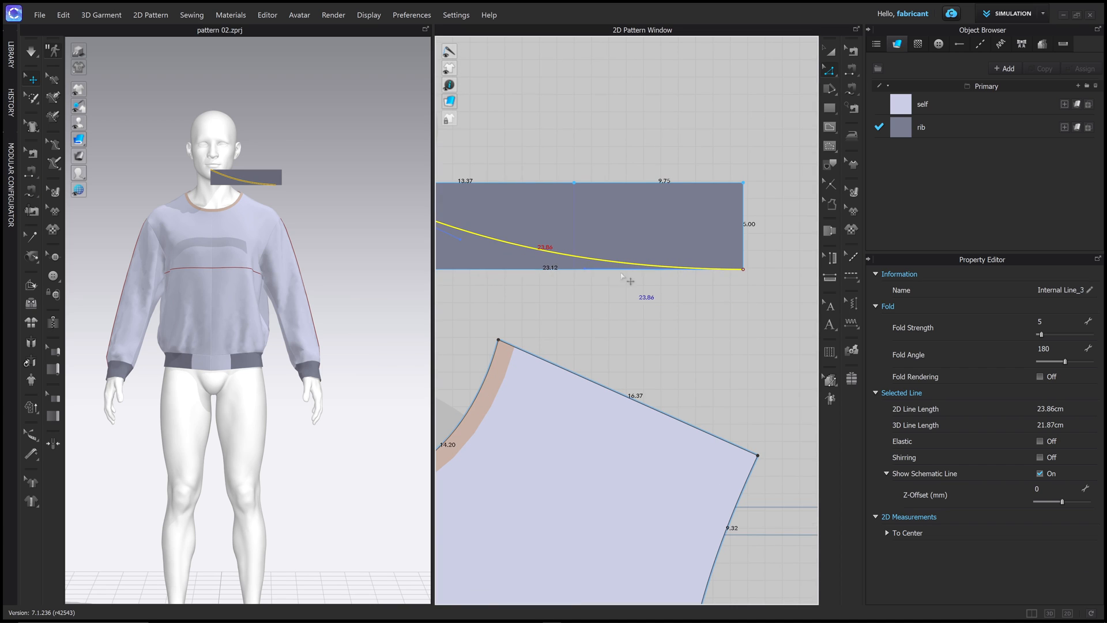
{"action": "scroll", "coordinate": [657, 314], "scroll_direction": "down", "scroll_amount": 2}
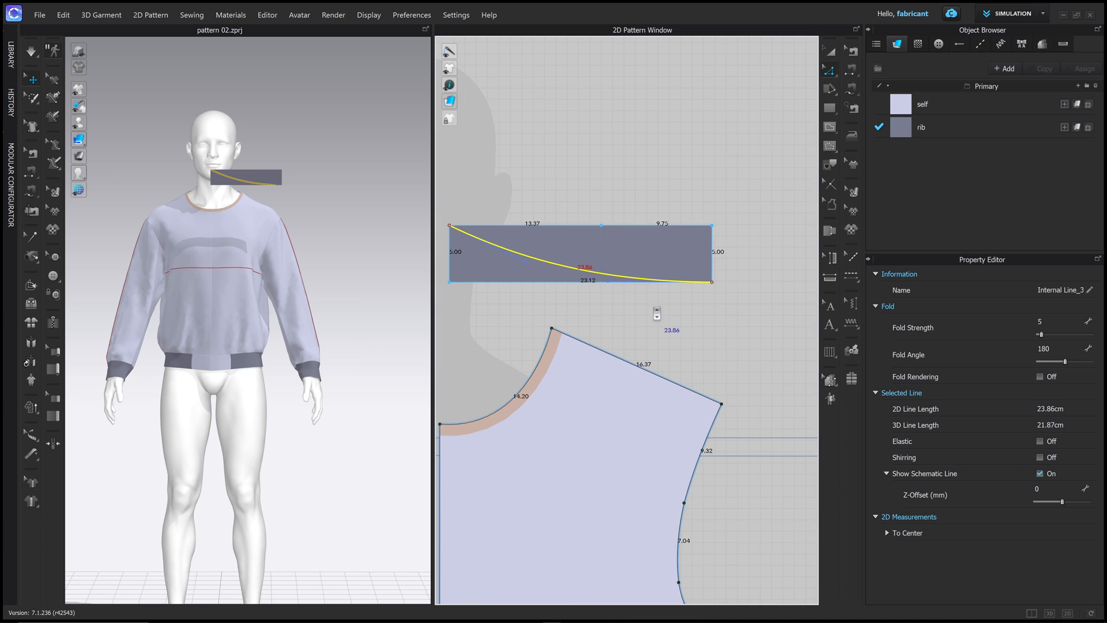
{"action": "right_click", "coordinate": [594, 279]}
{"action": "left_click", "coordinate": [611, 445]}
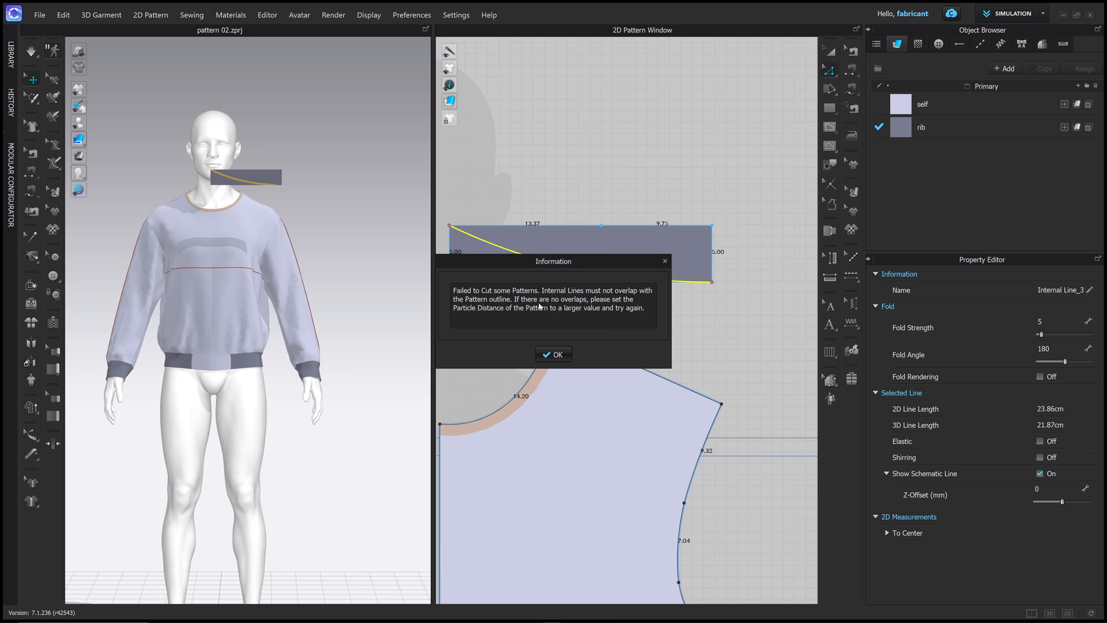
{"action": "left_click", "coordinate": [554, 354]}
{"action": "scroll", "coordinate": [782, 277], "scroll_direction": "up", "scroll_amount": 5}
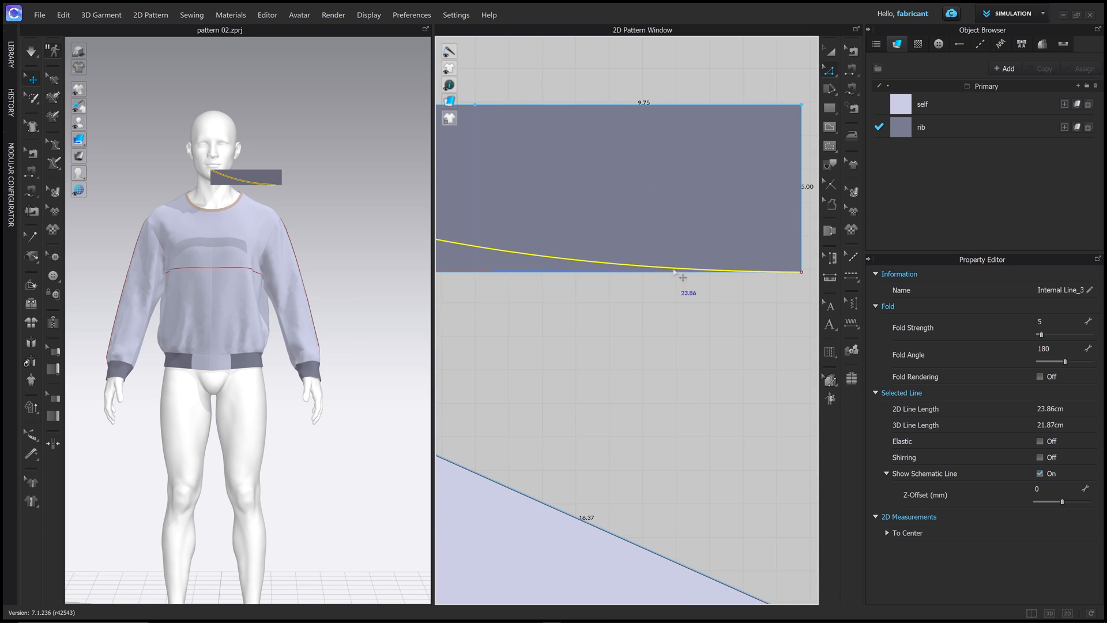
{"action": "scroll", "coordinate": [791, 279], "scroll_direction": "down", "scroll_amount": 3}
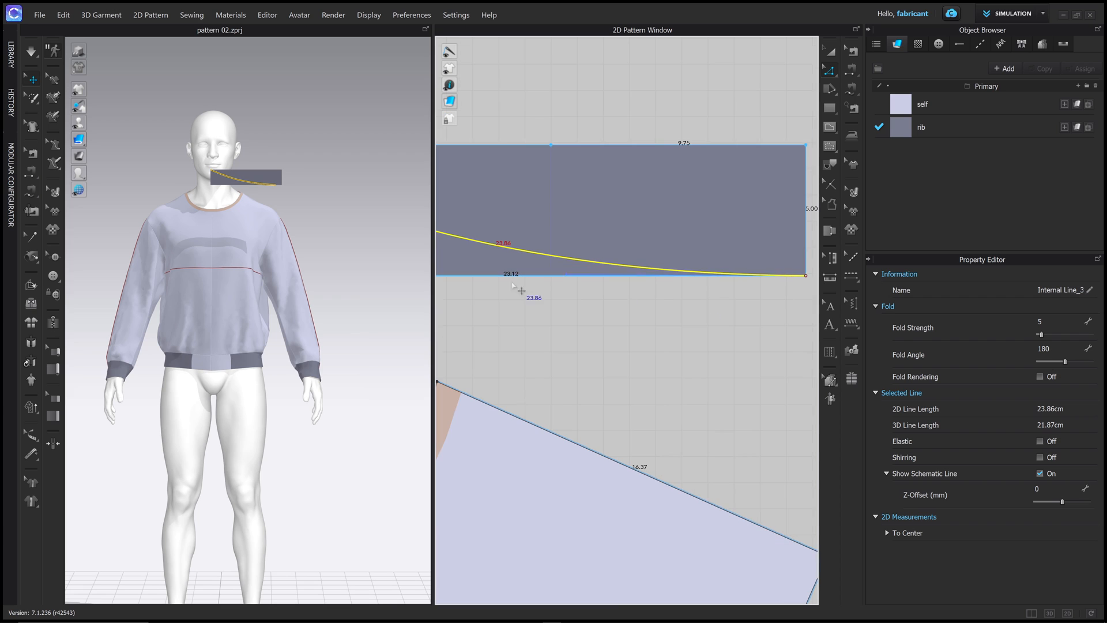
Step: Adjust the collar's curved internal line to a length of 23.79 cm and cut the piece along it
{"action": "left_click_drag", "start_coordinate": [566, 274], "coordinate": [556, 248]}
{"action": "scroll", "coordinate": [583, 304], "scroll_direction": "down", "scroll_amount": 3}
{"action": "left_click", "coordinate": [546, 287]}
{"action": "right_click", "coordinate": [548, 288]}
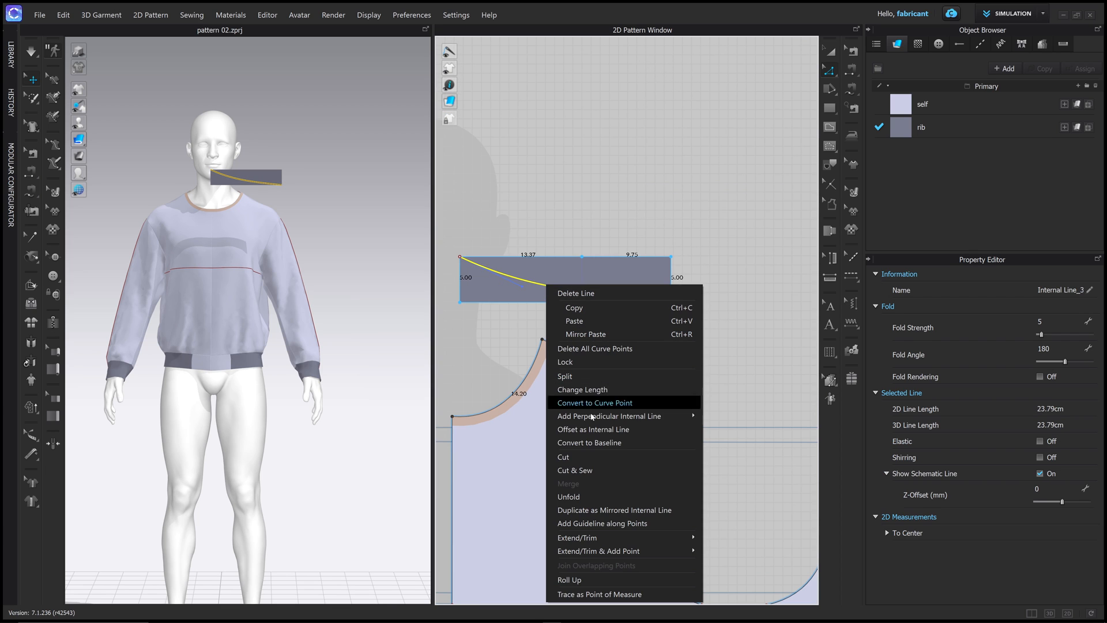
{"action": "left_click", "coordinate": [575, 461]}
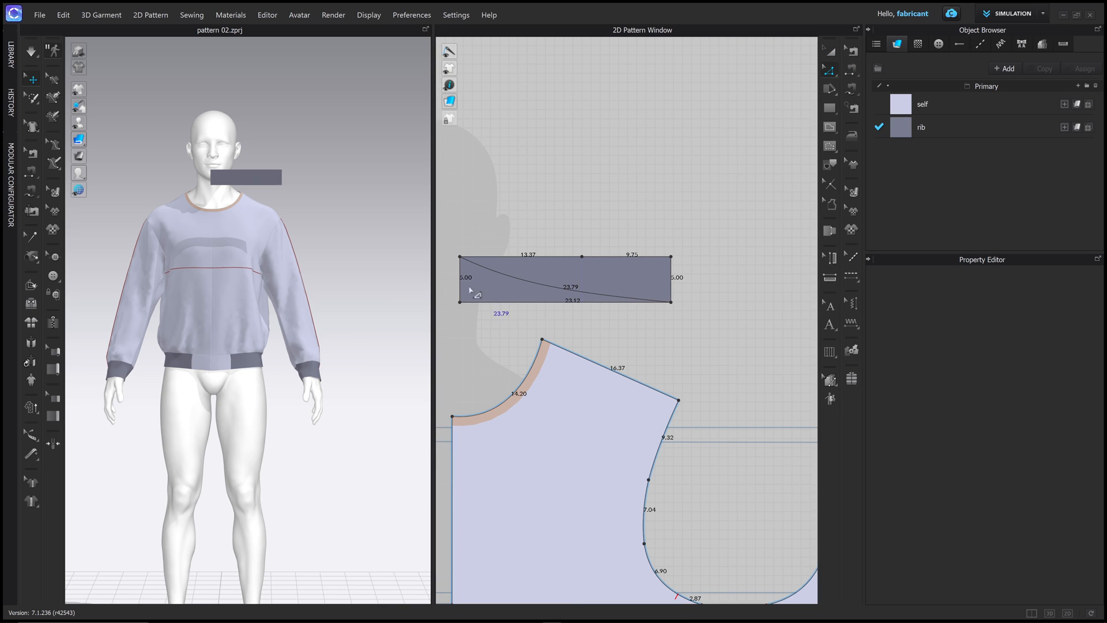
Step: Separate the two cut collar pieces and delete the lower offcut
{"action": "left_click", "coordinate": [829, 52]}
{"action": "left_click_drag", "start_coordinate": [522, 293], "coordinate": [514, 306]}
{"action": "left_click_drag", "start_coordinate": [639, 273], "coordinate": [656, 262]}
{"action": "left_click_drag", "start_coordinate": [562, 313], "coordinate": [531, 304]}
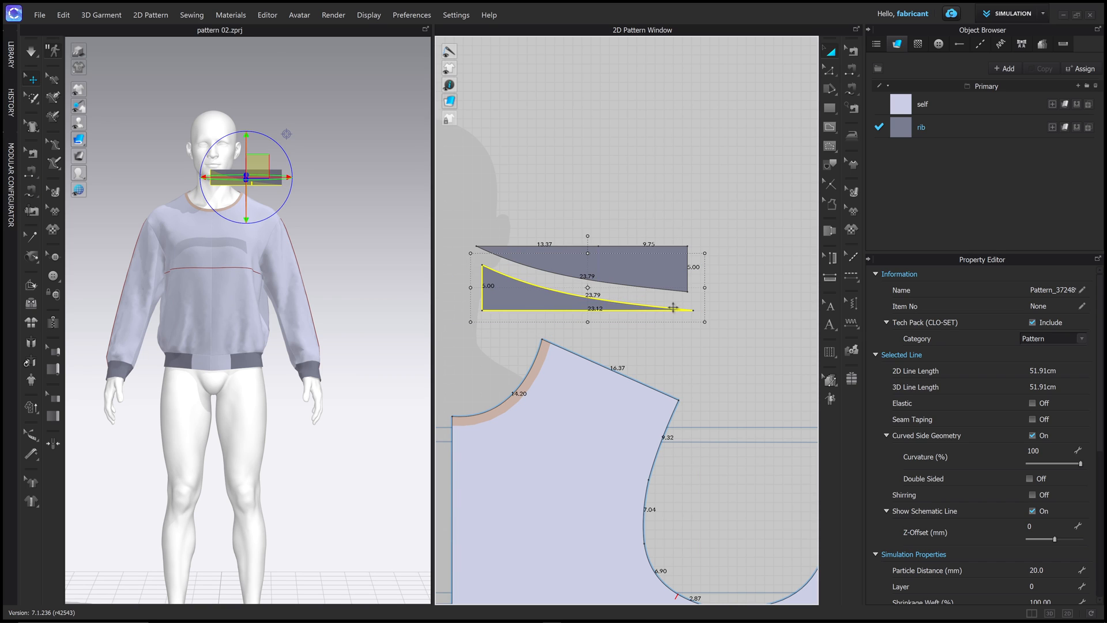
{"action": "key", "text": "Delete"}
Step: Deepen the curve of the collar's lower edge near the centre back until it is 23.99 cm long
{"action": "key", "text": "c"}
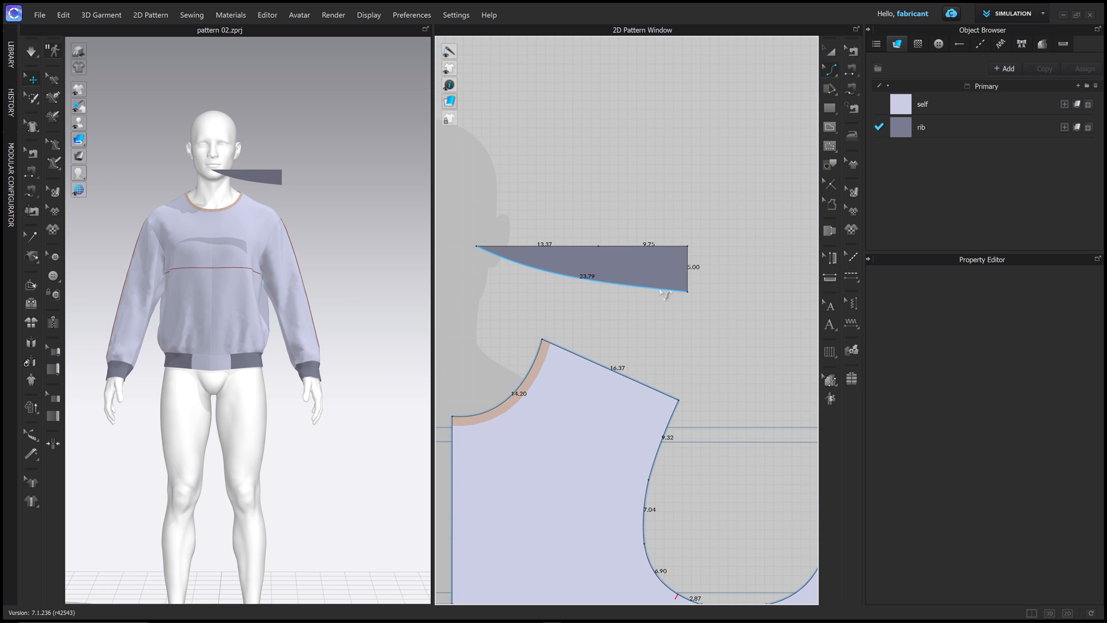
{"action": "left_click", "coordinate": [661, 293]}
{"action": "left_click_drag", "start_coordinate": [707, 306], "coordinate": [698, 300]}
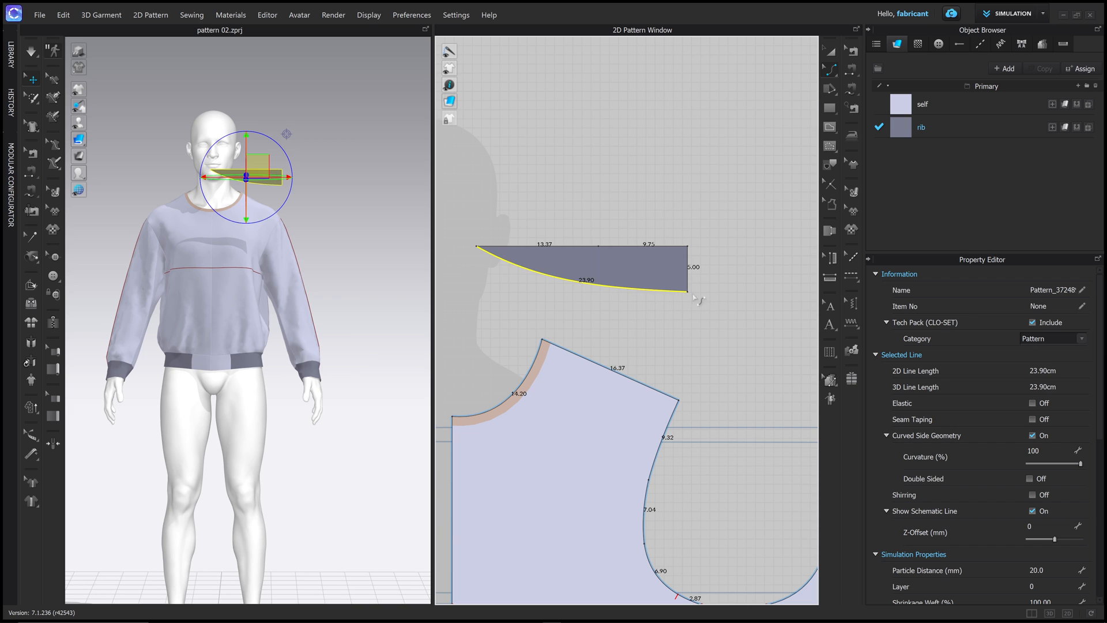
{"action": "scroll", "coordinate": [692, 297], "scroll_direction": "up", "scroll_amount": 5}
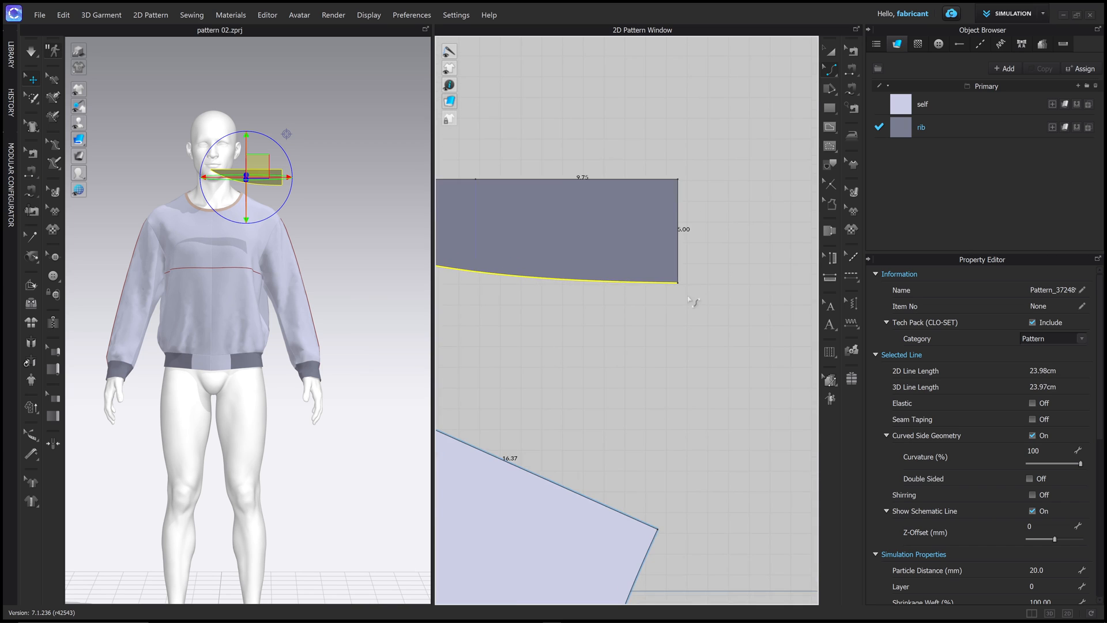
{"action": "scroll", "coordinate": [687, 289], "scroll_direction": "down", "scroll_amount": 5}
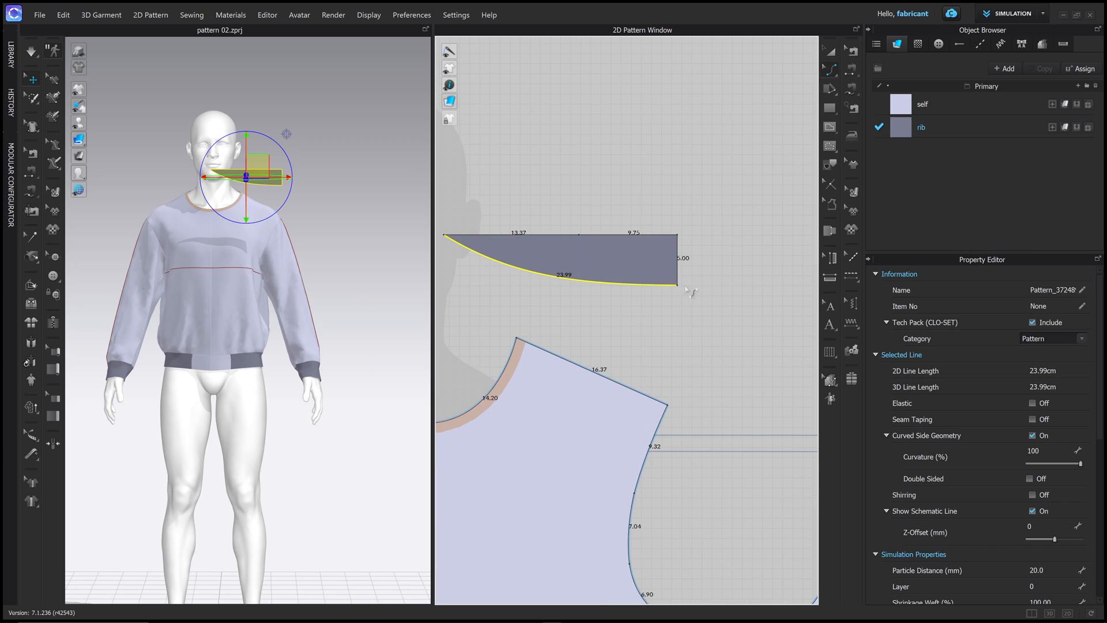
Step: Clone the collar half as a symmetric pattern with sewing, and place it beside the centre-back edge in both 2D and 3D
{"action": "left_click", "coordinate": [830, 53]}
{"action": "scroll", "coordinate": [666, 253], "scroll_direction": "down", "scroll_amount": 4}
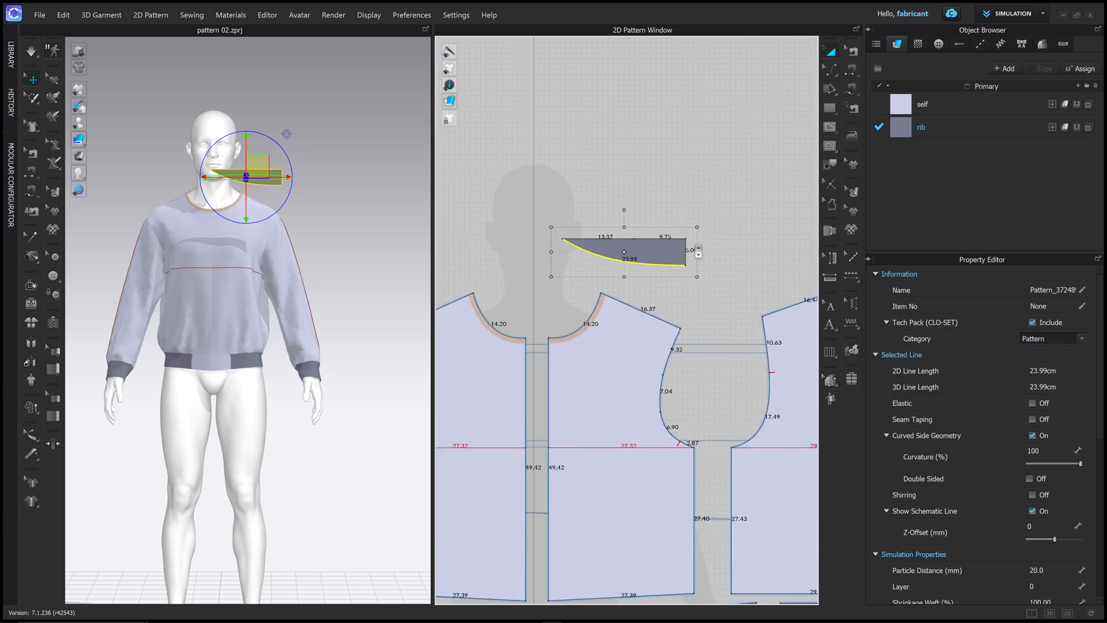
{"action": "right_click", "coordinate": [667, 252]}
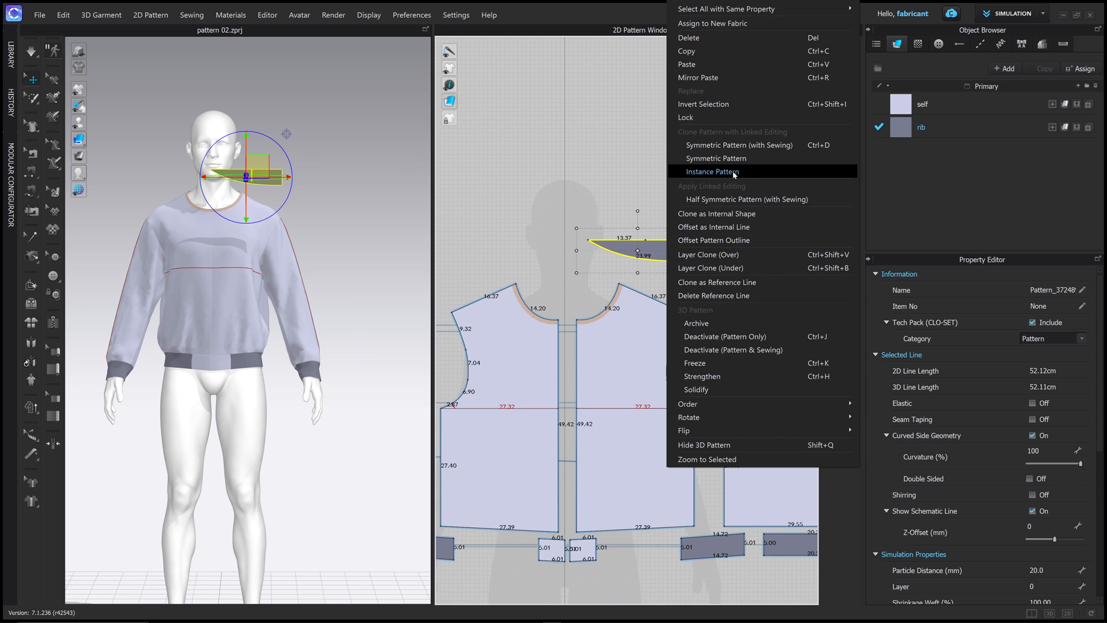
{"action": "left_click", "coordinate": [736, 142]}
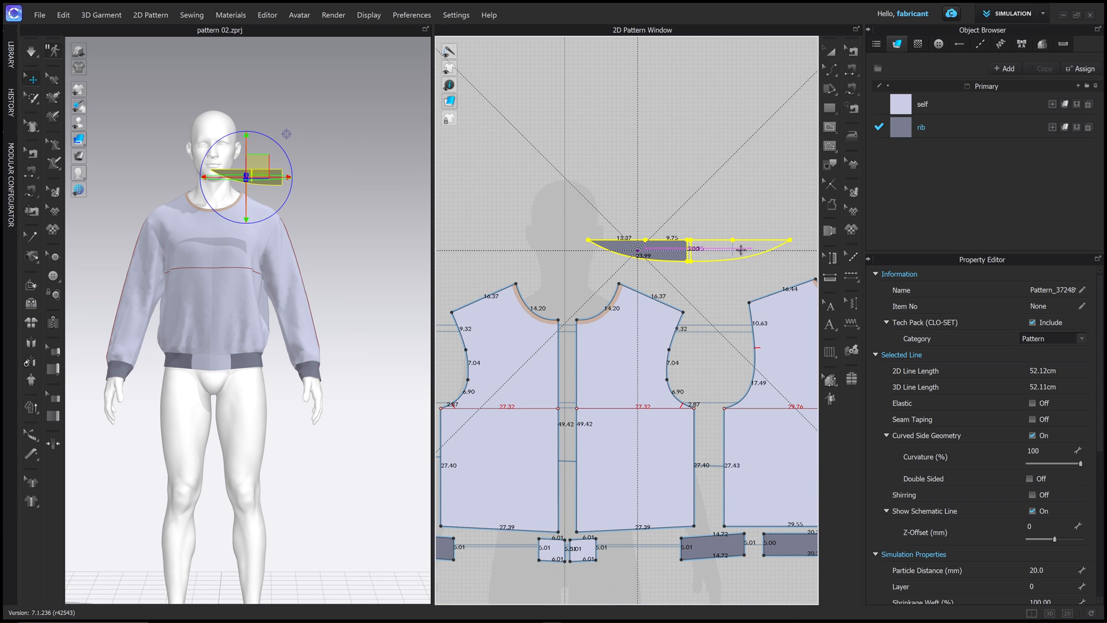
{"action": "left_click", "coordinate": [741, 253]}
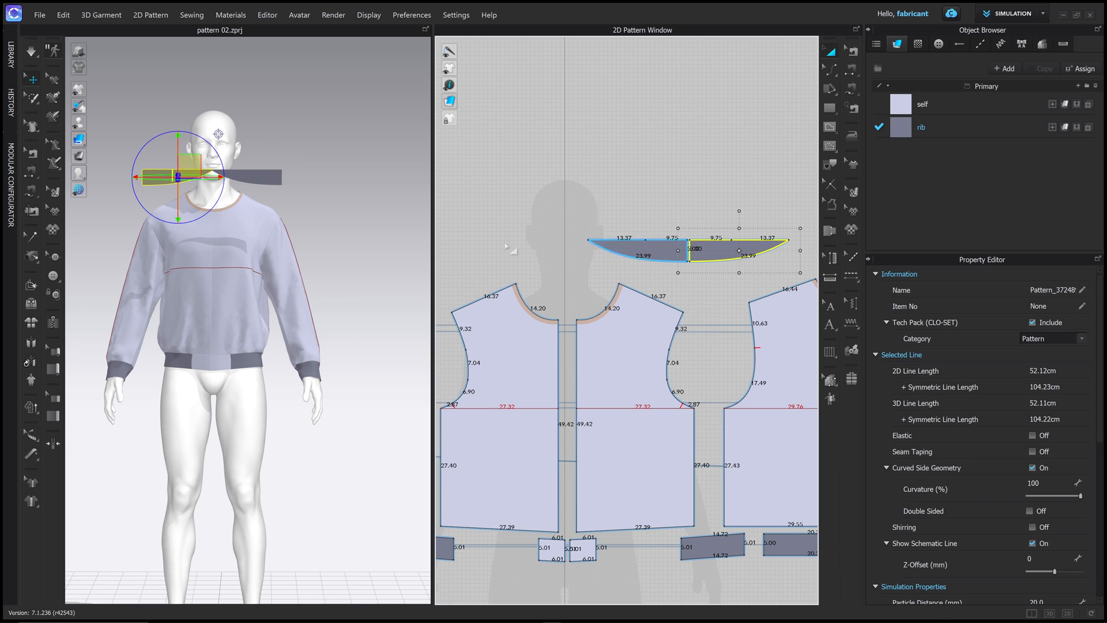
{"action": "left_click_drag", "start_coordinate": [190, 161], "coordinate": [331, 159]}
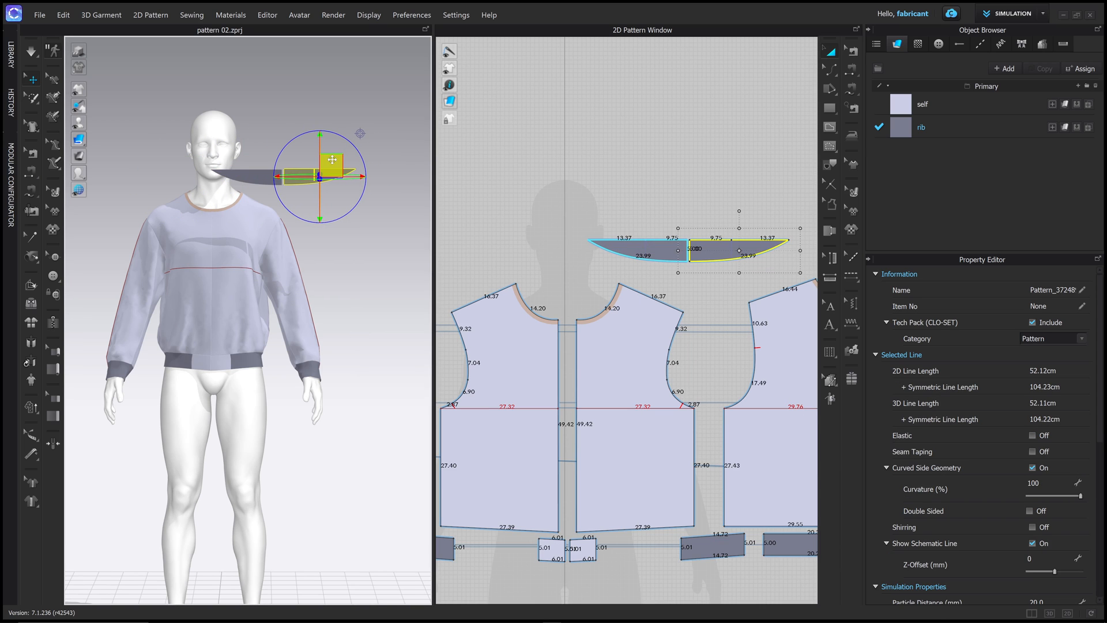
Step: Sew the centre-back edges of the two collar halves together
{"action": "scroll", "coordinate": [677, 206], "scroll_direction": "up", "scroll_amount": 3}
{"action": "middle_click_drag", "start_coordinate": [678, 205], "coordinate": [602, 149]}
{"action": "left_click", "coordinate": [602, 149]}
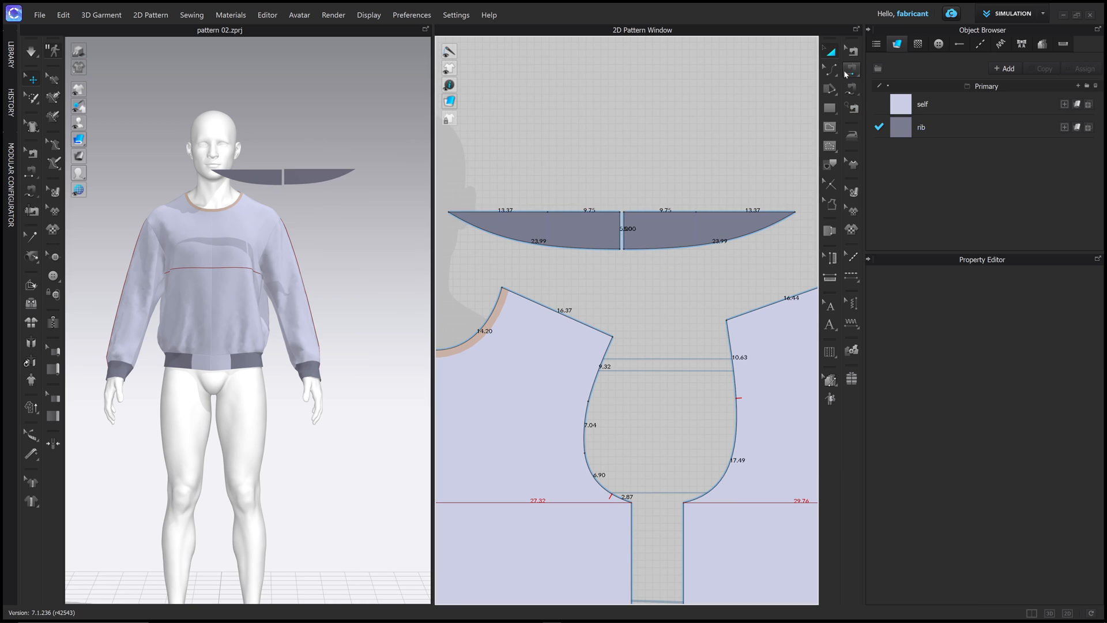
{"action": "left_click", "coordinate": [851, 70]}
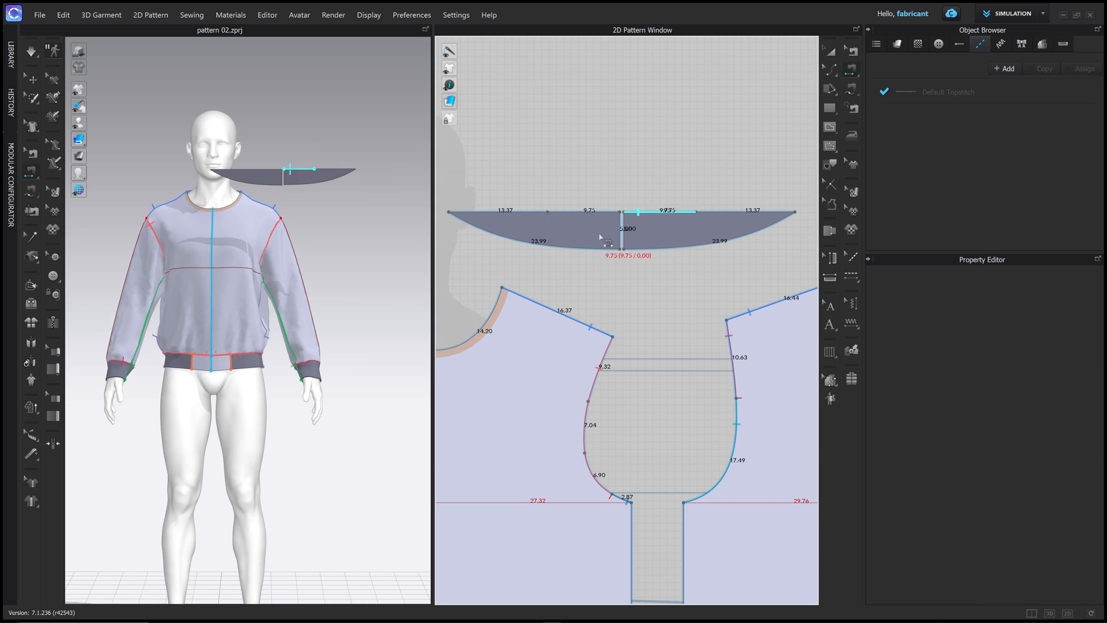
{"action": "left_click", "coordinate": [629, 233]}
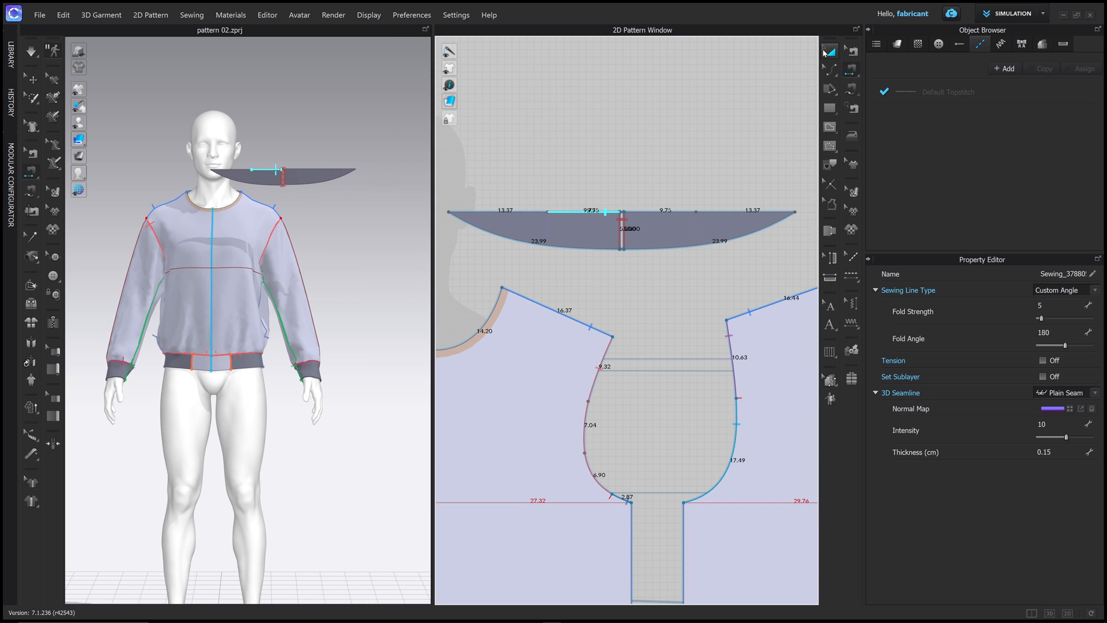
Step: Free-sew the front neckline to the collar's lower edge, starting from the collar's pointed front end
{"action": "scroll", "coordinate": [675, 234], "scroll_direction": "down", "scroll_amount": 2}
{"action": "middle_click_drag", "start_coordinate": [659, 247], "coordinate": [712, 235]}
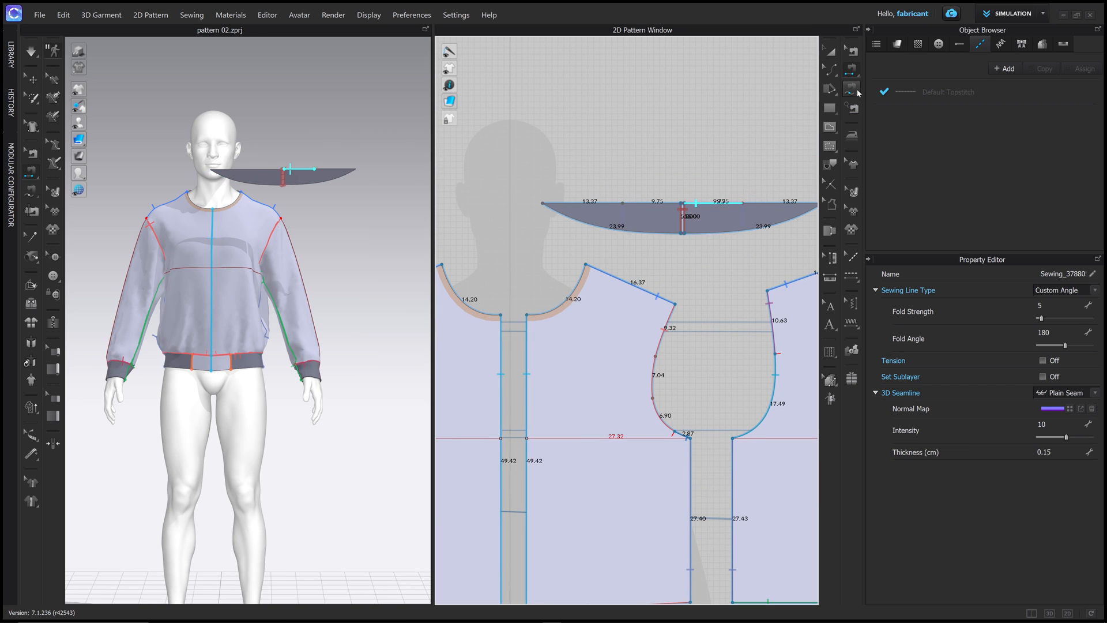
{"action": "left_click", "coordinate": [526, 316]}
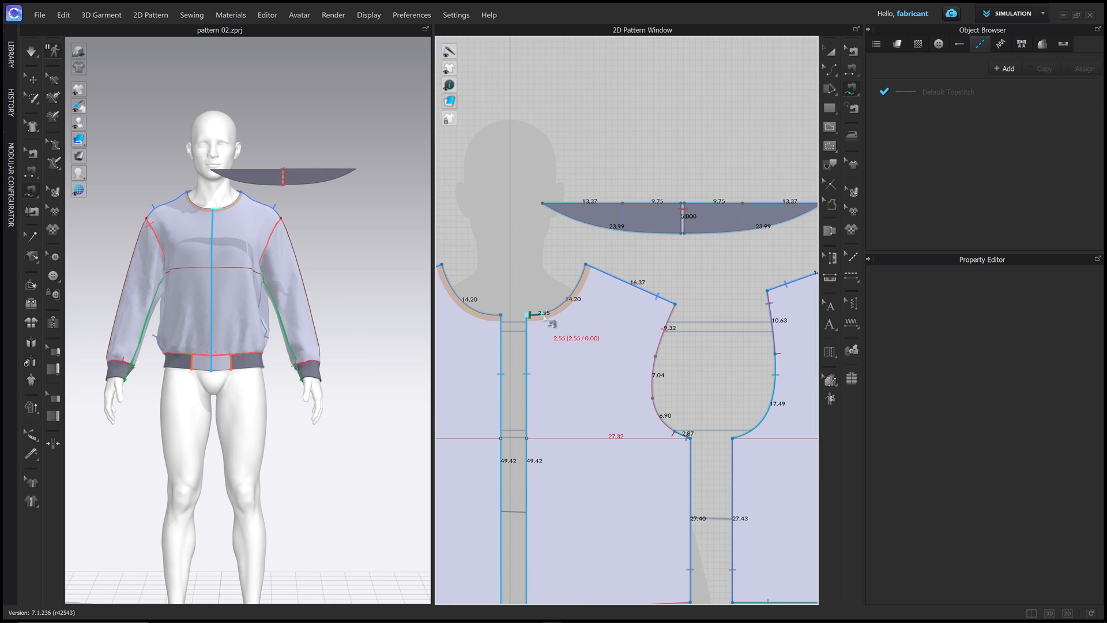
{"action": "left_click", "coordinate": [567, 242]}
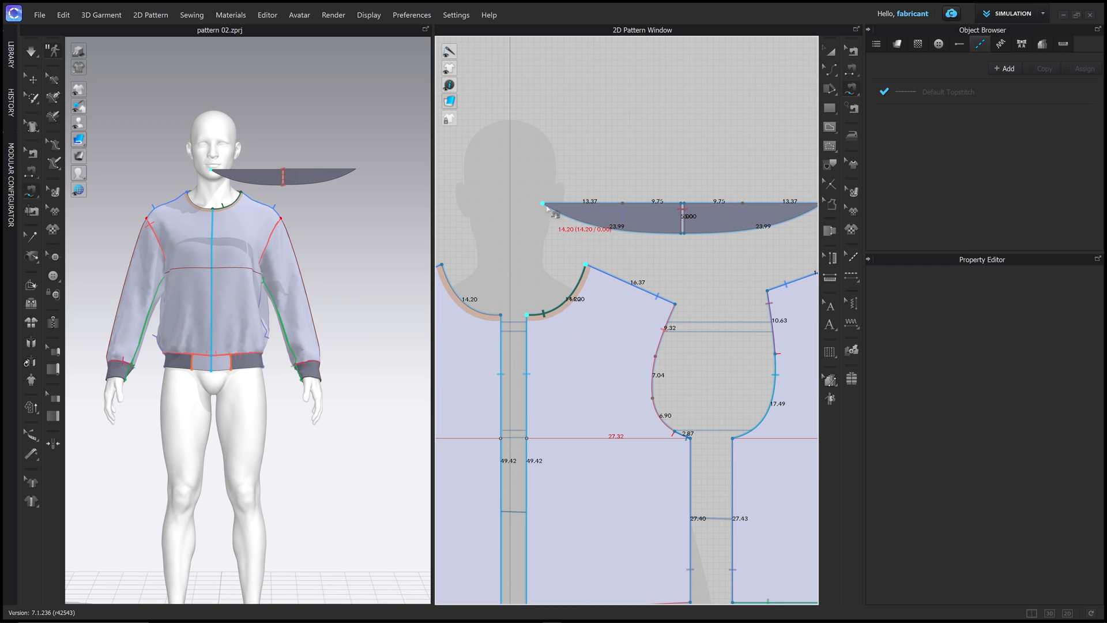
{"action": "left_click", "coordinate": [542, 204]}
{"action": "left_click", "coordinate": [622, 231]}
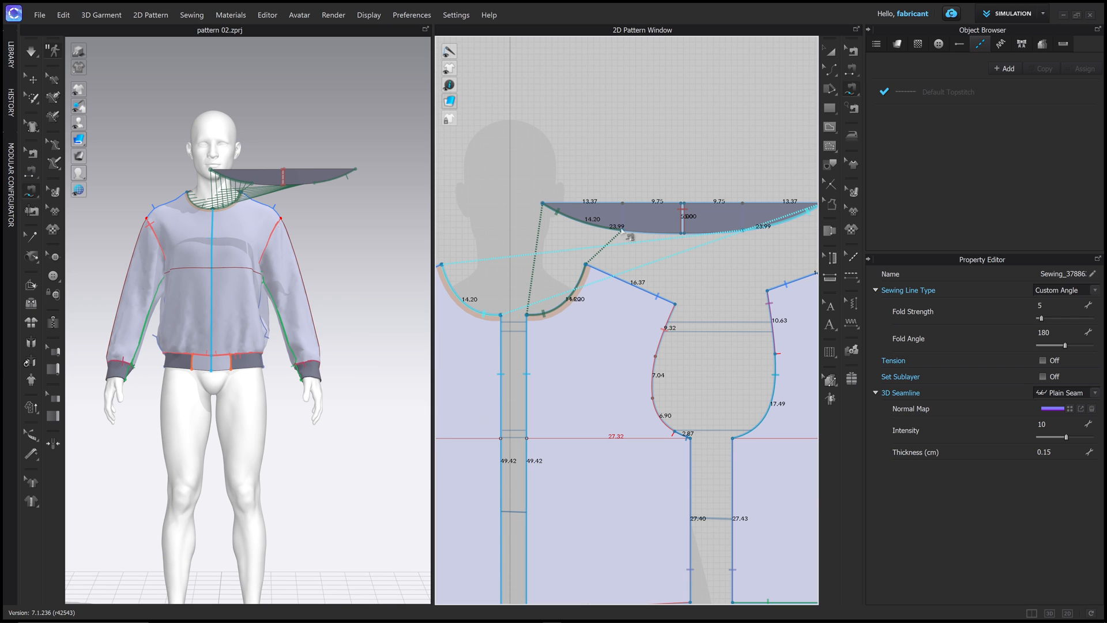
Step: Add a notch on the collar's lower edge where the front neckline seam ends
{"action": "left_click", "coordinate": [831, 185]}
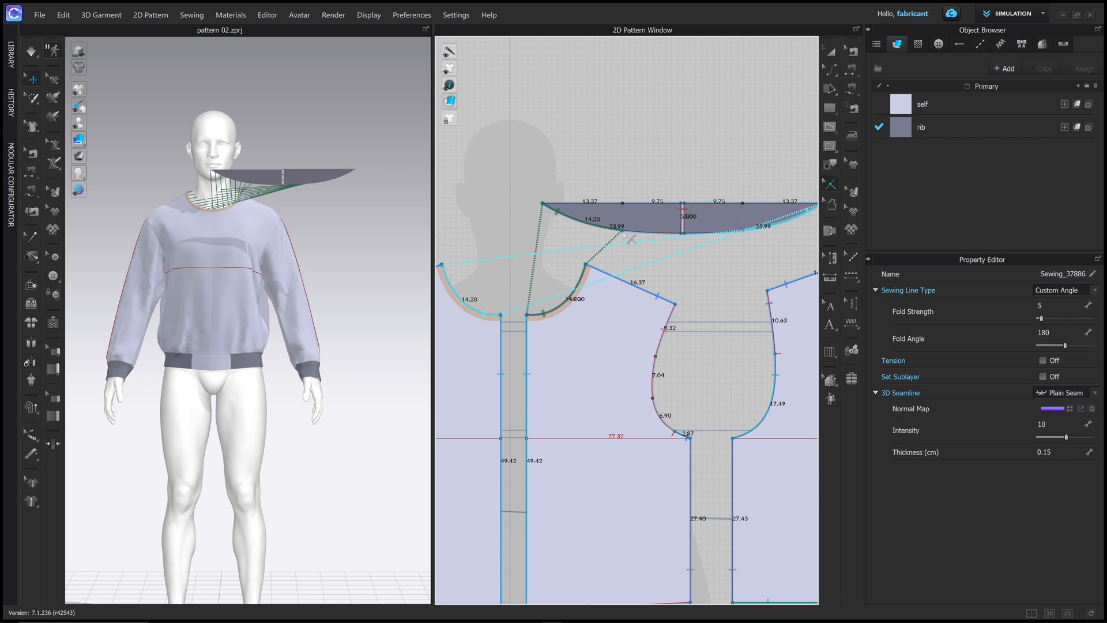
{"action": "left_click", "coordinate": [633, 244]}
{"action": "scroll", "coordinate": [625, 244], "scroll_direction": "up", "scroll_amount": 4}
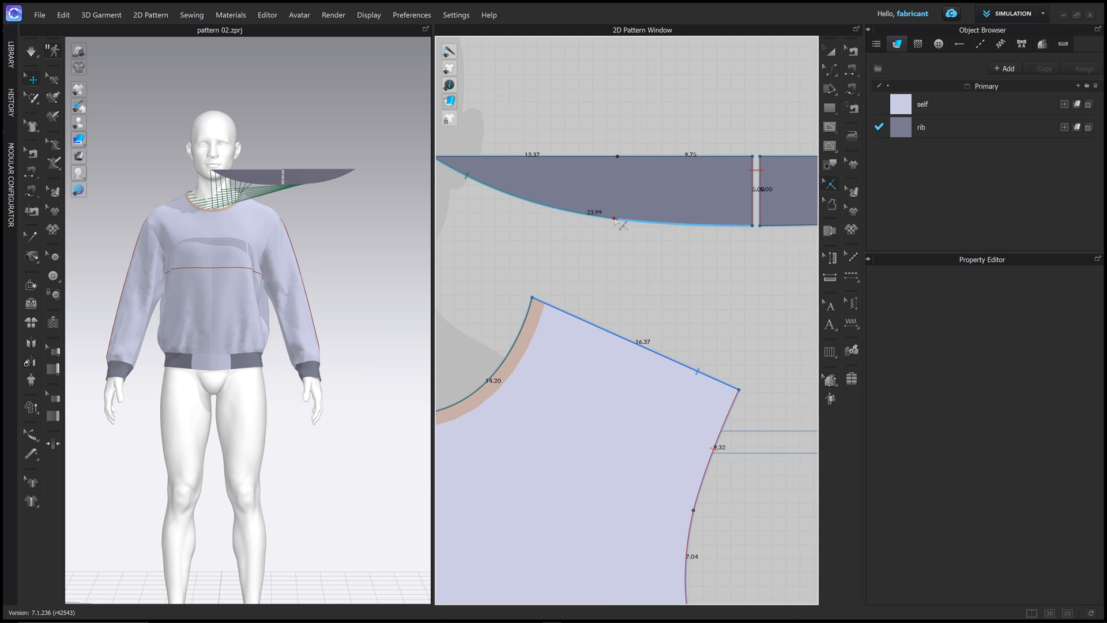
{"action": "left_click", "coordinate": [619, 223]}
{"action": "scroll", "coordinate": [670, 274], "scroll_direction": "down", "scroll_amount": 5}
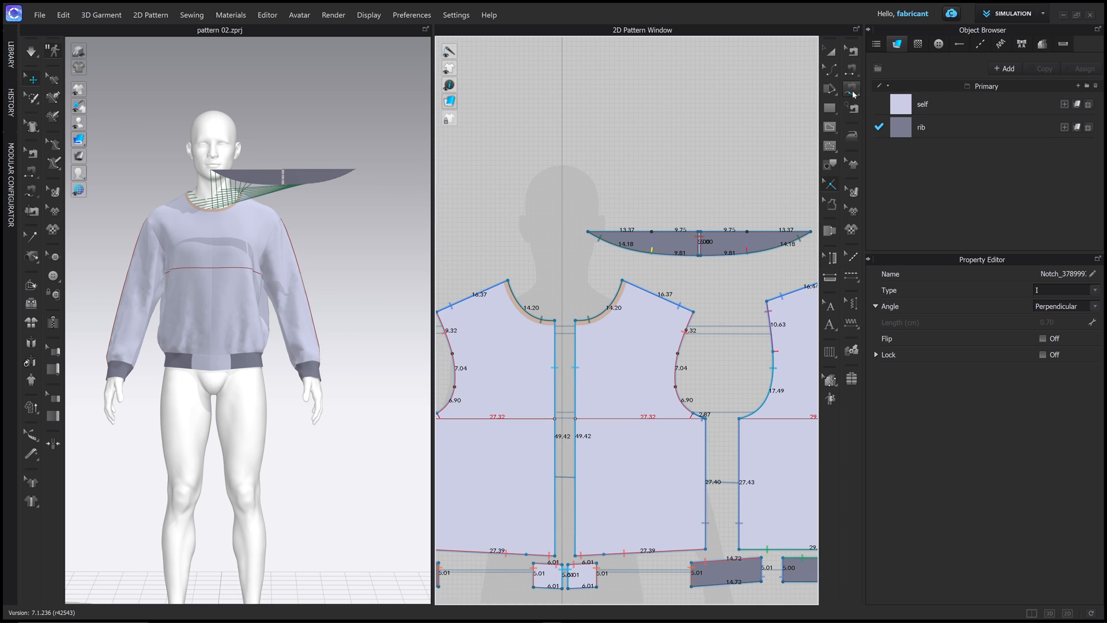
Step: Free-sew the back neckline to the collar's lower edge between the notch and the centre back
{"action": "left_click", "coordinate": [853, 91]}
{"action": "right_click_drag", "start_coordinate": [849, 280], "coordinate": [721, 285]}
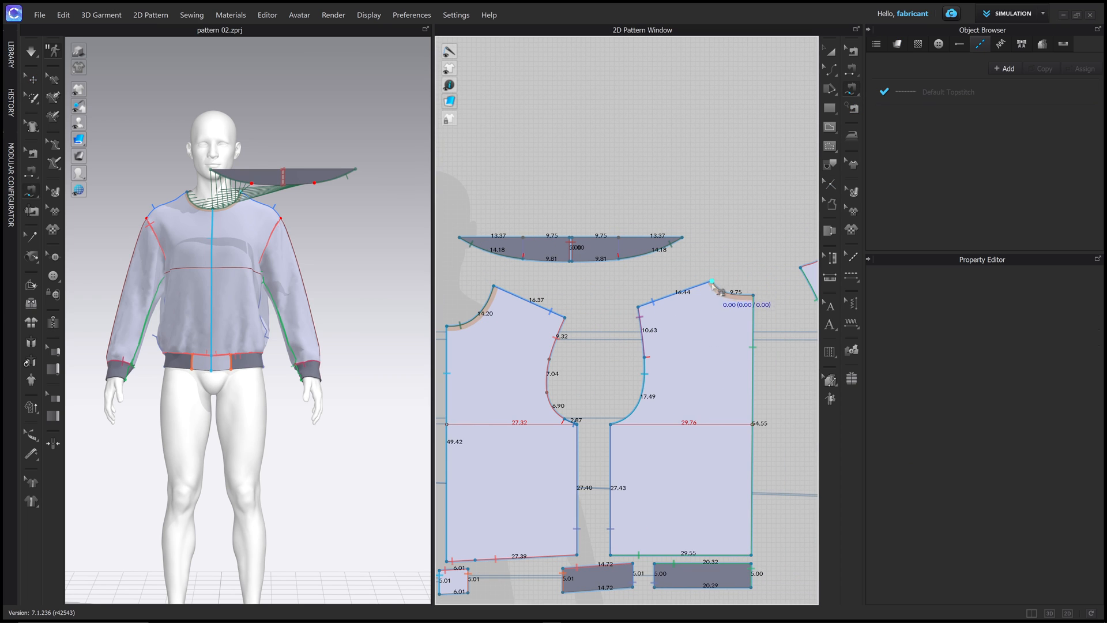
{"action": "left_click", "coordinate": [752, 296]}
{"action": "left_click", "coordinate": [524, 260]}
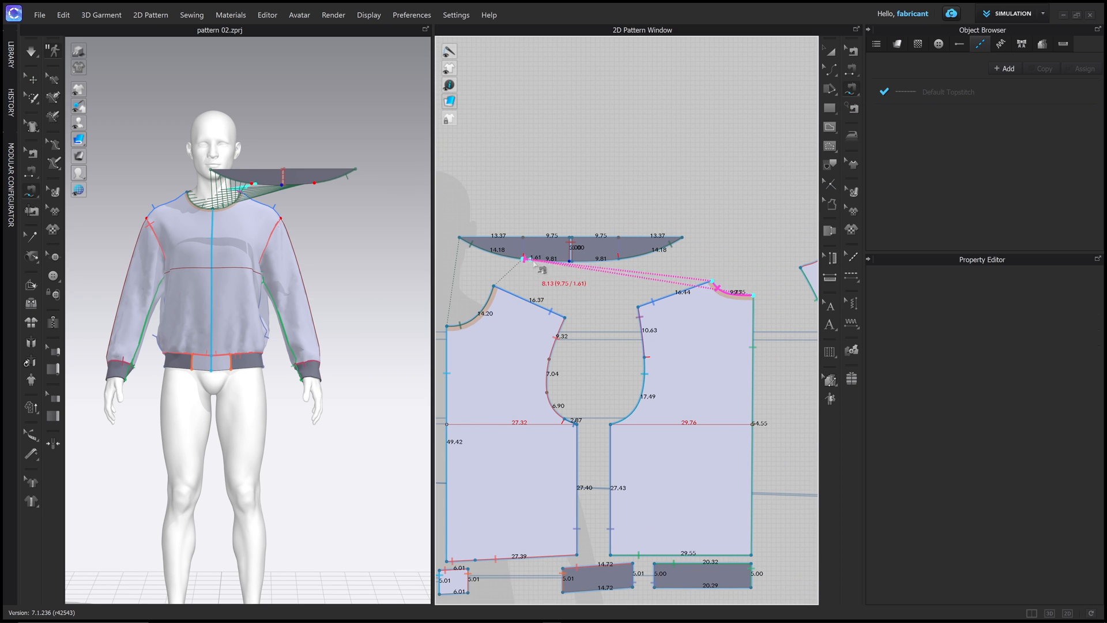
{"action": "left_click", "coordinate": [570, 260]}
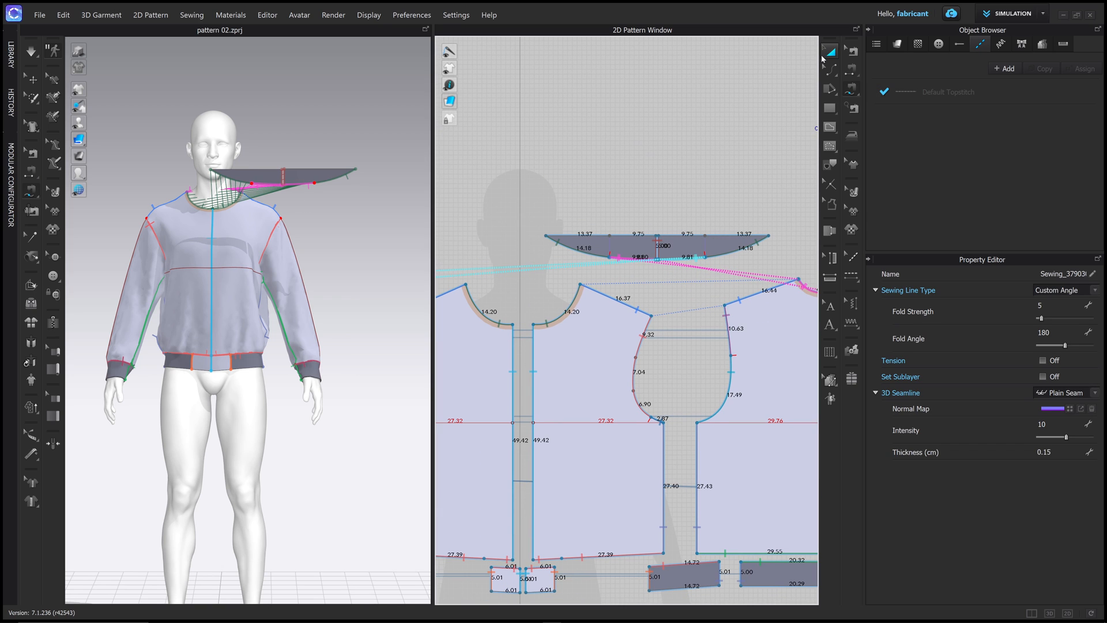
Step: Select both collar halves in 3D and turn them about the vertical axis to face the avatar's back
{"action": "left_click", "coordinate": [825, 55]}
{"action": "scroll", "coordinate": [294, 181], "scroll_direction": "up", "scroll_amount": 1}
{"action": "right_click_drag", "start_coordinate": [293, 180], "coordinate": [288, 185]}
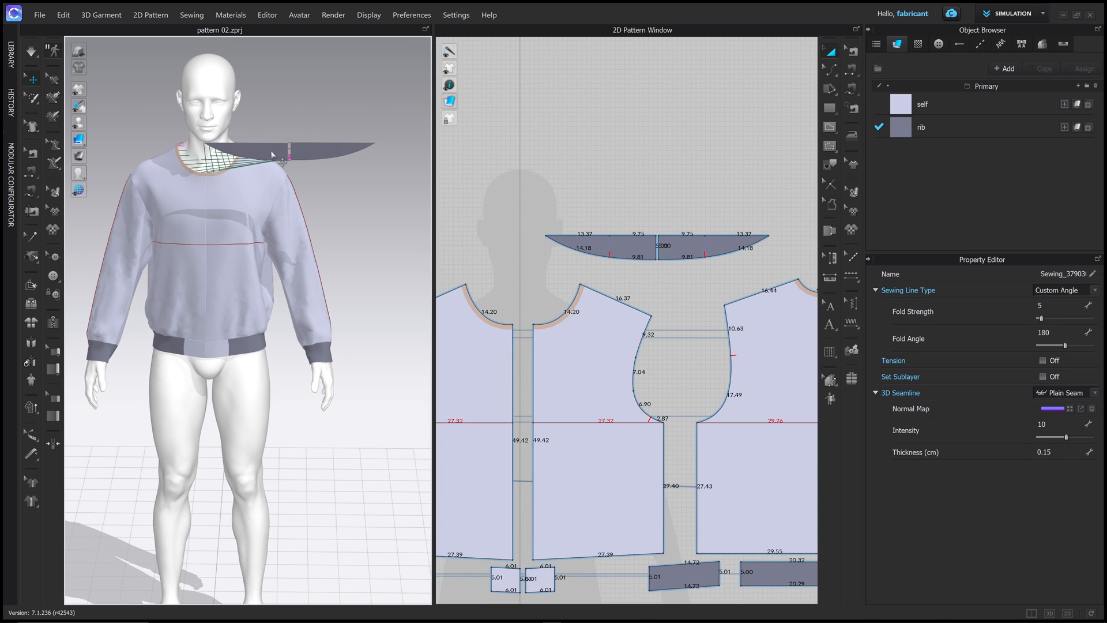
{"action": "left_click", "coordinate": [272, 155]}
{"action": "left_click", "coordinate": [302, 154]}
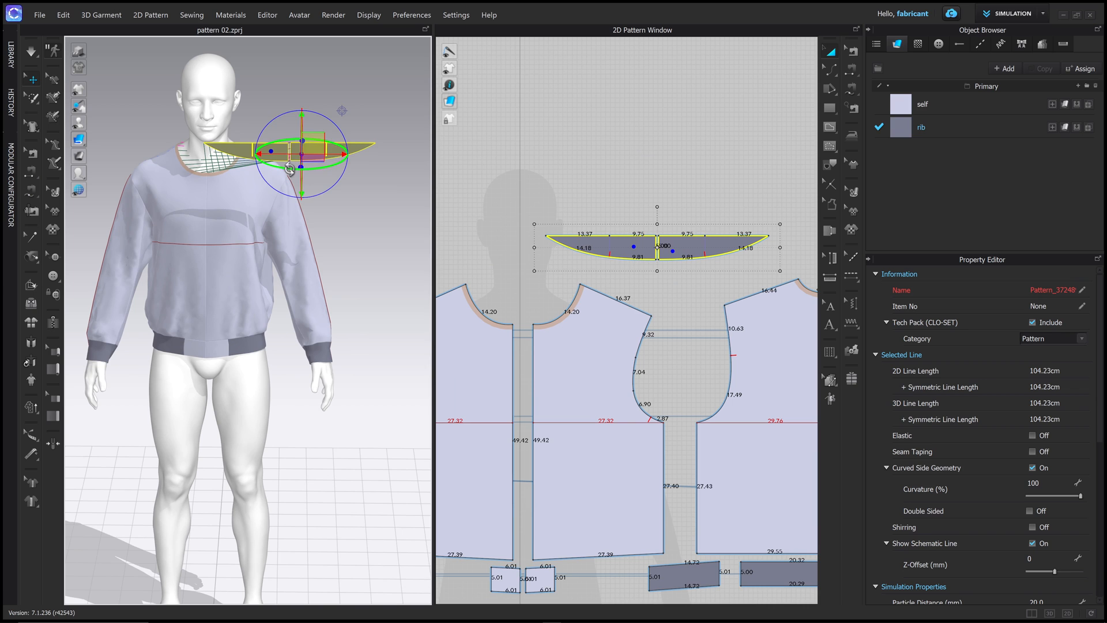
{"action": "left_click_drag", "start_coordinate": [289, 169], "coordinate": [350, 132]}
{"action": "right_click_drag", "start_coordinate": [348, 152], "coordinate": [396, 165]}
Step: Move the collar halves behind the avatar's neck, centred just above the back neckline
{"action": "left_click_drag", "start_coordinate": [318, 156], "coordinate": [191, 145]}
{"action": "right_click_drag", "start_coordinate": [191, 145], "coordinate": [273, 149]}
{"action": "middle_click_drag", "start_coordinate": [274, 149], "coordinate": [202, 130]}
{"action": "left_click_drag", "start_coordinate": [239, 180], "coordinate": [340, 155]}
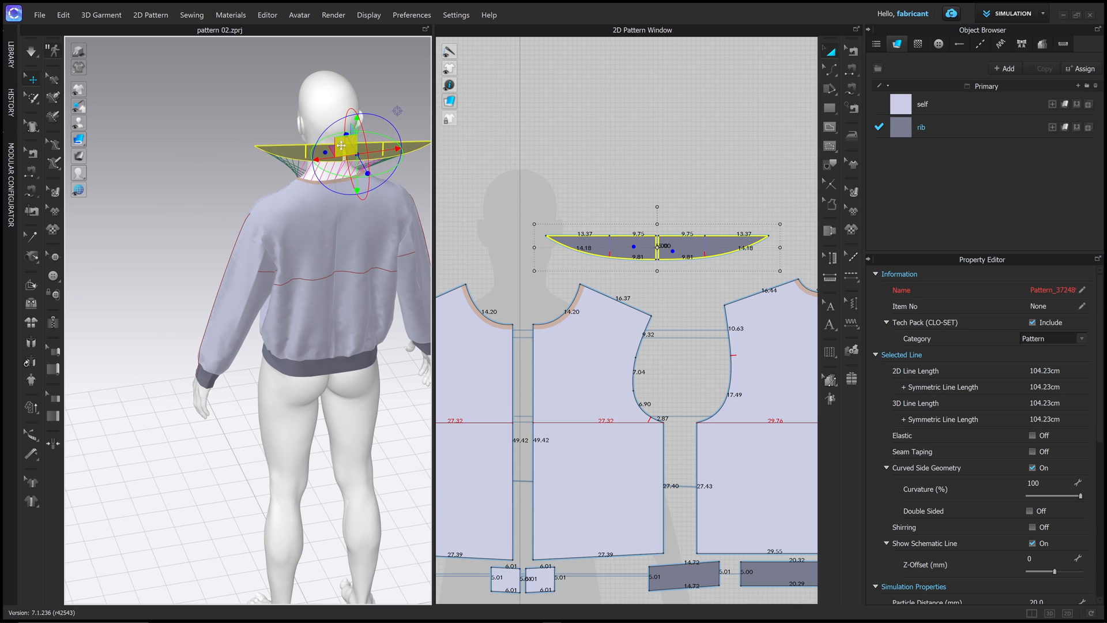
{"action": "right_click_drag", "start_coordinate": [340, 155], "coordinate": [396, 144]}
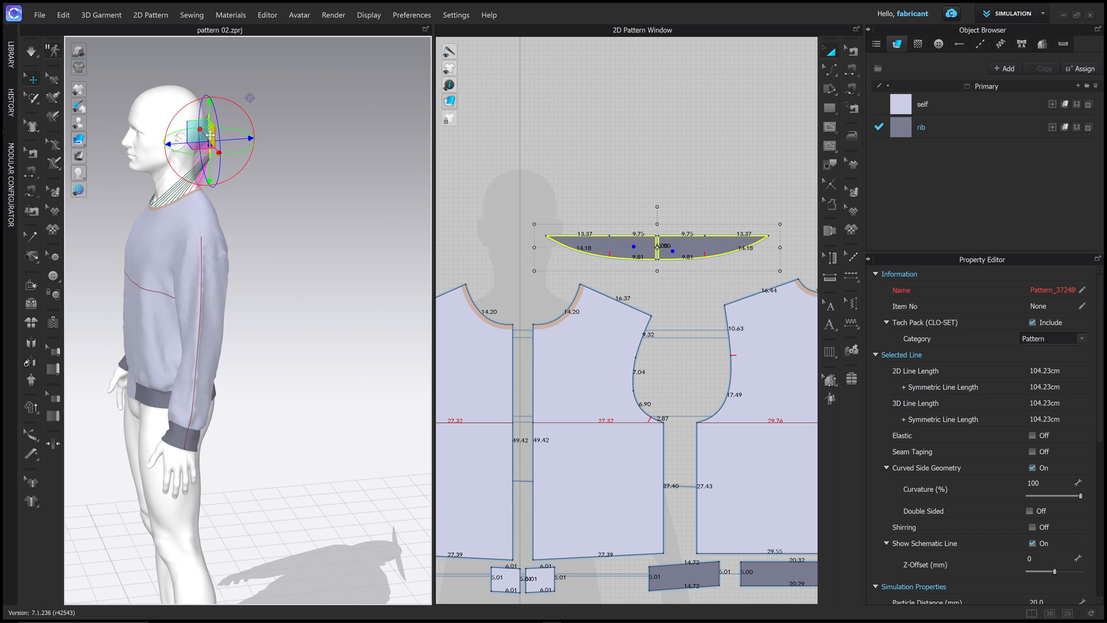
{"action": "left_click_drag", "start_coordinate": [210, 135], "coordinate": [213, 143]}
{"action": "right_click_drag", "start_coordinate": [228, 152], "coordinate": [199, 182]}
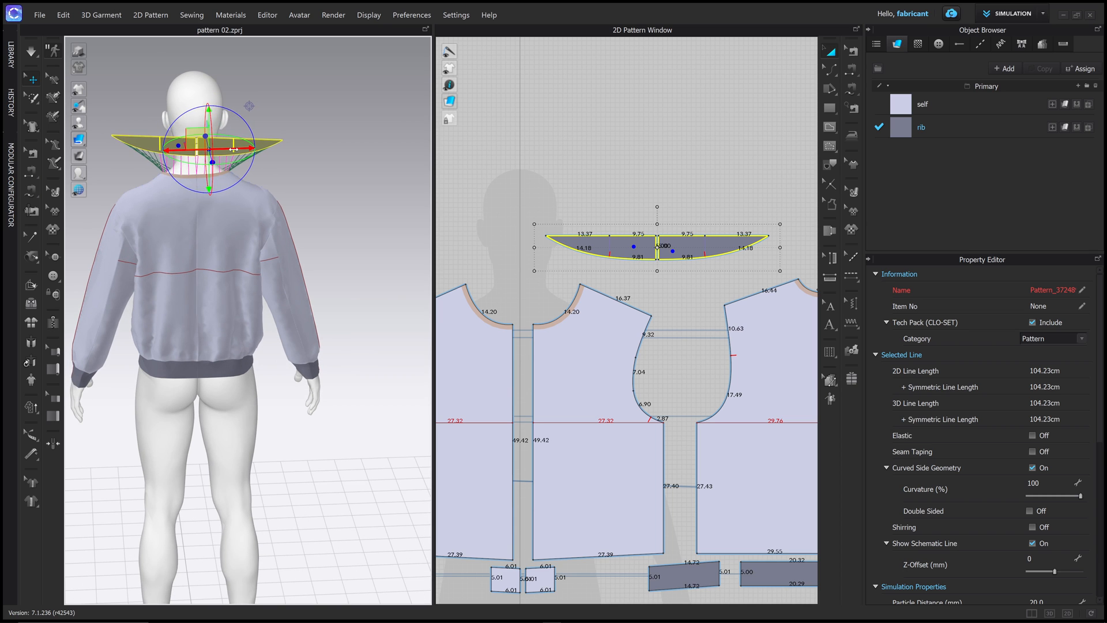
{"action": "right_click_drag", "start_coordinate": [226, 150], "coordinate": [316, 168]}
Step: Simulate the garment so the collar is pulled onto the neckline, and adjust the drape of the jacket front
{"action": "left_click", "coordinate": [317, 172]}
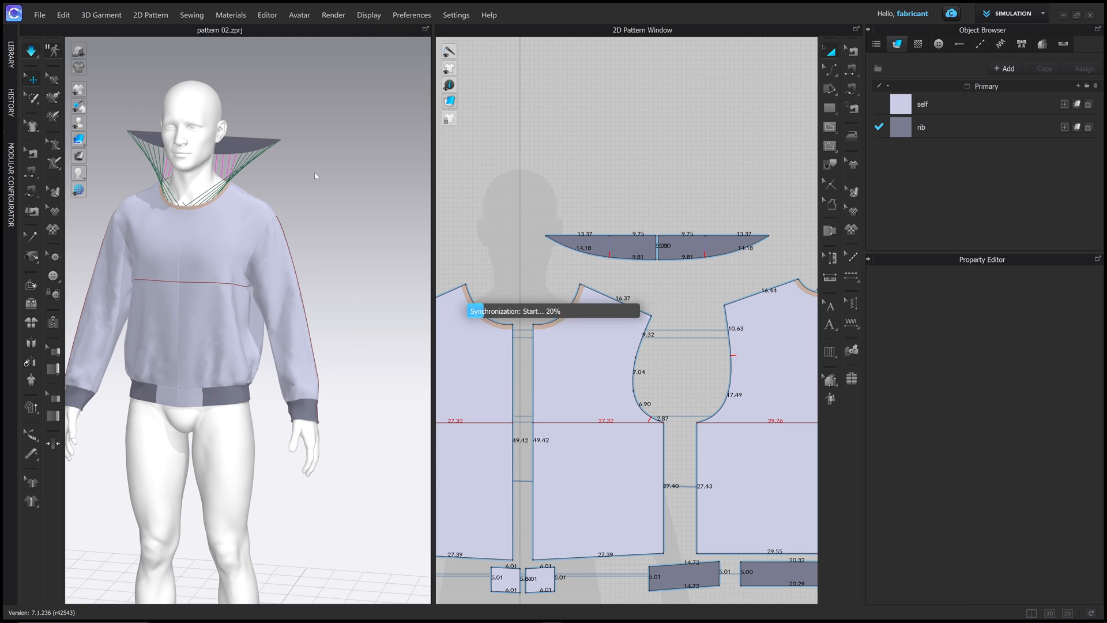
{"action": "left_click", "coordinate": [185, 231]}
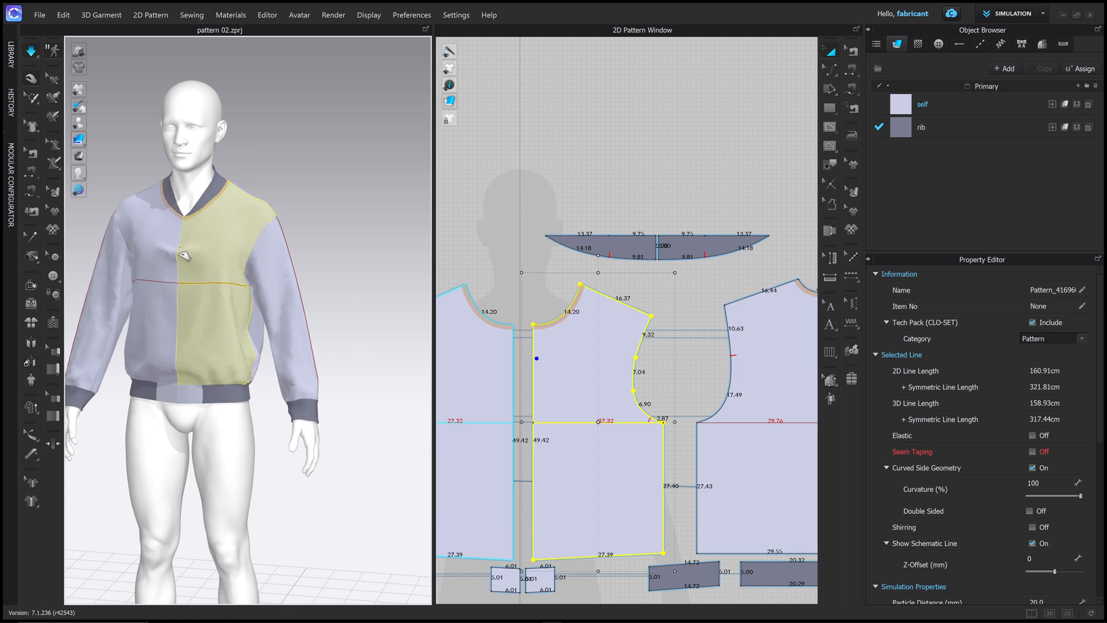
{"action": "left_click", "coordinate": [174, 336]}
{"action": "right_click_drag", "start_coordinate": [266, 260], "coordinate": [314, 234]}
{"action": "scroll", "coordinate": [654, 237], "scroll_direction": "up", "scroll_amount": 2}
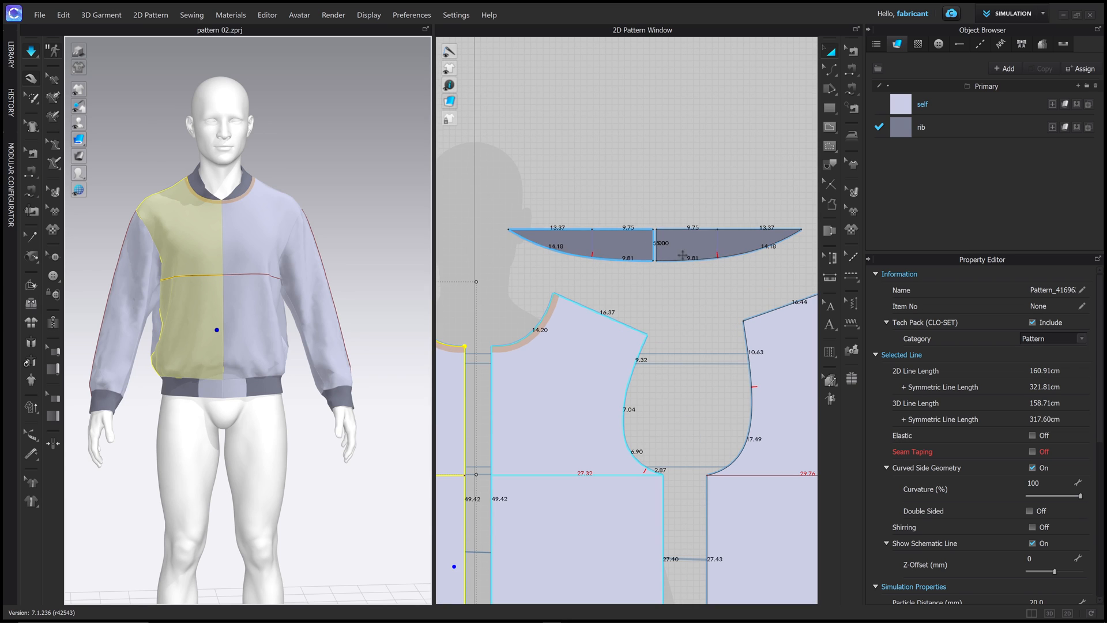
Step: Shift the two collar halves in the 2D layout, leaving a small gap between their centre-back edges
{"action": "left_click", "coordinate": [610, 243]}
{"action": "left_click_drag", "start_coordinate": [610, 244], "coordinate": [600, 248]}
{"action": "left_click_drag", "start_coordinate": [686, 245], "coordinate": [664, 245]}
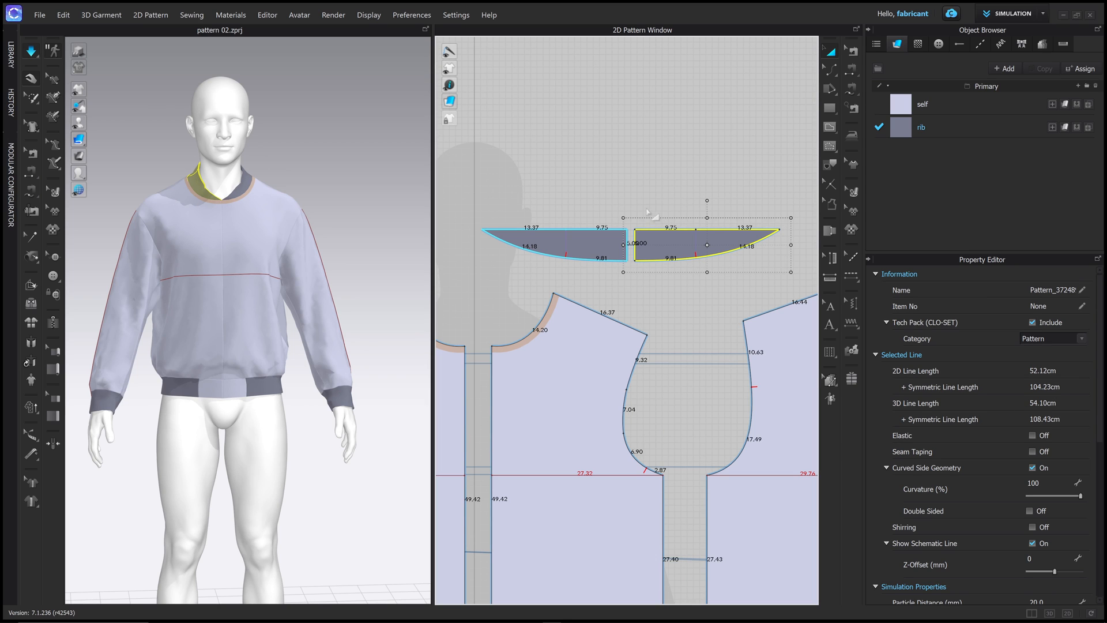
{"action": "left_click", "coordinate": [599, 243]}
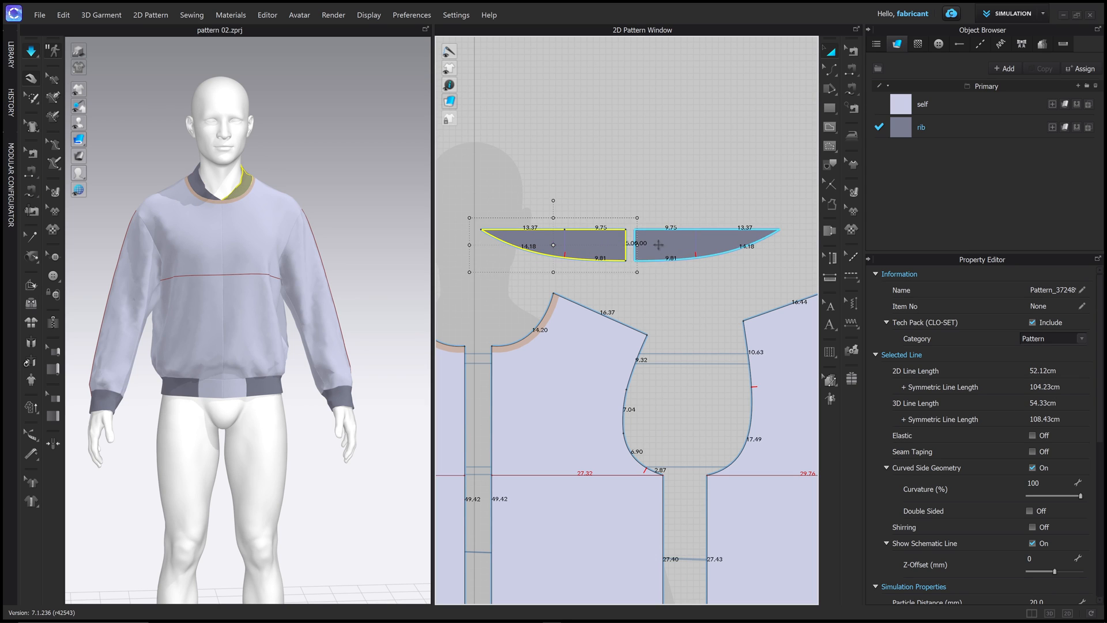
Step: Inspect the jacket's collar, front and hem drape from several angles in the 3D view
{"action": "right_click_drag", "start_coordinate": [282, 178], "coordinate": [353, 188]}
{"action": "right_click_drag", "start_coordinate": [233, 194], "coordinate": [250, 205]}
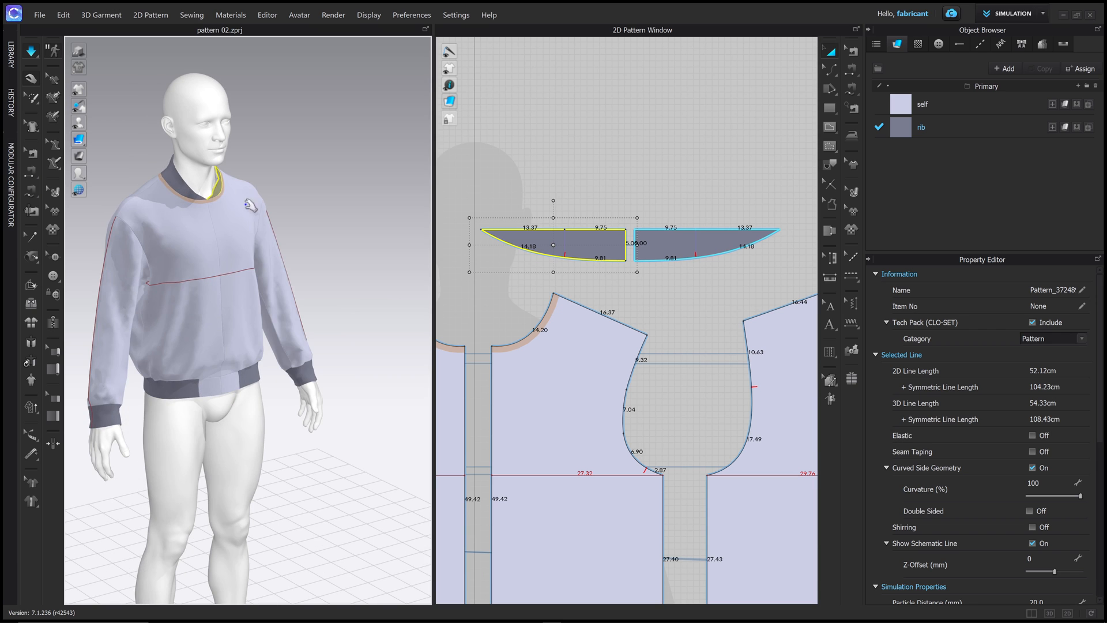
{"action": "right_click_drag", "start_coordinate": [307, 165], "coordinate": [257, 180]}
{"action": "scroll", "coordinate": [254, 188], "scroll_direction": "up", "scroll_amount": 5}
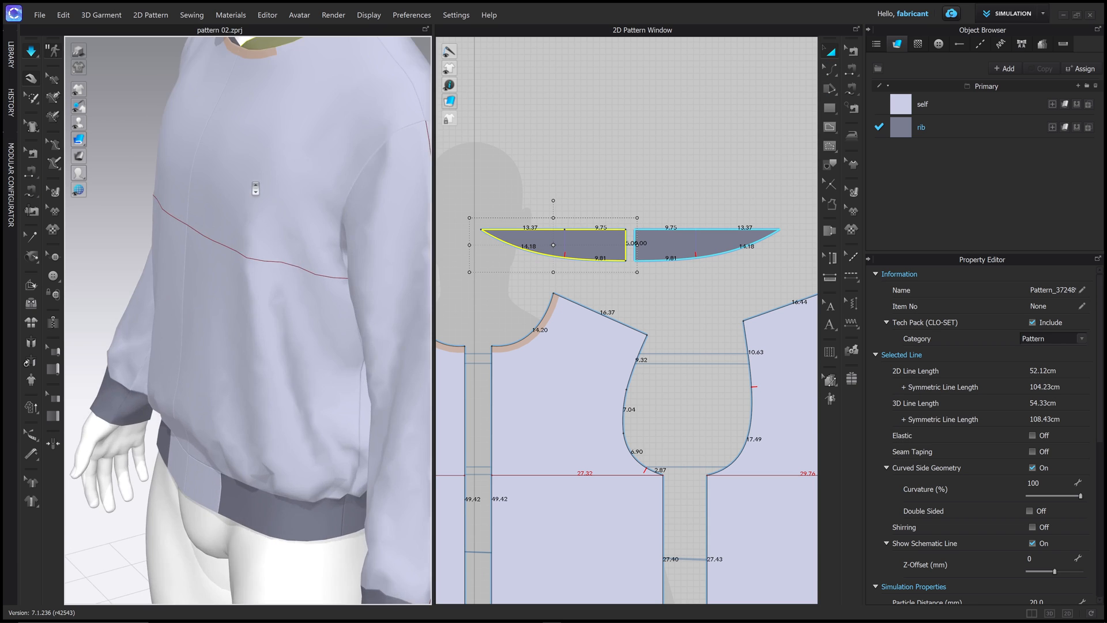
{"action": "middle_click_drag", "start_coordinate": [254, 188], "coordinate": [257, 340]}
{"action": "mouse_move", "coordinate": [260, 169]}
{"action": "right_mouse_down"}
{"action": "mouse_move", "coordinate": [240, 168]}
{"action": "mouse_move", "coordinate": [292, 168]}
{"action": "mouse_move", "coordinate": [248, 163]}
{"action": "right_mouse_up"}
{"action": "scroll", "coordinate": [248, 164], "scroll_direction": "down", "scroll_amount": 10}
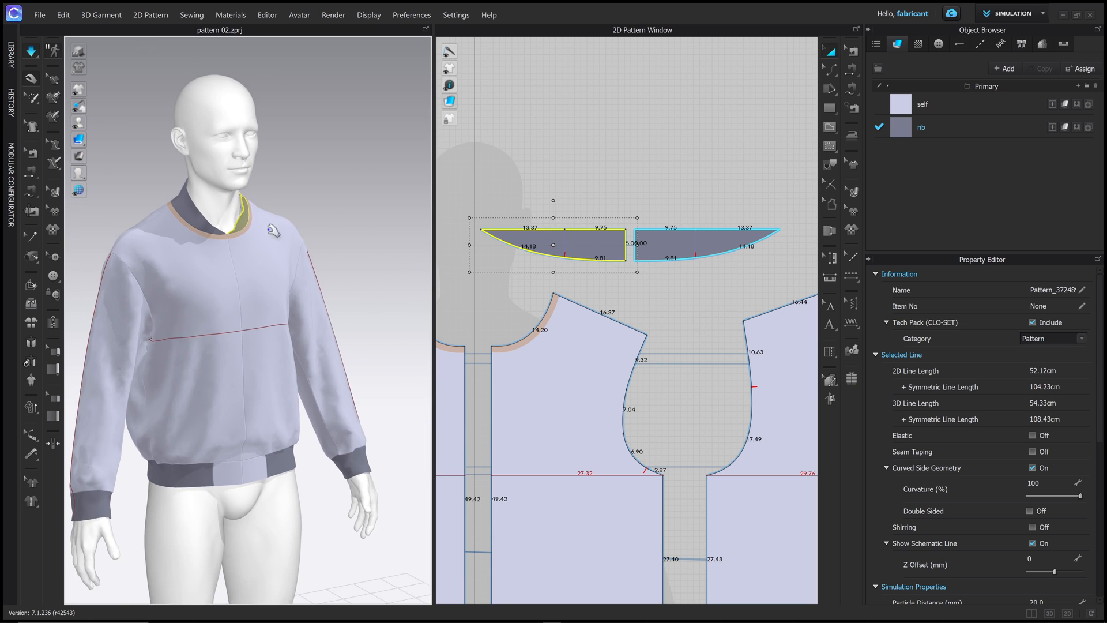
Step: Select all pattern pieces and set their particle distance to 14 mm
{"action": "scroll", "coordinate": [661, 269], "scroll_direction": "down", "scroll_amount": 2}
{"action": "scroll", "coordinate": [662, 269], "scroll_direction": "down", "scroll_amount": 3}
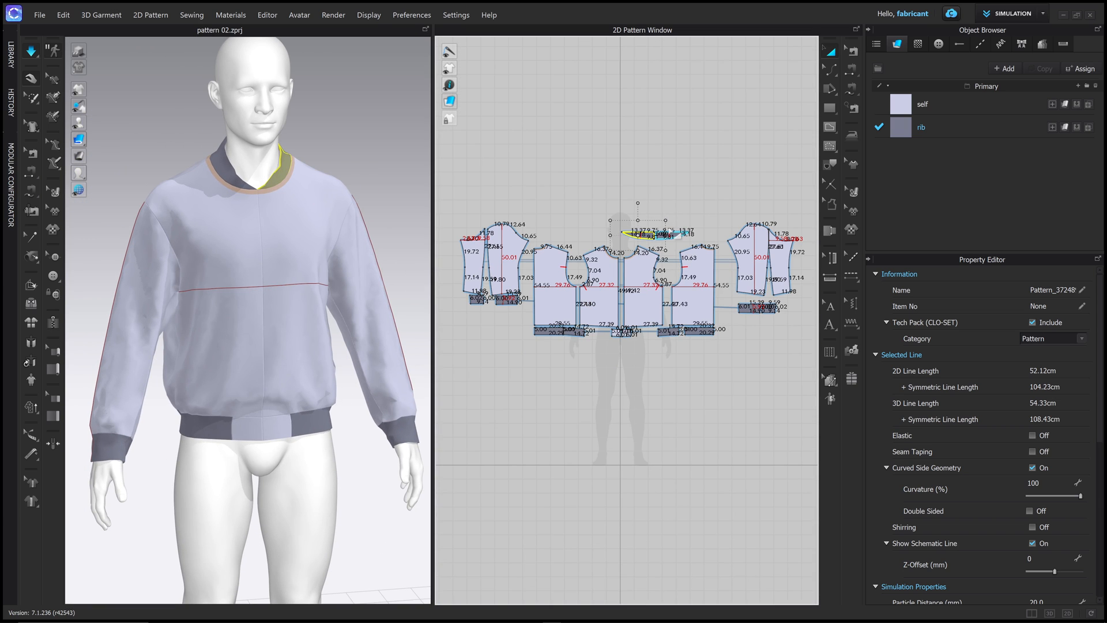
{"action": "key", "text": "ctrl+a"}
{"action": "scroll", "coordinate": [962, 361], "scroll_direction": "down", "scroll_amount": 5}
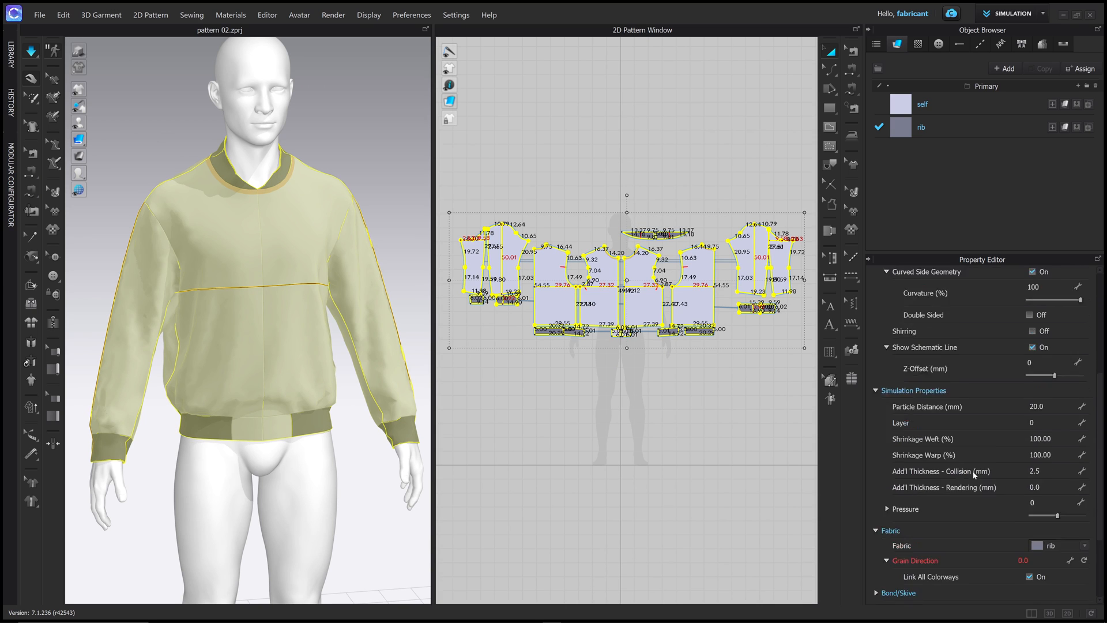
{"action": "scroll", "coordinate": [970, 469], "scroll_direction": "up", "scroll_amount": 1}
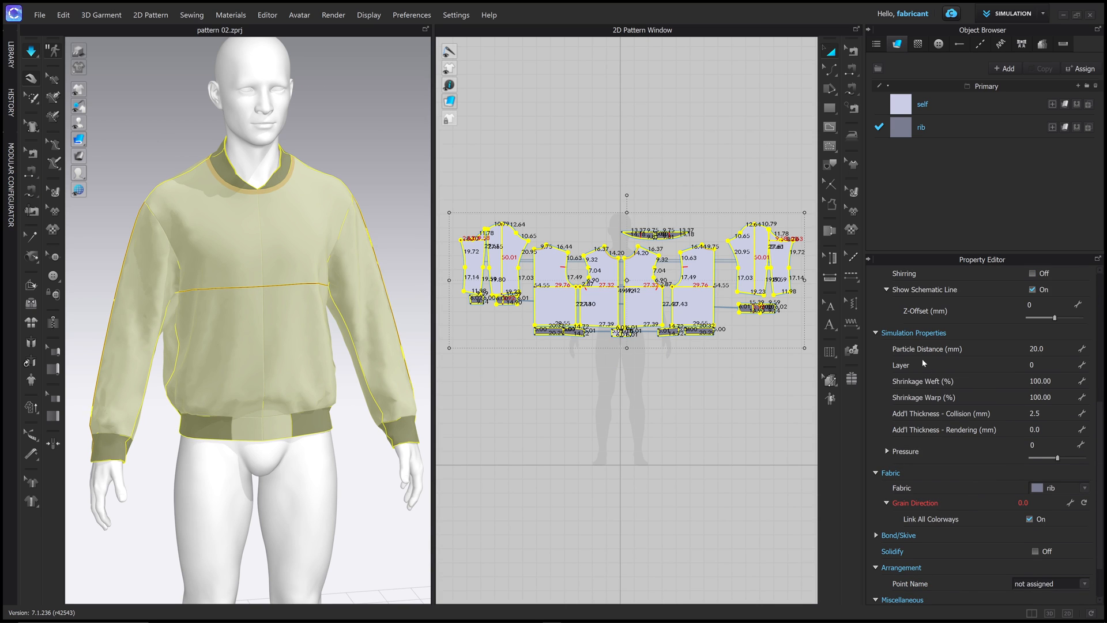
{"action": "left_click", "coordinate": [1042, 349]}
{"action": "key", "text": "Return"}
Step: Tug the jacket's centre front and hem band downward during simulation to settle the drape
{"action": "right_click_drag", "start_coordinate": [368, 222], "coordinate": [347, 218]}
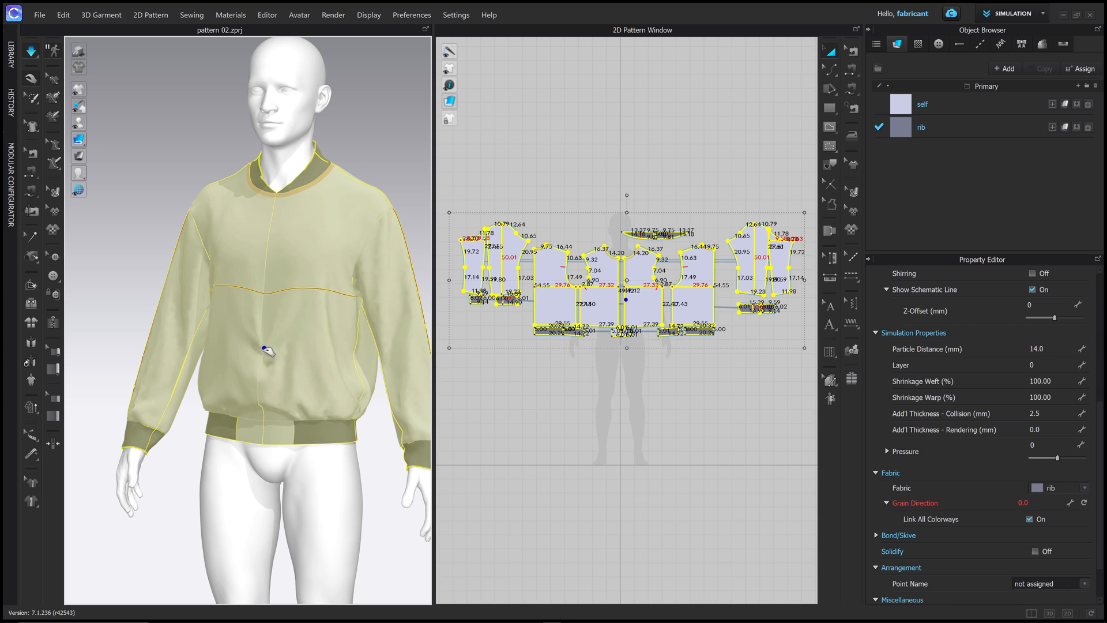
{"action": "left_click_drag", "start_coordinate": [267, 350], "coordinate": [267, 353]}
{"action": "left_click_drag", "start_coordinate": [263, 438], "coordinate": [270, 450]}
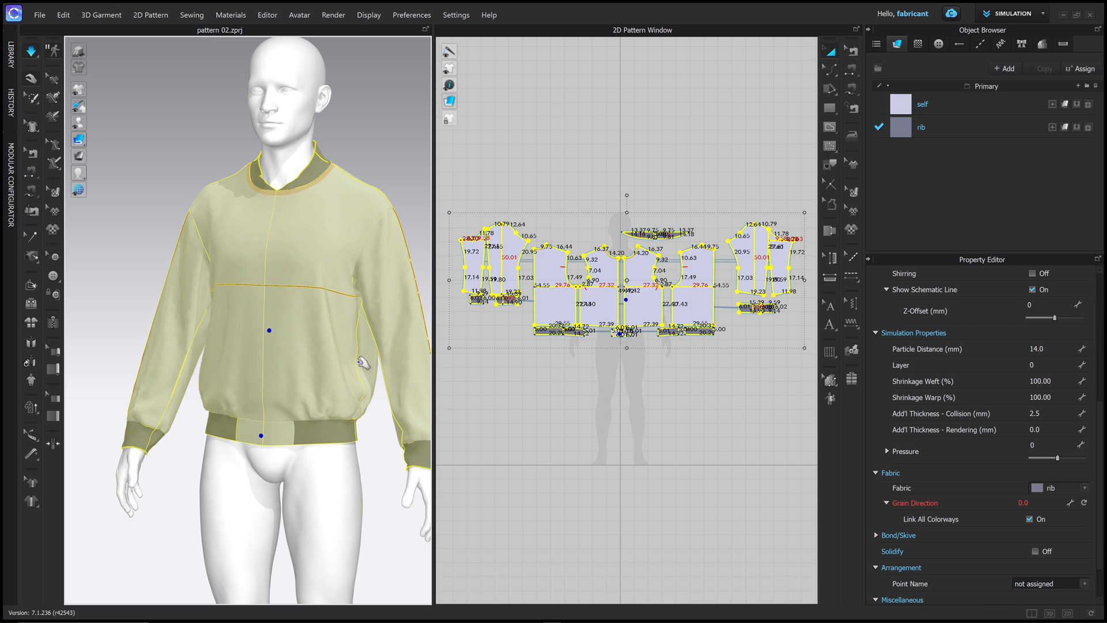
{"action": "middle_click_drag", "start_coordinate": [325, 316], "coordinate": [278, 271]}
{"action": "right_click_drag", "start_coordinate": [276, 270], "coordinate": [331, 271]}
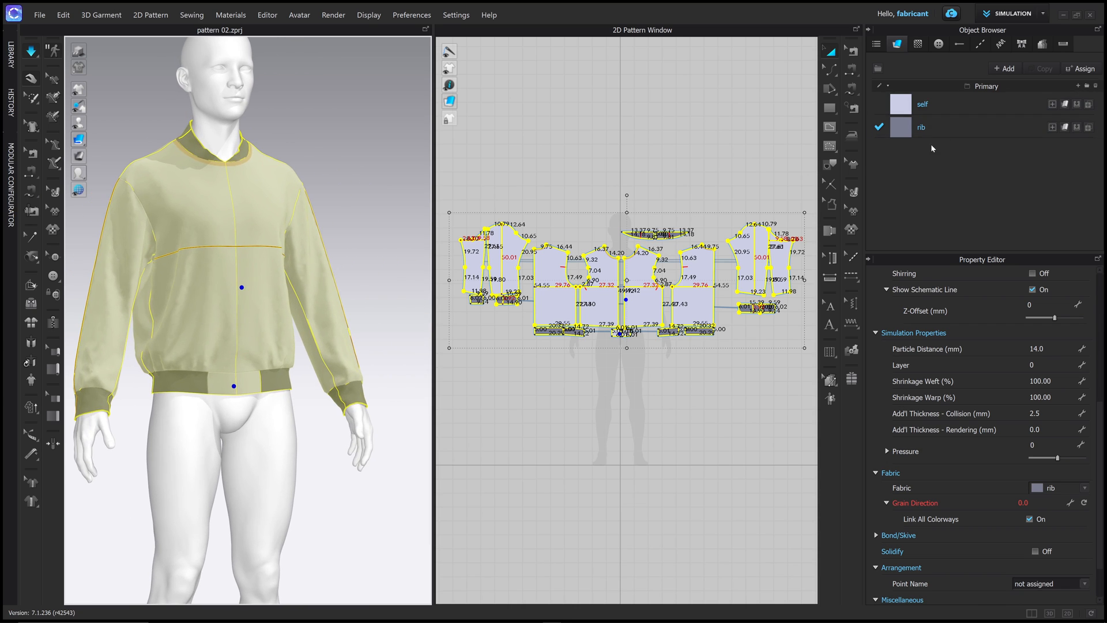
Step: Assign the Rib_2X2_468gsm physical property preset to the rib fabric
{"action": "left_click", "coordinate": [938, 128]}
{"action": "scroll", "coordinate": [921, 535], "scroll_direction": "down", "scroll_amount": 4}
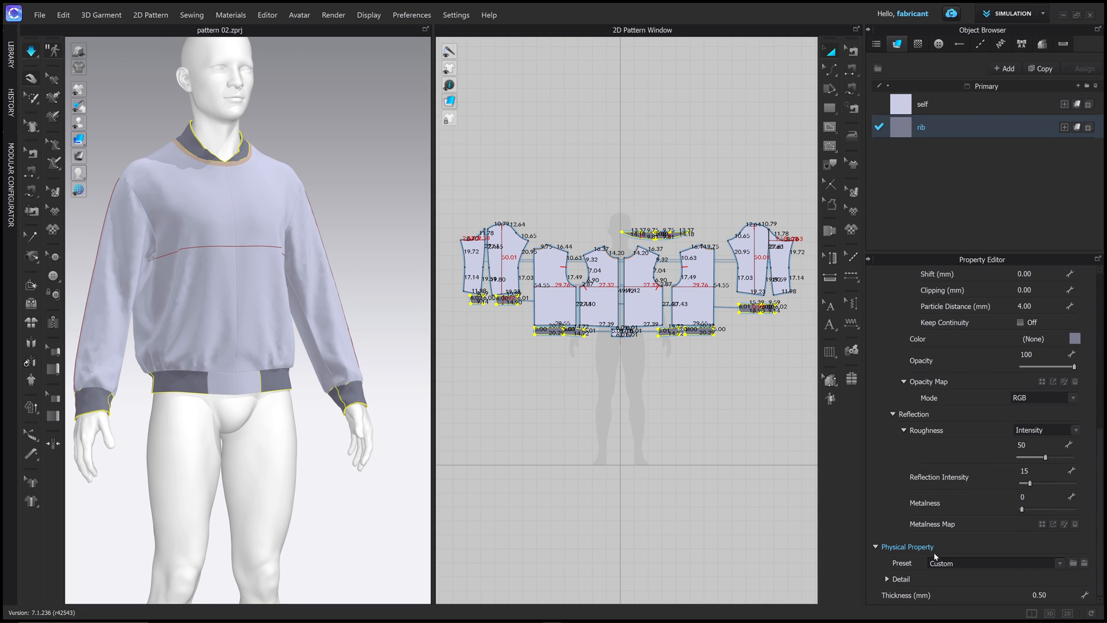
{"action": "left_click", "coordinate": [976, 562]}
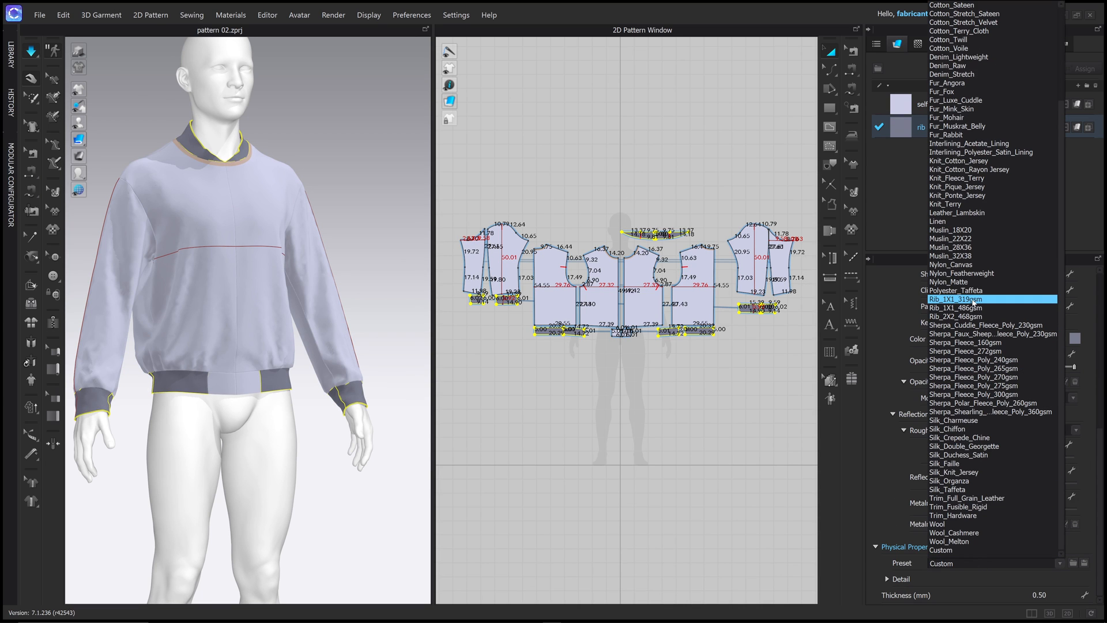
{"action": "left_click", "coordinate": [976, 317]}
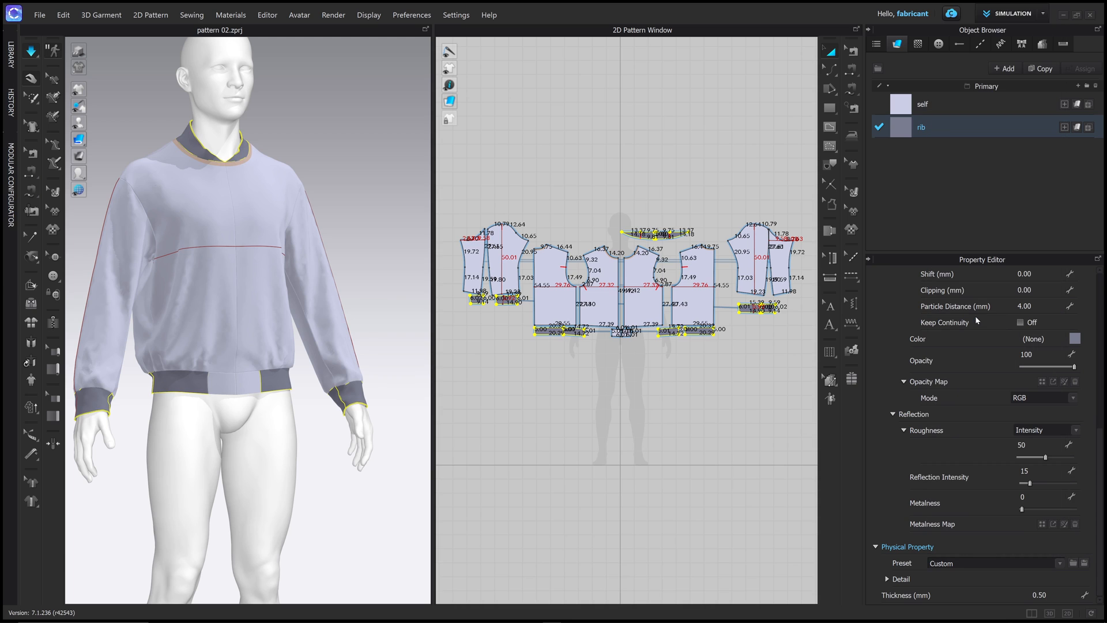
Step: Assign the Wool physical property preset to the self fabric
{"action": "left_click", "coordinate": [943, 105]}
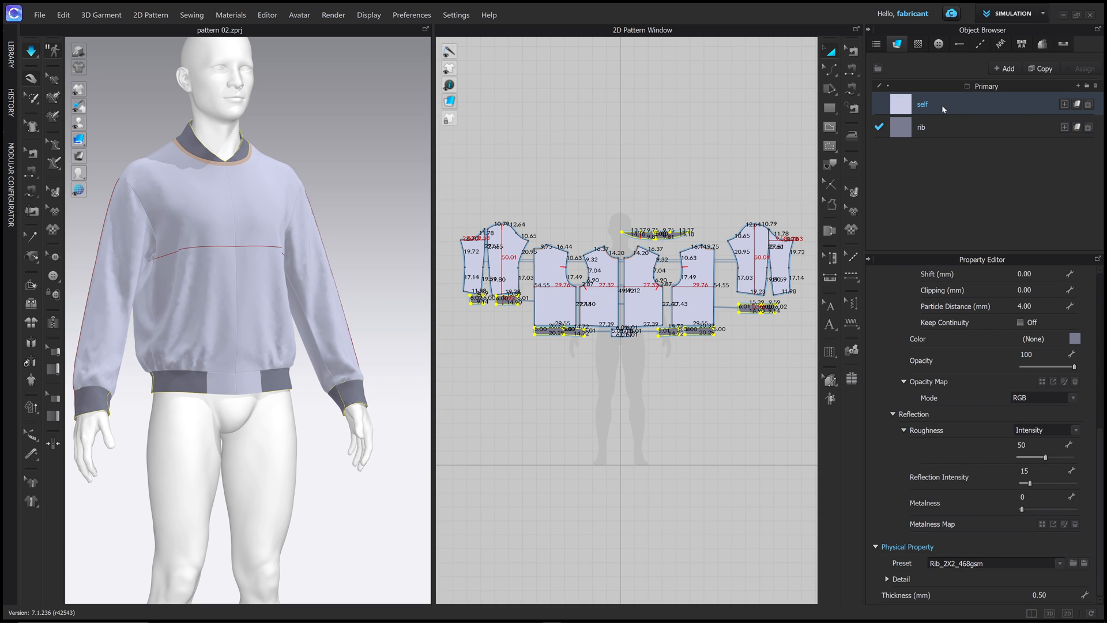
{"action": "left_click", "coordinate": [1006, 563]}
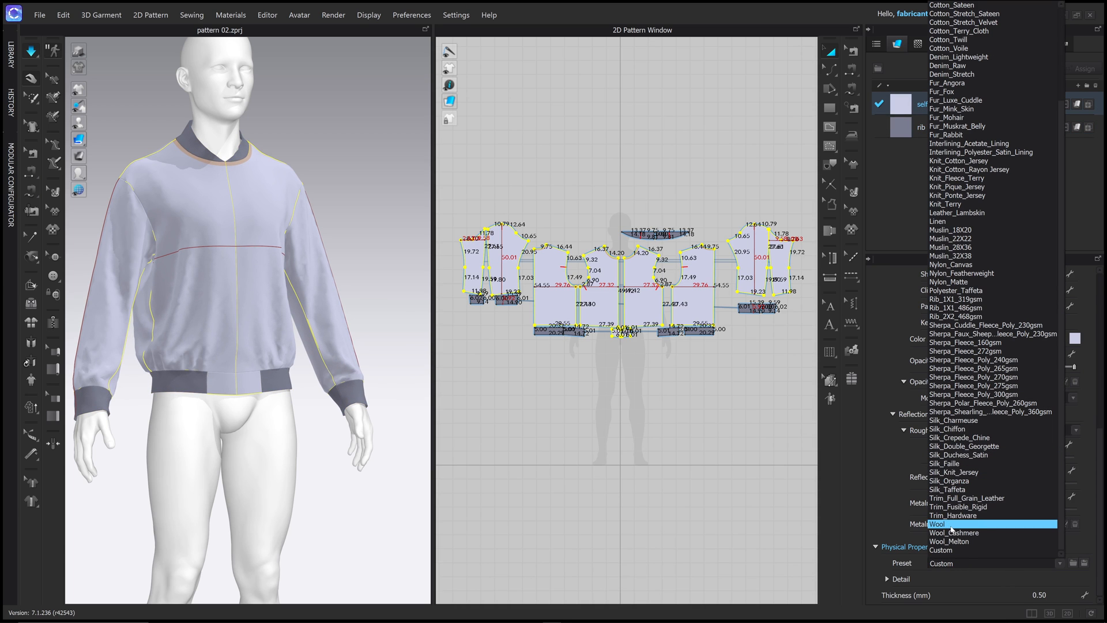
{"action": "left_click", "coordinate": [952, 524]}
Step: Adjust the drape of the sleeve, front body and front hem piece in the running simulation
{"action": "right_click_drag", "start_coordinate": [335, 269], "coordinate": [280, 303]}
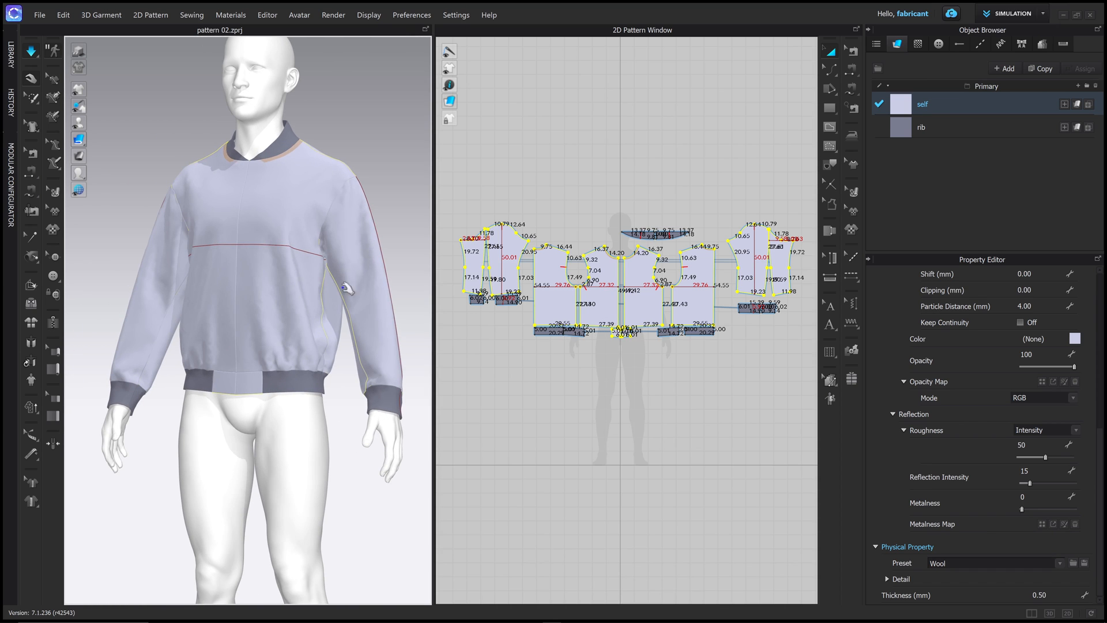
{"action": "left_click", "coordinate": [373, 278]}
{"action": "left_click_drag", "start_coordinate": [326, 293], "coordinate": [378, 269]}
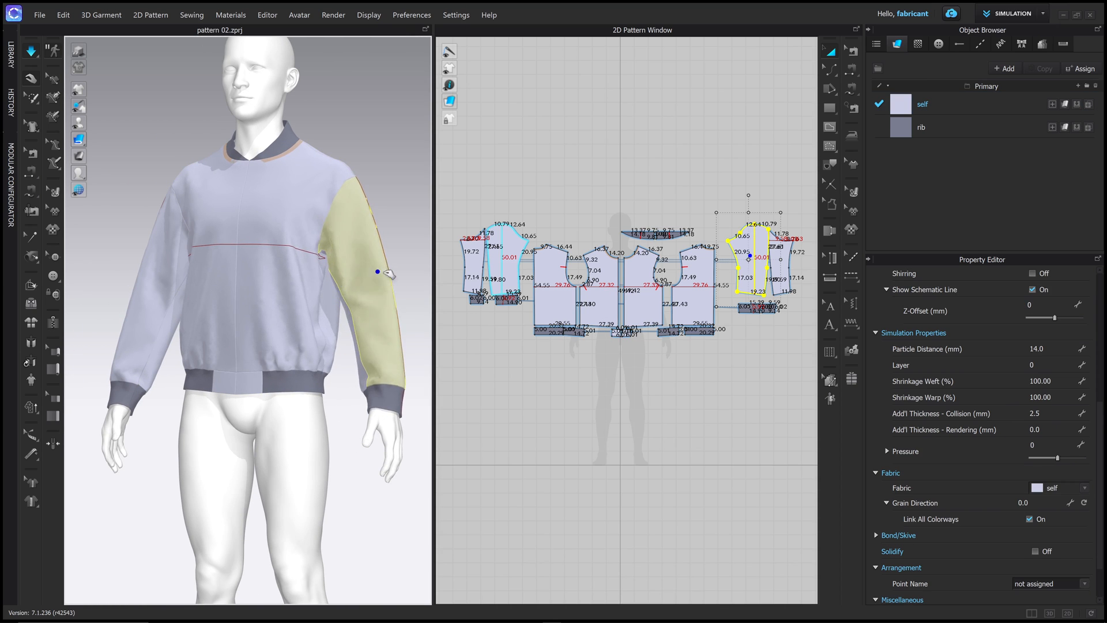
{"action": "right_click_drag", "start_coordinate": [372, 290], "coordinate": [347, 294]}
{"action": "left_click", "coordinate": [187, 286]}
{"action": "right_click_drag", "start_coordinate": [192, 287], "coordinate": [292, 295]}
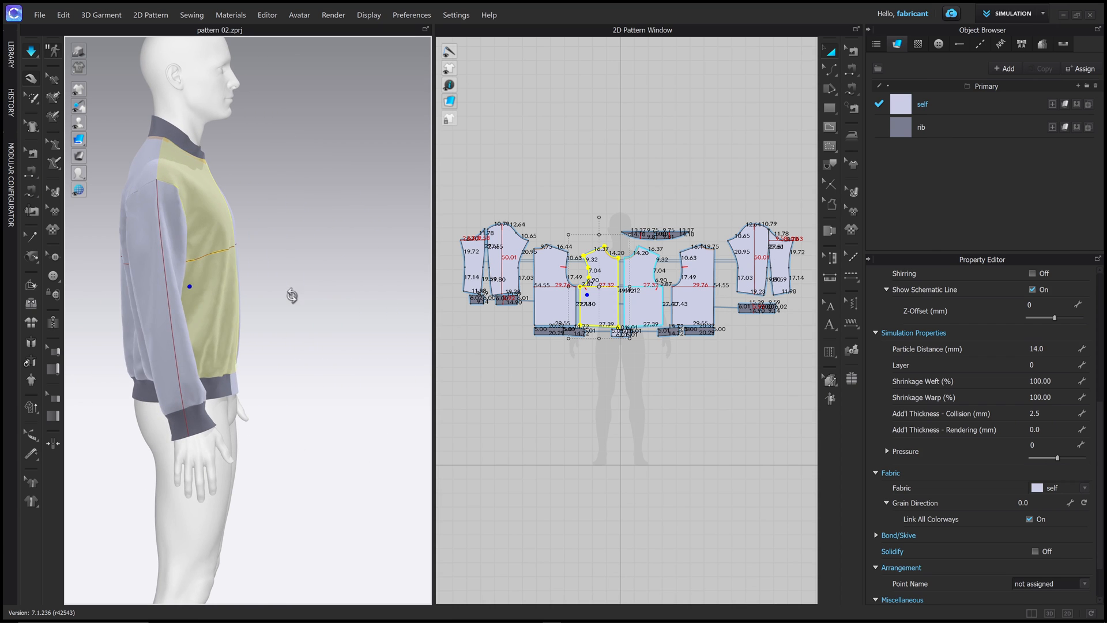
{"action": "left_click", "coordinate": [234, 386]}
{"action": "right_click_drag", "start_coordinate": [289, 346], "coordinate": [237, 252]}
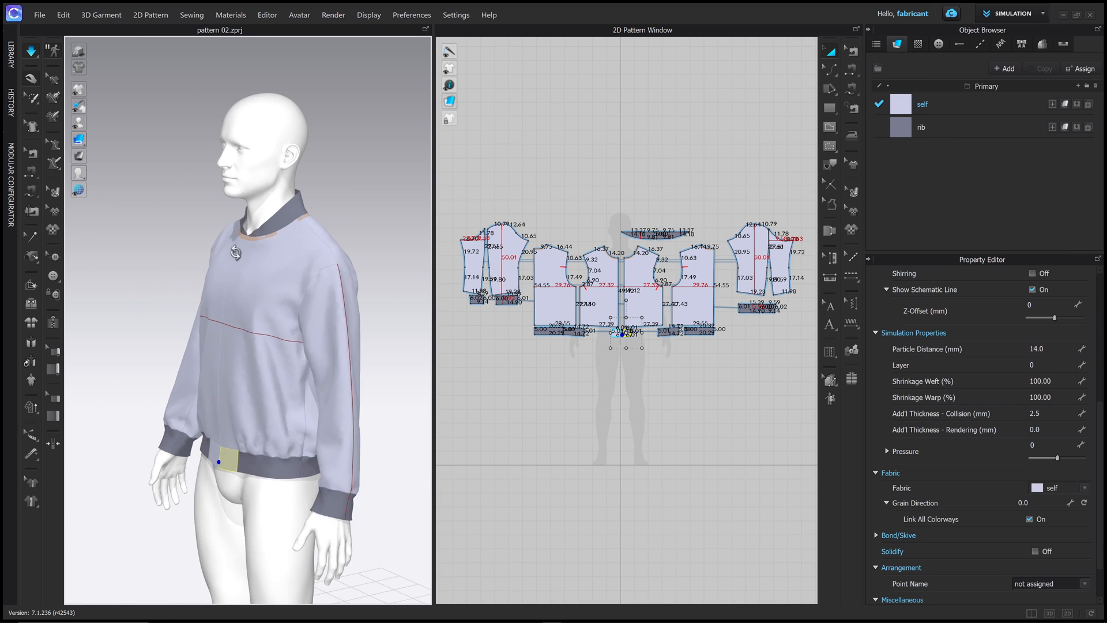
Step: Adjust the front ends of both collar halves in 3D during simulation, checking the collar from each side
{"action": "scroll", "coordinate": [247, 237], "scroll_direction": "up", "scroll_amount": 3}
{"action": "scroll", "coordinate": [249, 238], "scroll_direction": "up", "scroll_amount": 3}
{"action": "left_click", "coordinate": [262, 226]}
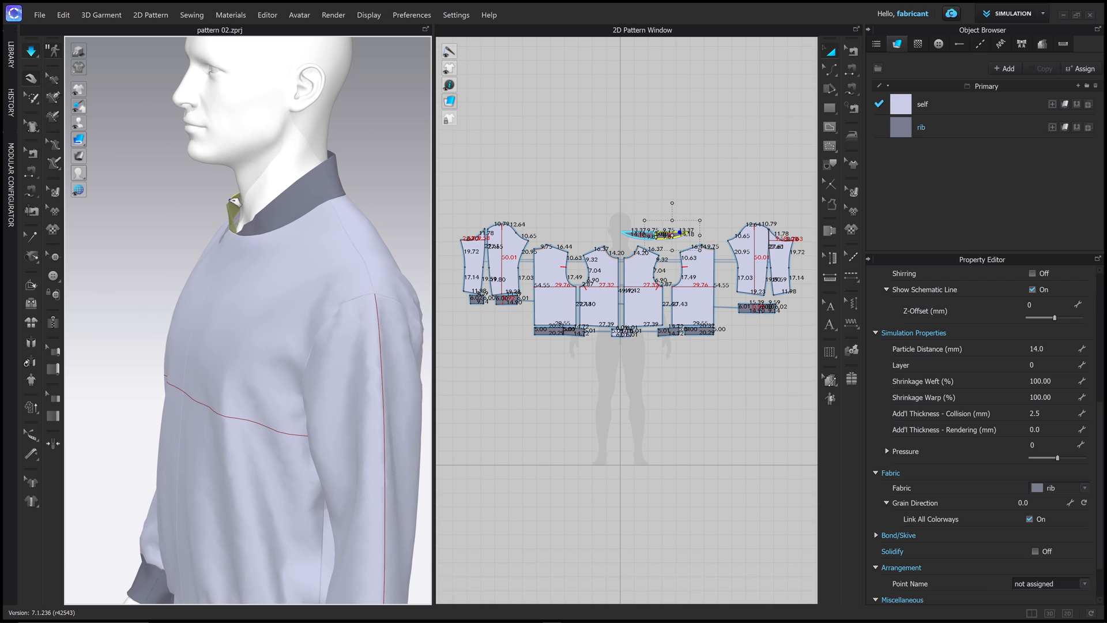
{"action": "right_click_drag", "start_coordinate": [263, 226], "coordinate": [353, 227]}
{"action": "left_click", "coordinate": [269, 200]}
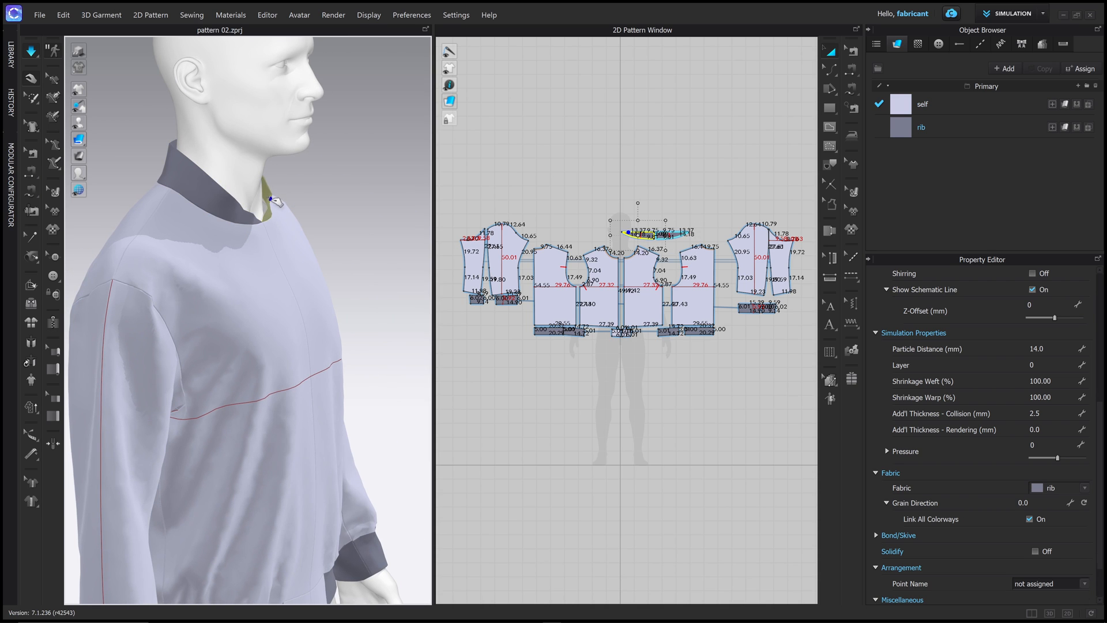
{"action": "right_click_drag", "start_coordinate": [272, 212], "coordinate": [371, 231]}
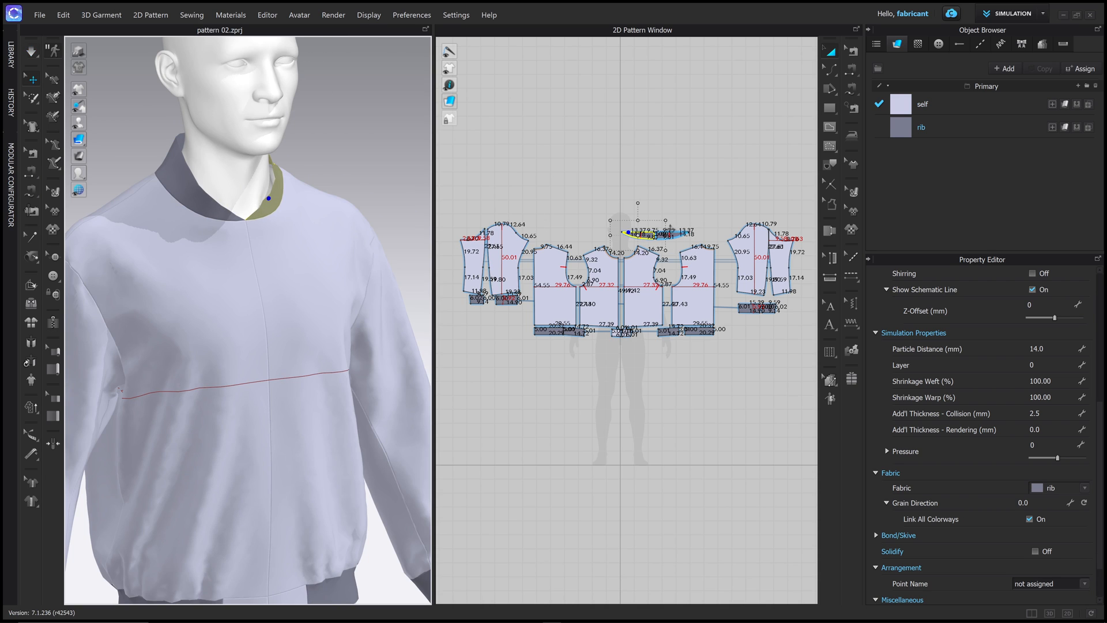
Step: Scale both collar halves to about 5.9 cm tall and narrow them so each upper edge is about 22.7 cm long
{"action": "scroll", "coordinate": [663, 232], "scroll_direction": "up", "scroll_amount": 4}
{"action": "scroll", "coordinate": [663, 231], "scroll_direction": "up", "scroll_amount": 5}
{"action": "scroll", "coordinate": [612, 240], "scroll_direction": "down", "scroll_amount": 2}
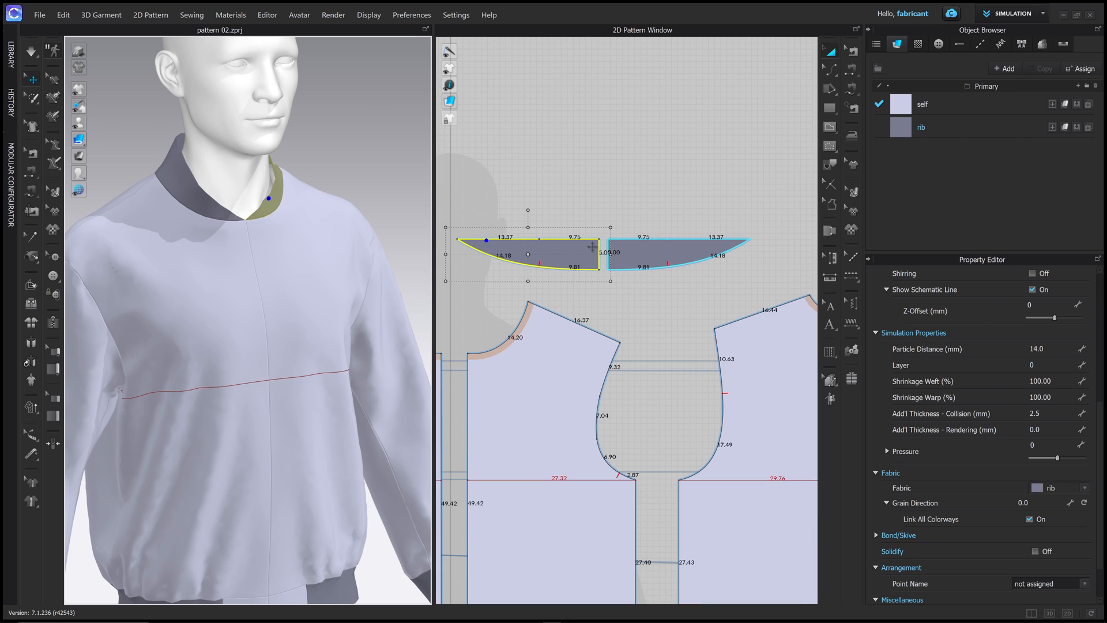
{"action": "left_click", "coordinate": [587, 251]}
{"action": "left_click", "coordinate": [643, 250], "text": "shift"}
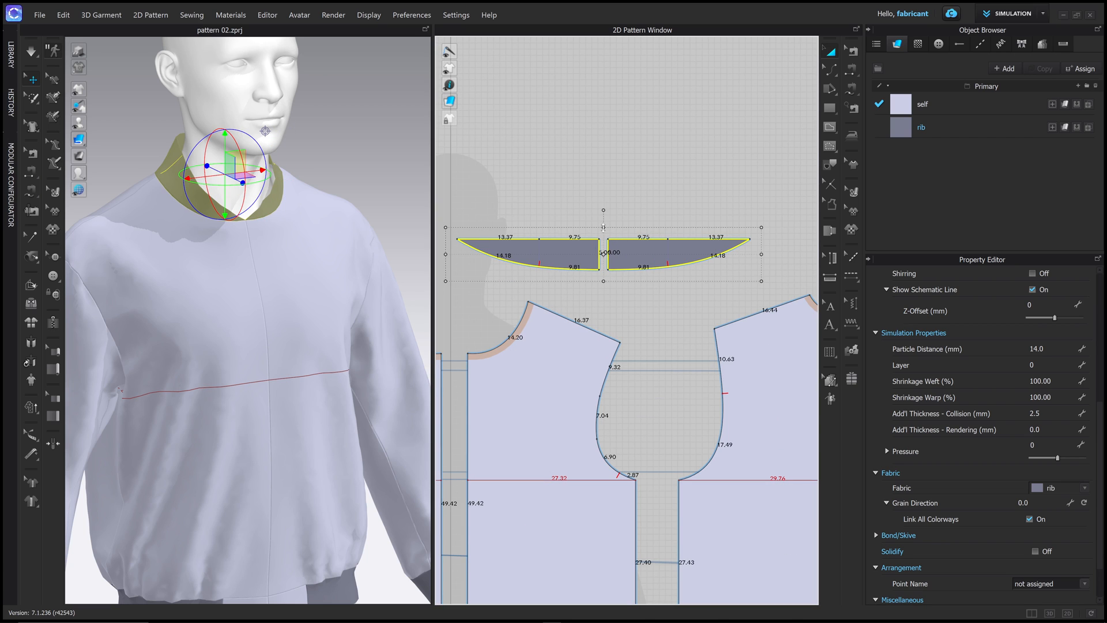
{"action": "left_click_drag", "start_coordinate": [603, 228], "coordinate": [604, 222]}
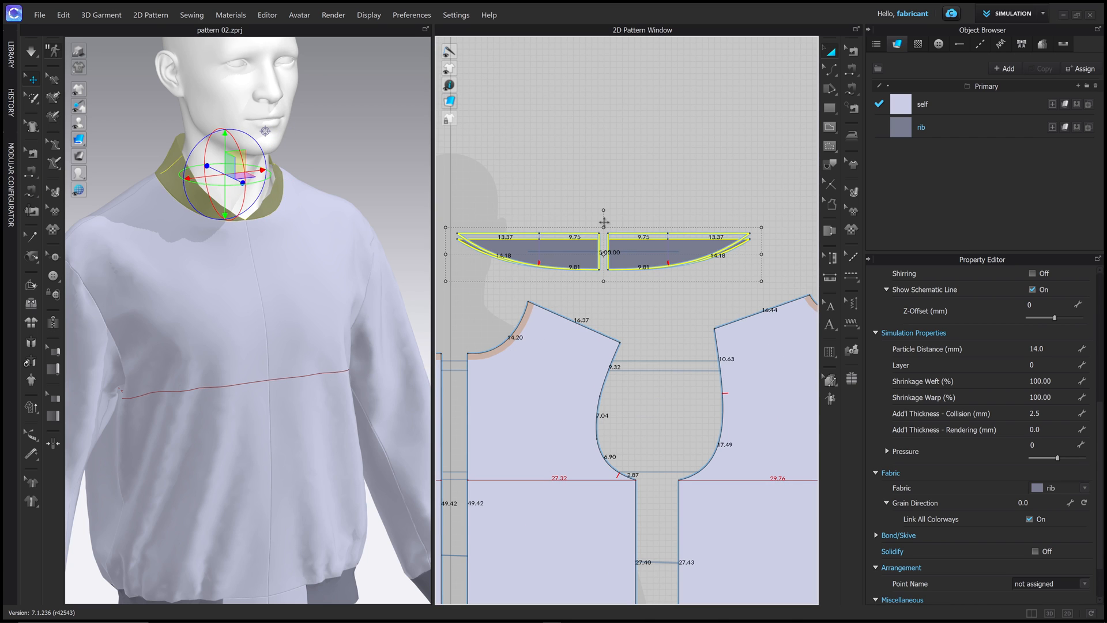
{"action": "left_click_drag", "start_coordinate": [446, 252], "coordinate": [452, 252]}
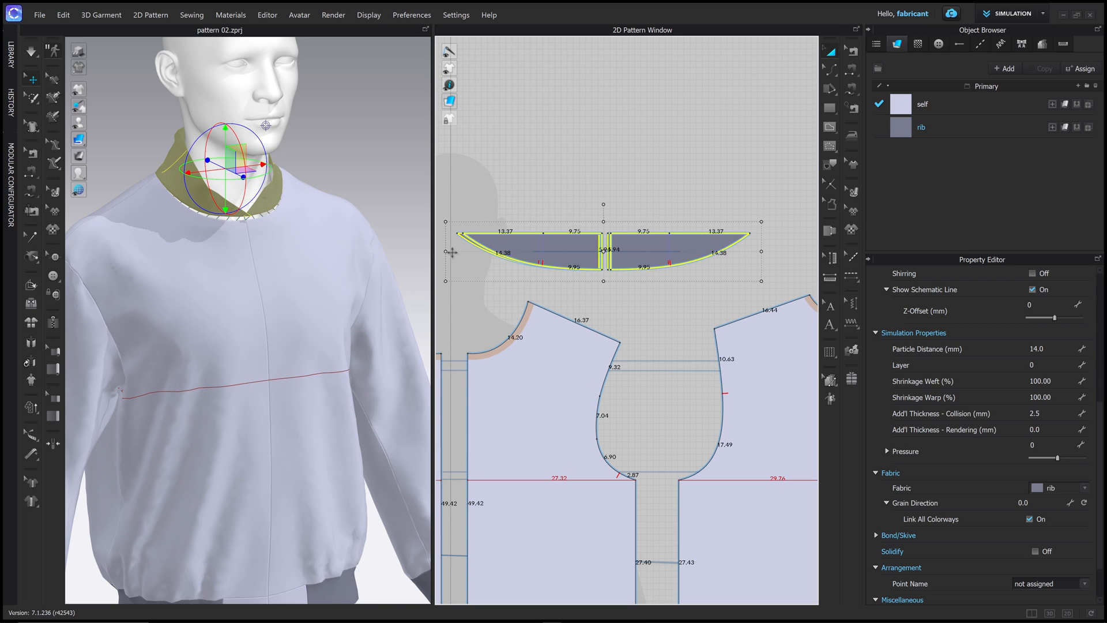
{"action": "right_click_drag", "start_coordinate": [280, 211], "coordinate": [289, 211]}
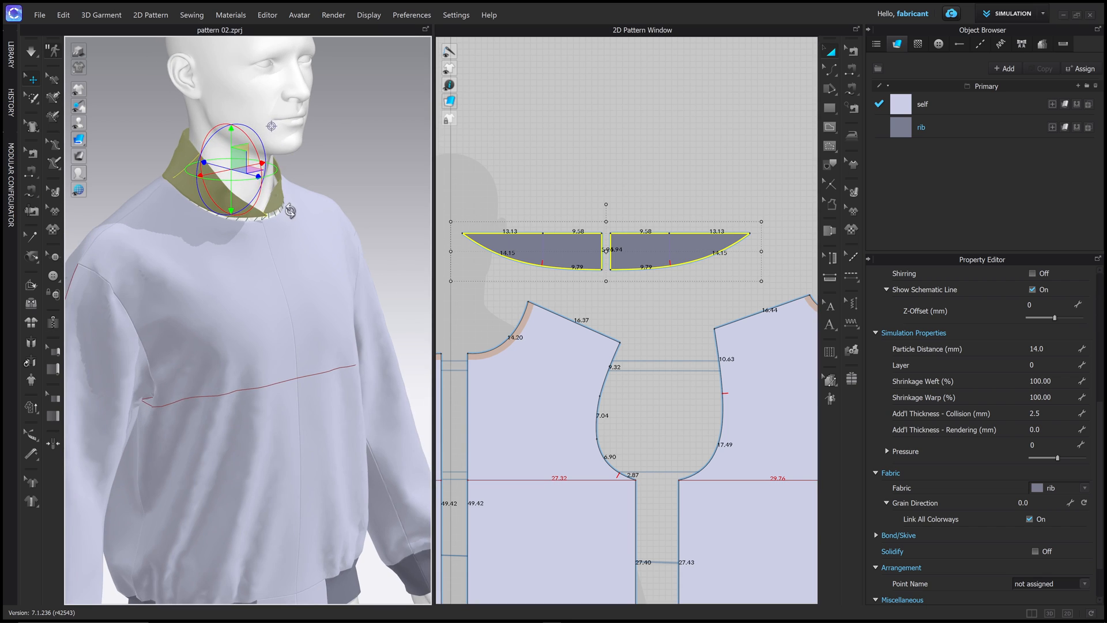
Step: Turn on elastic along the full upper edges of the collar halves and set the elastic ratio to 96
{"action": "left_click", "coordinate": [830, 68]}
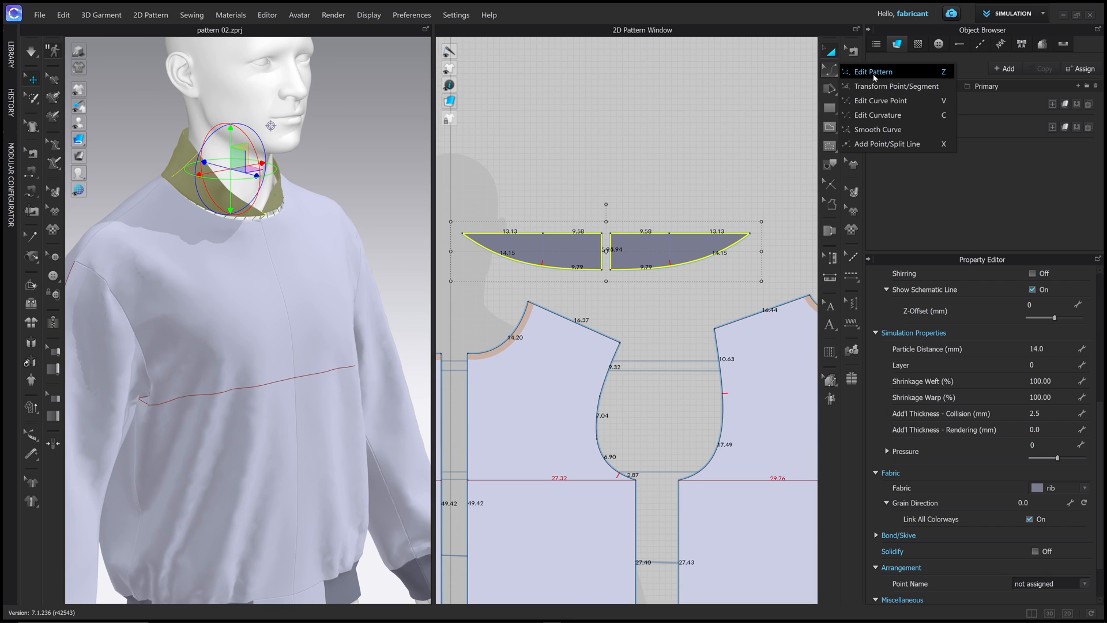
{"action": "left_click", "coordinate": [874, 75]}
{"action": "left_click", "coordinate": [571, 212]}
{"action": "left_click", "coordinate": [570, 245]}
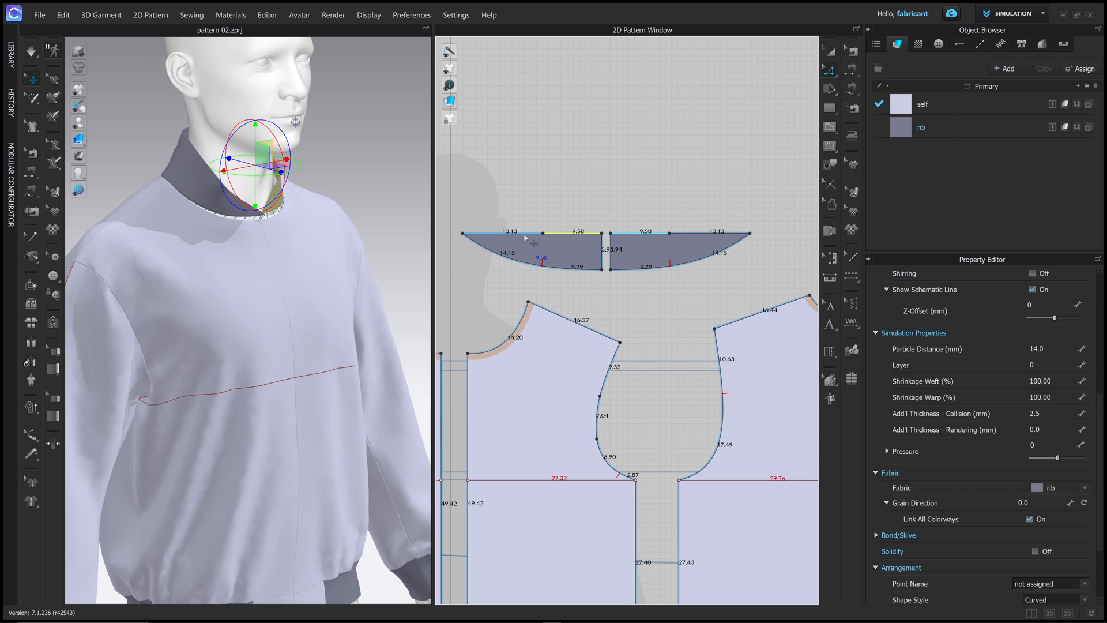
{"action": "left_click", "coordinate": [526, 234], "text": "shift"}
{"action": "scroll", "coordinate": [947, 413], "scroll_direction": "down", "scroll_amount": 2}
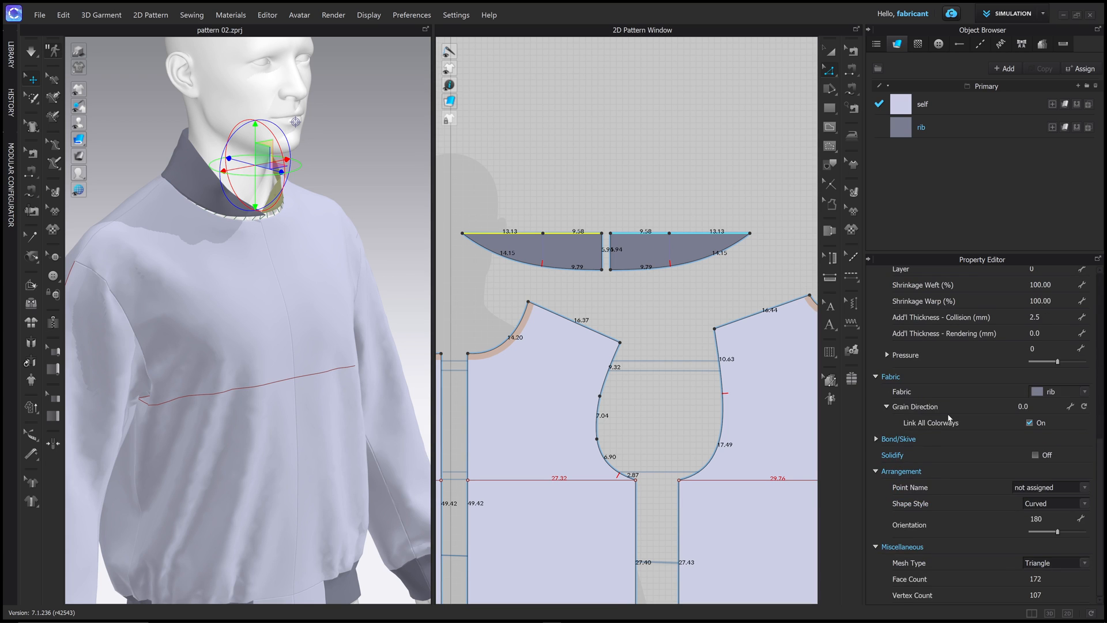
{"action": "scroll", "coordinate": [947, 410], "scroll_direction": "up", "scroll_amount": 3}
{"action": "scroll", "coordinate": [947, 409], "scroll_direction": "up", "scroll_amount": 3}
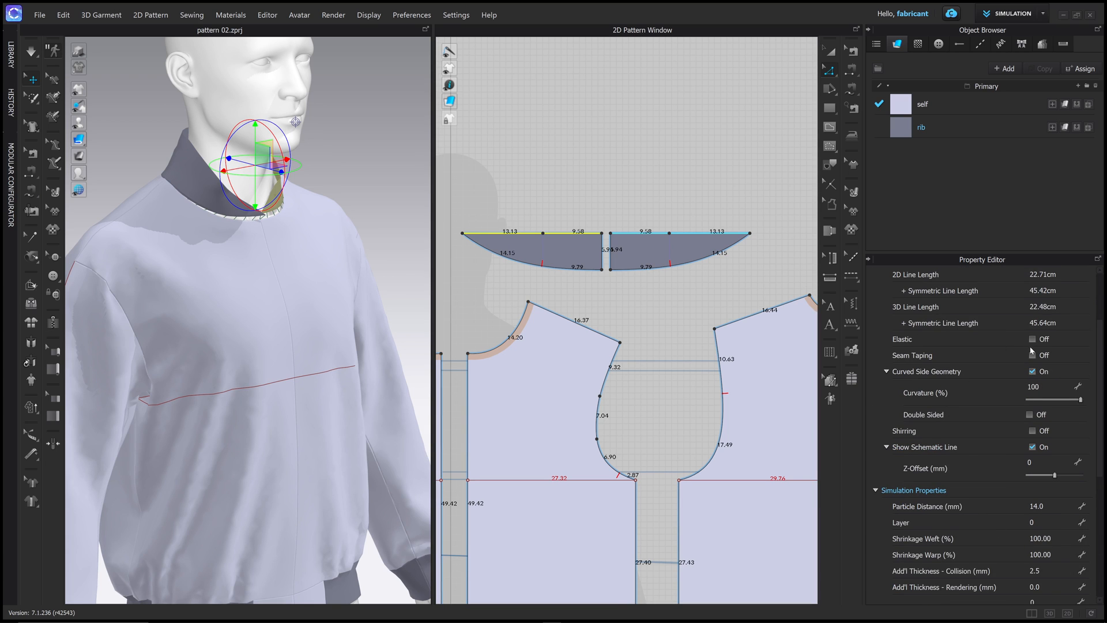
{"action": "left_click", "coordinate": [1033, 340]}
{"action": "left_click", "coordinate": [1038, 383]}
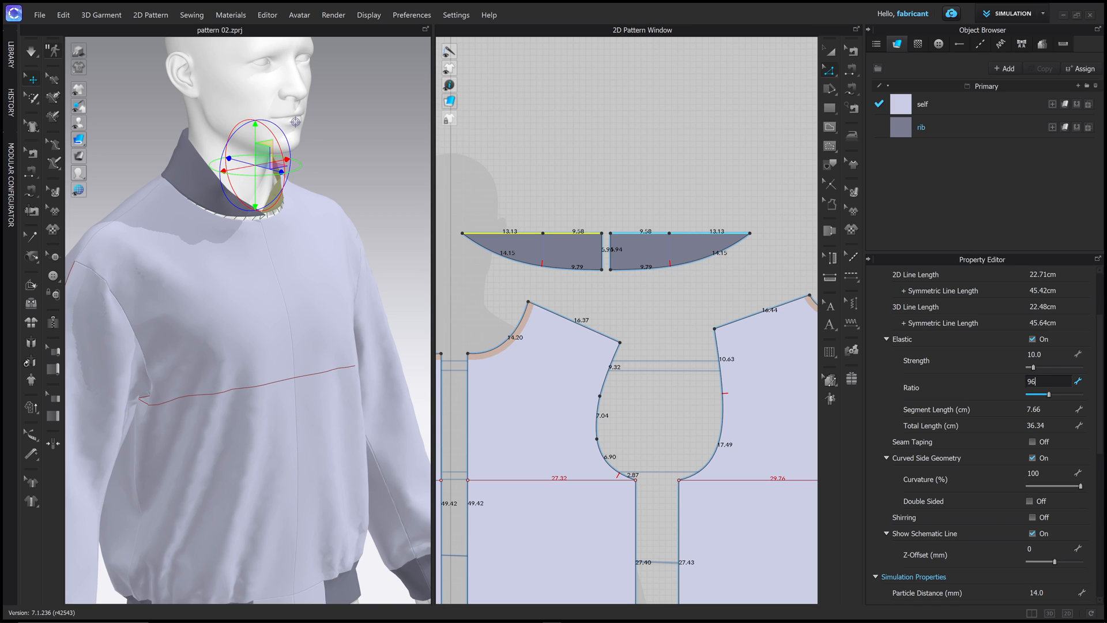
{"action": "type", "text": "96"}
{"action": "key", "text": "Return"}
Step: Set the elastic strength of the collar's upper edges to 5 and clear the selection
{"action": "left_click", "coordinate": [1038, 355]}
{"action": "type", "text": "5"}
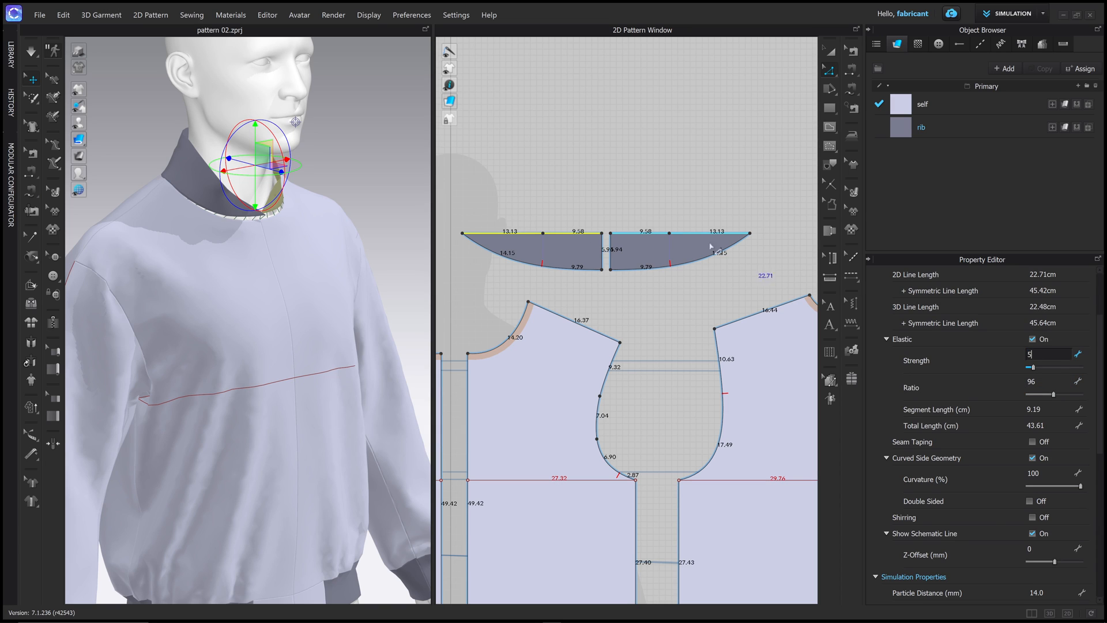
{"action": "key", "text": "Return"}
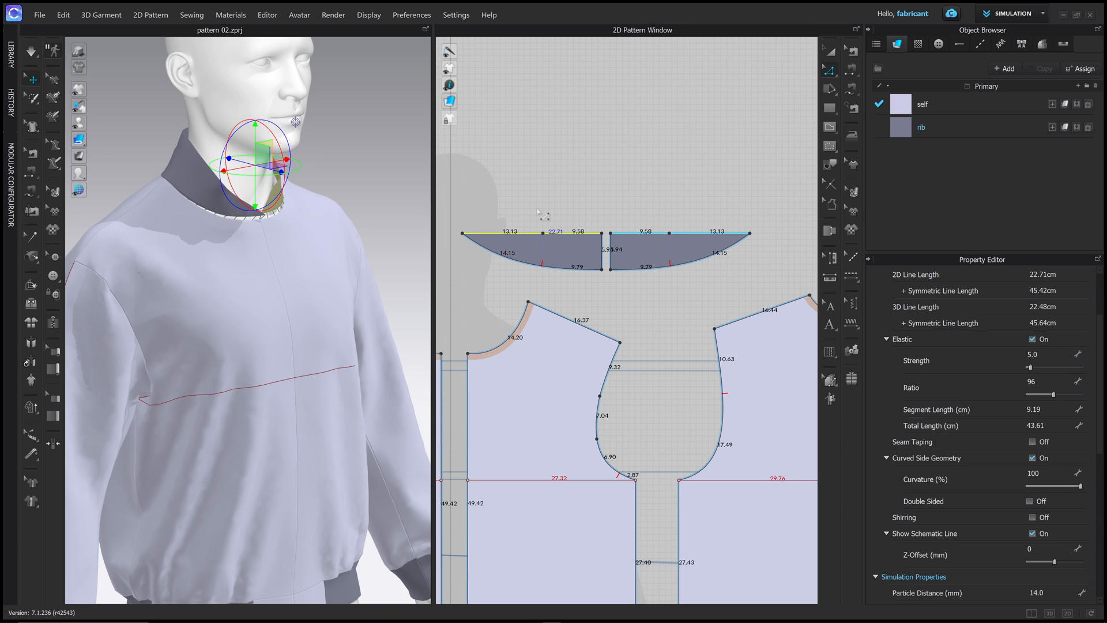
{"action": "left_click", "coordinate": [660, 206]}
Step: Switch to the Edit Pattern tool for adjusting the jacket pieces in the 2D layout
{"action": "right_click_drag", "start_coordinate": [396, 184], "coordinate": [369, 190]}
{"action": "scroll", "coordinate": [289, 220], "scroll_direction": "down", "scroll_amount": 3}
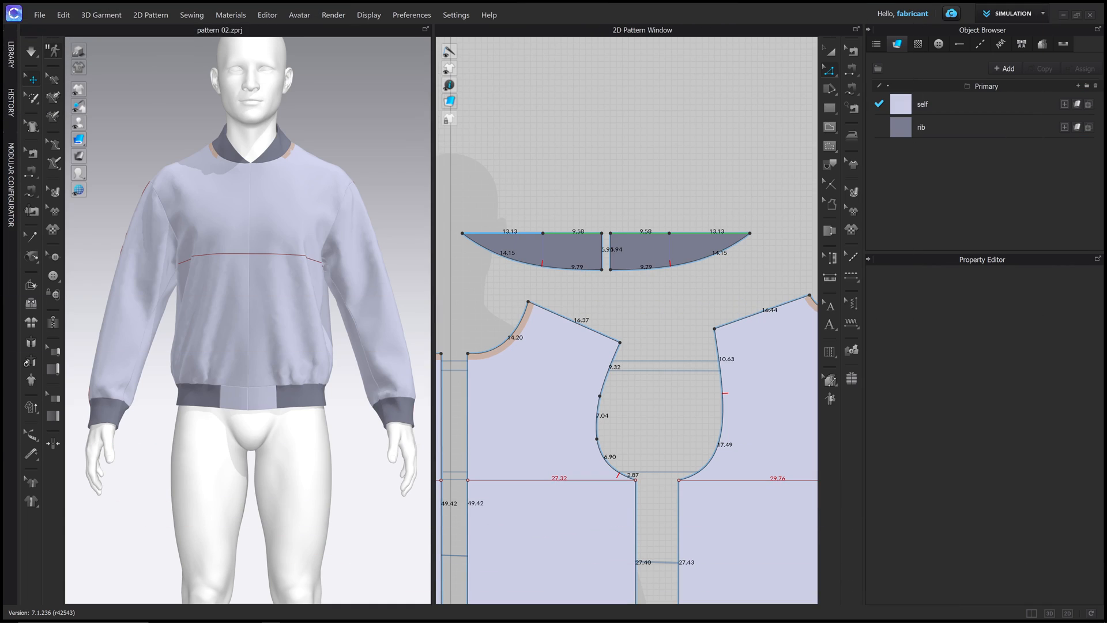
{"action": "scroll", "coordinate": [631, 314], "scroll_direction": "down", "scroll_amount": 3}
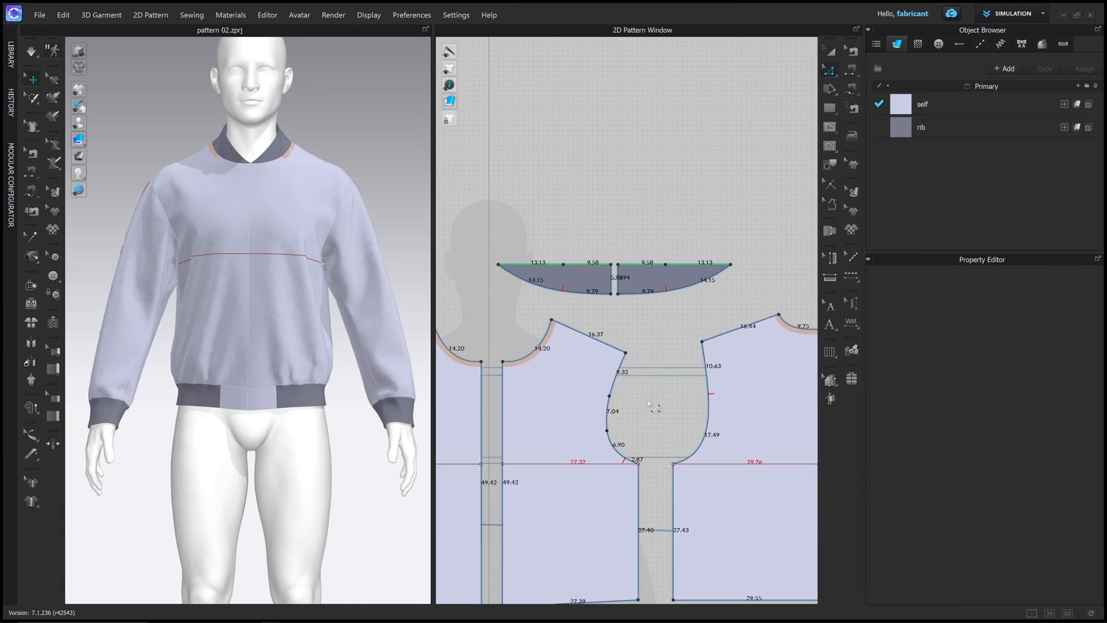
{"action": "left_click", "coordinate": [831, 72]}
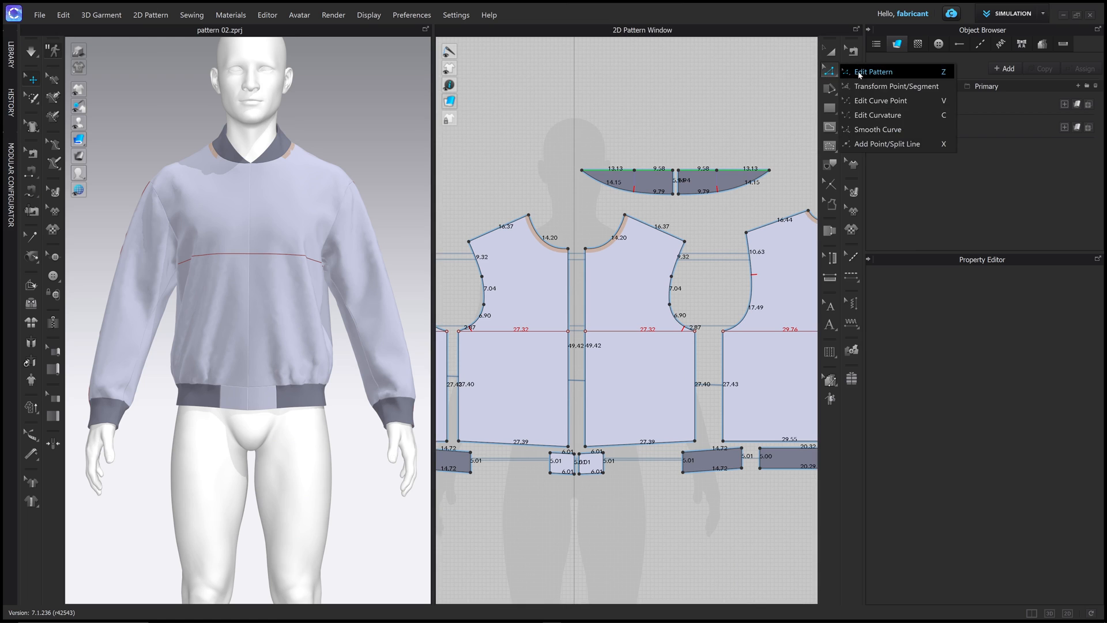
Step: Offset the pattern outline of the front body's center edge and the adjoining waistband tab edge, extending it 0.50 cm
{"action": "left_click", "coordinate": [859, 72]}
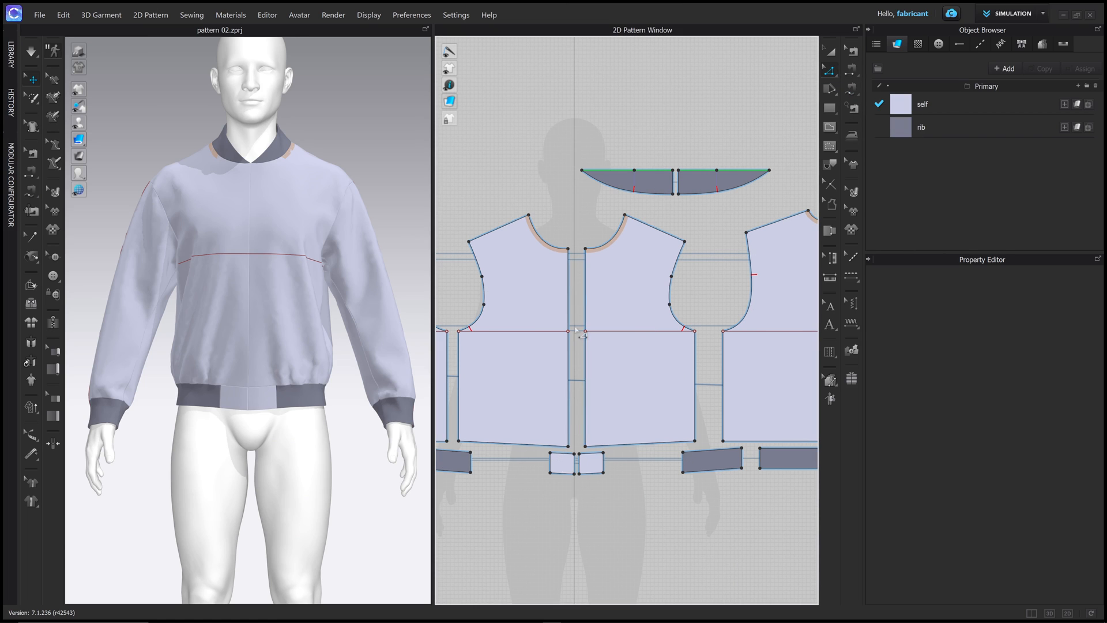
{"action": "scroll", "coordinate": [591, 314], "scroll_direction": "up", "scroll_amount": 4}
{"action": "left_click", "coordinate": [603, 321]}
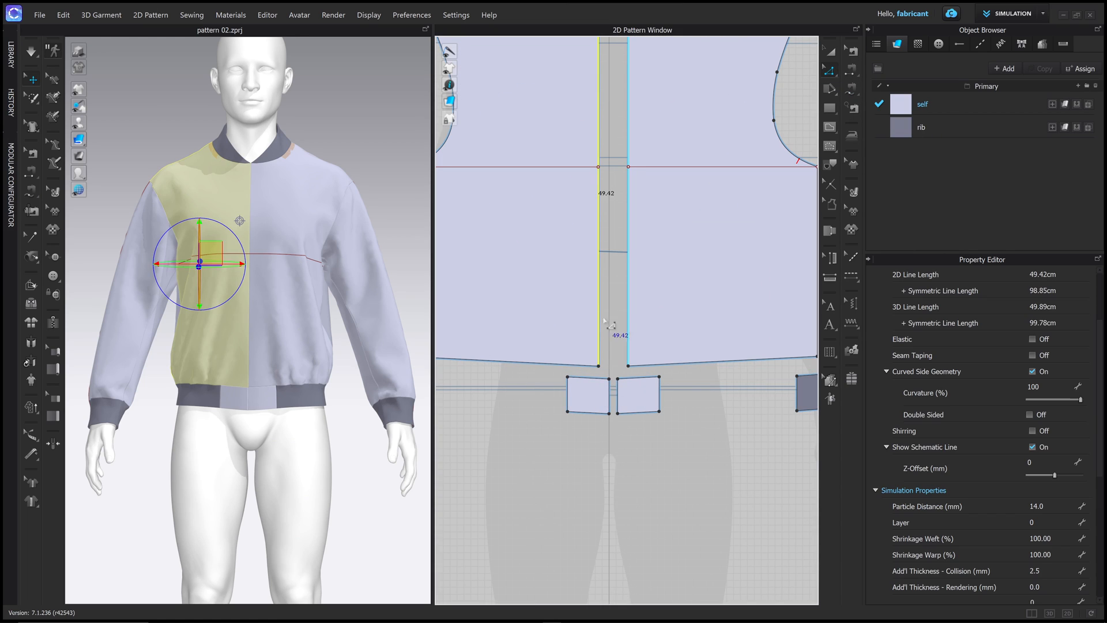
{"action": "left_click", "coordinate": [610, 397], "text": "shift"}
{"action": "right_click", "coordinate": [601, 330]}
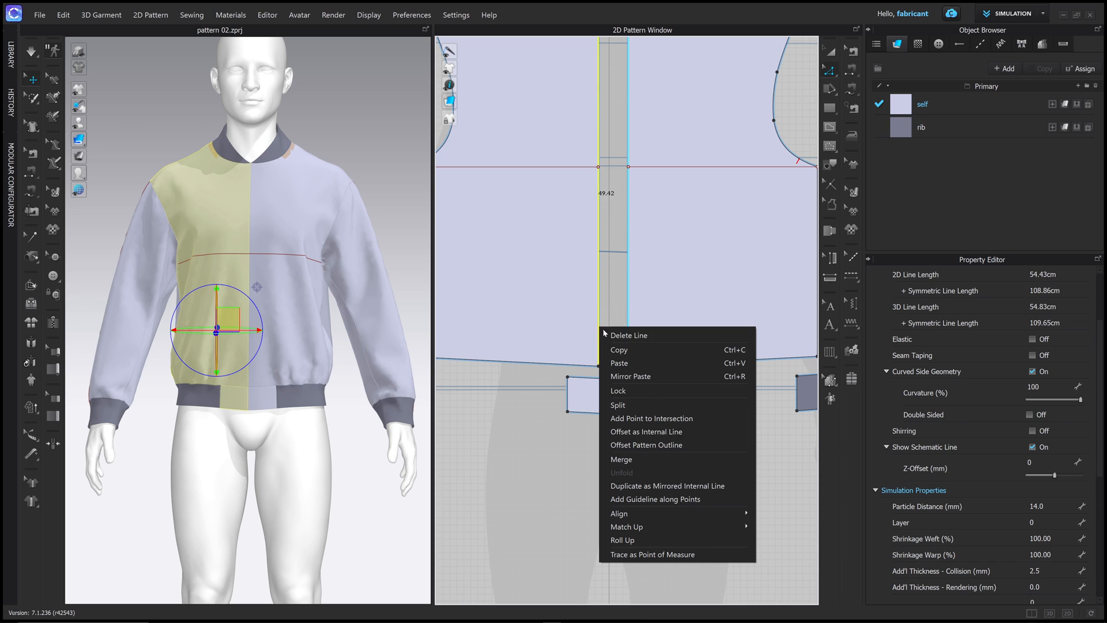
{"action": "left_click", "coordinate": [663, 448]}
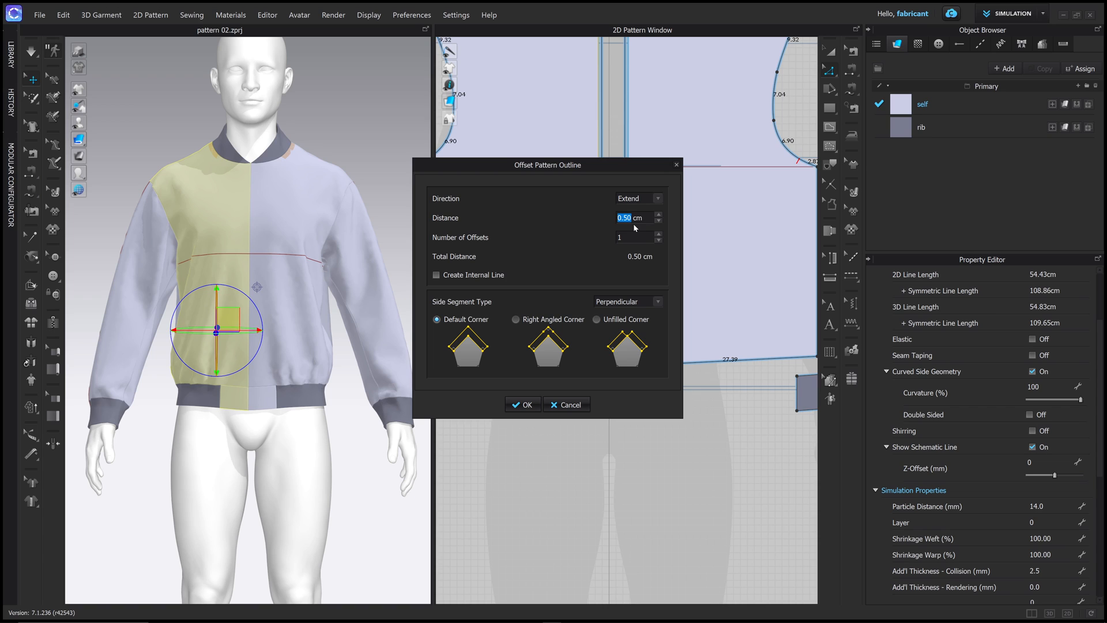
{"action": "left_click", "coordinate": [522, 404]}
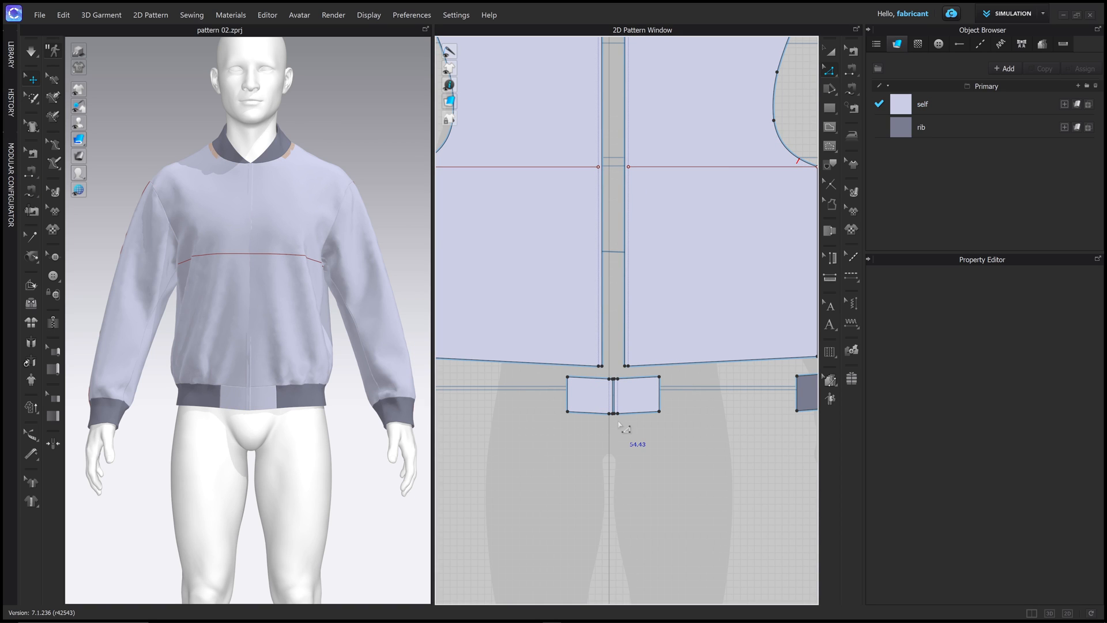
Step: Simulate the jacket to settle it on the avatar with the extended center front
{"action": "key", "text": "space"}
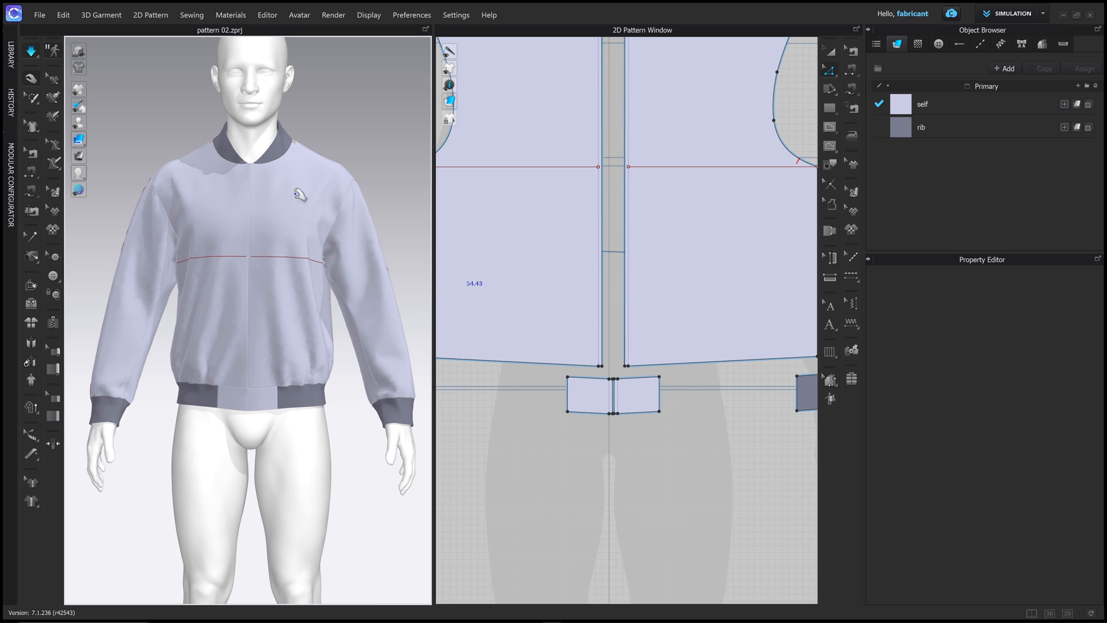
{"action": "right_click_drag", "start_coordinate": [295, 180], "coordinate": [298, 245]}
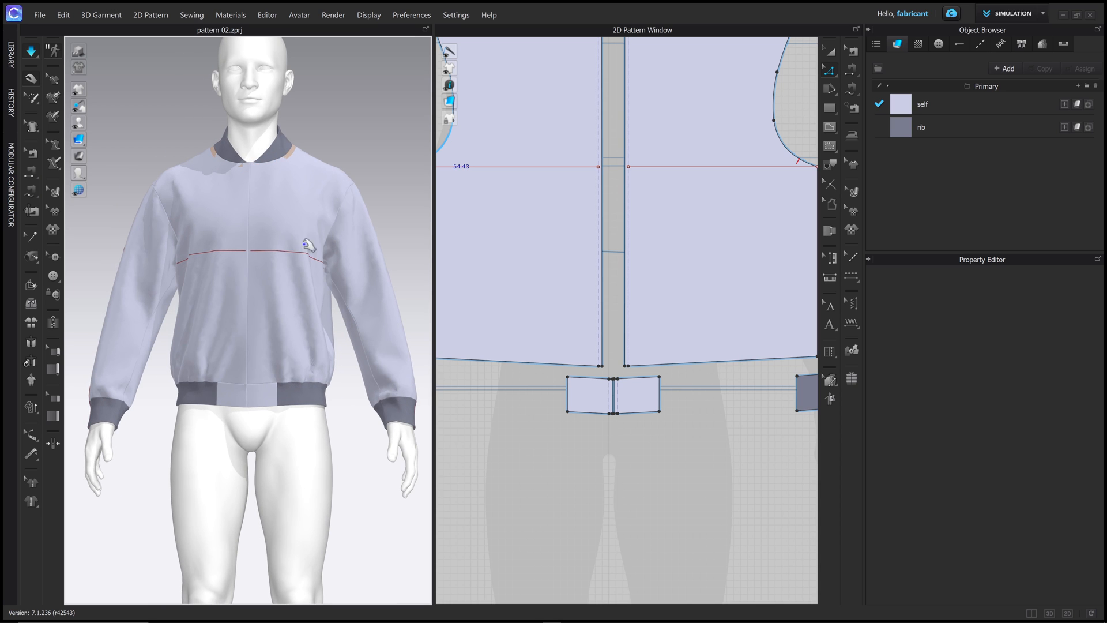
{"action": "middle_click_drag", "start_coordinate": [318, 335], "coordinate": [321, 320]}
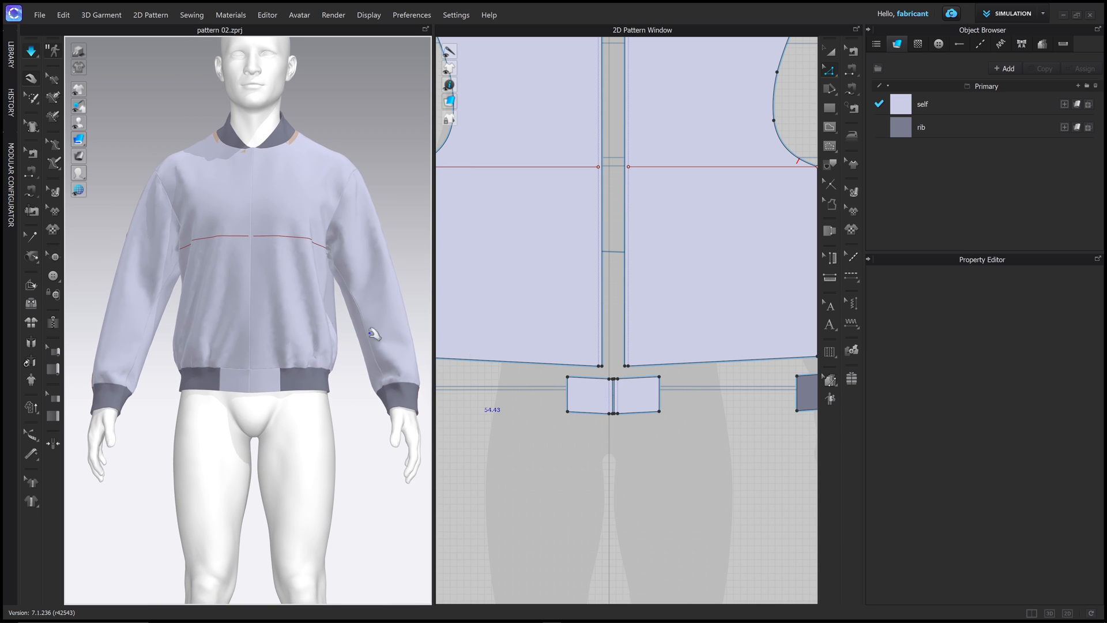
Step: Separate the front and back waistband ribs in the 2D layout and place them slightly below the body panels
{"action": "scroll", "coordinate": [613, 367], "scroll_direction": "down", "scroll_amount": 8}
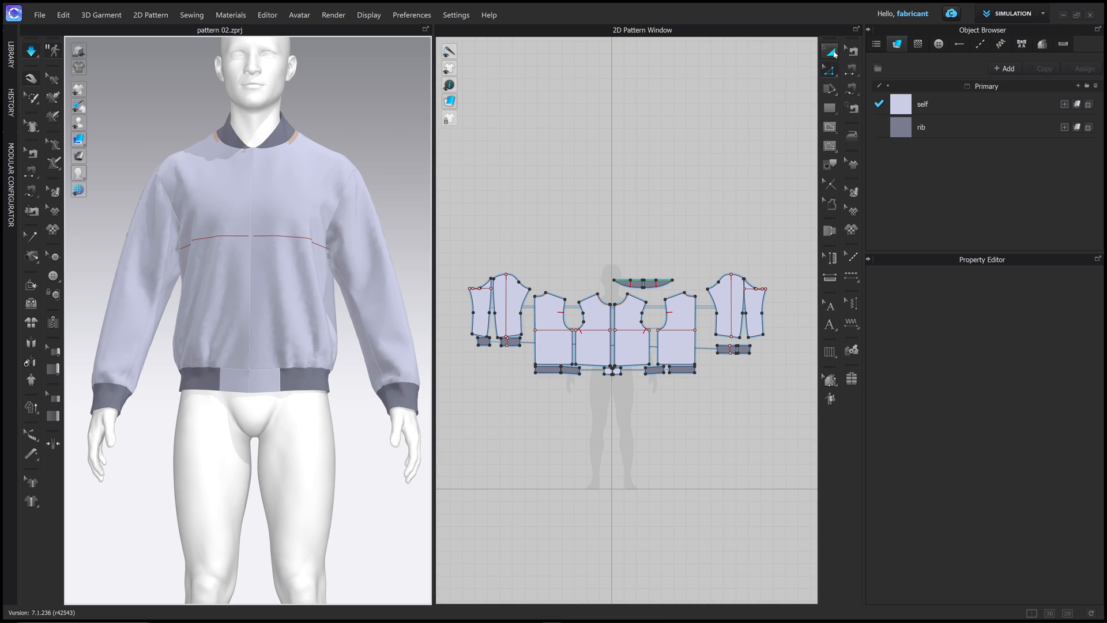
{"action": "left_click", "coordinate": [835, 54]}
{"action": "middle_click_drag", "start_coordinate": [591, 227], "coordinate": [616, 184]}
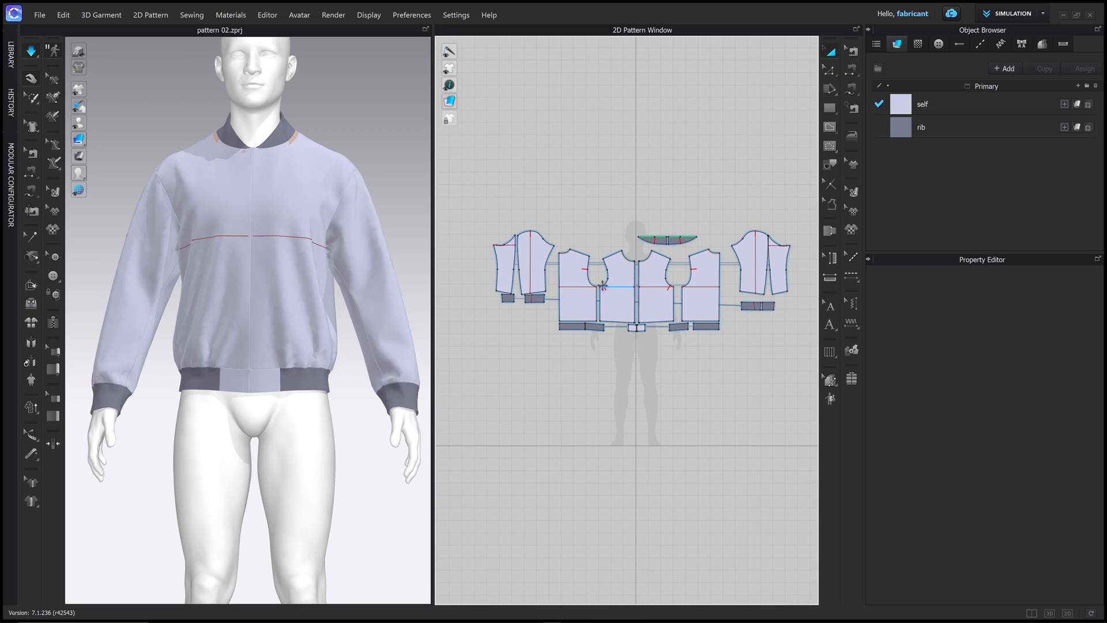
{"action": "scroll", "coordinate": [604, 281], "scroll_direction": "up", "scroll_amount": 5}
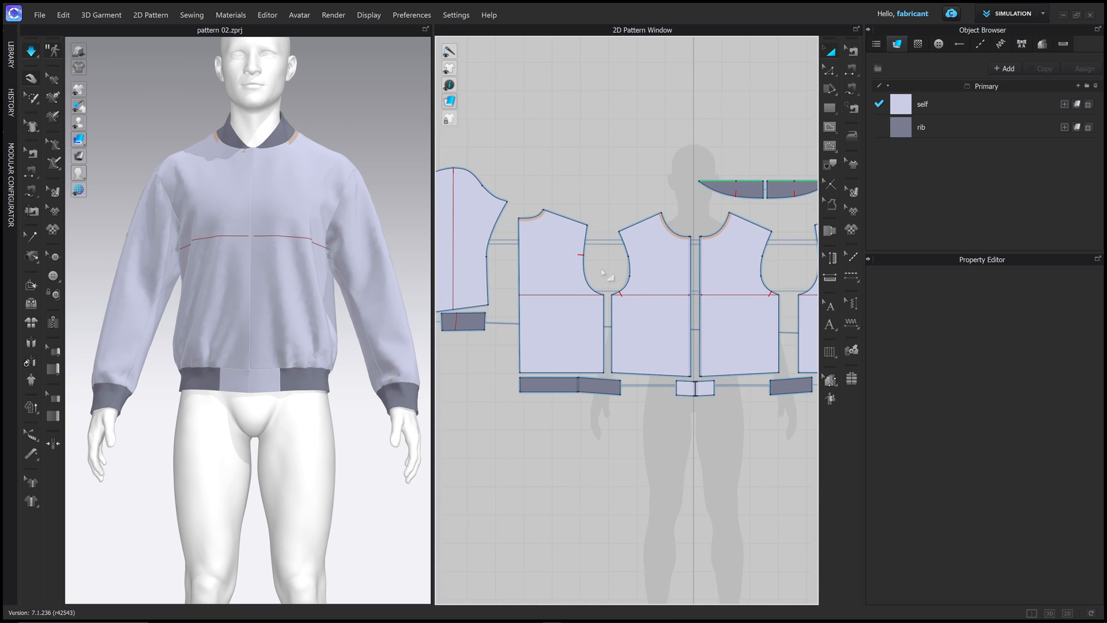
{"action": "scroll", "coordinate": [601, 271], "scroll_direction": "up", "scroll_amount": 2}
{"action": "left_click_drag", "start_coordinate": [598, 428], "coordinate": [646, 440]}
{"action": "left_click_drag", "start_coordinate": [535, 428], "coordinate": [534, 447]}
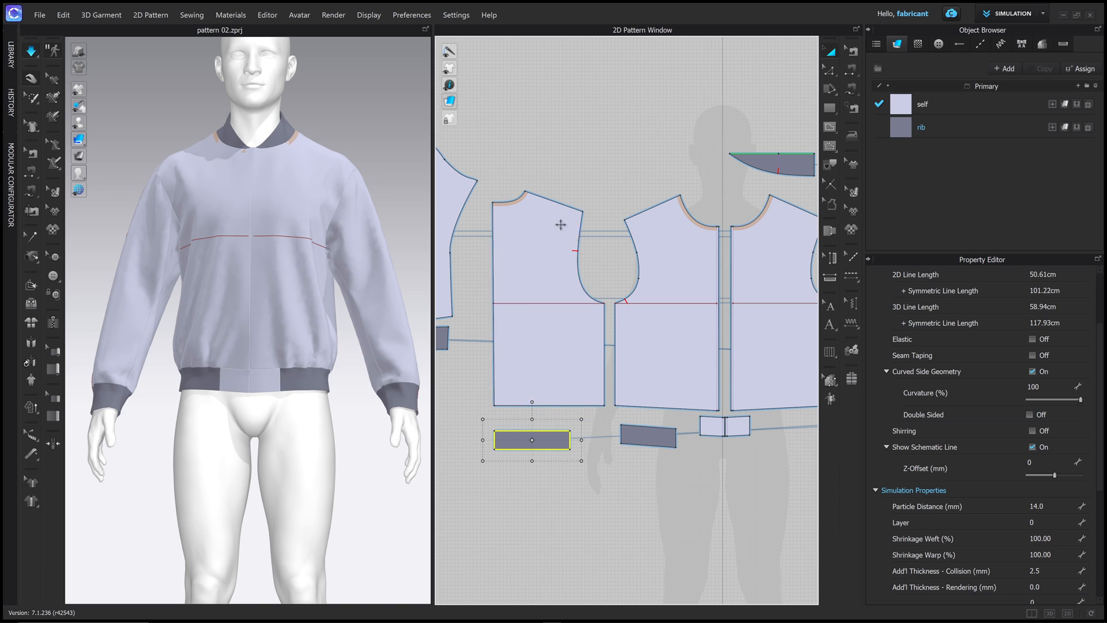
Step: Widen the back and front body panels by shifting their armholes and side seams slightly outward toward each other
{"action": "left_click", "coordinate": [825, 71]}
{"action": "left_click_drag", "start_coordinate": [562, 183], "coordinate": [610, 419]}
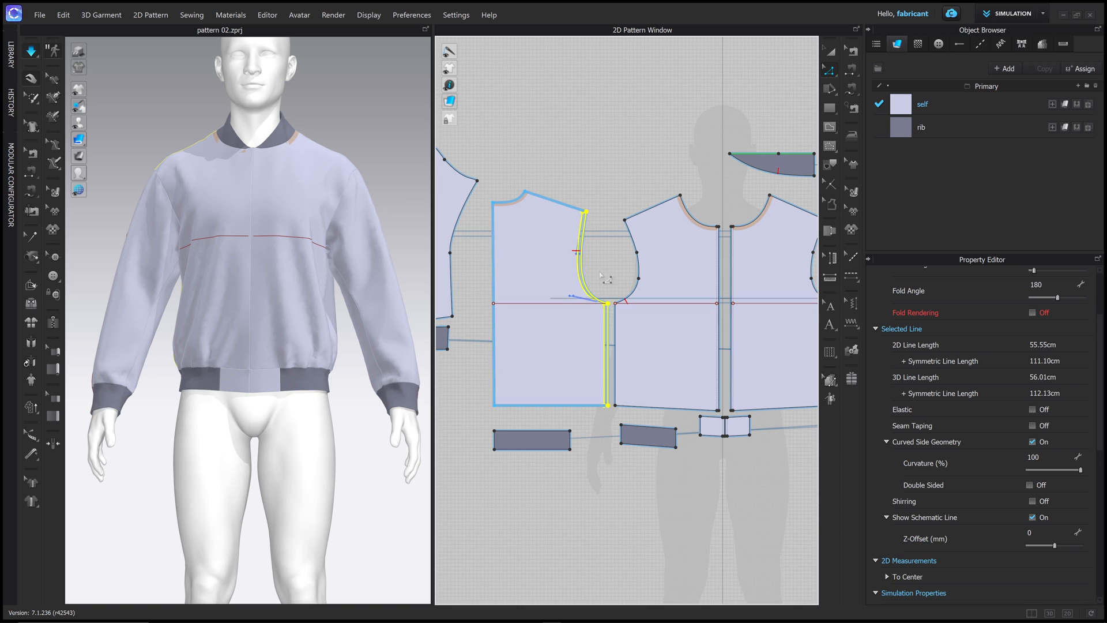
{"action": "left_click", "coordinate": [620, 209]}
{"action": "left_click_drag", "start_coordinate": [636, 285], "coordinate": [655, 415]}
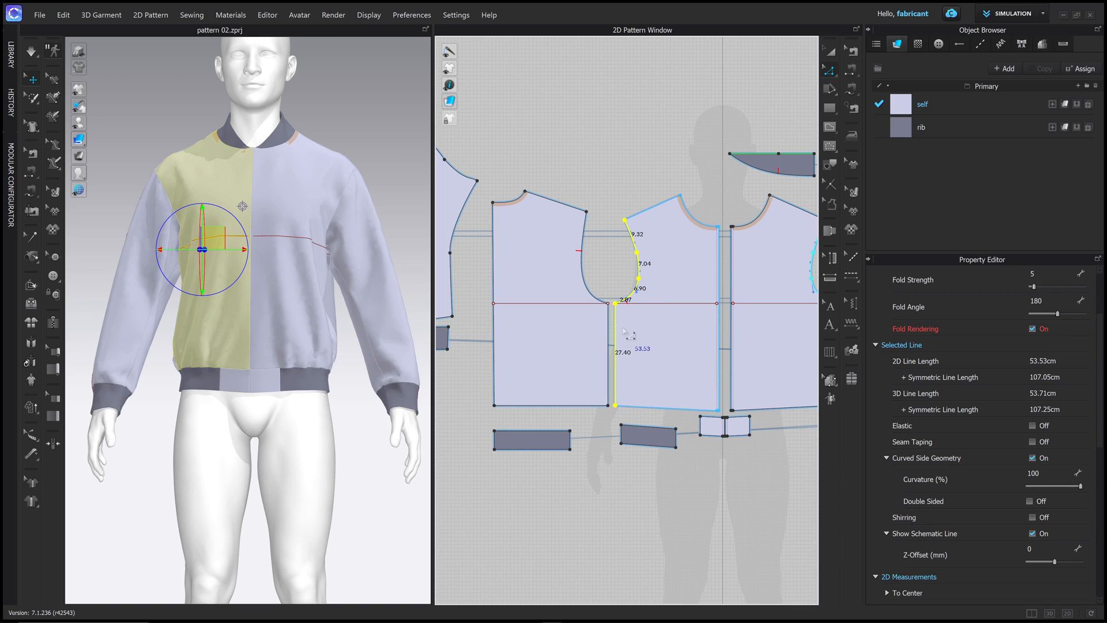
{"action": "left_click_drag", "start_coordinate": [616, 342], "coordinate": [612, 342]}
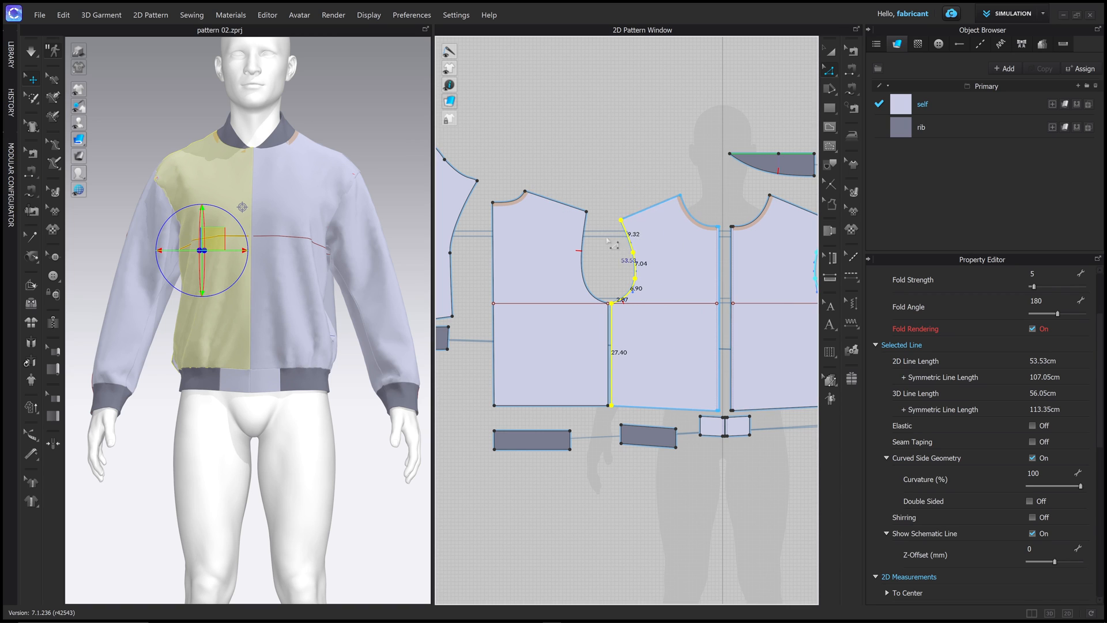
{"action": "left_click", "coordinate": [629, 165]}
Step: Lengthen the front and back body panels slightly by moving all their hem segments down
{"action": "scroll", "coordinate": [380, 184], "scroll_direction": "up", "scroll_amount": 2}
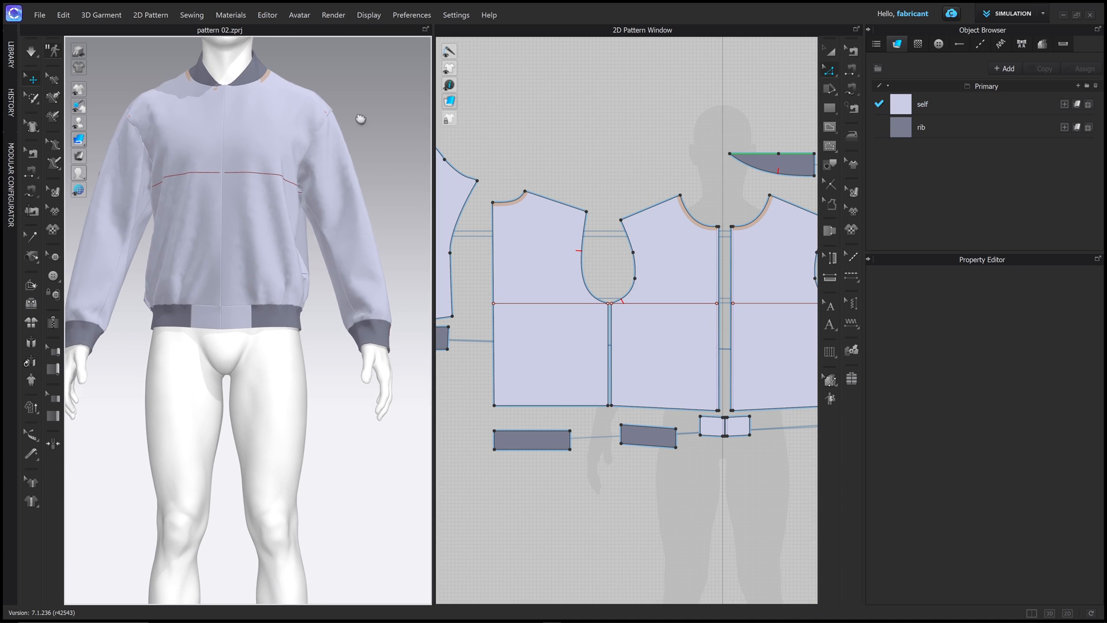
{"action": "scroll", "coordinate": [635, 311], "scroll_direction": "down", "scroll_amount": 2}
{"action": "scroll", "coordinate": [633, 310], "scroll_direction": "down", "scroll_amount": 2}
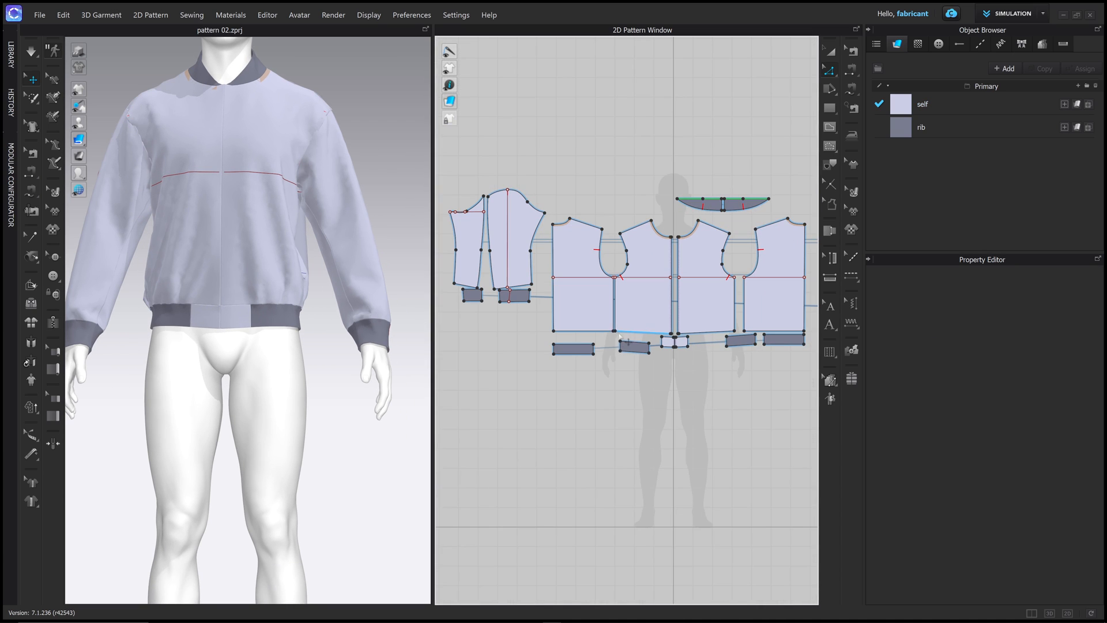
{"action": "left_click", "coordinate": [587, 333]}
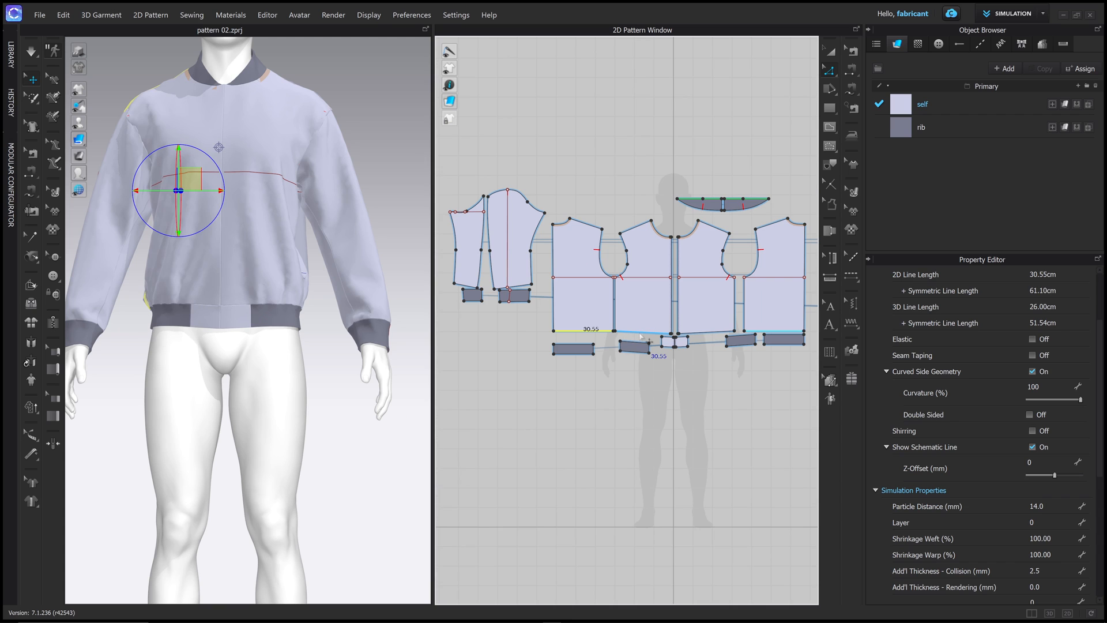
{"action": "left_click", "coordinate": [641, 333], "text": "shift"}
{"action": "scroll", "coordinate": [693, 359], "scroll_direction": "up", "scroll_amount": 5}
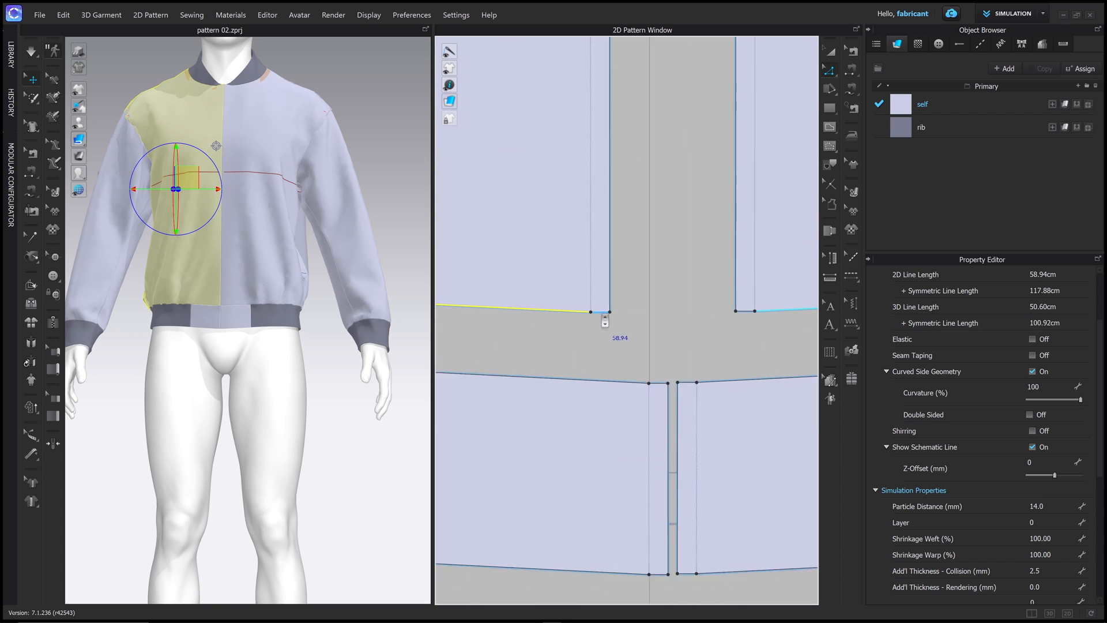
{"action": "scroll", "coordinate": [605, 320], "scroll_direction": "up", "scroll_amount": 3}
{"action": "left_click", "coordinate": [600, 311], "text": "shift"}
{"action": "scroll", "coordinate": [689, 376], "scroll_direction": "down", "scroll_amount": 8}
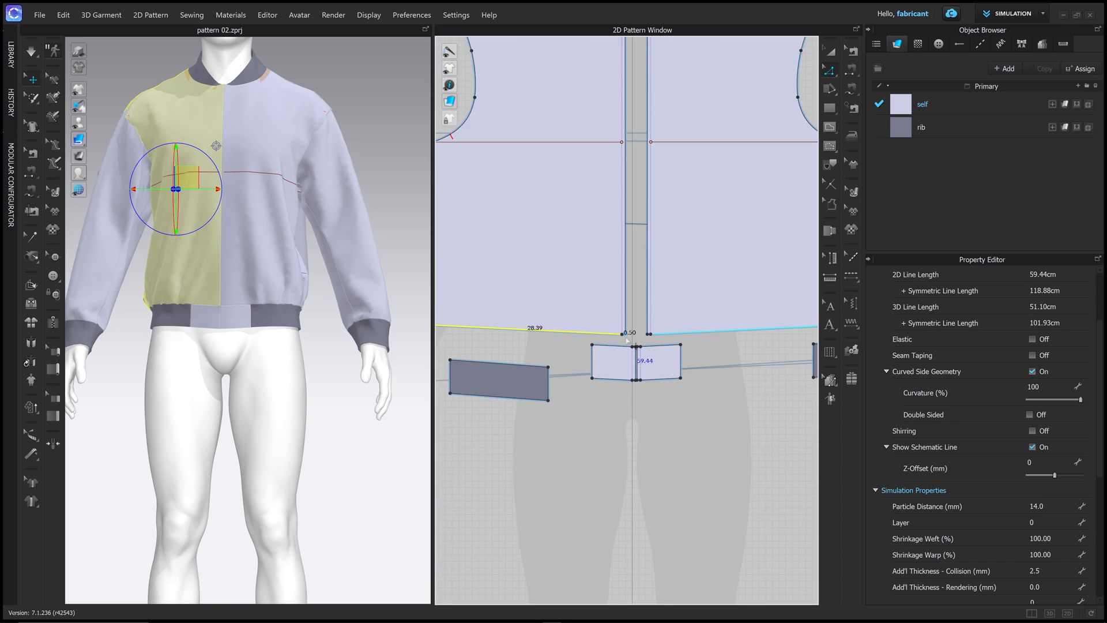
{"action": "key", "text": "Down"}
{"action": "key", "text": "Down"}
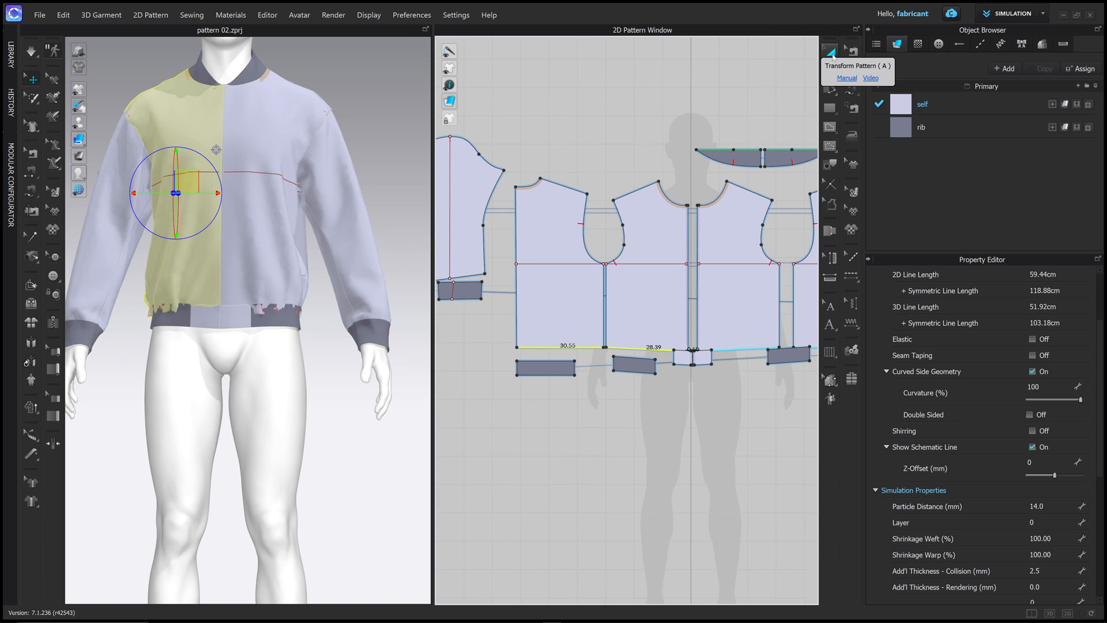
Step: Shift the elbow point on the larger sleeve piece's outer seam outward slightly and refine the curve above it
{"action": "middle_click_drag", "start_coordinate": [499, 263], "coordinate": [634, 295]}
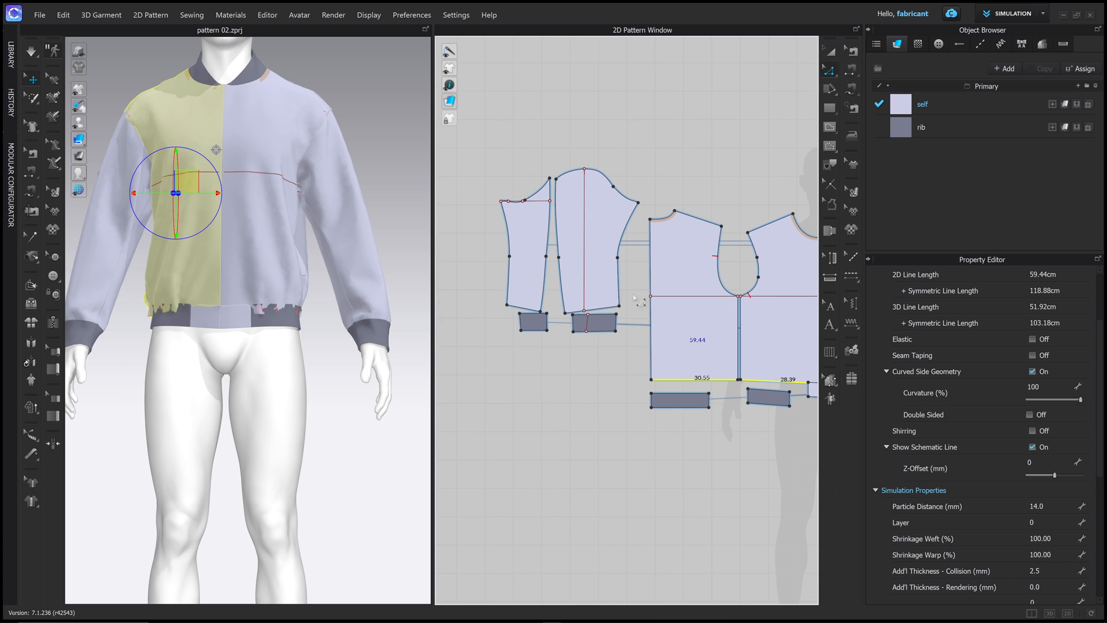
{"action": "left_click", "coordinate": [618, 258]}
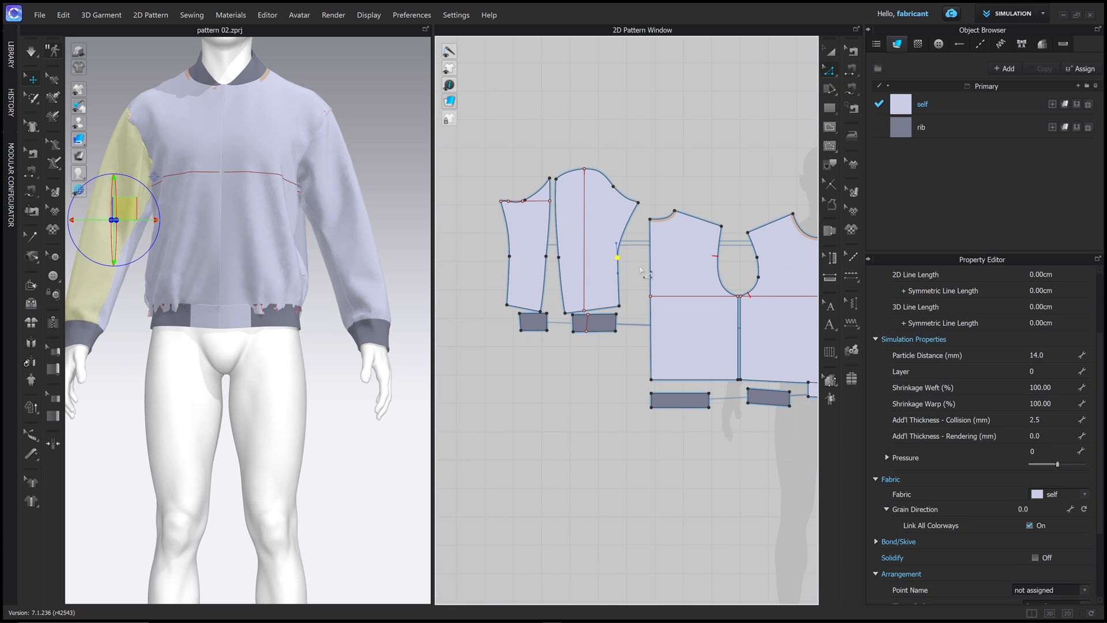
{"action": "key", "text": "Right"}
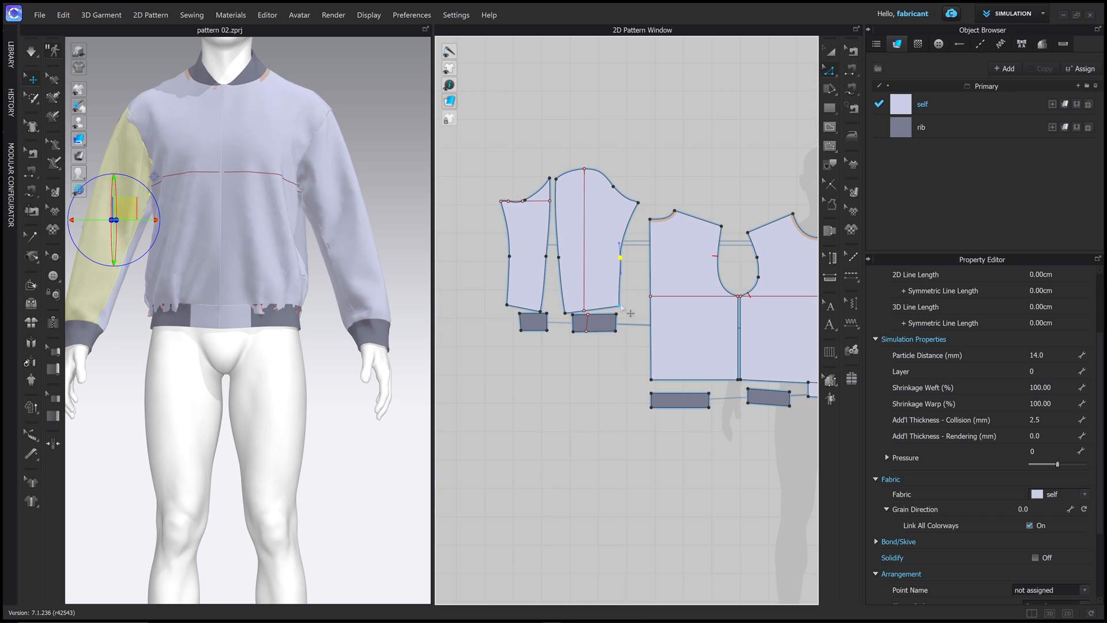
{"action": "scroll", "coordinate": [630, 313], "scroll_direction": "up", "scroll_amount": 3}
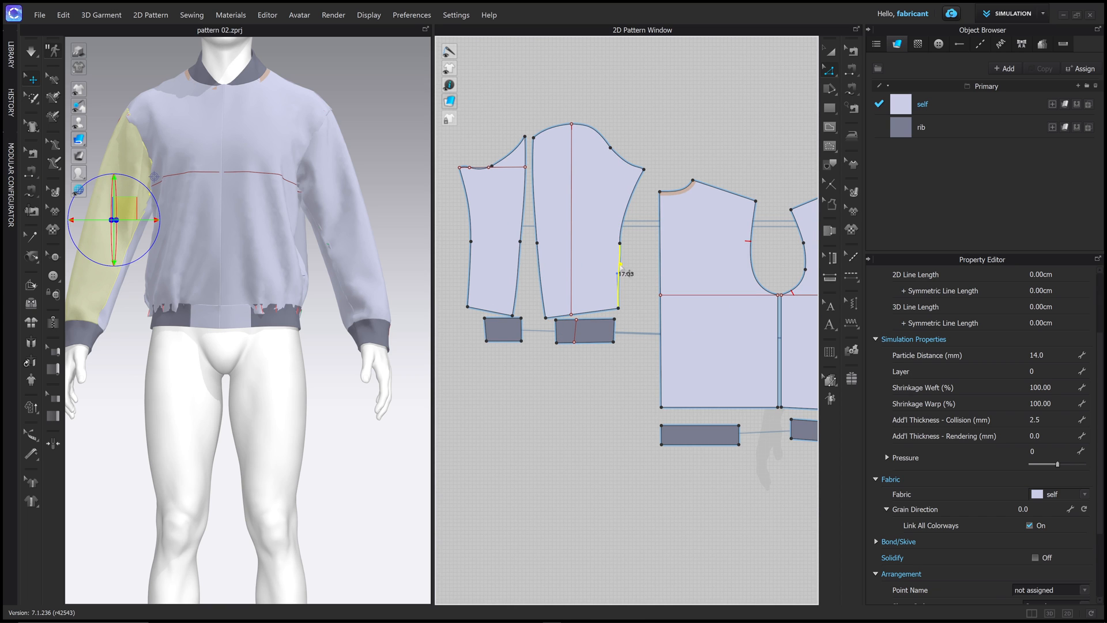
{"action": "scroll", "coordinate": [628, 281], "scroll_direction": "up", "scroll_amount": 2}
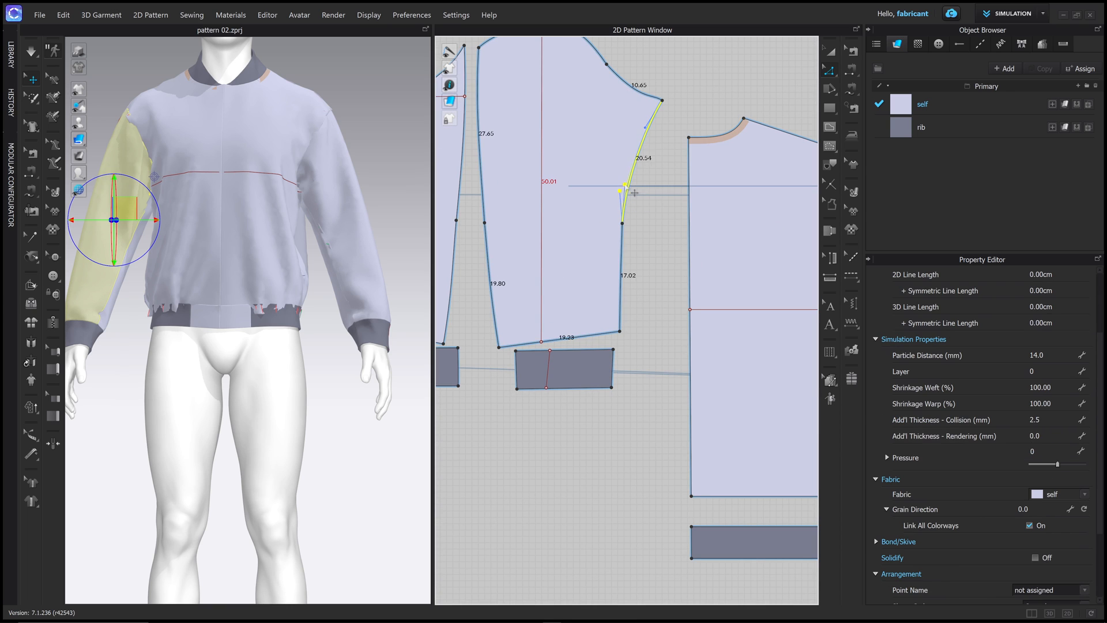
{"action": "left_click_drag", "start_coordinate": [625, 185], "coordinate": [627, 176]}
{"action": "scroll", "coordinate": [658, 270], "scroll_direction": "down", "scroll_amount": 3}
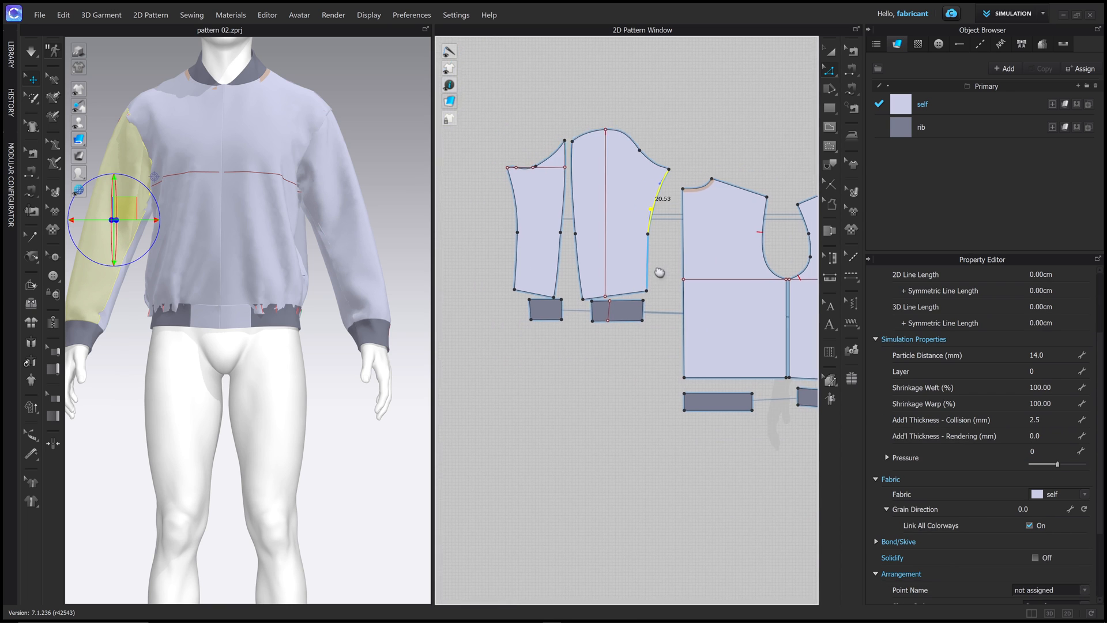
Step: Move the elbow points on the facing seams of the two sleeve pieces slightly outward for a fuller curve
{"action": "scroll", "coordinate": [574, 241], "scroll_direction": "up", "scroll_amount": 4}
{"action": "left_click_drag", "start_coordinate": [566, 233], "coordinate": [575, 233]}
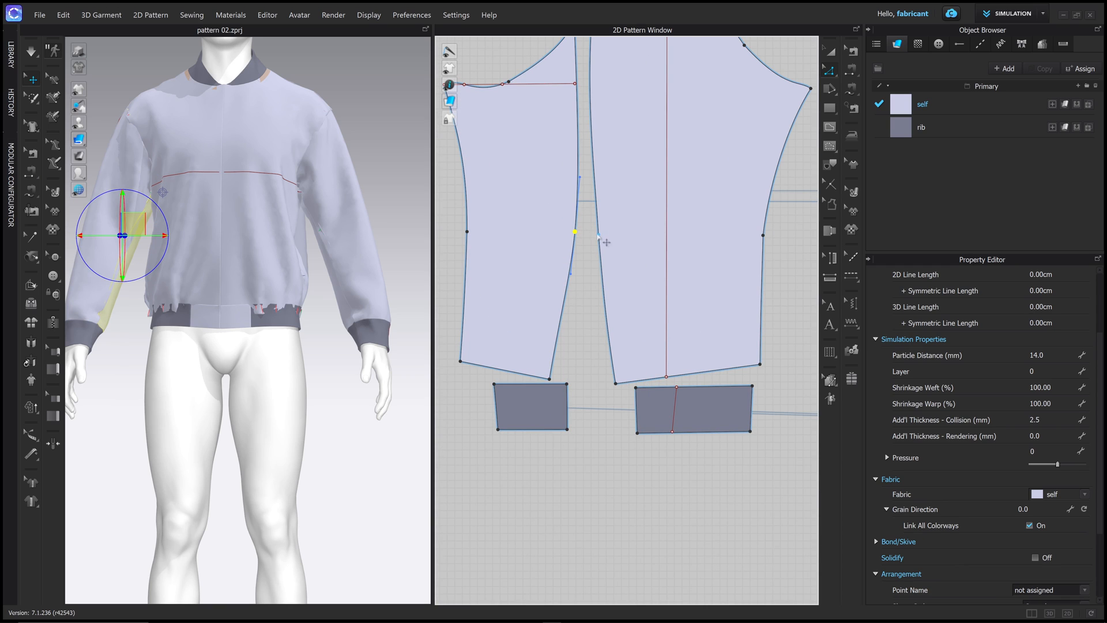
{"action": "left_click", "coordinate": [591, 235]}
{"action": "scroll", "coordinate": [612, 263], "scroll_direction": "down", "scroll_amount": 2}
{"action": "left_click", "coordinate": [598, 307]}
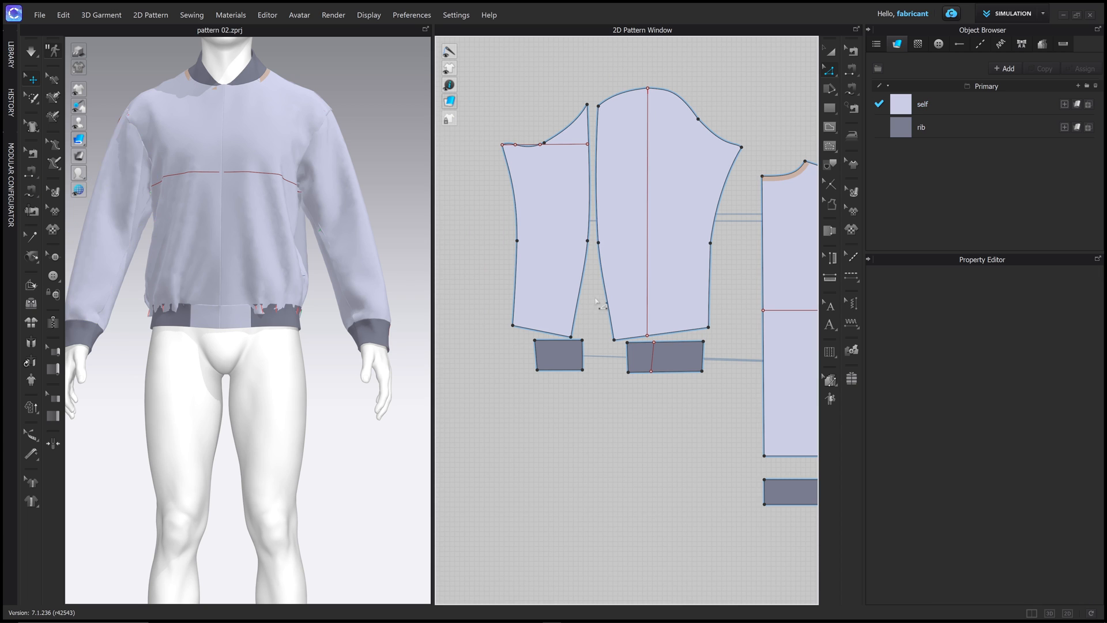
Step: Simulate the jacket and pull both sides of the front waistband rib down until the hem sits evenly
{"action": "scroll", "coordinate": [650, 288], "scroll_direction": "down", "scroll_amount": 1}
{"action": "right_click_drag", "start_coordinate": [323, 275], "coordinate": [379, 273]}
{"action": "key", "text": "space"}
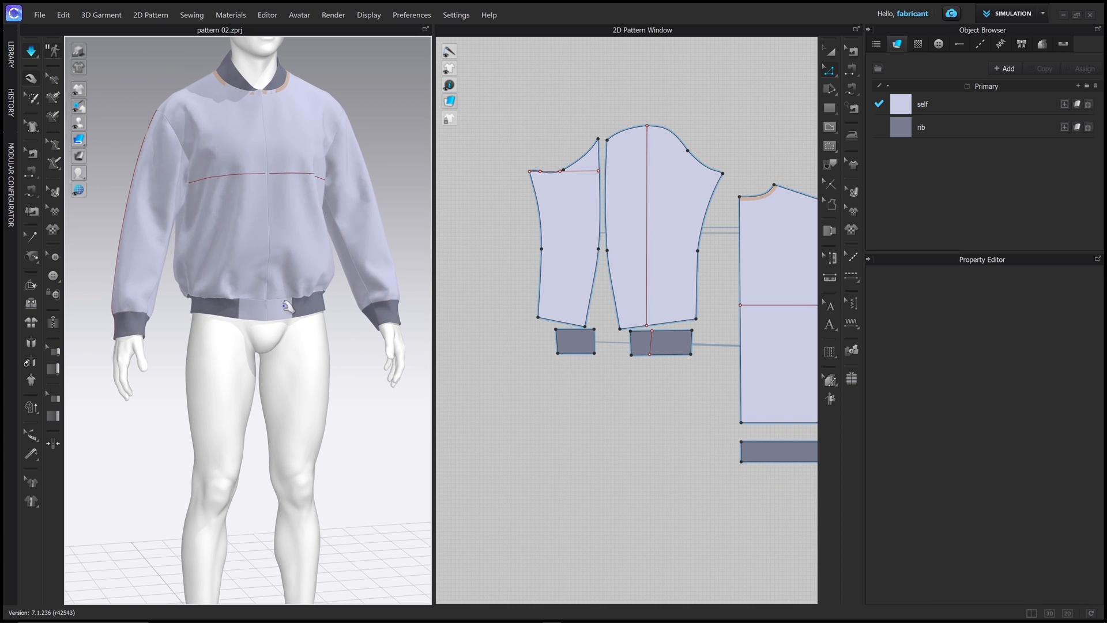
{"action": "right_click_drag", "start_coordinate": [288, 306], "coordinate": [294, 309]}
{"action": "left_click_drag", "start_coordinate": [320, 315], "coordinate": [321, 346]}
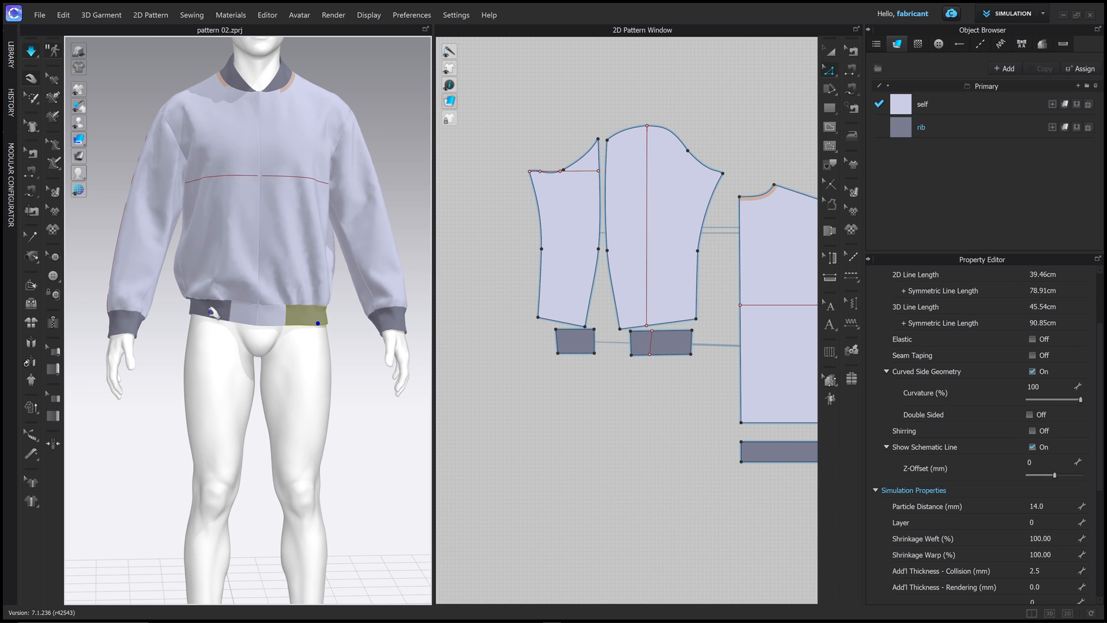
{"action": "left_click_drag", "start_coordinate": [209, 314], "coordinate": [192, 331]}
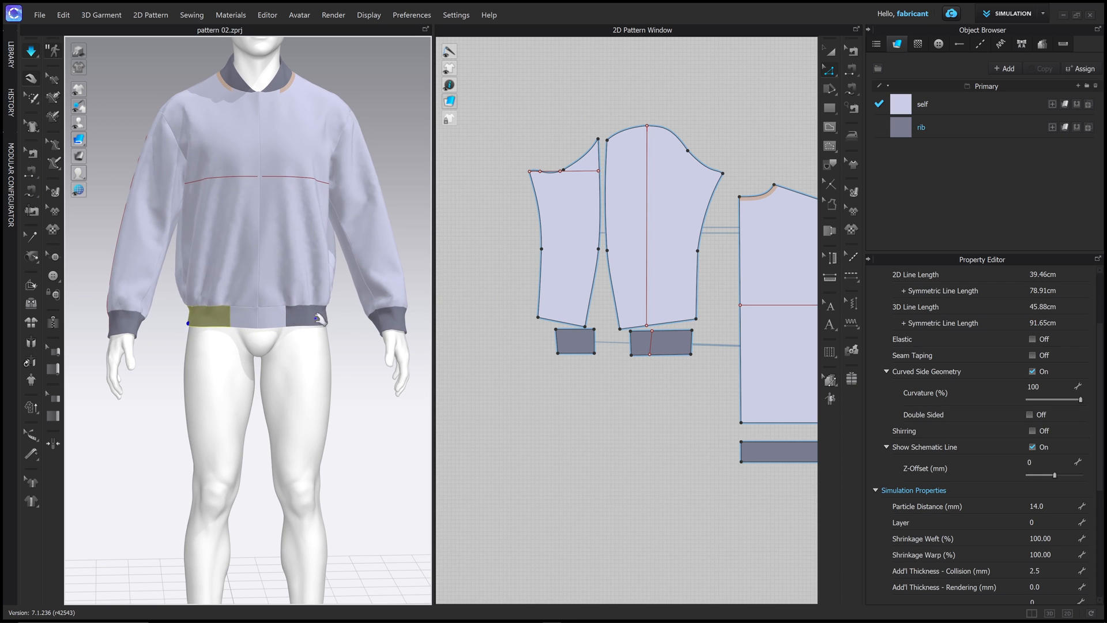
{"action": "right_click_drag", "start_coordinate": [320, 316], "coordinate": [304, 313]}
{"action": "left_click_drag", "start_coordinate": [327, 323], "coordinate": [330, 331]}
Step: Select the back and front waistband rib pieces together and stretch them slightly wider
{"action": "middle_click_drag", "start_coordinate": [728, 437], "coordinate": [533, 368]}
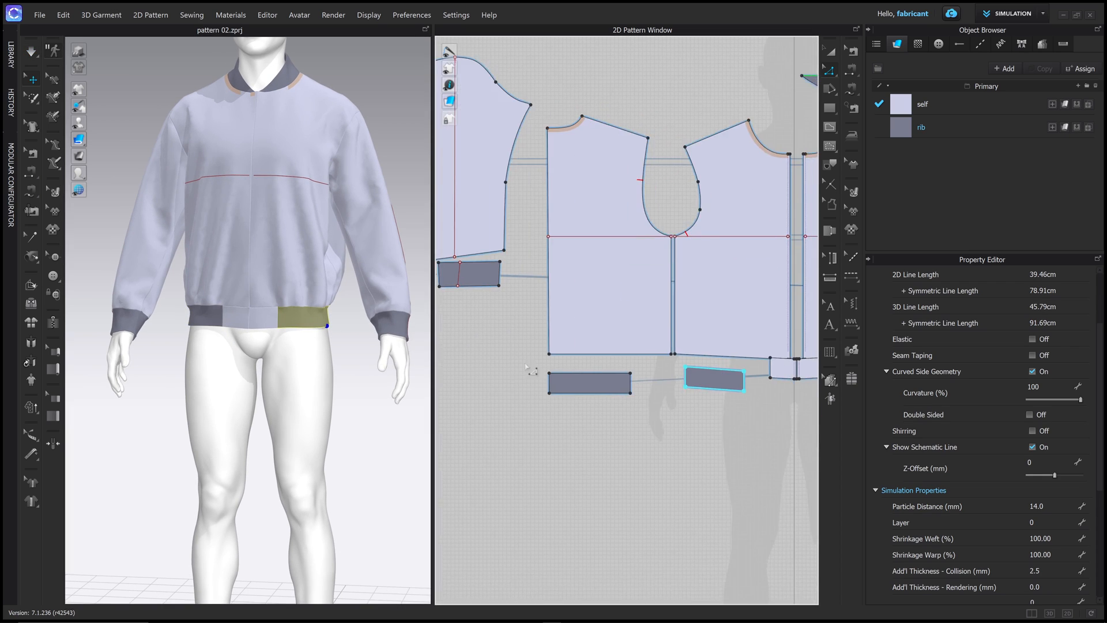
{"action": "scroll", "coordinate": [532, 367], "scroll_direction": "down", "scroll_amount": 3}
{"action": "left_click", "coordinate": [831, 51]}
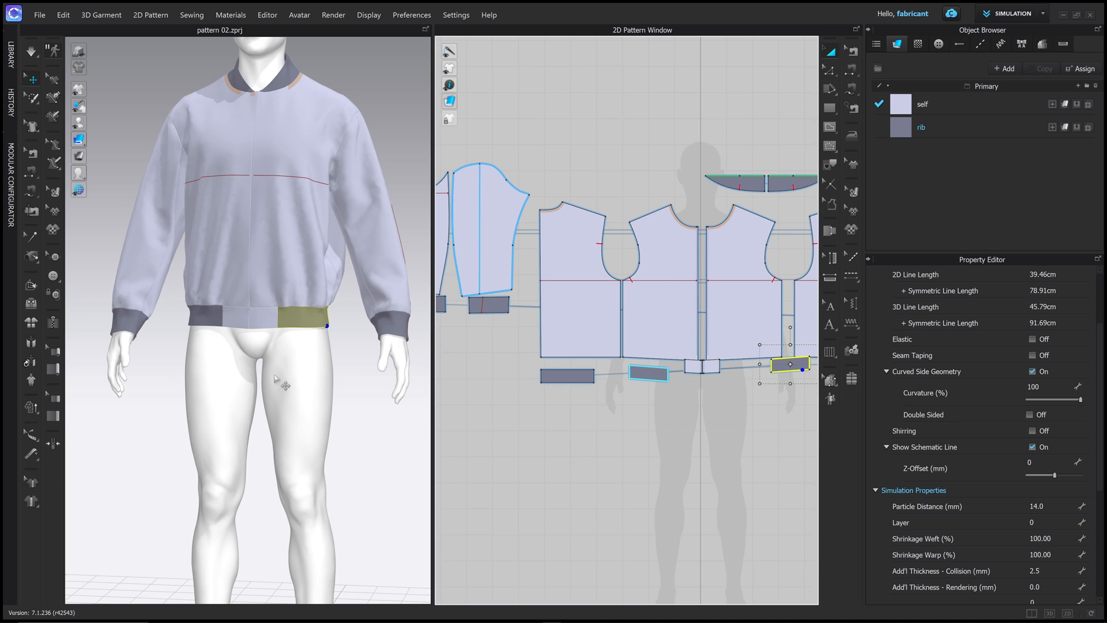
{"action": "right_click_drag", "start_coordinate": [282, 383], "coordinate": [151, 369]}
{"action": "left_click", "coordinate": [574, 379], "text": "shift"}
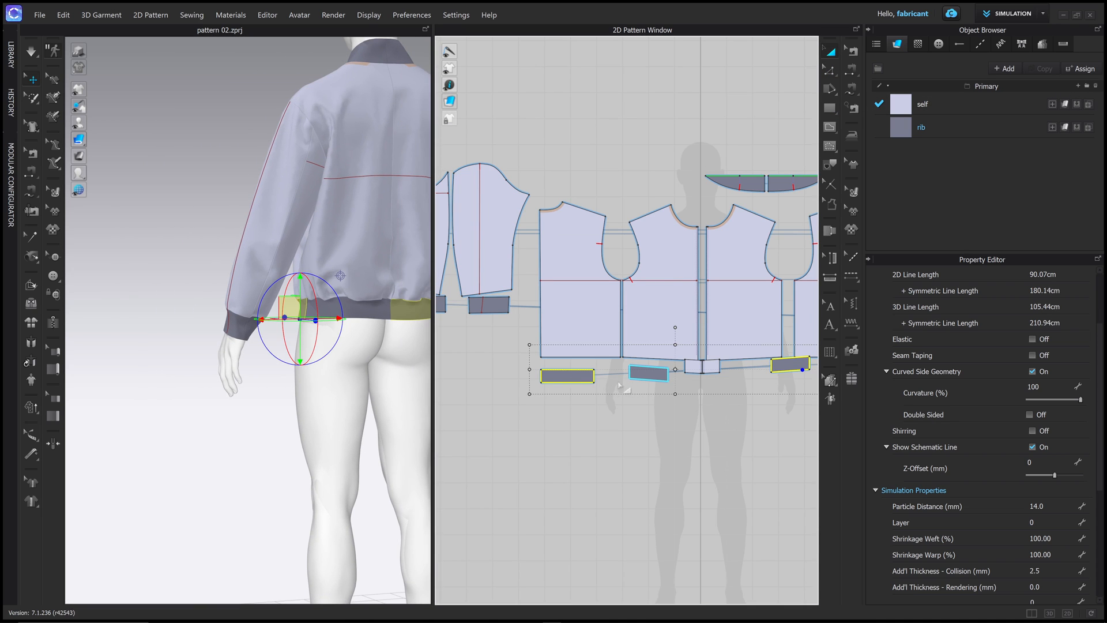
{"action": "left_click", "coordinate": [637, 376]}
{"action": "left_click", "coordinate": [567, 374], "text": "shift"}
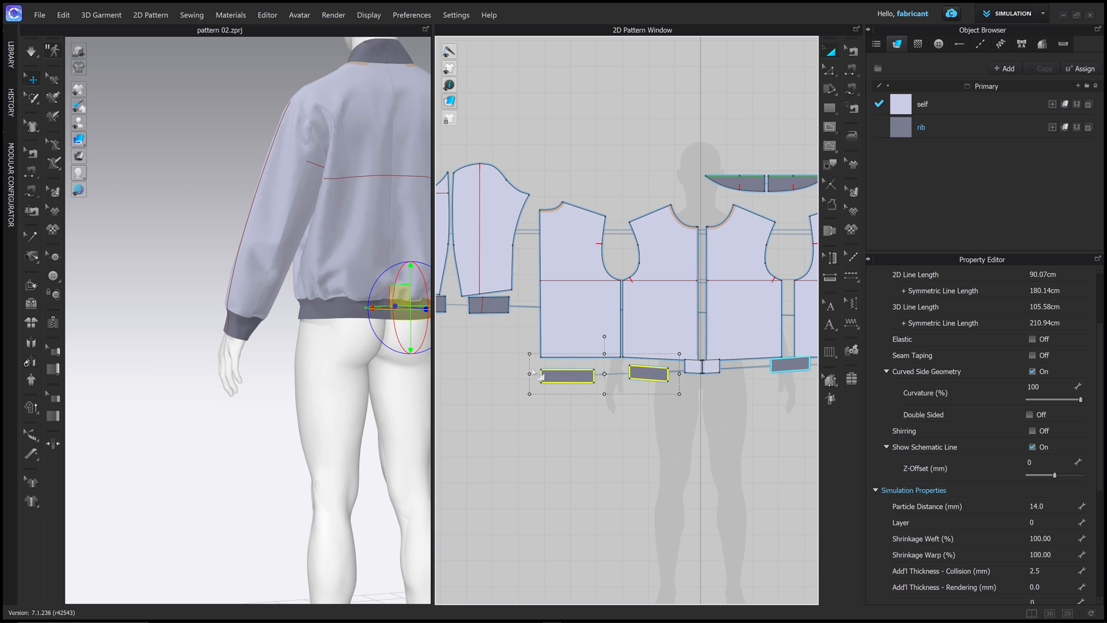
{"action": "left_click_drag", "start_coordinate": [530, 374], "coordinate": [523, 375]}
Step: Simulate the jacket while viewing its back, and widen the same two waistband rib pieces slightly once more
{"action": "middle_click_drag", "start_coordinate": [363, 371], "coordinate": [294, 358]}
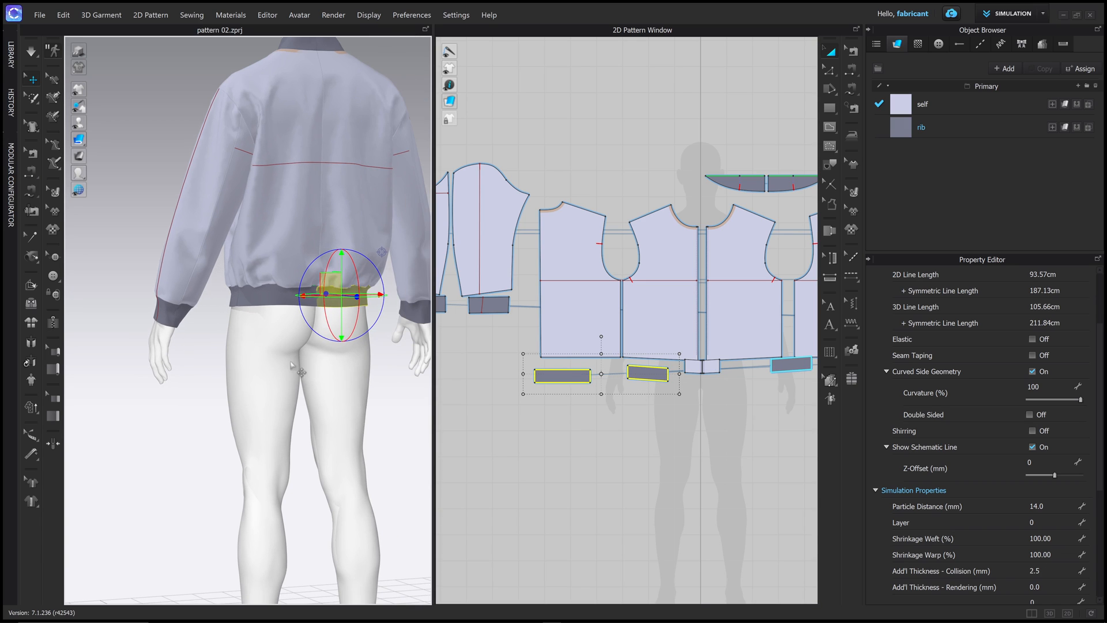
{"action": "left_click", "coordinate": [360, 399]}
{"action": "key", "text": "q"}
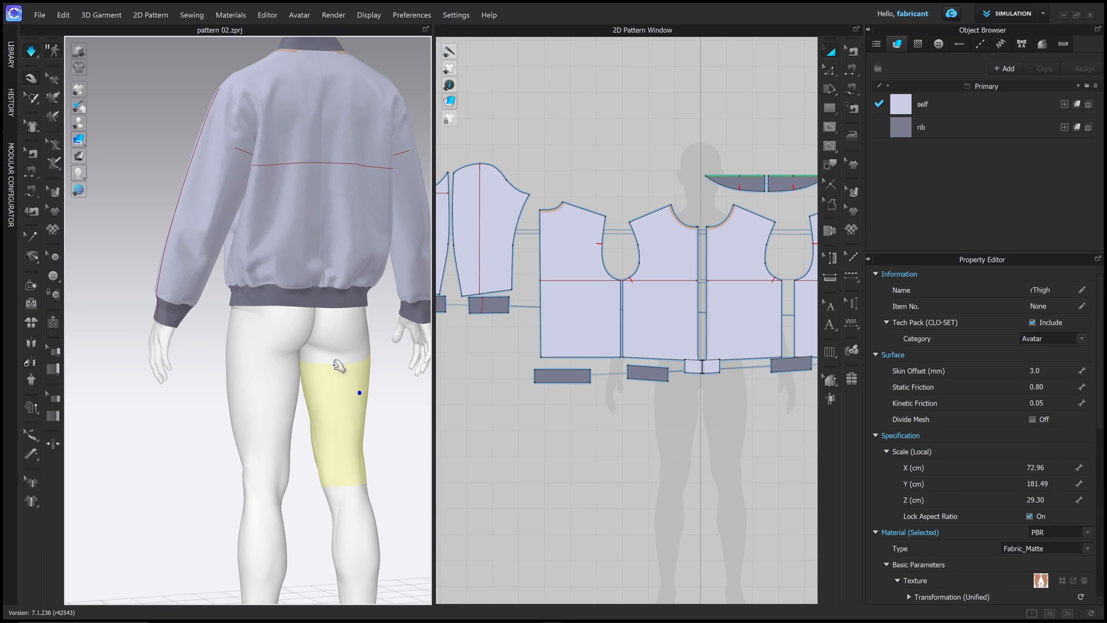
{"action": "left_click", "coordinate": [565, 378]}
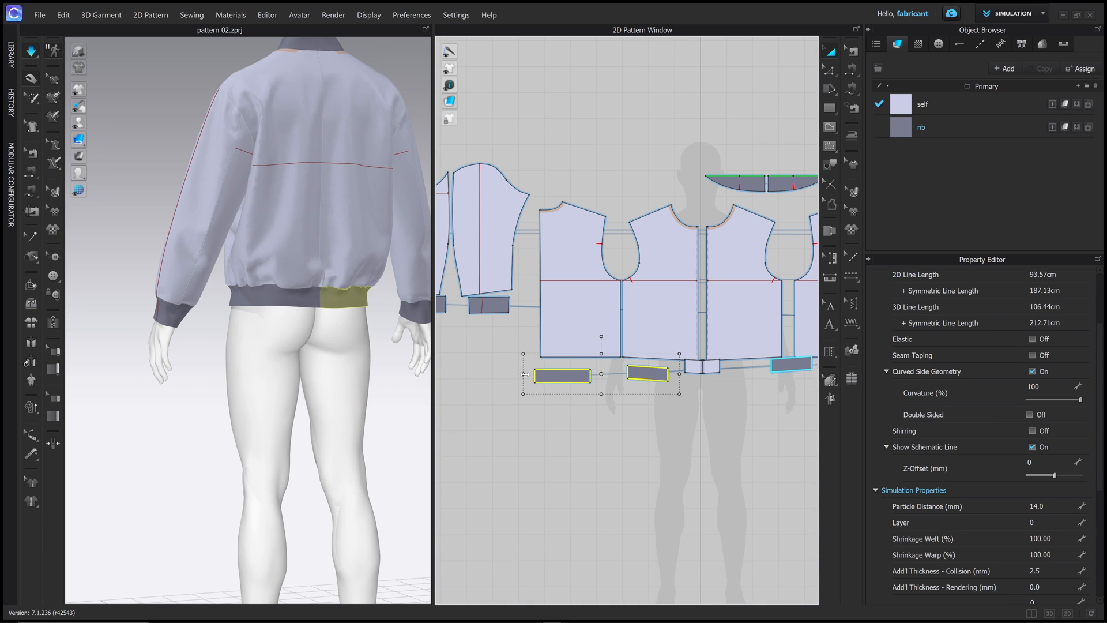
{"action": "left_click_drag", "start_coordinate": [525, 375], "coordinate": [518, 376]}
{"action": "left_click", "coordinate": [381, 367]}
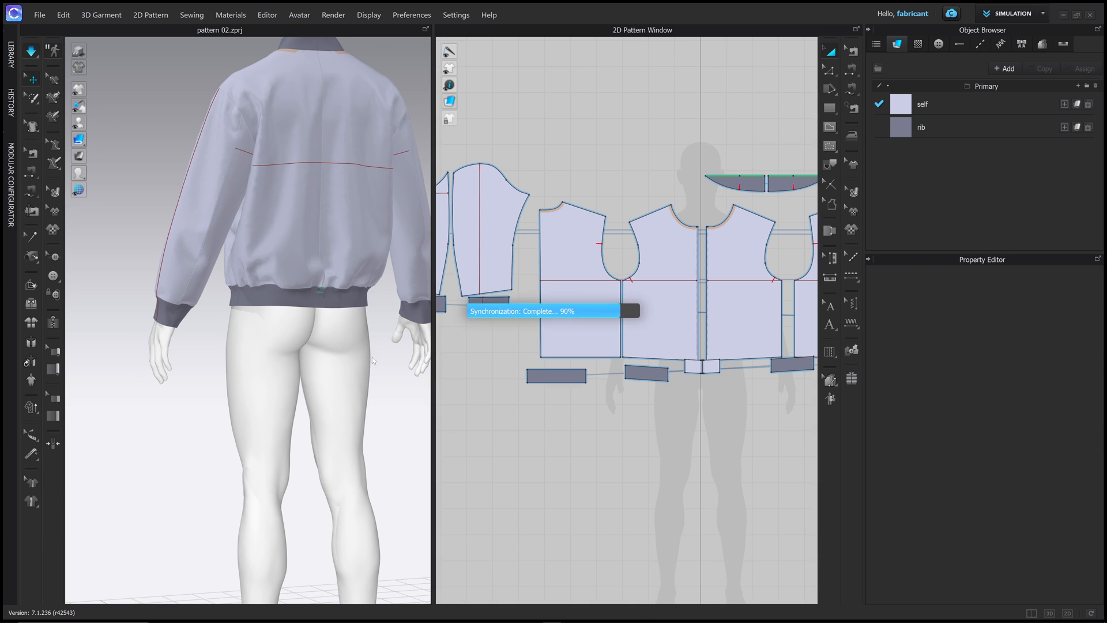
Step: Pull the simulated waistband rib down around the back, sides and front until the hem hangs evenly
{"action": "left_click_drag", "start_coordinate": [328, 301], "coordinate": [332, 315]}
{"action": "left_click_drag", "start_coordinate": [249, 301], "coordinate": [240, 329]}
{"action": "left_click_drag", "start_coordinate": [366, 303], "coordinate": [364, 314]}
{"action": "right_click_drag", "start_coordinate": [277, 307], "coordinate": [404, 309]}
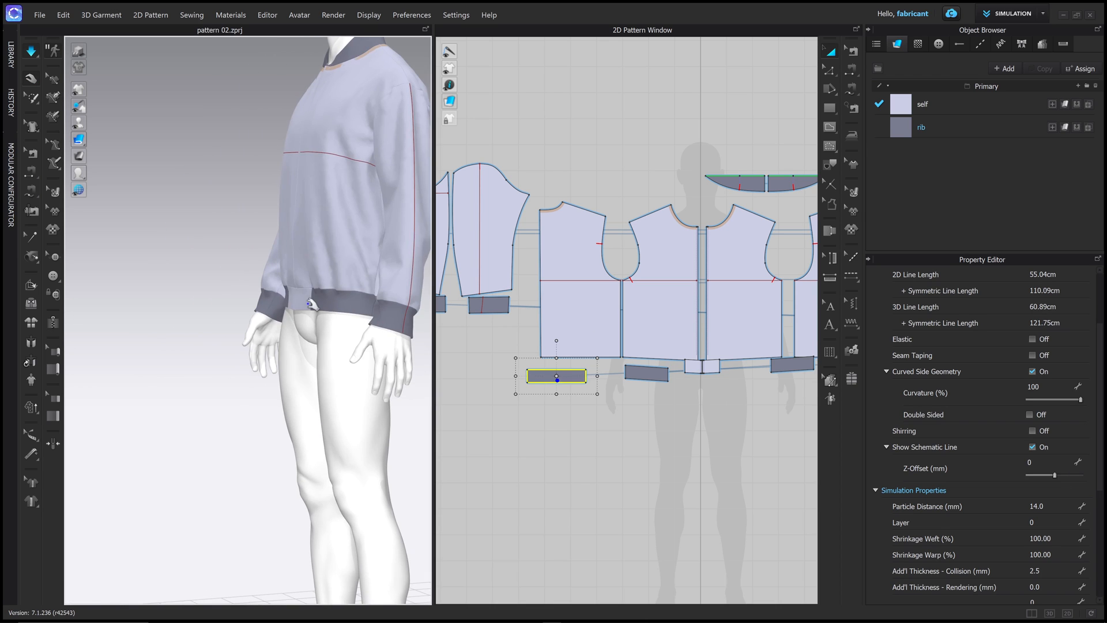
{"action": "left_click_drag", "start_coordinate": [306, 304], "coordinate": [300, 317]}
{"action": "right_click_drag", "start_coordinate": [300, 318], "coordinate": [351, 323]}
{"action": "left_click_drag", "start_coordinate": [222, 296], "coordinate": [224, 311]}
{"action": "scroll", "coordinate": [346, 331], "scroll_direction": "down", "scroll_amount": 2}
{"action": "right_click_drag", "start_coordinate": [332, 324], "coordinate": [335, 317]}
Step: Tug the jacket's side and adjacent sleeve outward in the simulation to settle the drape, and inspect the front
{"action": "left_click_drag", "start_coordinate": [340, 264], "coordinate": [373, 276]}
{"action": "left_click_drag", "start_coordinate": [350, 188], "coordinate": [365, 191]}
{"action": "mouse_move", "coordinate": [360, 130]}
{"action": "left_mouse_down"}
{"action": "mouse_move", "coordinate": [367, 149]}
{"action": "mouse_move", "coordinate": [361, 138]}
{"action": "left_mouse_up"}
{"action": "left_click", "coordinate": [287, 95]}
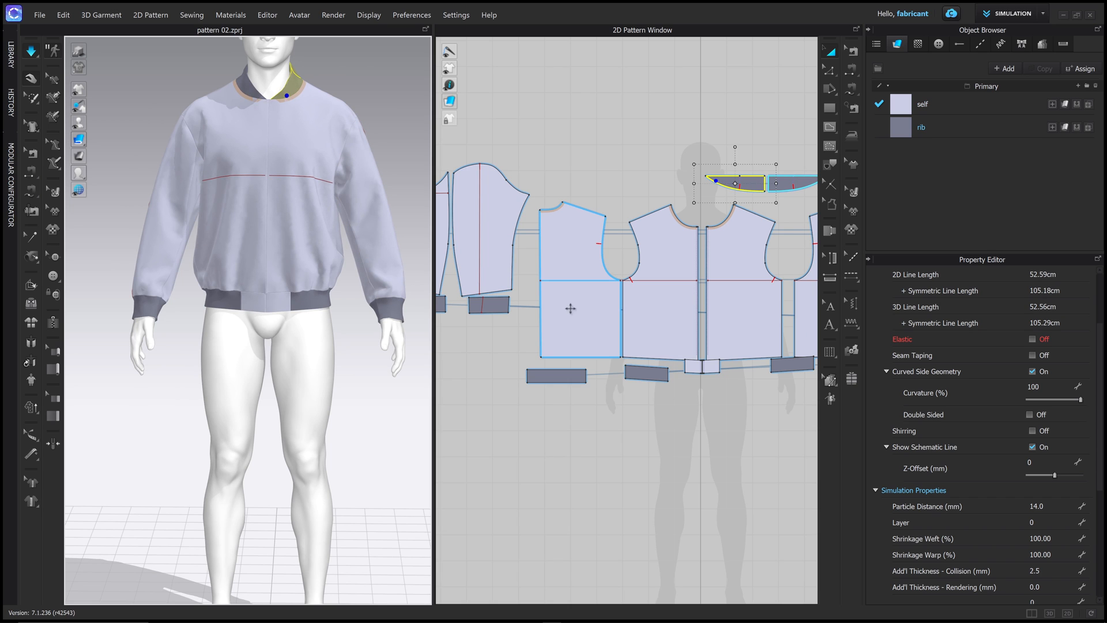
{"action": "right_click_drag", "start_coordinate": [220, 261], "coordinate": [335, 269]}
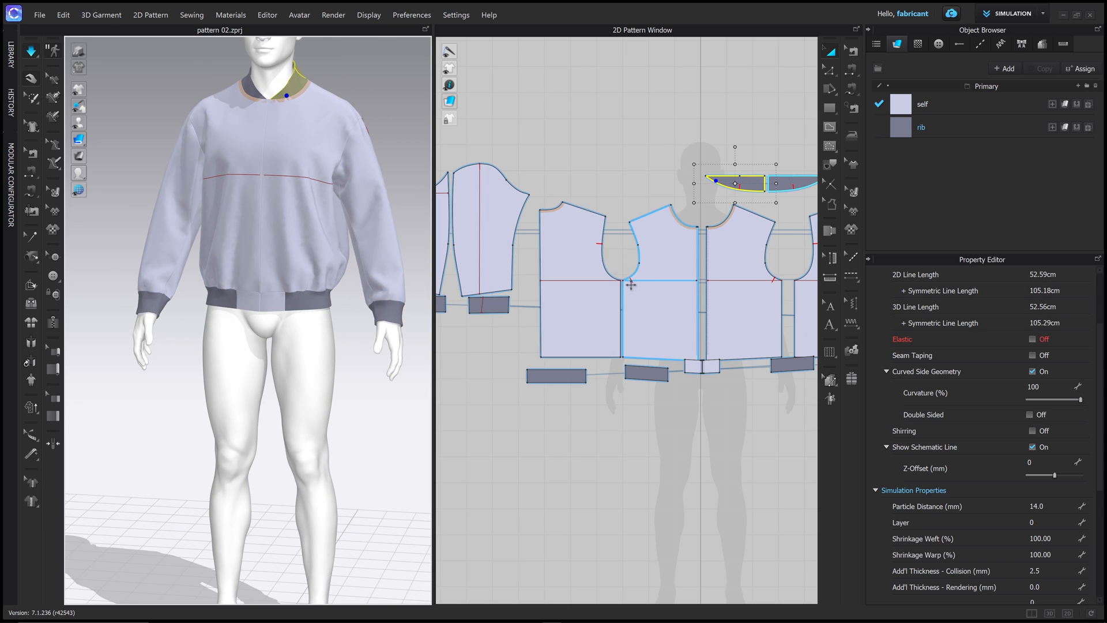
{"action": "scroll", "coordinate": [379, 203], "scroll_direction": "up", "scroll_amount": 2}
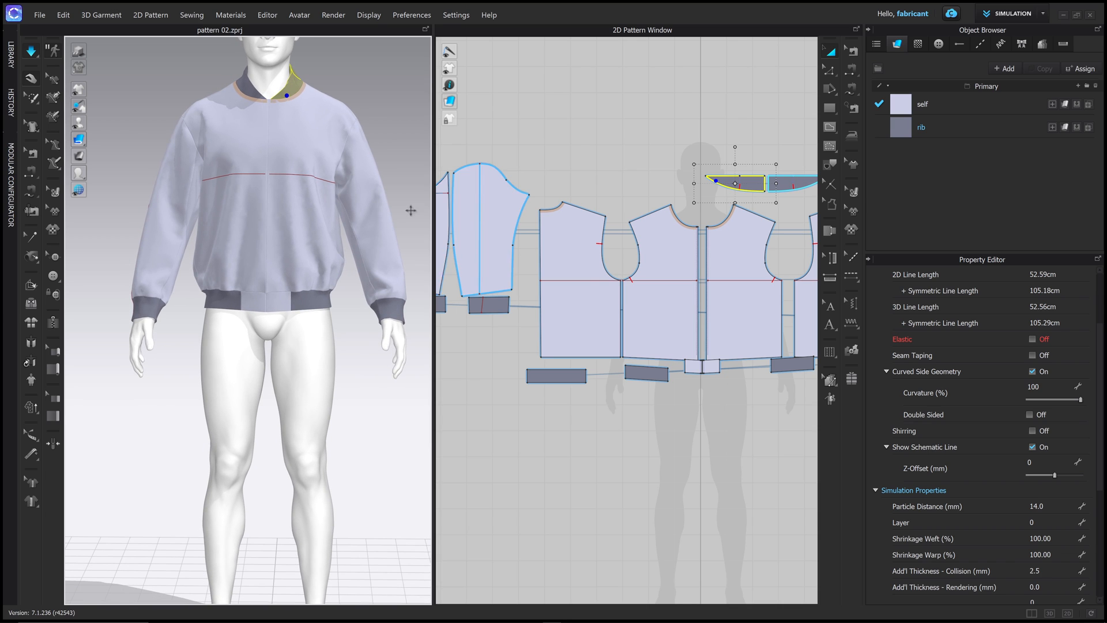
{"action": "right_click_drag", "start_coordinate": [189, 197], "coordinate": [184, 197]}
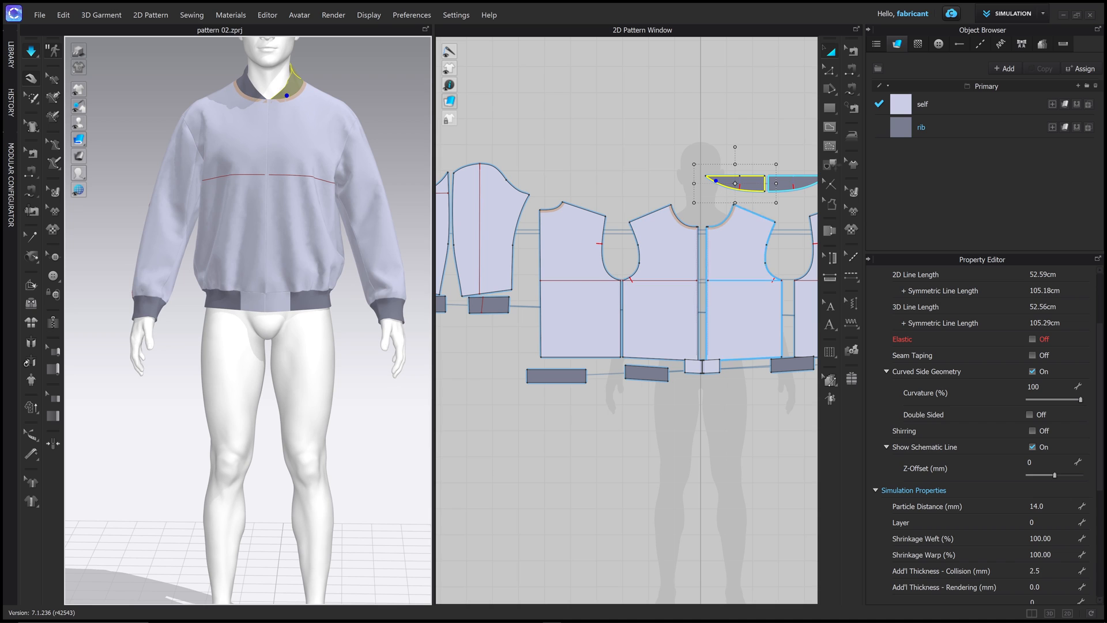
Step: Draw an angled internal line on the front panel, about 14 cm from armhole to chest line and 33 cm to the hem
{"action": "left_click", "coordinate": [830, 127]}
{"action": "scroll", "coordinate": [659, 292], "scroll_direction": "up", "scroll_amount": 5}
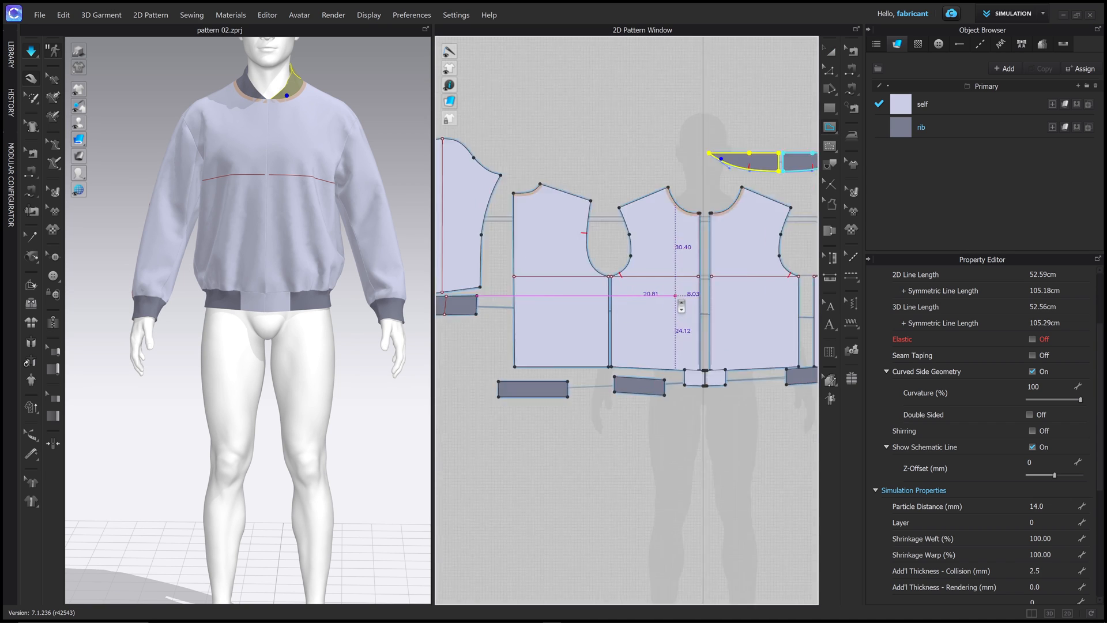
{"action": "left_click", "coordinate": [830, 127]}
{"action": "left_click", "coordinate": [890, 130]}
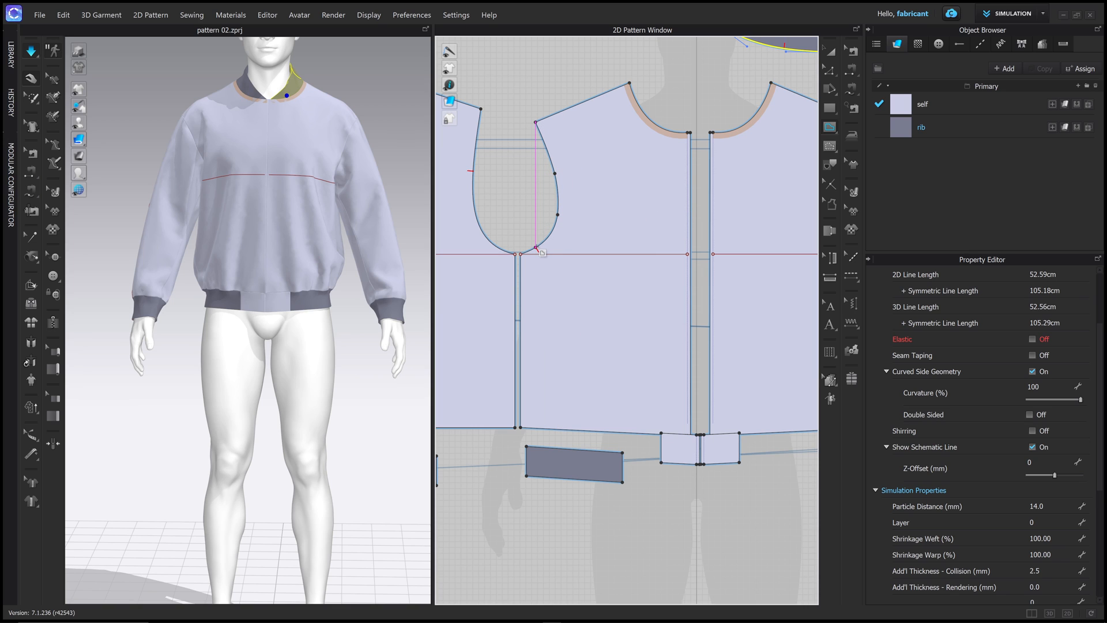
{"action": "left_click", "coordinate": [558, 215]}
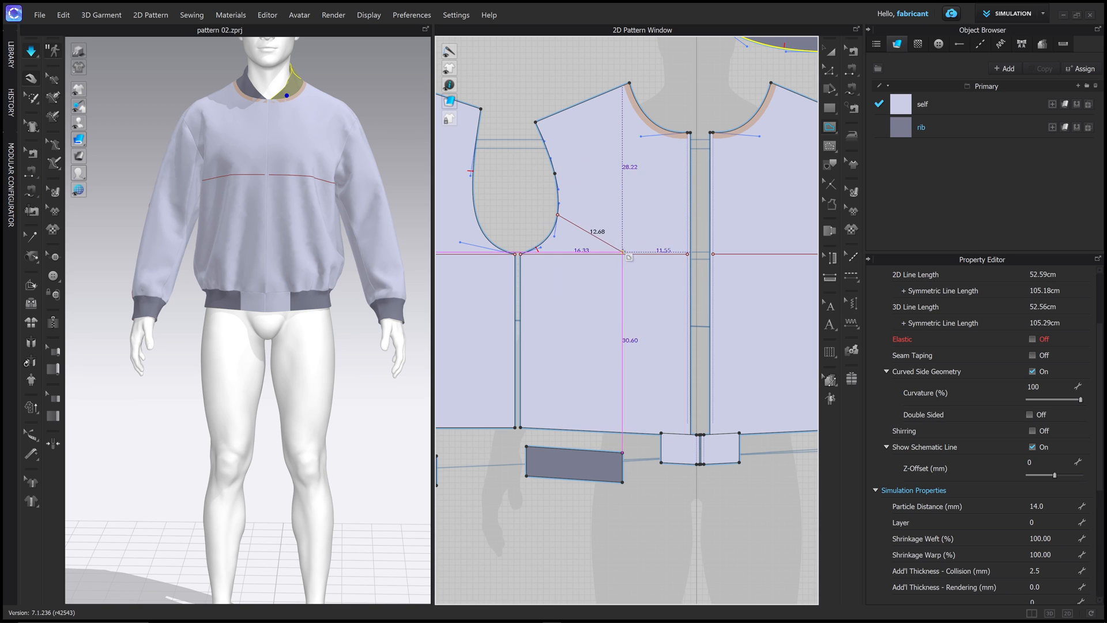
{"action": "left_click", "coordinate": [628, 254]}
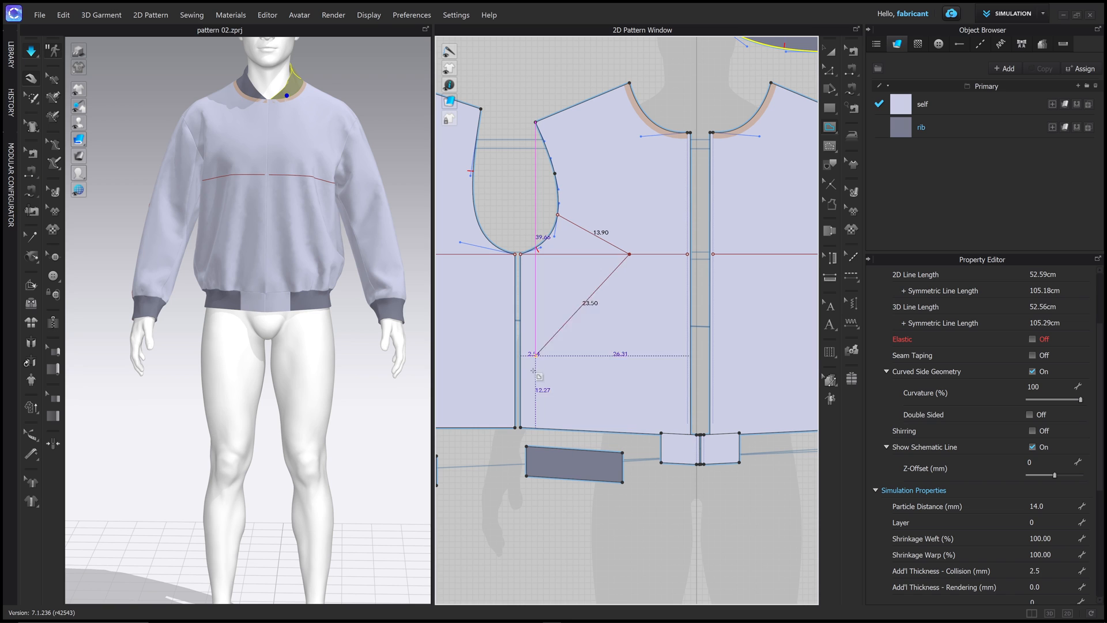
{"action": "left_click", "coordinate": [543, 428]}
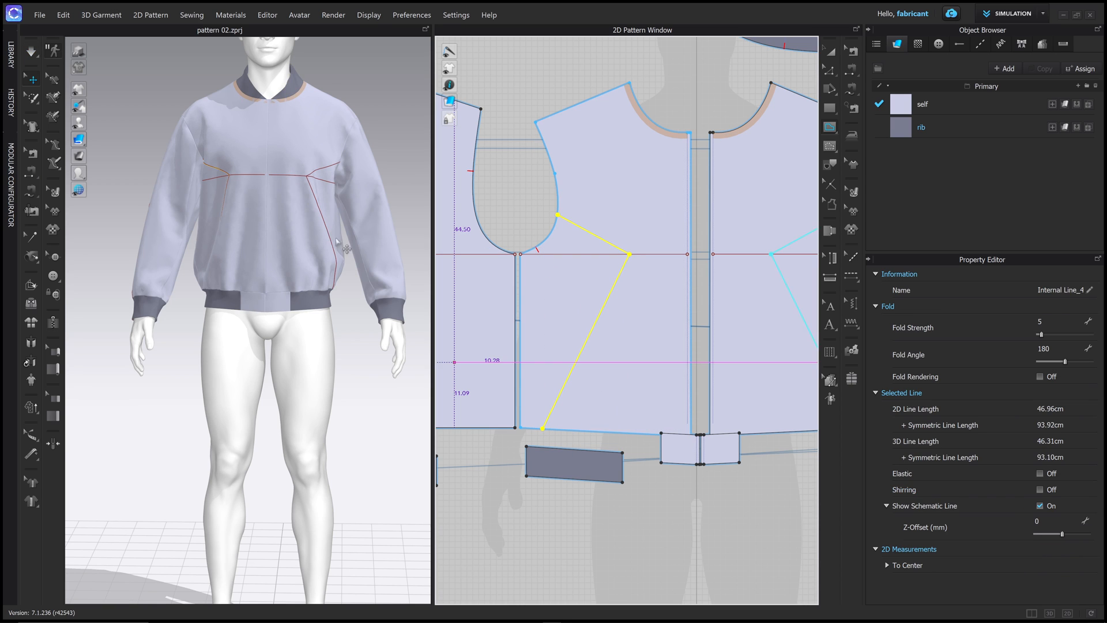
{"action": "right_click_drag", "start_coordinate": [248, 242], "coordinate": [349, 267]}
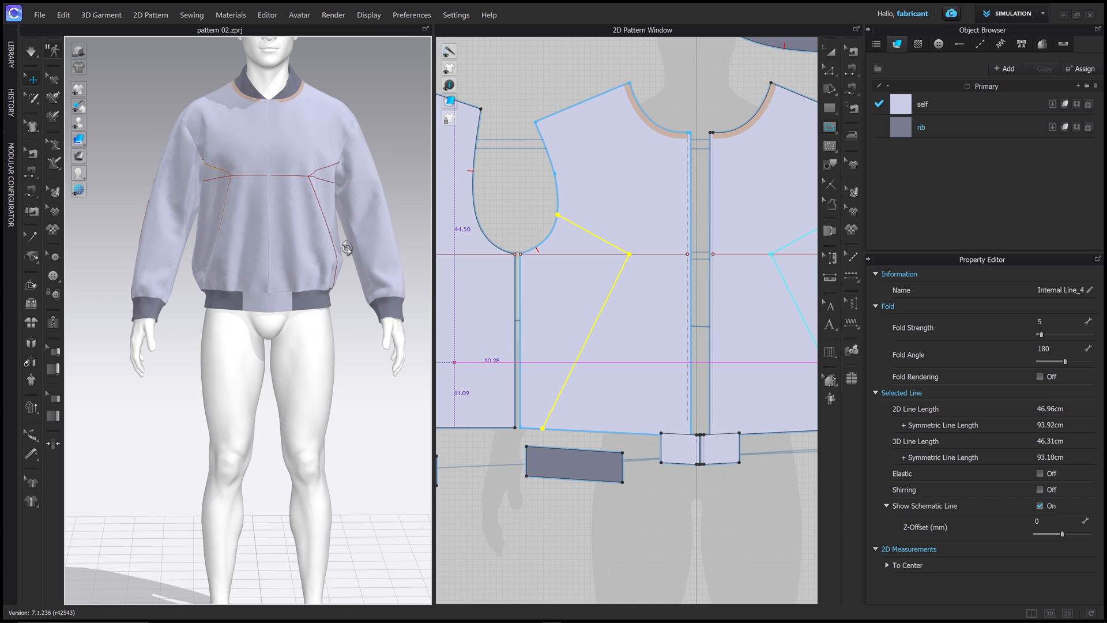
Step: Move the armhole end of the front panel's internal line slightly up along the armhole edge
{"action": "left_click", "coordinate": [831, 69]}
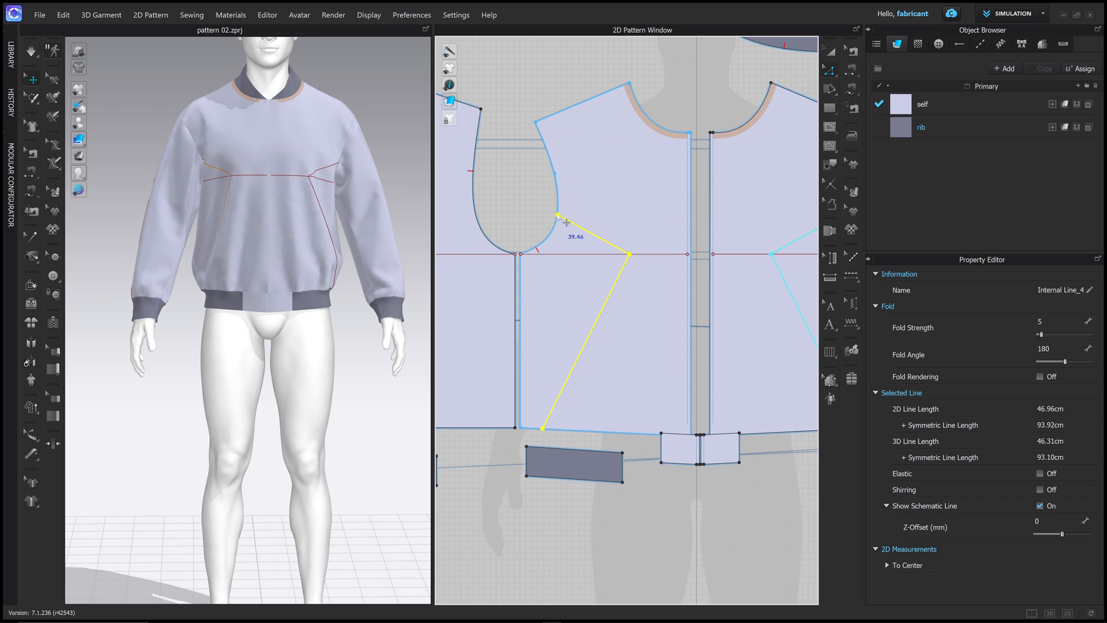
{"action": "left_click_drag", "start_coordinate": [558, 216], "coordinate": [557, 216]}
{"action": "left_click", "coordinate": [537, 190]}
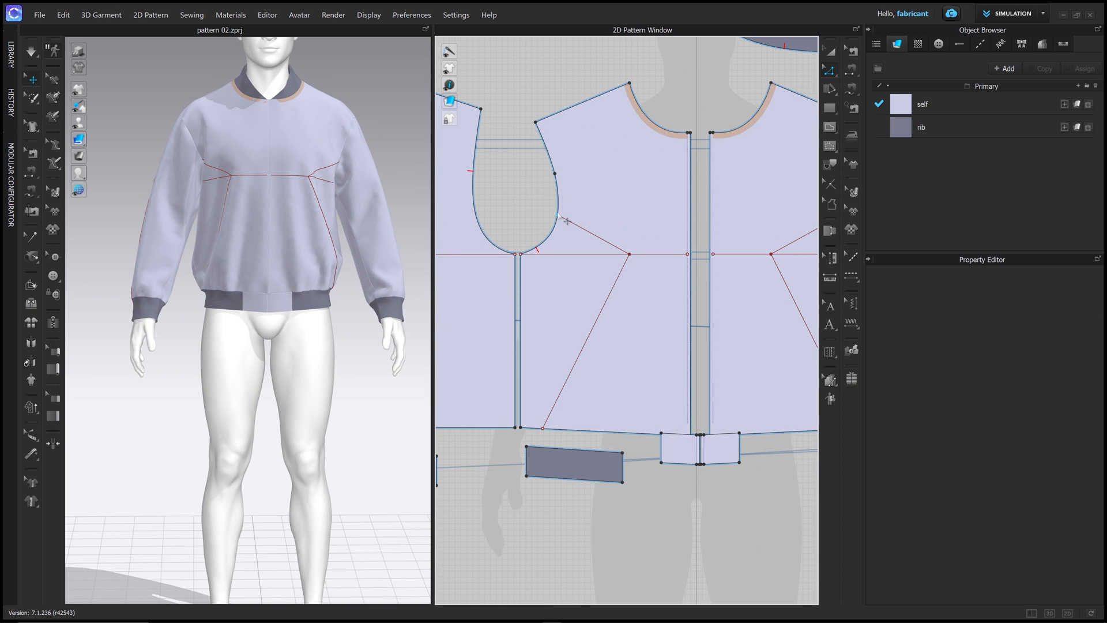
{"action": "left_click", "coordinate": [568, 220]}
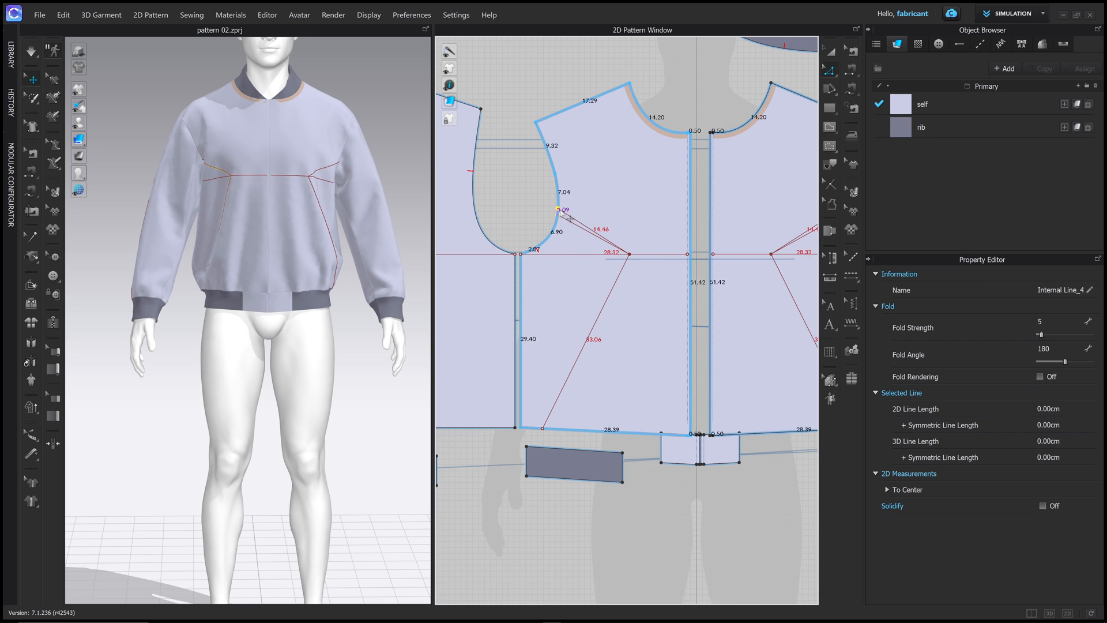
{"action": "left_click", "coordinate": [539, 183]}
Step: Try to draw an angled internal line on the back panel from the armhole through the chest line to the hem
{"action": "scroll", "coordinate": [610, 204], "scroll_direction": "down", "scroll_amount": 3}
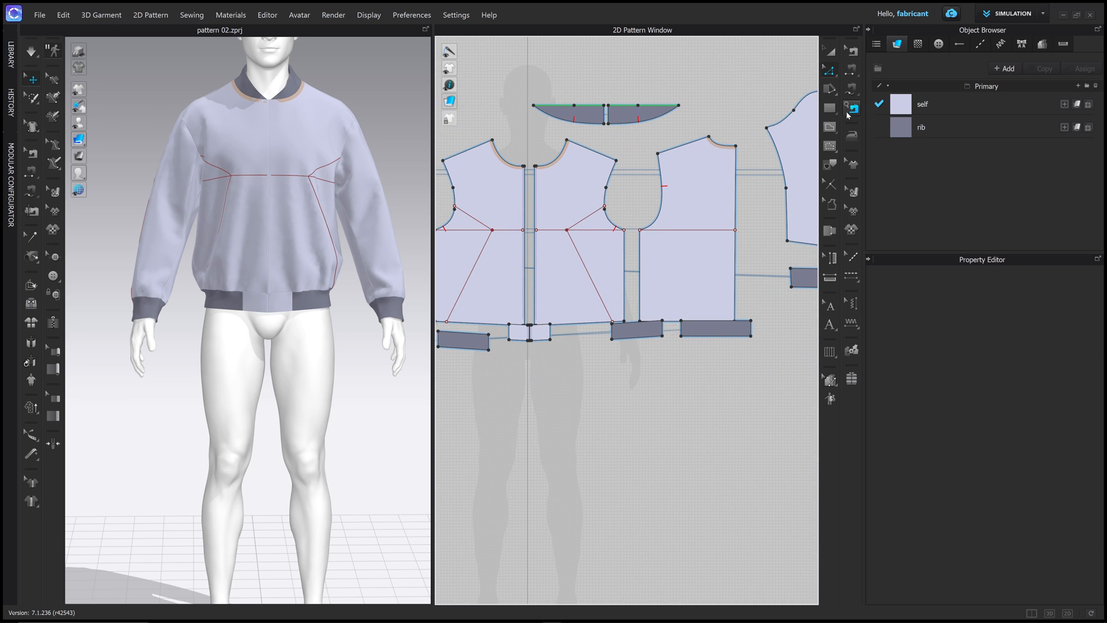
{"action": "scroll", "coordinate": [658, 208], "scroll_direction": "up", "scroll_amount": 3}
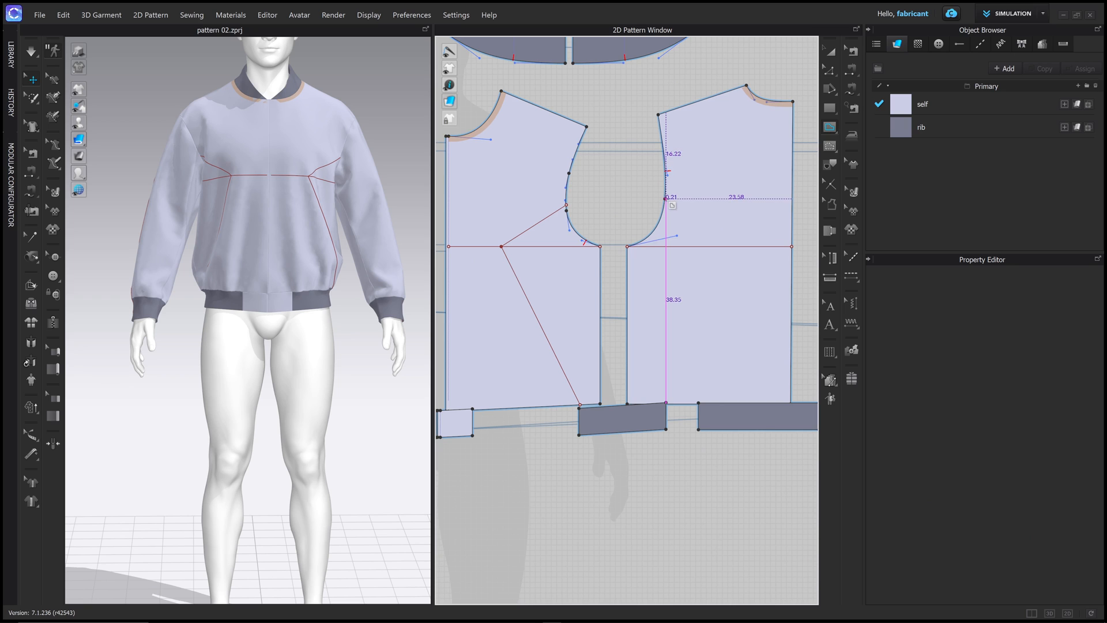
{"action": "left_click", "coordinate": [709, 246]}
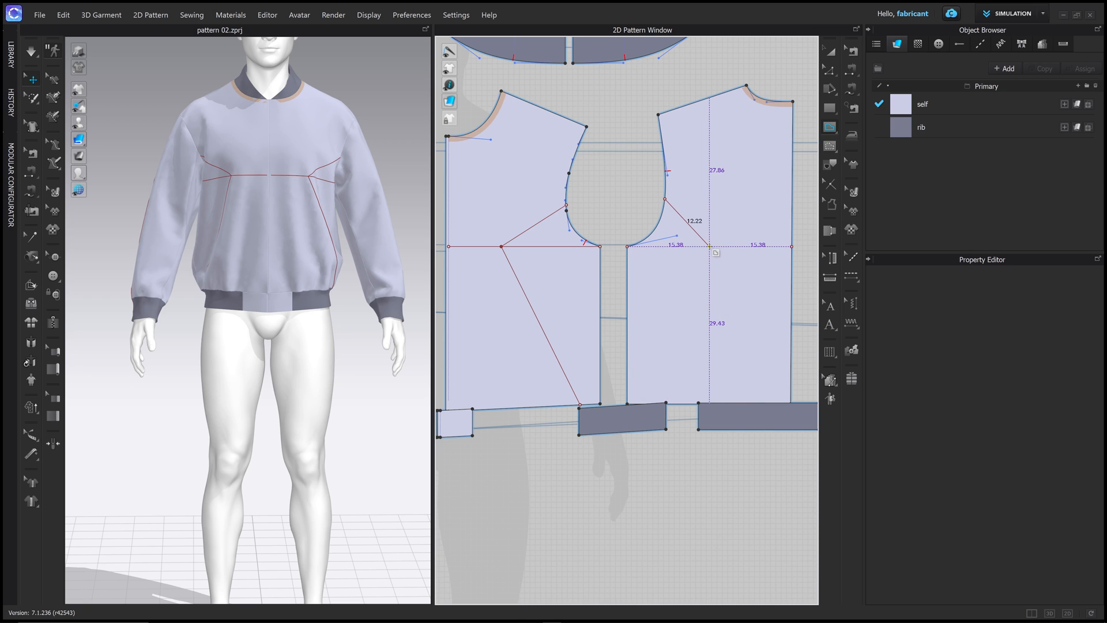
{"action": "scroll", "coordinate": [667, 404], "scroll_direction": "up", "scroll_amount": 5}
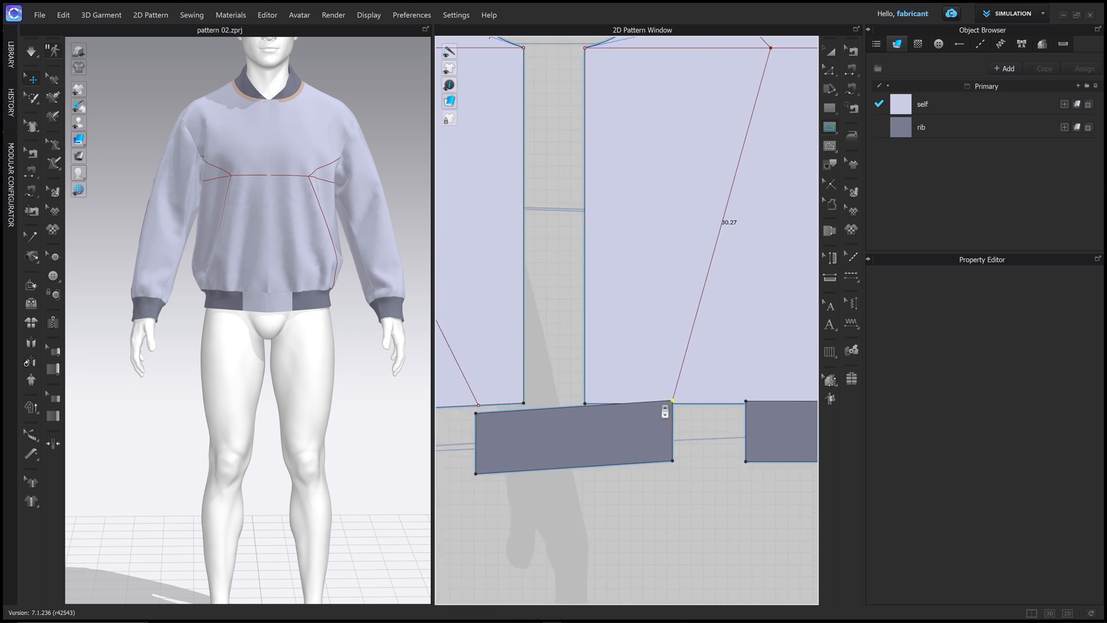
{"action": "left_click", "coordinate": [678, 393]}
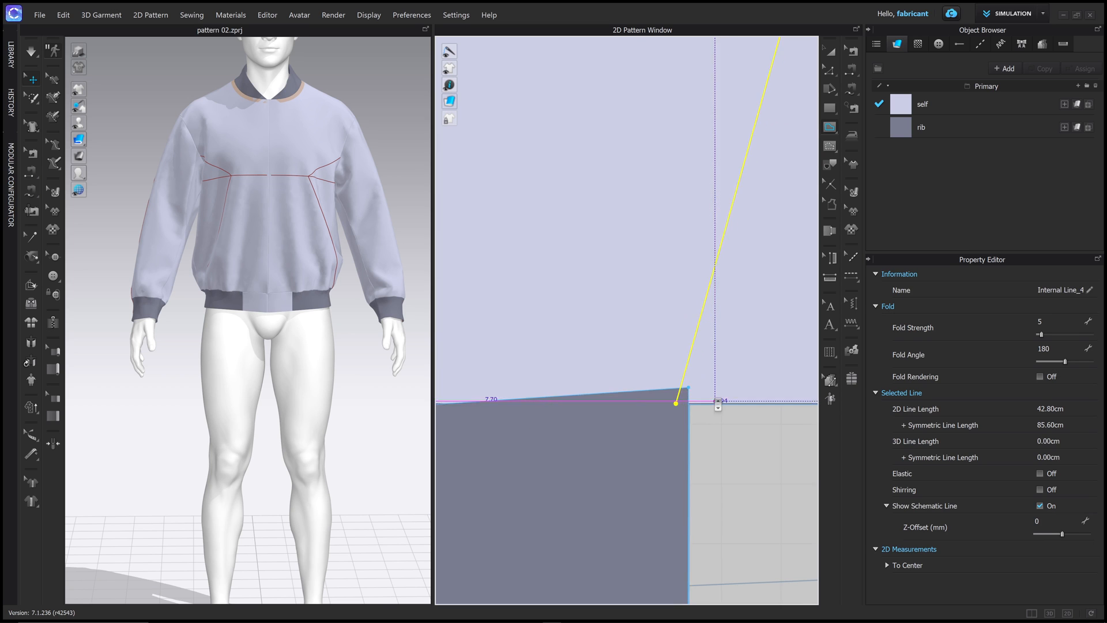
{"action": "scroll", "coordinate": [704, 383], "scroll_direction": "down", "scroll_amount": 4}
{"action": "right_click_drag", "start_coordinate": [381, 314], "coordinate": [289, 304]}
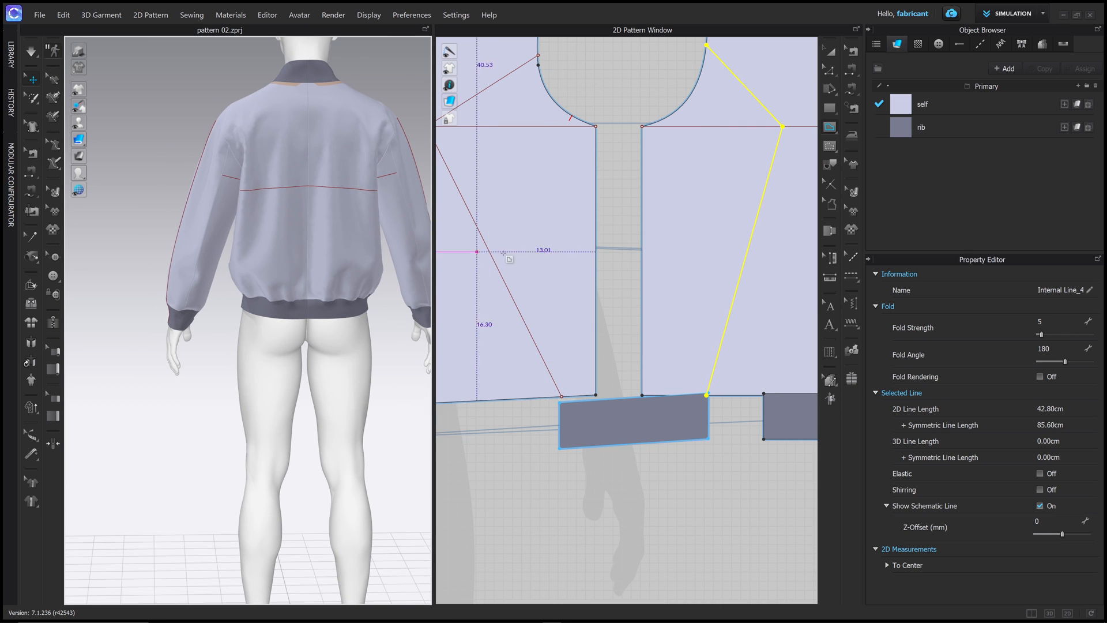
Step: Remove the back panel's angled internal line and move the overlapping front waistband rib piece down, clear of the hem
{"action": "scroll", "coordinate": [674, 274], "scroll_direction": "down", "scroll_amount": 3}
{"action": "left_click", "coordinate": [830, 52]}
{"action": "left_click_drag", "start_coordinate": [673, 335], "coordinate": [664, 364], "text": "shift"}
{"action": "left_click", "coordinate": [684, 337]}
{"action": "left_click", "coordinate": [698, 340]}
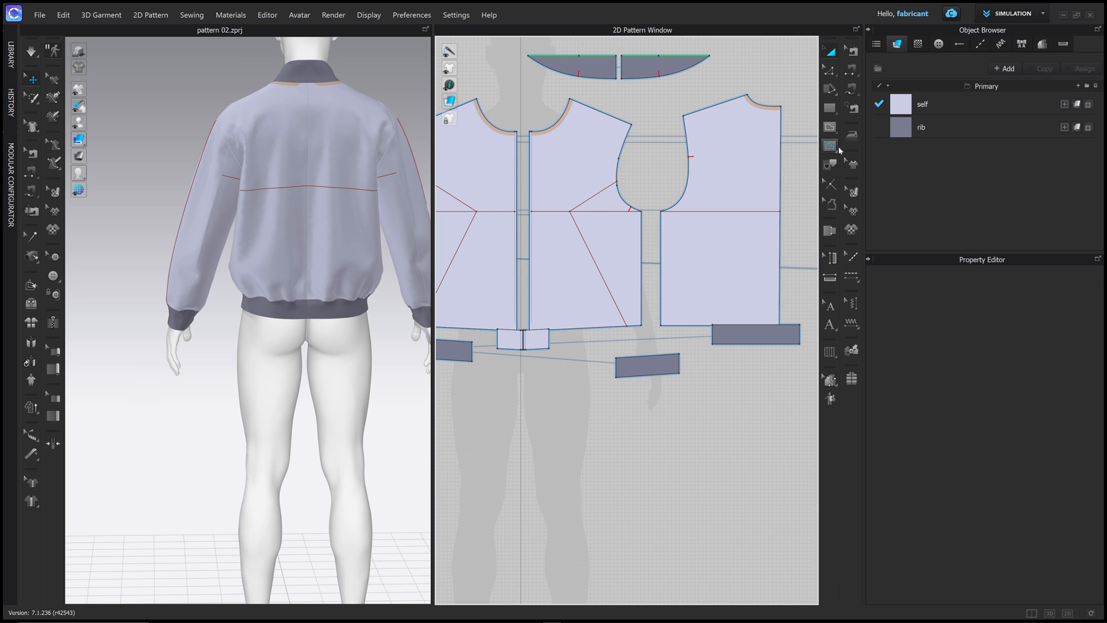
Step: Draw an angled internal line on the back panel, about 12.5 cm from armhole to chest line and 31 cm to the hem
{"action": "left_click", "coordinate": [688, 183]}
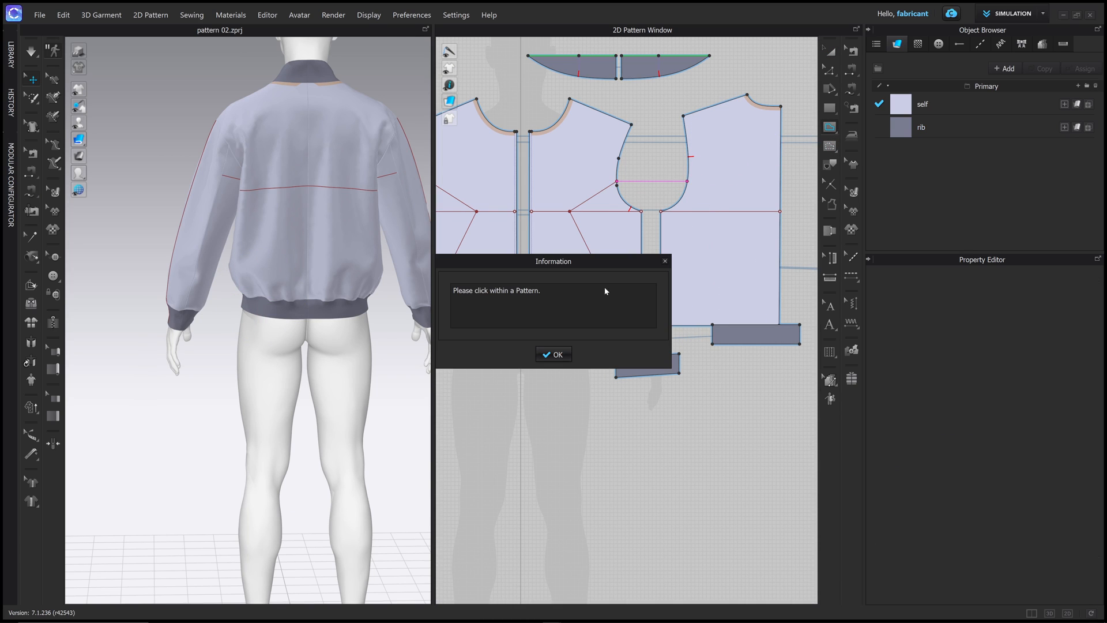
{"action": "key", "text": "Return"}
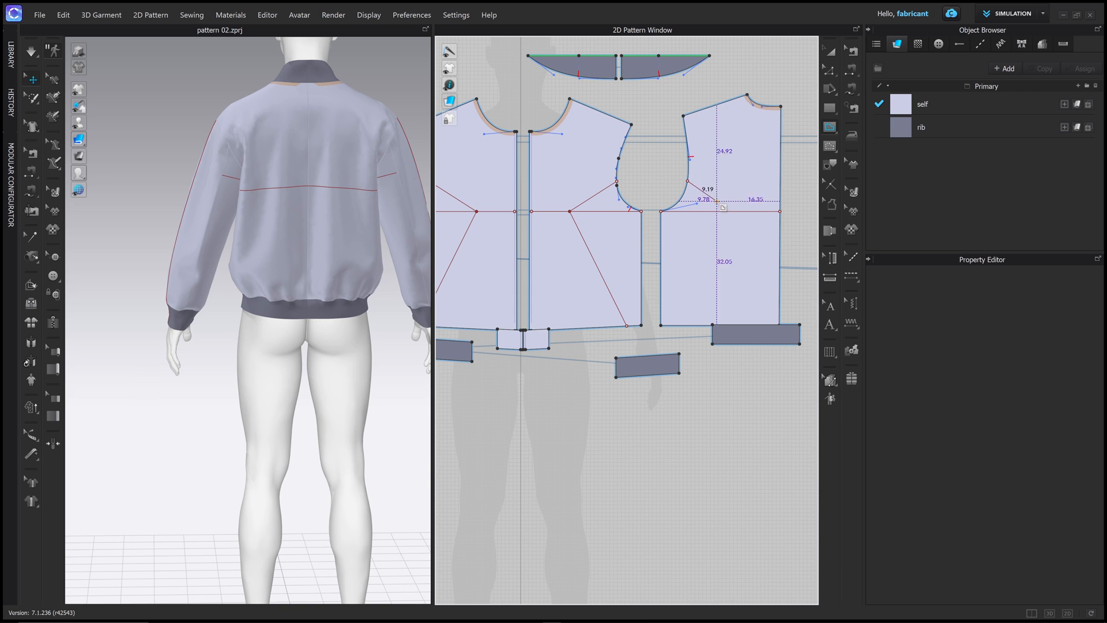
{"action": "left_click", "coordinate": [725, 211]}
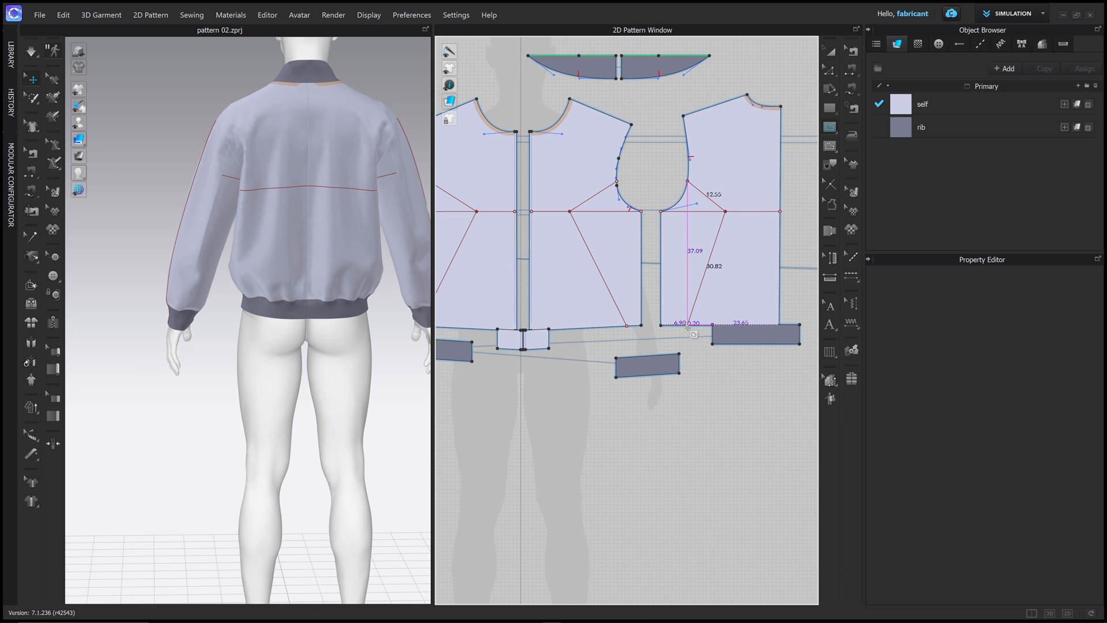
{"action": "double_click", "coordinate": [687, 327]}
{"action": "right_click_drag", "start_coordinate": [346, 238], "coordinate": [342, 182]}
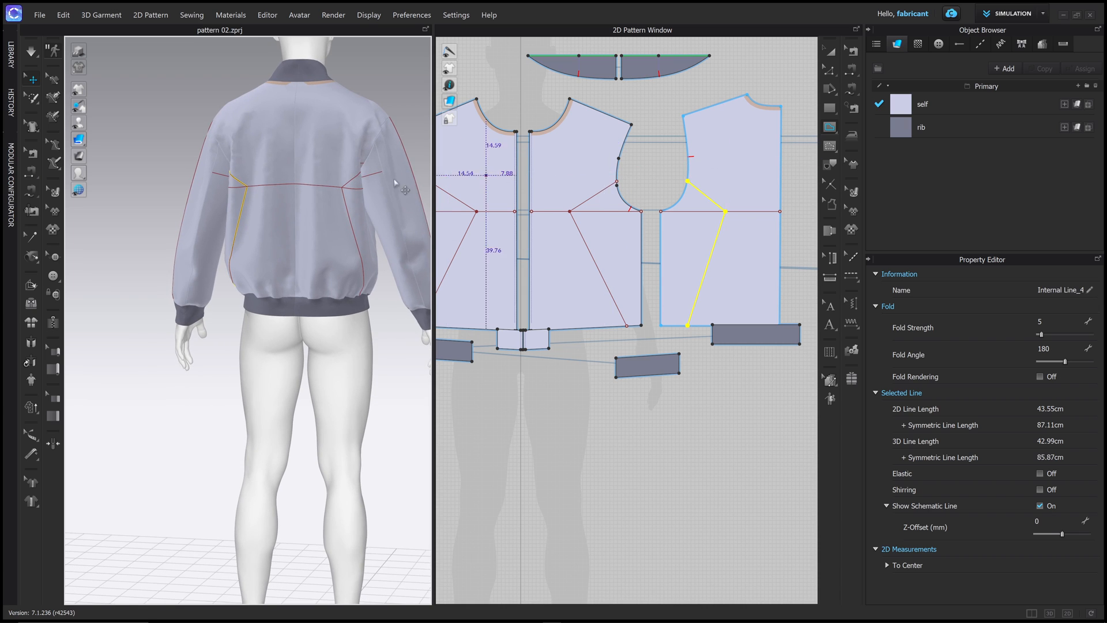
Step: Move the armhole end of the back panel's angled internal line up along the armhole edge to the notch
{"action": "scroll", "coordinate": [544, 197], "scroll_direction": "up", "scroll_amount": 3}
{"action": "scroll", "coordinate": [810, 128], "scroll_direction": "up", "scroll_amount": 2}
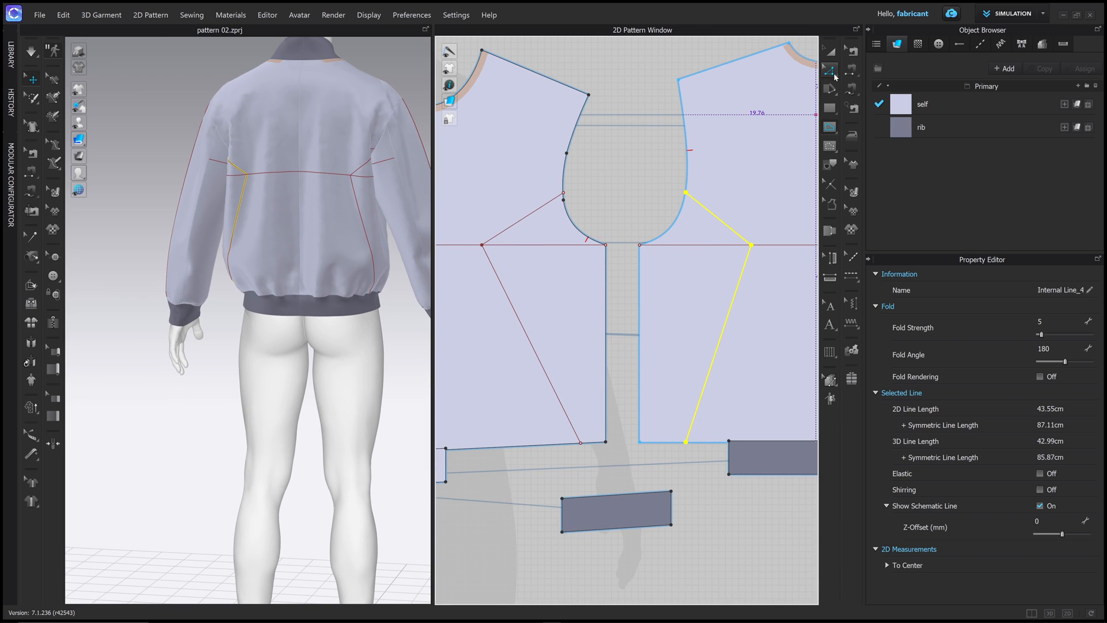
{"action": "left_click", "coordinate": [834, 75]}
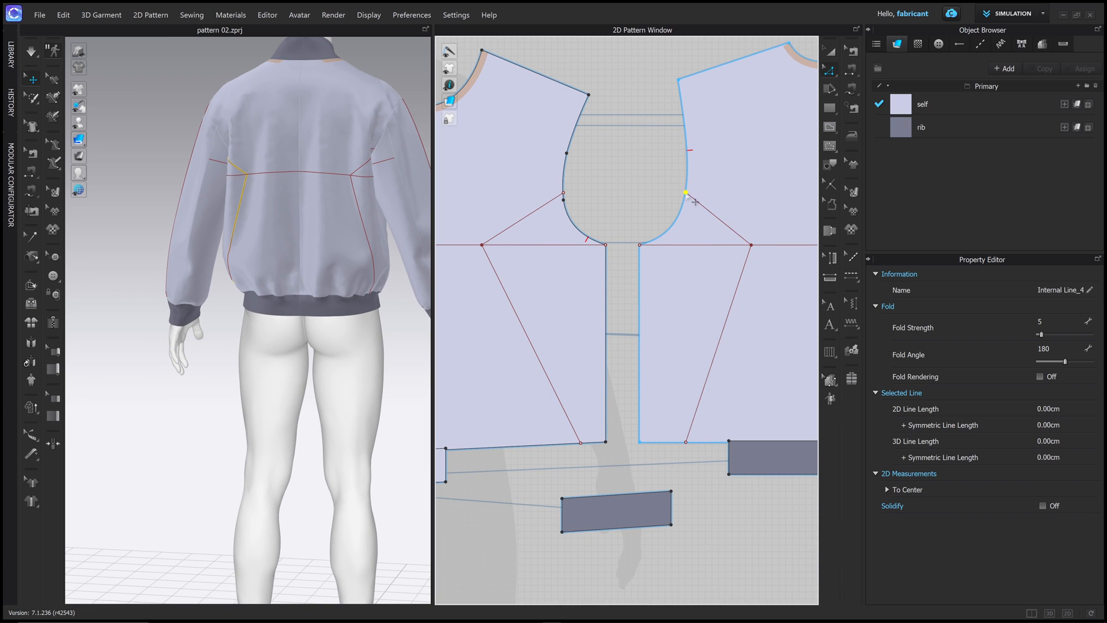
{"action": "left_click", "coordinate": [686, 153]}
{"action": "scroll", "coordinate": [358, 167], "scroll_direction": "up", "scroll_amount": 5}
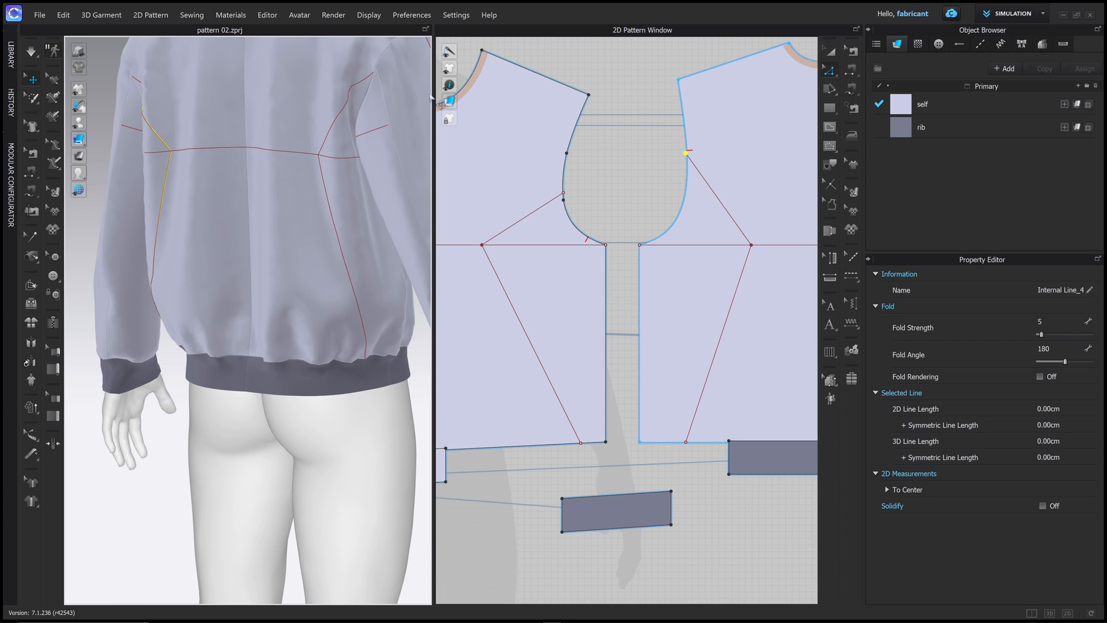
{"action": "scroll", "coordinate": [689, 153], "scroll_direction": "up", "scroll_amount": 6}
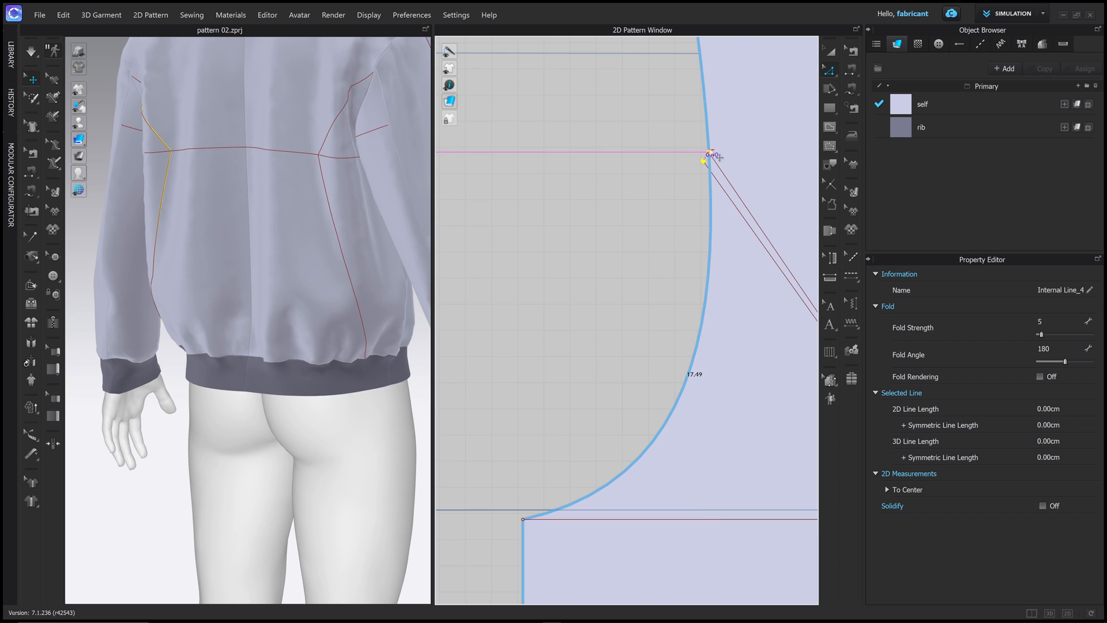
{"action": "scroll", "coordinate": [366, 166], "scroll_direction": "down", "scroll_amount": 3}
{"action": "scroll", "coordinate": [673, 319], "scroll_direction": "down", "scroll_amount": 5}
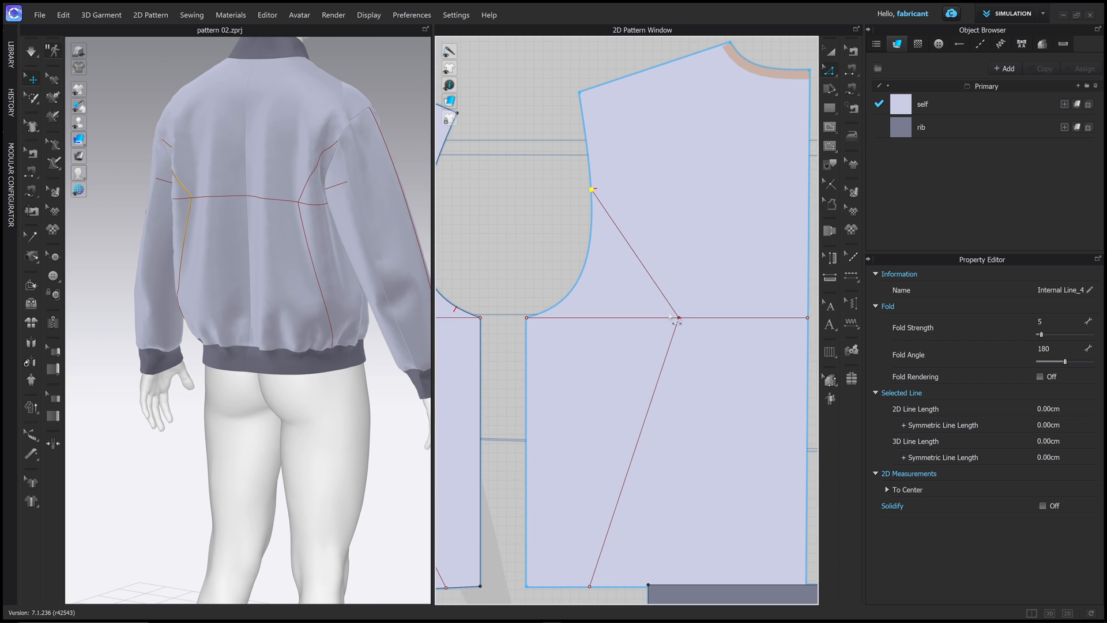
Step: Move the corner point of the back panel's angled line above the chest line, making its segments about 12.9 and 36.1 cm long
{"action": "scroll", "coordinate": [371, 222], "scroll_direction": "down", "scroll_amount": 3}
{"action": "scroll", "coordinate": [682, 294], "scroll_direction": "down", "scroll_amount": 4}
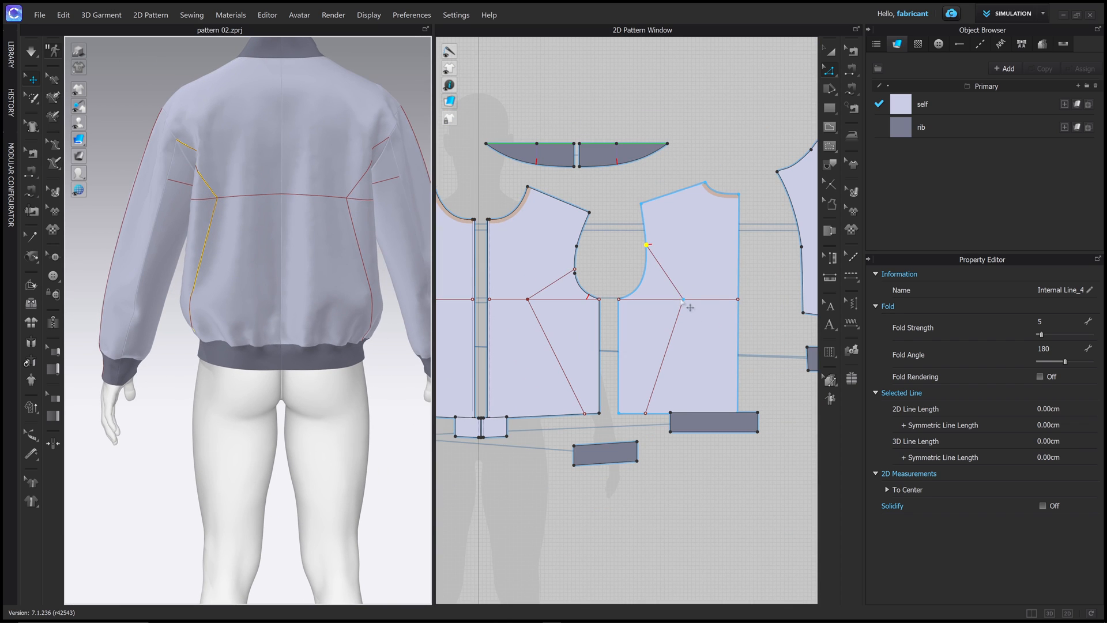
{"action": "mouse_move", "coordinate": [683, 300]}
{"action": "left_mouse_down"}
{"action": "mouse_move", "coordinate": [686, 257]}
{"action": "mouse_move", "coordinate": [685, 280]}
{"action": "left_mouse_up"}
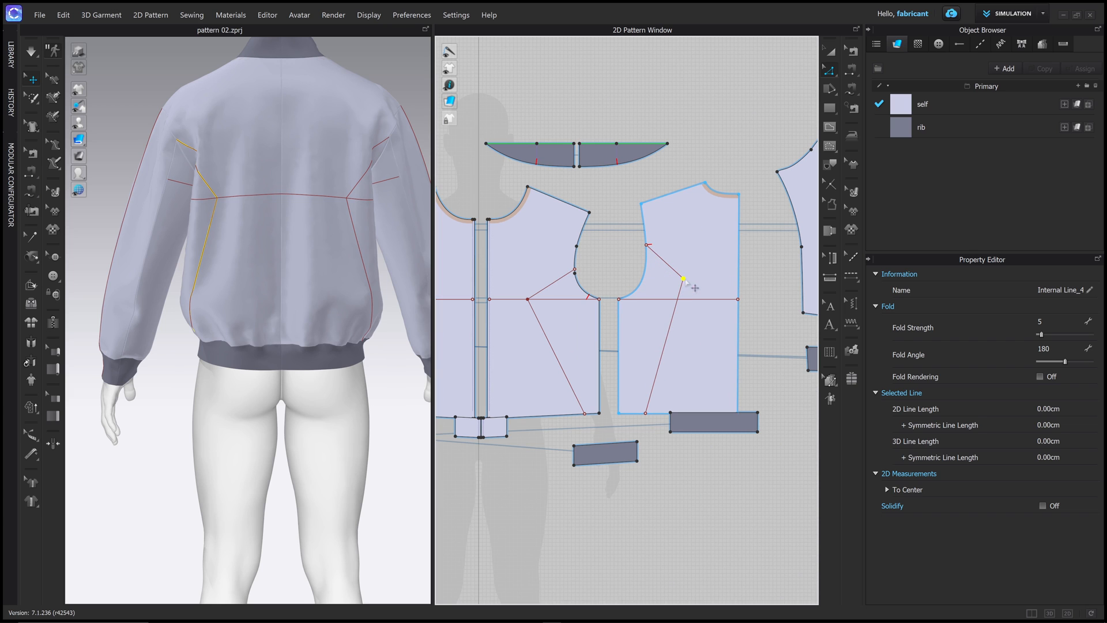
{"action": "right_click_drag", "start_coordinate": [338, 240], "coordinate": [345, 182]}
{"action": "right_click", "coordinate": [670, 282]}
{"action": "left_click", "coordinate": [600, 270]}
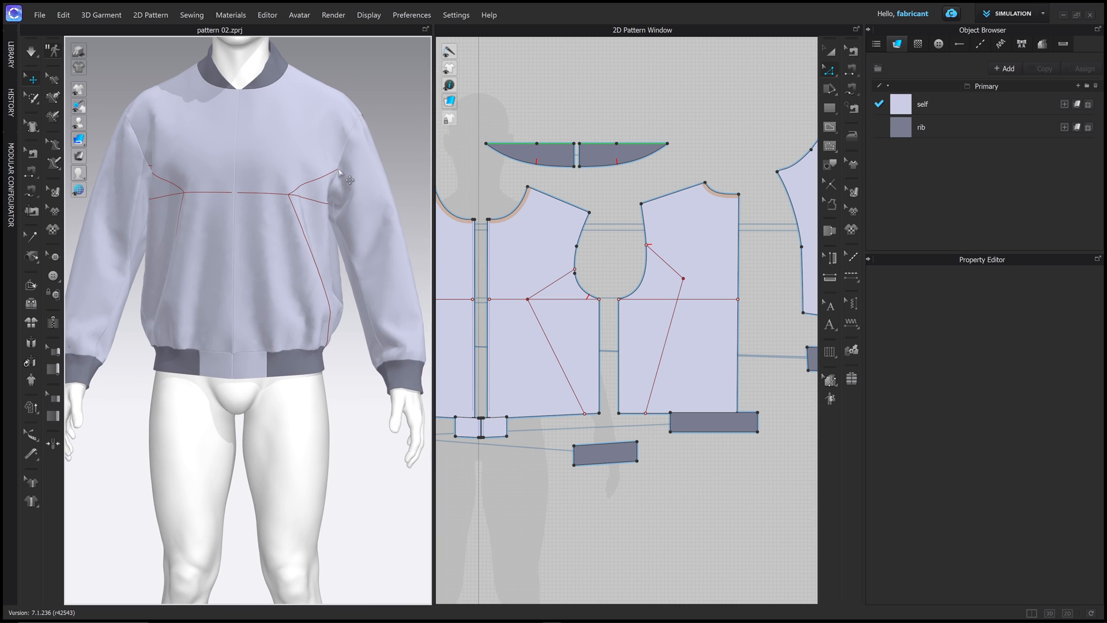
Step: Move the armhole end of the front panel's angled line up along the armhole, making its upper segment about 17.2 cm
{"action": "left_click", "coordinate": [576, 269]}
{"action": "left_click", "coordinate": [583, 264]}
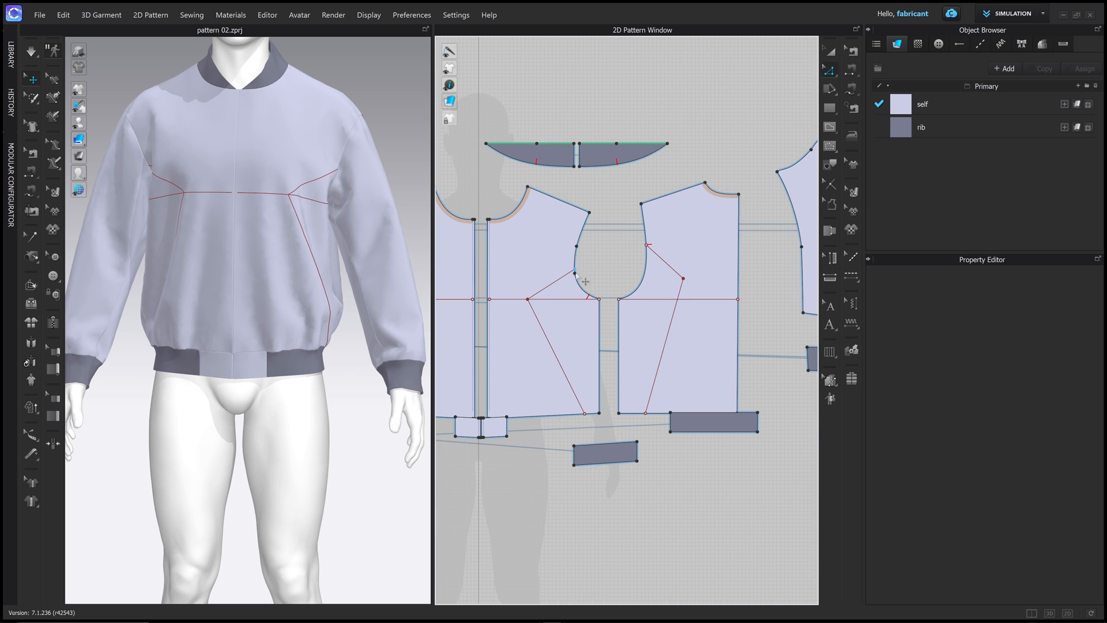
{"action": "scroll", "coordinate": [576, 272], "scroll_direction": "up", "scroll_amount": 3}
{"action": "left_click", "coordinate": [575, 238]}
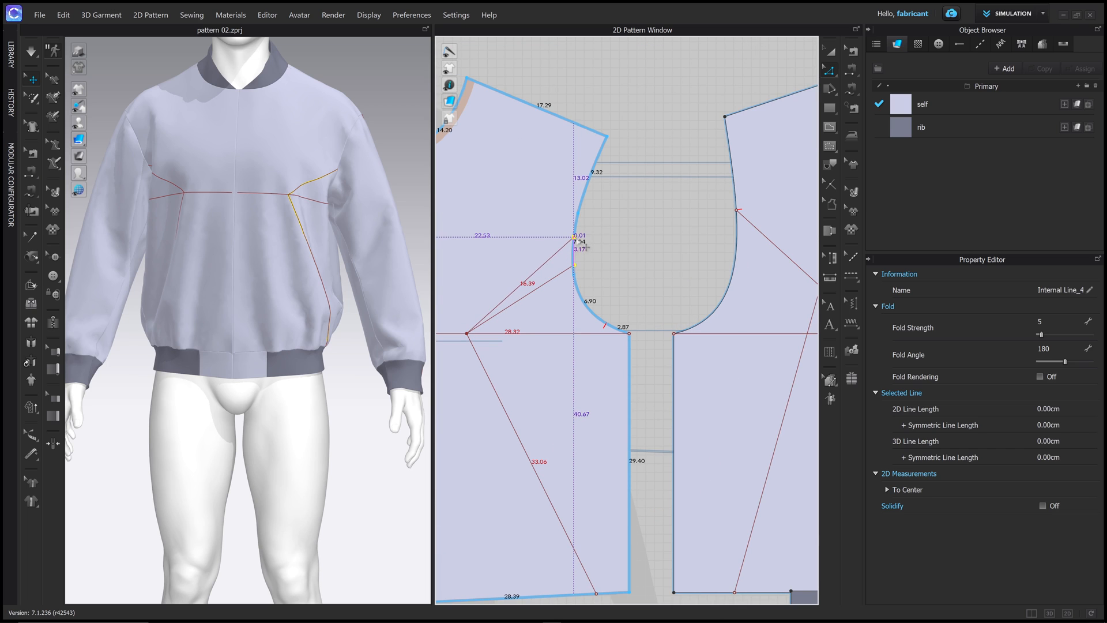
{"action": "left_click_drag", "start_coordinate": [575, 238], "coordinate": [578, 231]}
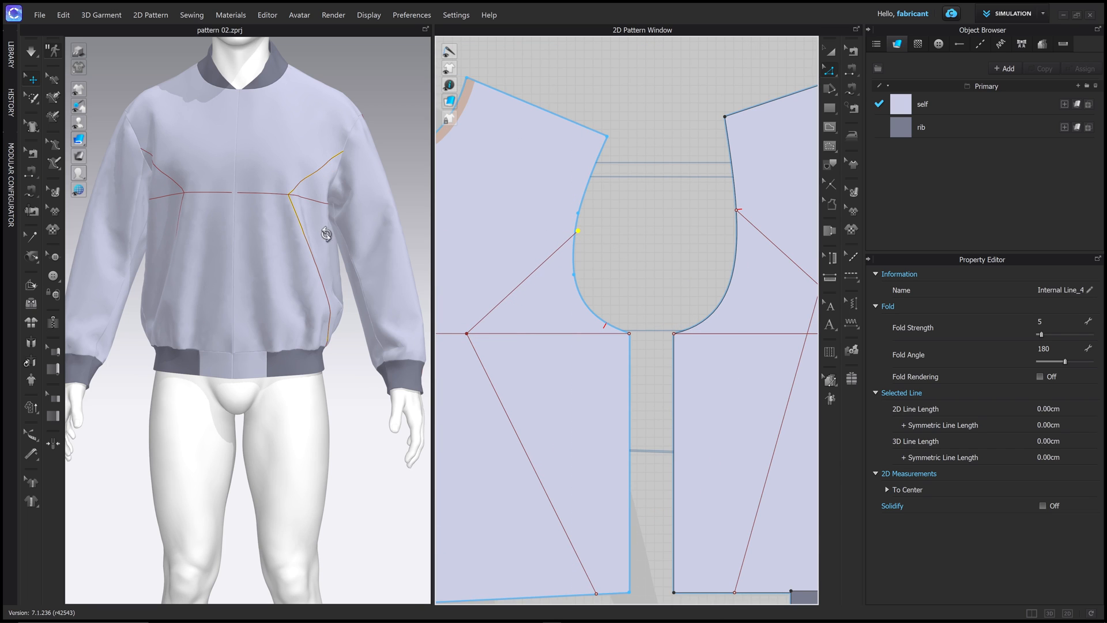
Step: Draw an internal rectangle of about 16.6 by 5.5 cm on the front panel below the chest line, crossing the angled line
{"action": "scroll", "coordinate": [326, 234], "scroll_direction": "down", "scroll_amount": 3}
{"action": "scroll", "coordinate": [635, 225], "scroll_direction": "down", "scroll_amount": 4}
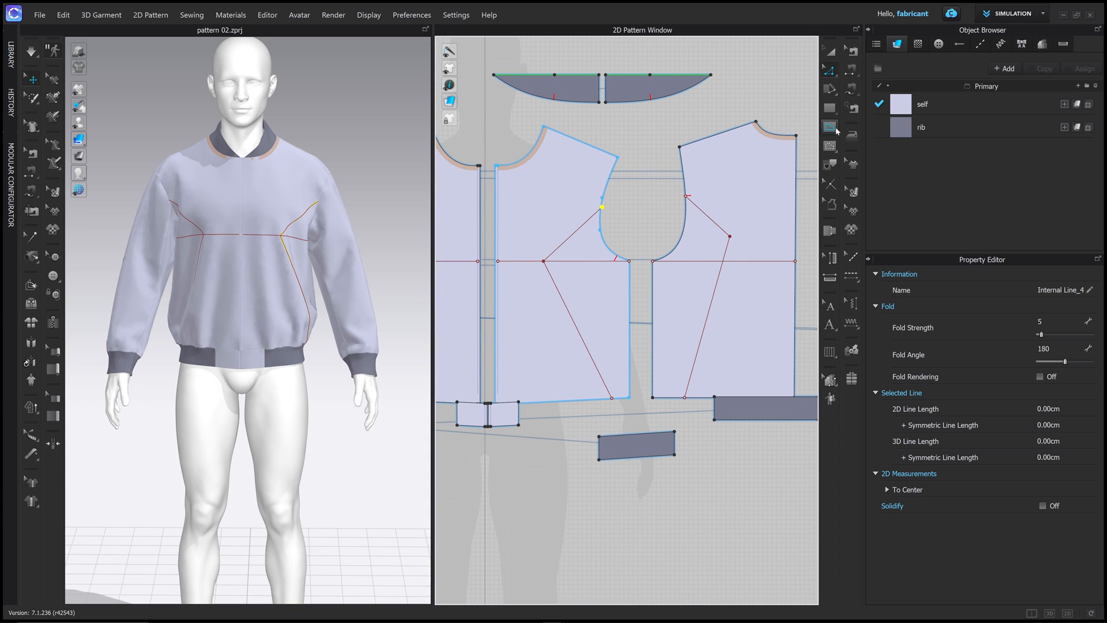
{"action": "scroll", "coordinate": [545, 303], "scroll_direction": "up", "scroll_amount": 2}
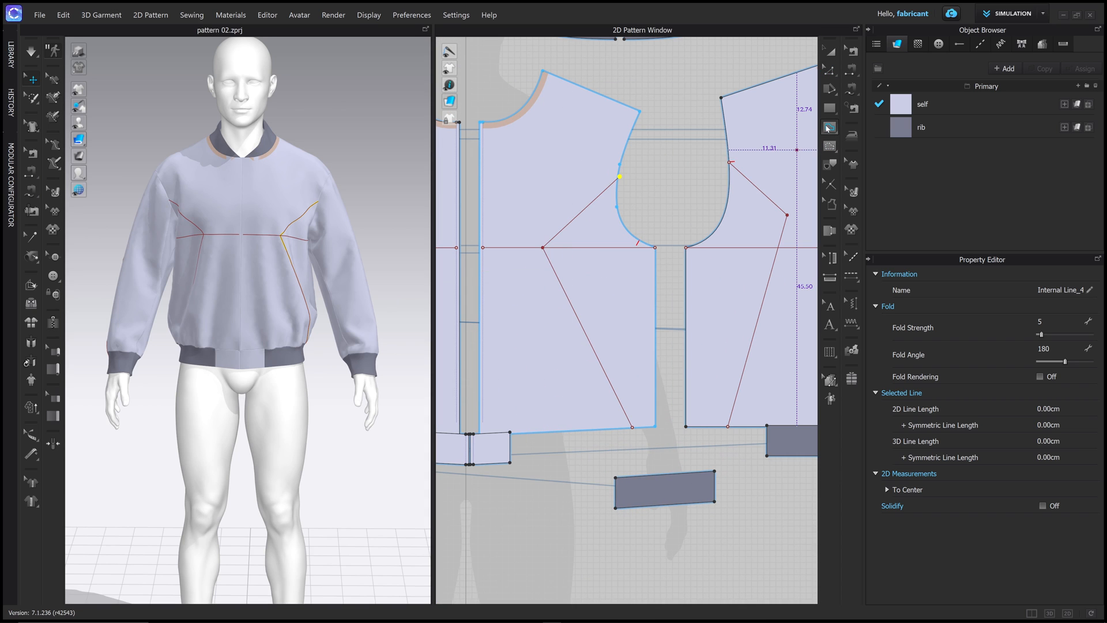
{"action": "left_click", "coordinate": [829, 128]}
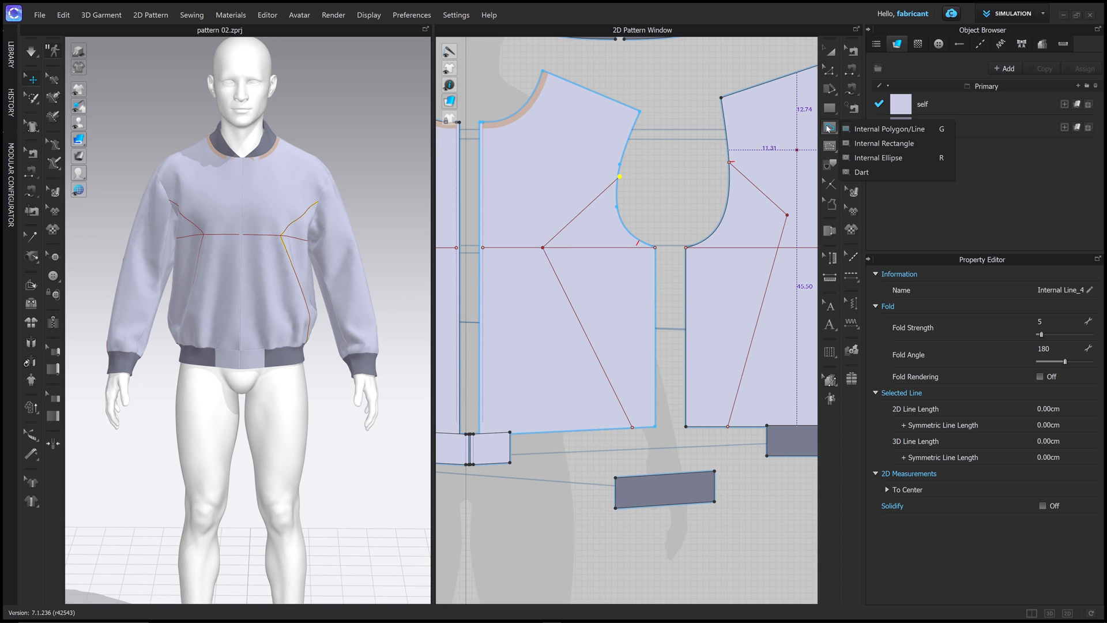
{"action": "left_click", "coordinate": [884, 143]}
{"action": "left_click_drag", "start_coordinate": [533, 288], "coordinate": [640, 328]}
{"action": "key", "text": "shift+z"}
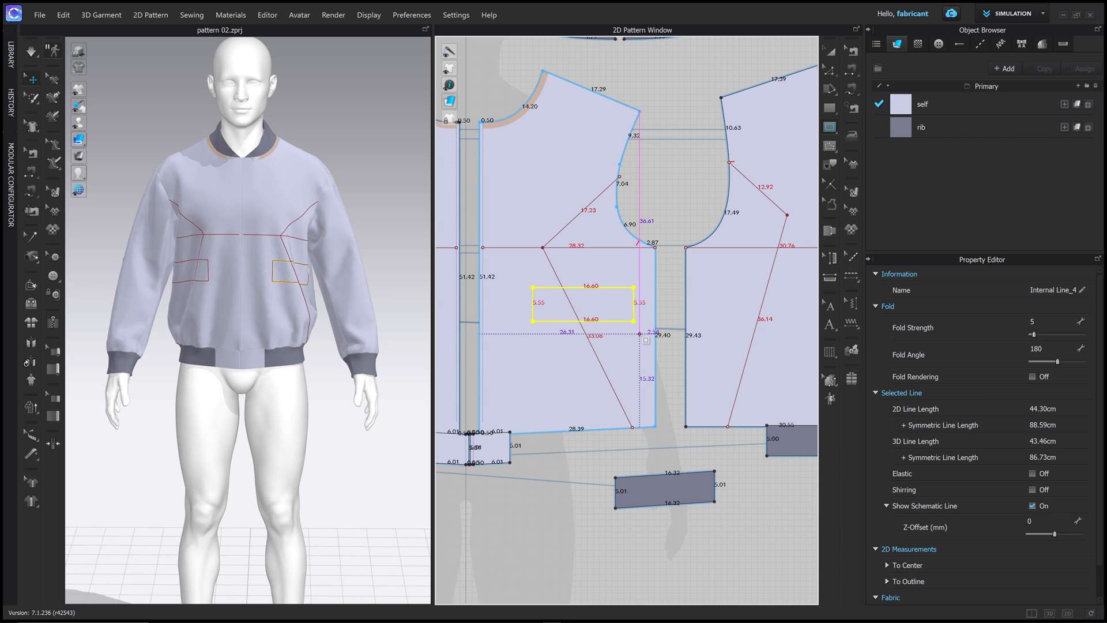
Step: Rotate the front panel's internal rectangle so it slopes down toward the side seam, and place its upper corner on the angled line
{"action": "key", "text": "a"}
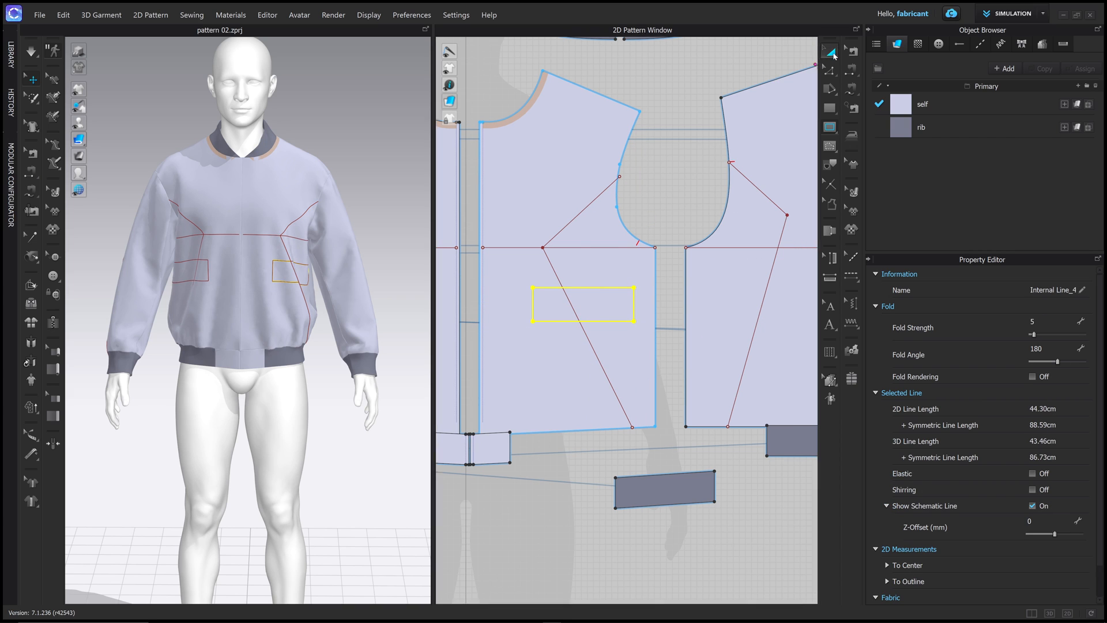
{"action": "left_click_drag", "start_coordinate": [582, 258], "coordinate": [605, 268]}
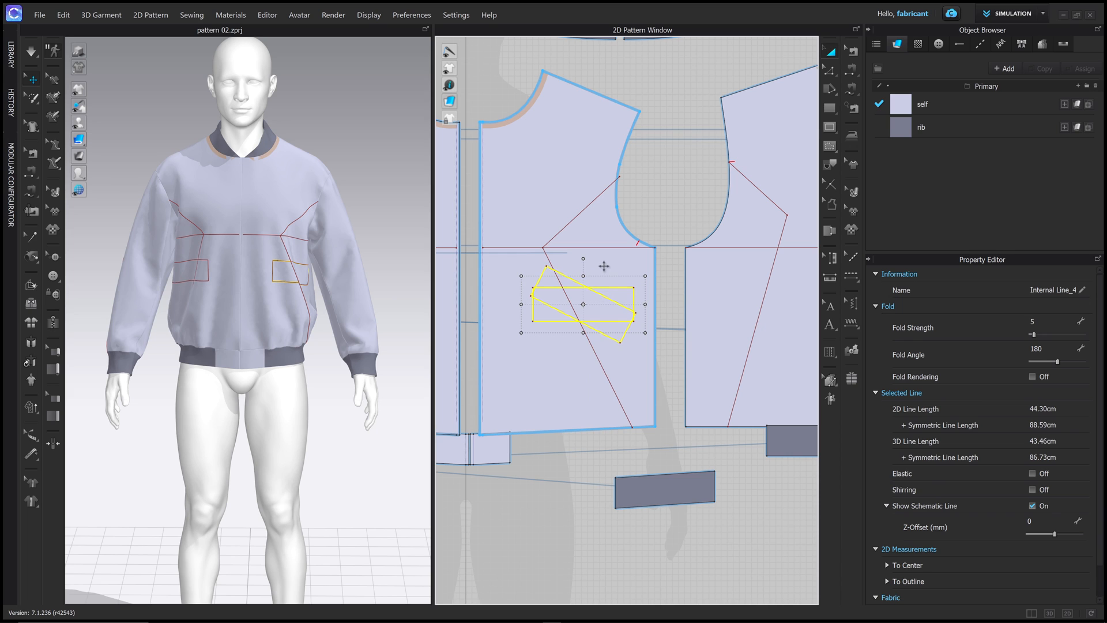
{"action": "left_click_drag", "start_coordinate": [603, 264], "coordinate": [603, 265]}
{"action": "left_click_drag", "start_coordinate": [611, 310], "coordinate": [619, 308]}
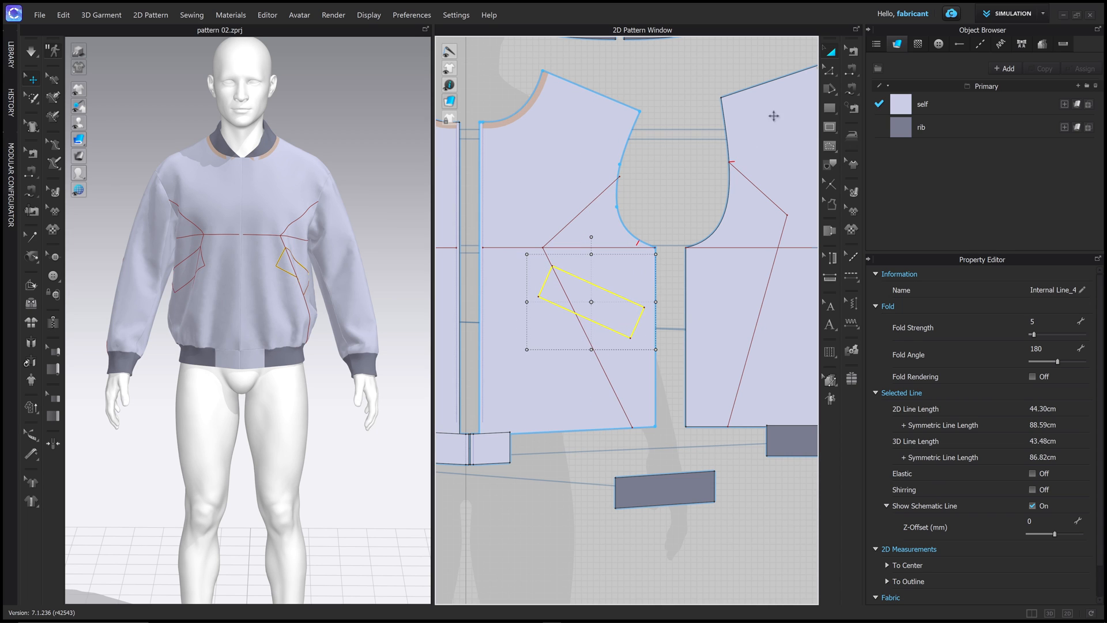
Step: Shift both lower corners of the rotated rectangle toward the side seam to slant the pocket shape's short ends
{"action": "left_click", "coordinate": [829, 71]}
{"action": "left_click", "coordinate": [538, 296]}
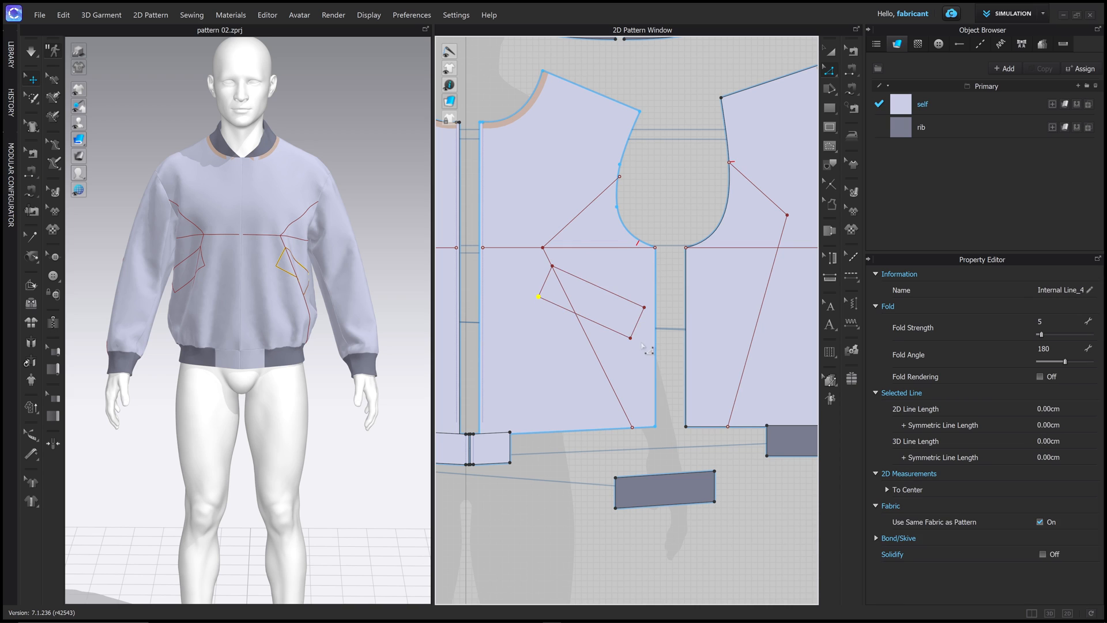
{"action": "left_click_drag", "start_coordinate": [630, 339], "coordinate": [638, 346]}
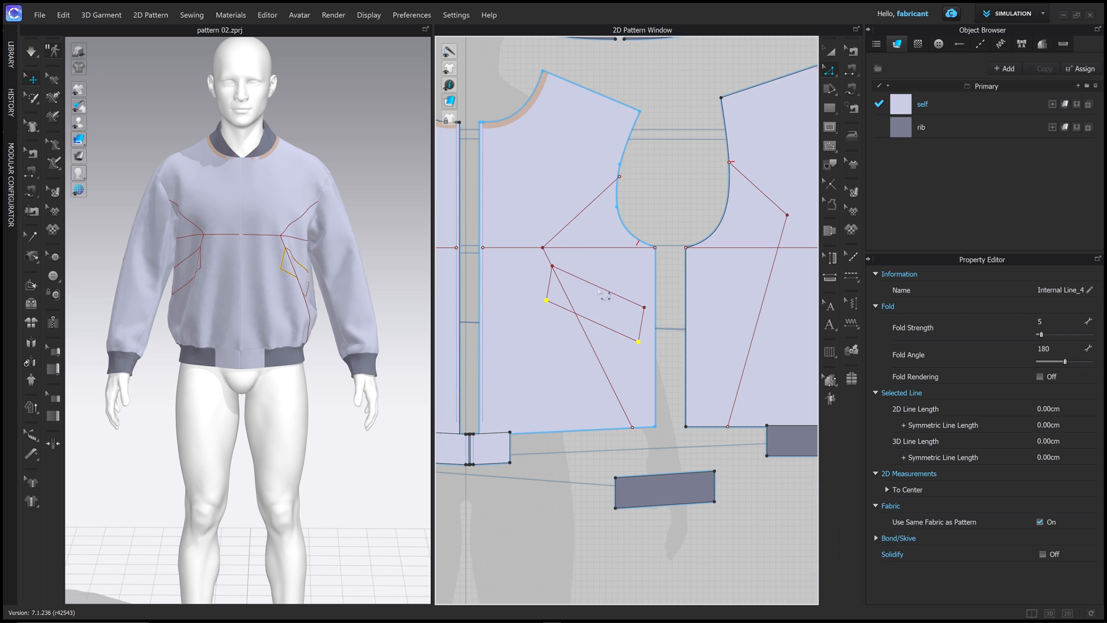
Step: Split the pocket shape's lower edge uniformly into two segments
{"action": "left_click", "coordinate": [597, 327]}
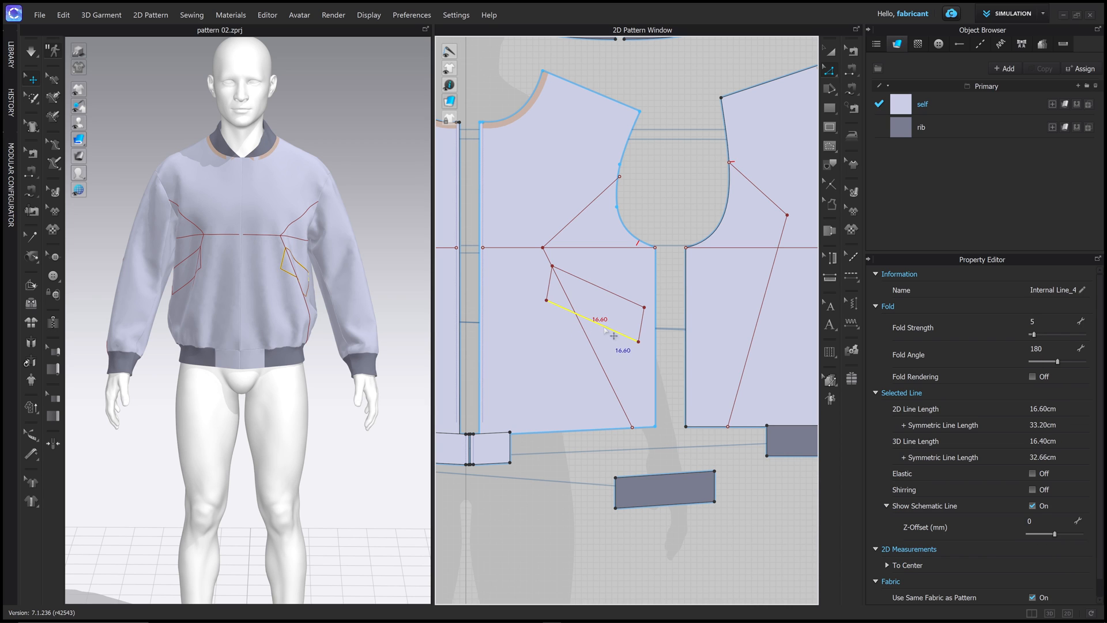
{"action": "right_click", "coordinate": [605, 330]}
{"action": "left_click", "coordinate": [630, 404]}
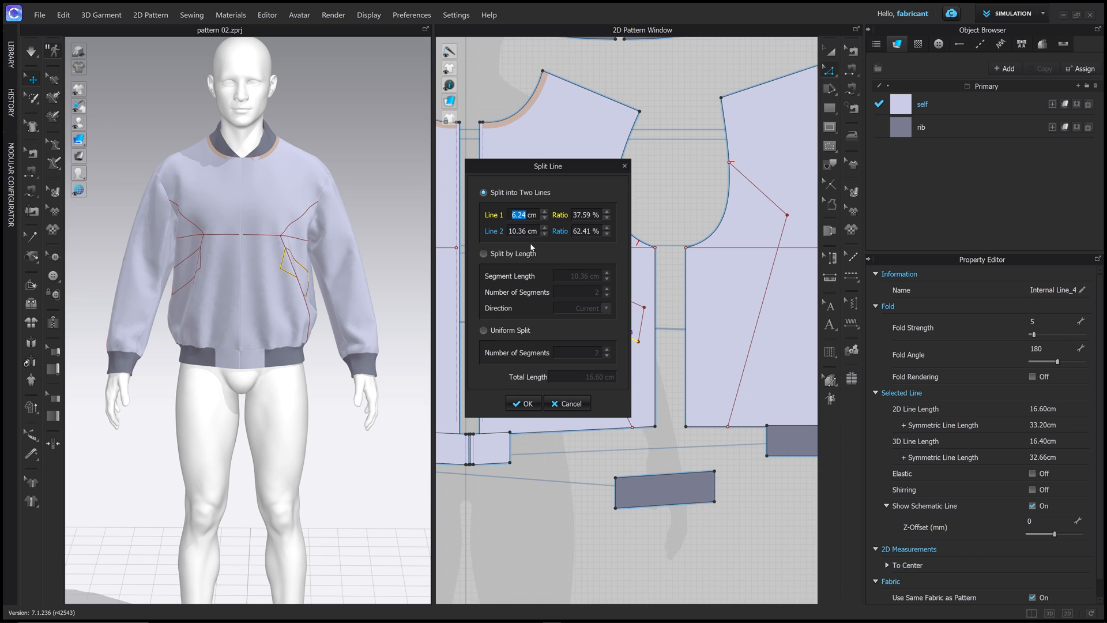
{"action": "left_click", "coordinate": [517, 334]}
{"action": "left_click_drag", "start_coordinate": [547, 166], "coordinate": [384, 168]}
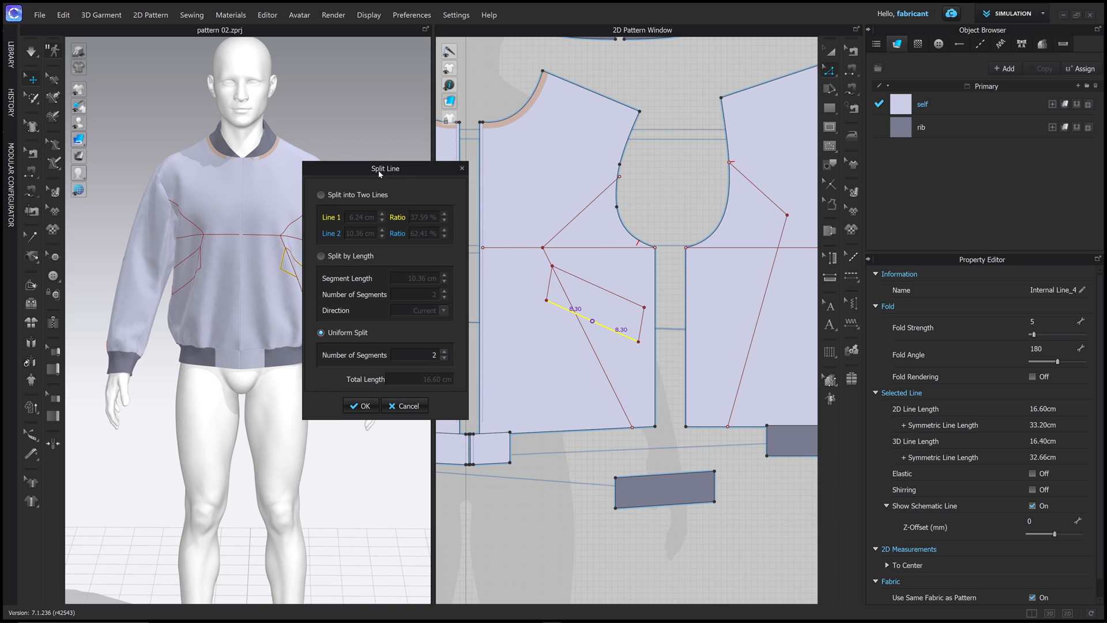
{"action": "left_click", "coordinate": [362, 405]}
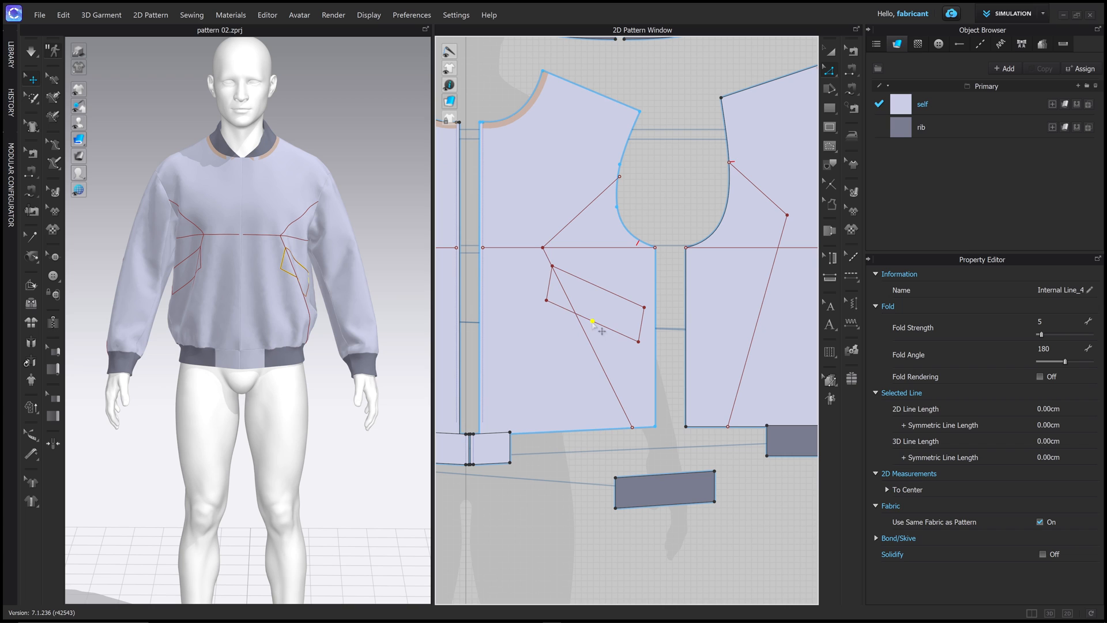
Step: Pull the midpoint of the pocket shape's lower edge down onto the angled panel line and raise both lower corners slightly
{"action": "left_click_drag", "start_coordinate": [592, 321], "coordinate": [588, 338]}
{"action": "right_click_drag", "start_coordinate": [283, 297], "coordinate": [281, 308]}
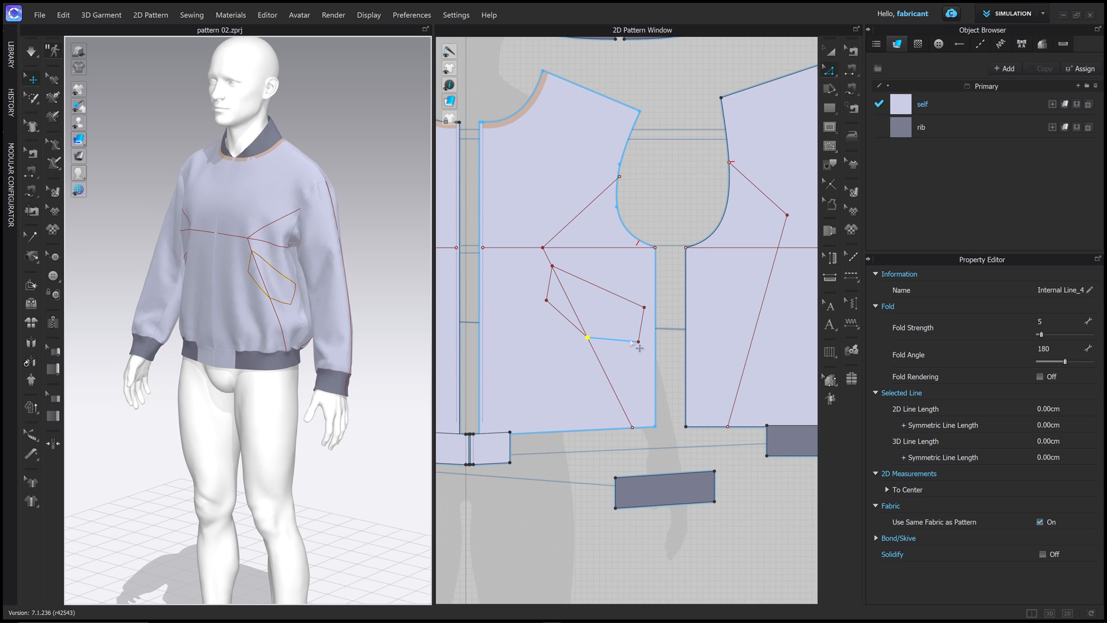
{"action": "scroll", "coordinate": [639, 346], "scroll_direction": "up", "scroll_amount": 4}
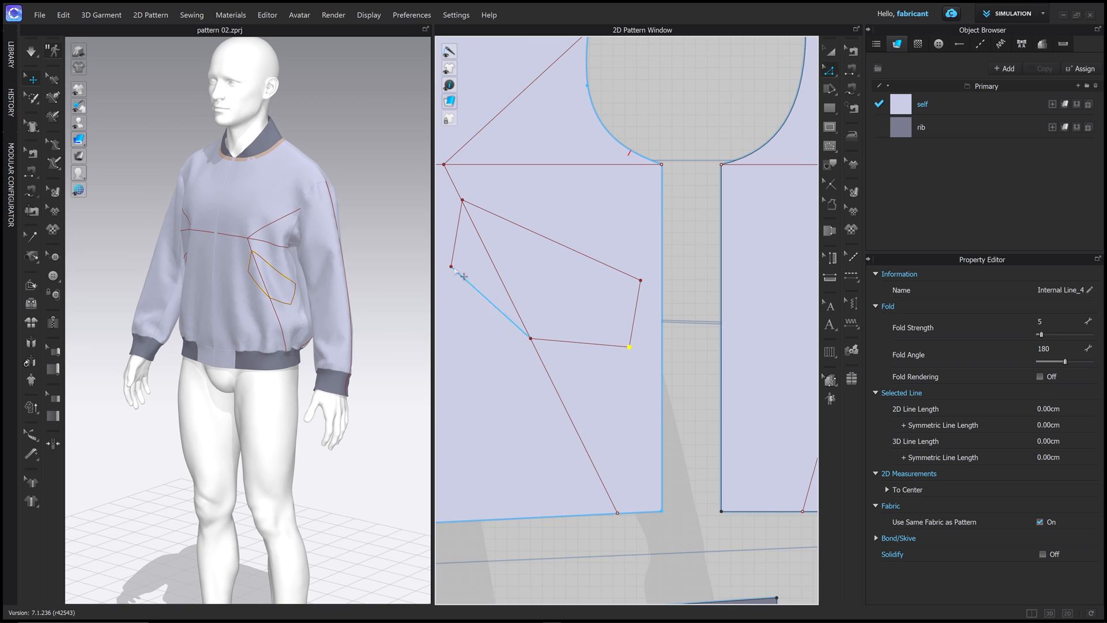
{"action": "left_click_drag", "start_coordinate": [631, 347], "coordinate": [632, 337]}
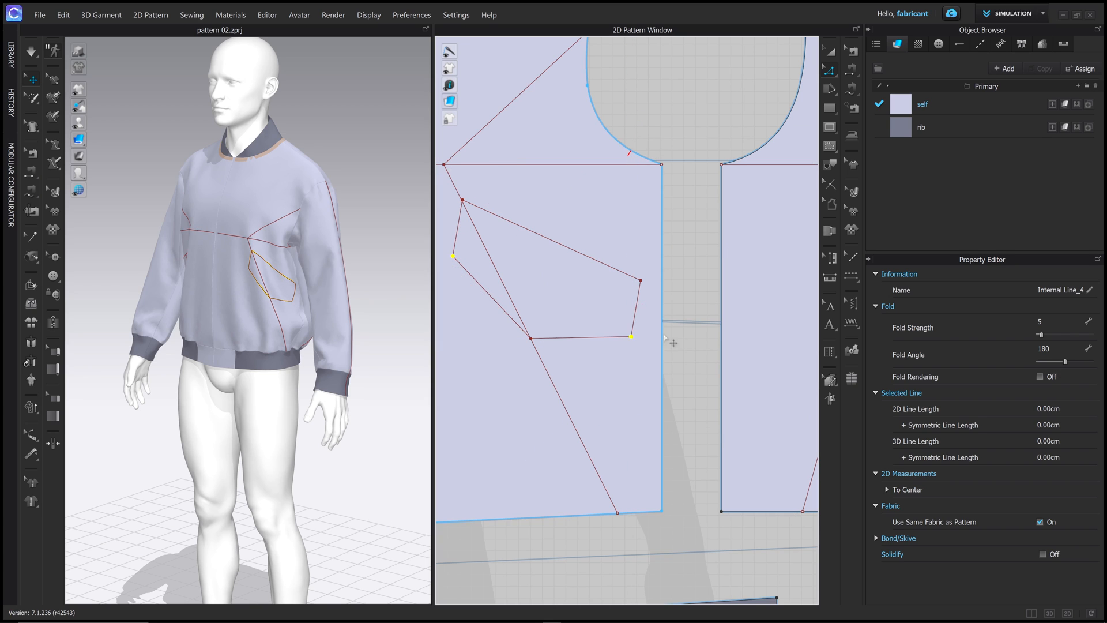
{"action": "left_click", "coordinate": [671, 342]}
{"action": "scroll", "coordinate": [623, 359], "scroll_direction": "down", "scroll_amount": 5}
{"action": "middle_click_drag", "start_coordinate": [452, 333], "coordinate": [558, 318]}
{"action": "right_click_drag", "start_coordinate": [349, 287], "coordinate": [352, 283]}
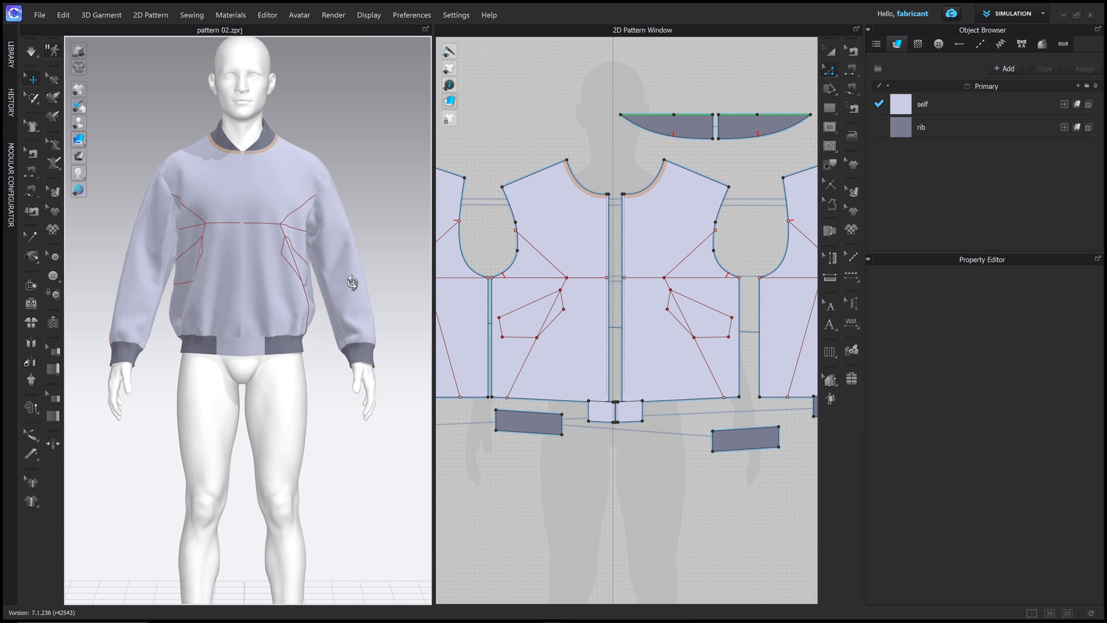
Step: Unlock all baselines on the 2D pattern pieces
{"action": "scroll", "coordinate": [602, 259], "scroll_direction": "up", "scroll_amount": 5}
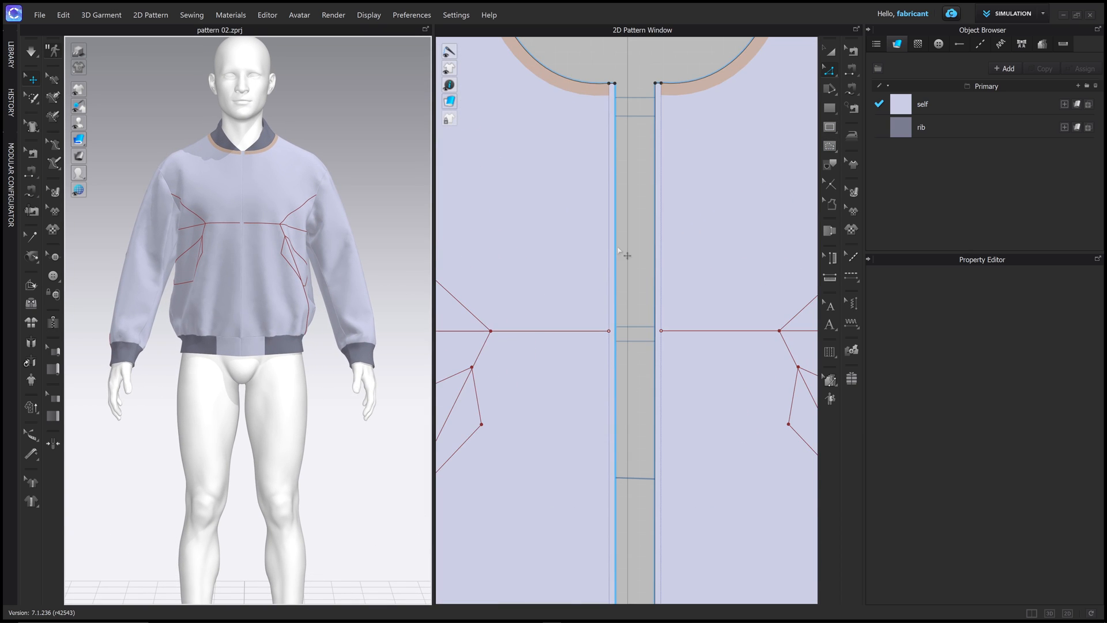
{"action": "scroll", "coordinate": [632, 257], "scroll_direction": "down", "scroll_amount": 3}
{"action": "scroll", "coordinate": [619, 268], "scroll_direction": "up", "scroll_amount": 2}
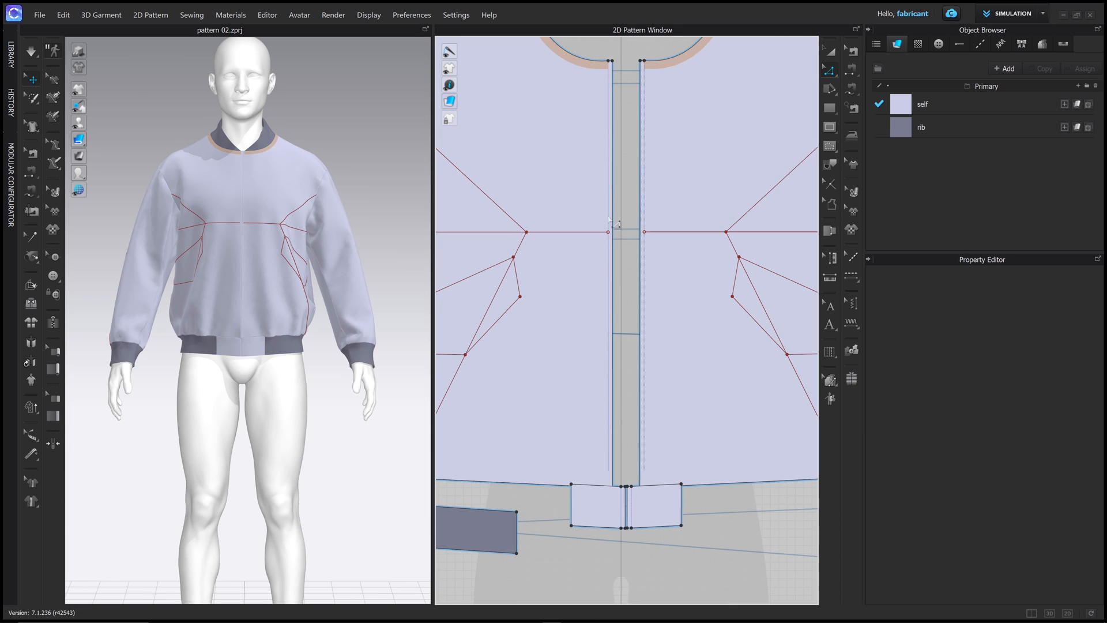
{"action": "middle_click_drag", "start_coordinate": [628, 366], "coordinate": [627, 272]}
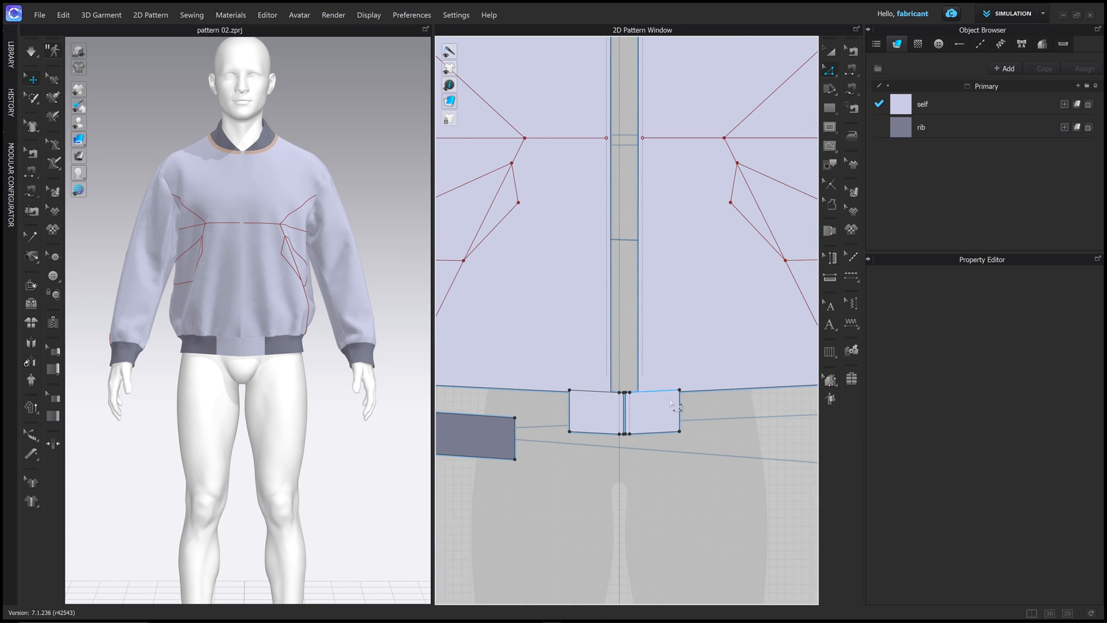
{"action": "scroll", "coordinate": [639, 356], "scroll_direction": "up", "scroll_amount": 5}
{"action": "scroll", "coordinate": [617, 320], "scroll_direction": "down", "scroll_amount": 3}
{"action": "scroll", "coordinate": [619, 320], "scroll_direction": "down", "scroll_amount": 2}
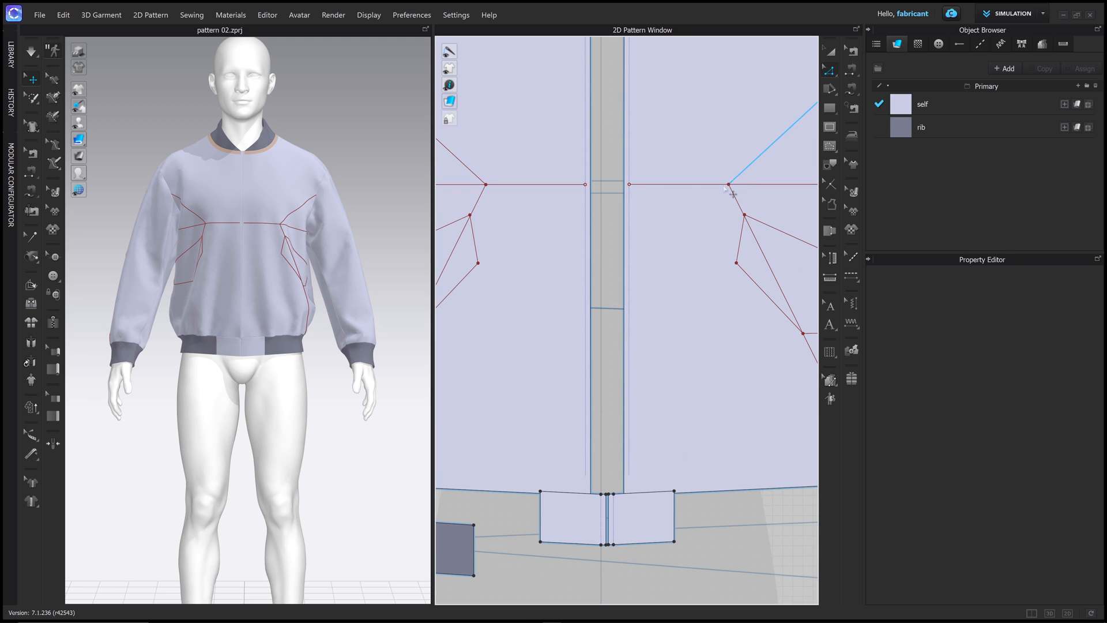
{"action": "right_click", "coordinate": [613, 190]}
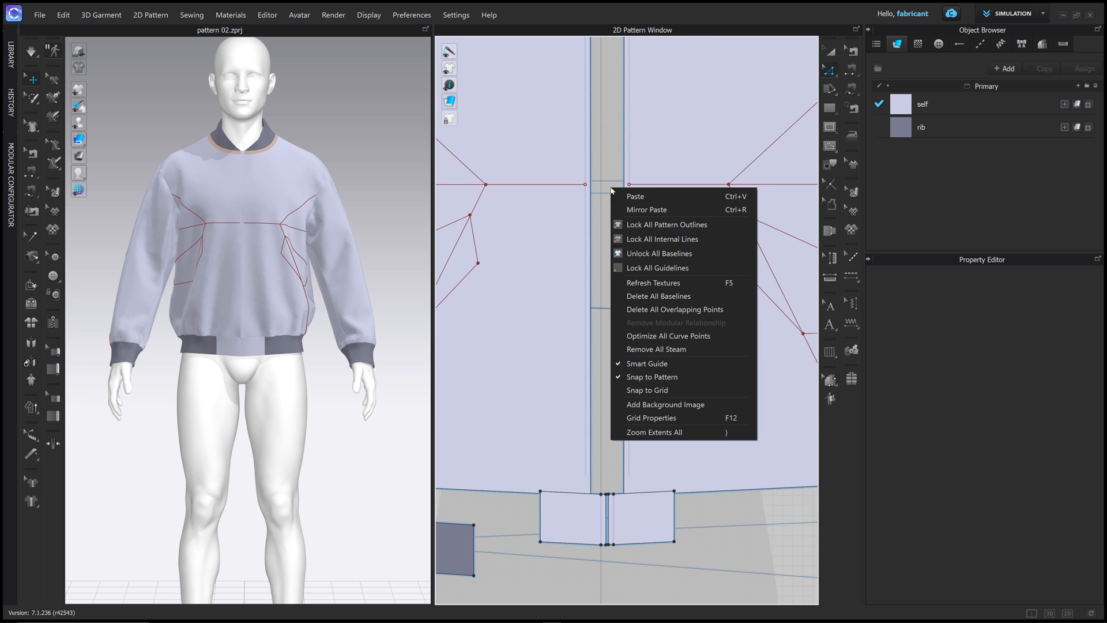
{"action": "left_click", "coordinate": [654, 255]}
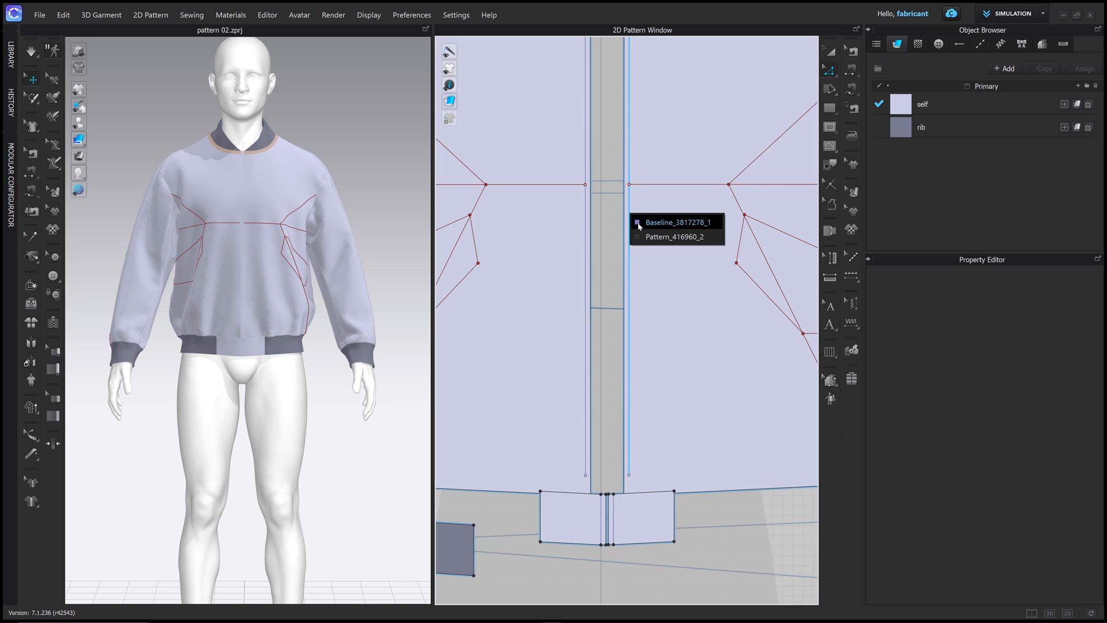
Step: Convert the vertical centre-front baseline on the front body panel to an internal line
{"action": "left_click", "coordinate": [630, 218]}
{"action": "right_click", "coordinate": [631, 218]}
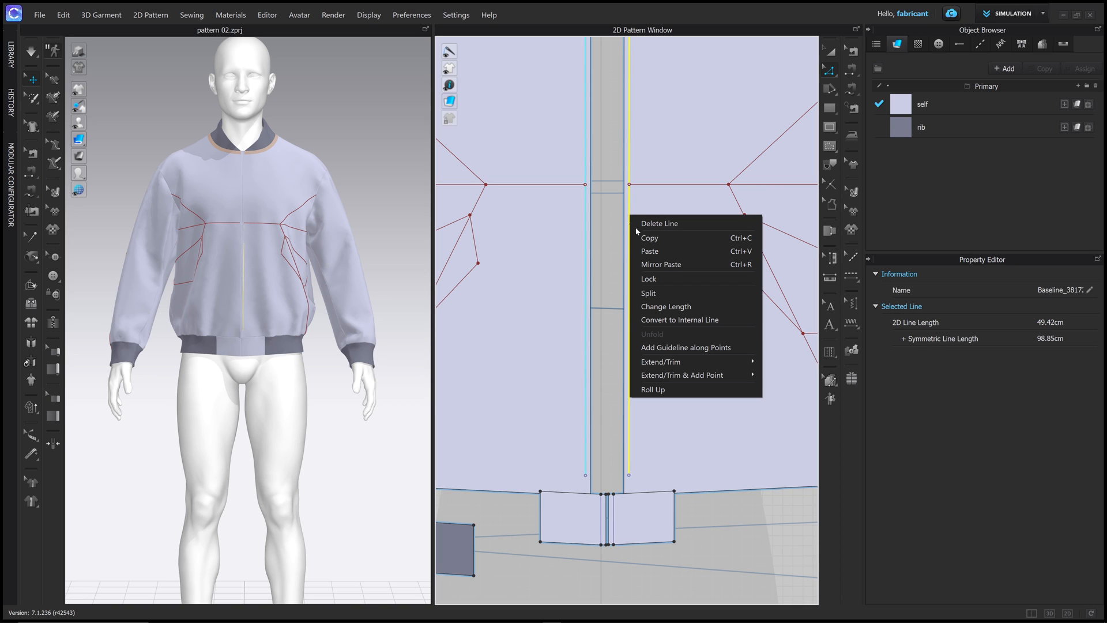
{"action": "left_click", "coordinate": [699, 320]}
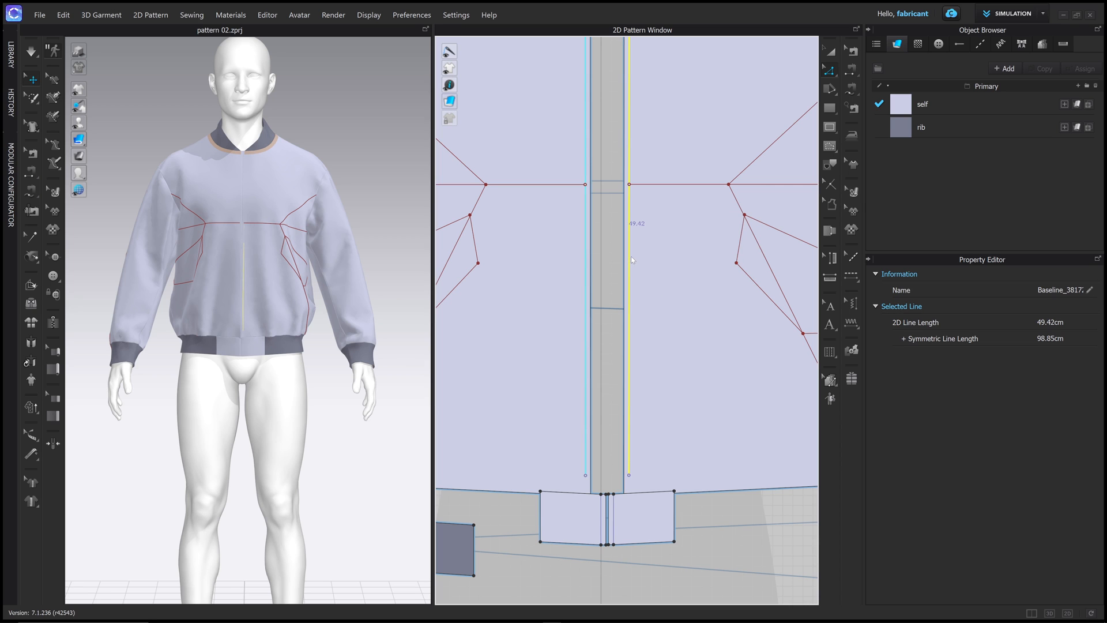
{"action": "left_click", "coordinate": [656, 321]}
Step: Extend the centre-front internal line to the pattern outline of the front body panel
{"action": "scroll", "coordinate": [643, 254], "scroll_direction": "up", "scroll_amount": 5}
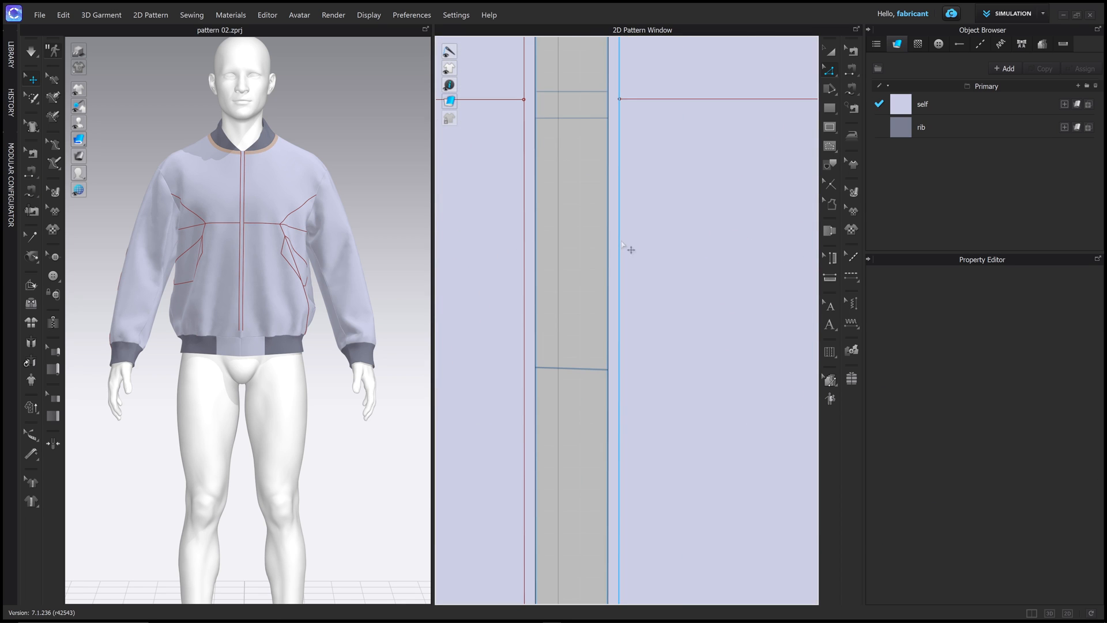
{"action": "scroll", "coordinate": [623, 245], "scroll_direction": "down", "scroll_amount": 3}
{"action": "left_click", "coordinate": [618, 266]}
{"action": "scroll", "coordinate": [632, 282], "scroll_direction": "down", "scroll_amount": 2}
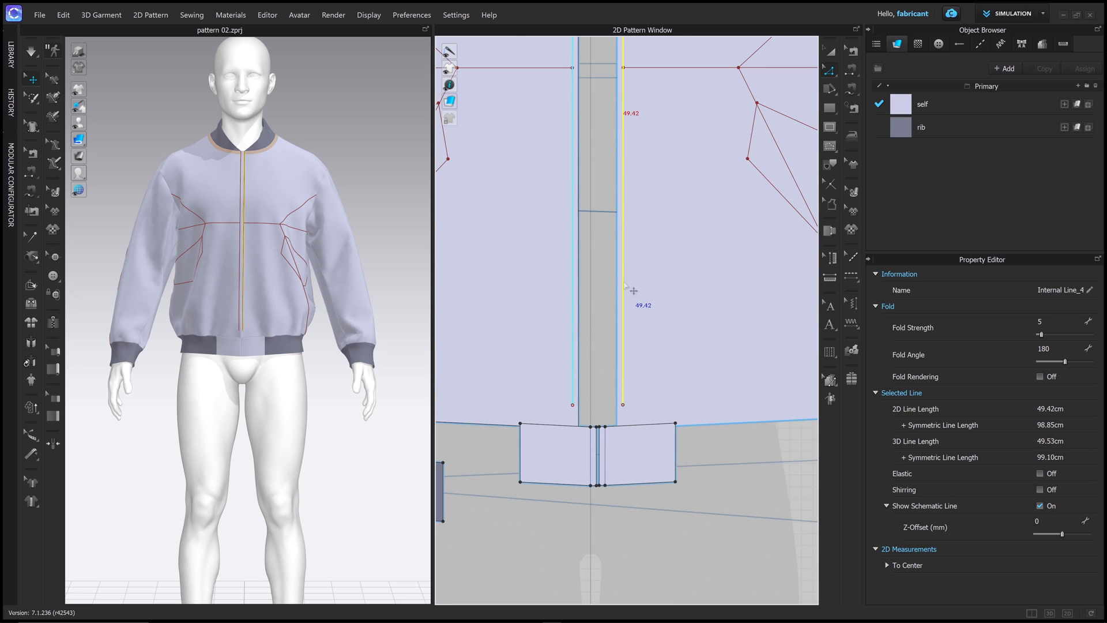
{"action": "right_click", "coordinate": [625, 283]}
{"action": "mouse_move", "coordinate": [692, 509]}
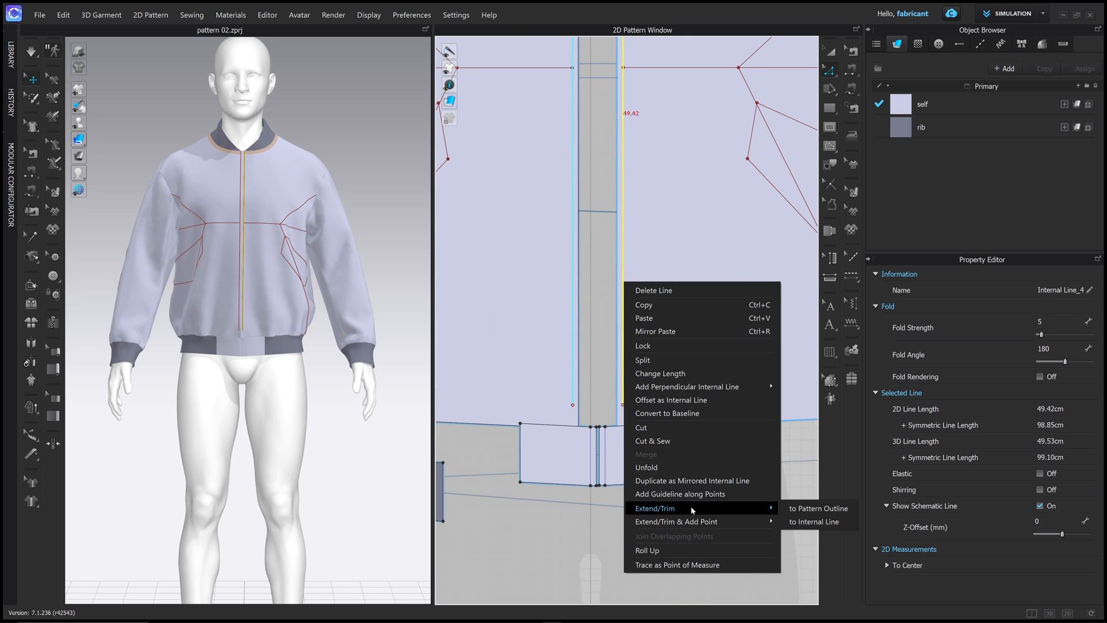
{"action": "left_click", "coordinate": [819, 508]}
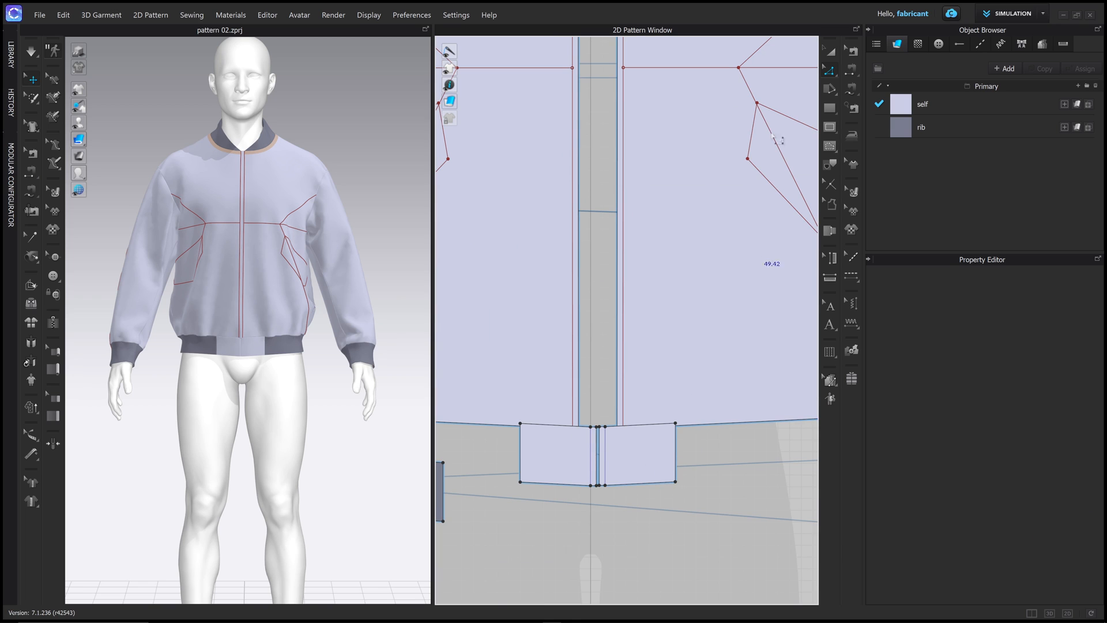
Step: Move the two small front hem pieces down, clear of the body panels, and separate them from each other
{"action": "left_click", "coordinate": [831, 52]}
{"action": "left_click_drag", "start_coordinate": [639, 460], "coordinate": [646, 518]}
{"action": "left_click_drag", "start_coordinate": [566, 461], "coordinate": [548, 515]}
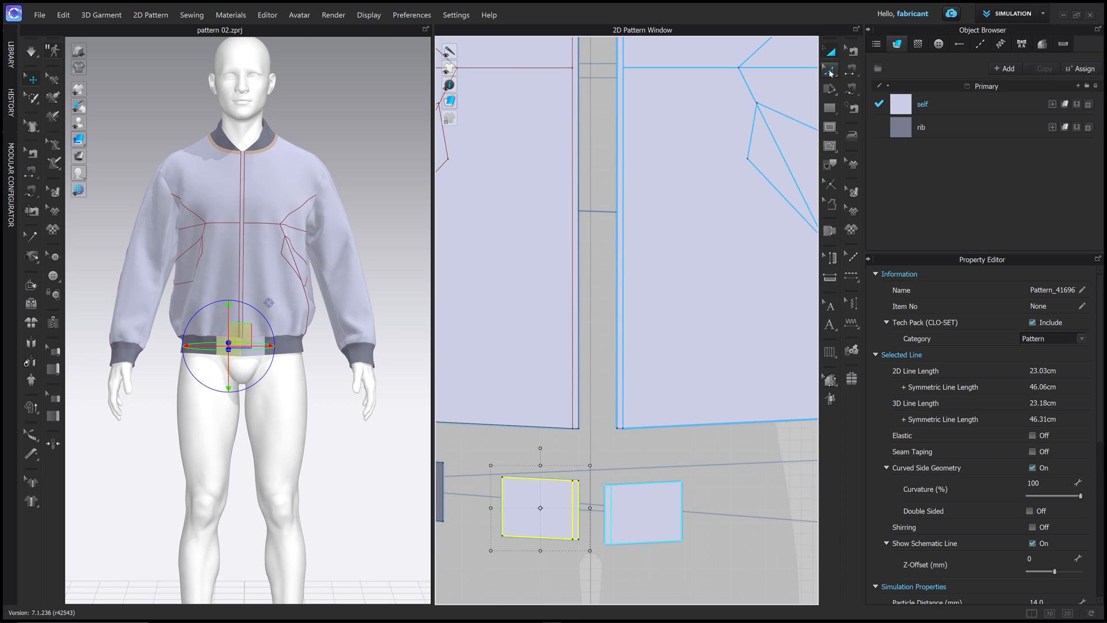
Step: Convert the vertical baseline on the small front hem piece to an internal line
{"action": "left_click", "coordinate": [830, 72]}
{"action": "left_click", "coordinate": [611, 508]}
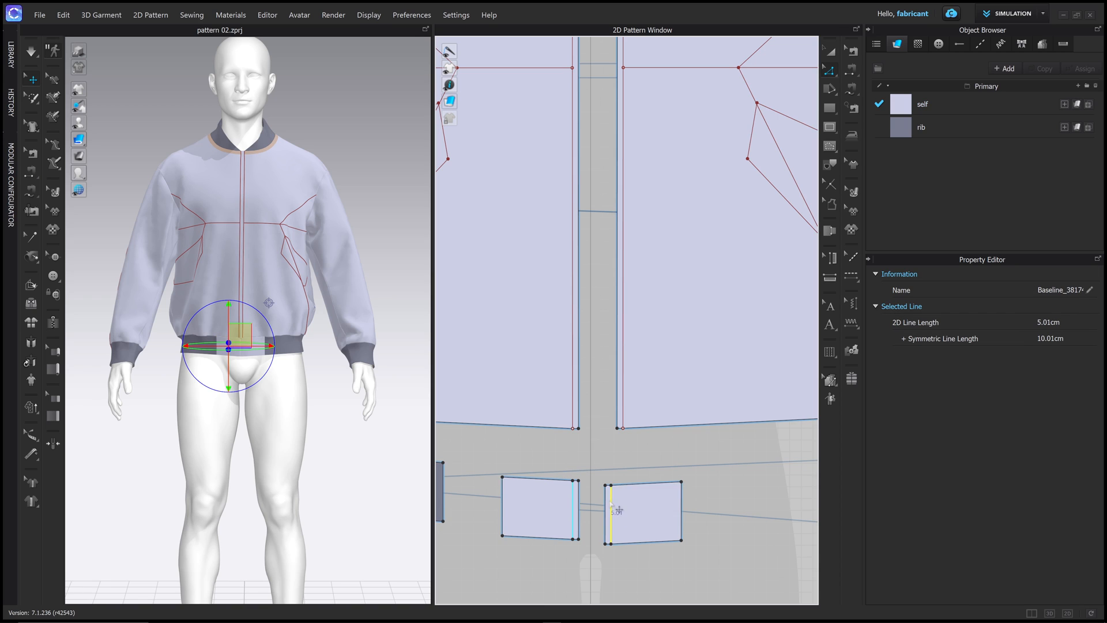
{"action": "right_click", "coordinate": [612, 504]}
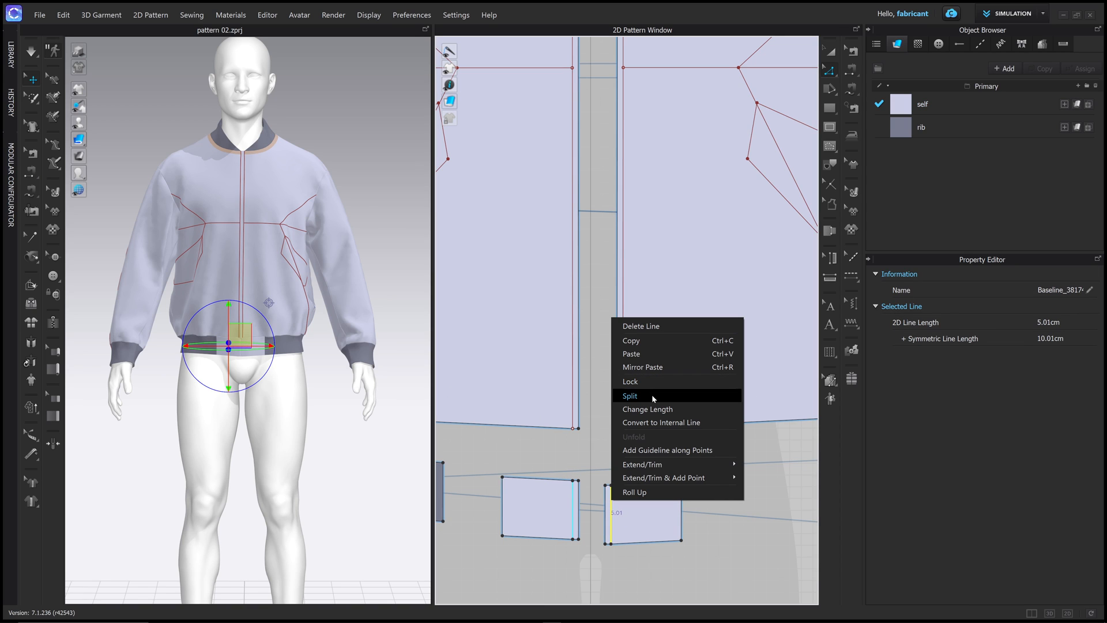
{"action": "left_click", "coordinate": [662, 423]}
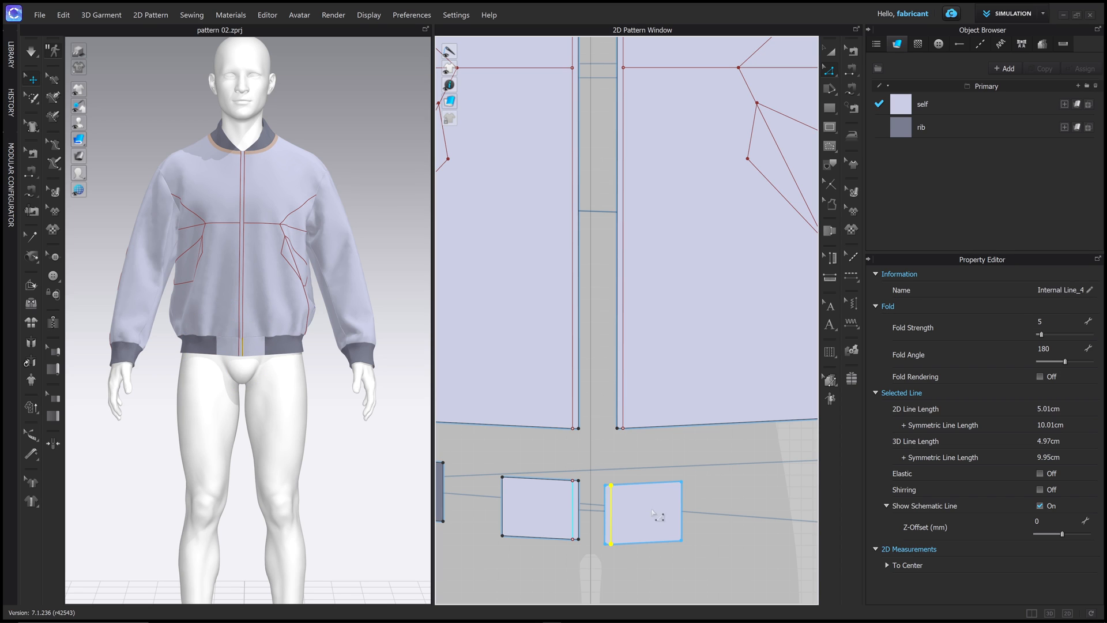
{"action": "left_click", "coordinate": [627, 471]}
Step: Cut and sew the front body panels and front hem pieces along their centre-front internal lines
{"action": "left_click", "coordinate": [612, 515]}
{"action": "left_click", "coordinate": [623, 410], "text": "shift"}
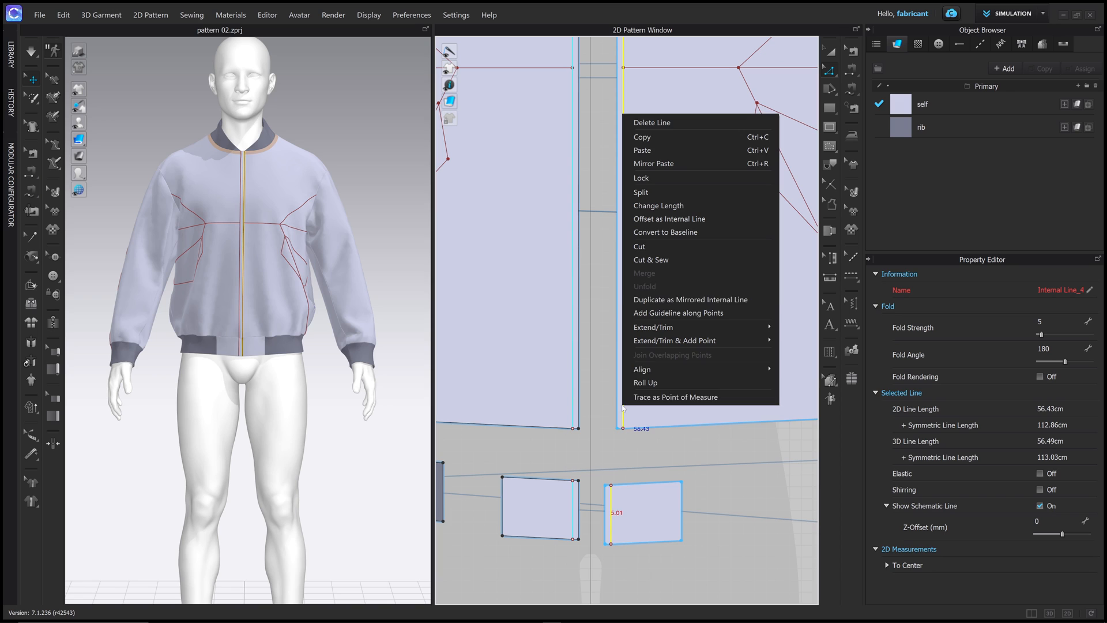
{"action": "left_click", "coordinate": [669, 261]}
{"action": "key", "text": "a"}
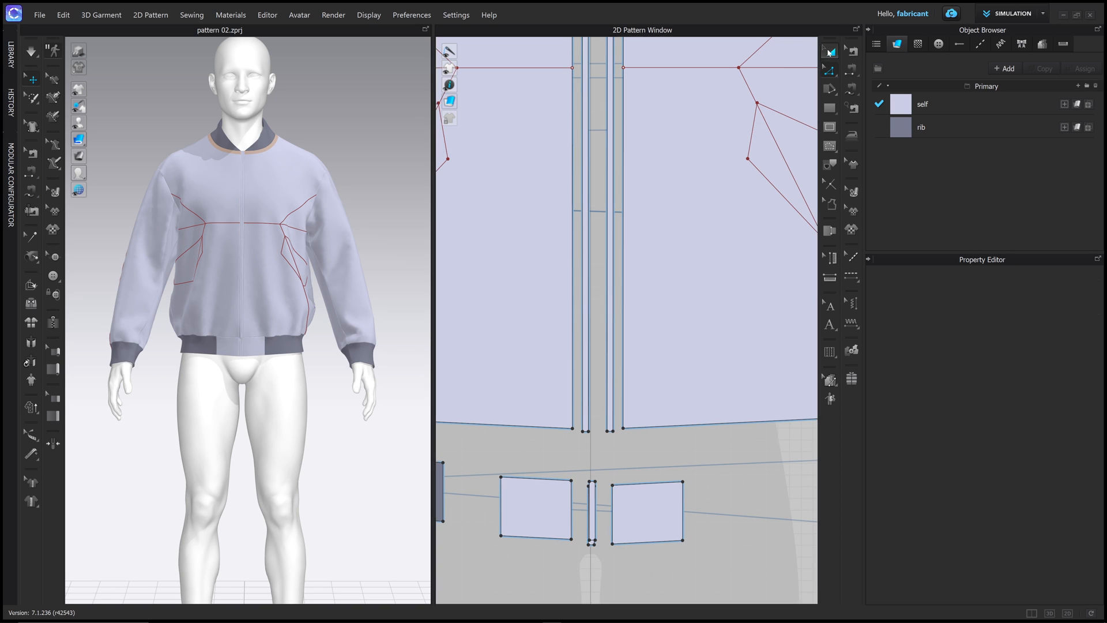
Step: Add a new fabric and name it zip
{"action": "left_click", "coordinate": [1009, 68]}
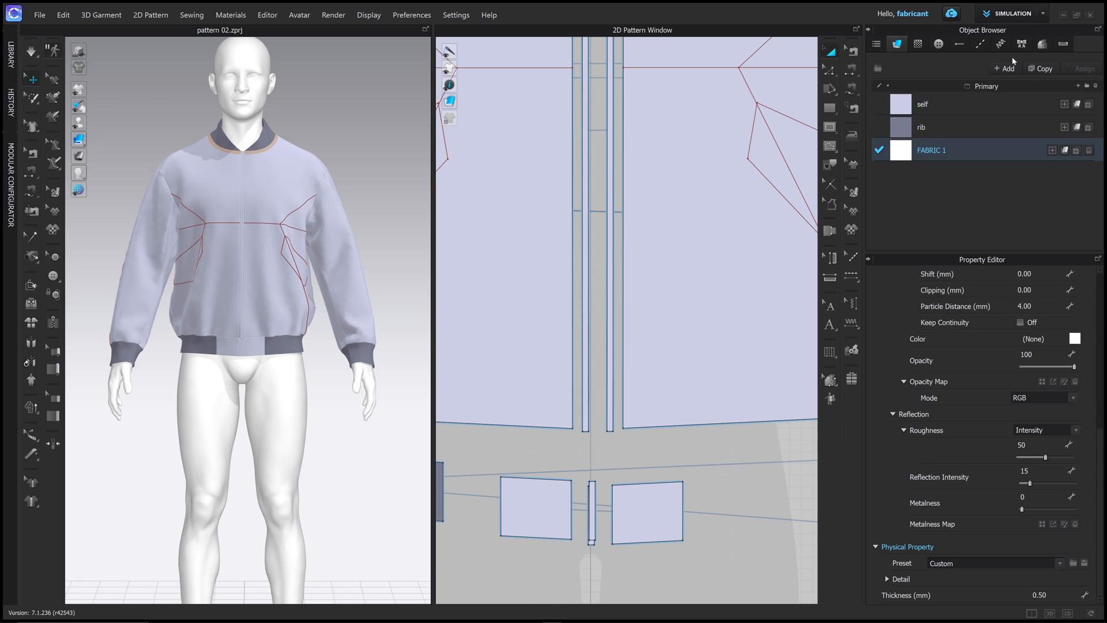
{"action": "double_click", "coordinate": [973, 153]}
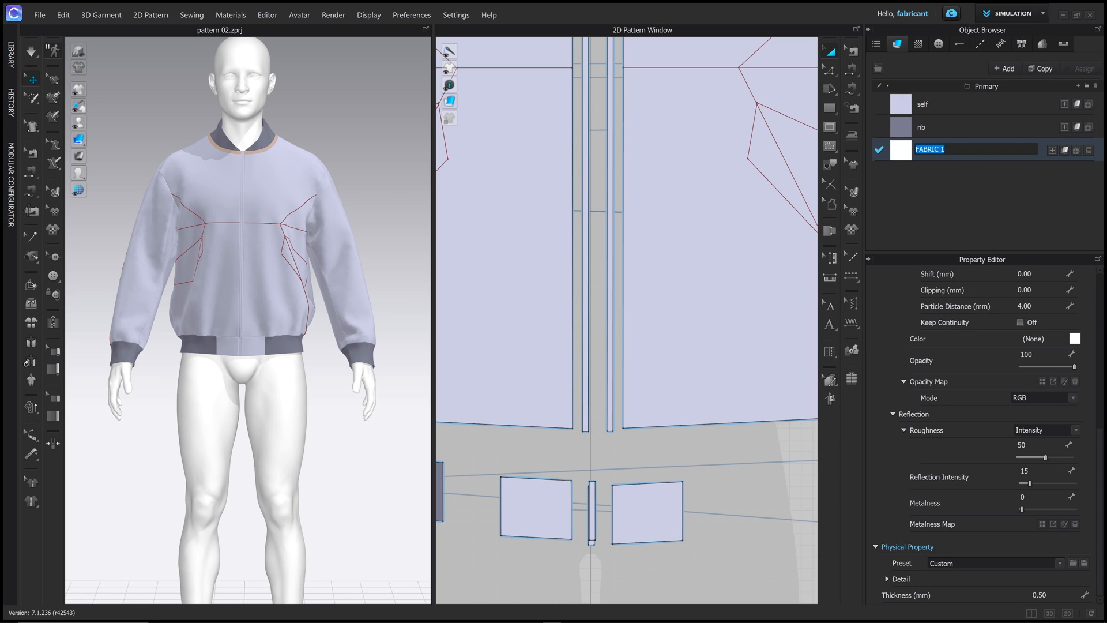
{"action": "type", "text": "zip"}
{"action": "key", "text": "Return"}
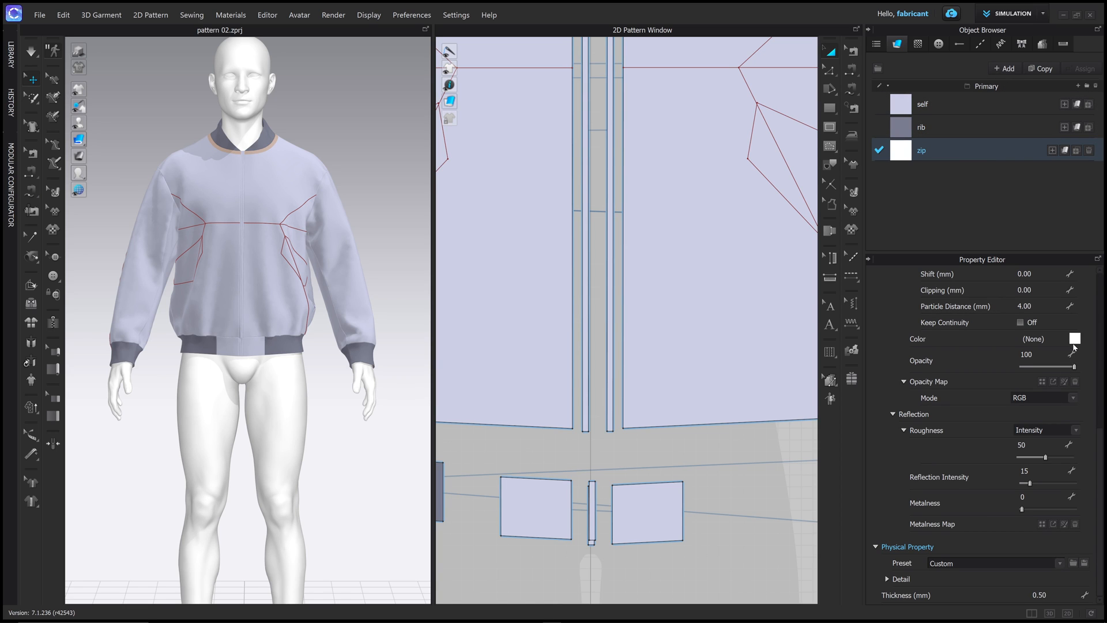
Step: Give the zip fabric the grey colour #848484, metalness 100 and roughness intensity 9
{"action": "left_click", "coordinate": [1075, 340]}
{"action": "left_click_drag", "start_coordinate": [499, 137], "coordinate": [438, 133]}
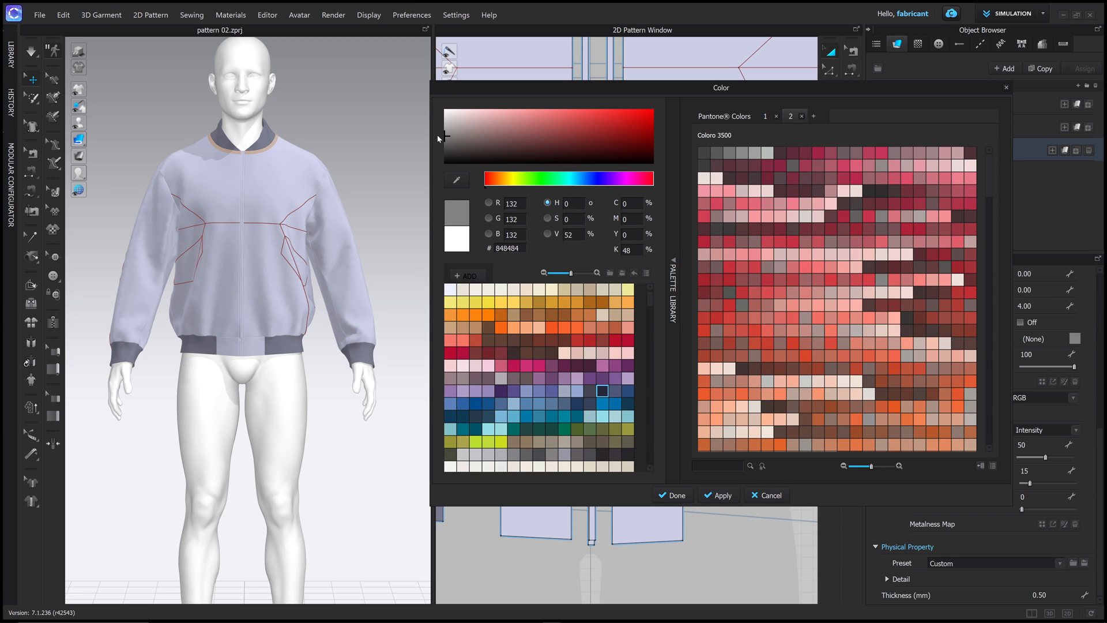
{"action": "left_click", "coordinate": [672, 495]}
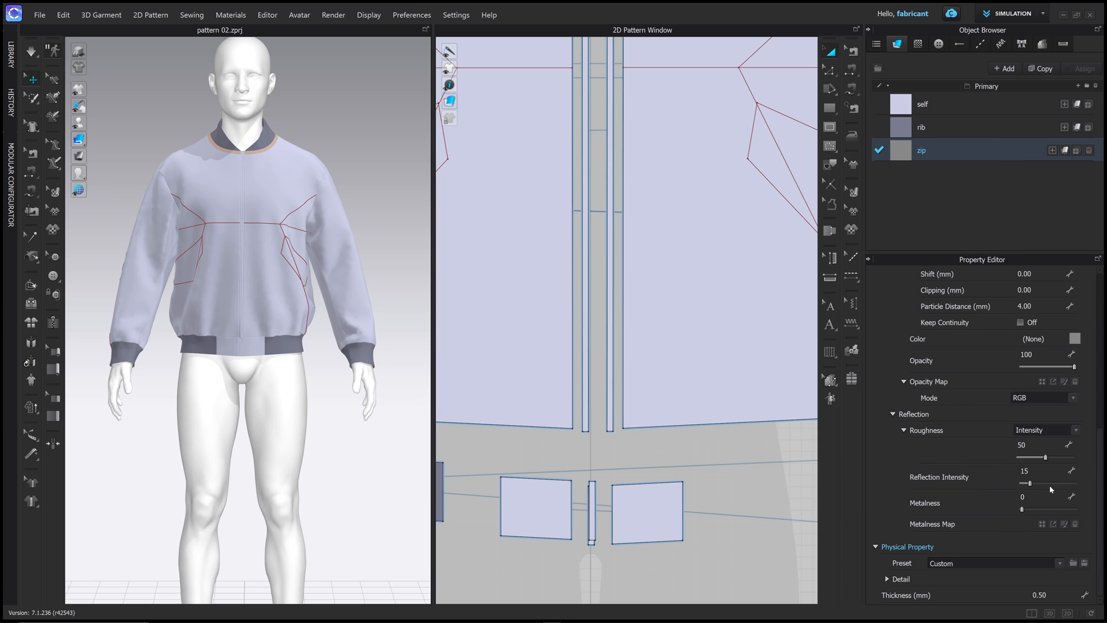
{"action": "left_click_drag", "start_coordinate": [1023, 509], "coordinate": [1073, 509]}
{"action": "left_click_drag", "start_coordinate": [1044, 458], "coordinate": [1030, 458]}
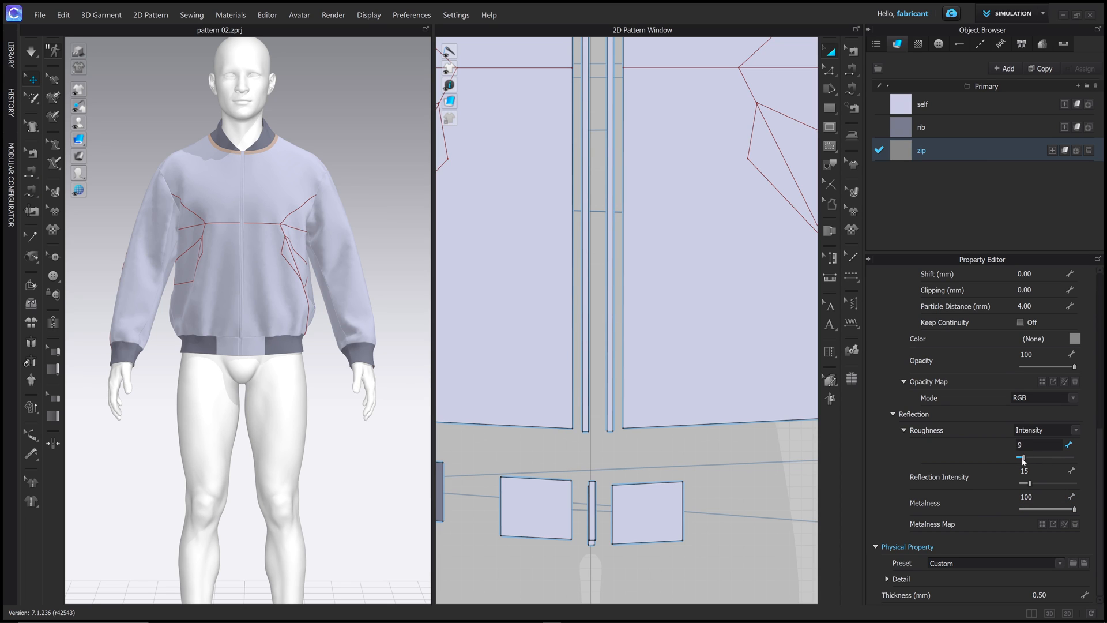
Step: Assign the zip fabric to the narrow centre-front strips of the body panels and the hem
{"action": "left_click", "coordinate": [610, 207]}
{"action": "left_click", "coordinate": [585, 199]}
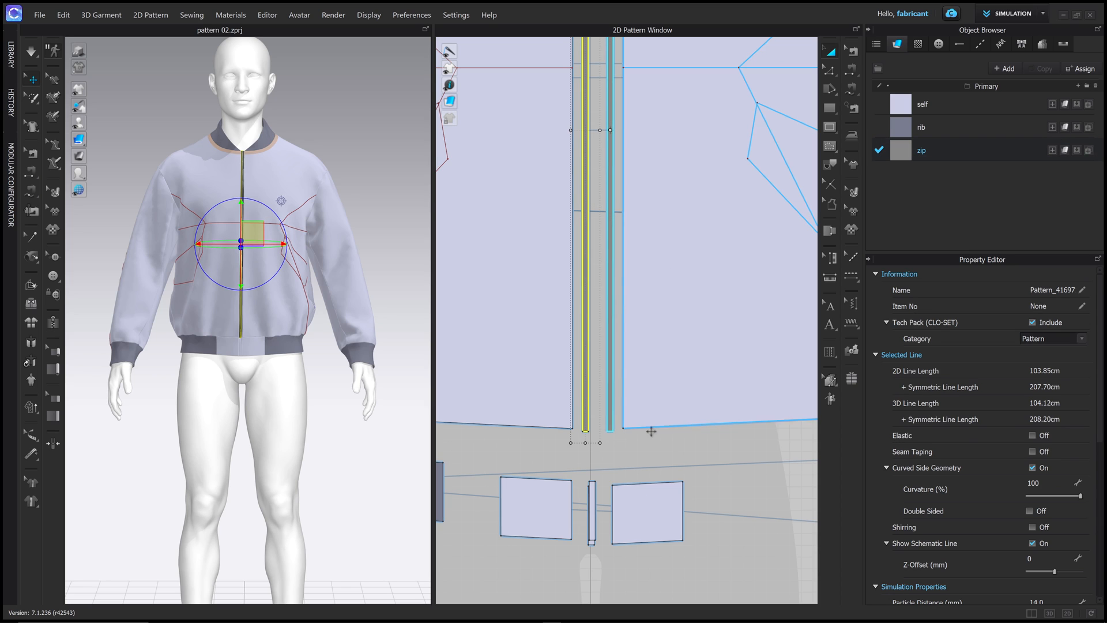
{"action": "left_click", "coordinate": [591, 508]}
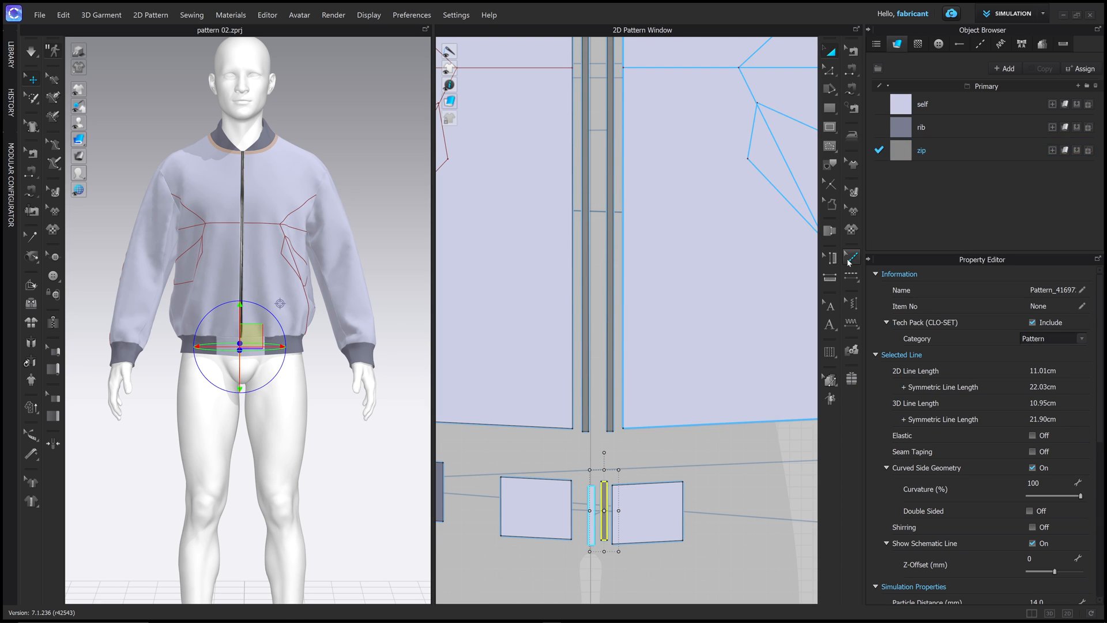
{"action": "left_click", "coordinate": [928, 158]}
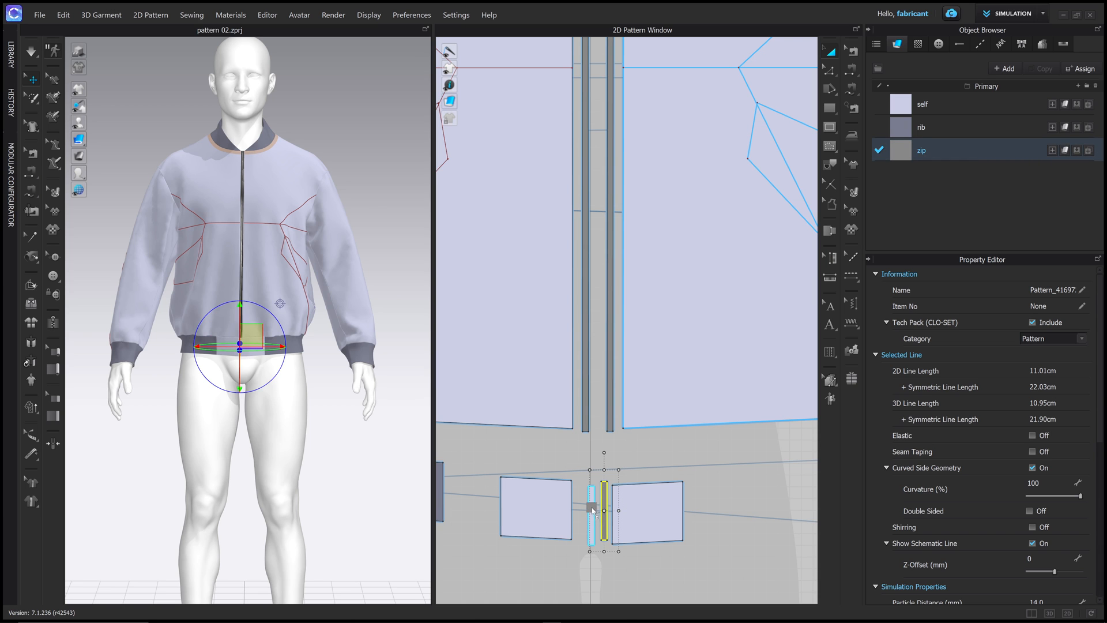
{"action": "left_click_drag", "start_coordinate": [592, 510], "coordinate": [592, 511]}
{"action": "left_click", "coordinate": [319, 149]}
{"action": "right_click_drag", "start_coordinate": [316, 199], "coordinate": [330, 218]}
{"action": "middle_click_drag", "start_coordinate": [669, 286], "coordinate": [613, 321]}
{"action": "scroll", "coordinate": [594, 332], "scroll_direction": "down", "scroll_amount": 5}
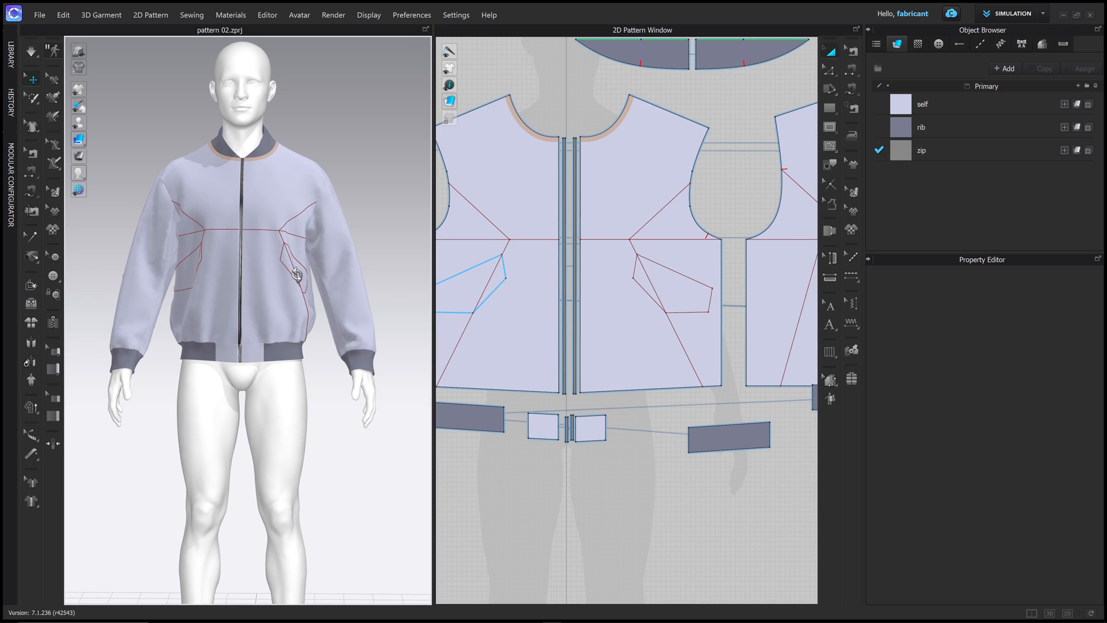
{"action": "key", "text": "z"}
{"action": "middle_click_drag", "start_coordinate": [722, 193], "coordinate": [696, 223]}
{"action": "left_click", "coordinate": [677, 183]}
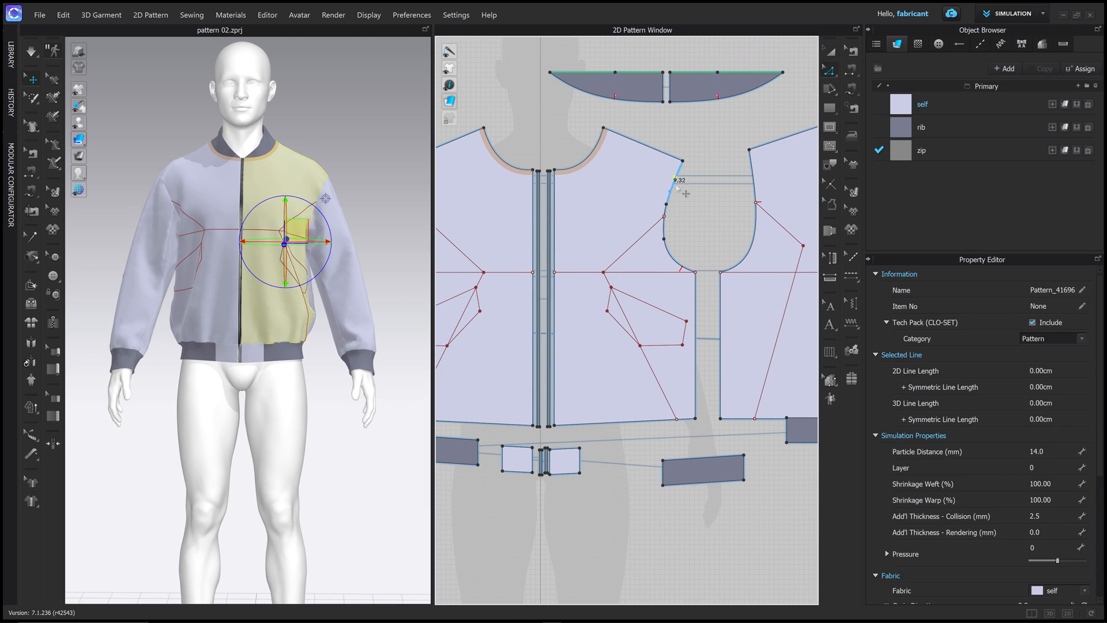
{"action": "left_click", "coordinate": [664, 233], "text": "shift"}
{"action": "left_click", "coordinate": [671, 261], "text": "shift"}
{"action": "left_click", "coordinate": [743, 263], "text": "shift"}
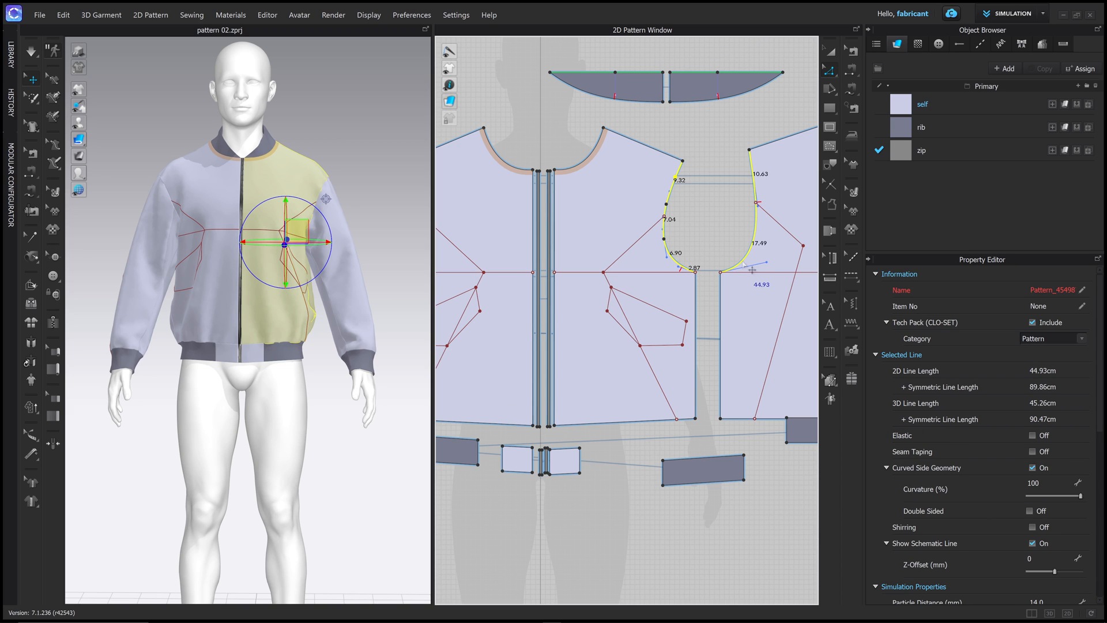
{"action": "right_click", "coordinate": [755, 238]}
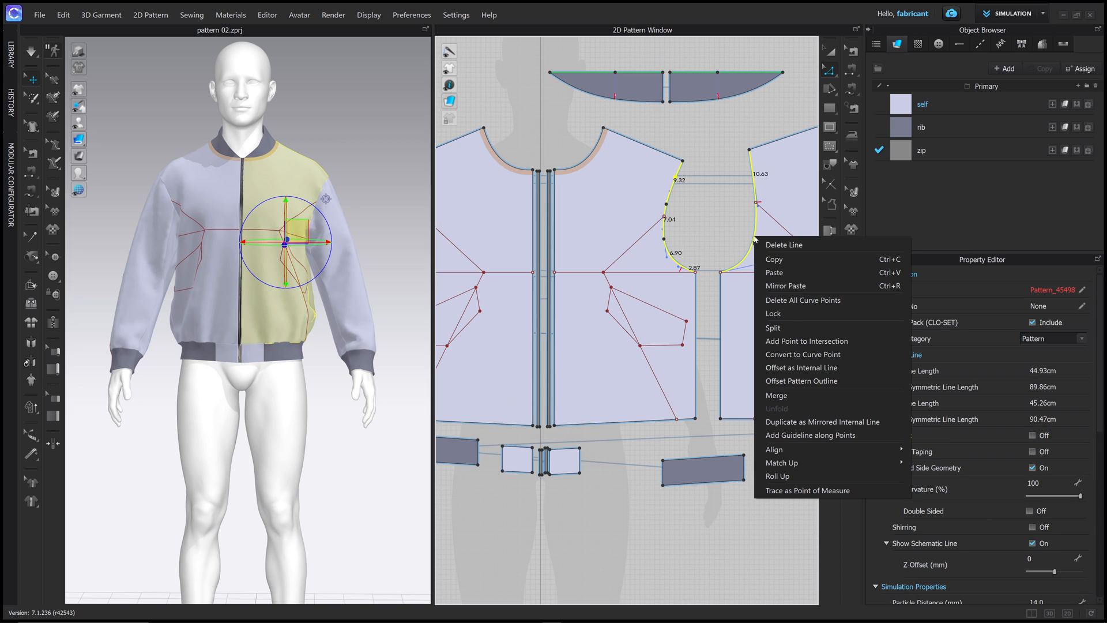
{"action": "left_click", "coordinate": [823, 367]}
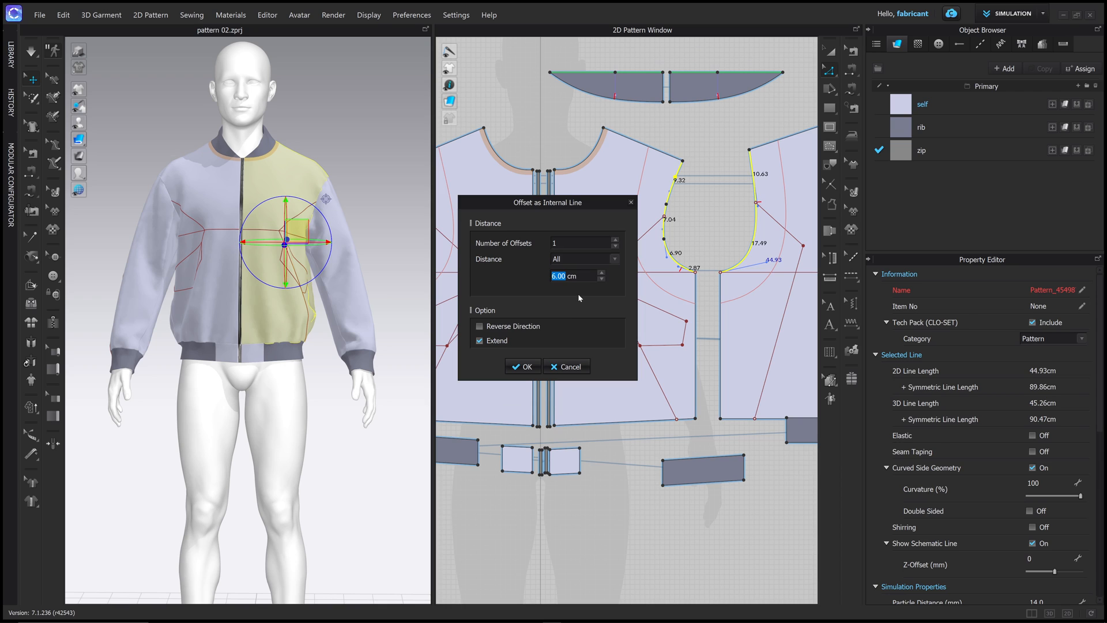
{"action": "type", "text": "0.6"}
{"action": "left_click", "coordinate": [564, 366]}
Step: Offset the complete front and back armhole edges inward as internal lines at 0.6 cm
{"action": "scroll", "coordinate": [635, 237], "scroll_direction": "up", "scroll_amount": 5}
{"action": "middle_click_drag", "start_coordinate": [635, 237], "coordinate": [625, 246]}
{"action": "left_click", "coordinate": [625, 244]}
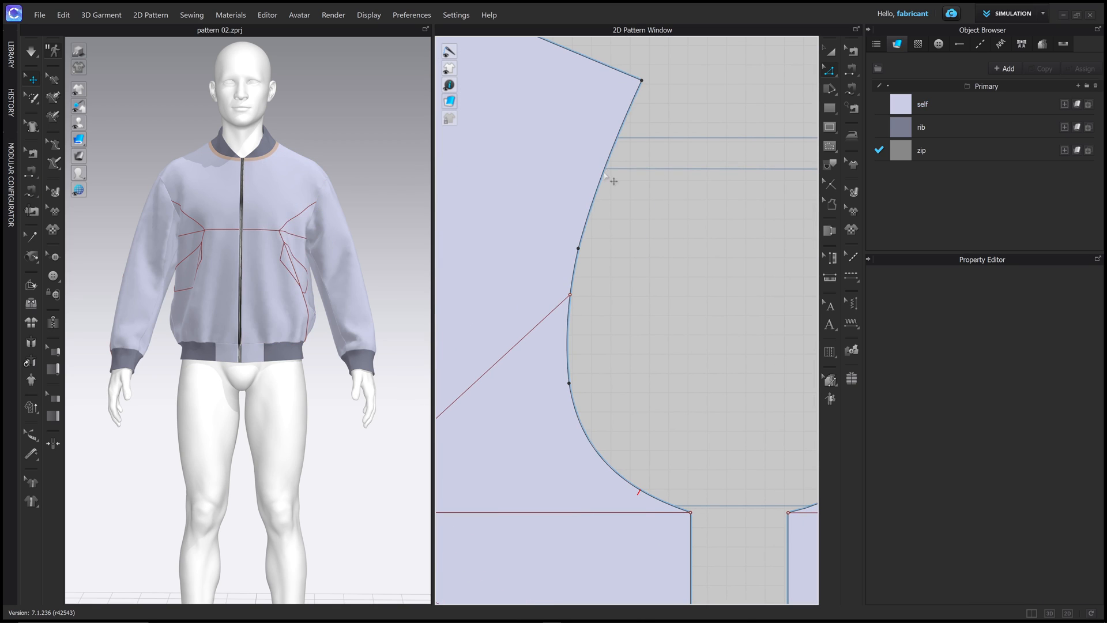
{"action": "left_click", "coordinate": [605, 173]}
{"action": "scroll", "coordinate": [633, 199], "scroll_direction": "down", "scroll_amount": 3}
{"action": "left_click", "coordinate": [592, 301], "text": "shift"}
{"action": "left_click", "coordinate": [623, 376], "text": "shift"}
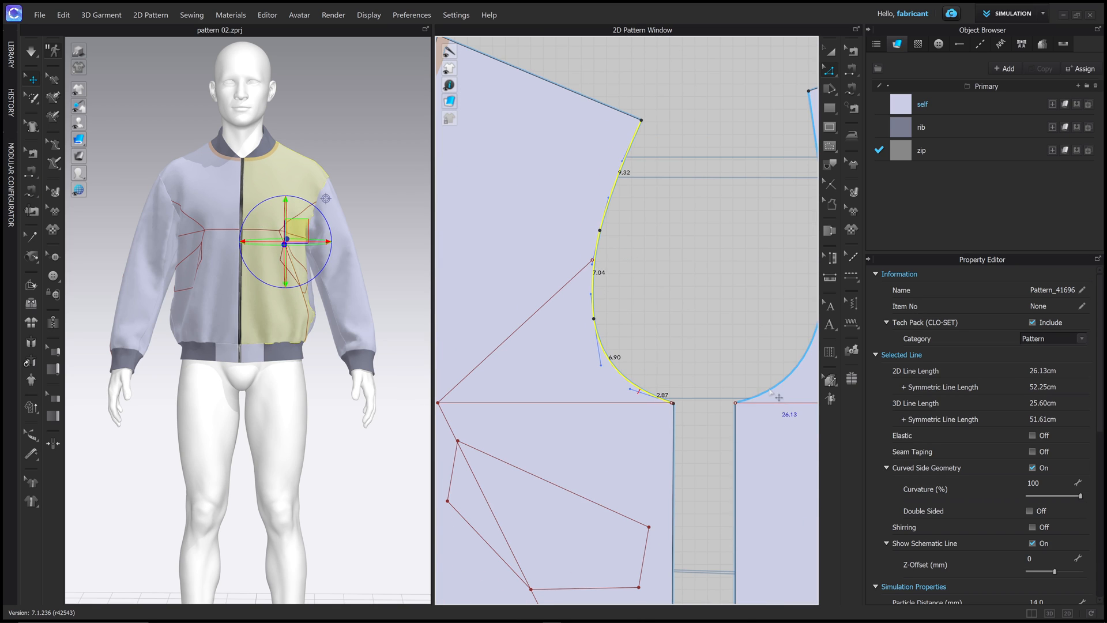
{"action": "left_click", "coordinate": [771, 393], "text": "shift"}
{"action": "scroll", "coordinate": [773, 391], "scroll_direction": "down", "scroll_amount": 3}
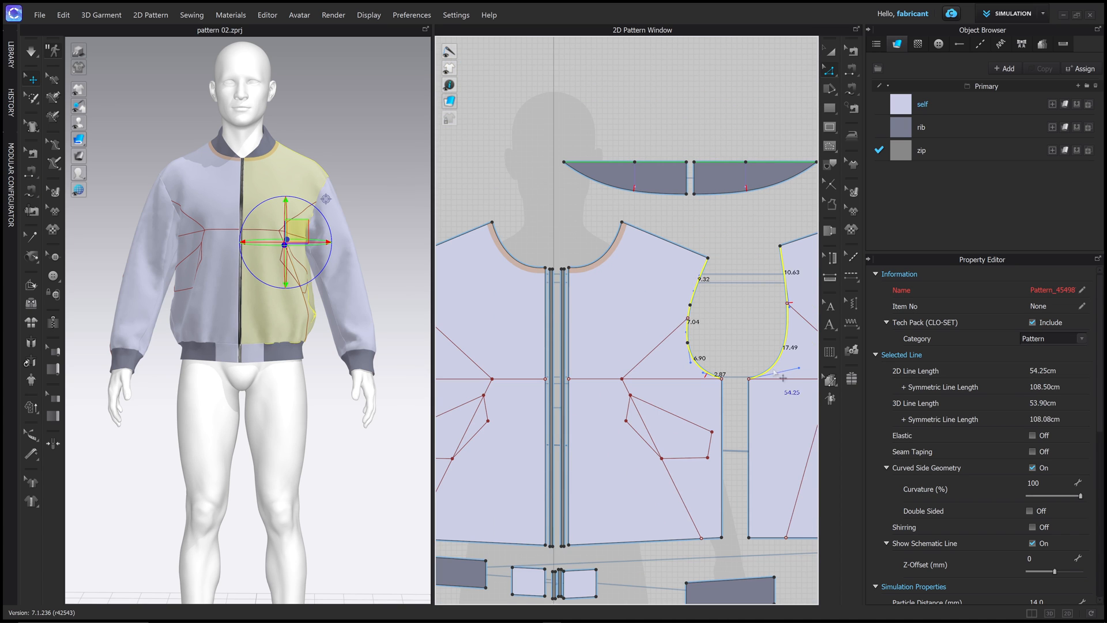
{"action": "right_click", "coordinate": [779, 364]}
{"action": "left_click", "coordinate": [842, 492]}
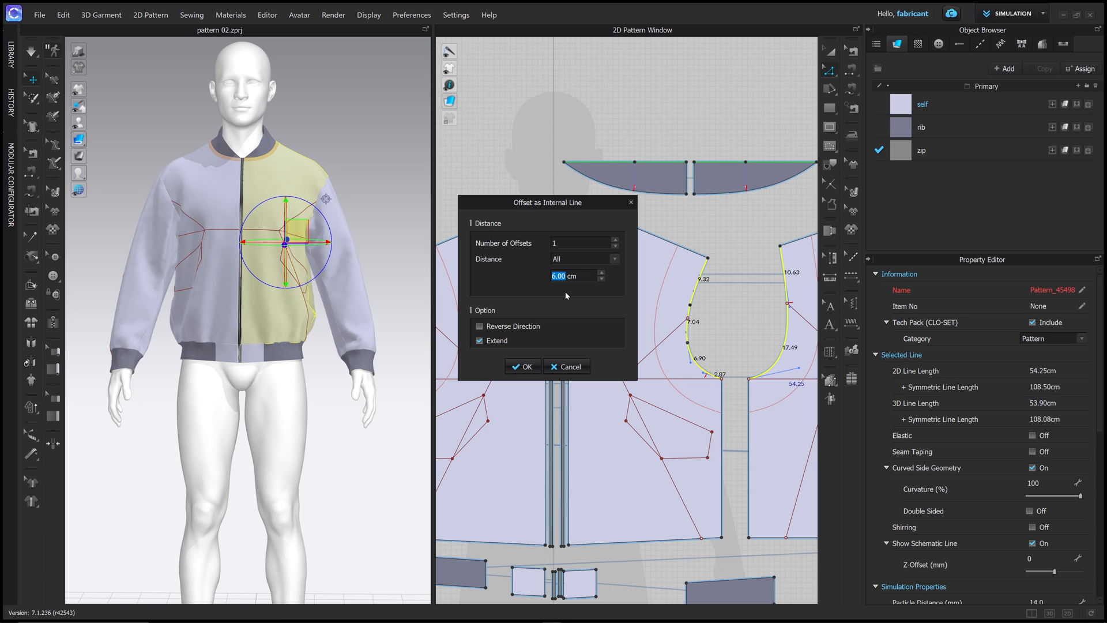
{"action": "type", "text": ".6"}
{"action": "left_click", "coordinate": [526, 366]}
Step: Offset the front panel's shoulder edge as an internal line at 0.60 cm
{"action": "left_click", "coordinate": [346, 174]}
{"action": "right_click_drag", "start_coordinate": [366, 178], "coordinate": [350, 169]}
{"action": "left_click", "coordinate": [689, 250]}
{"action": "mouse_move", "coordinate": [391, 205]}
{"action": "right_mouse_down"}
{"action": "mouse_move", "coordinate": [321, 200]}
{"action": "mouse_move", "coordinate": [378, 193]}
{"action": "right_mouse_up"}
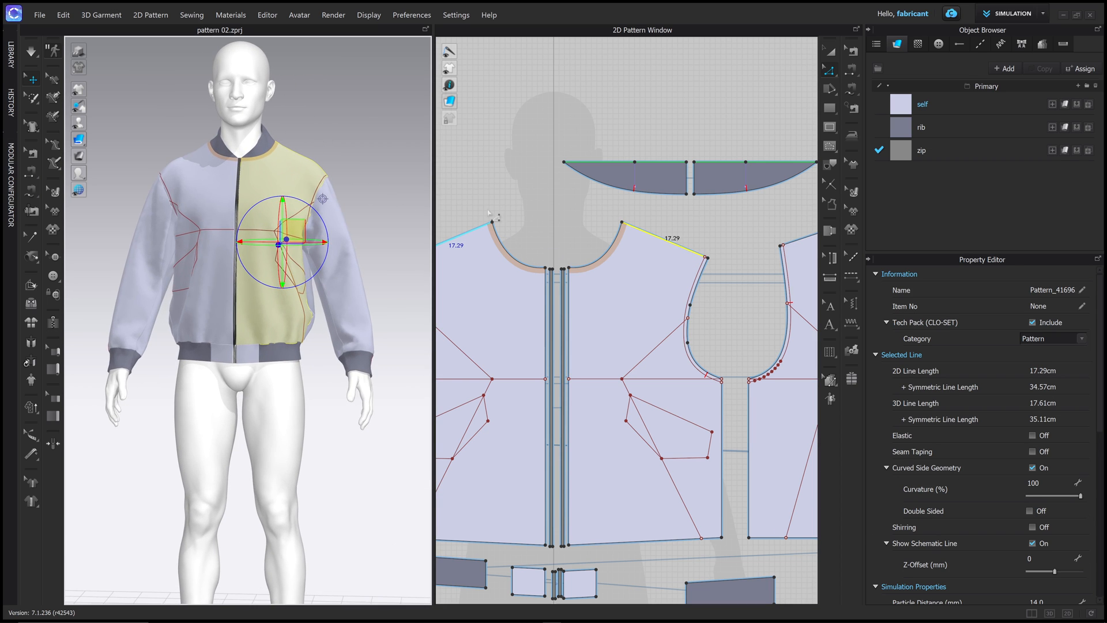
{"action": "scroll", "coordinate": [688, 242], "scroll_direction": "up", "scroll_amount": 2}
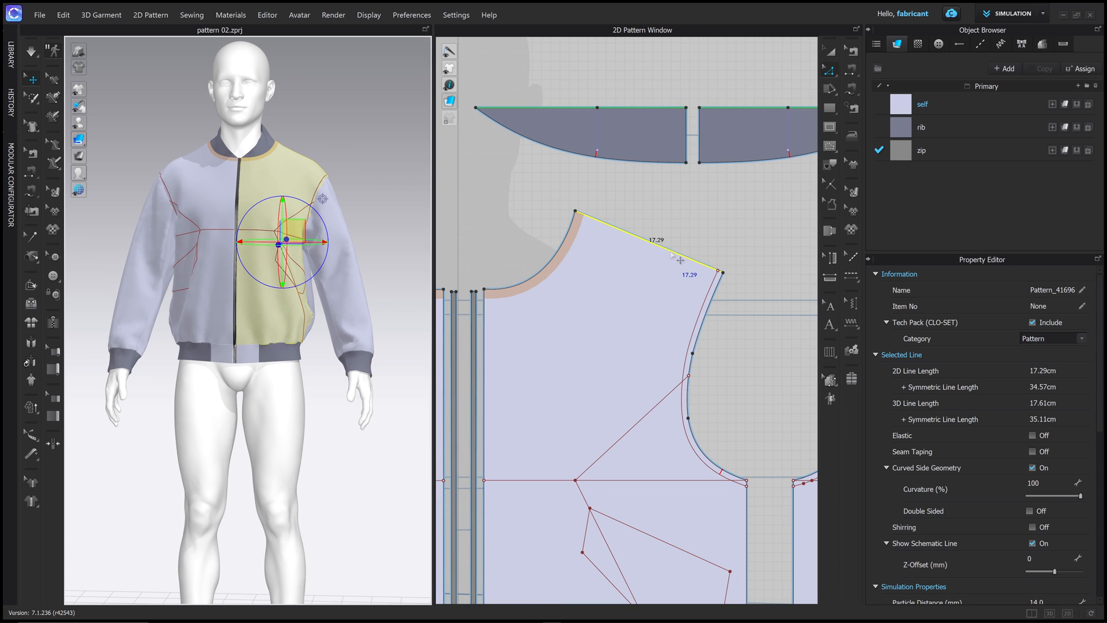
{"action": "right_click", "coordinate": [671, 254]}
{"action": "left_click", "coordinate": [744, 384]}
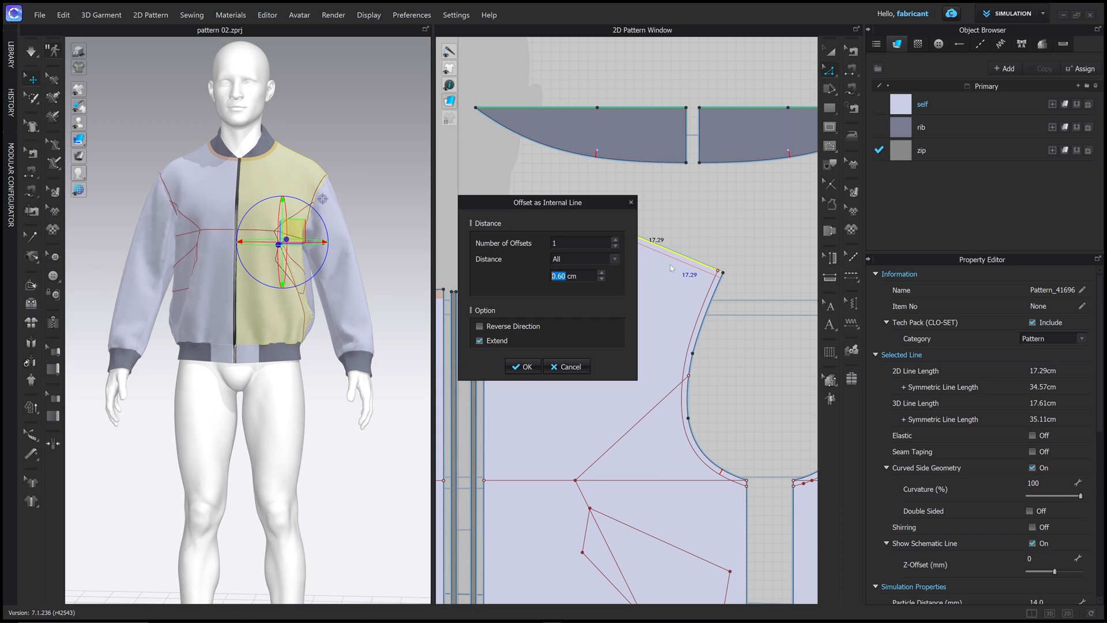
{"action": "left_click", "coordinate": [526, 367]}
{"action": "left_click", "coordinate": [359, 173]}
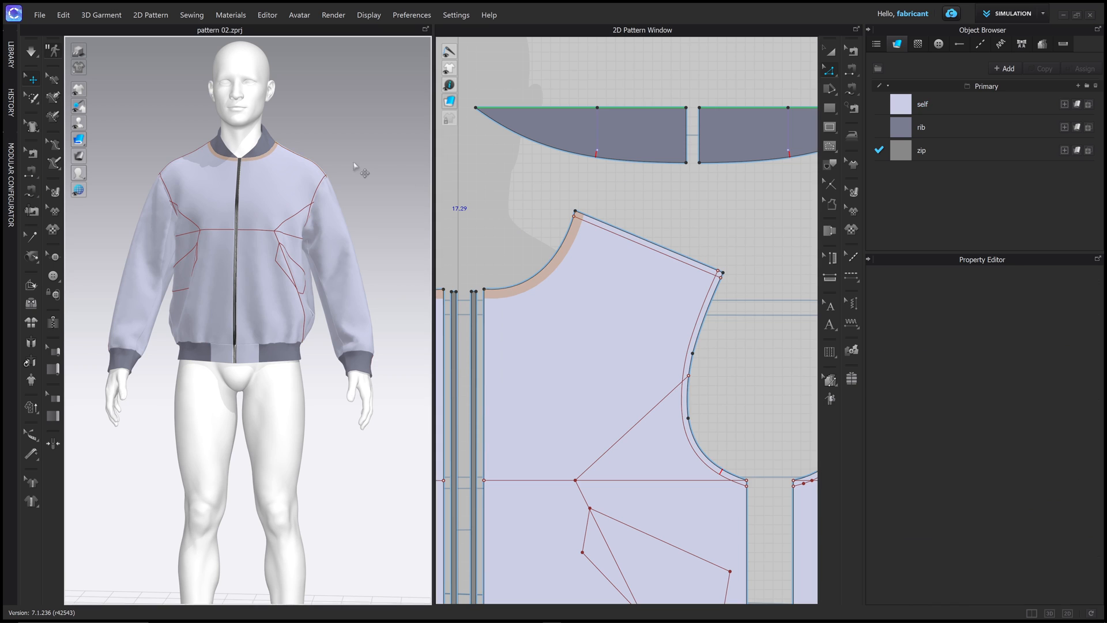
{"action": "mouse_move", "coordinate": [358, 173]}
{"action": "right_mouse_down"}
{"action": "mouse_move", "coordinate": [295, 154]}
{"action": "mouse_move", "coordinate": [231, 185]}
{"action": "mouse_move", "coordinate": [359, 187]}
{"action": "right_mouse_up"}
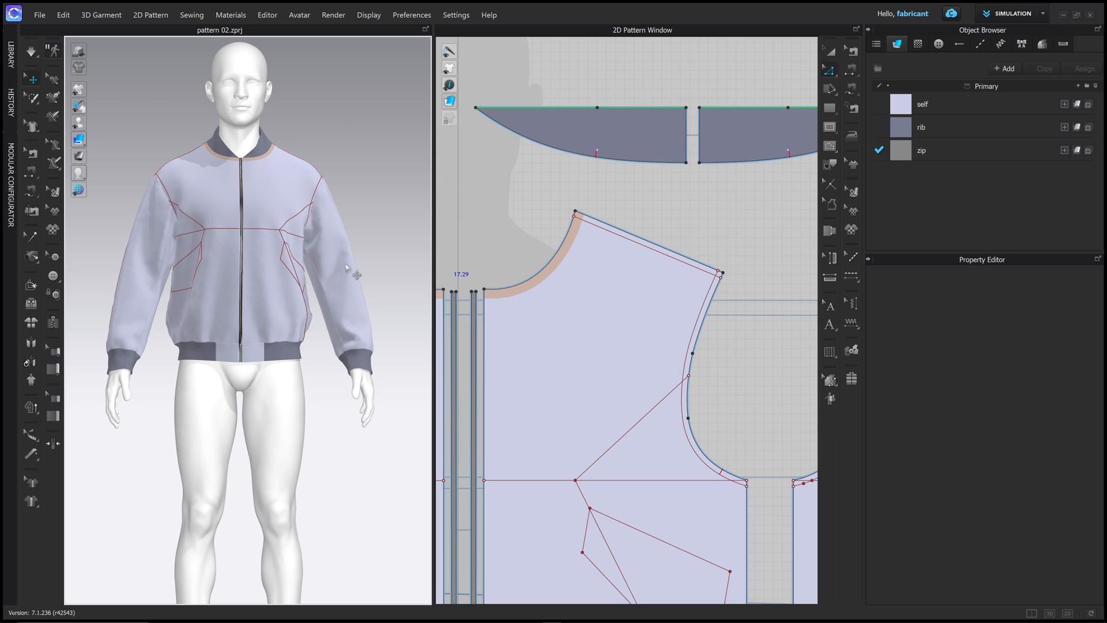
{"action": "right_click_drag", "start_coordinate": [369, 248], "coordinate": [343, 254]}
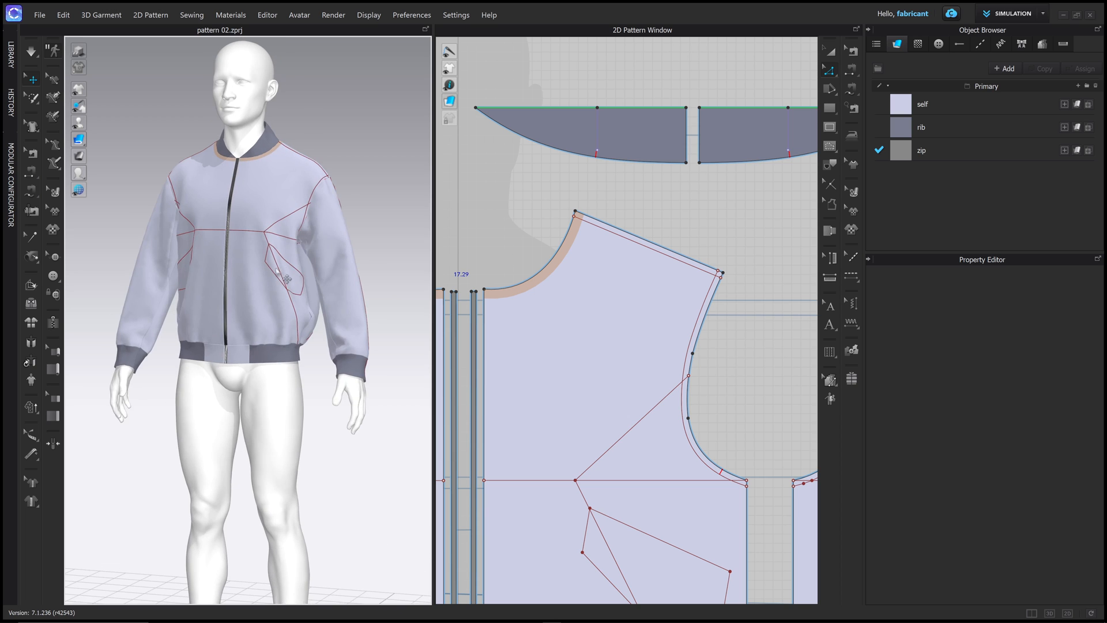
{"action": "right_click_drag", "start_coordinate": [276, 267], "coordinate": [233, 199]}
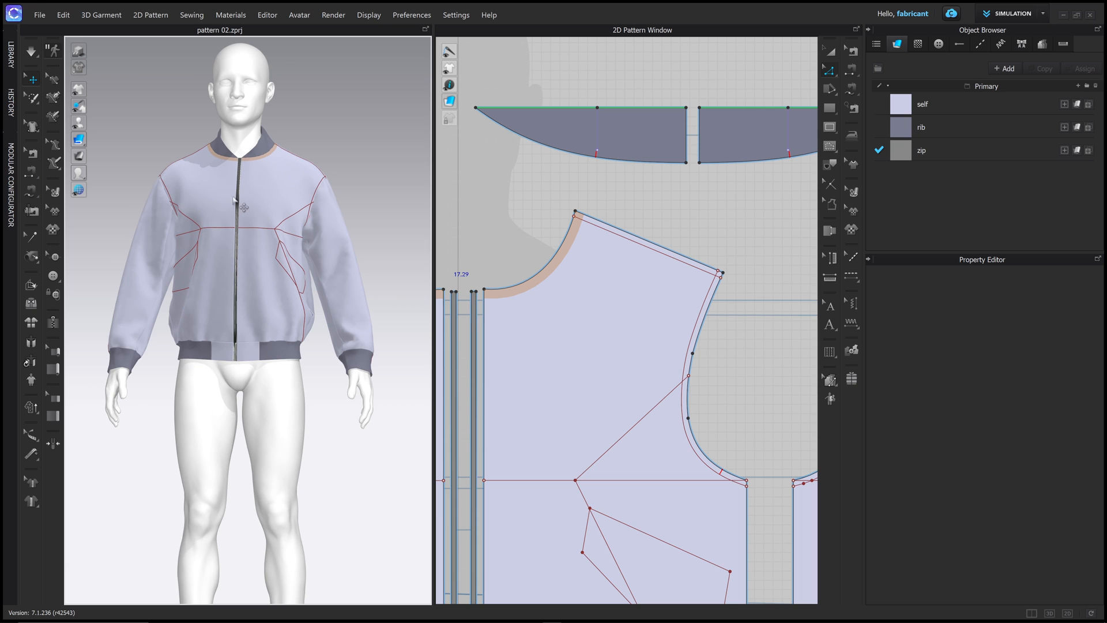
Step: Save the project as a new file named pattern 03
{"action": "left_click", "coordinate": [40, 17]}
{"action": "mouse_move", "coordinate": [85, 97]}
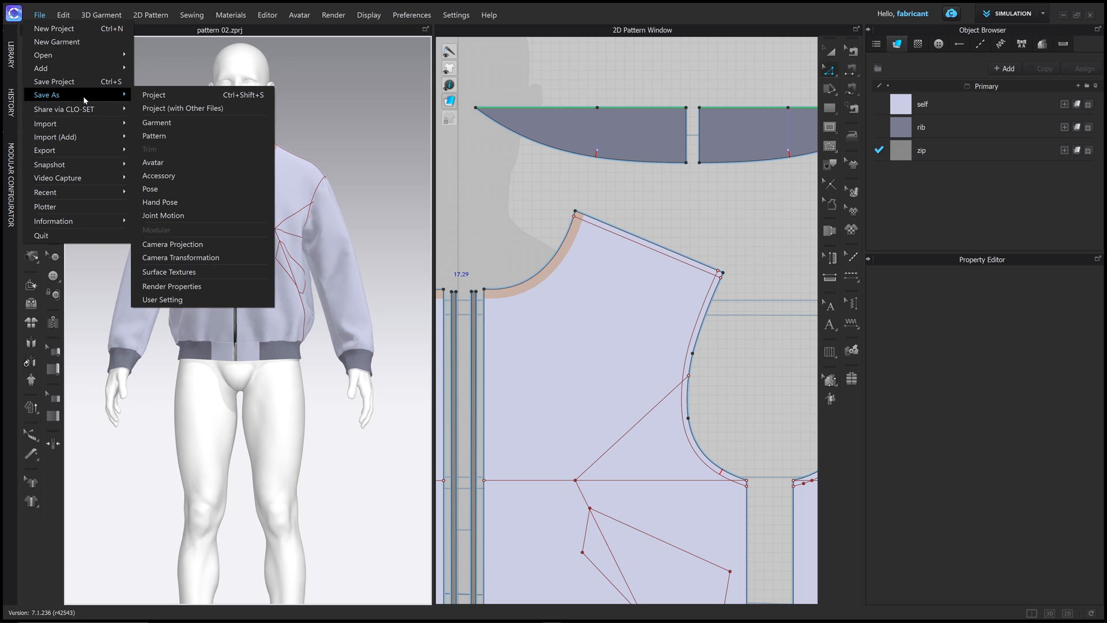
{"action": "left_click", "coordinate": [162, 95]}
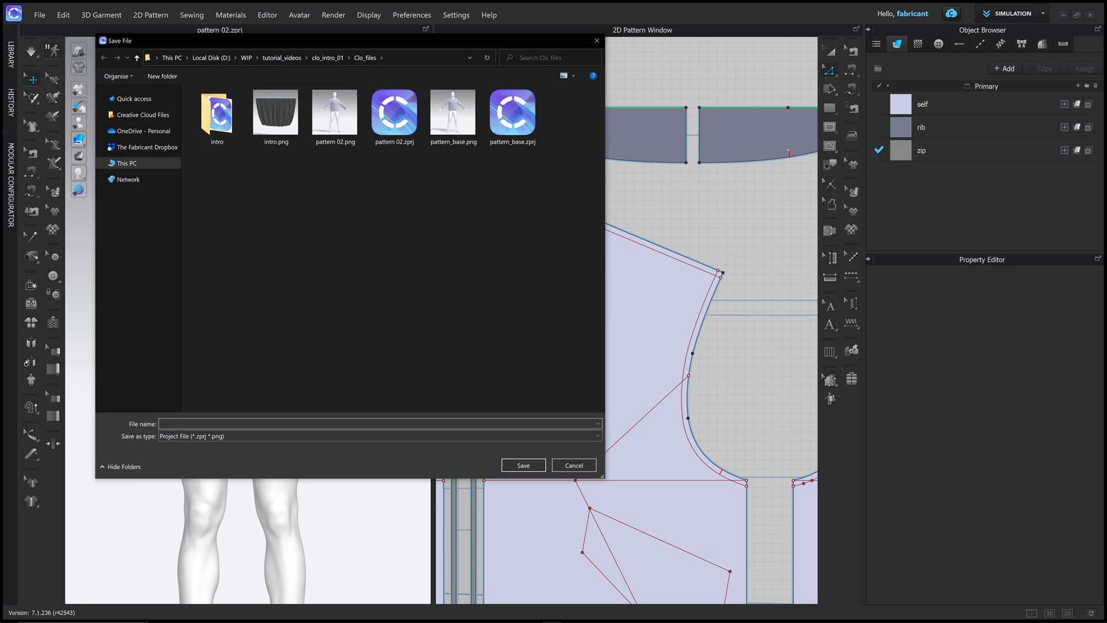
{"action": "type", "text": "p"}
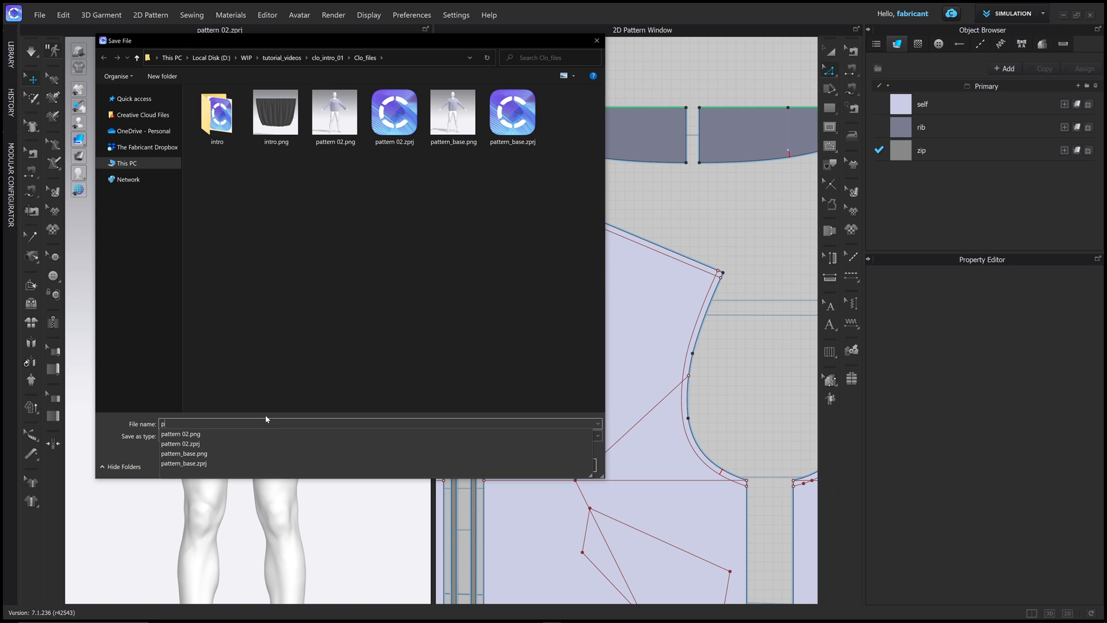
{"action": "type", "text": "ate"}
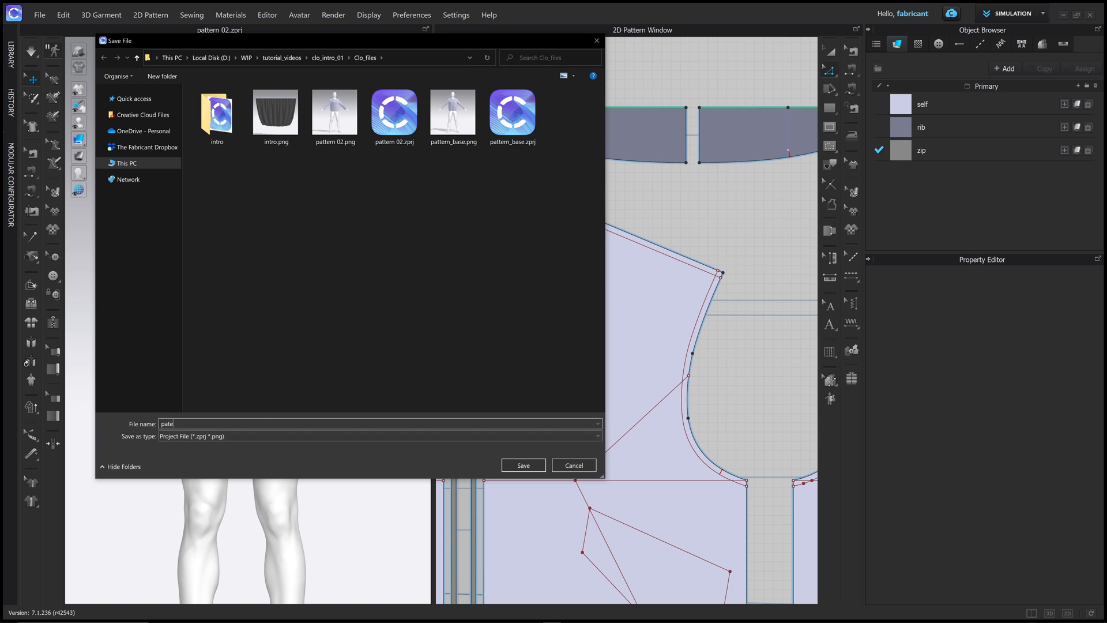
{"action": "key", "text": "BackSpace"}
{"action": "type", "text": "tern 03"}
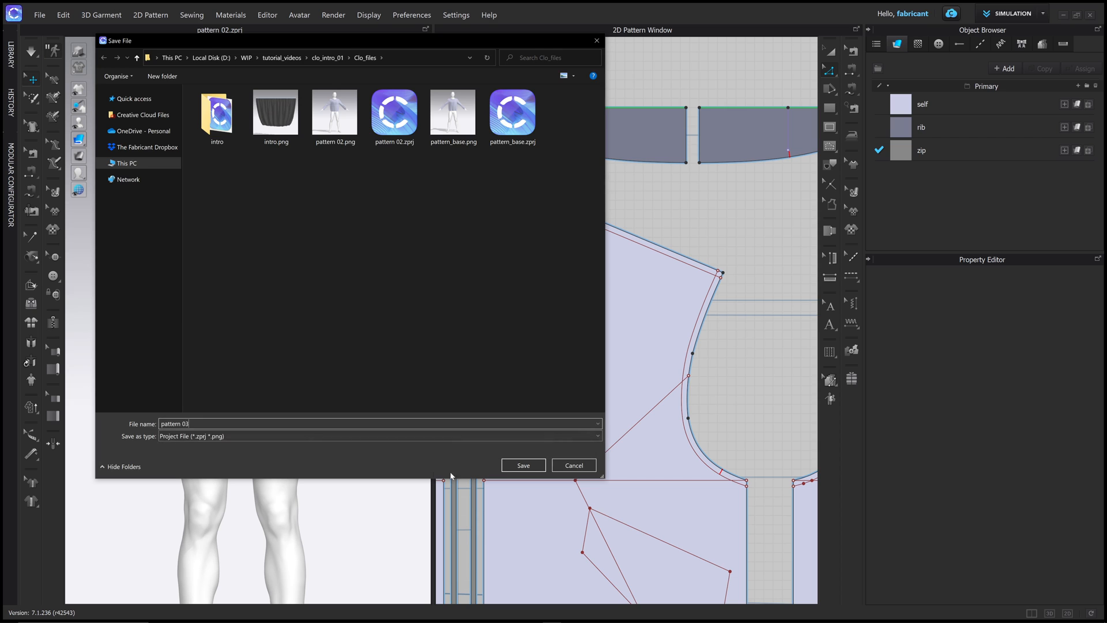
{"action": "left_click", "coordinate": [509, 465]}
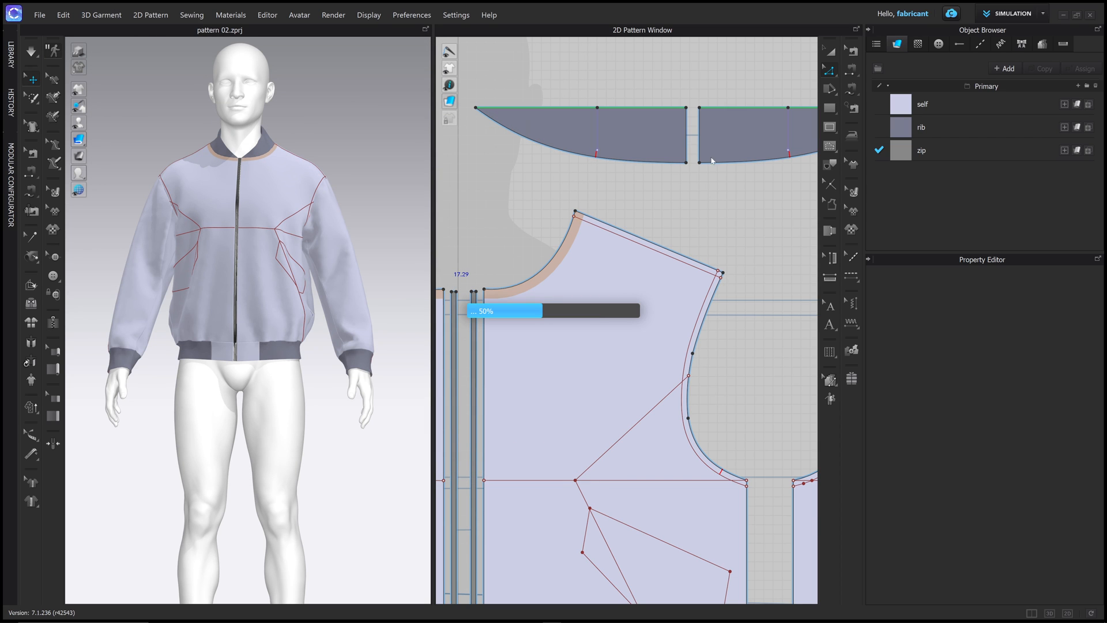
Step: Clone both front body panels as an over layer and place the copies directly below the hem pieces
{"action": "left_click", "coordinate": [831, 52]}
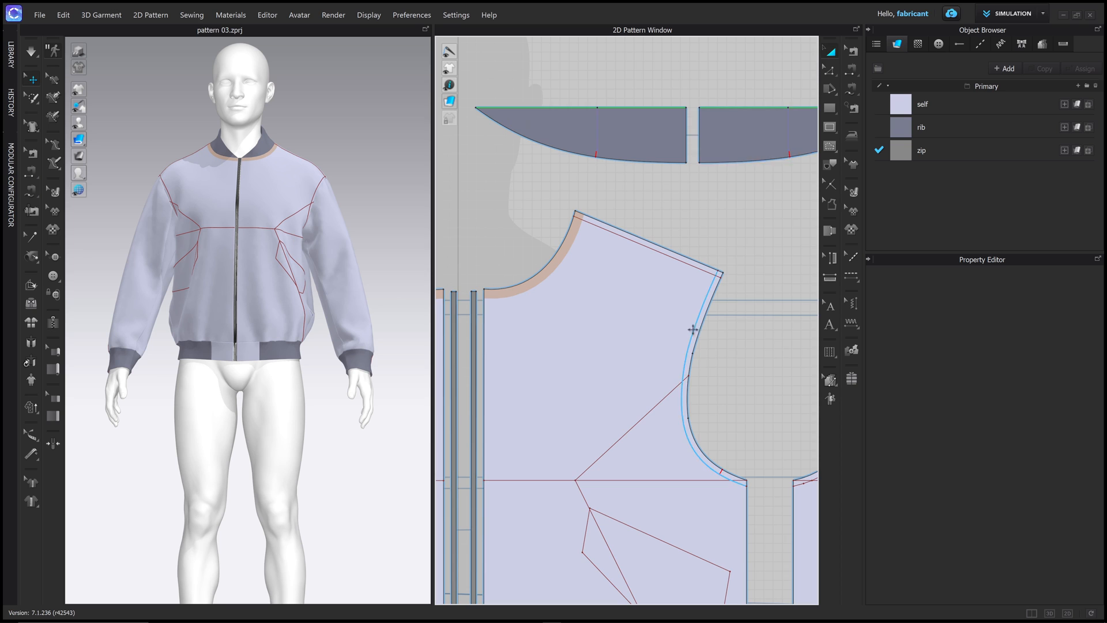
{"action": "scroll", "coordinate": [692, 324], "scroll_direction": "down", "scroll_amount": 5}
{"action": "middle_click_drag", "start_coordinate": [674, 417], "coordinate": [676, 298]}
{"action": "middle_click_drag", "start_coordinate": [744, 203], "coordinate": [750, 192]}
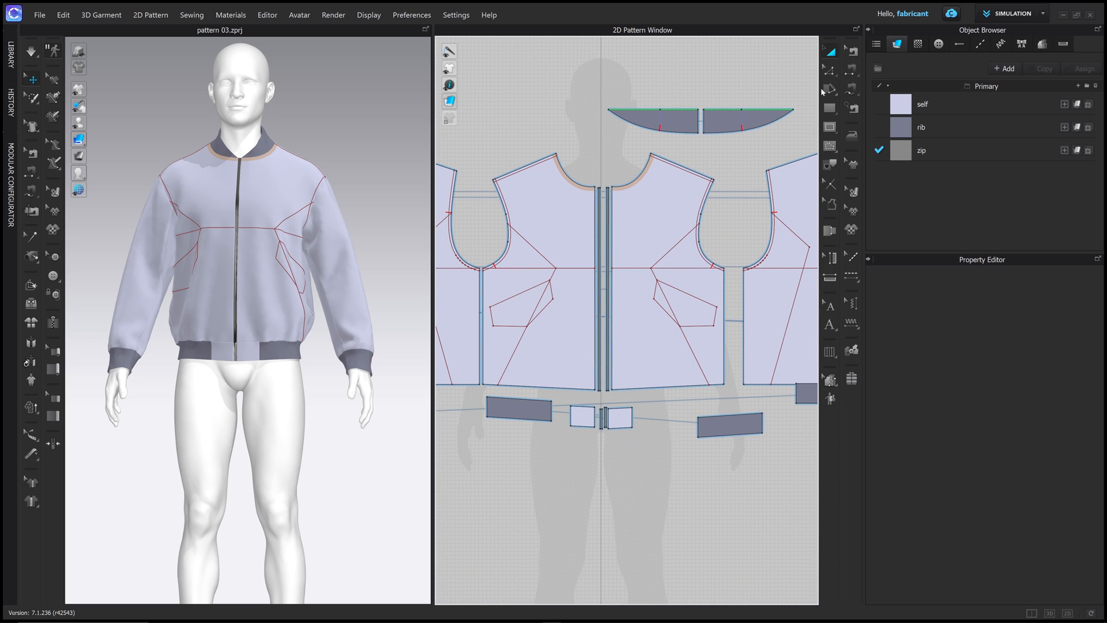
{"action": "middle_click_drag", "start_coordinate": [652, 320], "coordinate": [682, 253]}
{"action": "left_click", "coordinate": [603, 249]}
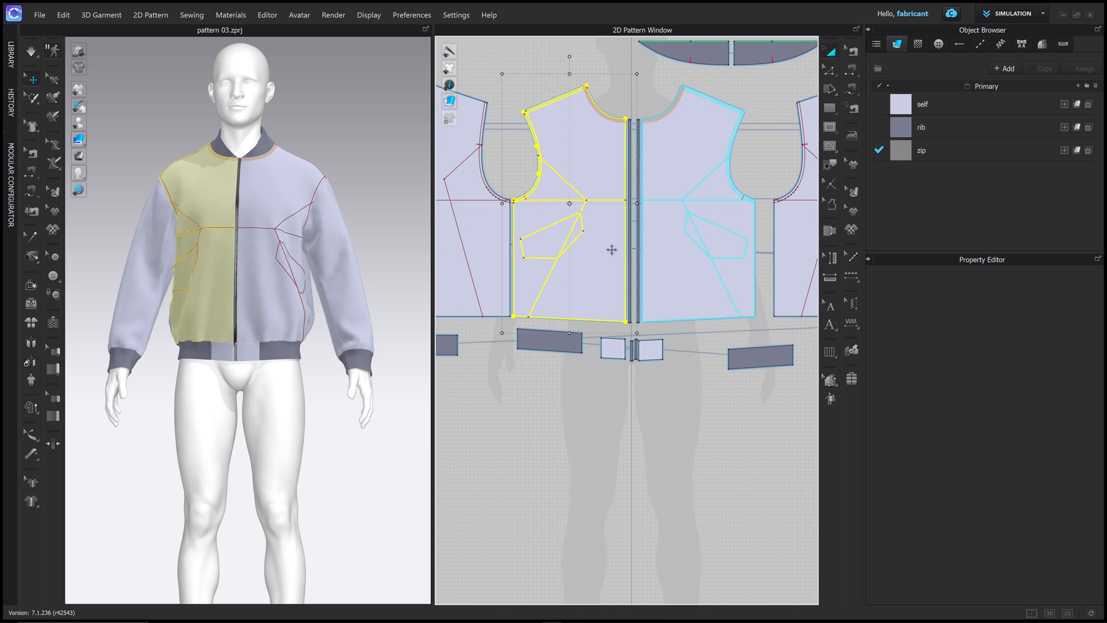
{"action": "left_click", "coordinate": [676, 268], "text": "shift"}
{"action": "scroll", "coordinate": [670, 300], "scroll_direction": "down", "scroll_amount": 3}
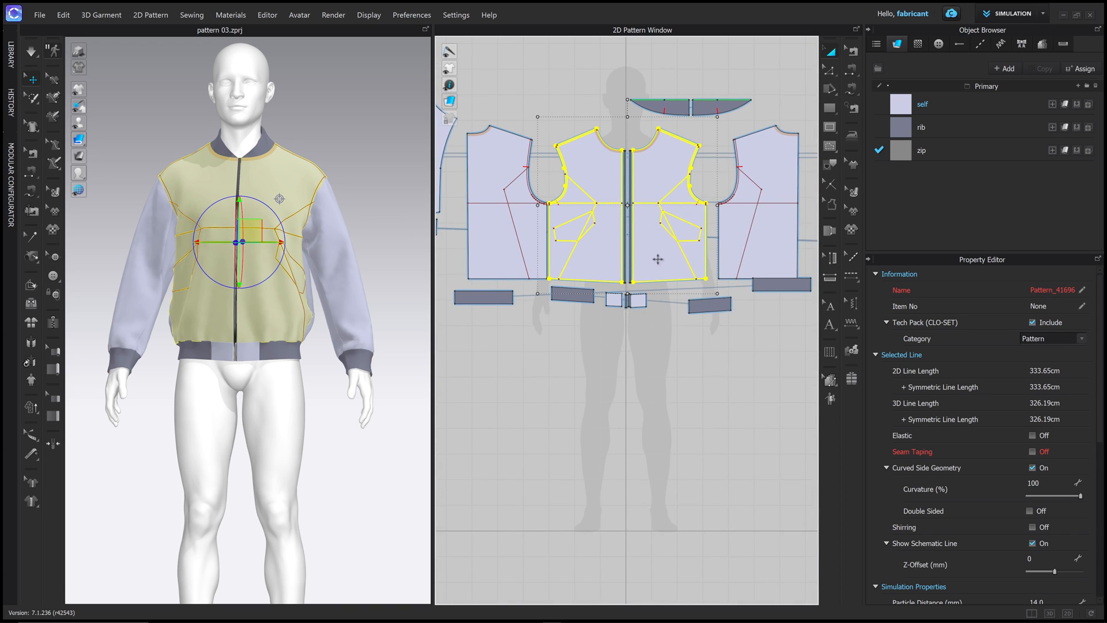
{"action": "right_click", "coordinate": [658, 260]}
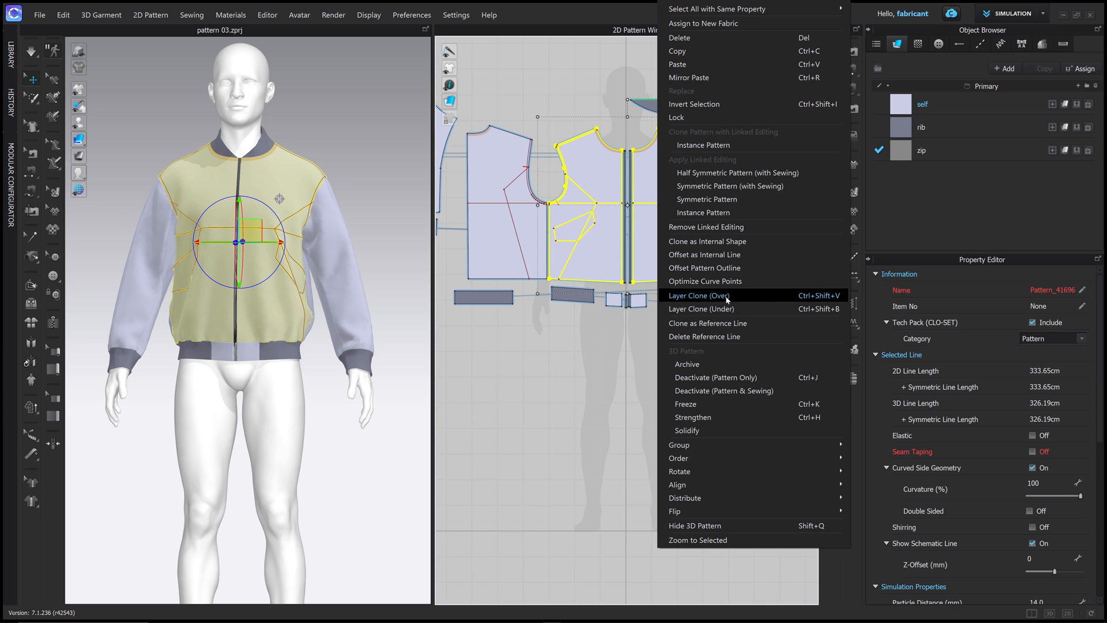
{"action": "left_click", "coordinate": [699, 296]}
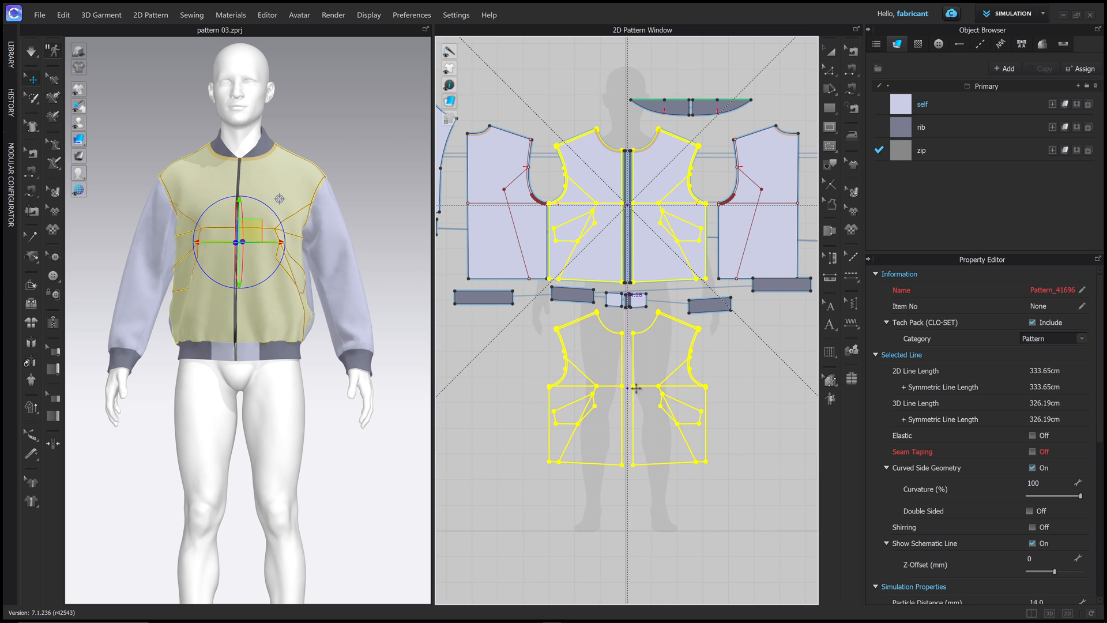
{"action": "left_click", "coordinate": [638, 391]}
Step: Cut the two pocket shapes out of the cloned front panels without sewing them
{"action": "scroll", "coordinate": [612, 397], "scroll_direction": "up", "scroll_amount": 2}
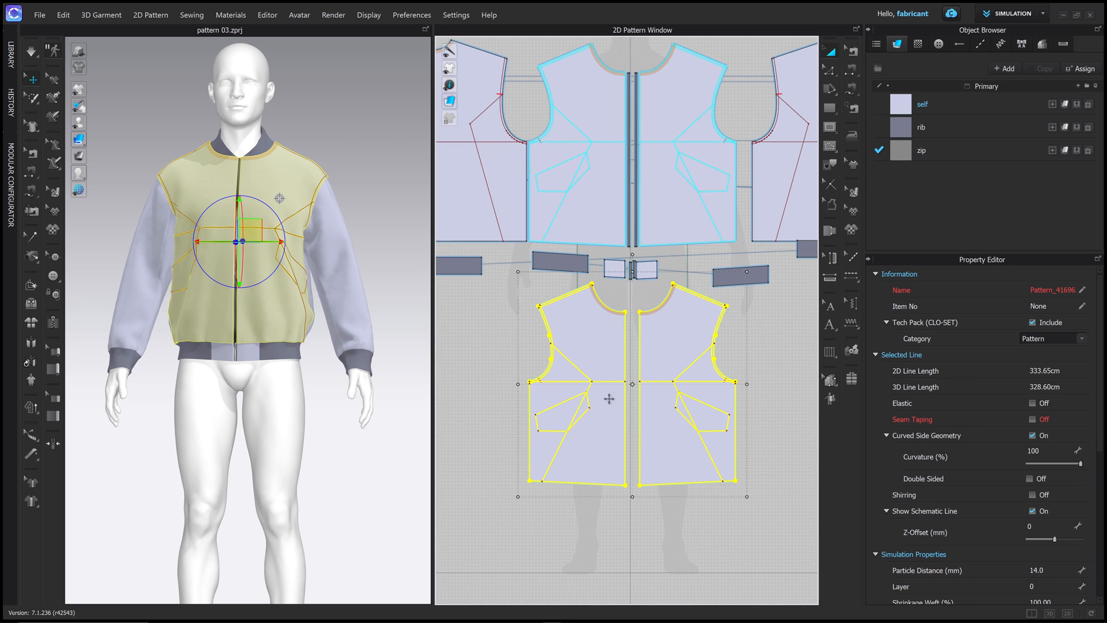
{"action": "left_click", "coordinate": [572, 399]}
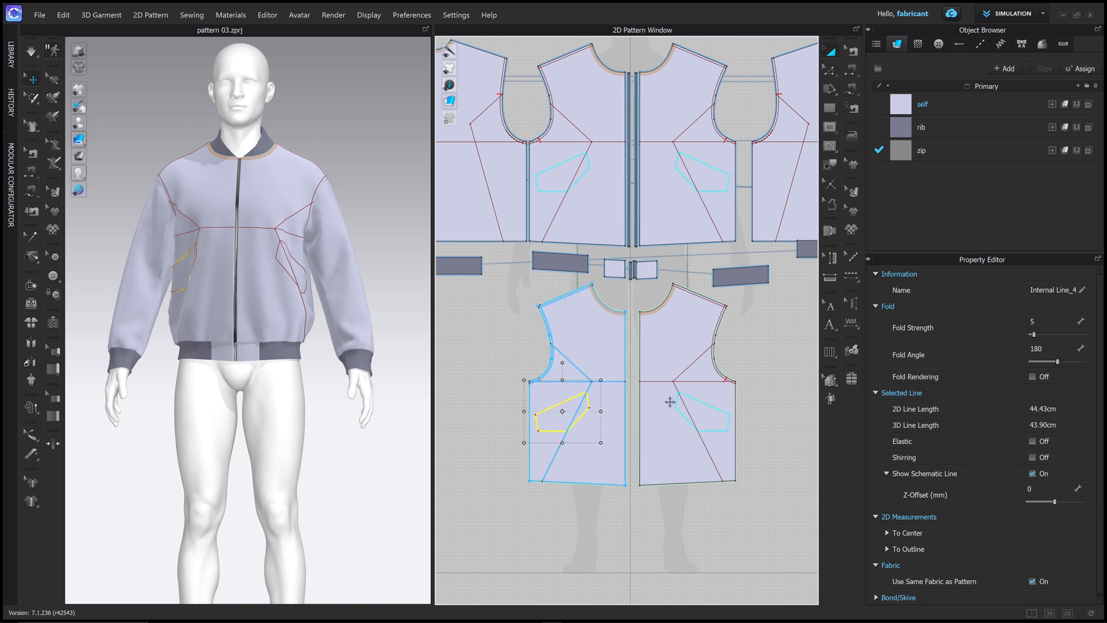
{"action": "left_click", "coordinate": [705, 402], "text": "shift"}
{"action": "right_click", "coordinate": [712, 407]}
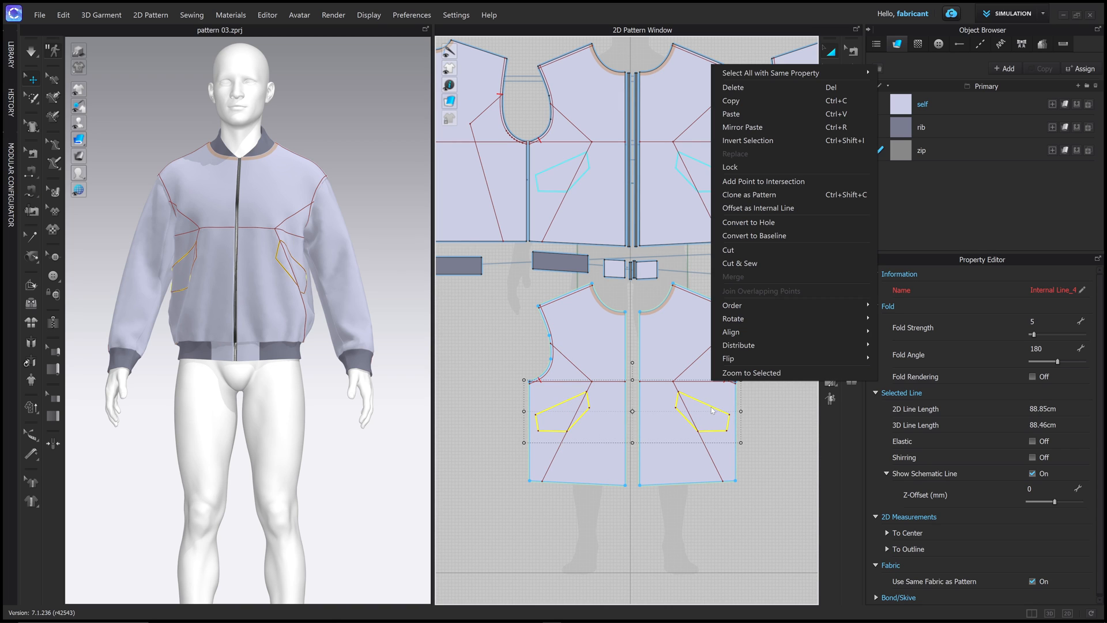
{"action": "left_click", "coordinate": [772, 252]}
{"action": "left_click", "coordinate": [761, 376]}
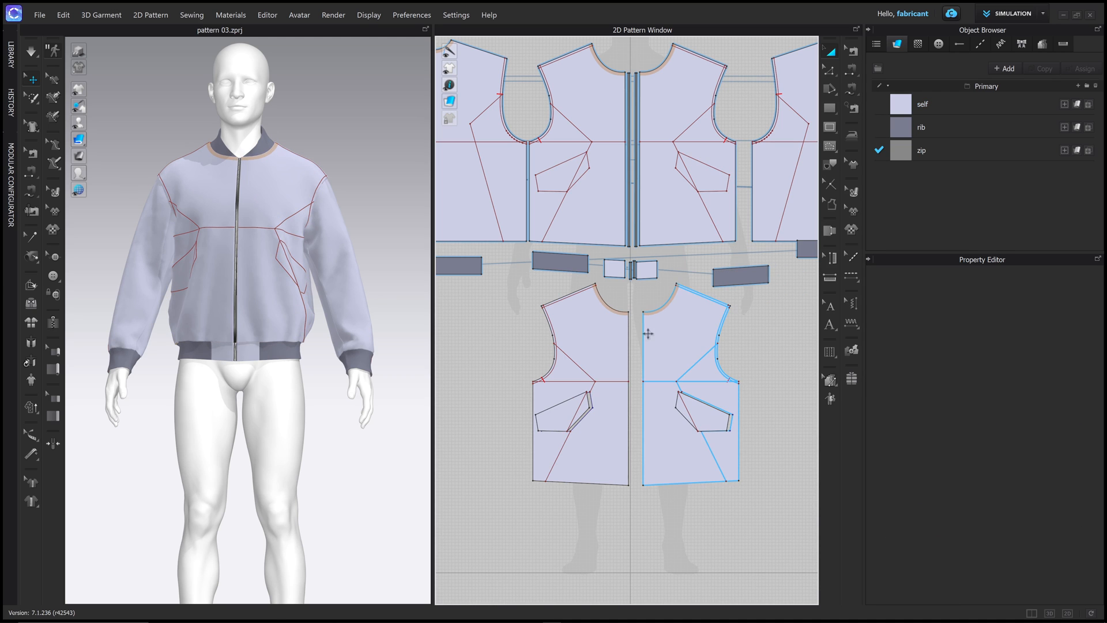
Step: Move the remaining cloned front panels away from the pocket pieces and delete them
{"action": "left_click", "coordinate": [662, 324]}
{"action": "left_click", "coordinate": [598, 331], "text": "shift"}
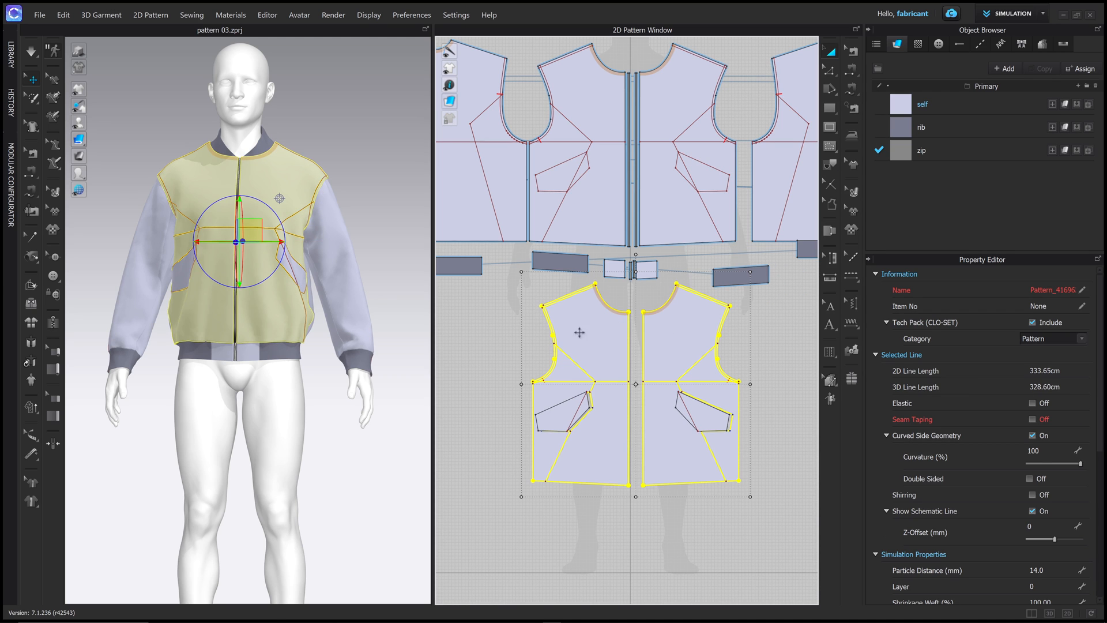
{"action": "left_click_drag", "start_coordinate": [613, 336], "coordinate": [641, 509]}
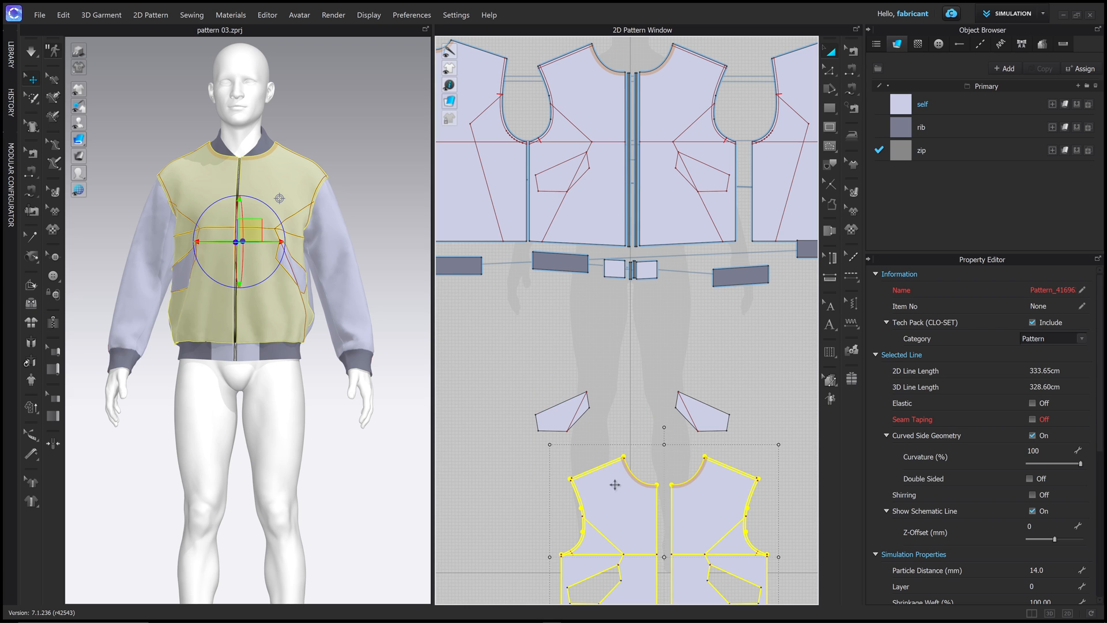
{"action": "key", "text": "Delete"}
Step: Select both pocket pieces on the jacket and move them up closer to the hem pieces in the 2D pattern layout
{"action": "mouse_move", "coordinate": [393, 342]}
{"action": "right_mouse_down"}
{"action": "mouse_move", "coordinate": [351, 344]}
{"action": "mouse_move", "coordinate": [401, 357]}
{"action": "right_mouse_up"}
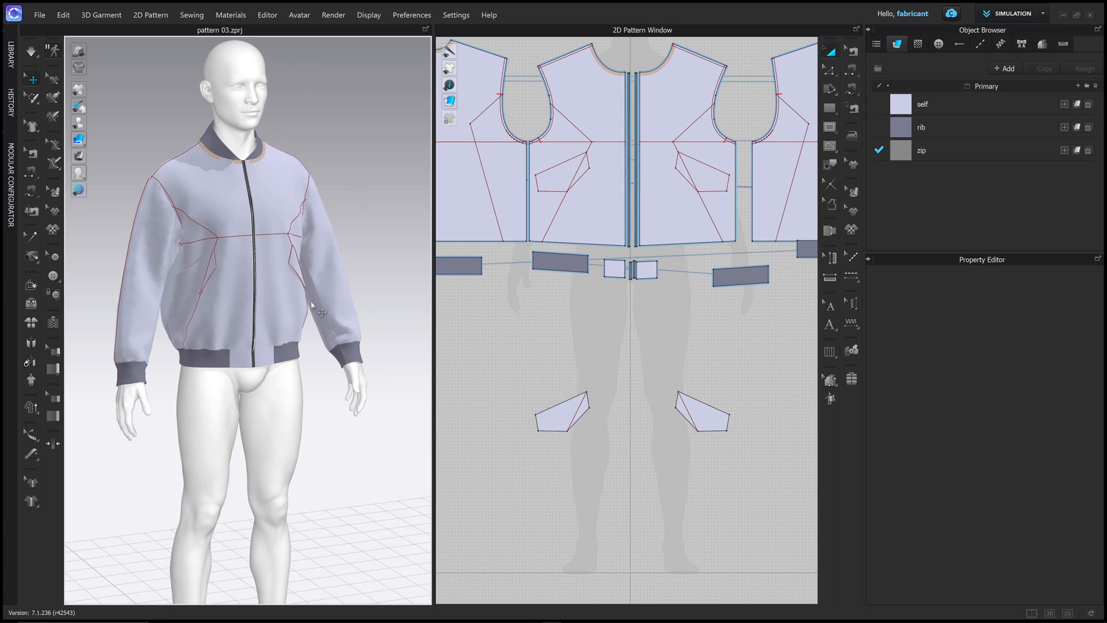
{"action": "left_click", "coordinate": [200, 277]}
{"action": "right_click_drag", "start_coordinate": [317, 295], "coordinate": [339, 314]}
{"action": "left_click", "coordinate": [278, 276], "text": "shift"}
{"action": "right_click_drag", "start_coordinate": [263, 311], "coordinate": [311, 284]}
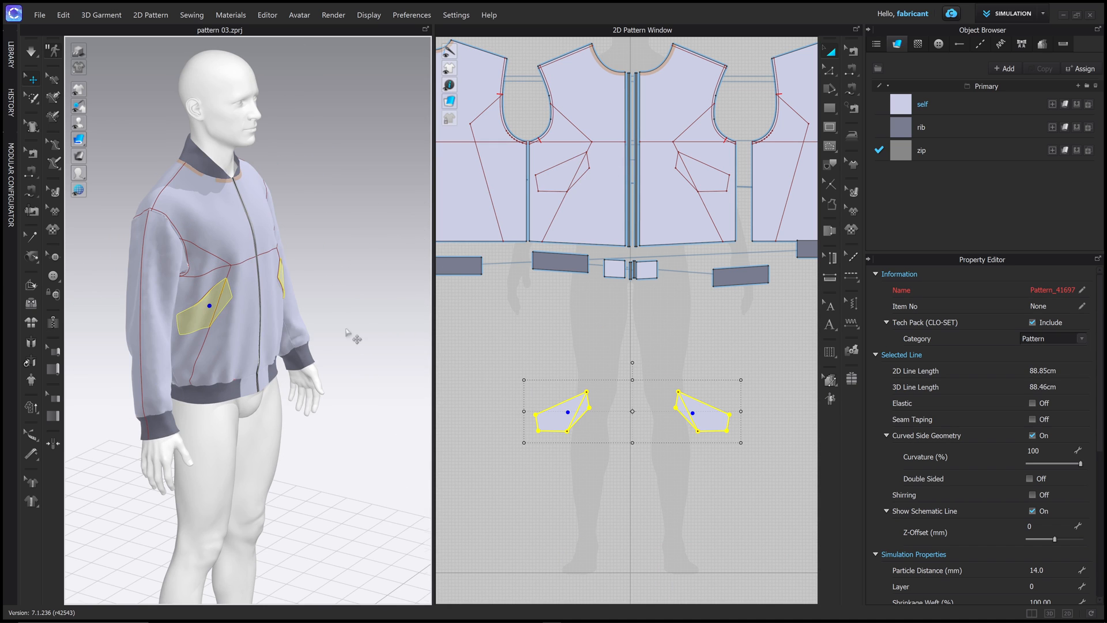
{"action": "right_click_drag", "start_coordinate": [346, 332], "coordinate": [416, 323]}
{"action": "left_click_drag", "start_coordinate": [566, 409], "coordinate": [570, 341]}
{"action": "left_click", "coordinate": [677, 376]}
Step: Link the two pocket pieces for symmetric editing with sewing
{"action": "scroll", "coordinate": [692, 340], "scroll_direction": "up", "scroll_amount": 5}
{"action": "scroll", "coordinate": [697, 344], "scroll_direction": "down", "scroll_amount": 3}
{"action": "left_click", "coordinate": [701, 344]}
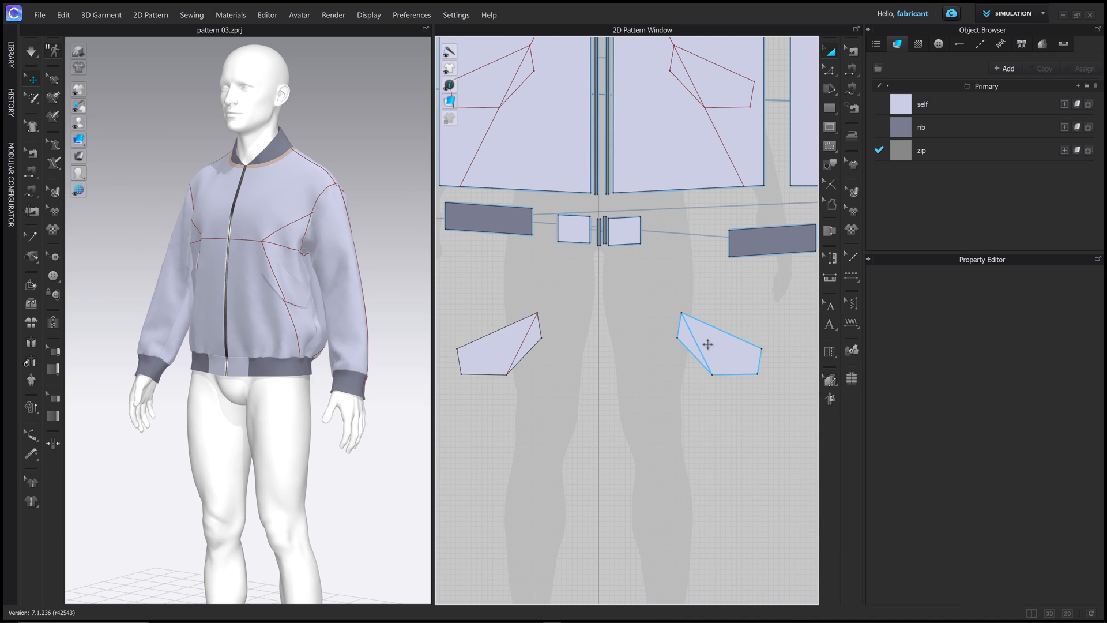
{"action": "left_click", "coordinate": [491, 350], "text": "shift"}
{"action": "right_click", "coordinate": [500, 353]}
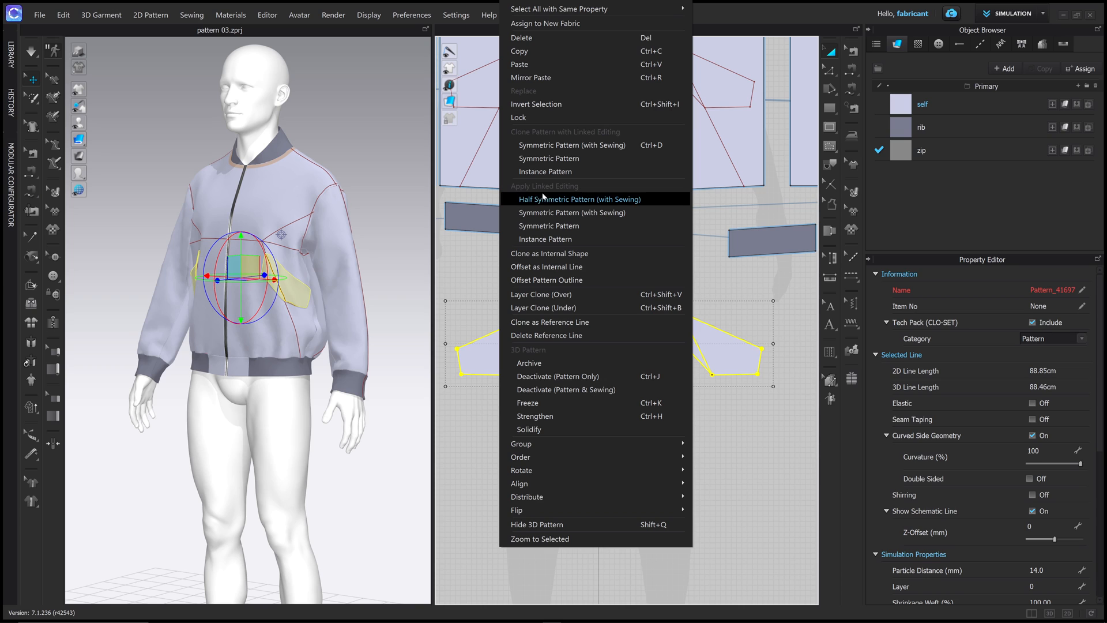
{"action": "left_click", "coordinate": [572, 213]}
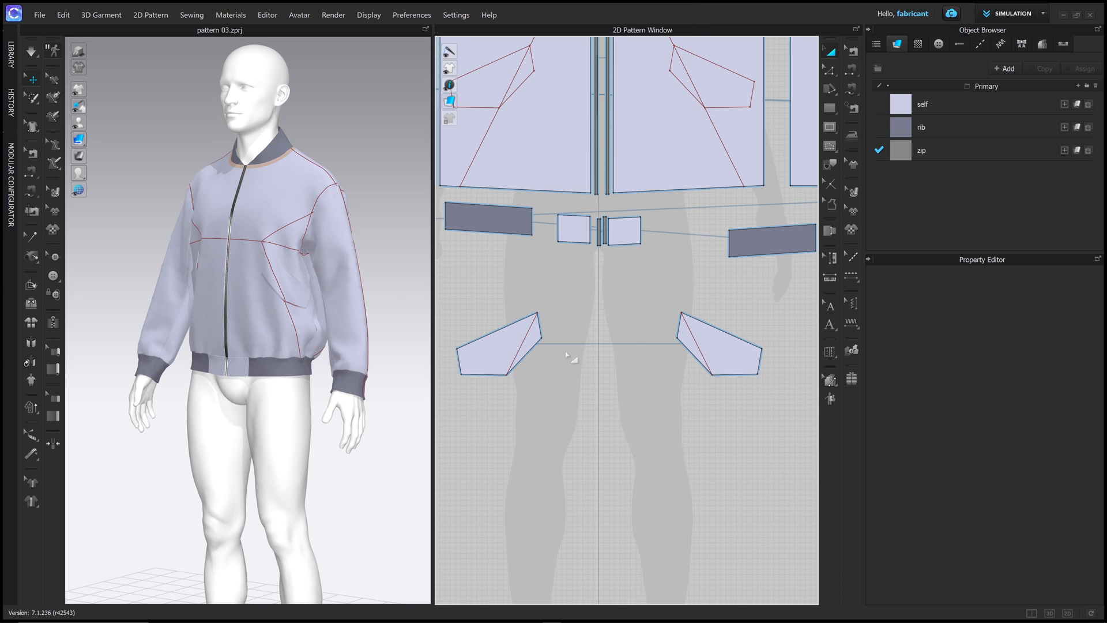
Step: Delete the leftover diagonal internal line from the two linked pocket pieces
{"action": "left_click", "coordinate": [830, 70]}
{"action": "left_click", "coordinate": [529, 337]}
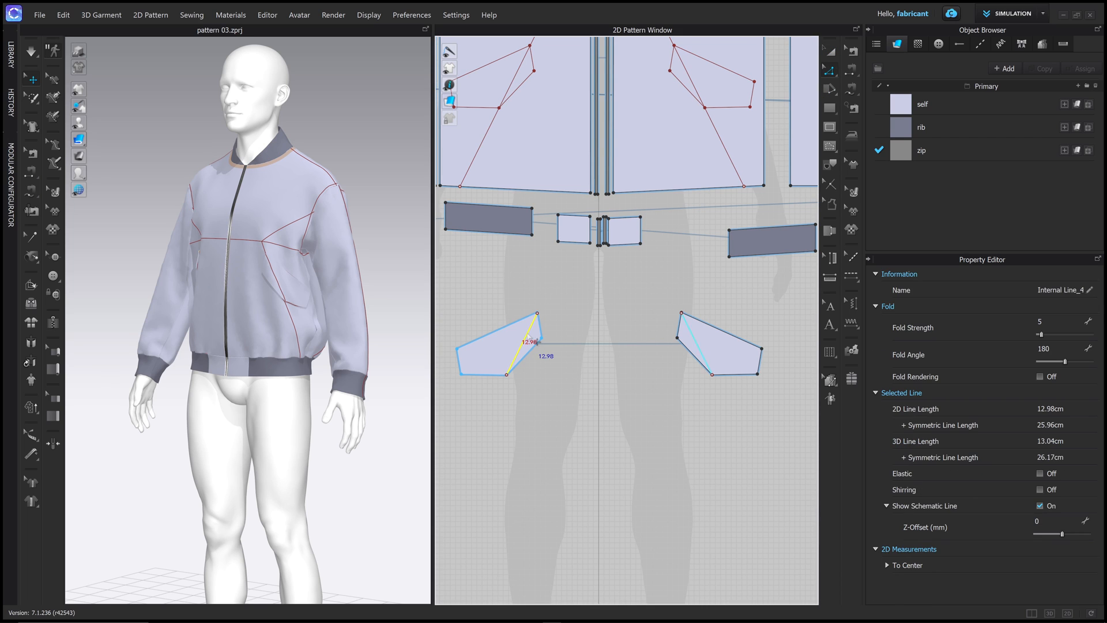
{"action": "key", "text": "Delete"}
{"action": "middle_click_drag", "start_coordinate": [627, 345], "coordinate": [645, 365]}
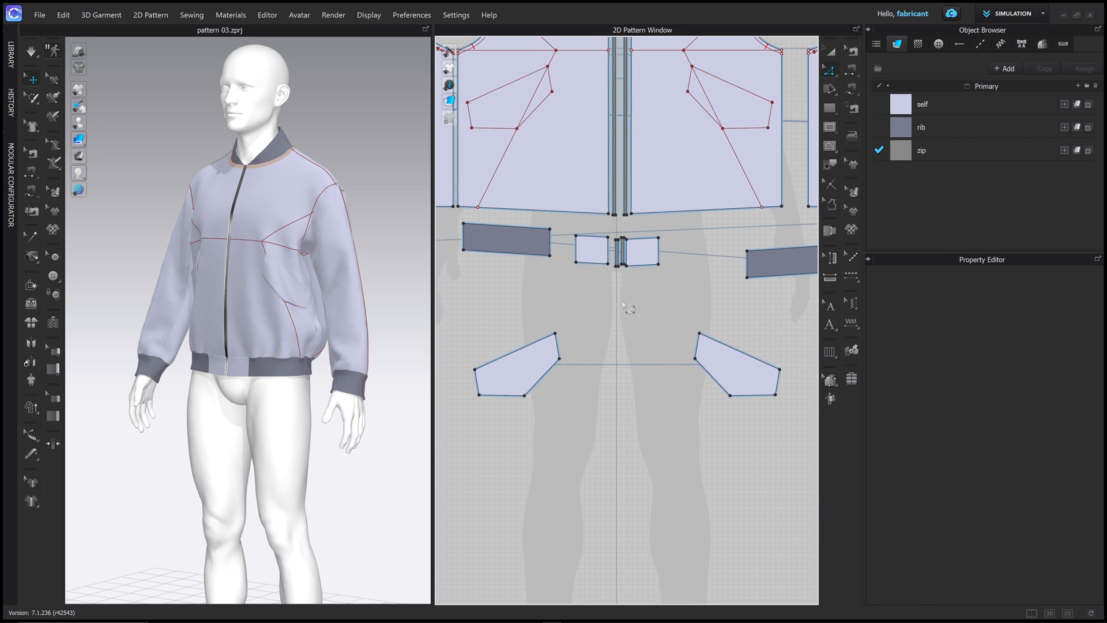
Step: Try offsetting the upper pocket edges on the front panel and pocket piece by 0.60 cm as internal lines without extension
{"action": "left_click", "coordinate": [509, 88]}
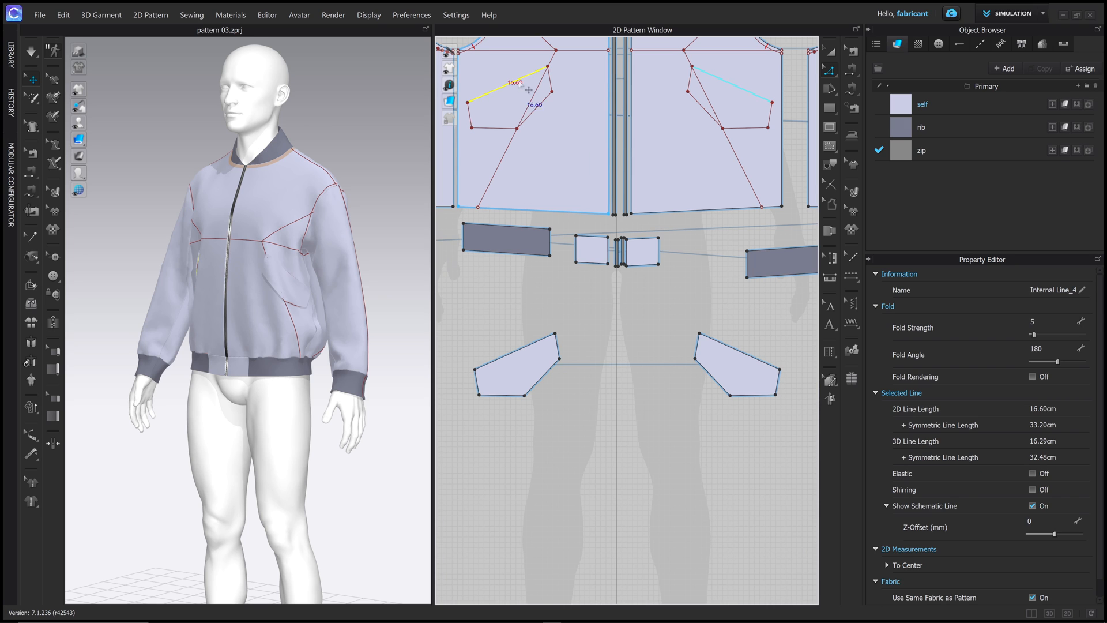
{"action": "left_click", "coordinate": [510, 355], "text": "shift"}
{"action": "right_click", "coordinate": [509, 355]}
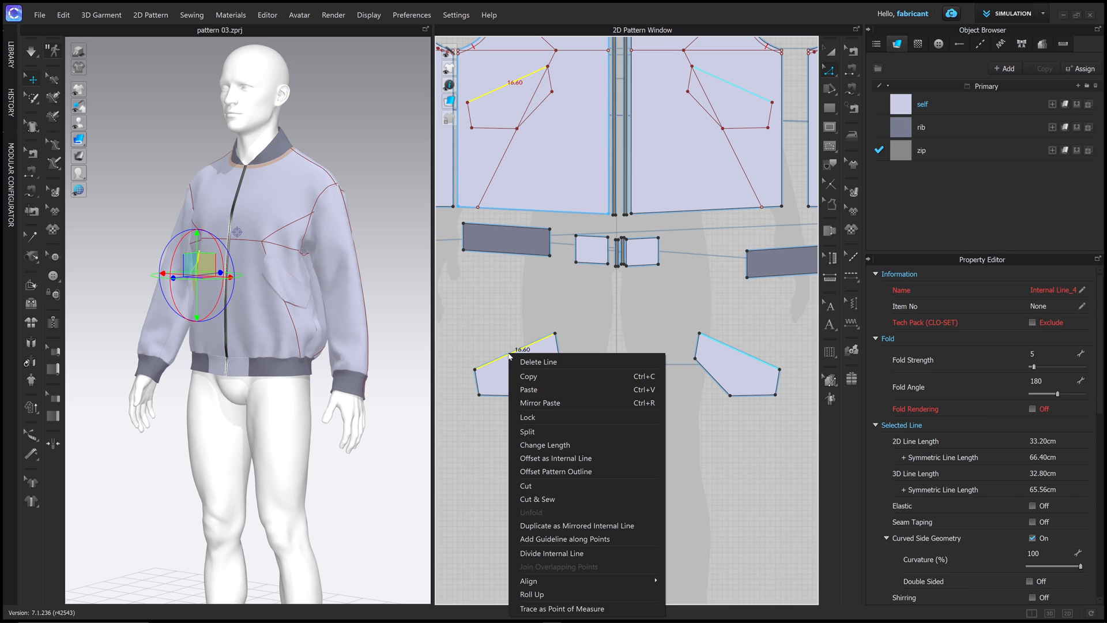
{"action": "left_click", "coordinate": [569, 459]}
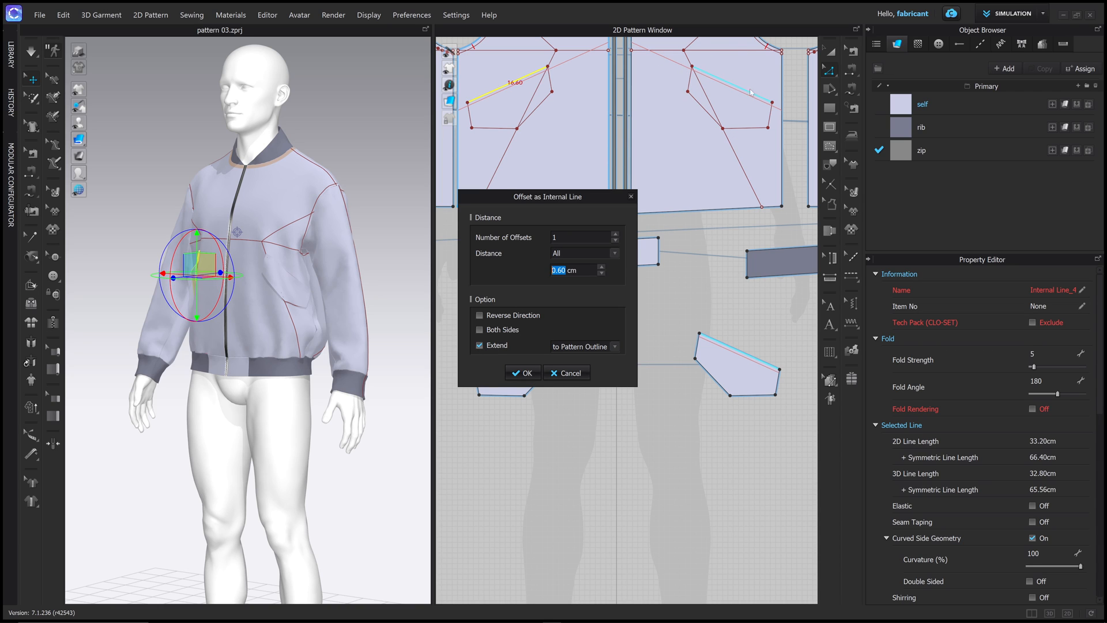
{"action": "left_click", "coordinate": [479, 345]}
{"action": "left_click", "coordinate": [524, 373]}
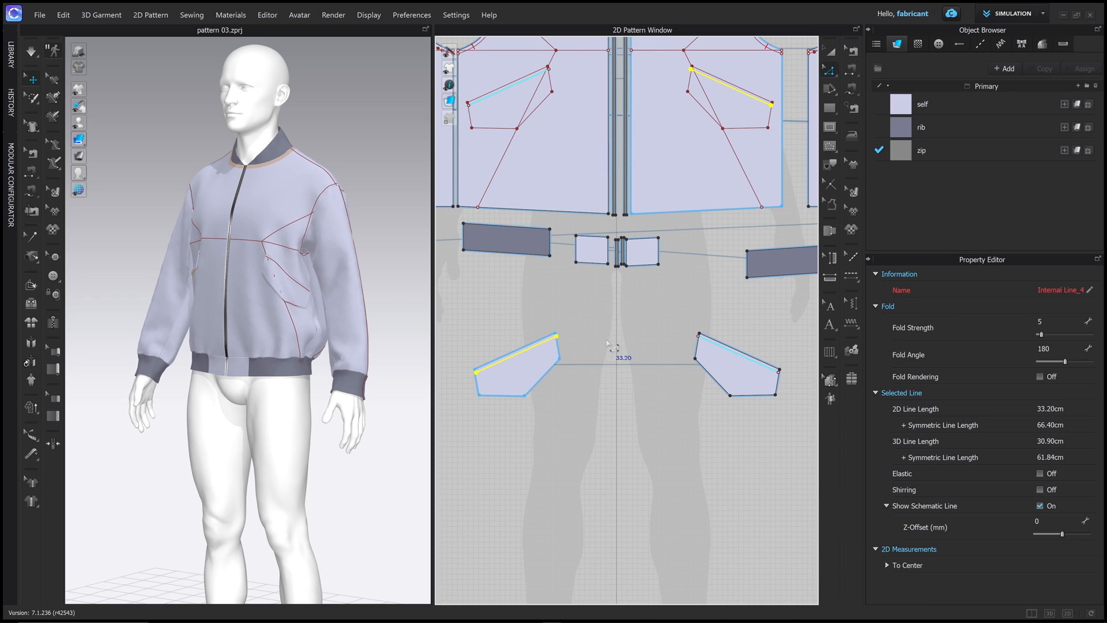
{"action": "left_click", "coordinate": [650, 308]}
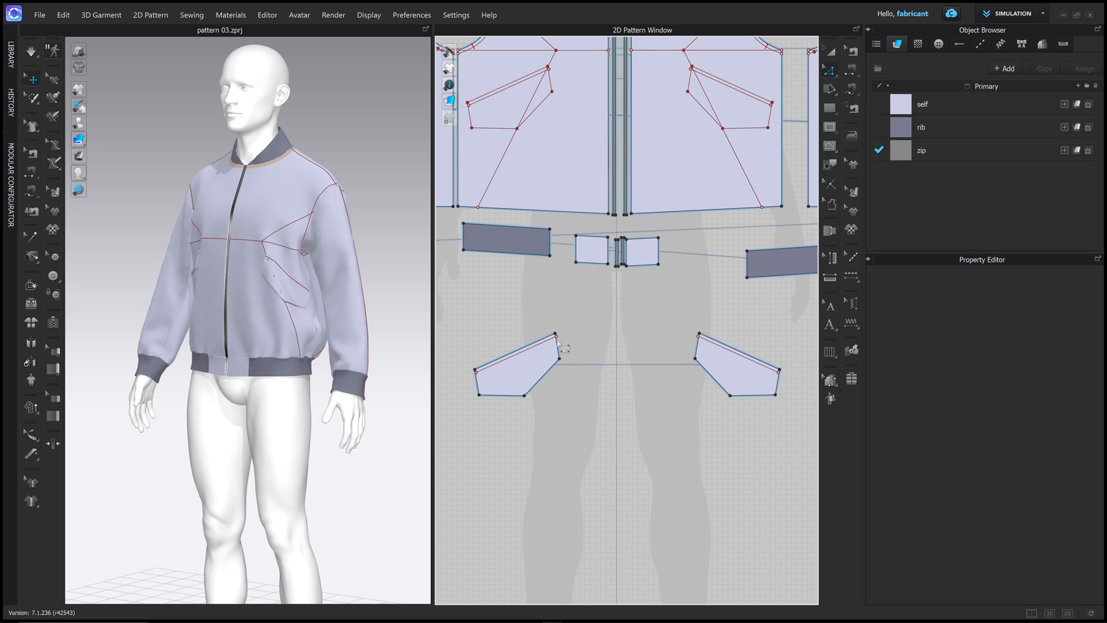
{"action": "scroll", "coordinate": [529, 367], "scroll_direction": "up", "scroll_amount": 6}
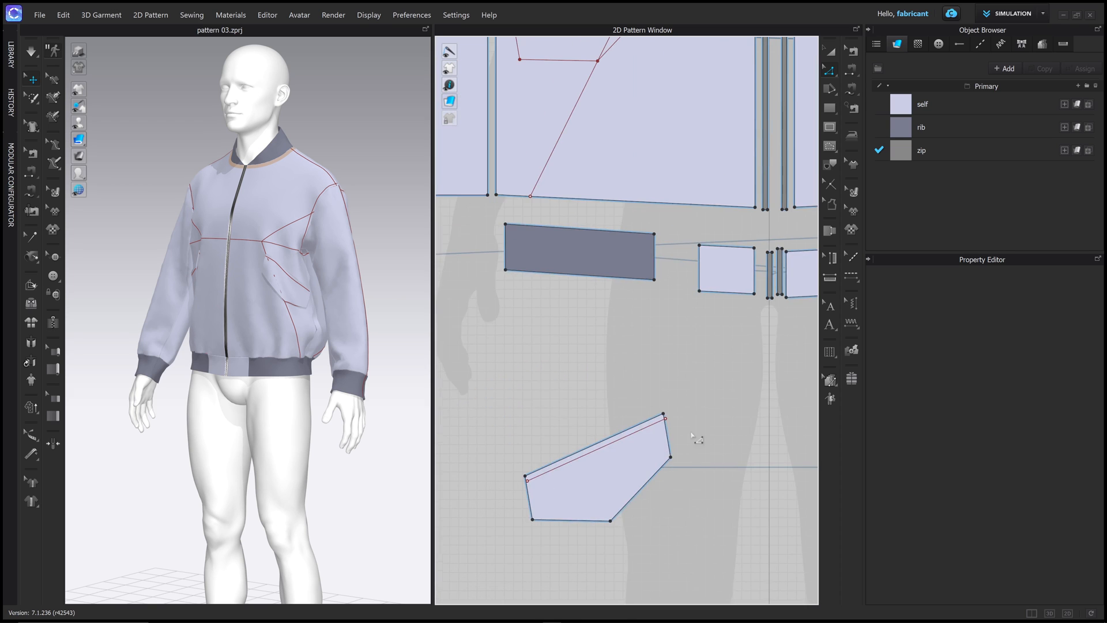
{"action": "scroll", "coordinate": [562, 202], "scroll_direction": "down", "scroll_amount": 2}
{"action": "scroll", "coordinate": [565, 202], "scroll_direction": "up", "scroll_amount": 2}
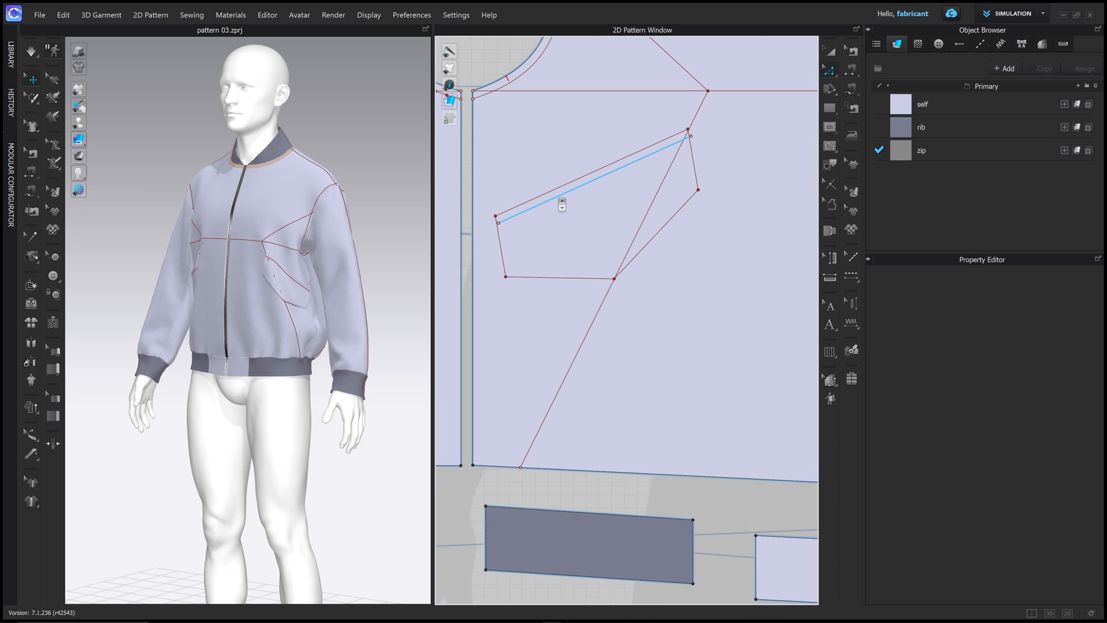
{"action": "scroll", "coordinate": [566, 202], "scroll_direction": "down", "scroll_amount": 3}
{"action": "left_click", "coordinate": [602, 199]}
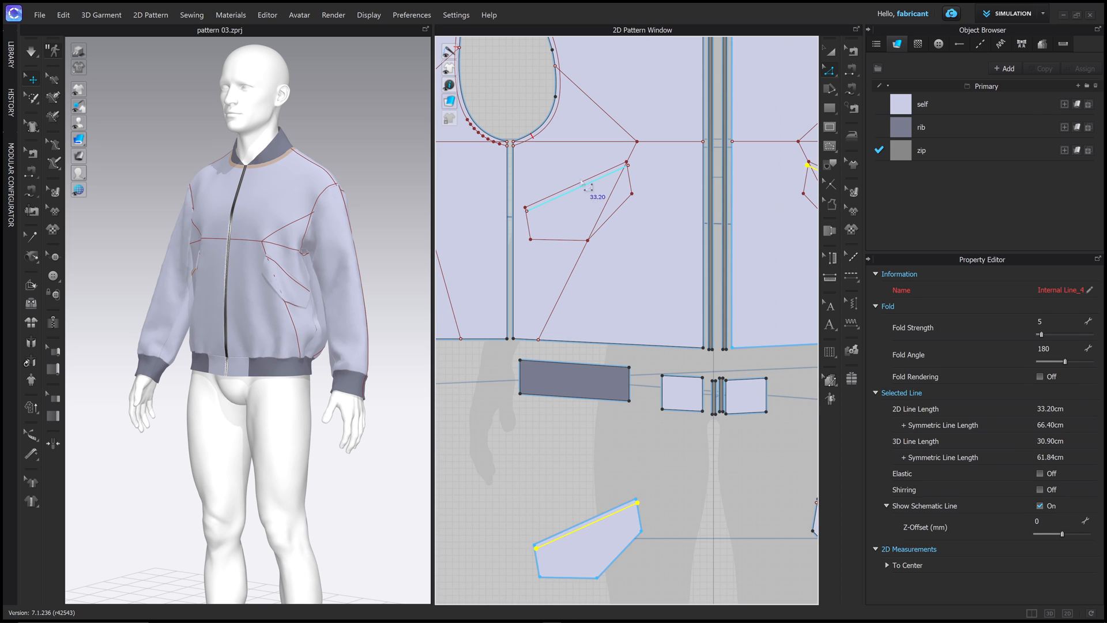
Step: Redo the 0.60 cm internal line offset from the upper edges of the front panel's pocket shape and the pocket piece
{"action": "right_click", "coordinate": [613, 508]}
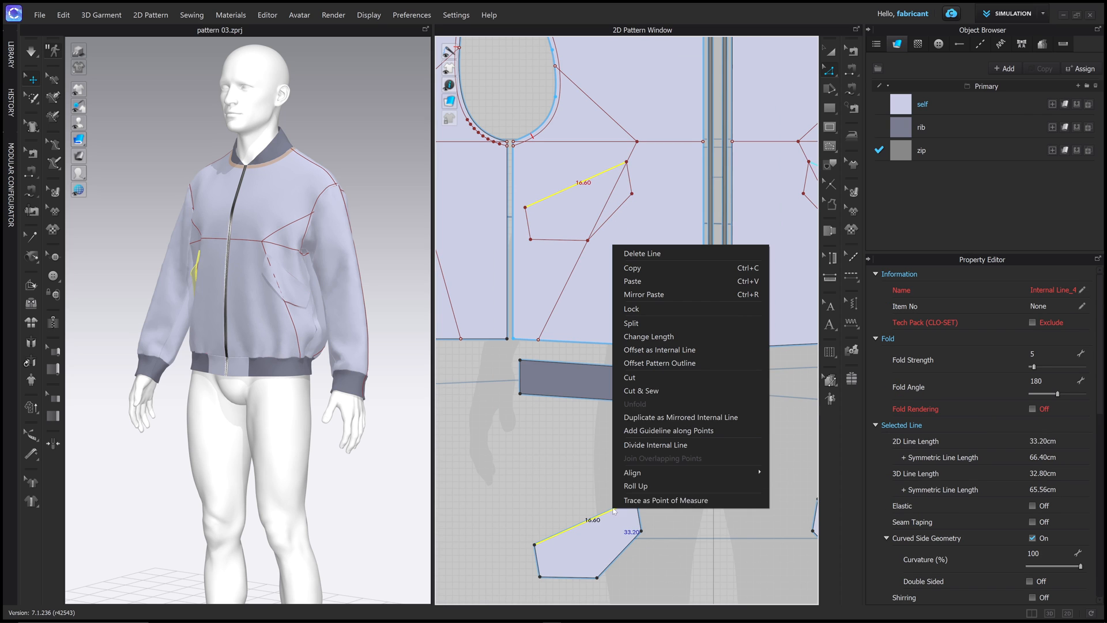
{"action": "left_click", "coordinate": [668, 353]}
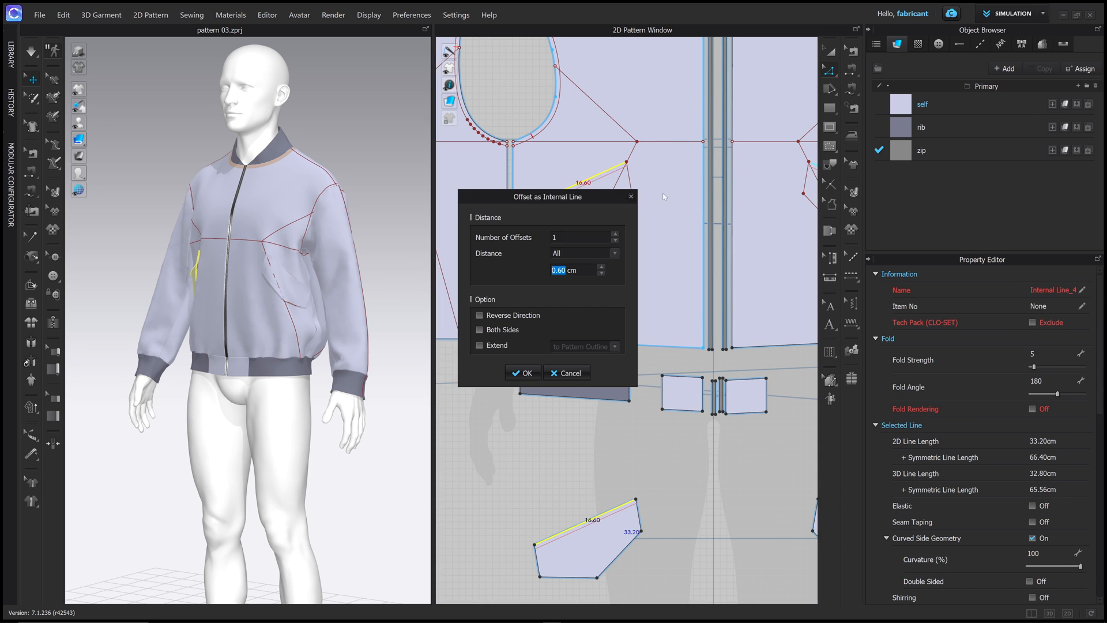
{"action": "left_click", "coordinate": [479, 346]}
{"action": "left_click", "coordinate": [615, 347]}
{"action": "left_click", "coordinate": [523, 373]}
Step: Inspect the offset lines and their ends on the front panel's pocket shape and on the pocket piece
{"action": "scroll", "coordinate": [637, 174], "scroll_direction": "down", "scroll_amount": 2}
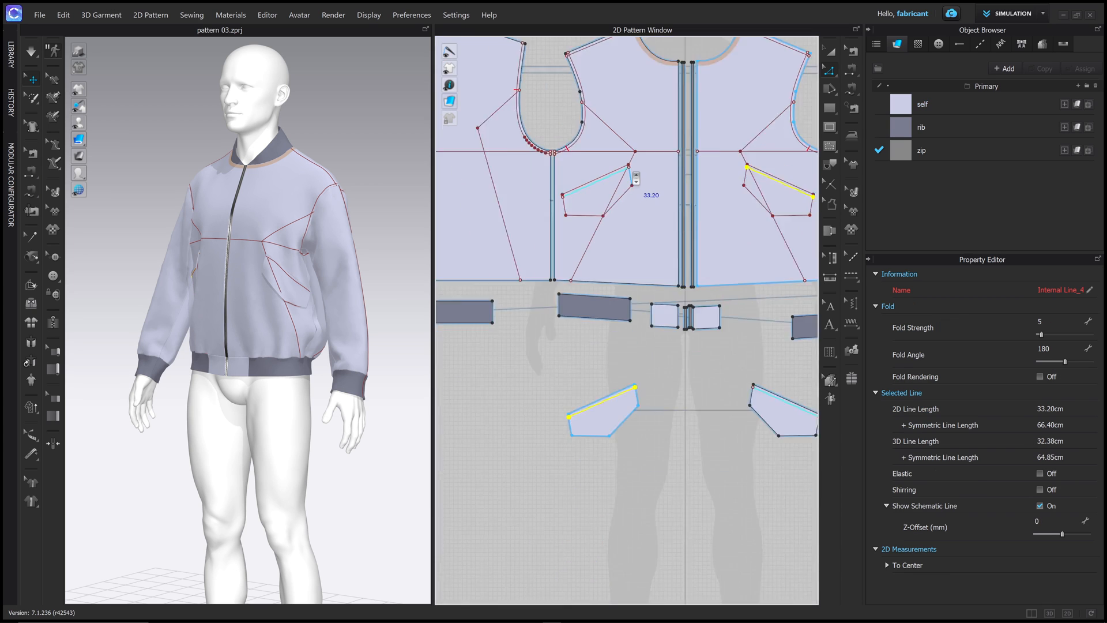
{"action": "scroll", "coordinate": [638, 173], "scroll_direction": "up", "scroll_amount": 10}
{"action": "middle_click_drag", "start_coordinate": [604, 150], "coordinate": [792, 93]}
{"action": "scroll", "coordinate": [529, 263], "scroll_direction": "down", "scroll_amount": 3}
{"action": "middle_click_drag", "start_coordinate": [467, 304], "coordinate": [632, 258]}
{"action": "scroll", "coordinate": [529, 294], "scroll_direction": "up", "scroll_amount": 8}
{"action": "scroll", "coordinate": [543, 316], "scroll_direction": "down", "scroll_amount": 3}
{"action": "scroll", "coordinate": [545, 323], "scroll_direction": "down", "scroll_amount": 9}
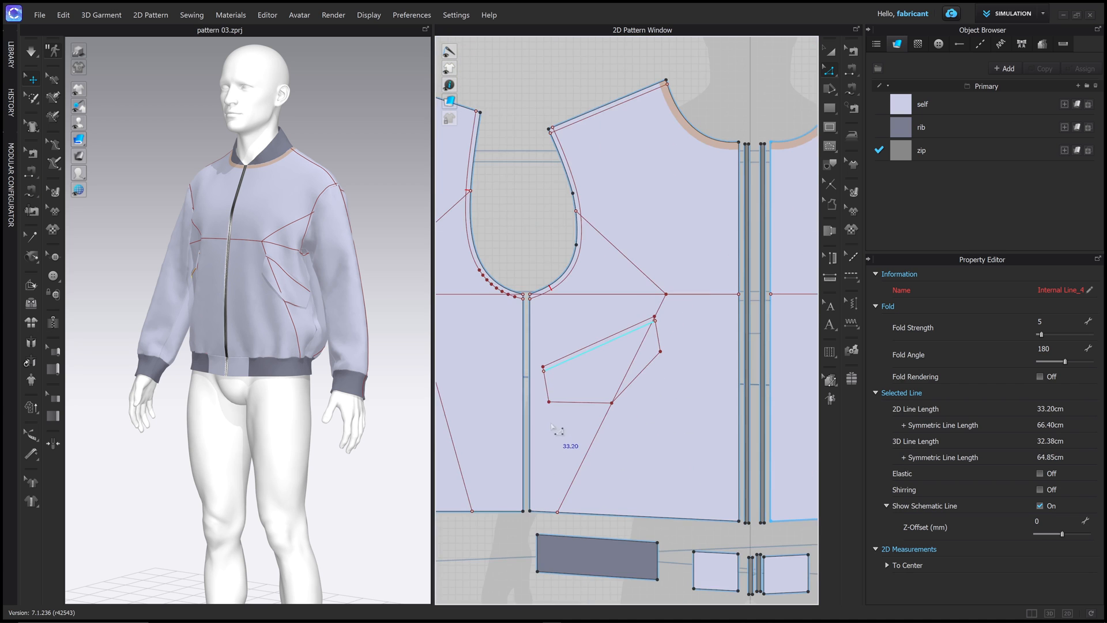
{"action": "middle_click_drag", "start_coordinate": [568, 557], "coordinate": [612, 342]}
{"action": "middle_click_drag", "start_coordinate": [597, 487], "coordinate": [581, 388]}
{"action": "scroll", "coordinate": [583, 387], "scroll_direction": "up", "scroll_amount": 9}
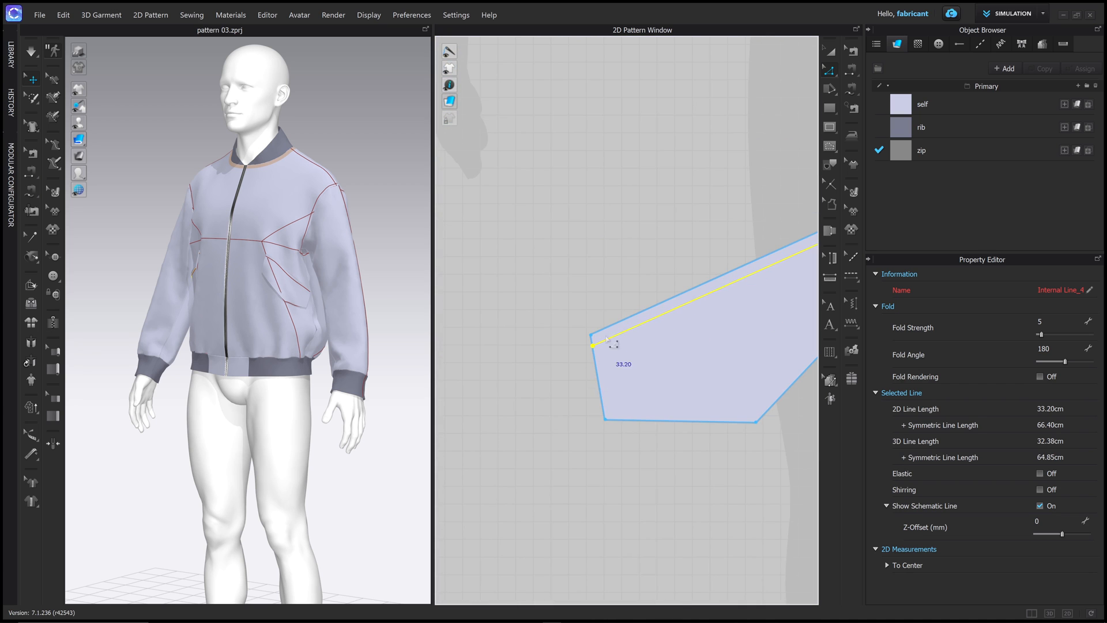
{"action": "scroll", "coordinate": [578, 394], "scroll_direction": "down", "scroll_amount": 5}
{"action": "scroll", "coordinate": [596, 335], "scroll_direction": "down", "scroll_amount": 2}
{"action": "middle_click_drag", "start_coordinate": [598, 315], "coordinate": [535, 438]}
{"action": "left_click", "coordinate": [589, 395]}
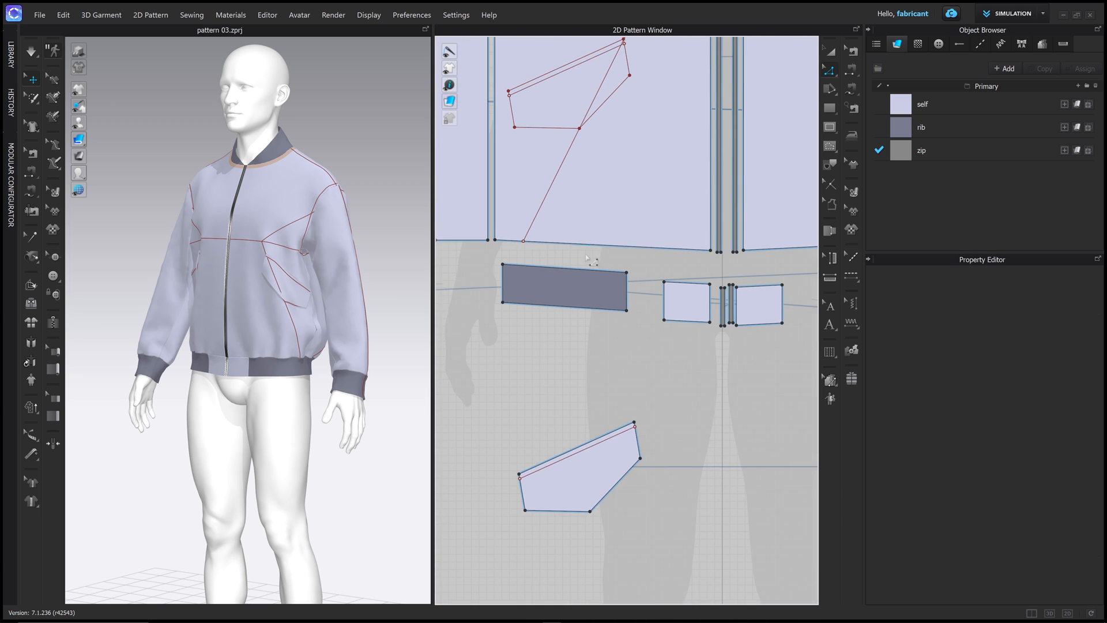
{"action": "scroll", "coordinate": [600, 346], "scroll_direction": "down", "scroll_amount": 1}
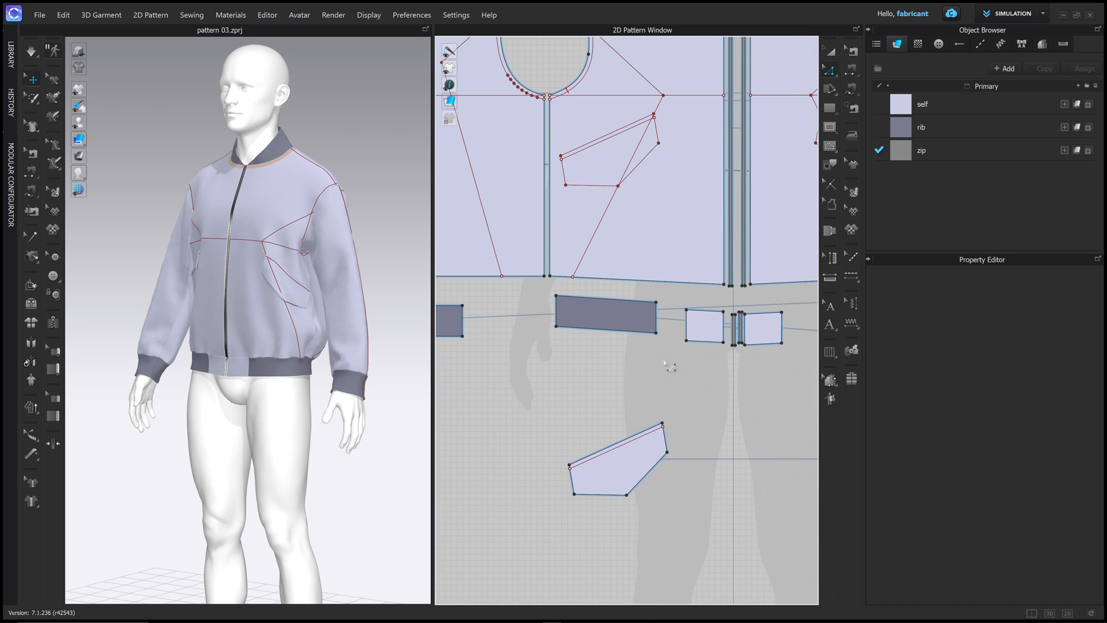
Step: Sew the pocket piece's upper edge and offset line to the matching edge and offset line on the front panel
{"action": "left_click", "coordinate": [854, 73]}
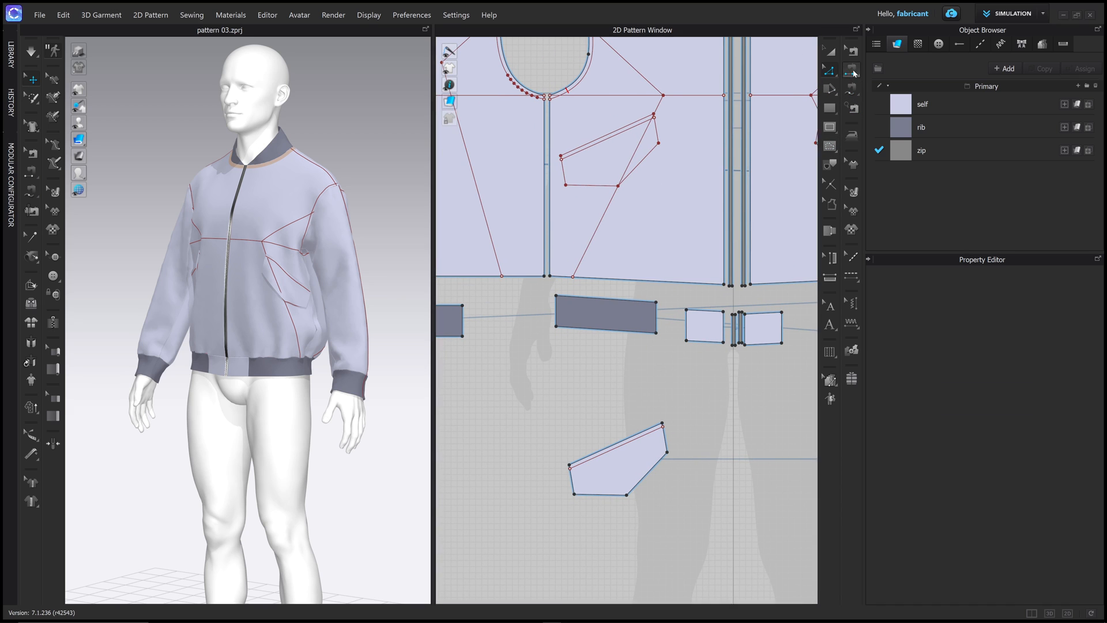
{"action": "left_click", "coordinate": [652, 429]}
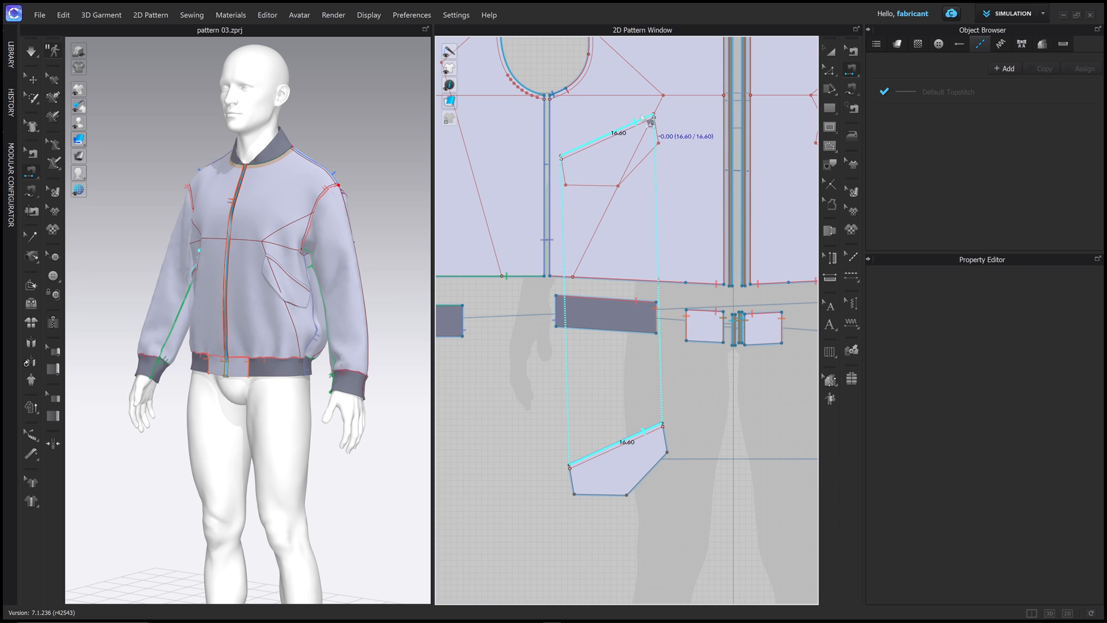
{"action": "left_click", "coordinate": [645, 128]}
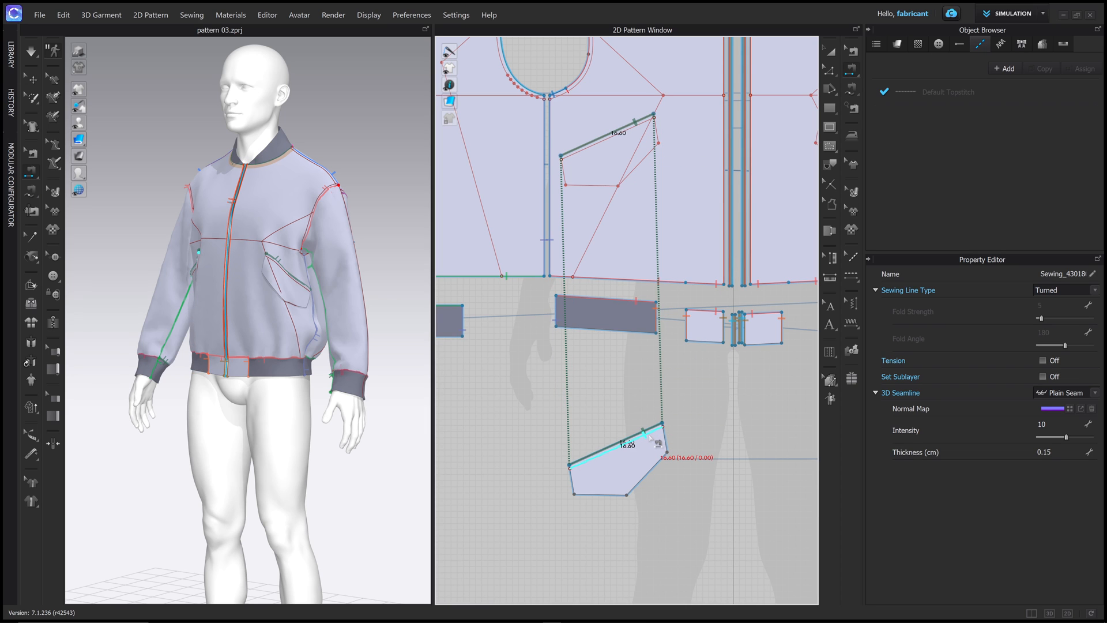
{"action": "left_click", "coordinate": [651, 438]}
{"action": "left_click", "coordinate": [631, 133]}
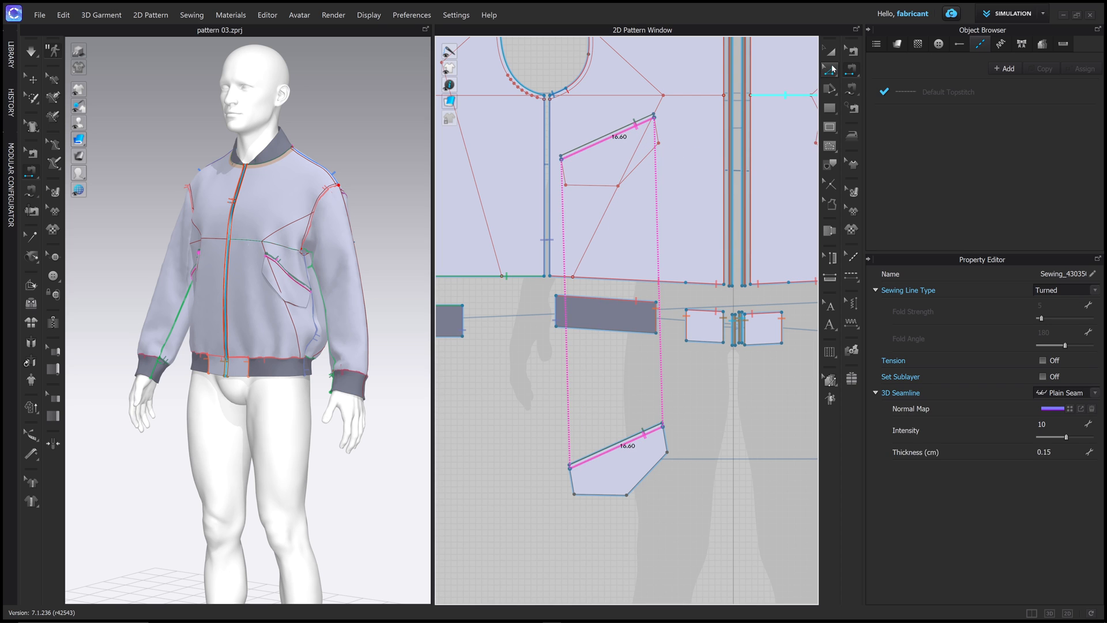
{"action": "left_click", "coordinate": [831, 54]}
Step: Examine the sewn pockets on the 3D jacket from the front and the side
{"action": "key", "text": "2"}
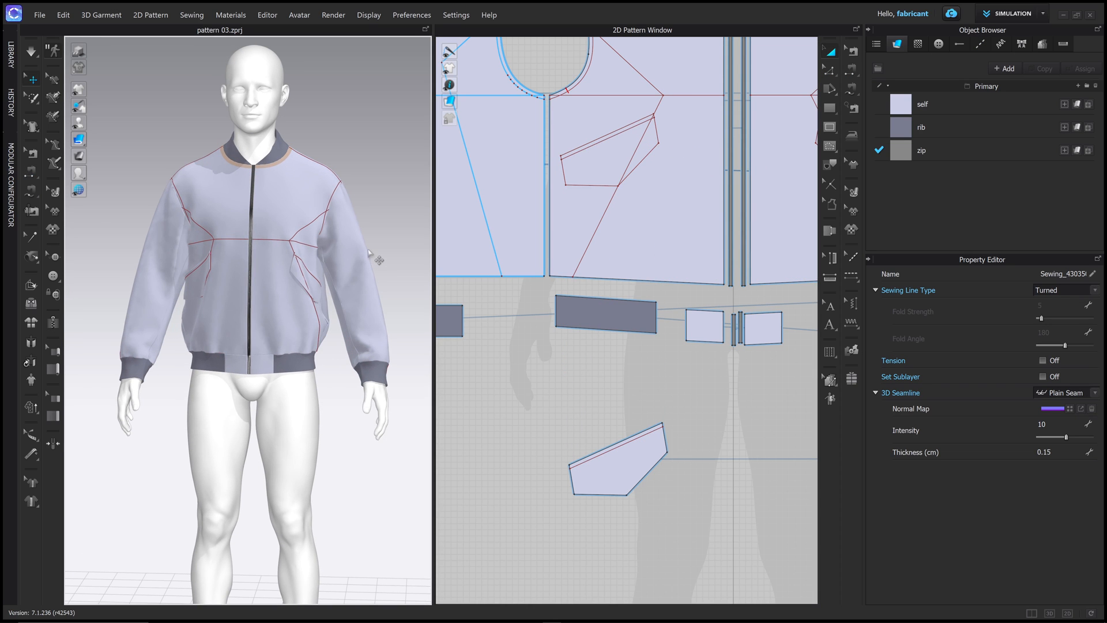
{"action": "right_click_drag", "start_coordinate": [307, 323], "coordinate": [264, 300]}
{"action": "left_click", "coordinate": [283, 297]}
{"action": "left_click", "coordinate": [204, 304]}
{"action": "middle_click_drag", "start_coordinate": [549, 421], "coordinate": [539, 324]}
{"action": "left_click", "coordinate": [747, 294]}
Step: Offset the pocket piece's two side edges, diagonal edge and bottom edge by 0.60 cm as an extended internal line
{"action": "left_click", "coordinate": [832, 71]}
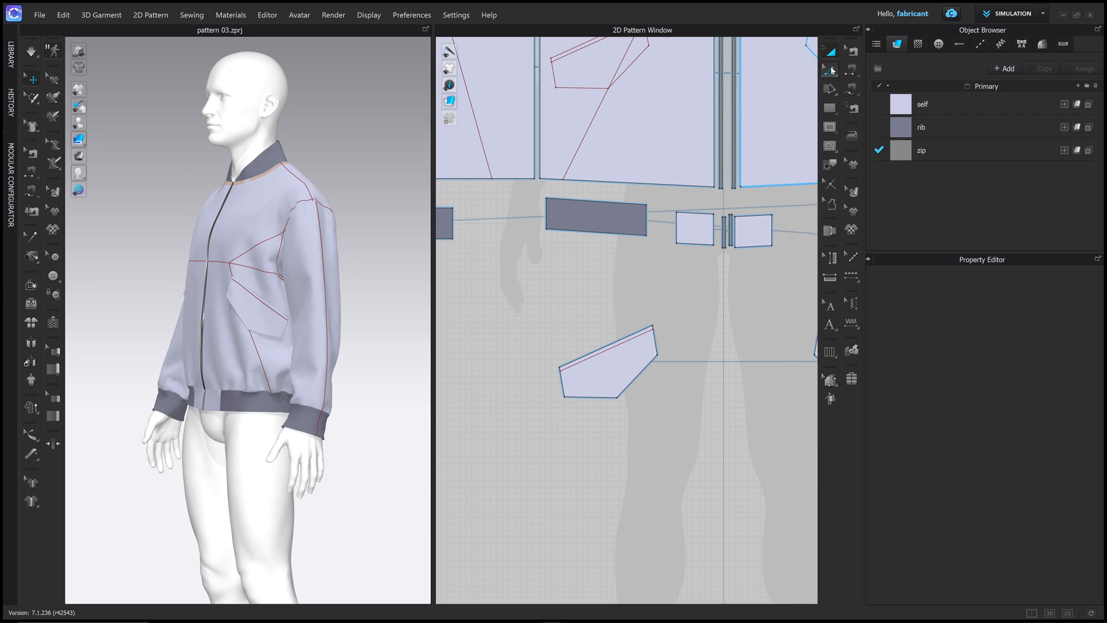
{"action": "right_click_drag", "start_coordinate": [306, 263], "coordinate": [358, 259]}
{"action": "middle_click_drag", "start_coordinate": [411, 315], "coordinate": [404, 256]}
{"action": "scroll", "coordinate": [639, 342], "scroll_direction": "up", "scroll_amount": 3}
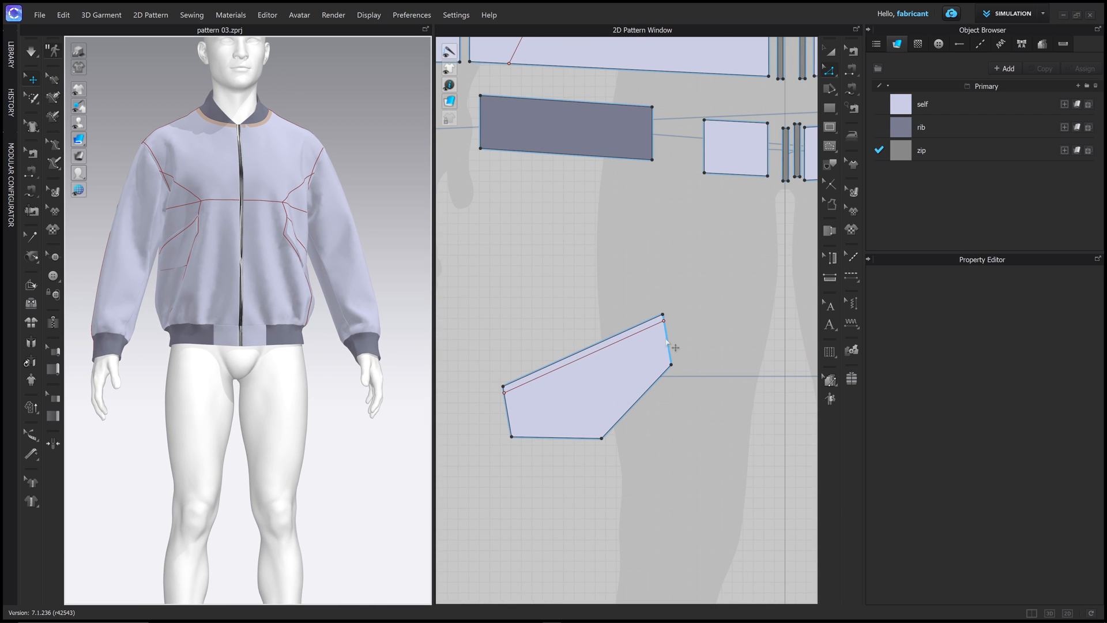
{"action": "left_click", "coordinate": [668, 342]}
{"action": "left_click", "coordinate": [636, 402], "text": "shift"}
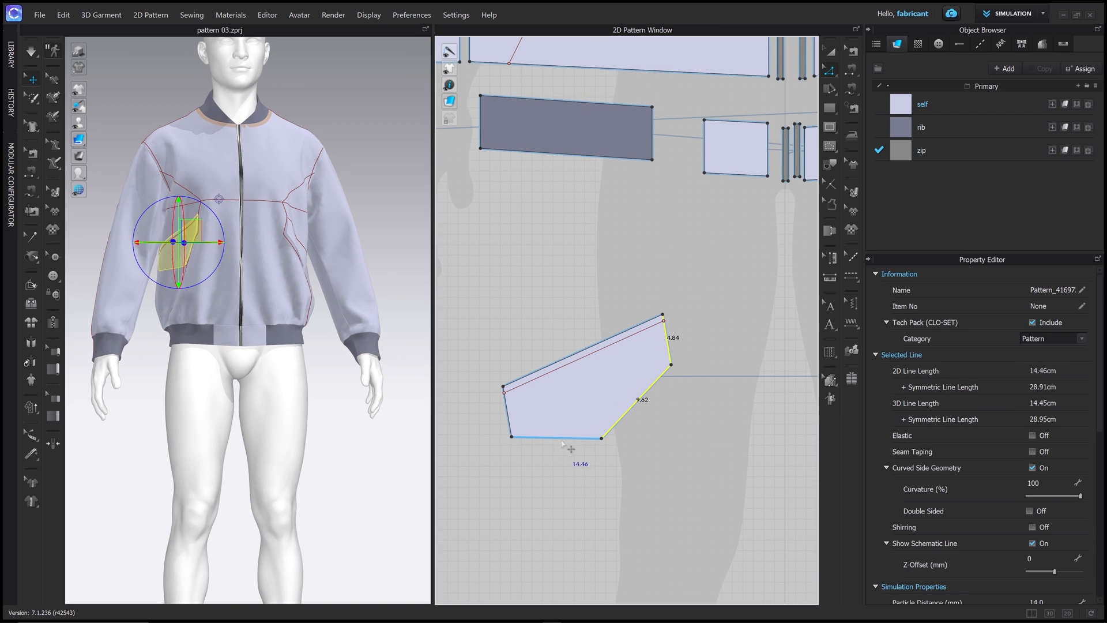
{"action": "right_click", "coordinate": [510, 425]}
{"action": "left_click", "coordinate": [565, 304]}
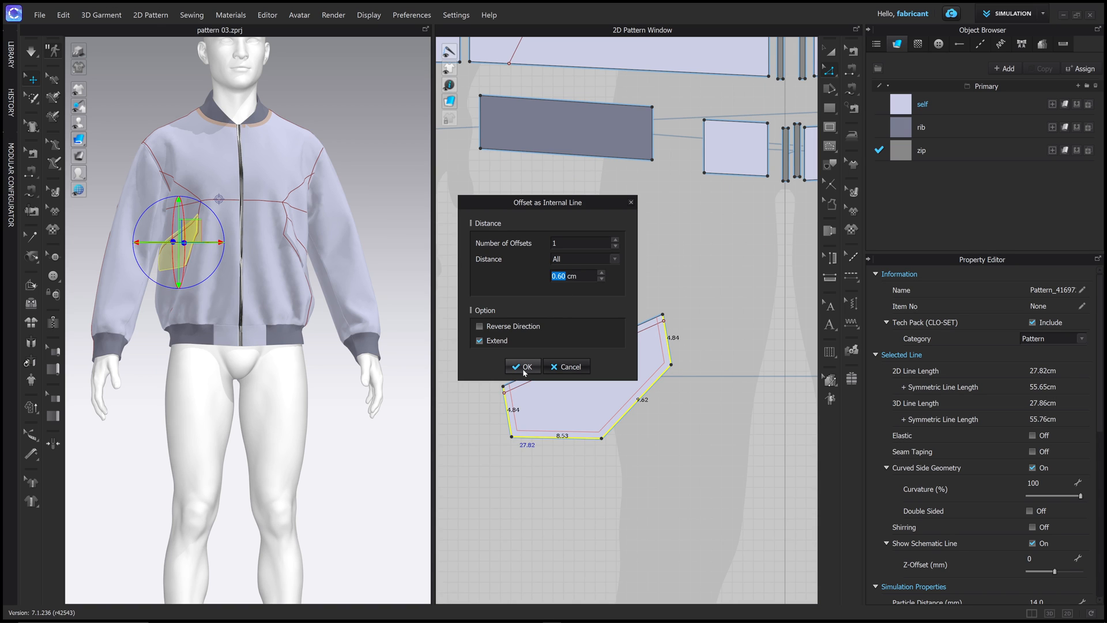
{"action": "left_click", "coordinate": [525, 368]}
{"action": "right_click_drag", "start_coordinate": [403, 279], "coordinate": [381, 283]}
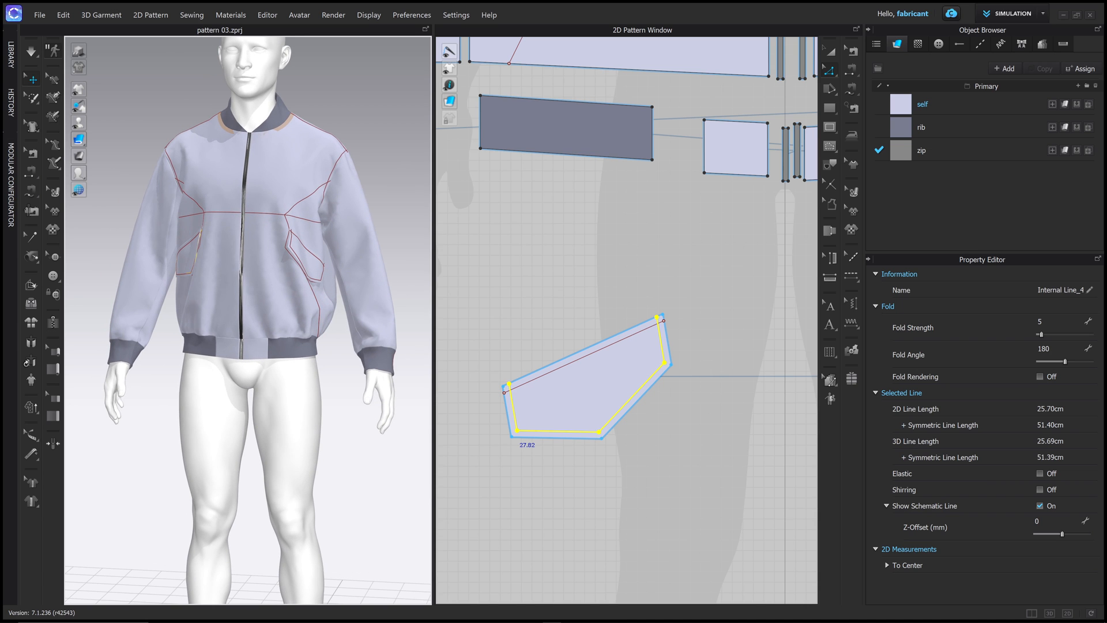
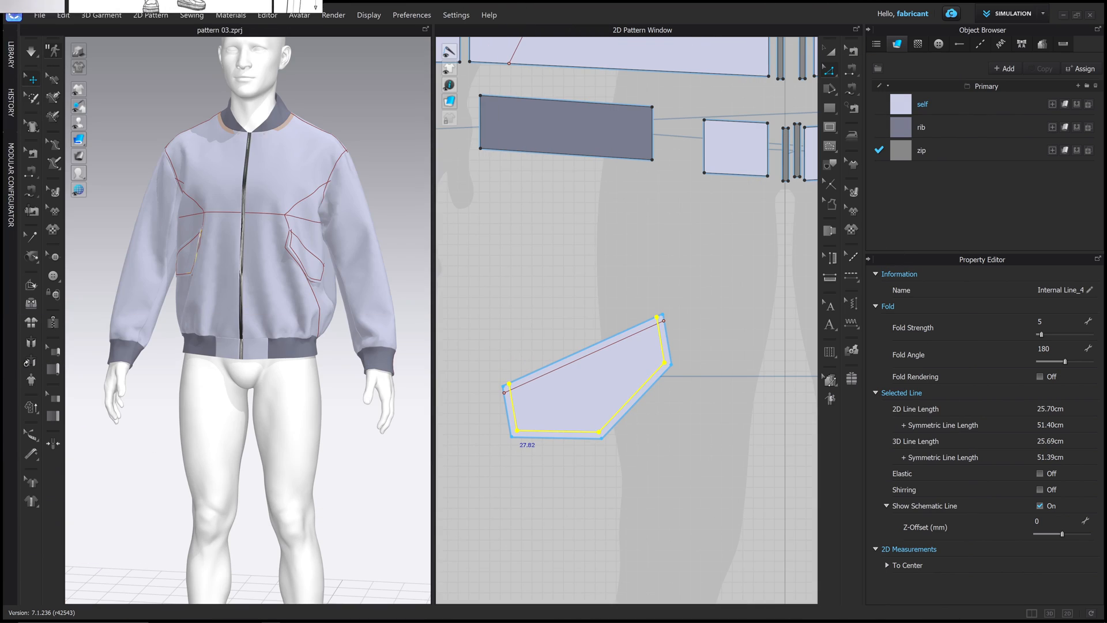
Step: Draw a narrow vertical internal rectangle with a perimeter of about 33 cm on the upper front panel, beside the zipper
{"action": "middle_click_drag", "start_coordinate": [654, 281], "coordinate": [457, 512]}
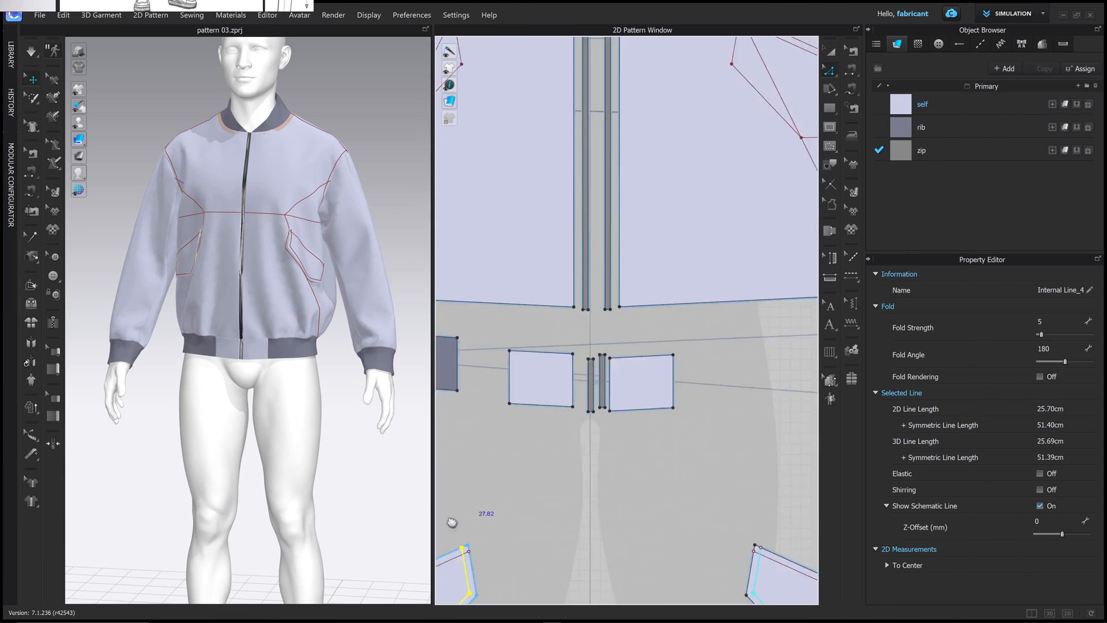
{"action": "scroll", "coordinate": [456, 513], "scroll_direction": "down", "scroll_amount": 2}
{"action": "middle_click_drag", "start_coordinate": [582, 381], "coordinate": [563, 489]}
{"action": "middle_click_drag", "start_coordinate": [715, 145], "coordinate": [705, 237]}
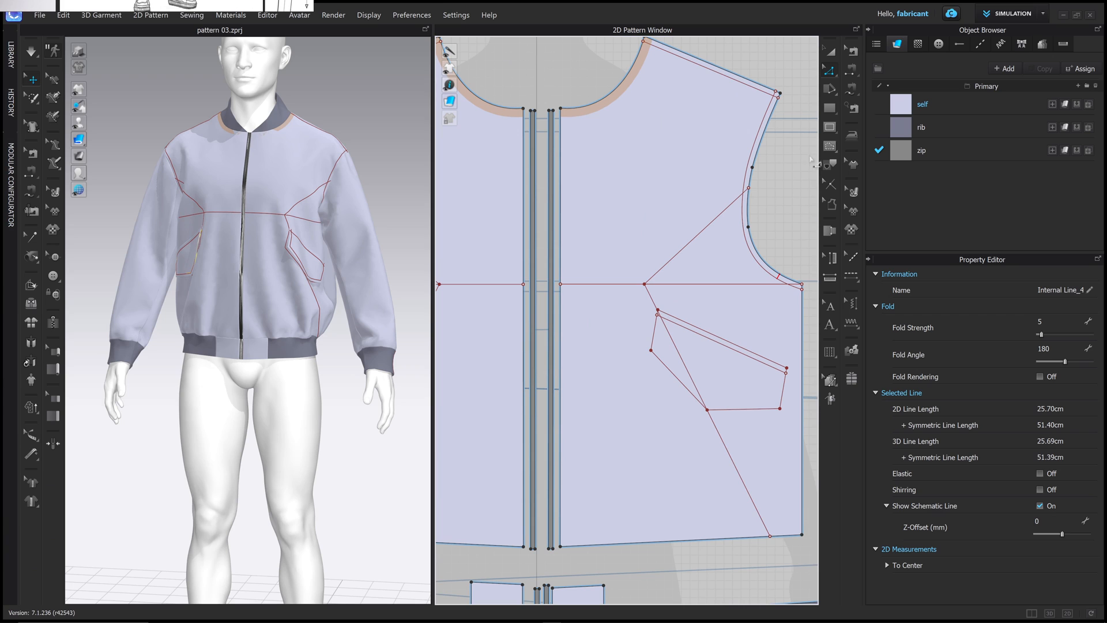
{"action": "left_click", "coordinate": [830, 128]}
{"action": "left_click_drag", "start_coordinate": [593, 151], "coordinate": [615, 281]}
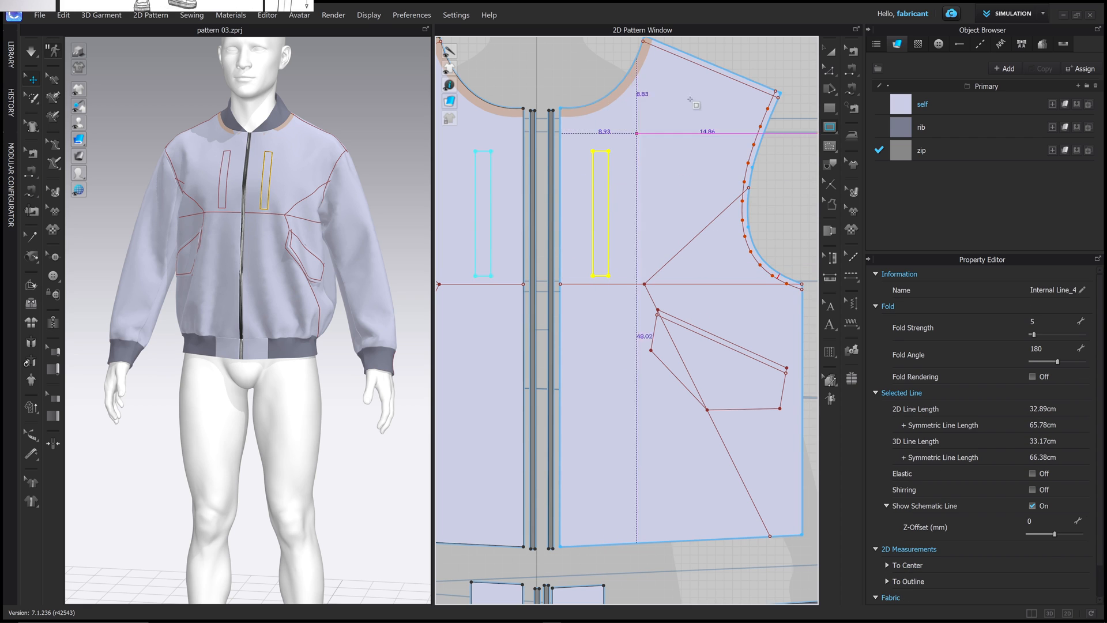
Step: Layer-clone the front panel over itself and place the clone below the pocket pieces in the 2D layout
{"action": "key", "text": "a"}
{"action": "scroll", "coordinate": [701, 178], "scroll_direction": "down", "scroll_amount": 5}
{"action": "left_click", "coordinate": [694, 175]}
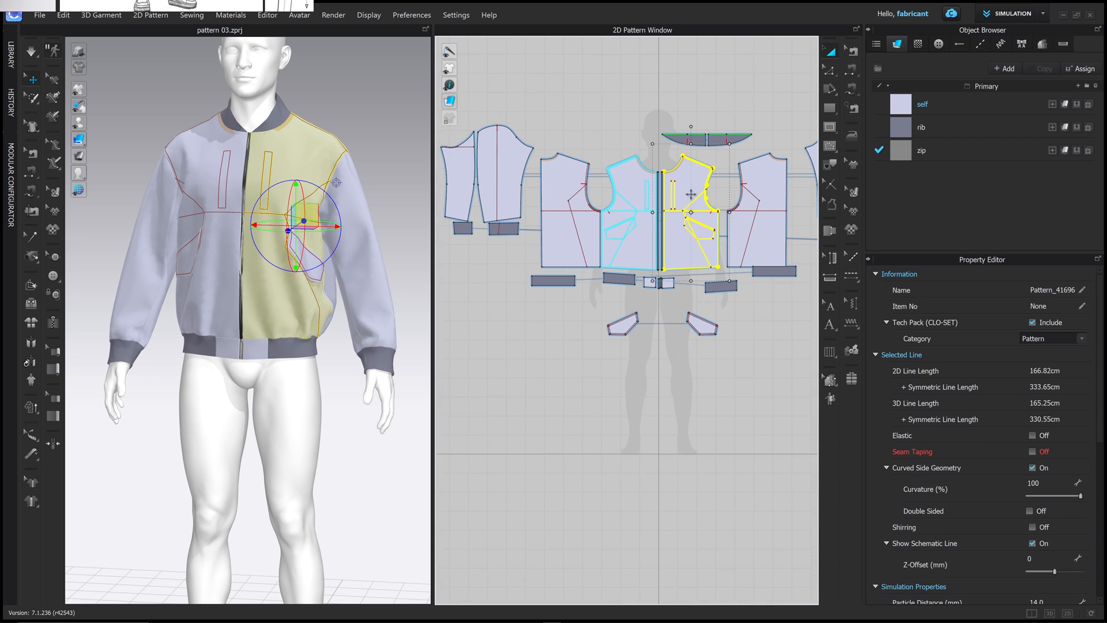
{"action": "right_click", "coordinate": [647, 127]}
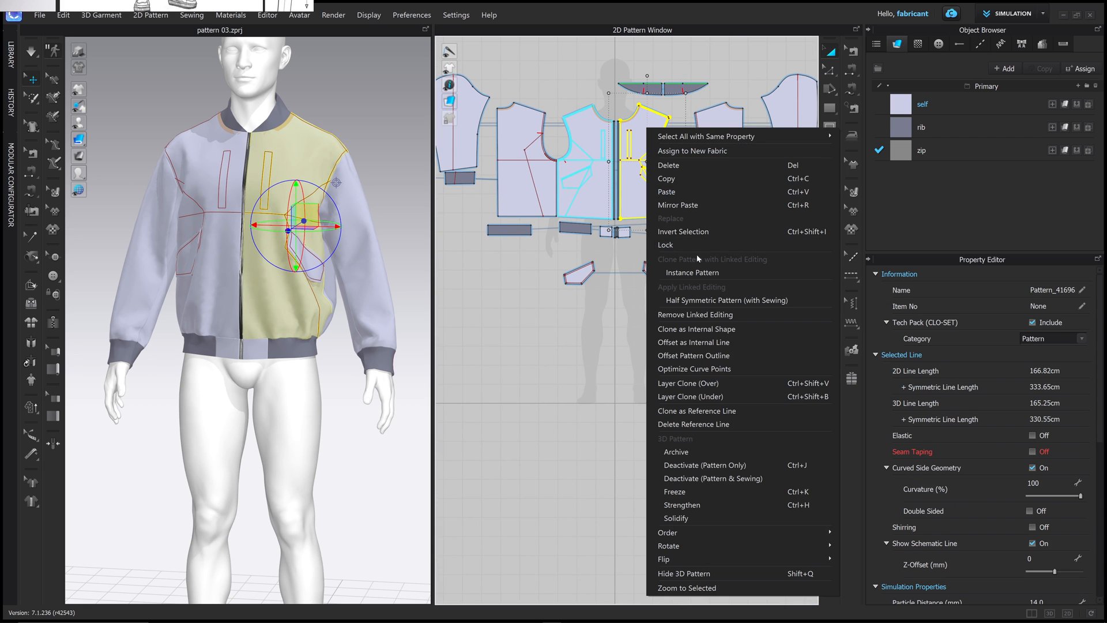
{"action": "left_click", "coordinate": [686, 383]}
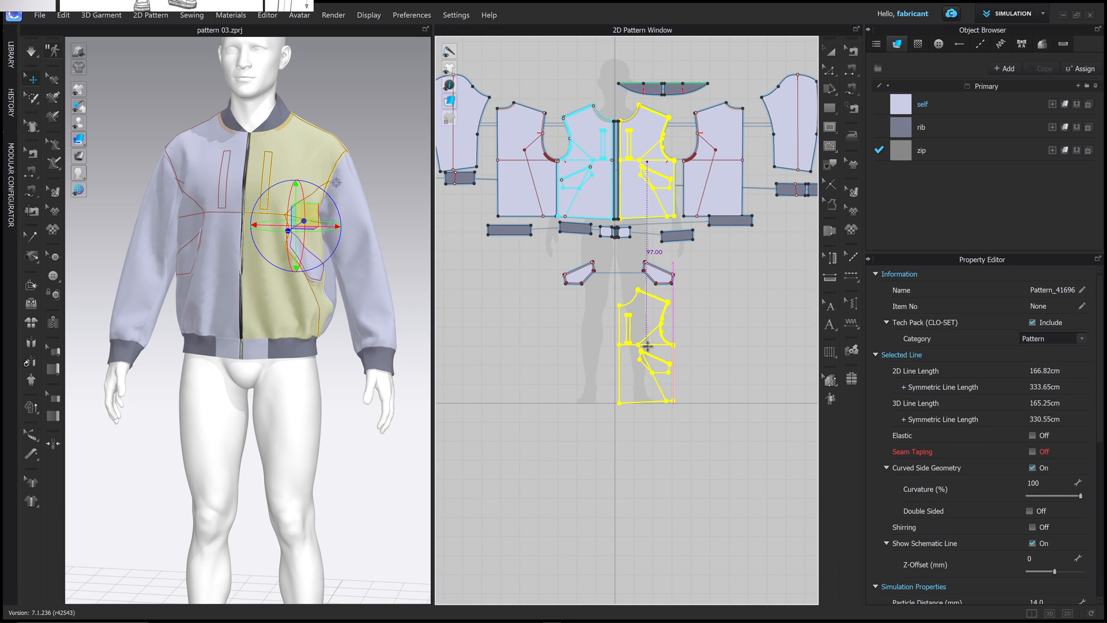
{"action": "left_click", "coordinate": [648, 346]}
Step: Offset the narrow rectangle on the cloned front panel outward by 0.20 cm as an internal line
{"action": "scroll", "coordinate": [634, 334], "scroll_direction": "up", "scroll_amount": 5}
{"action": "left_click", "coordinate": [655, 300]}
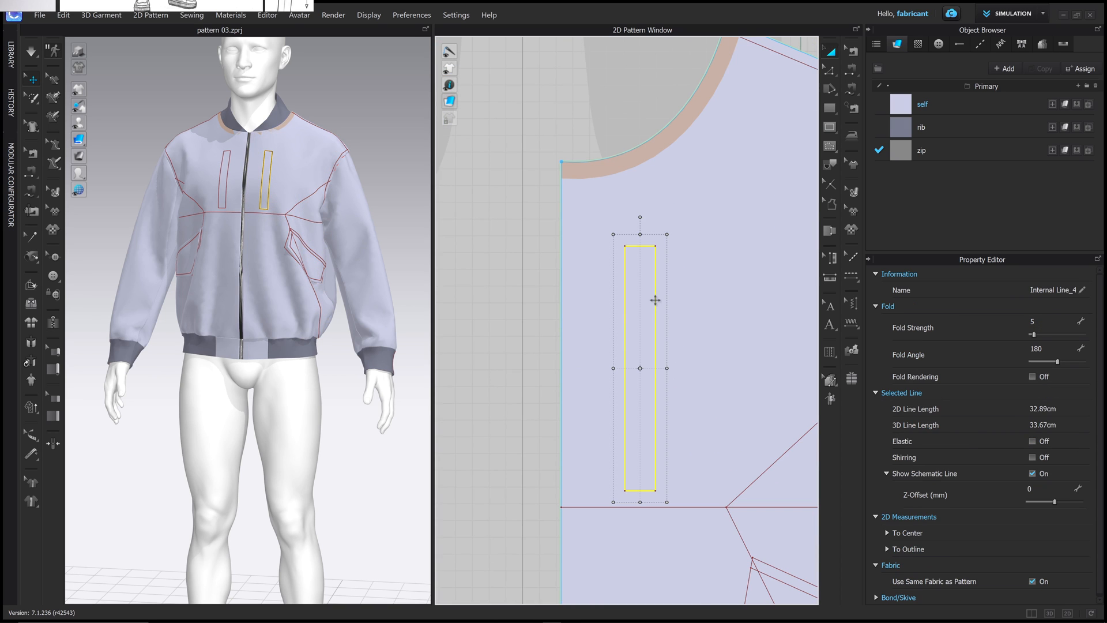
{"action": "right_click", "coordinate": [655, 300]}
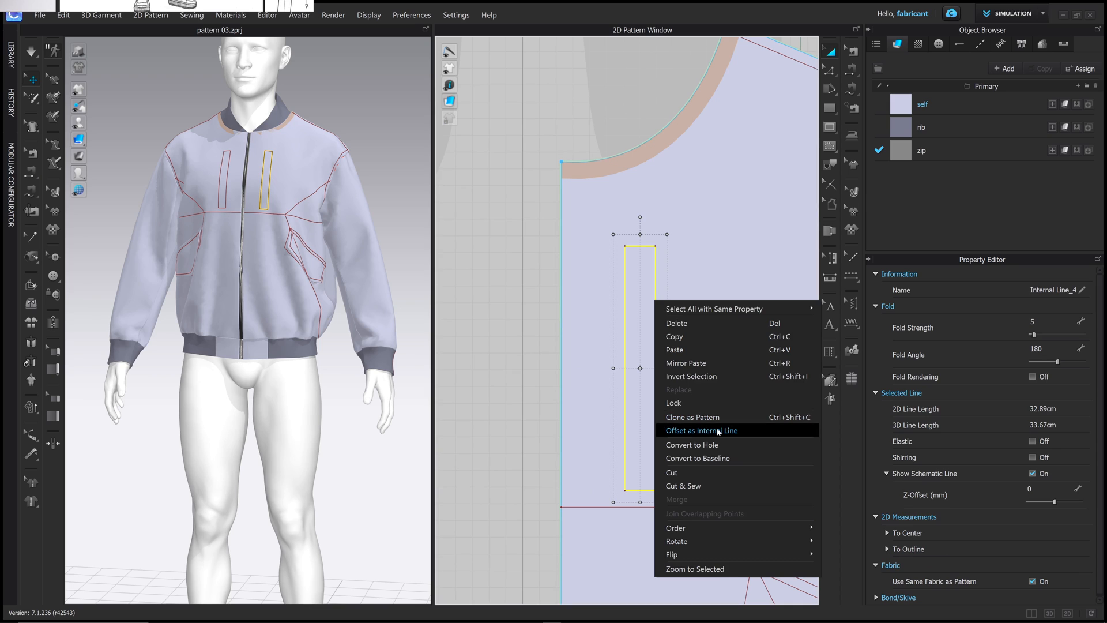
{"action": "left_click", "coordinate": [692, 430]}
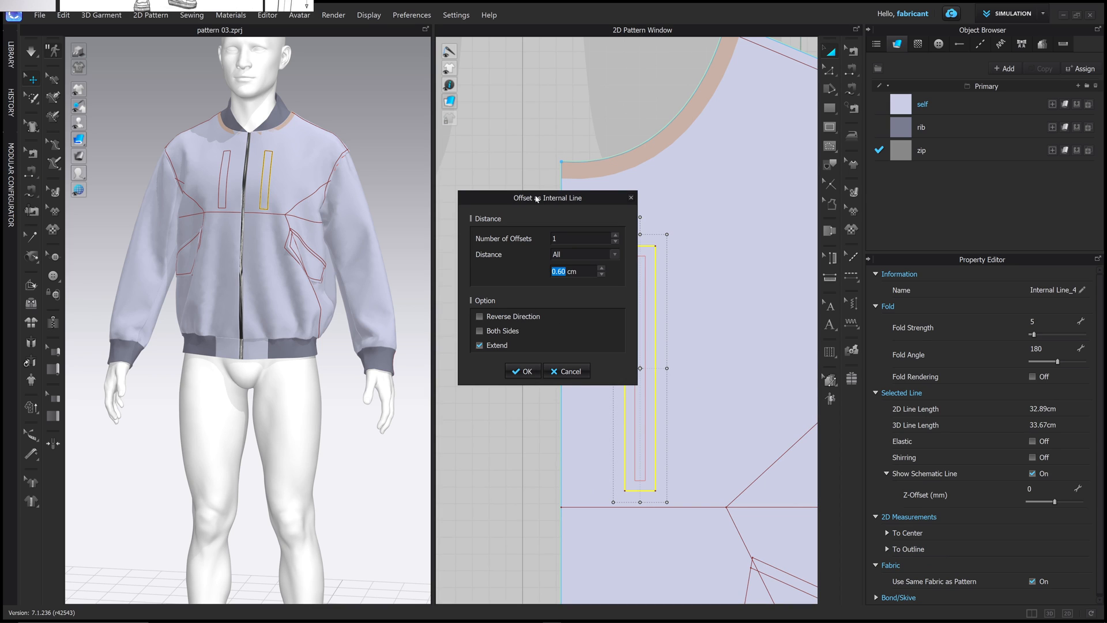
{"action": "left_click_drag", "start_coordinate": [536, 199], "coordinate": [457, 174]}
{"action": "left_click", "coordinate": [426, 294]}
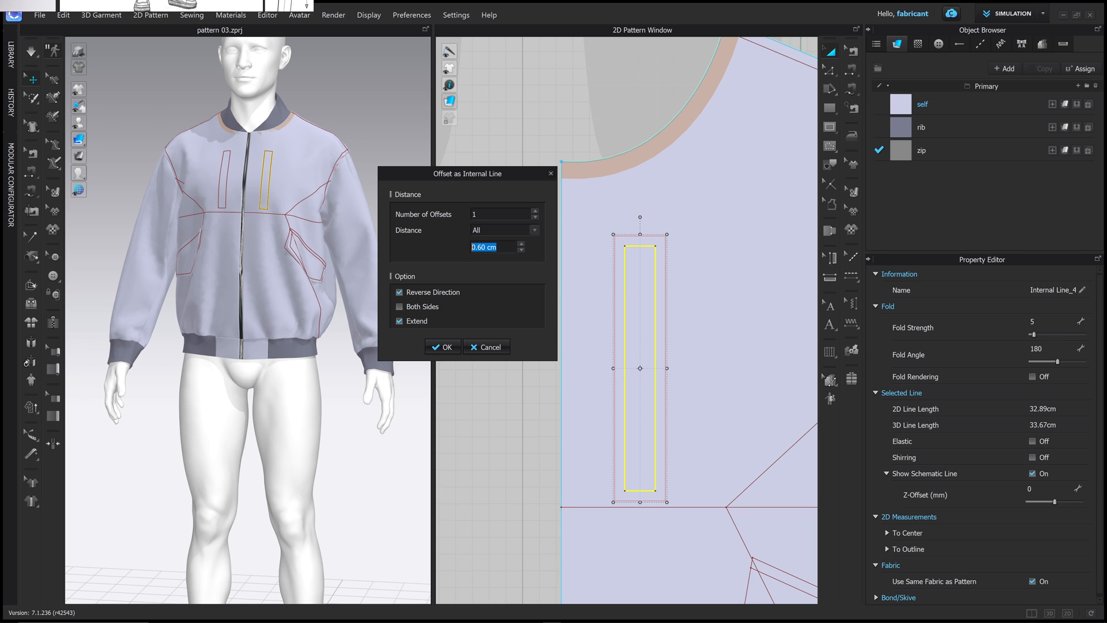
{"action": "type", "text": "0.2"}
{"action": "left_click", "coordinate": [442, 348]}
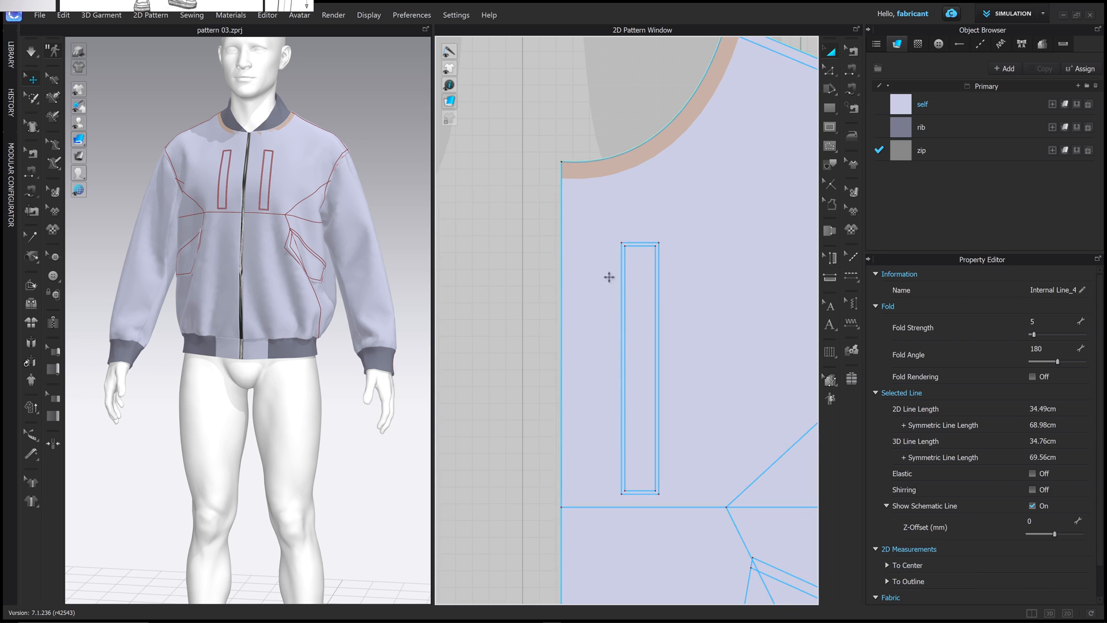
Step: Examine the offset rectangles on the original front panel and on its clone
{"action": "scroll", "coordinate": [591, 195], "scroll_direction": "down", "scroll_amount": 5}
{"action": "scroll", "coordinate": [592, 198], "scroll_direction": "down", "scroll_amount": 8}
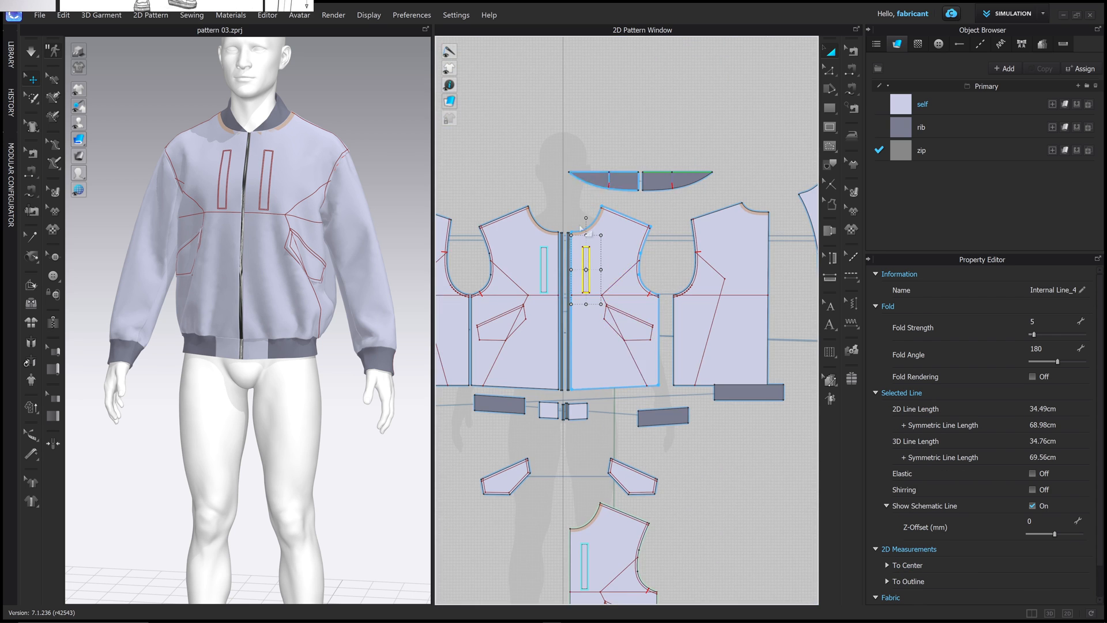
{"action": "scroll", "coordinate": [605, 253], "scroll_direction": "up", "scroll_amount": 6}
{"action": "scroll", "coordinate": [612, 242], "scroll_direction": "down", "scroll_amount": 5}
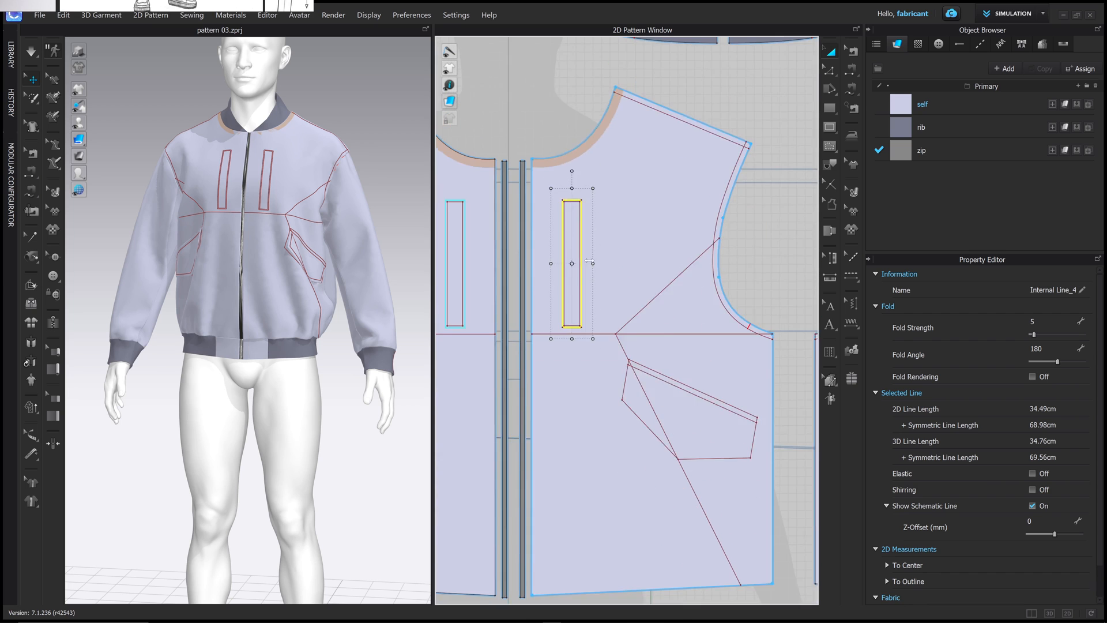
{"action": "scroll", "coordinate": [620, 226], "scroll_direction": "down", "scroll_amount": 1}
{"action": "middle_click_drag", "start_coordinate": [621, 227], "coordinate": [611, 171]}
{"action": "scroll", "coordinate": [599, 281], "scroll_direction": "up", "scroll_amount": 7}
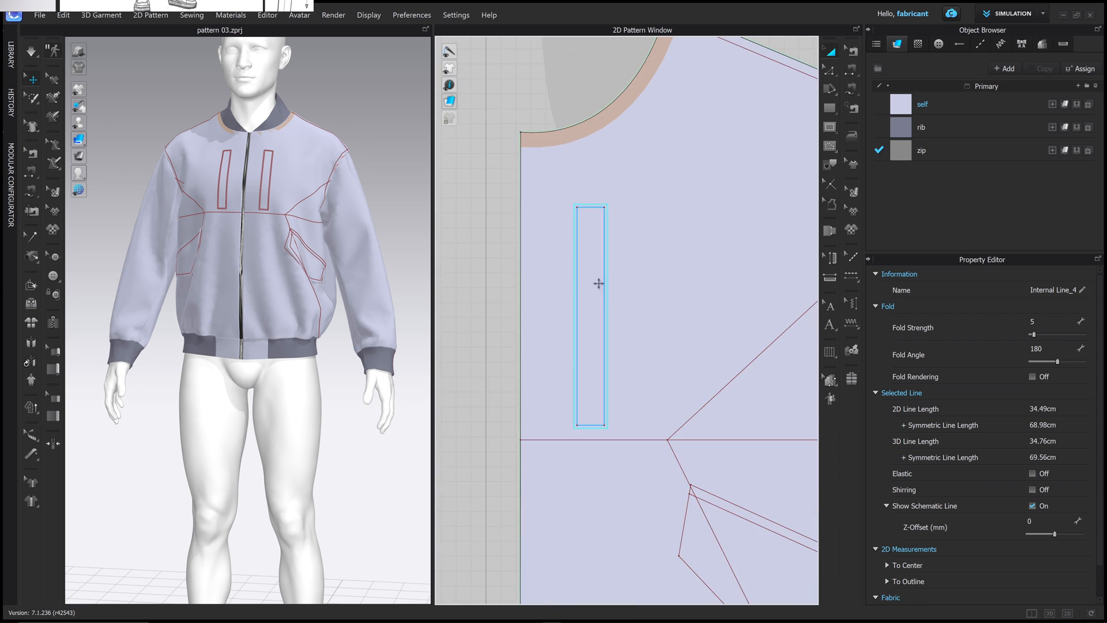
{"action": "key", "text": "ctrl+v"}
Step: Cut the inner rectangle out of the cloned front panel as a separate strip piece
{"action": "scroll", "coordinate": [581, 236], "scroll_direction": "up", "scroll_amount": 3}
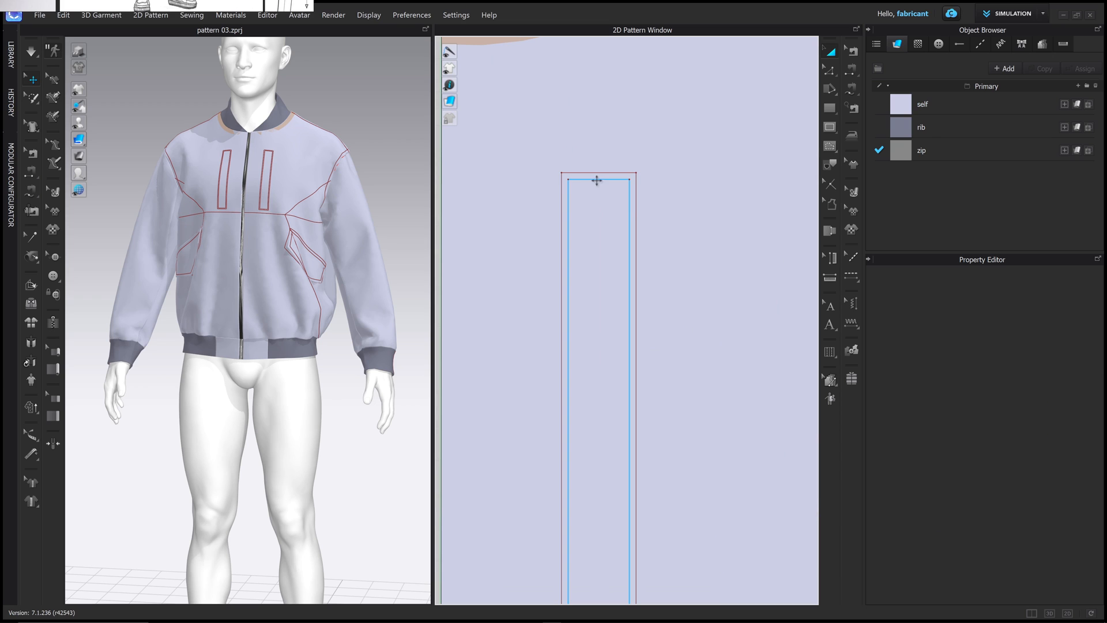
{"action": "left_click", "coordinate": [595, 180]}
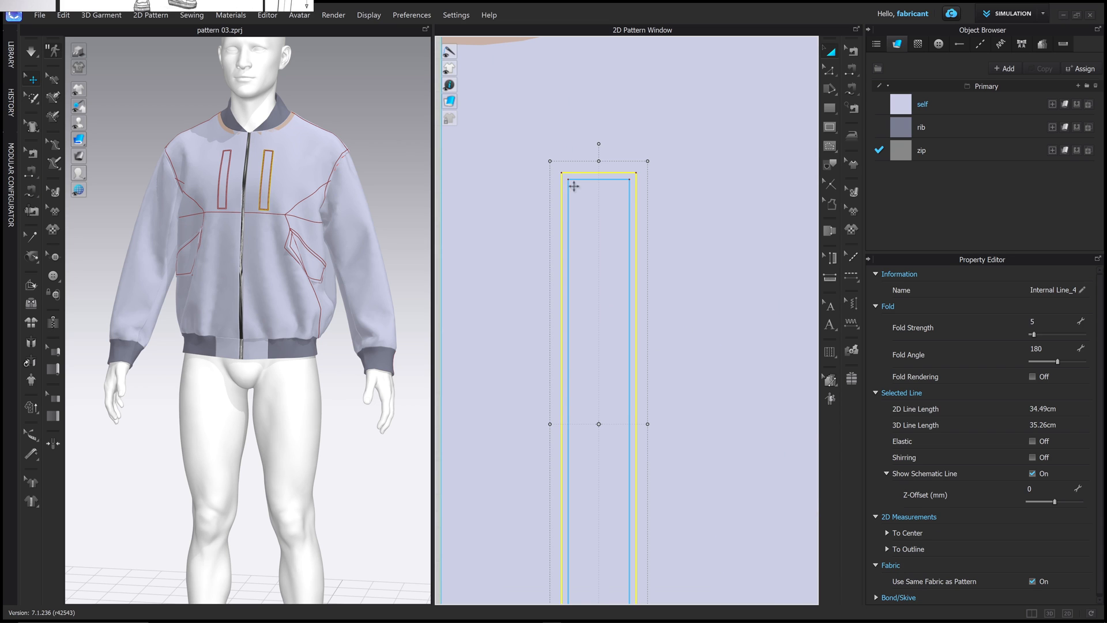
{"action": "left_click", "coordinate": [647, 181]}
{"action": "scroll", "coordinate": [502, 236], "scroll_direction": "down", "scroll_amount": 3}
{"action": "left_click", "coordinate": [486, 229]}
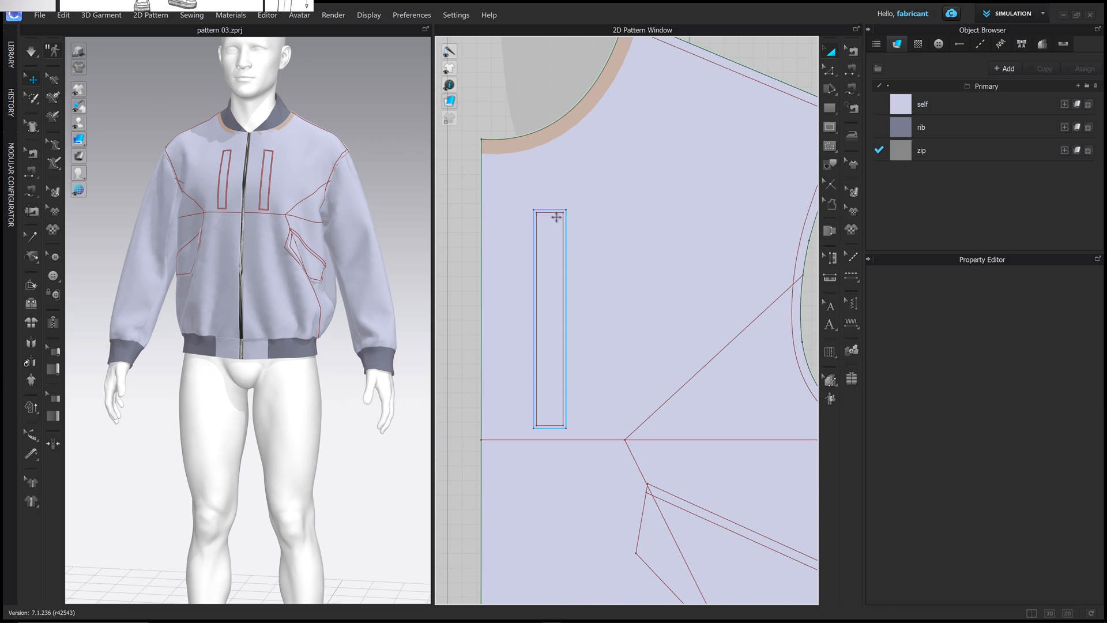
{"action": "scroll", "coordinate": [554, 216], "scroll_direction": "up", "scroll_amount": 4}
{"action": "left_click", "coordinate": [550, 205]}
{"action": "left_click", "coordinate": [569, 229]}
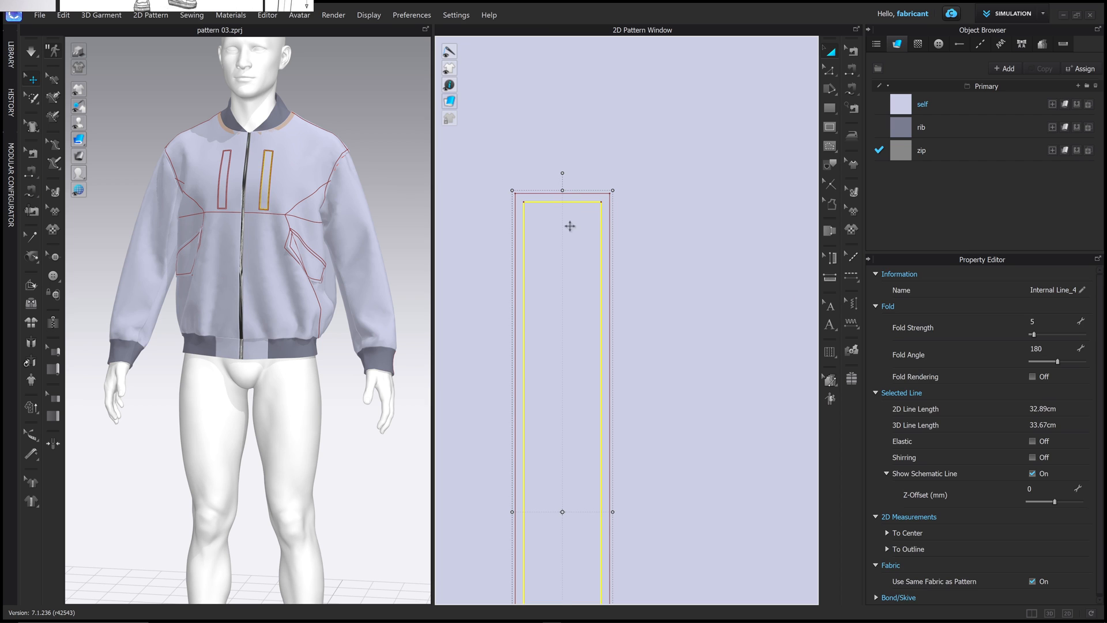
{"action": "right_click", "coordinate": [601, 226]}
{"action": "left_click", "coordinate": [641, 401]}
Step: Delete the rest of the cloned front panel, keeping only the narrow rectangular strip
{"action": "scroll", "coordinate": [668, 343], "scroll_direction": "down", "scroll_amount": 5}
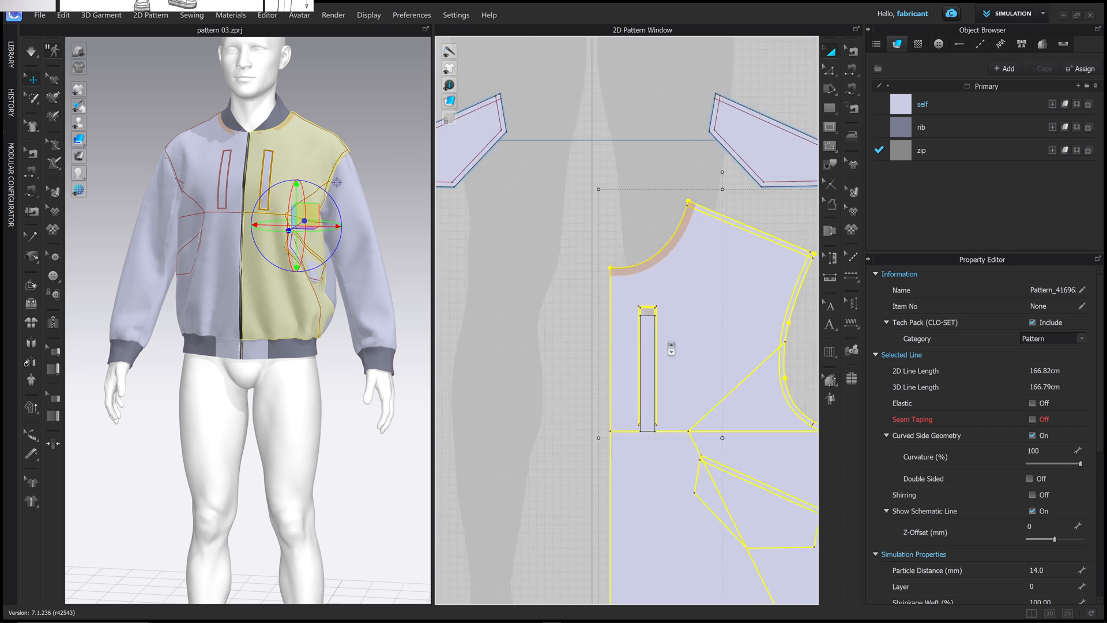
{"action": "scroll", "coordinate": [669, 345], "scroll_direction": "down", "scroll_amount": 2}
{"action": "key", "text": "Delete"}
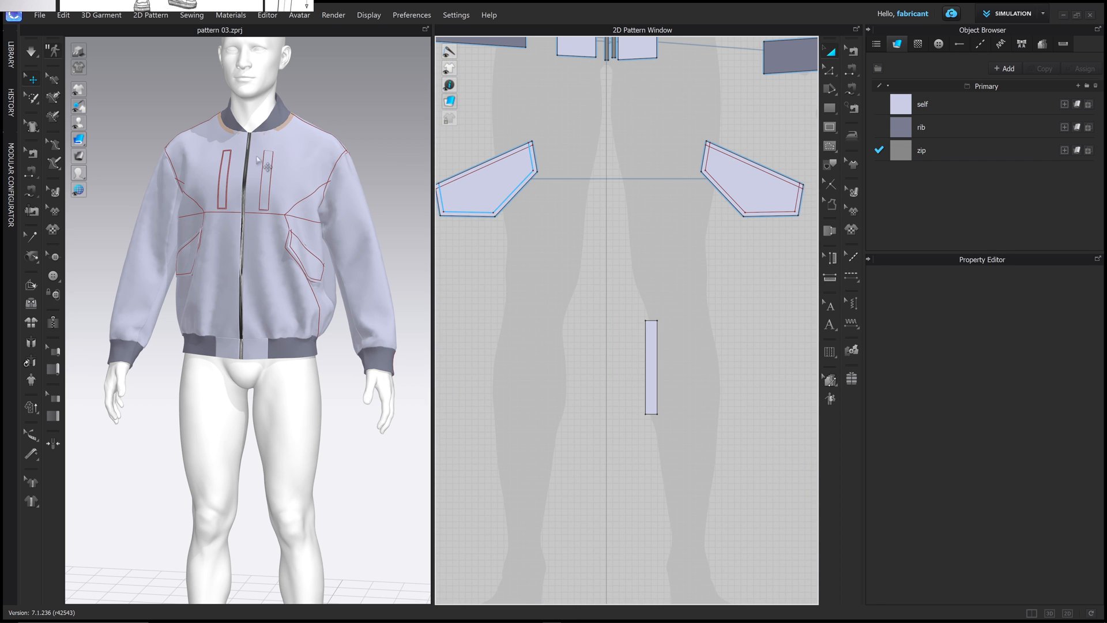
{"action": "left_click", "coordinate": [268, 173]}
{"action": "right_click_drag", "start_coordinate": [279, 179], "coordinate": [248, 173]}
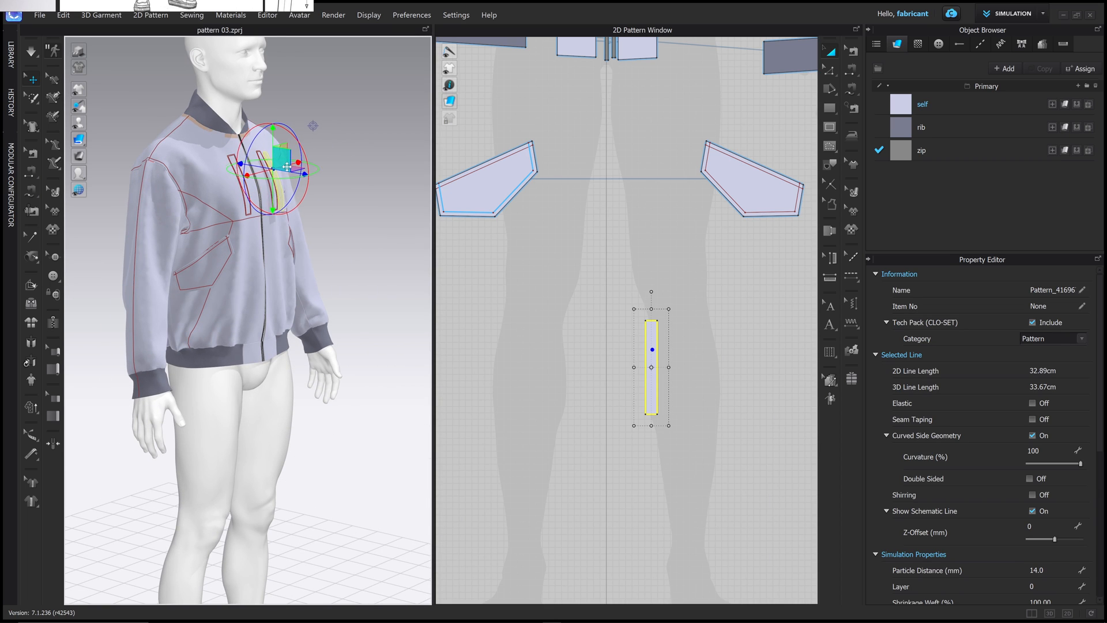
{"action": "left_click_drag", "start_coordinate": [287, 167], "coordinate": [286, 165]}
{"action": "key", "text": "ctrl+z"}
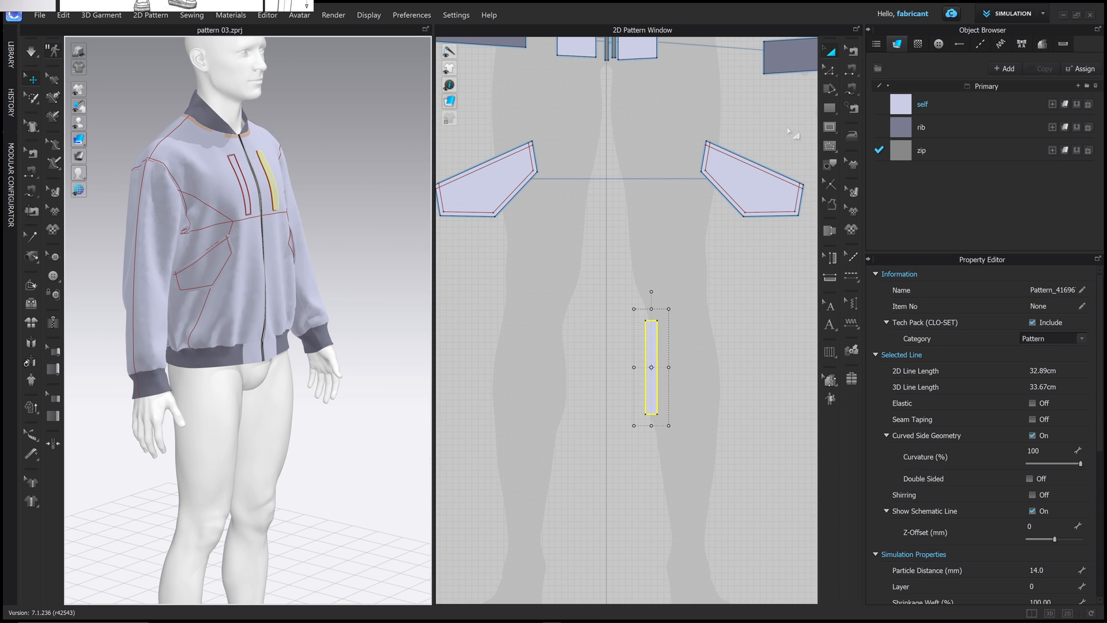
Step: Free-sew the strip's full outline to the inner rectangle on the upper front panel beside the zipper
{"action": "left_click", "coordinate": [856, 93]}
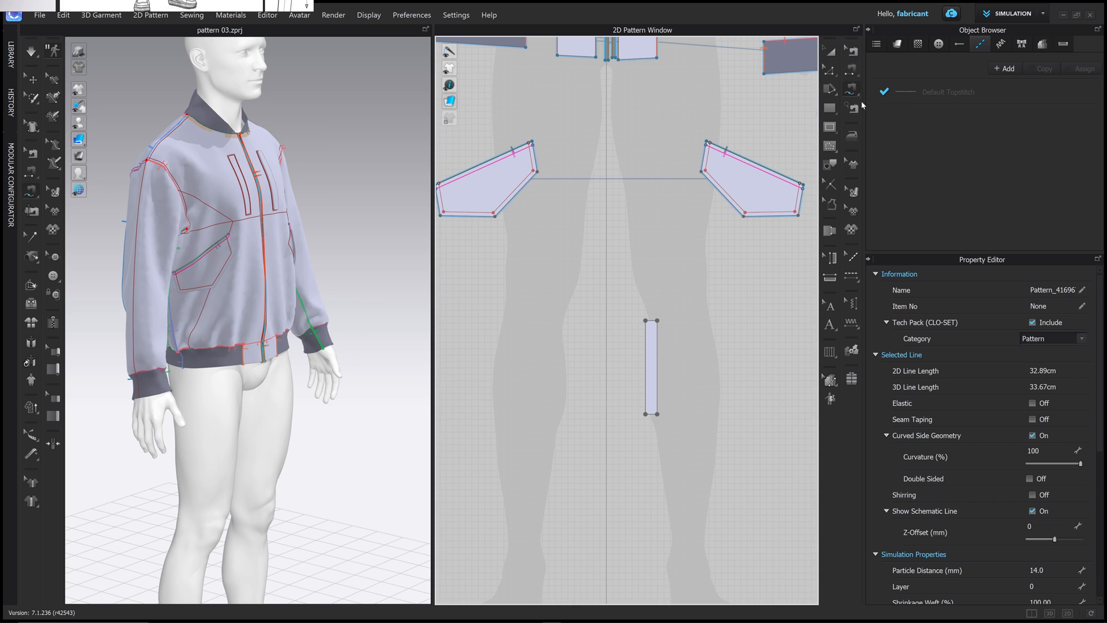
{"action": "left_click", "coordinate": [640, 326]}
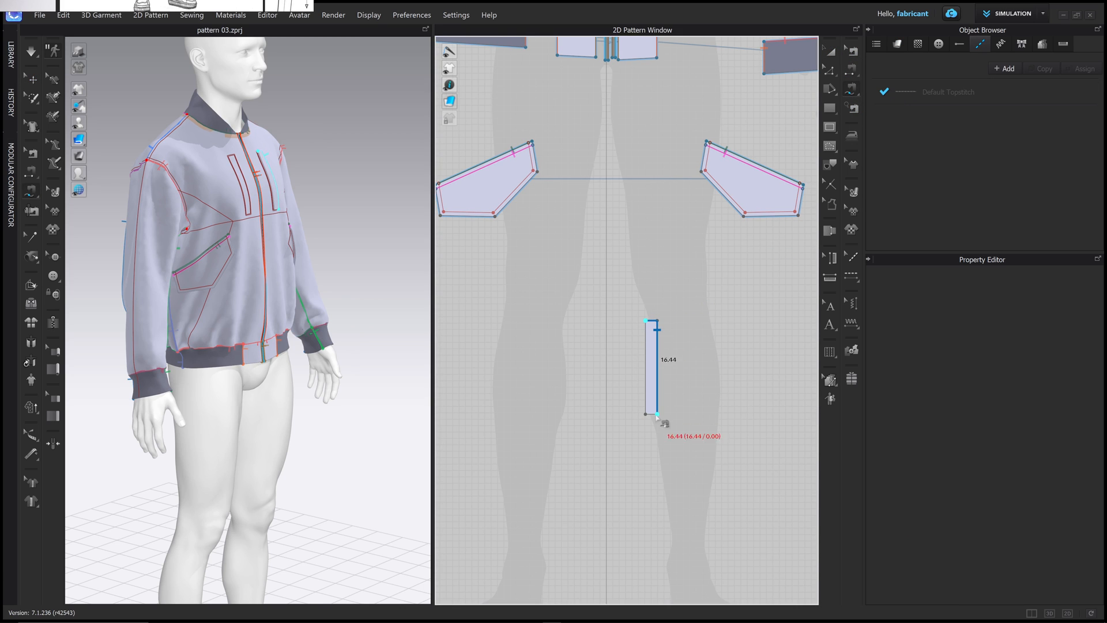
{"action": "middle_click_drag", "start_coordinate": [632, 237], "coordinate": [630, 437]}
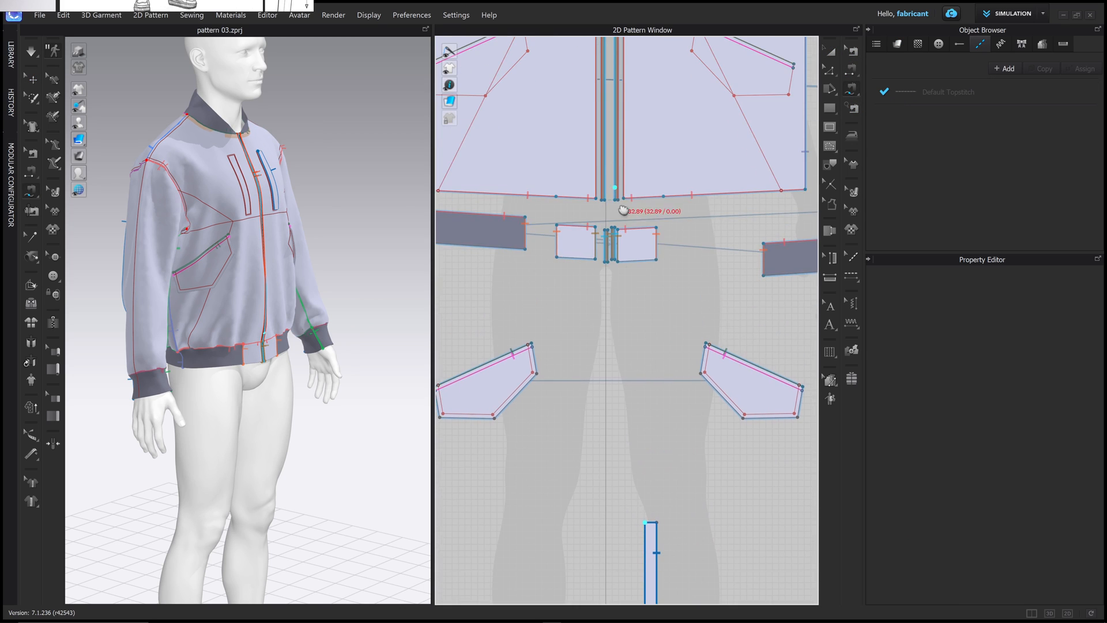
{"action": "middle_click_drag", "start_coordinate": [620, 205], "coordinate": [626, 460]}
{"action": "scroll", "coordinate": [664, 206], "scroll_direction": "down", "scroll_amount": 2}
{"action": "scroll", "coordinate": [650, 168], "scroll_direction": "up", "scroll_amount": 1}
{"action": "scroll", "coordinate": [650, 169], "scroll_direction": "up", "scroll_amount": 4}
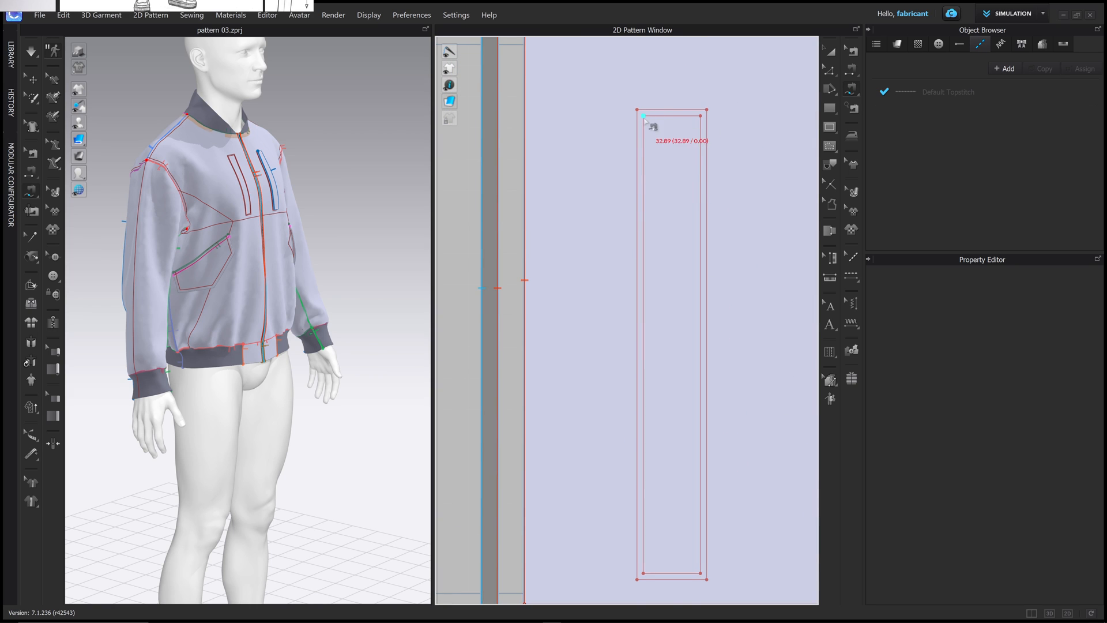
{"action": "left_click", "coordinate": [644, 116]}
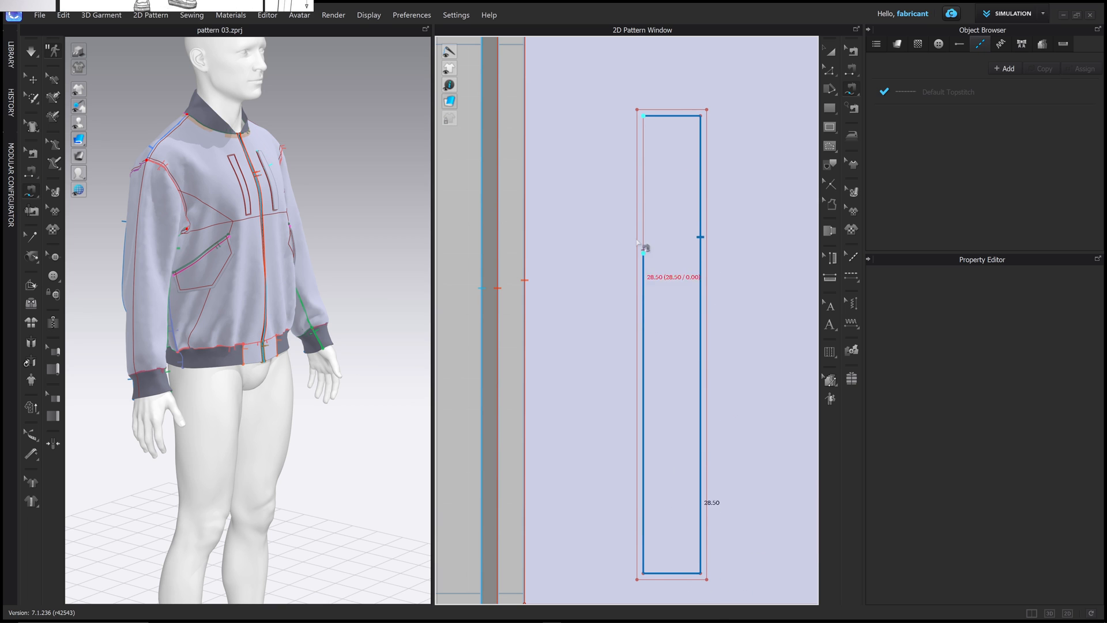
{"action": "scroll", "coordinate": [690, 428], "scroll_direction": "down", "scroll_amount": 5}
{"action": "scroll", "coordinate": [690, 428], "scroll_direction": "down", "scroll_amount": 5}
{"action": "middle_click_drag", "start_coordinate": [690, 428], "coordinate": [656, 27]}
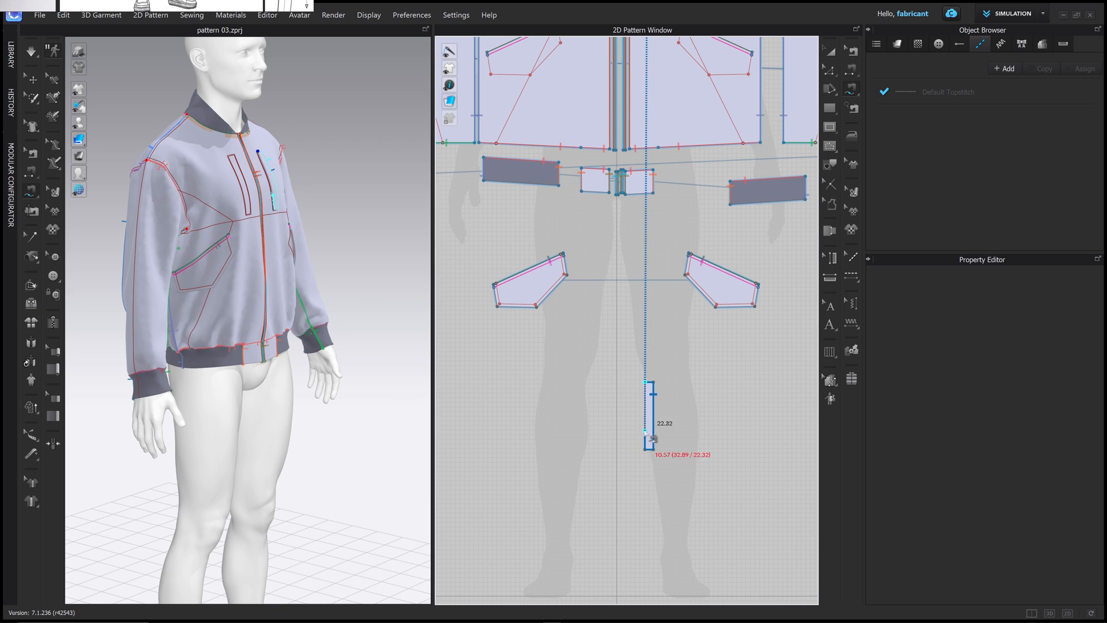
{"action": "left_click", "coordinate": [647, 384]}
{"action": "left_click", "coordinate": [830, 51]}
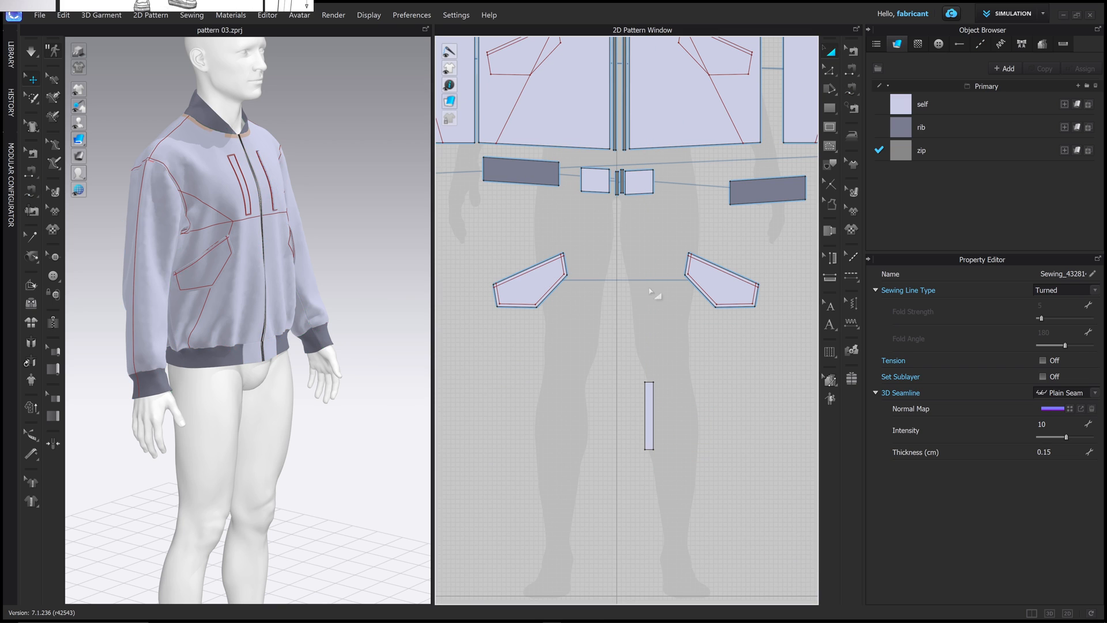
Step: Simulate the jacket with the sewn chest strip and inspect it in 3D from the front and side
{"action": "left_click", "coordinate": [657, 295]}
{"action": "right_click_drag", "start_coordinate": [285, 312], "coordinate": [237, 315]}
{"action": "key", "text": "space"}
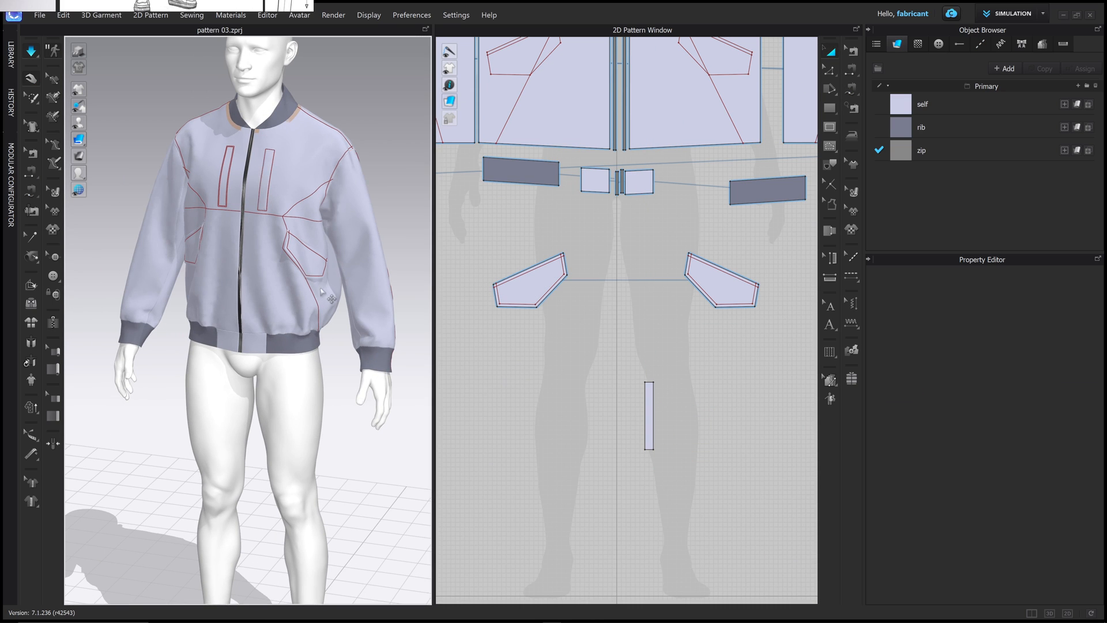
{"action": "mouse_move", "coordinate": [293, 238]}
{"action": "right_mouse_down"}
{"action": "mouse_move", "coordinate": [279, 202]}
{"action": "mouse_move", "coordinate": [290, 202]}
{"action": "mouse_move", "coordinate": [282, 227]}
{"action": "right_mouse_up"}
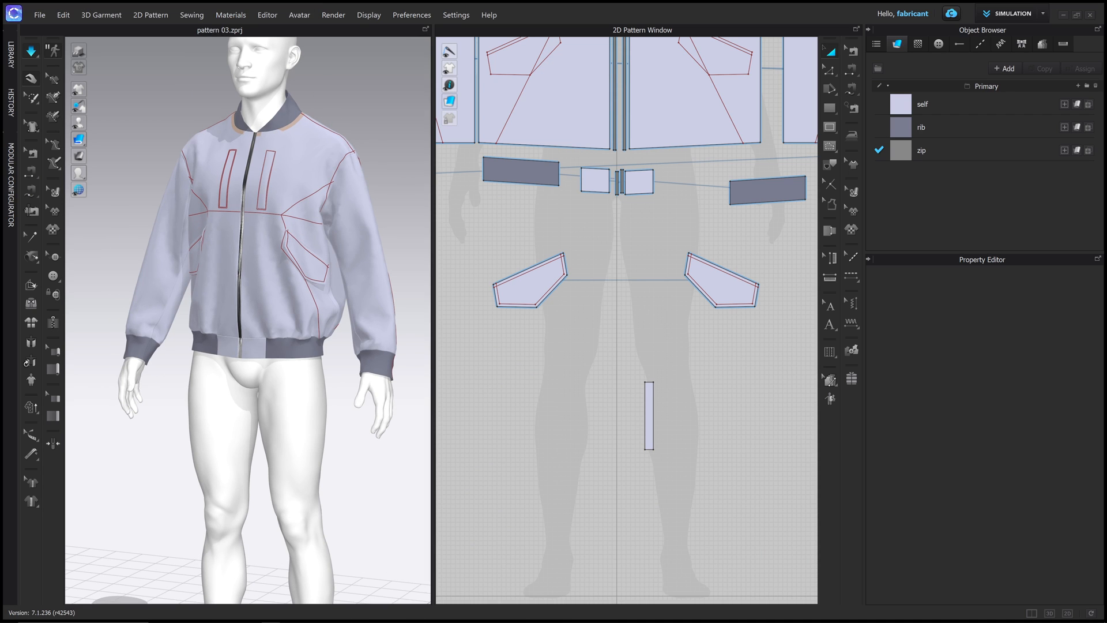
{"action": "right_click_drag", "start_coordinate": [312, 200], "coordinate": [220, 220]}
{"action": "middle_click_drag", "start_coordinate": [297, 228], "coordinate": [297, 369]}
Step: Cut and sew the front and back panels along their angled style lines running from the armhole to the hem
{"action": "middle_click_drag", "start_coordinate": [602, 261], "coordinate": [624, 397]}
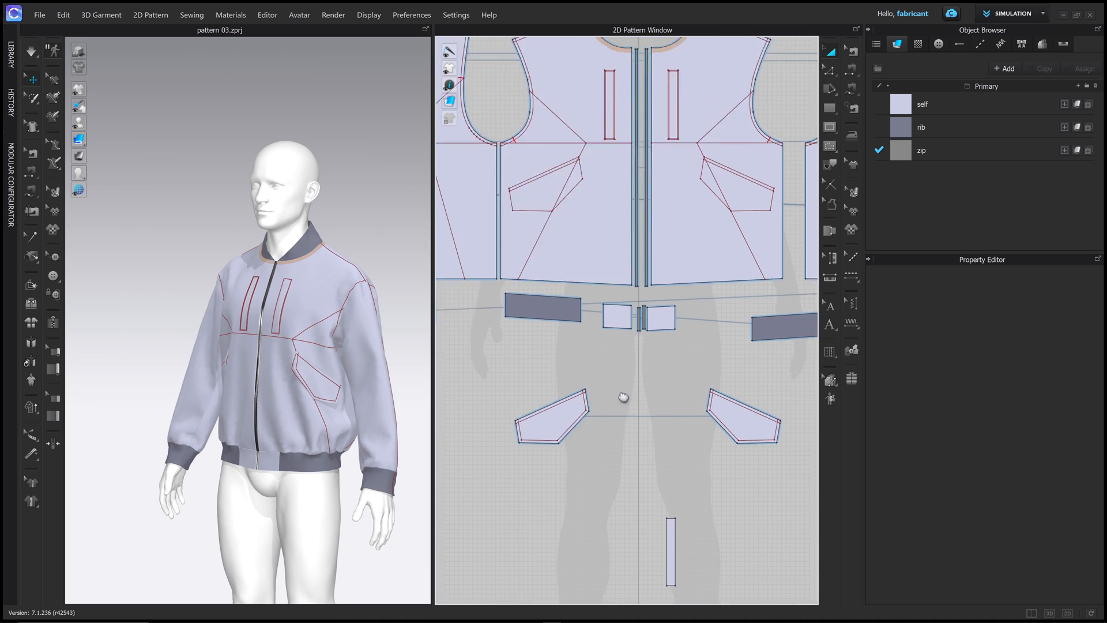
{"action": "scroll", "coordinate": [646, 365], "scroll_direction": "down", "scroll_amount": 3}
{"action": "middle_click_drag", "start_coordinate": [640, 342], "coordinate": [606, 331]}
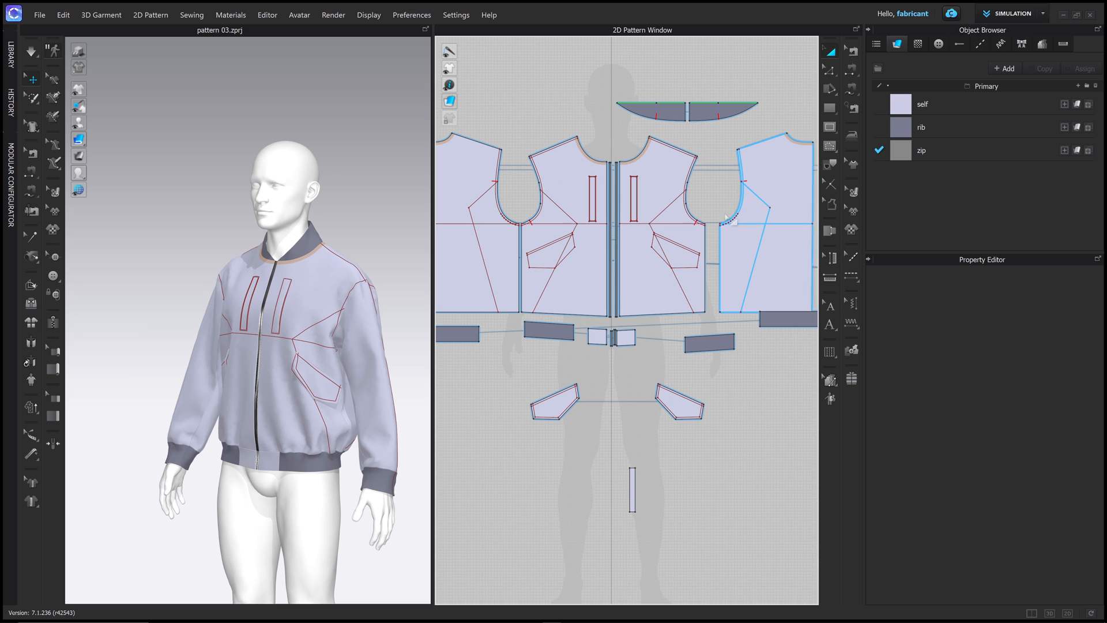
{"action": "left_click", "coordinate": [666, 207]}
{"action": "left_click", "coordinate": [760, 199], "text": "shift"}
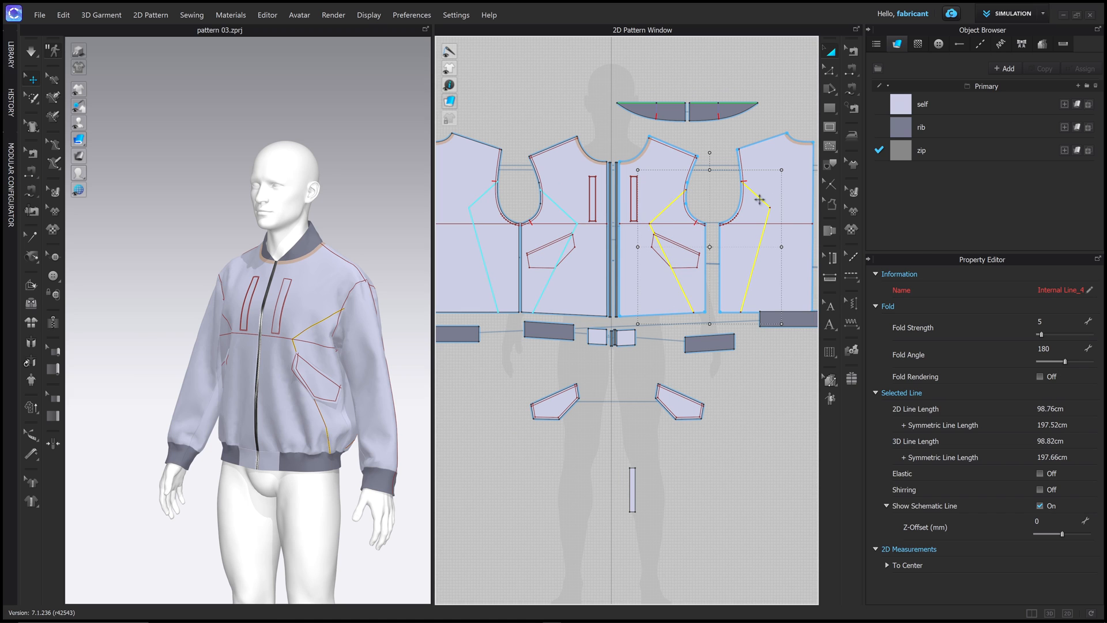
{"action": "right_click", "coordinate": [760, 200]}
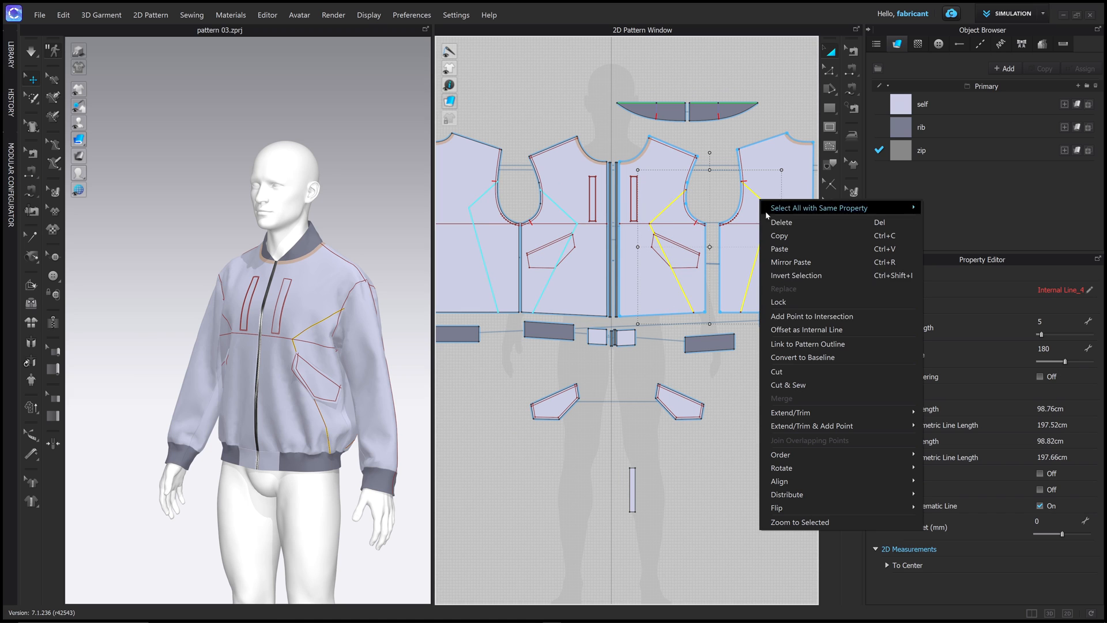
{"action": "left_click", "coordinate": [808, 384]}
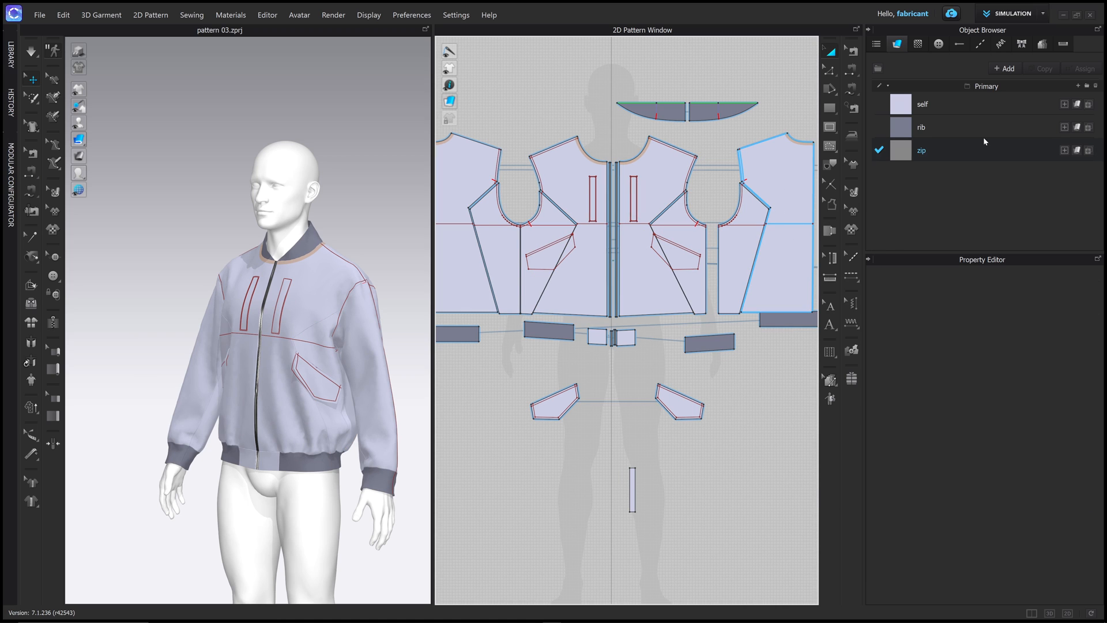
Step: Duplicate the self fabric and set the copy's color to grey 92939C
{"action": "left_click", "coordinate": [978, 105]}
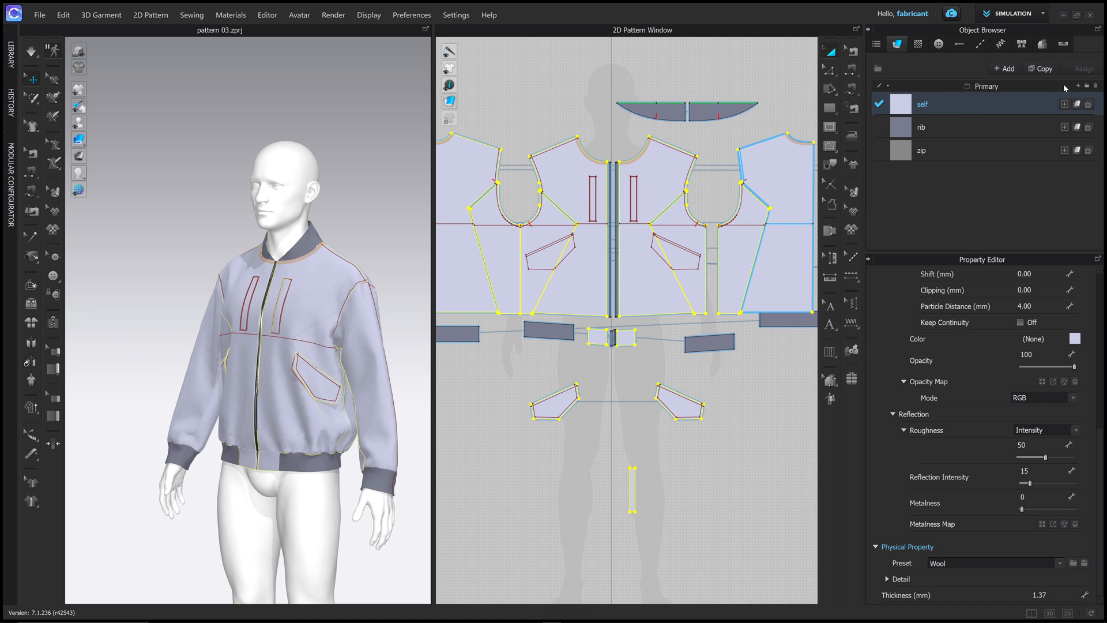
{"action": "left_click", "coordinate": [1044, 69]}
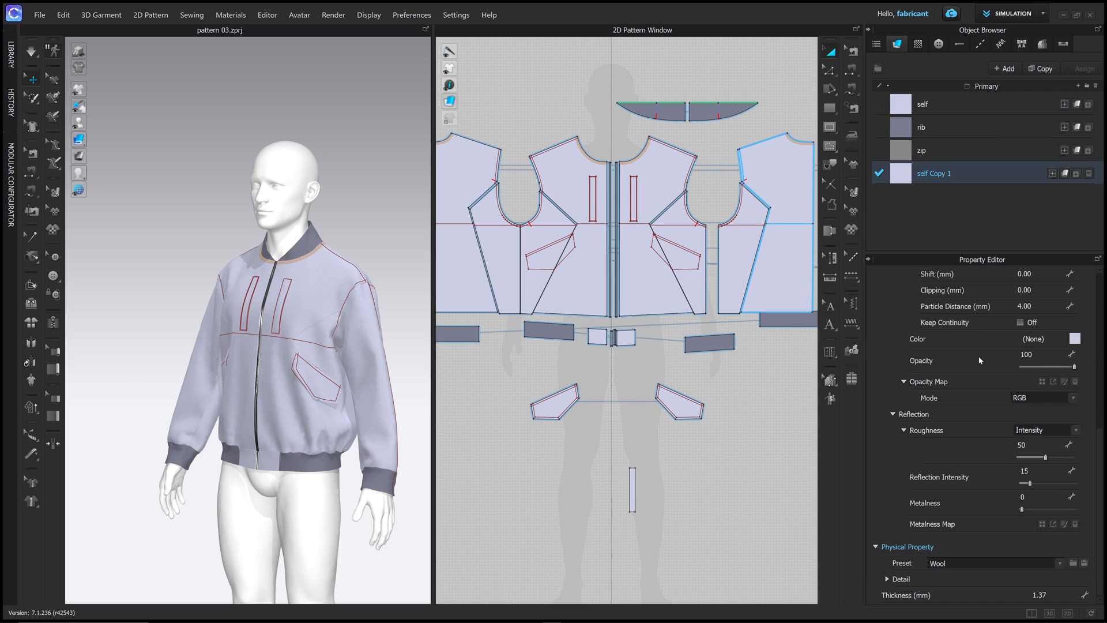
{"action": "left_click", "coordinate": [1075, 339]}
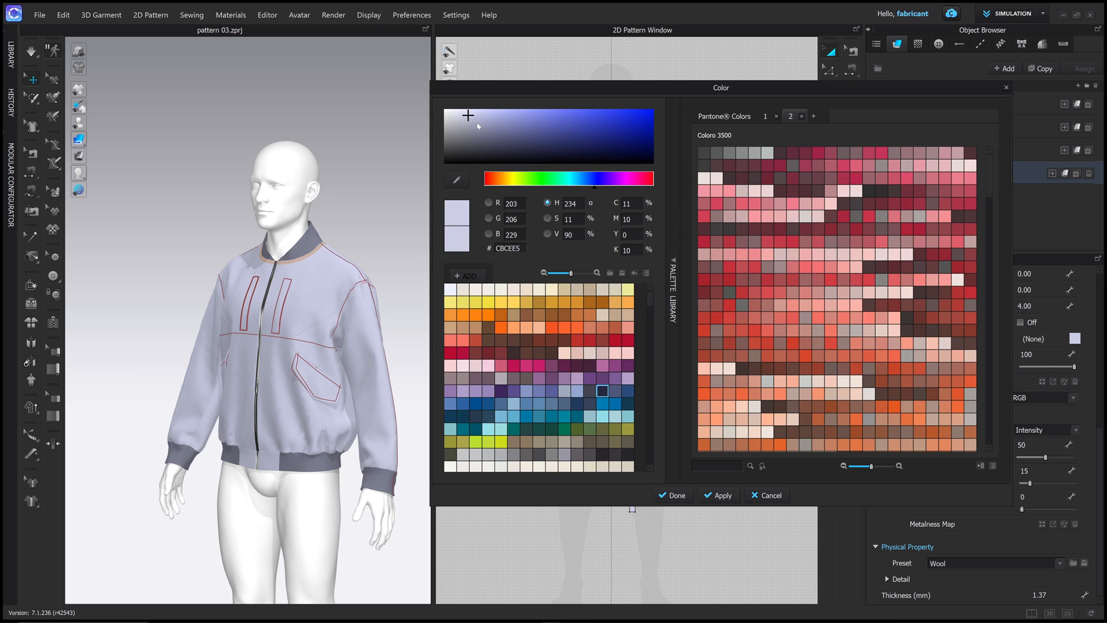
{"action": "left_click_drag", "start_coordinate": [467, 116], "coordinate": [459, 129]}
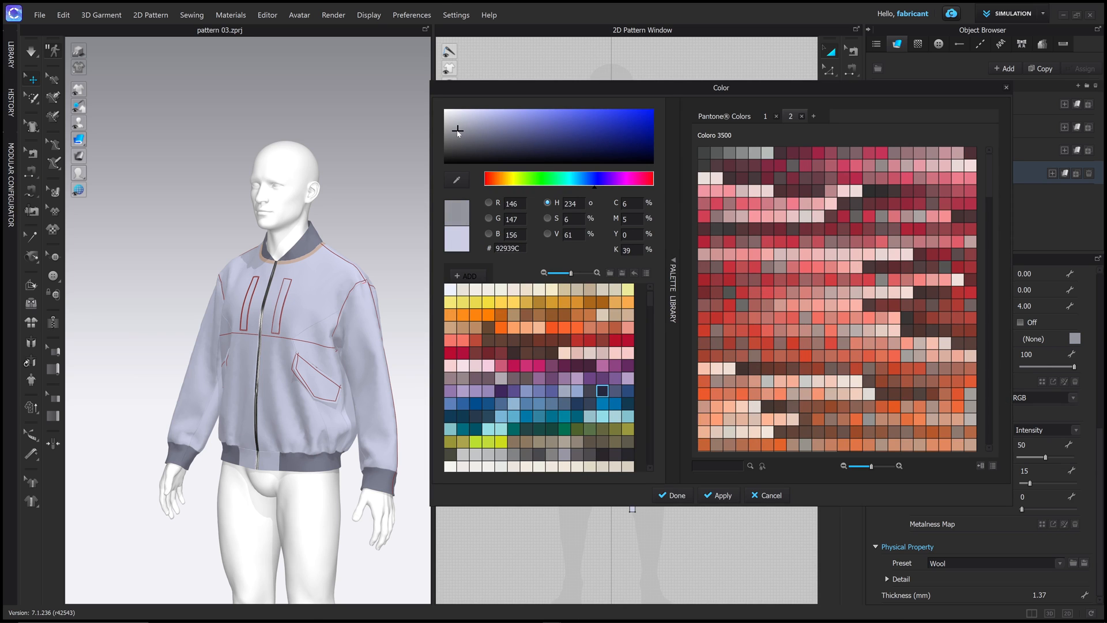
{"action": "left_click", "coordinate": [717, 498]}
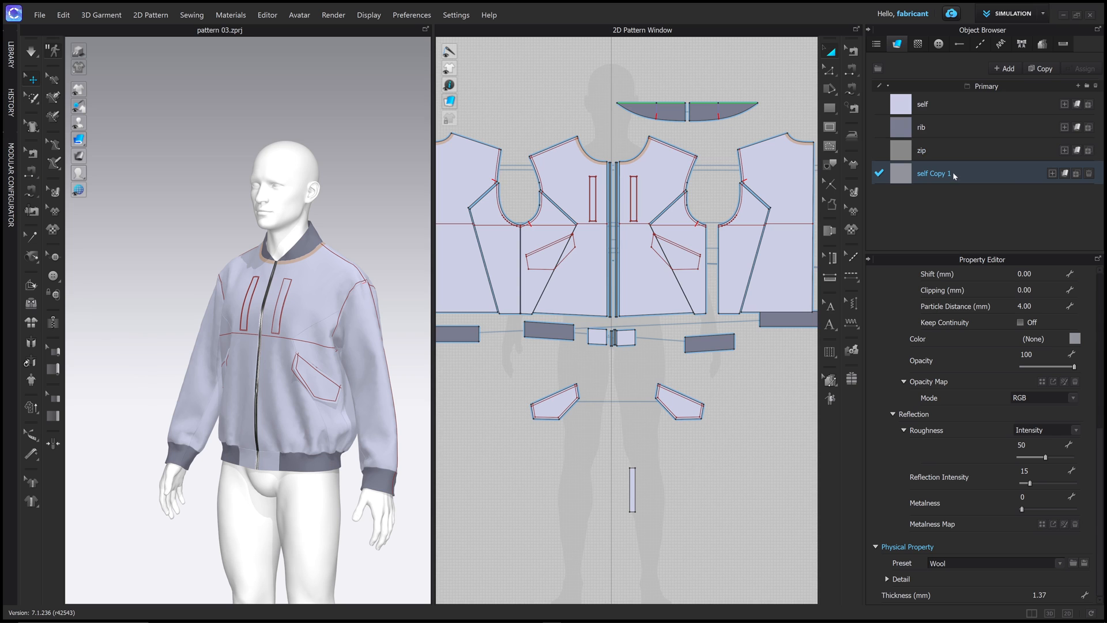
Step: Apply the grey self copy fabric to the angled side panels of the jacket's front and back
{"action": "left_click", "coordinate": [687, 235]}
{"action": "left_click_drag", "start_coordinate": [761, 227], "coordinate": [749, 236]}
{"action": "left_click_drag", "start_coordinate": [942, 171], "coordinate": [557, 225]}
{"action": "left_click_drag", "start_coordinate": [950, 174], "coordinate": [501, 226]}
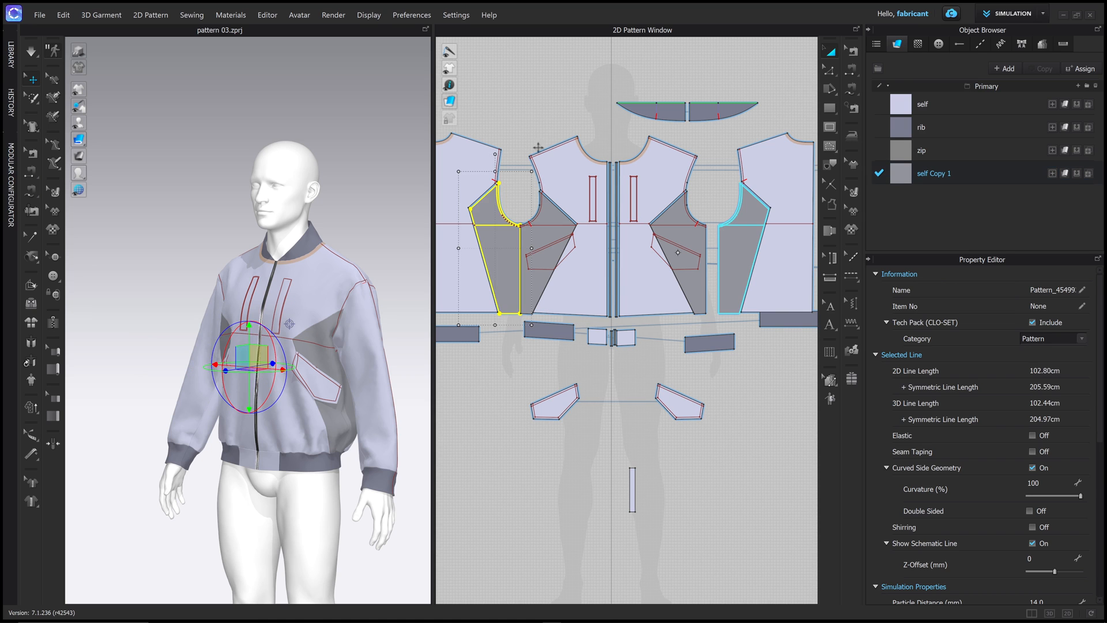
{"action": "left_click", "coordinate": [515, 199]}
{"action": "right_click_drag", "start_coordinate": [288, 297], "coordinate": [594, 297]}
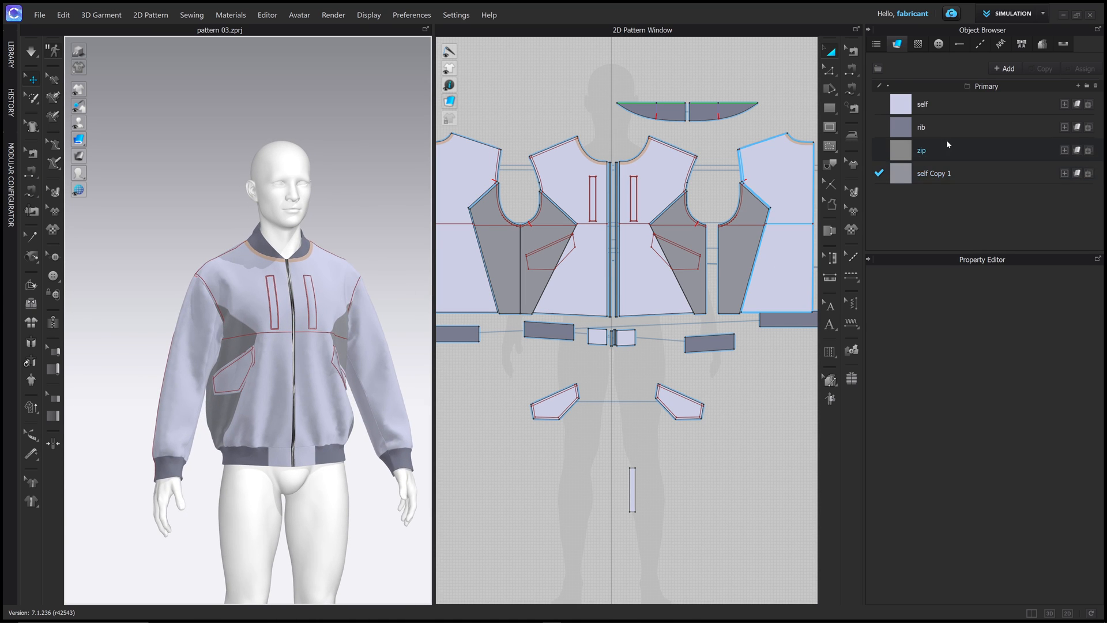
Step: Apply the grey self copy fabric to both slanted pocket pieces
{"action": "left_click", "coordinate": [930, 173]}
{"action": "left_click", "coordinate": [688, 411]}
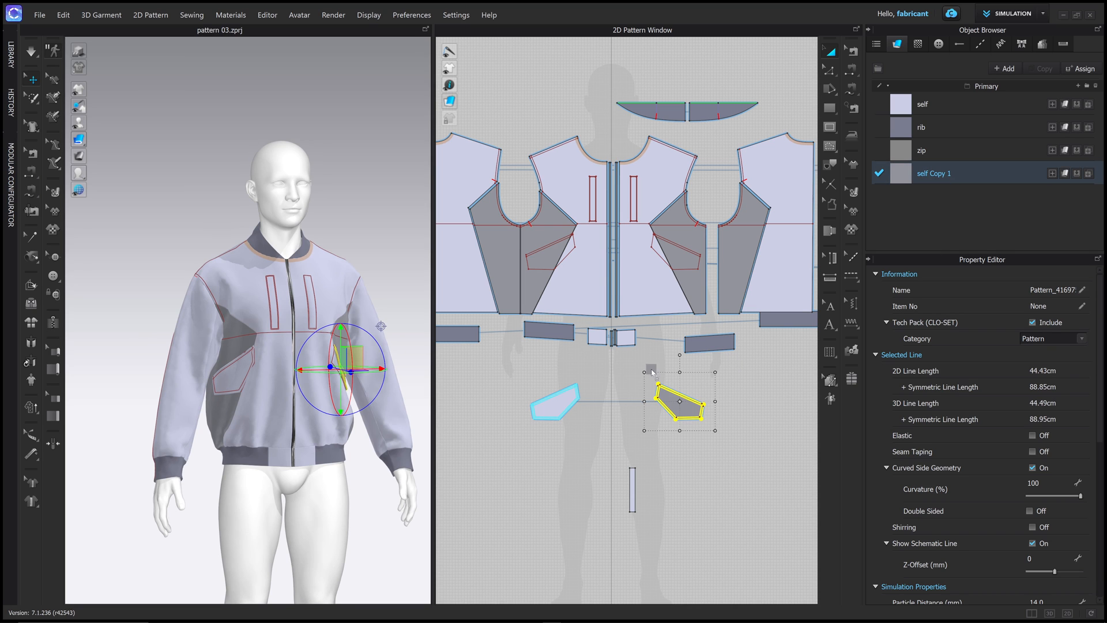
{"action": "left_click_drag", "start_coordinate": [560, 406], "coordinate": [562, 408]}
{"action": "left_click", "coordinate": [578, 450]}
Step: Separate the two pieces of one sleeve and move both upward, away from their rib cuffs in the 2D layout
{"action": "right_click_drag", "start_coordinate": [311, 387], "coordinate": [326, 327]}
{"action": "scroll", "coordinate": [595, 384], "scroll_direction": "down", "scroll_amount": 4}
{"action": "scroll", "coordinate": [668, 393], "scroll_direction": "down", "scroll_amount": 6}
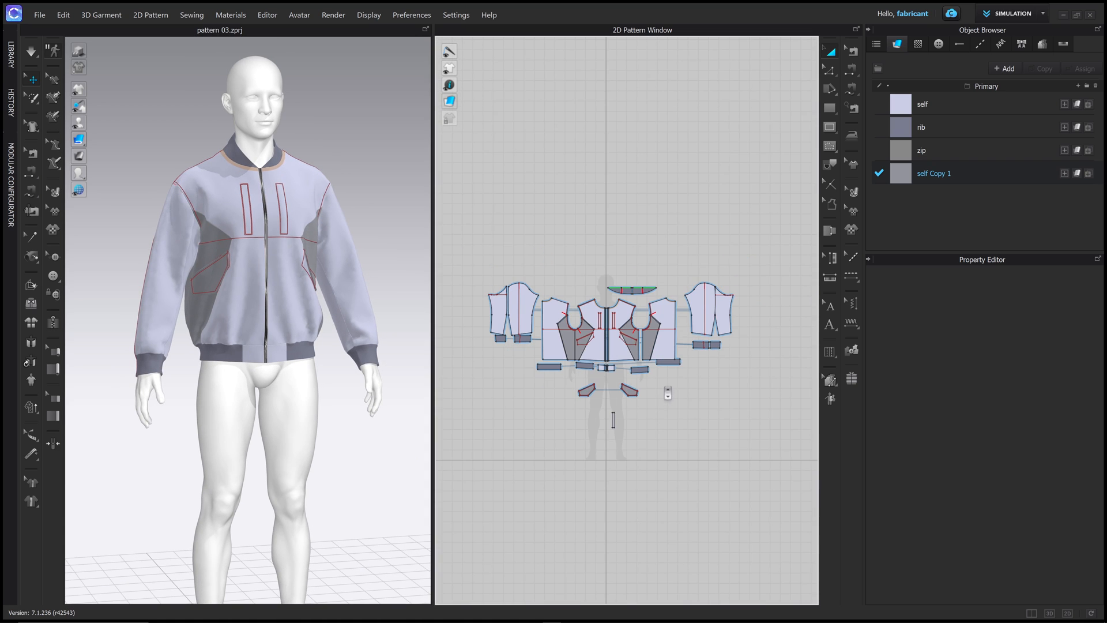
{"action": "scroll", "coordinate": [677, 369], "scroll_direction": "up", "scroll_amount": 8}
{"action": "left_click", "coordinate": [676, 334]}
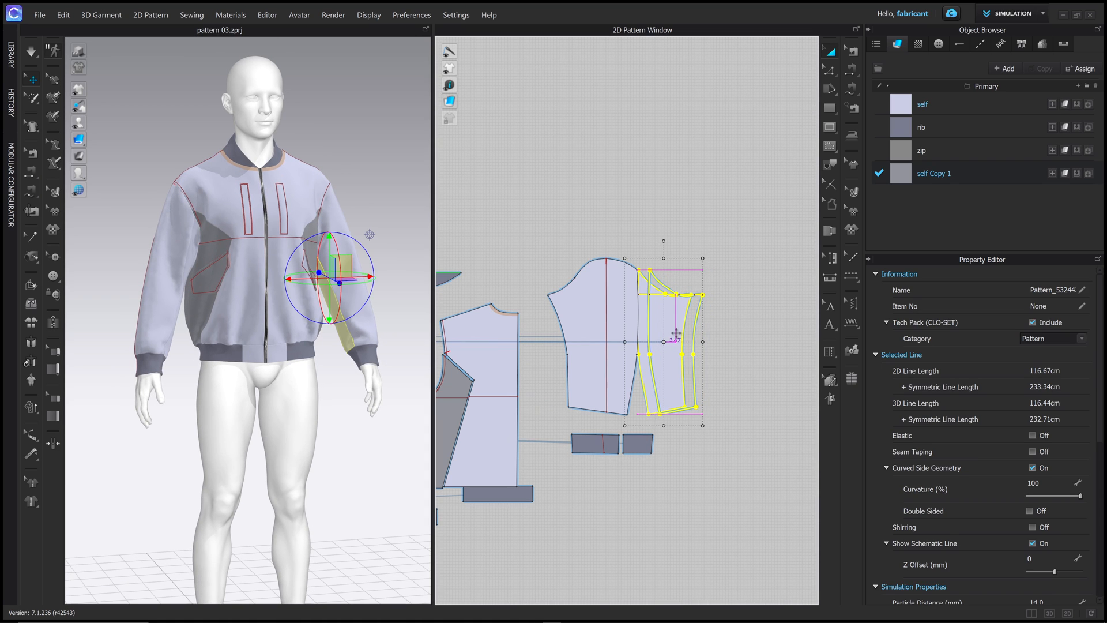
{"action": "left_click_drag", "start_coordinate": [674, 333], "coordinate": [681, 240]}
{"action": "left_click", "coordinate": [630, 330]}
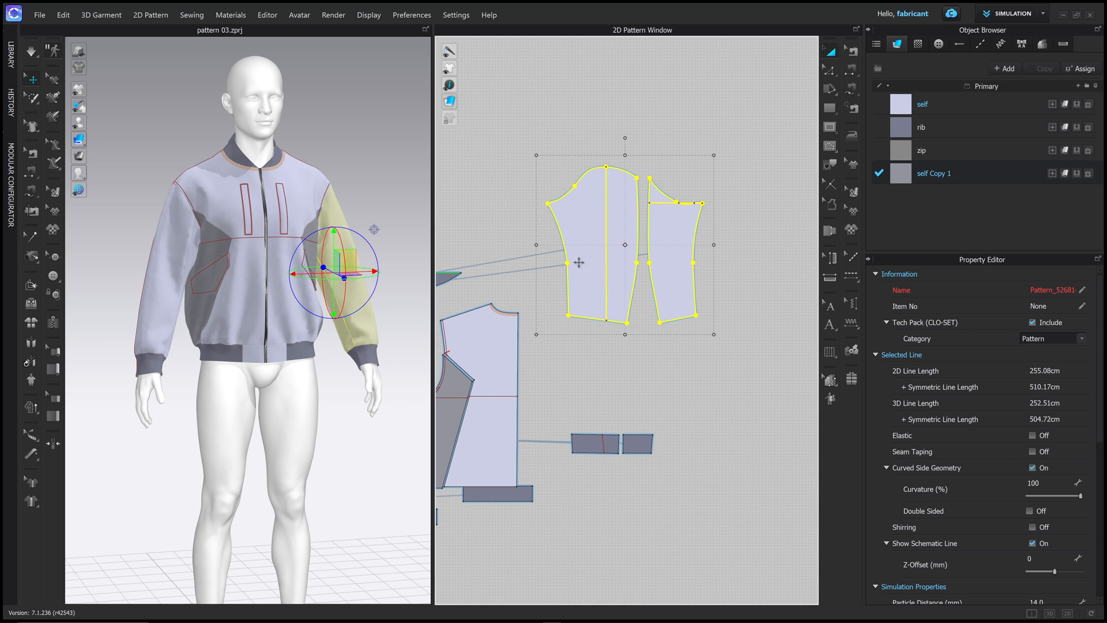
{"action": "right_click_drag", "start_coordinate": [333, 271], "coordinate": [270, 272]}
{"action": "mouse_move", "coordinate": [348, 290]}
{"action": "right_mouse_down"}
{"action": "mouse_move", "coordinate": [312, 293]}
{"action": "mouse_move", "coordinate": [346, 299]}
{"action": "right_mouse_up"}
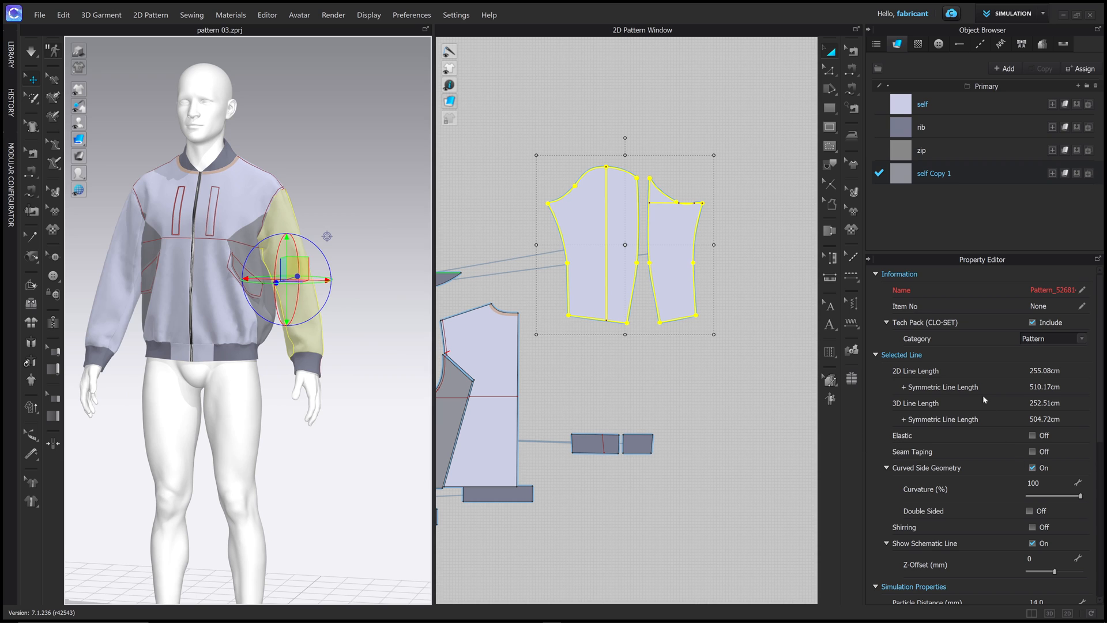
{"action": "right_click_drag", "start_coordinate": [351, 270], "coordinate": [366, 270]}
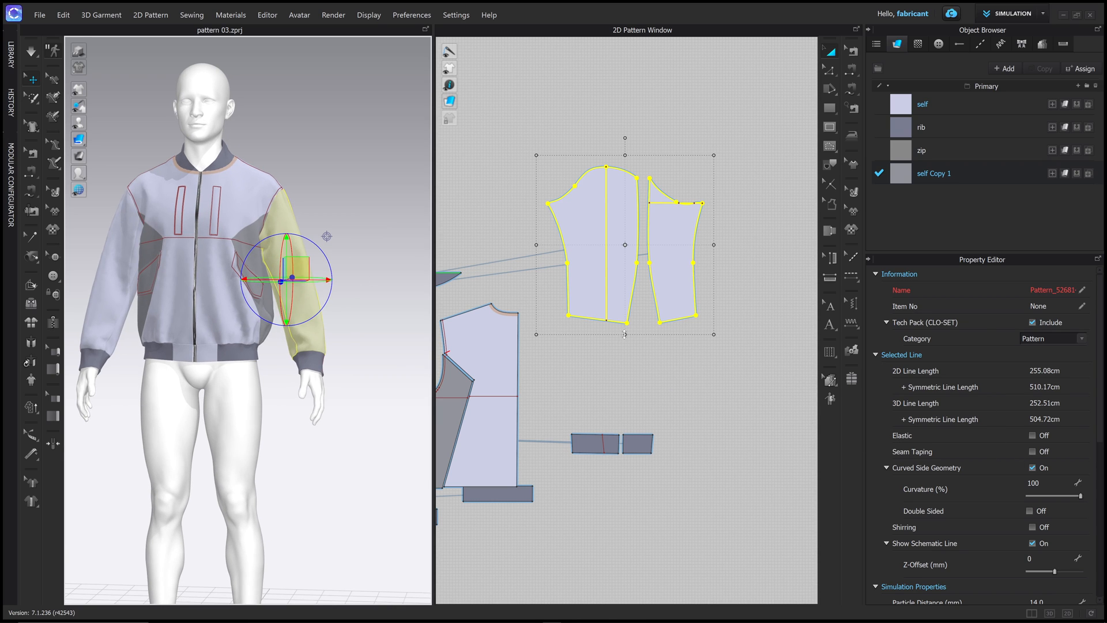
Step: Lengthen both sleeve pieces by shifting their lower sections down and lowering the hem edges further
{"action": "left_click", "coordinate": [754, 389]}
{"action": "left_click_drag", "start_coordinate": [732, 365], "coordinate": [544, 252]}
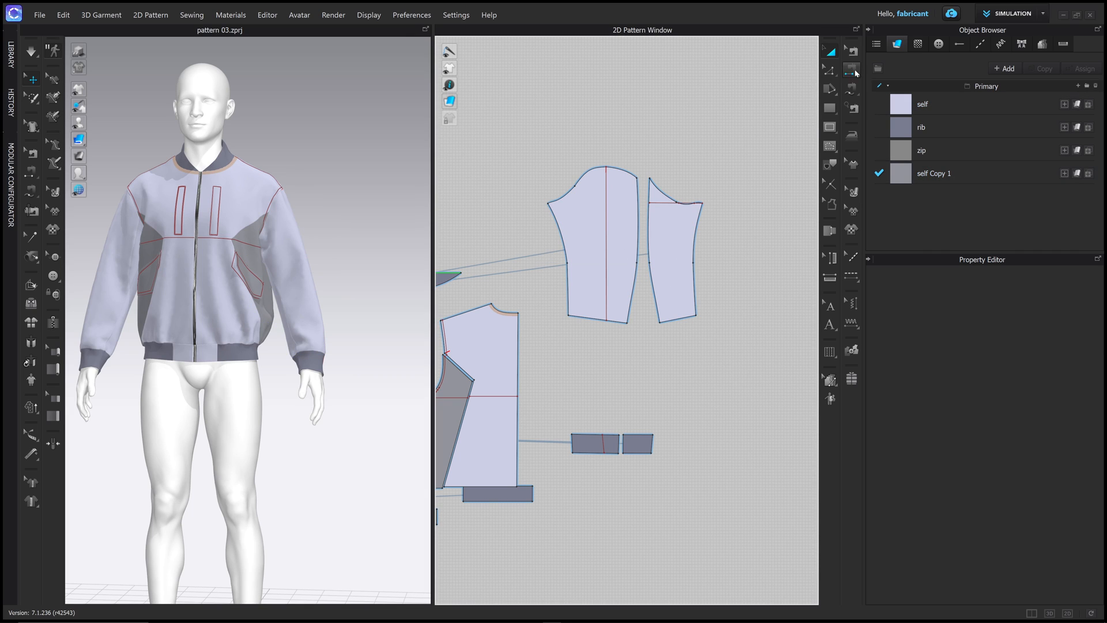
{"action": "key", "text": "z"}
{"action": "left_click", "coordinate": [834, 72]}
{"action": "left_click_drag", "start_coordinate": [745, 345], "coordinate": [564, 260]}
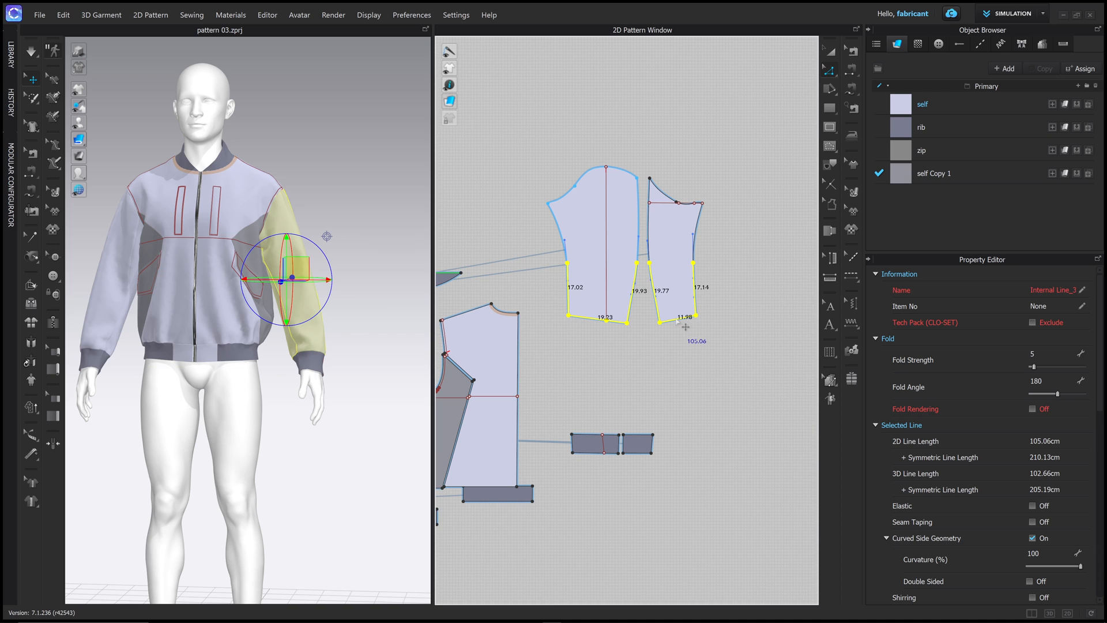
{"action": "key", "text": "Down"}
{"action": "key", "text": "Down"}
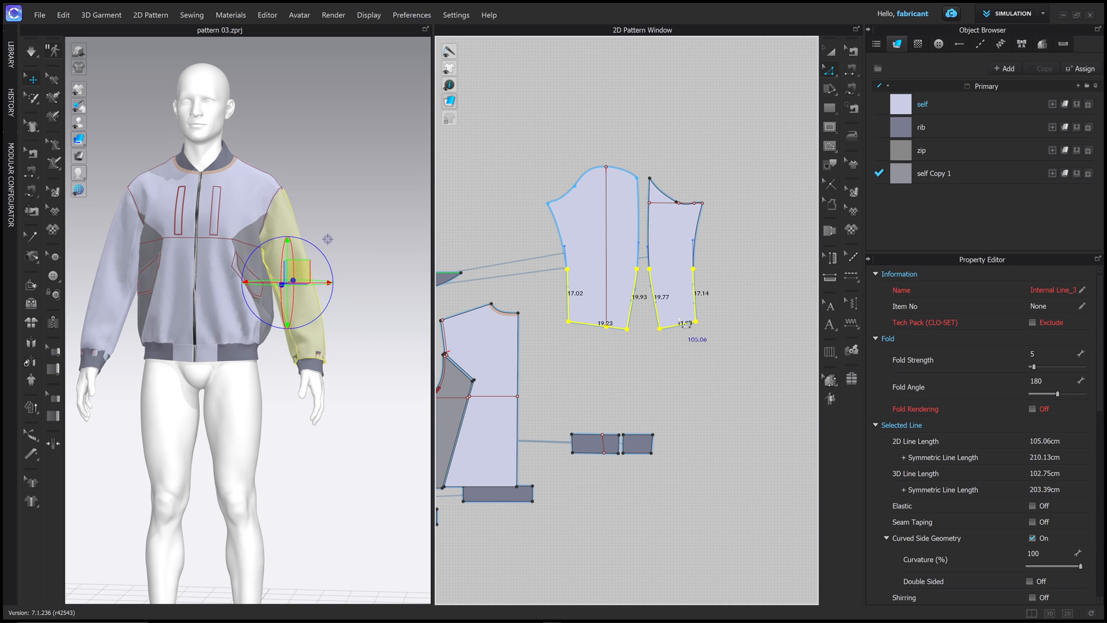
{"action": "left_click", "coordinate": [731, 299]}
{"action": "left_click_drag", "start_coordinate": [555, 312], "coordinate": [728, 351]}
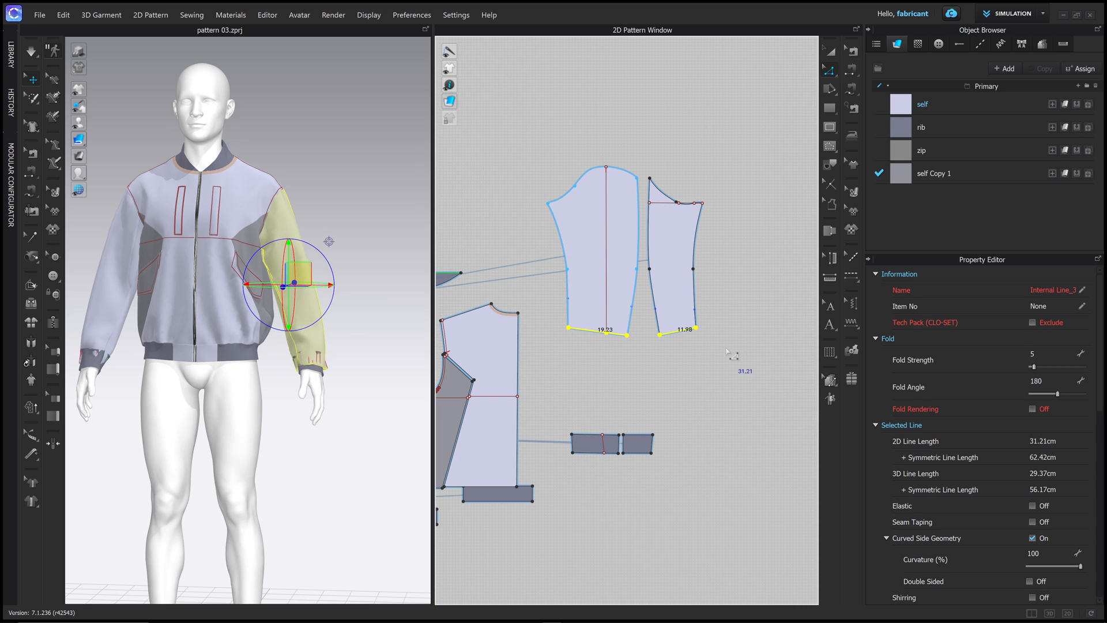
{"action": "left_click", "coordinate": [728, 353]}
Step: Simulate the jacket with the lengthened sleeves and stop once the fabric settles
{"action": "right_click_drag", "start_coordinate": [396, 340], "coordinate": [377, 326]}
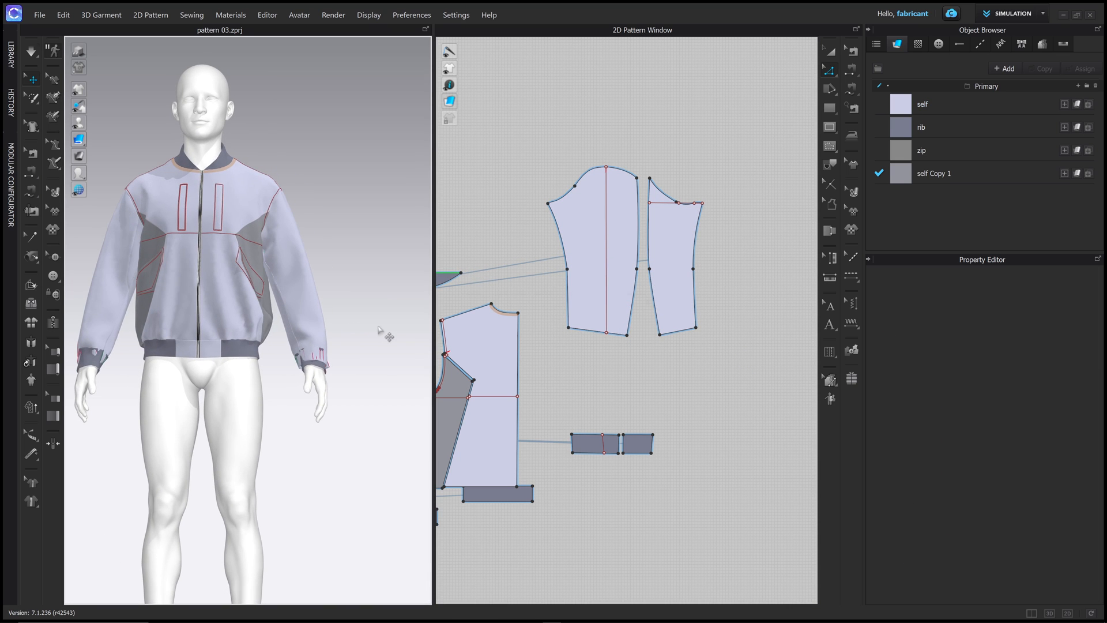
{"action": "key", "text": "space"}
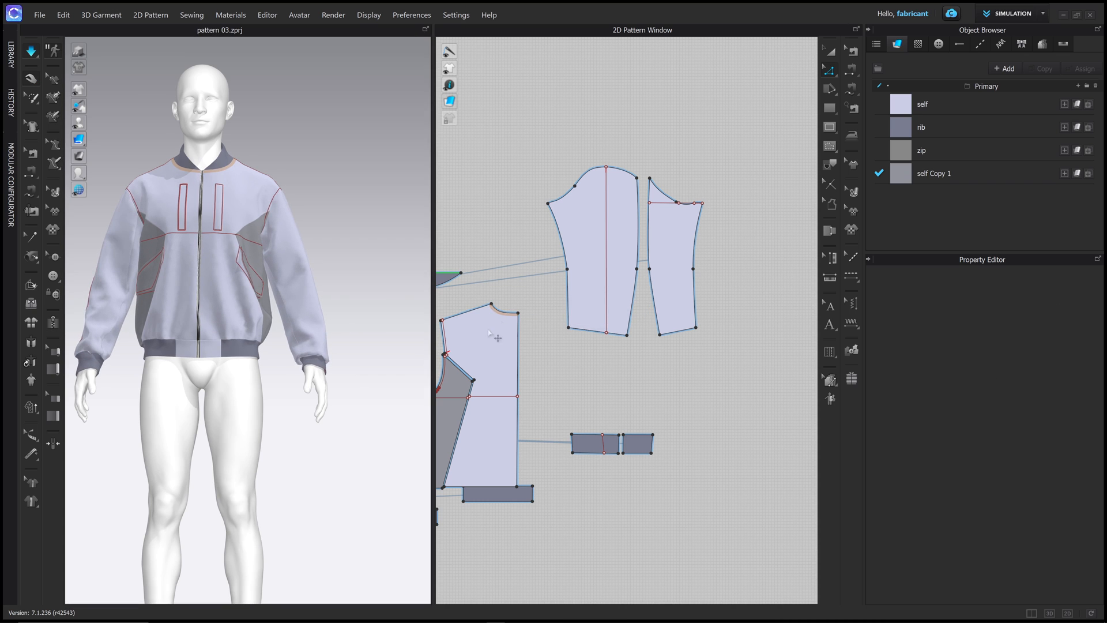
{"action": "right_click_drag", "start_coordinate": [341, 258], "coordinate": [366, 269]}
{"action": "key", "text": "space"}
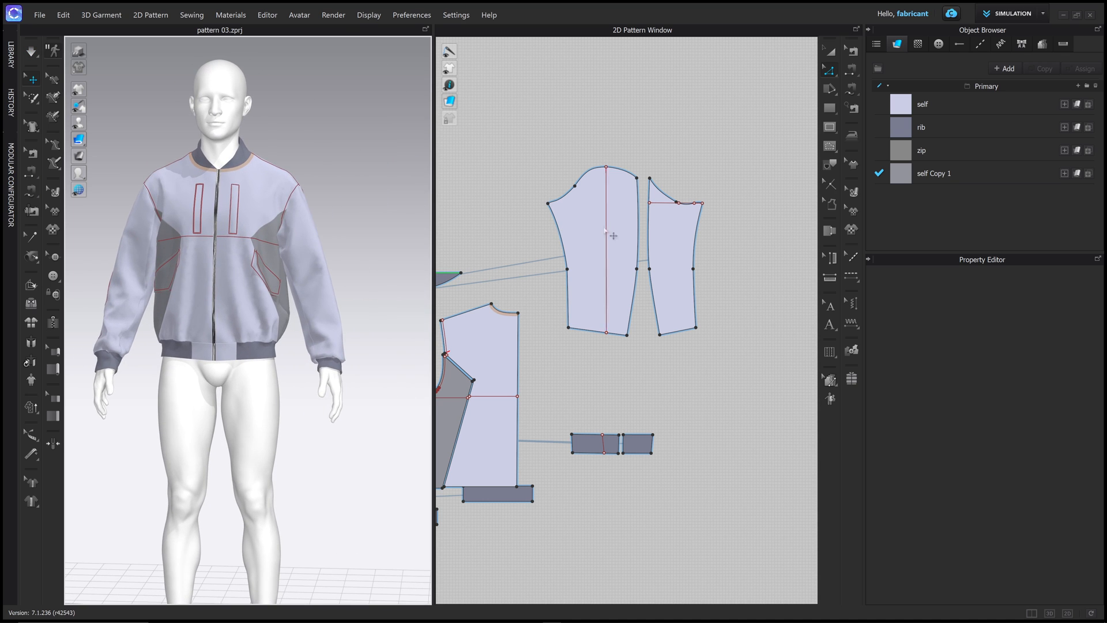
Step: Set the Shrinkage Warp of both sleeve pieces to 125% and simulate the extra sleeve folds
{"action": "left_click", "coordinate": [831, 52]}
{"action": "left_click", "coordinate": [599, 210]}
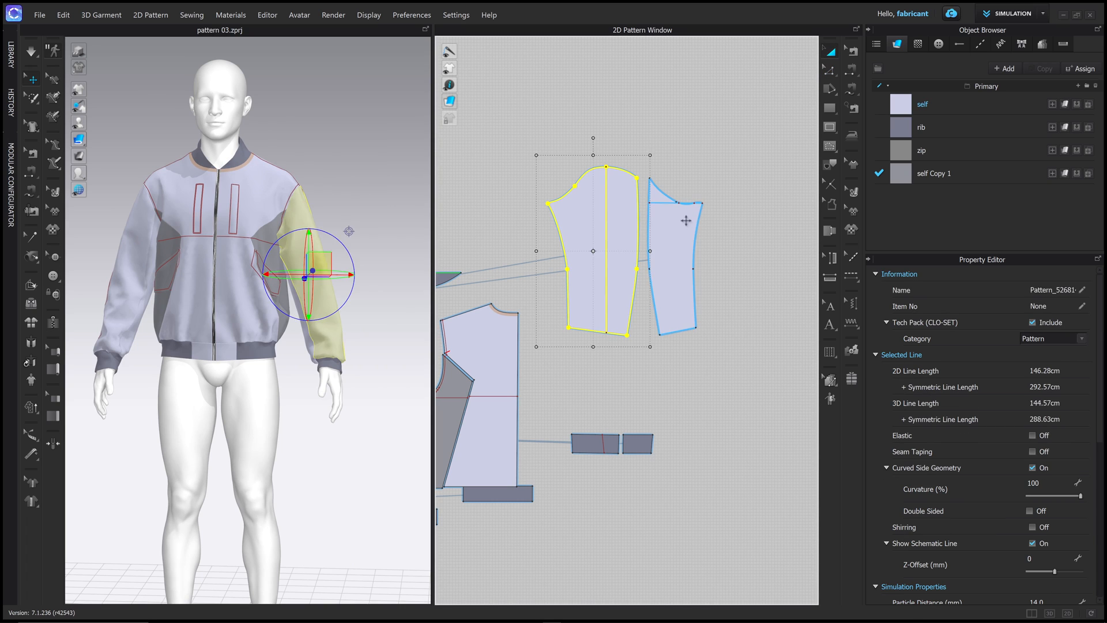
{"action": "scroll", "coordinate": [940, 372], "scroll_direction": "down", "scroll_amount": 2}
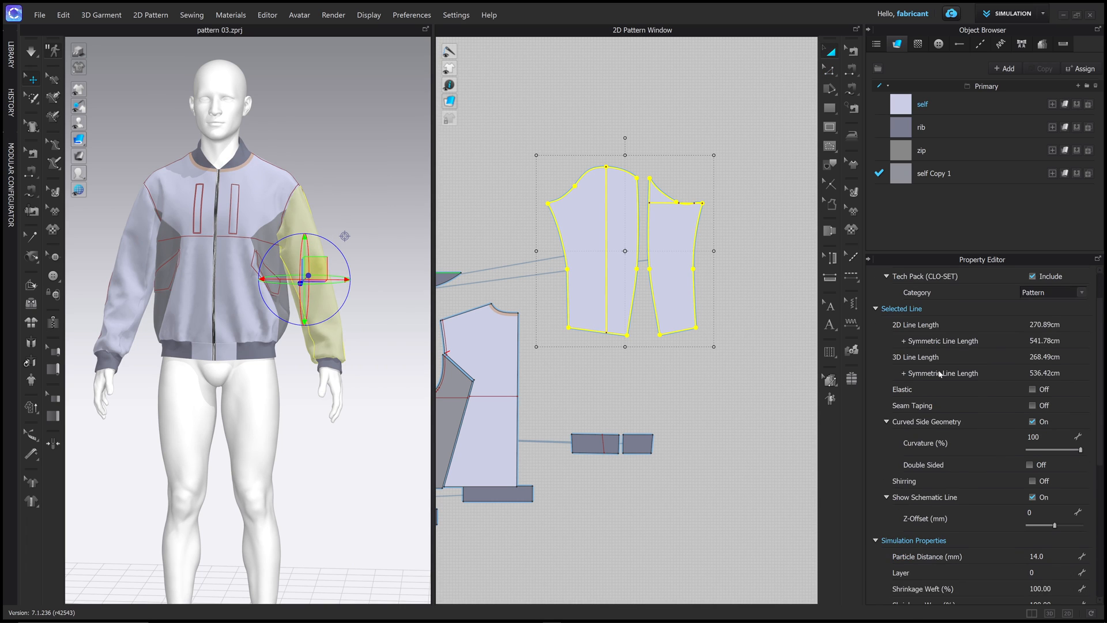
{"action": "scroll", "coordinate": [940, 373], "scroll_direction": "down", "scroll_amount": 6}
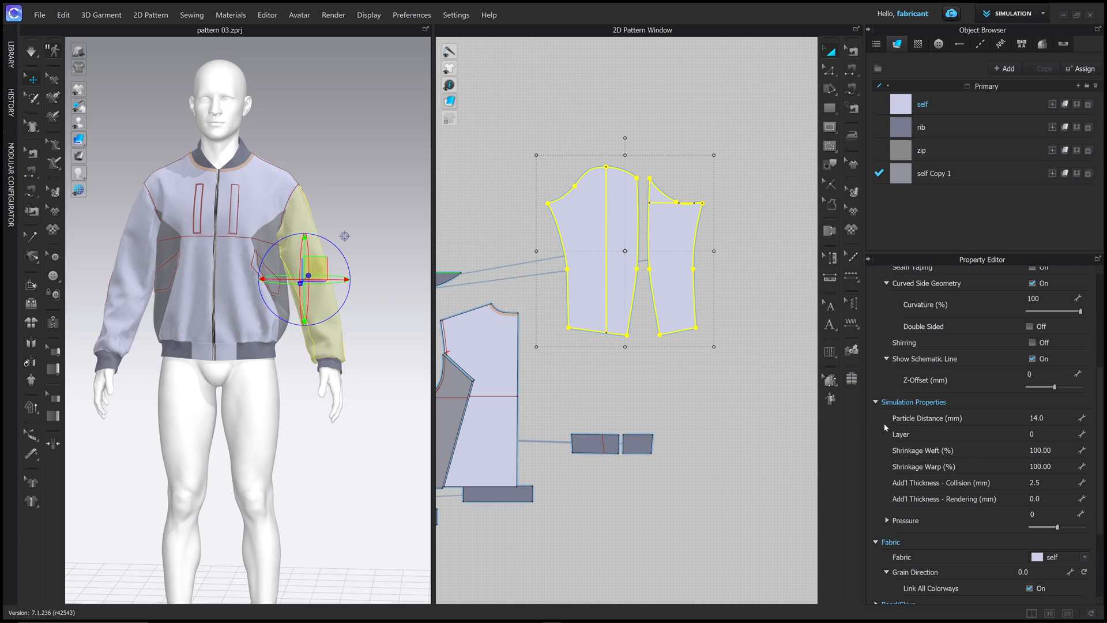
{"action": "left_click", "coordinate": [1041, 466]}
{"action": "key", "text": "Return"}
{"action": "left_click", "coordinate": [501, 209]}
{"action": "key", "text": "space"}
{"action": "left_click_drag", "start_coordinate": [327, 285], "coordinate": [329, 311]}
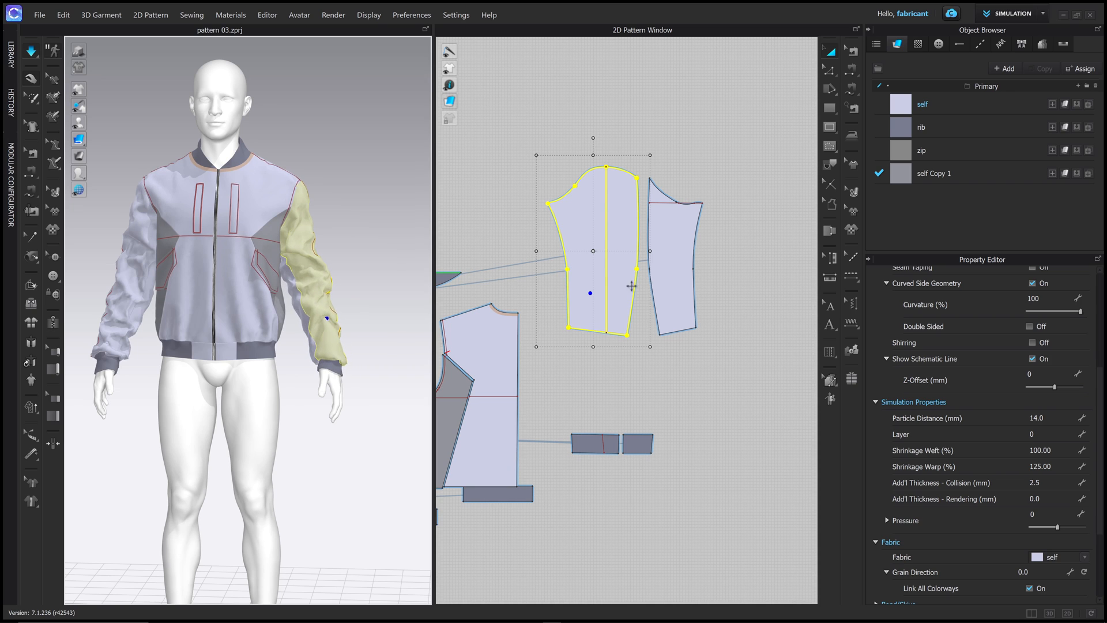
Step: Lower the Shrinkage Warp of both sleeve pieces and let the running simulation soften the folds
{"action": "left_click", "coordinate": [673, 249], "text": "shift"}
{"action": "left_click", "coordinate": [1041, 466]}
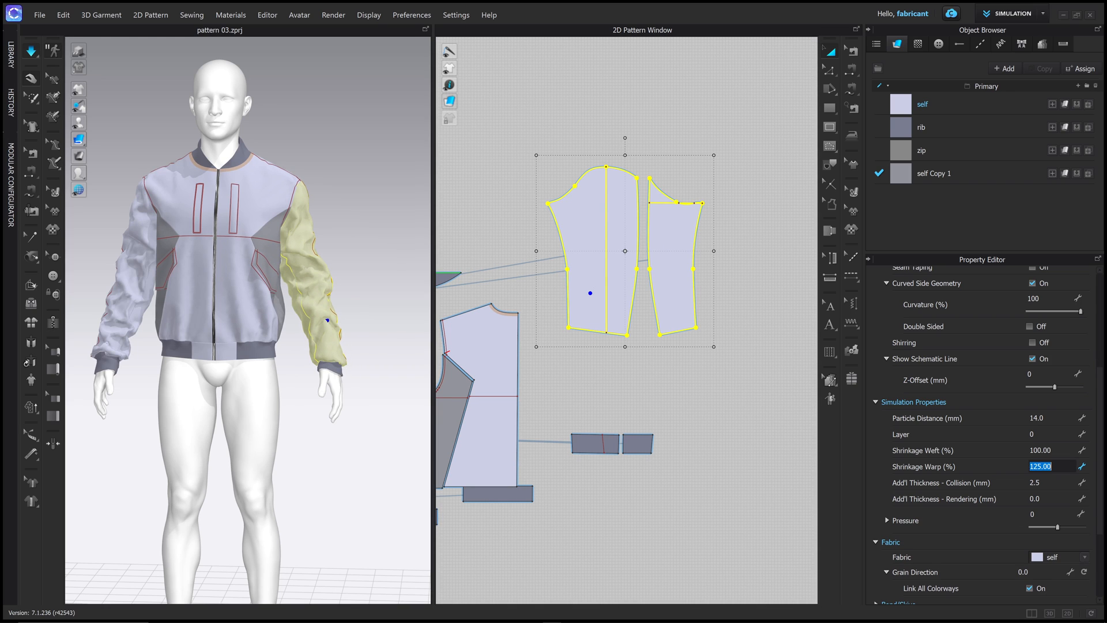
{"action": "type", "text": "11"}
{"action": "key", "text": "Return"}
{"action": "left_click", "coordinate": [600, 383]}
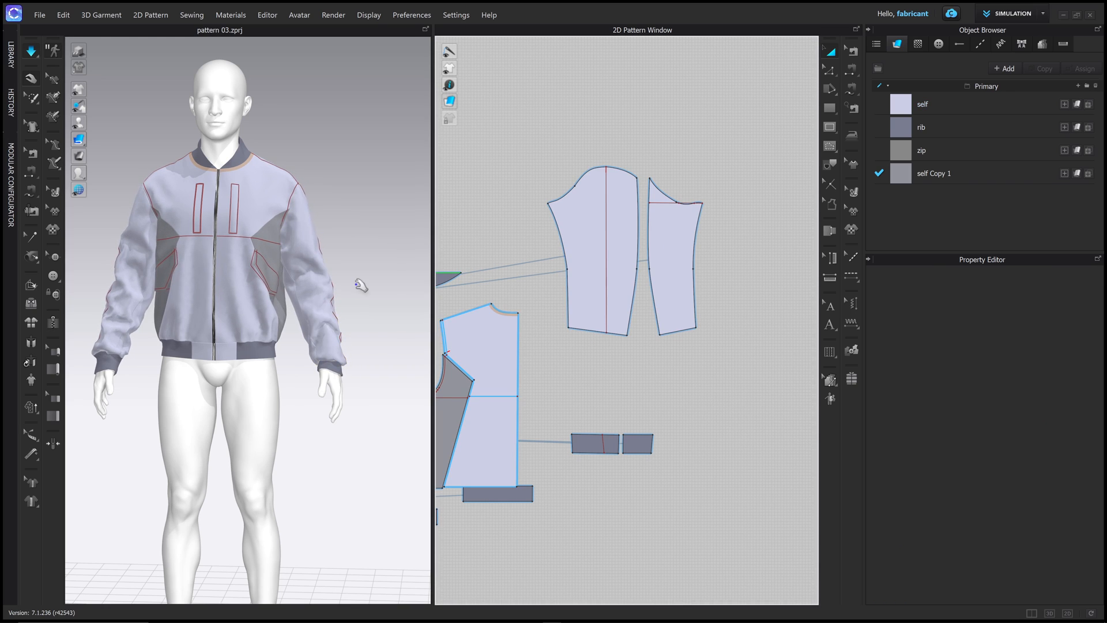
{"action": "mouse_move", "coordinate": [361, 284]}
{"action": "right_mouse_down"}
{"action": "mouse_move", "coordinate": [255, 285]}
{"action": "mouse_move", "coordinate": [358, 284]}
{"action": "right_mouse_up"}
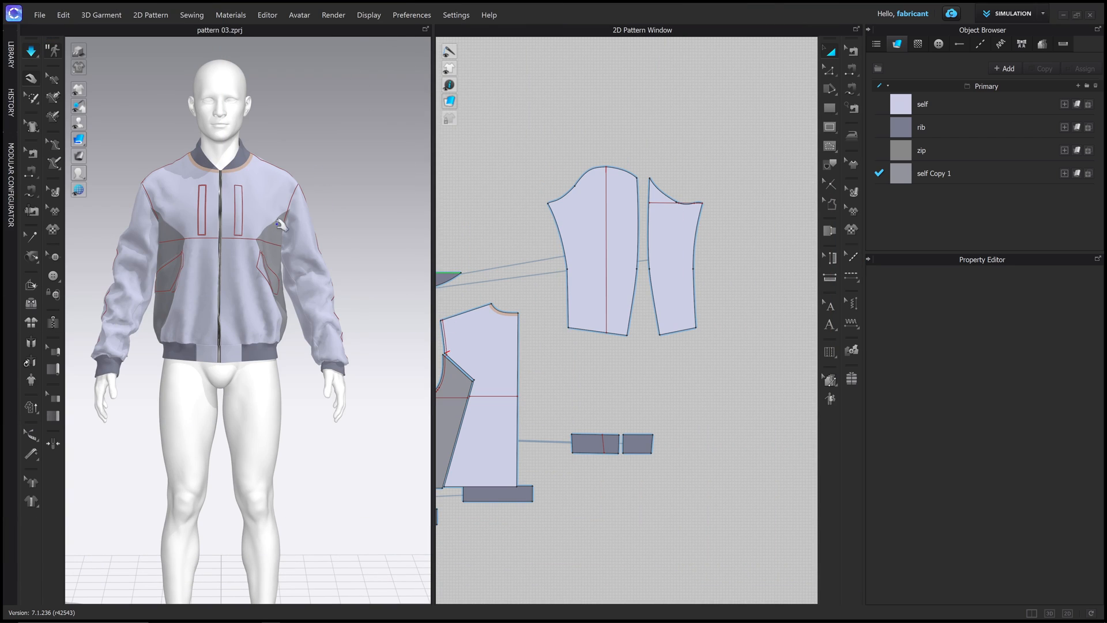
Step: Draw a curved internal line about 47 cm long on the upper sleeve piece, from the armhole curve point to the hem
{"action": "left_click", "coordinate": [831, 130]}
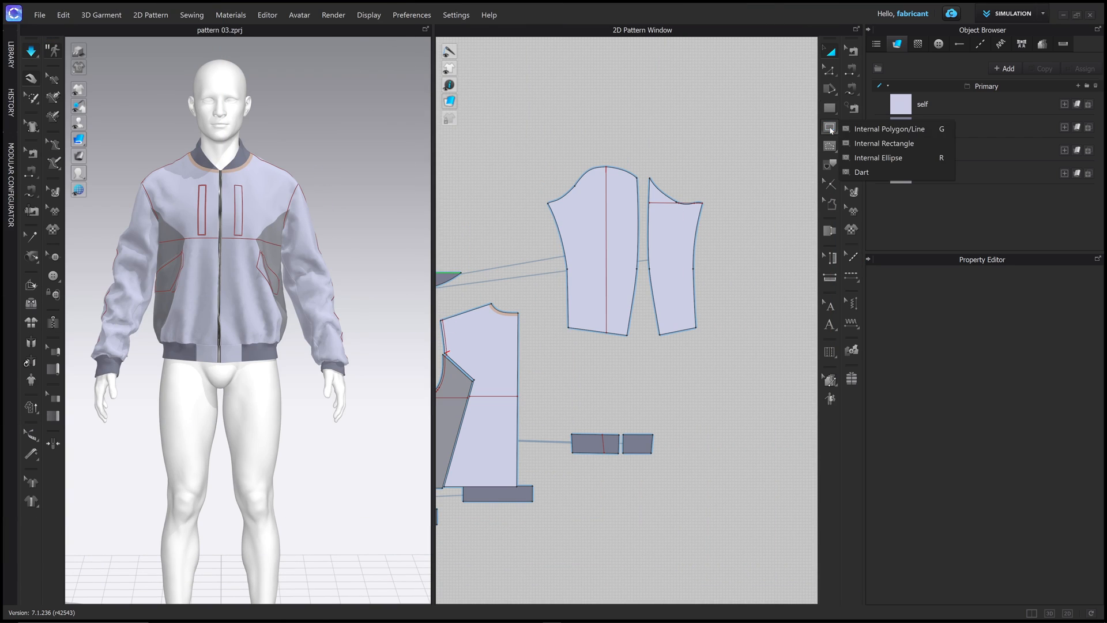
{"action": "left_click", "coordinate": [870, 130]}
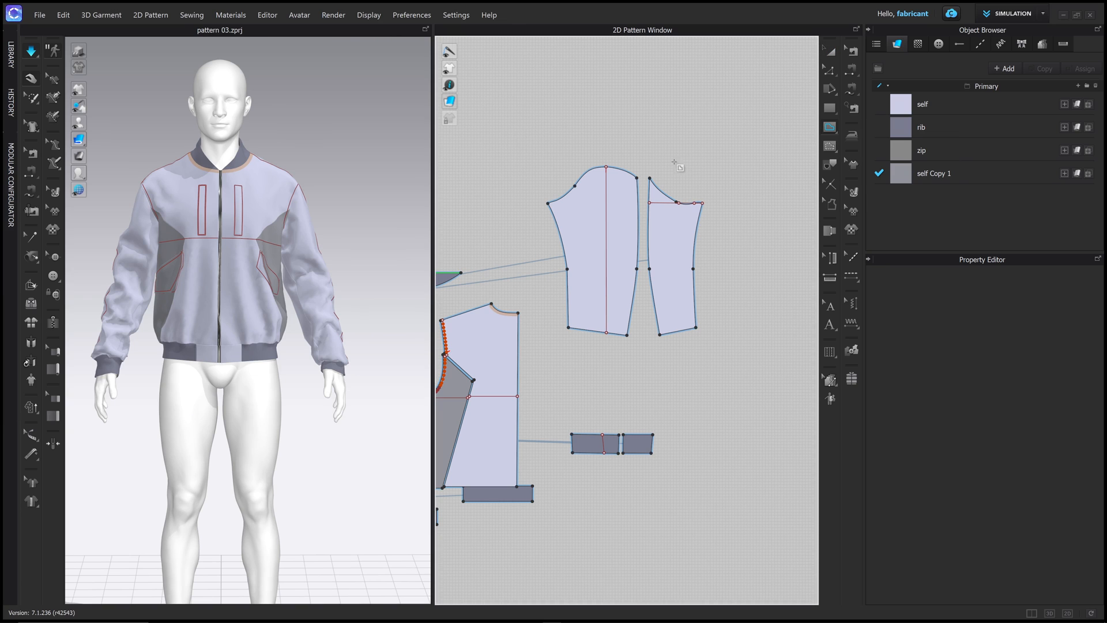
{"action": "left_click", "coordinate": [576, 185]}
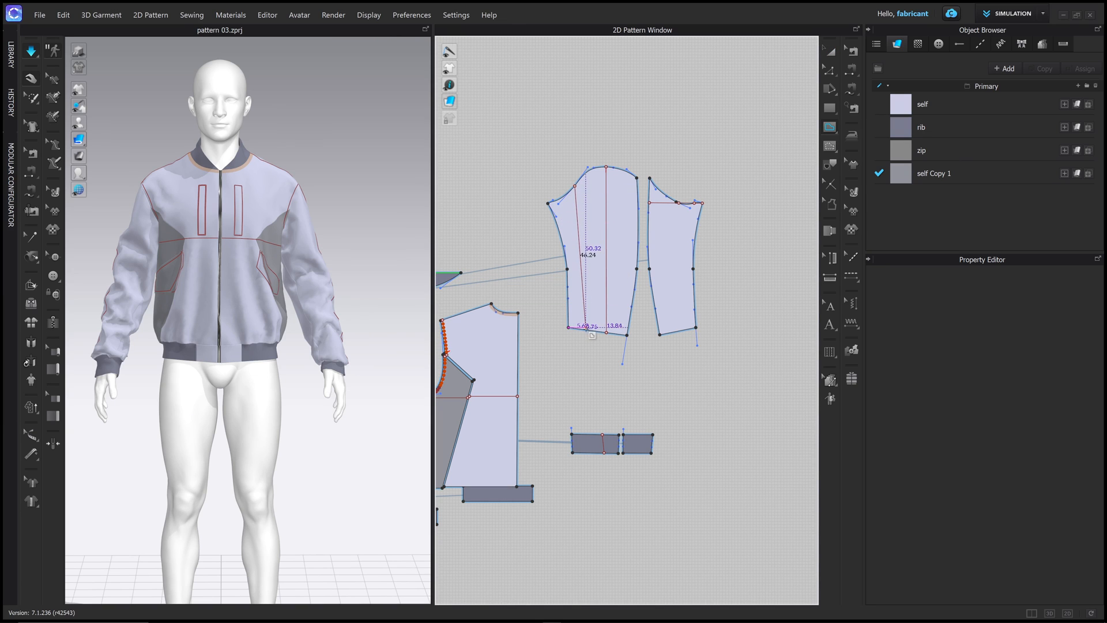
{"action": "left_click_drag", "start_coordinate": [585, 328], "coordinate": [581, 421]}
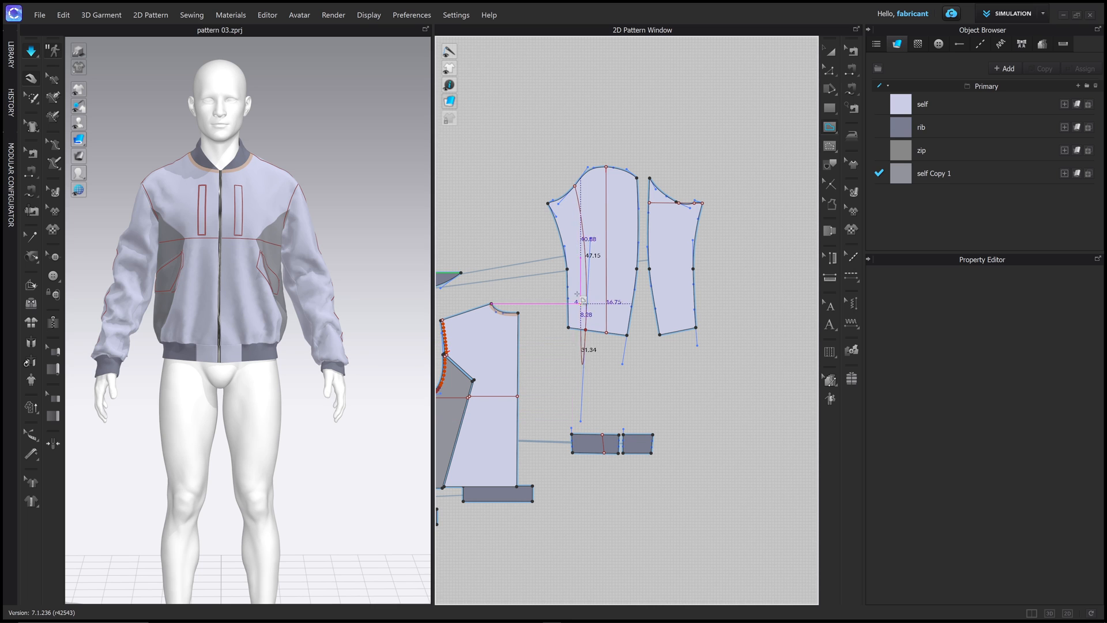
{"action": "double_click", "coordinate": [585, 329]}
Step: Cut and sew the upper sleeve piece along its curved internal line
{"action": "right_click_drag", "start_coordinate": [295, 234], "coordinate": [258, 238]}
{"action": "left_click", "coordinate": [831, 67]}
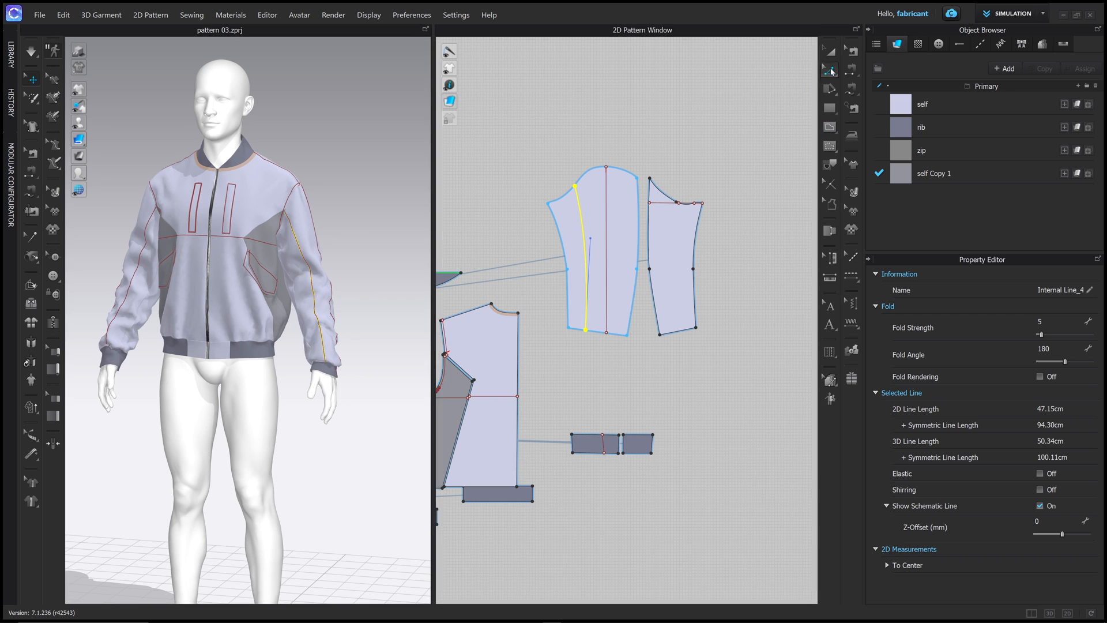
{"action": "right_click", "coordinate": [583, 219]}
{"action": "left_click", "coordinate": [623, 404]}
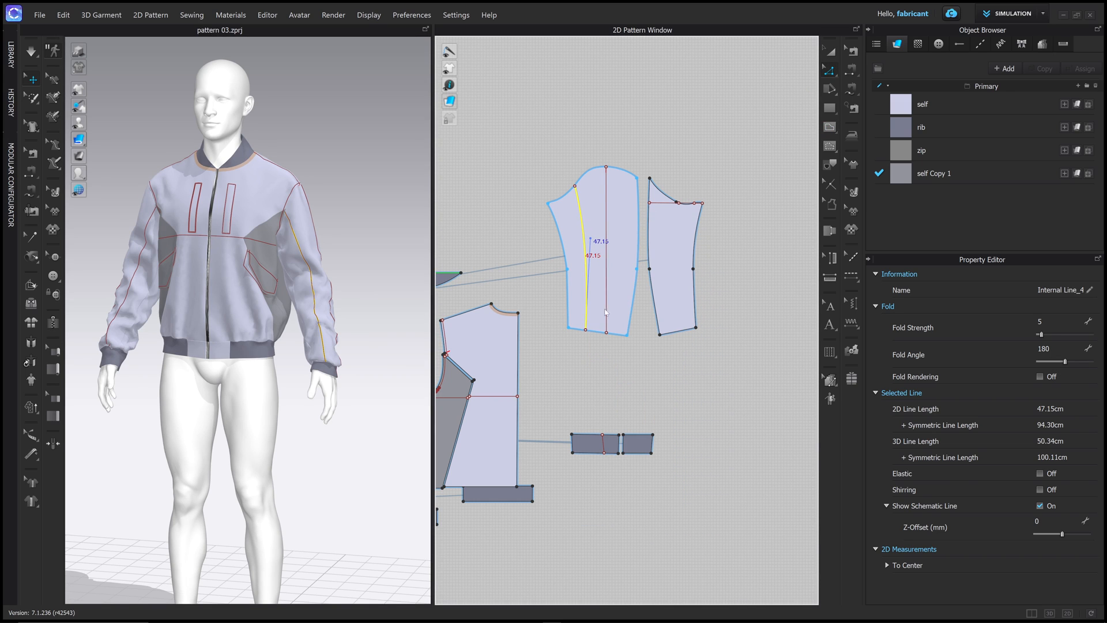
{"action": "right_click_drag", "start_coordinate": [362, 283], "coordinate": [230, 278]}
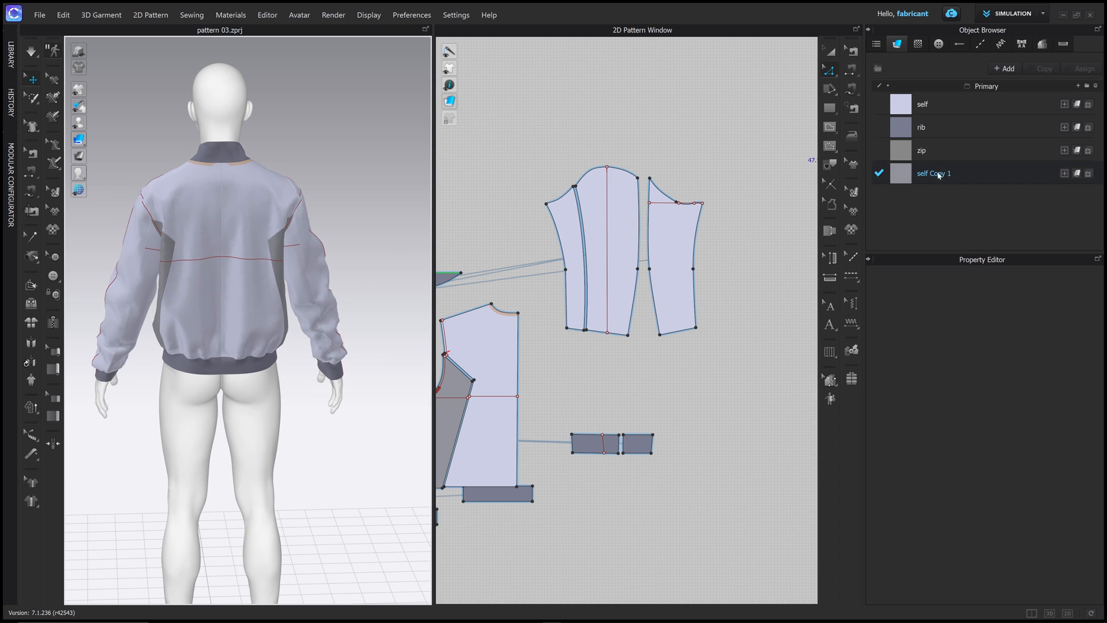
Step: Spread the sleeve pieces apart and apply the grey self copy fabric to both under sleeves and both narrow cut-off sleeve panels
{"action": "left_click", "coordinate": [831, 52]}
{"action": "left_click_drag", "start_coordinate": [677, 245], "coordinate": [704, 244]}
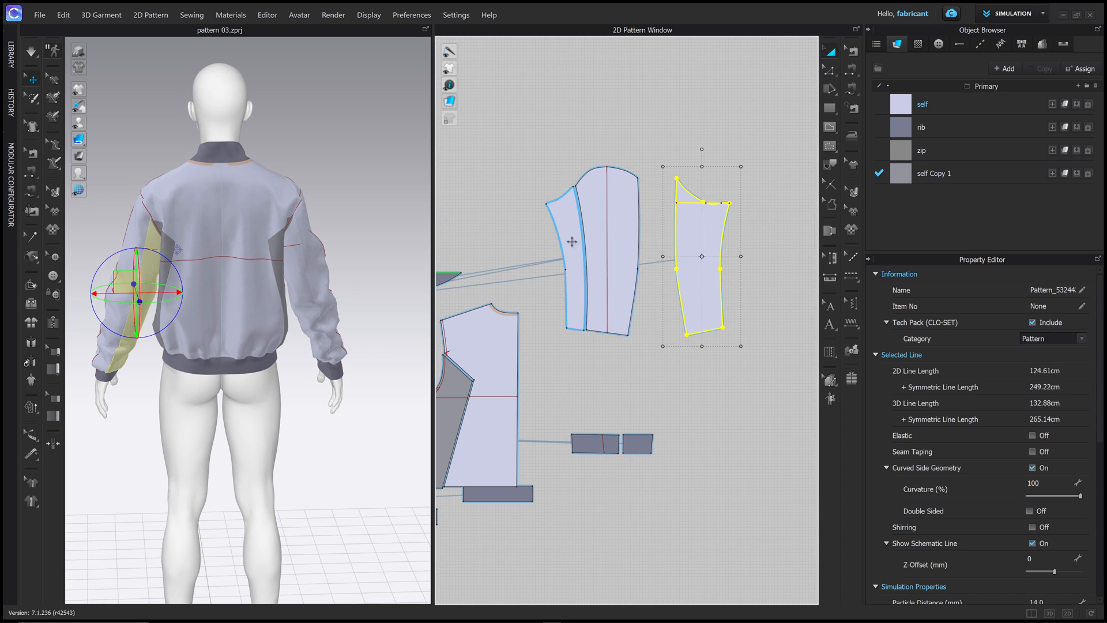
{"action": "left_click", "coordinate": [572, 242]}
{"action": "scroll", "coordinate": [568, 242], "scroll_direction": "down", "scroll_amount": 5}
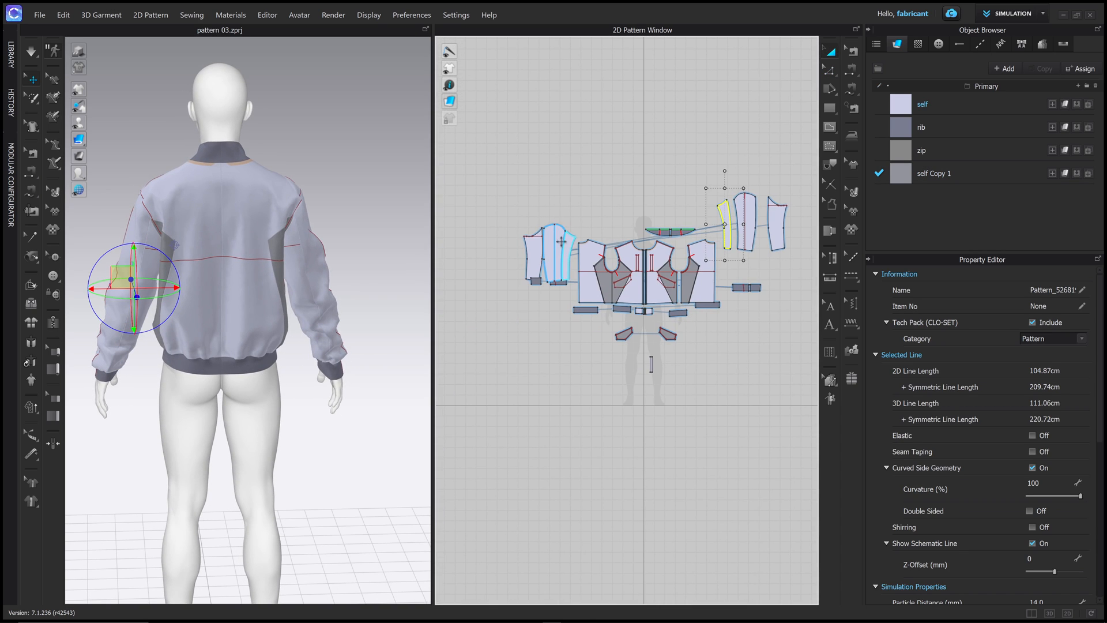
{"action": "left_click", "coordinate": [560, 242]}
{"action": "left_click", "coordinate": [538, 247]}
{"action": "left_click", "coordinate": [571, 246], "text": "shift"}
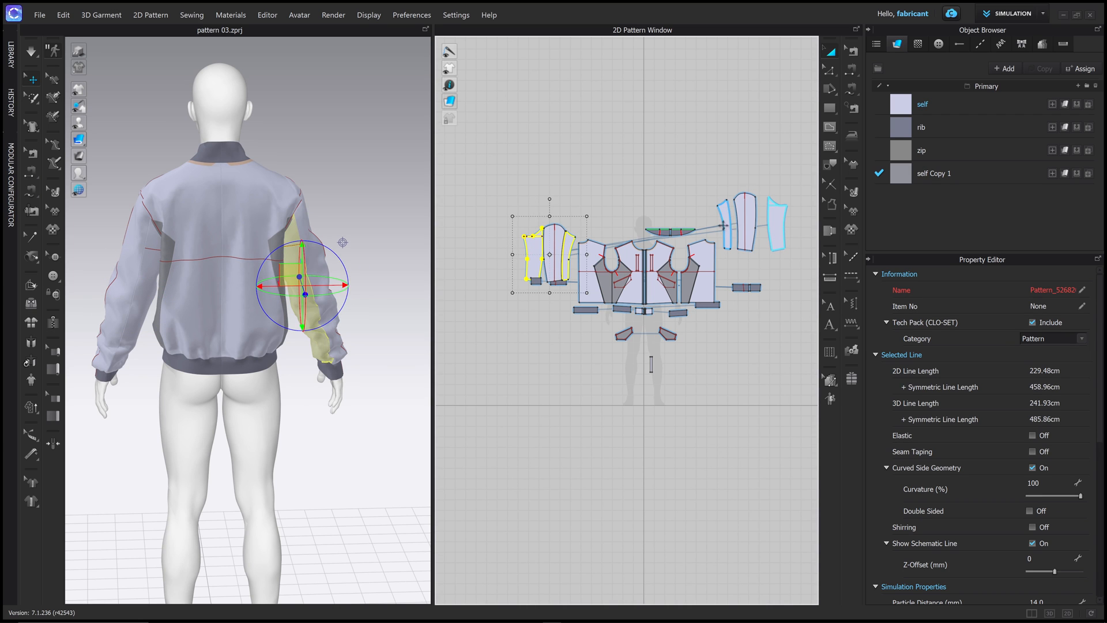
{"action": "left_click", "coordinate": [725, 225], "text": "shift"}
{"action": "left_click", "coordinate": [780, 222], "text": "shift"}
{"action": "scroll", "coordinate": [647, 184], "scroll_direction": "down", "scroll_amount": 3}
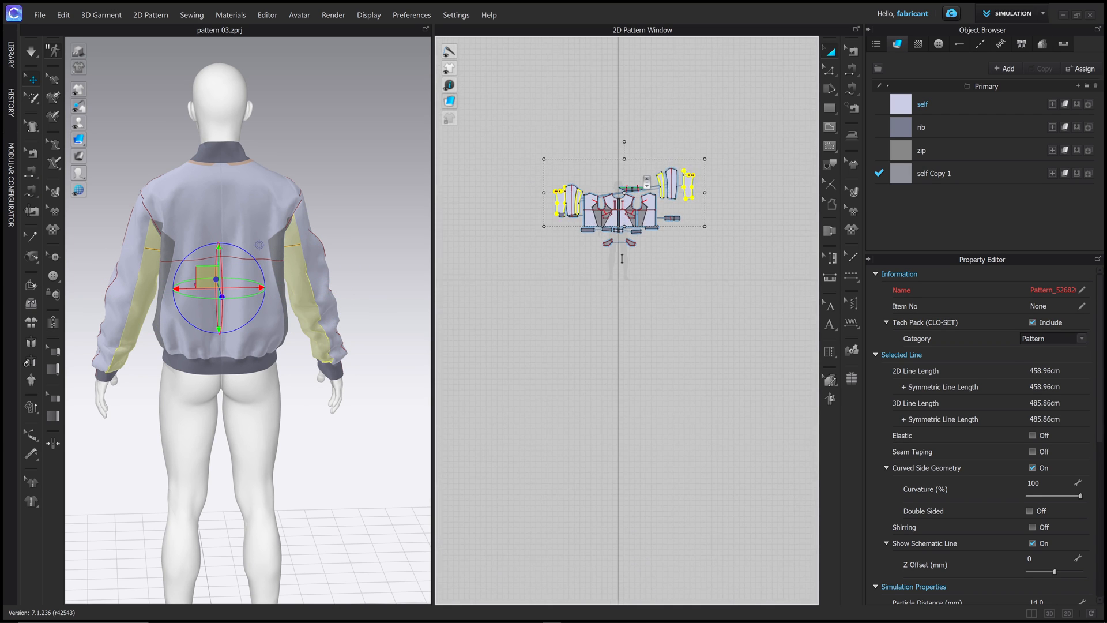
{"action": "scroll", "coordinate": [646, 173], "scroll_direction": "up", "scroll_amount": 3}
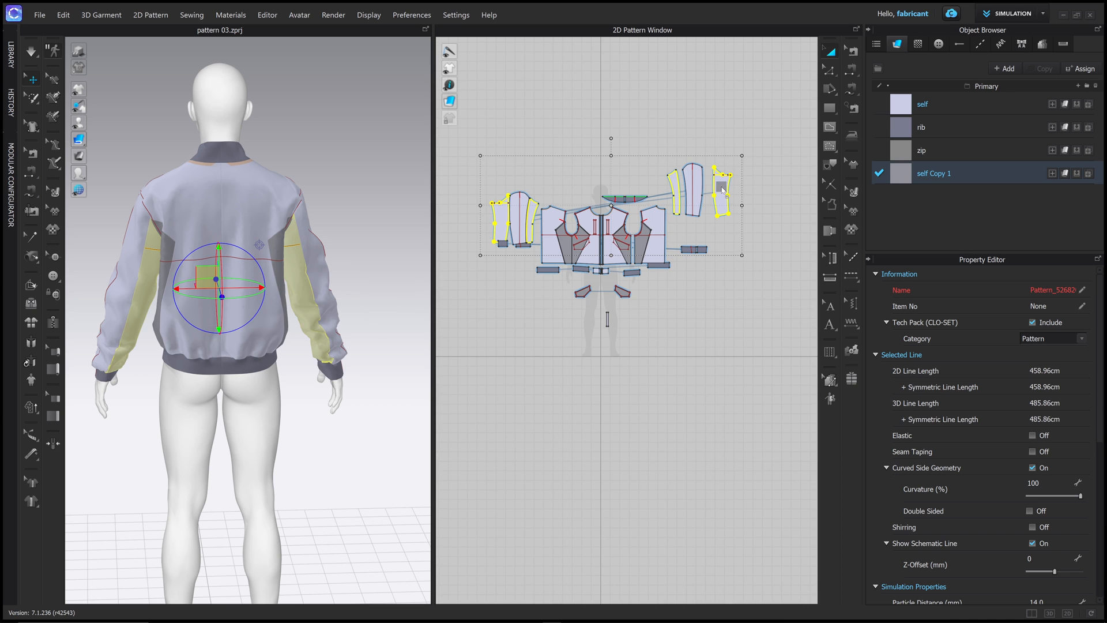
{"action": "right_click_drag", "start_coordinate": [275, 283], "coordinate": [349, 252]}
{"action": "left_click", "coordinate": [347, 252]}
{"action": "right_click_drag", "start_coordinate": [285, 286], "coordinate": [230, 279]}
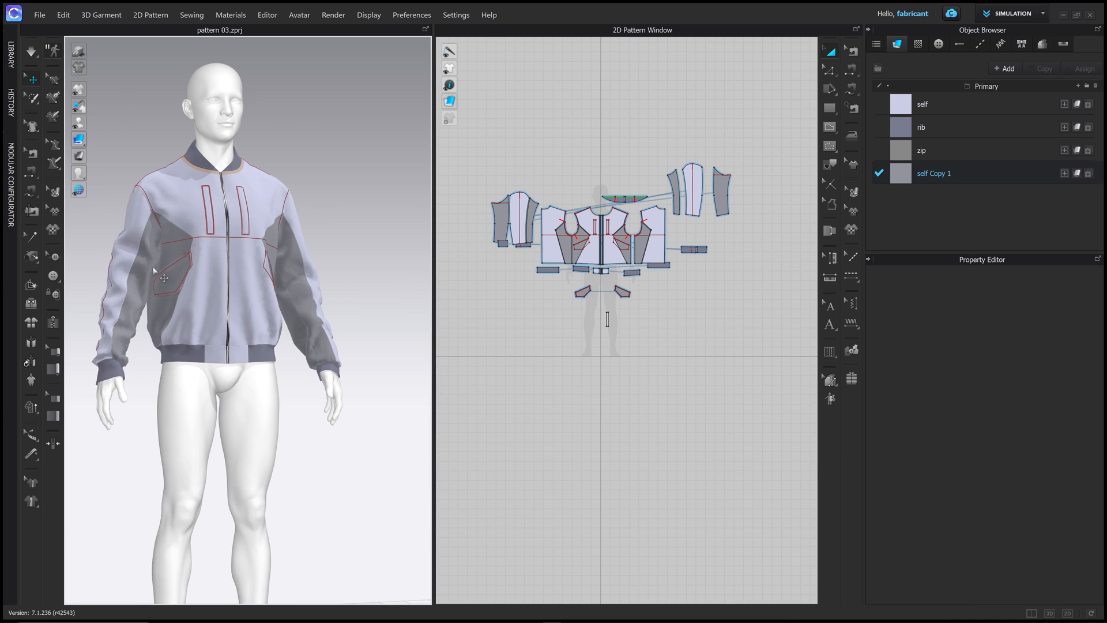
Step: Select the facing long seam edges of the upper sleeve, narrow sleeve panel and under sleeve, and turn on Elastic for them
{"action": "right_click_drag", "start_coordinate": [154, 271], "coordinate": [418, 269]}
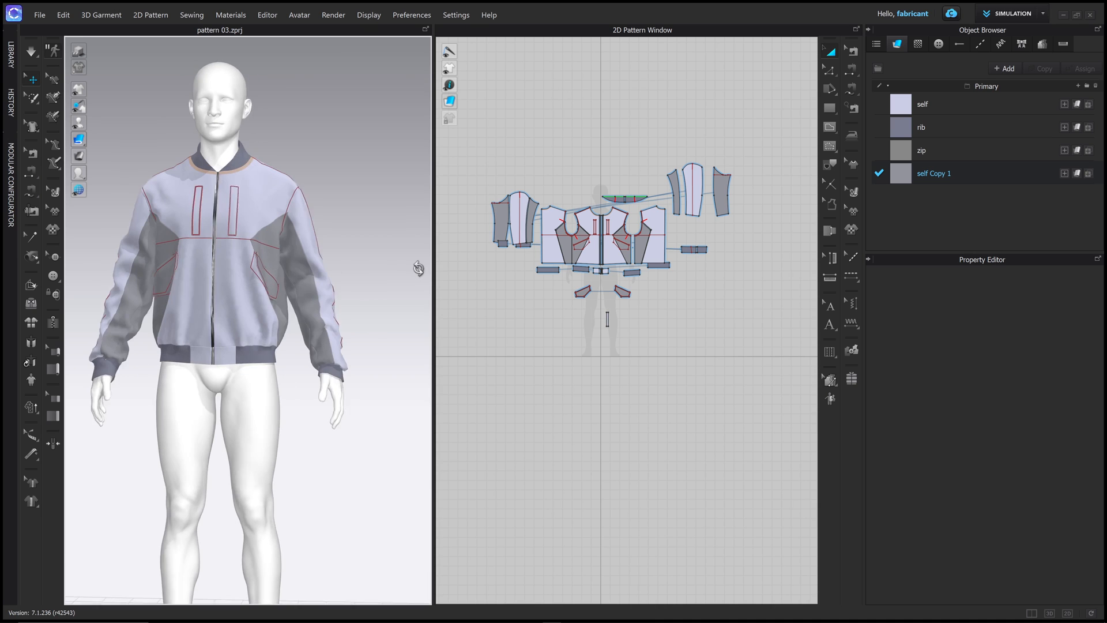
{"action": "right_click_drag", "start_coordinate": [305, 317], "coordinate": [294, 310]}
{"action": "scroll", "coordinate": [686, 202], "scroll_direction": "up", "scroll_amount": 5}
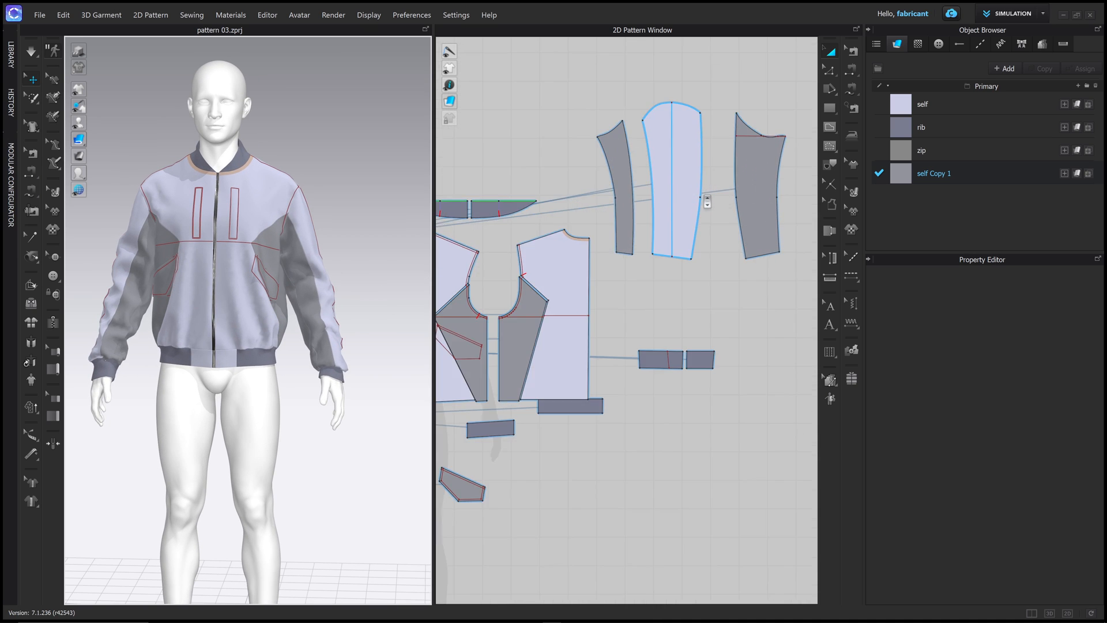
{"action": "left_click", "coordinate": [829, 71]}
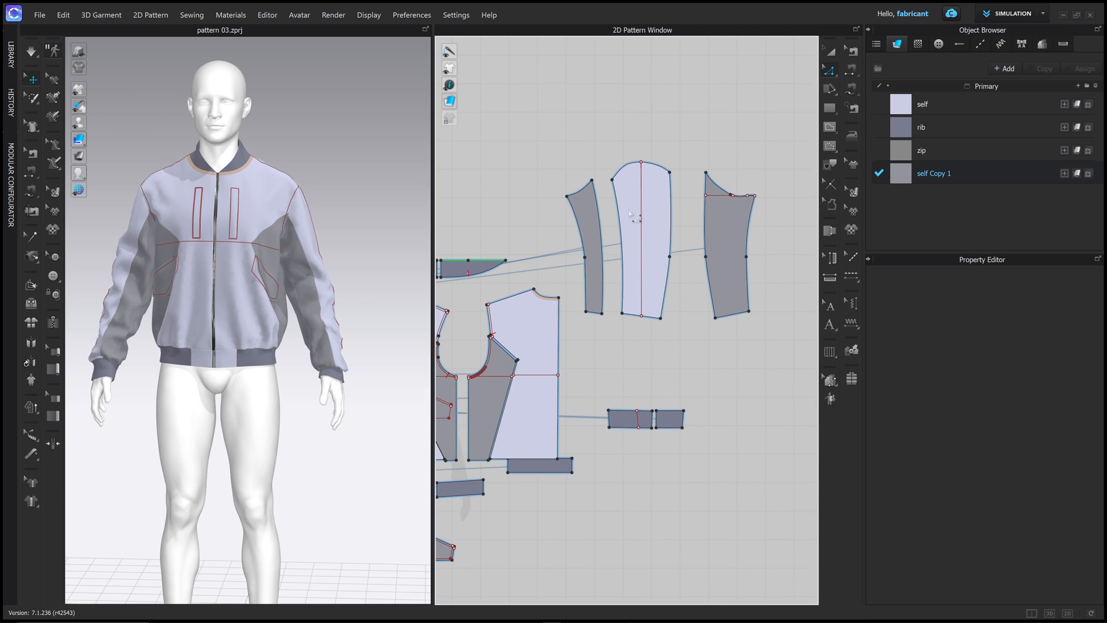
{"action": "right_click_drag", "start_coordinate": [327, 266], "coordinate": [307, 284]}
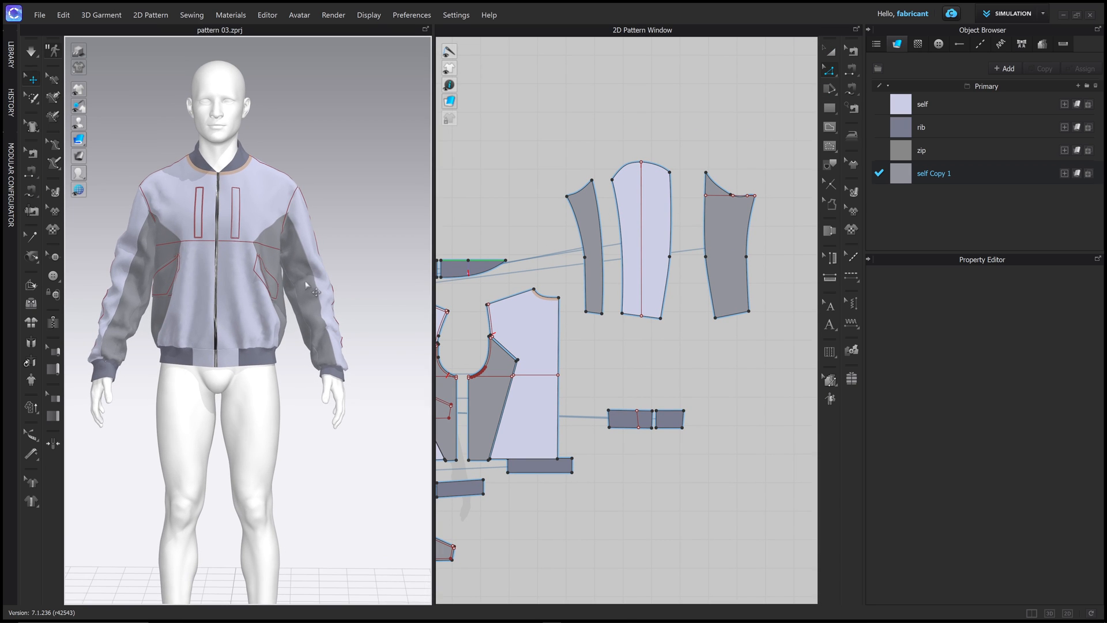
{"action": "left_click", "coordinate": [601, 229]}
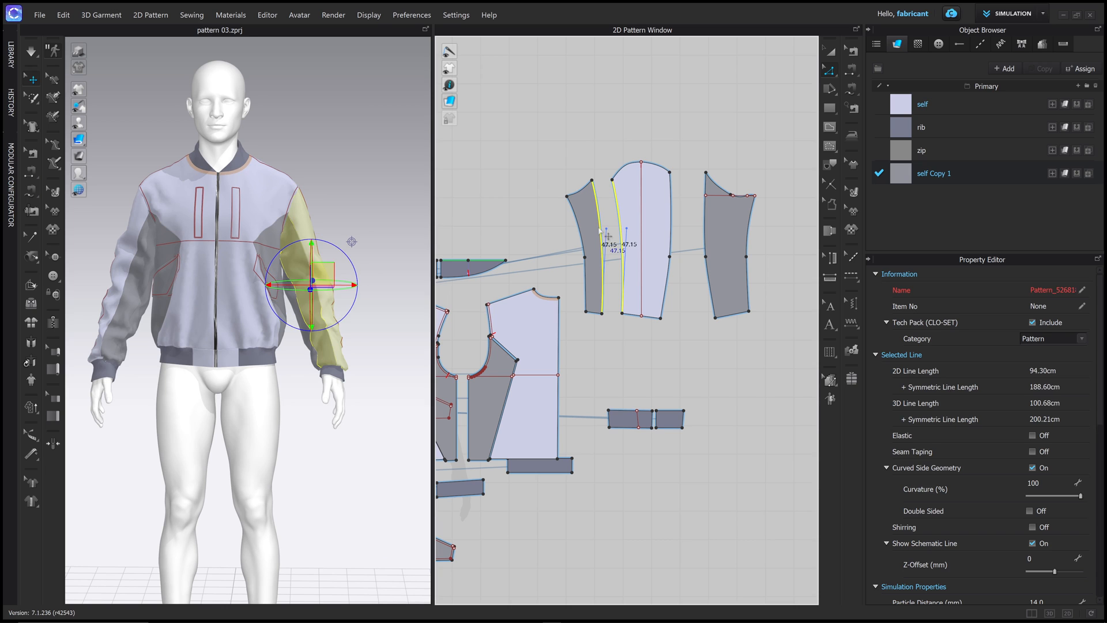
{"action": "left_click", "coordinate": [706, 228], "text": "shift"}
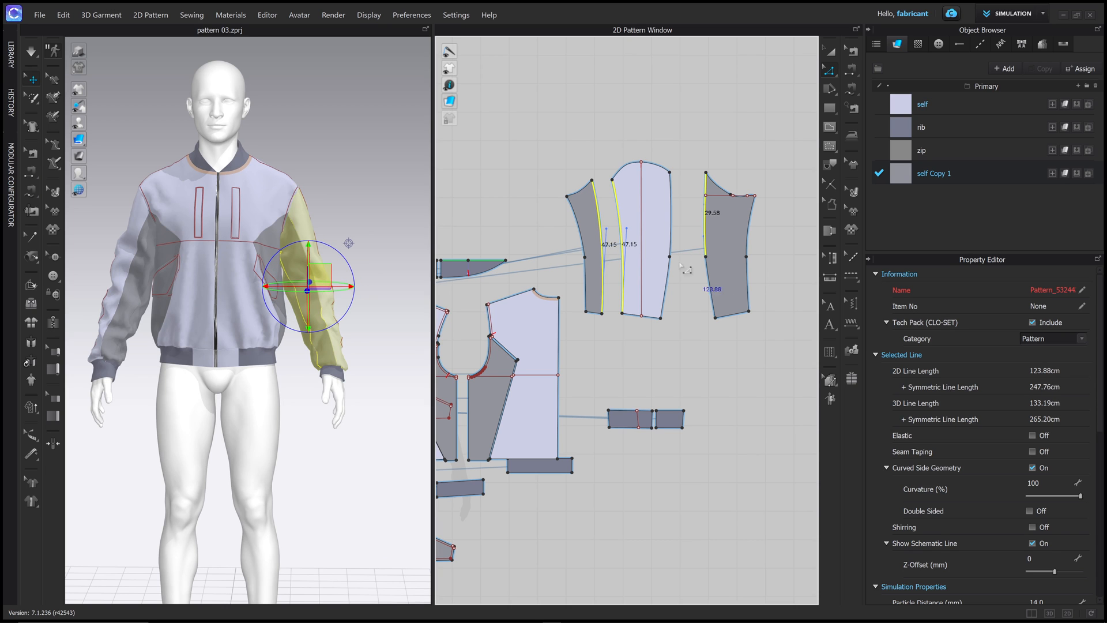
{"action": "left_click", "coordinate": [670, 225], "text": "shift"}
{"action": "right_click_drag", "start_coordinate": [403, 224], "coordinate": [372, 212]}
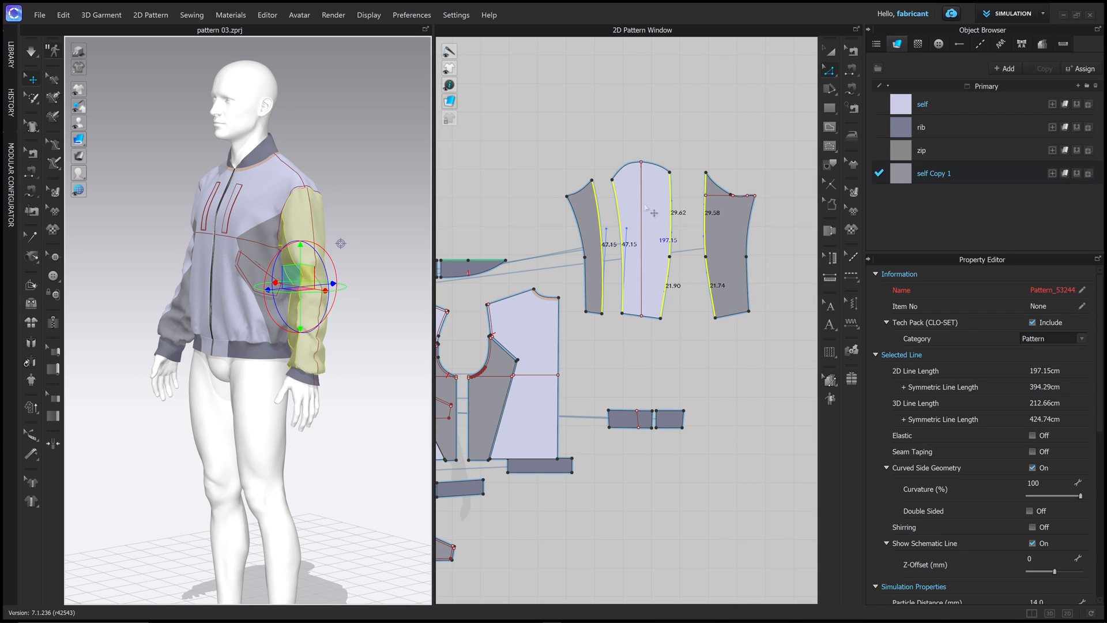
{"action": "left_click", "coordinate": [1033, 436]}
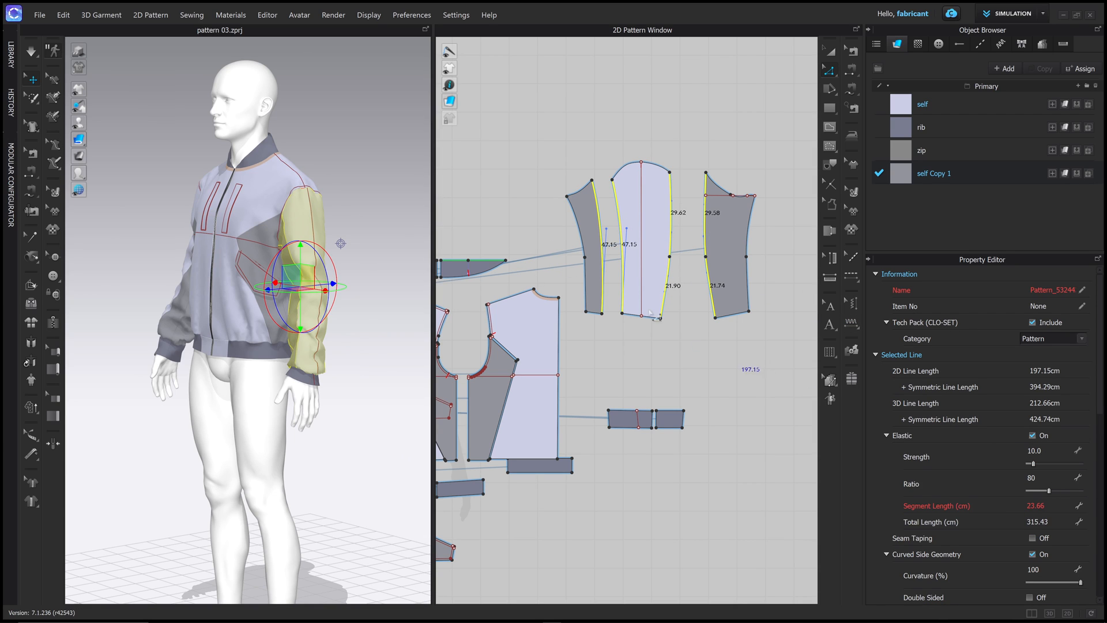
Step: Run the simulation and set the Elastic Ratio of the selected sleeve seams to 90
{"action": "right_click_drag", "start_coordinate": [348, 184], "coordinate": [380, 184]}
{"action": "key", "text": "space"}
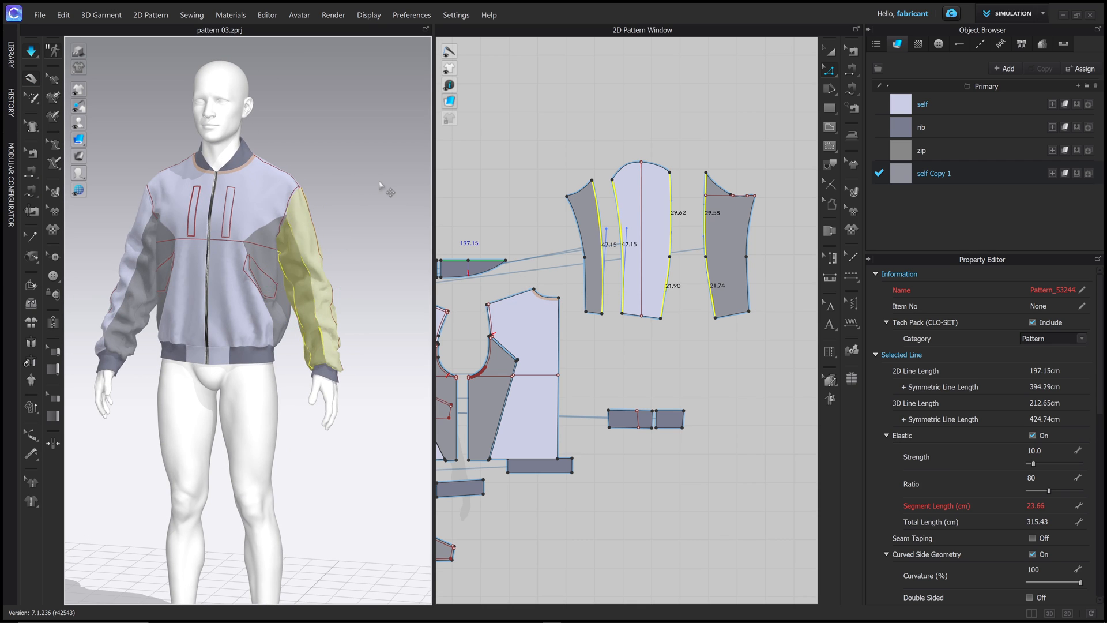
{"action": "right_click_drag", "start_coordinate": [324, 300], "coordinate": [353, 304]}
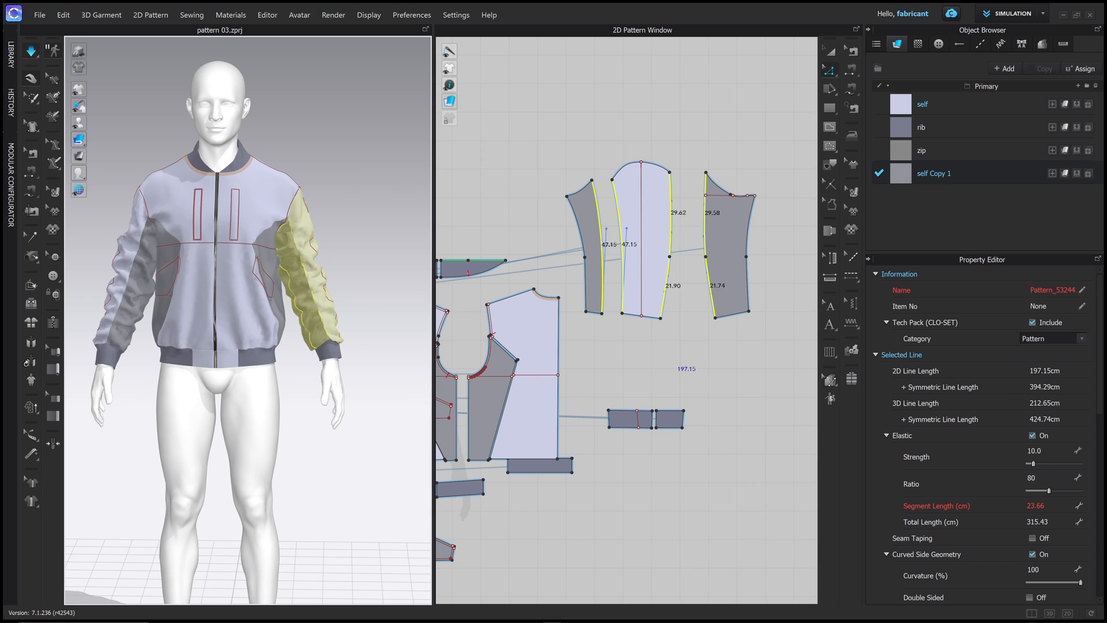
{"action": "left_click", "coordinate": [1039, 478]}
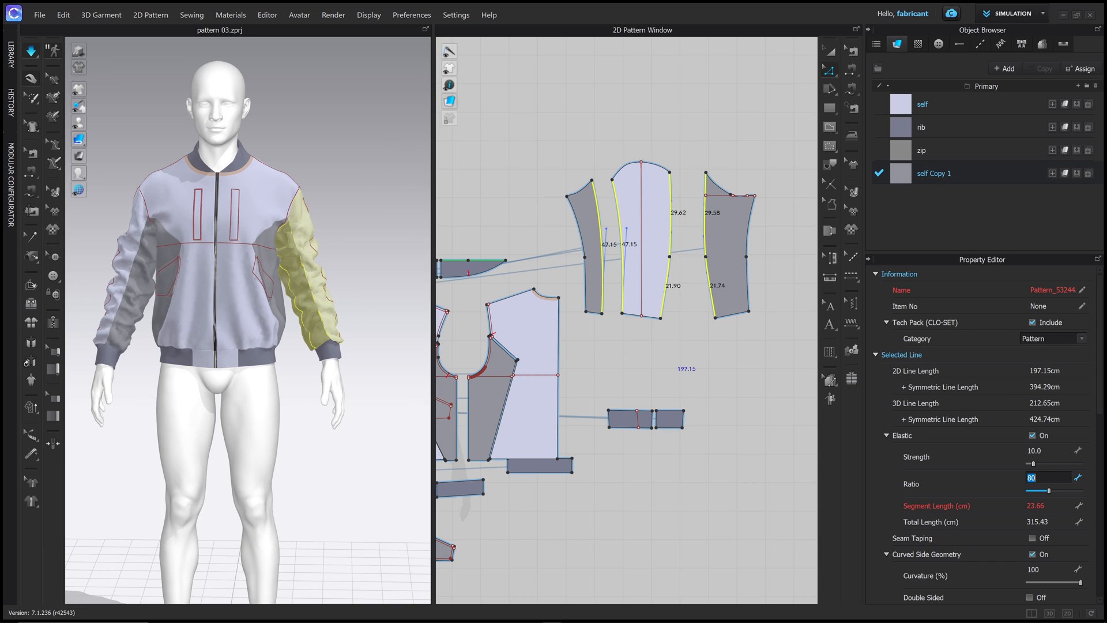
{"action": "key", "text": "Return"}
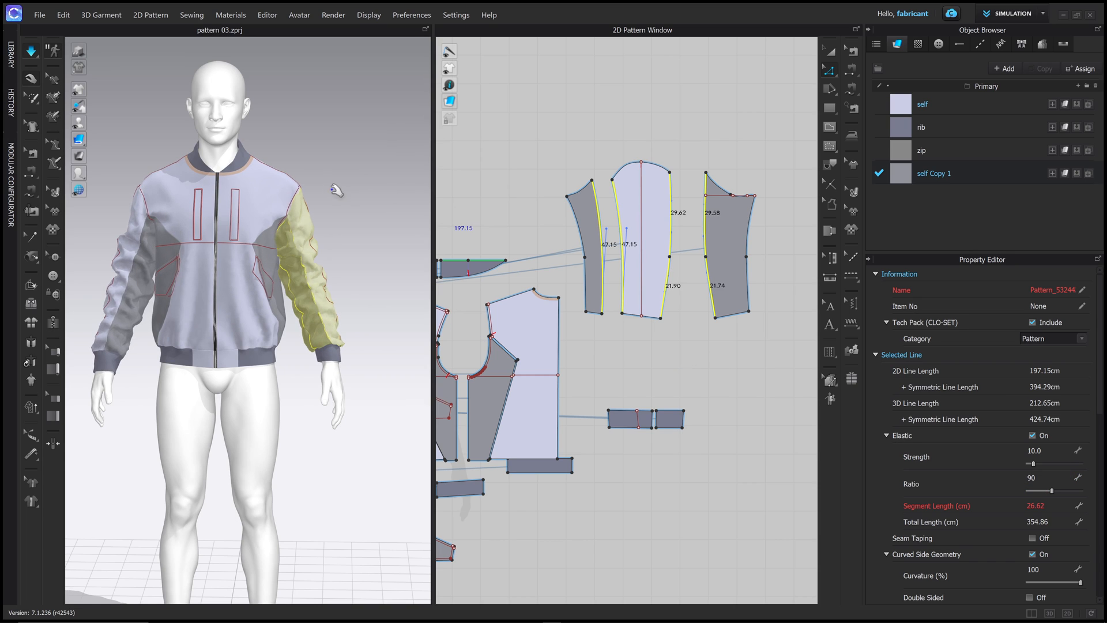
Step: Tug on the cuff and narrow grey panel of one sleeve in the running simulation to settle the gathered seams
{"action": "left_click", "coordinate": [331, 372]}
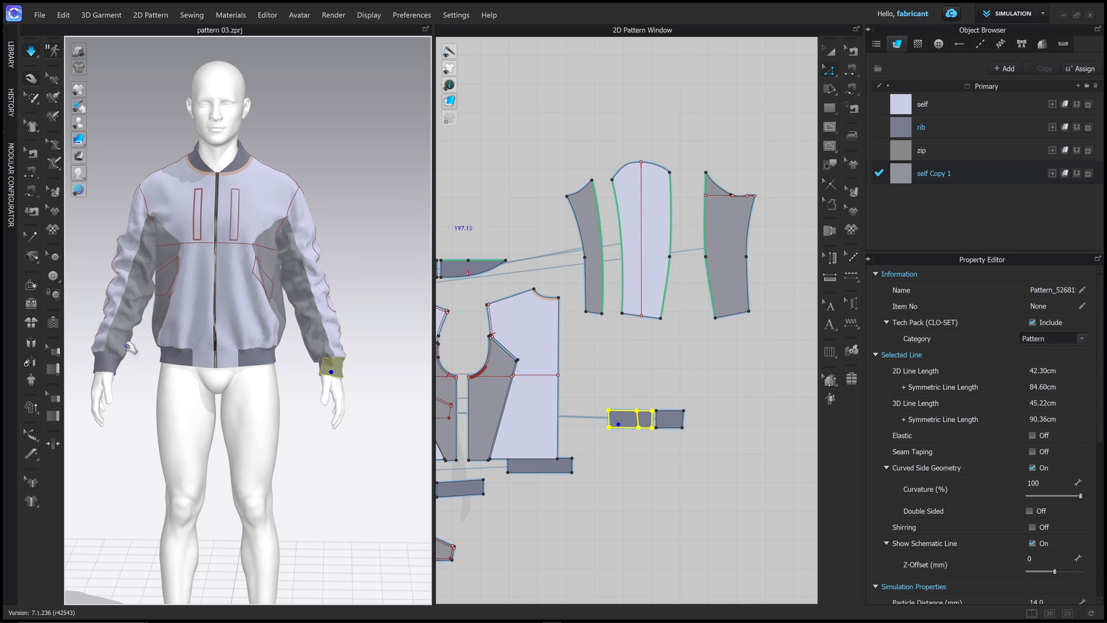
{"action": "right_click_drag", "start_coordinate": [341, 279], "coordinate": [376, 225]}
{"action": "middle_click_drag", "start_coordinate": [370, 220], "coordinate": [380, 234]}
{"action": "right_click_drag", "start_coordinate": [379, 234], "coordinate": [365, 318]}
{"action": "left_click", "coordinate": [363, 330]}
{"action": "left_click", "coordinate": [337, 332]}
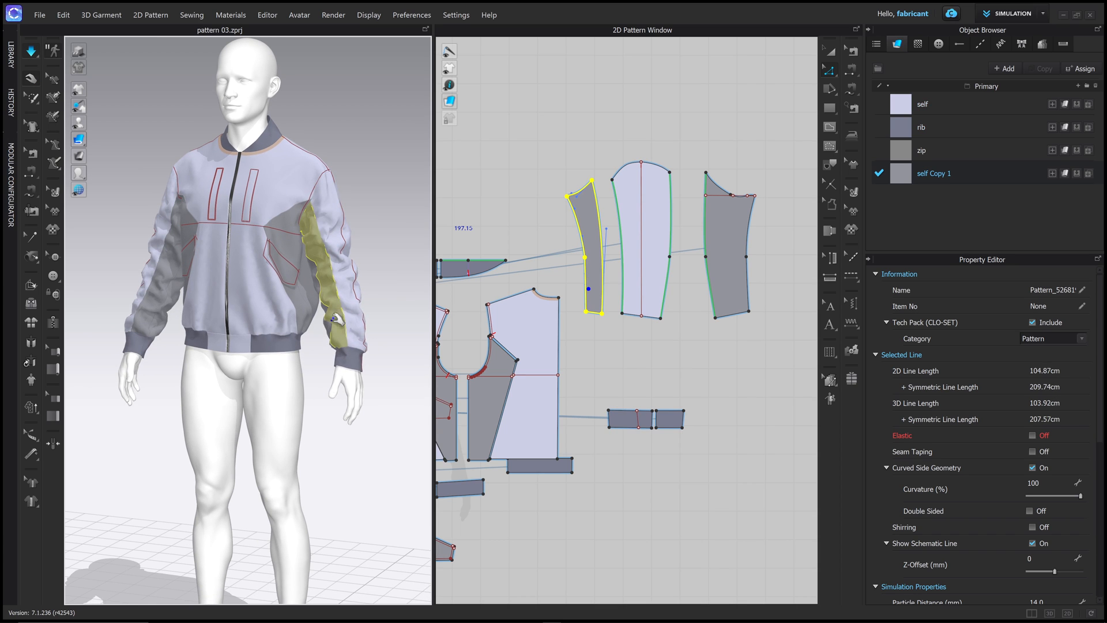
{"action": "left_click", "coordinate": [355, 364]}
{"action": "right_click_drag", "start_coordinate": [355, 363], "coordinate": [398, 333]}
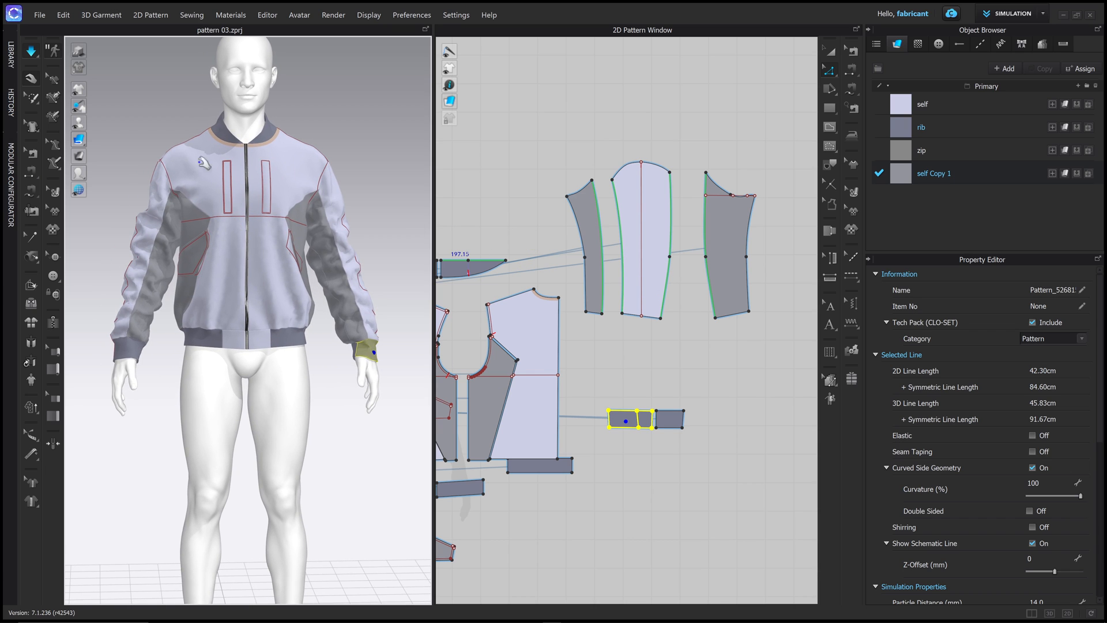
{"action": "right_click_drag", "start_coordinate": [264, 286], "coordinate": [287, 289]}
{"action": "middle_click_drag", "start_coordinate": [287, 289], "coordinate": [276, 323]}
{"action": "right_click_drag", "start_coordinate": [276, 324], "coordinate": [264, 323]}
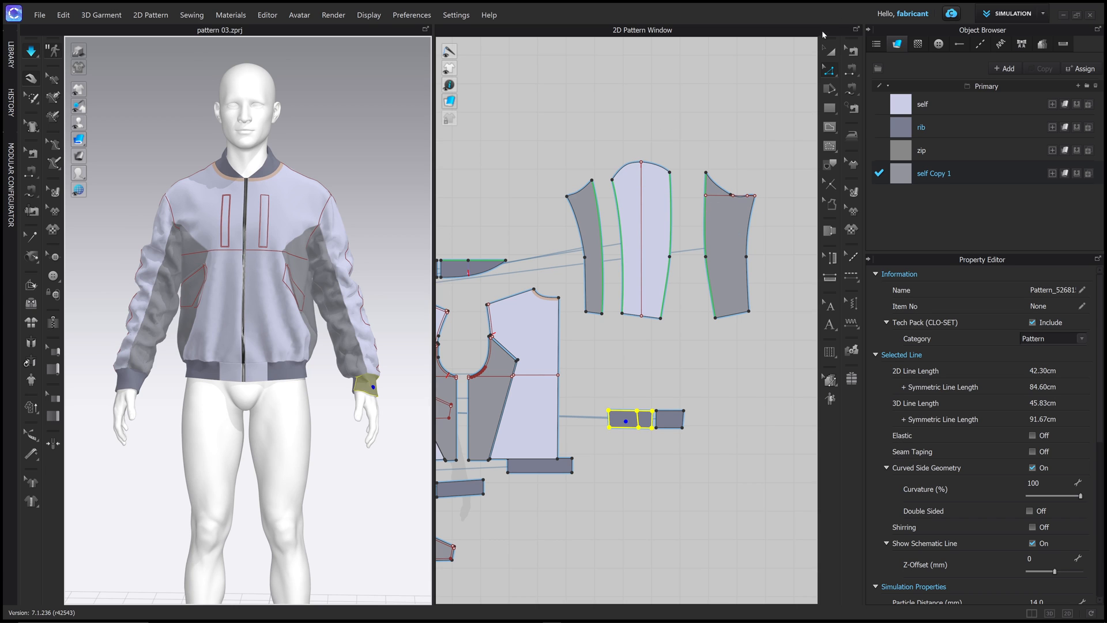
Step: Pause the simulation, set the Particle Distance of all pattern pieces to 8 mm, and resume simulating
{"action": "left_click", "coordinate": [831, 51]}
{"action": "scroll", "coordinate": [661, 274], "scroll_direction": "down", "scroll_amount": 5}
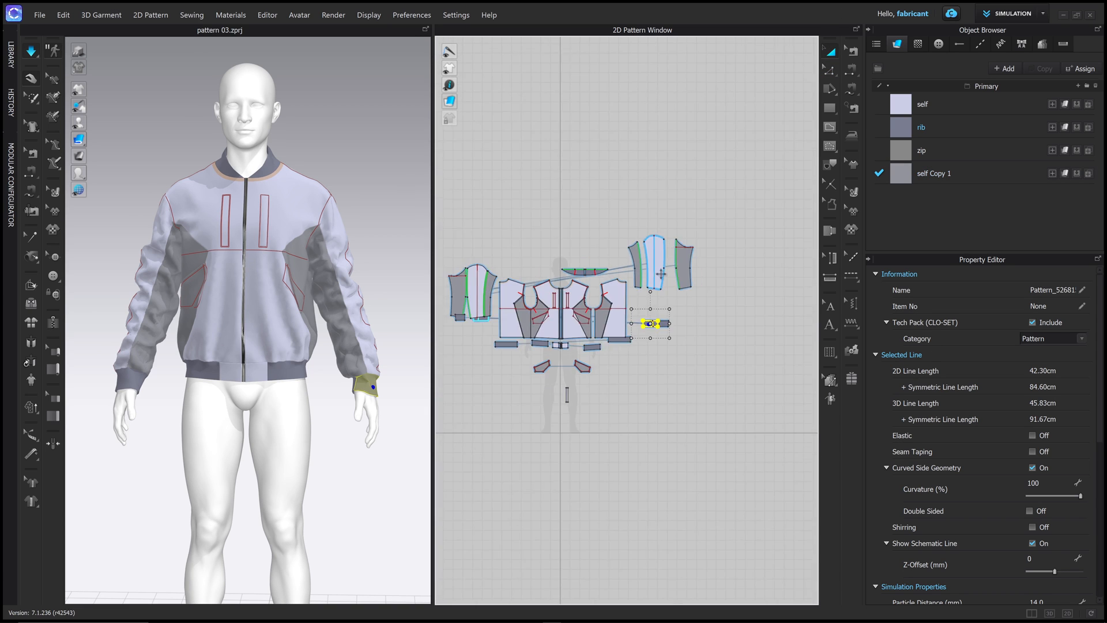
{"action": "scroll", "coordinate": [662, 273], "scroll_direction": "down", "scroll_amount": 3}
{"action": "left_click_drag", "start_coordinate": [543, 237], "coordinate": [711, 358]}
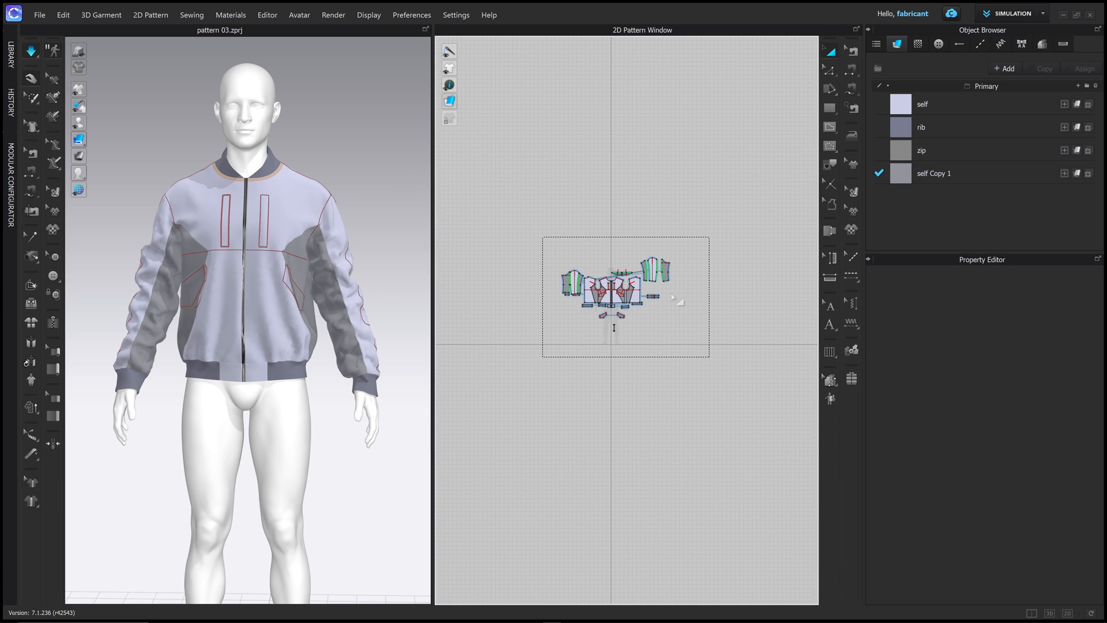
{"action": "key", "text": "space"}
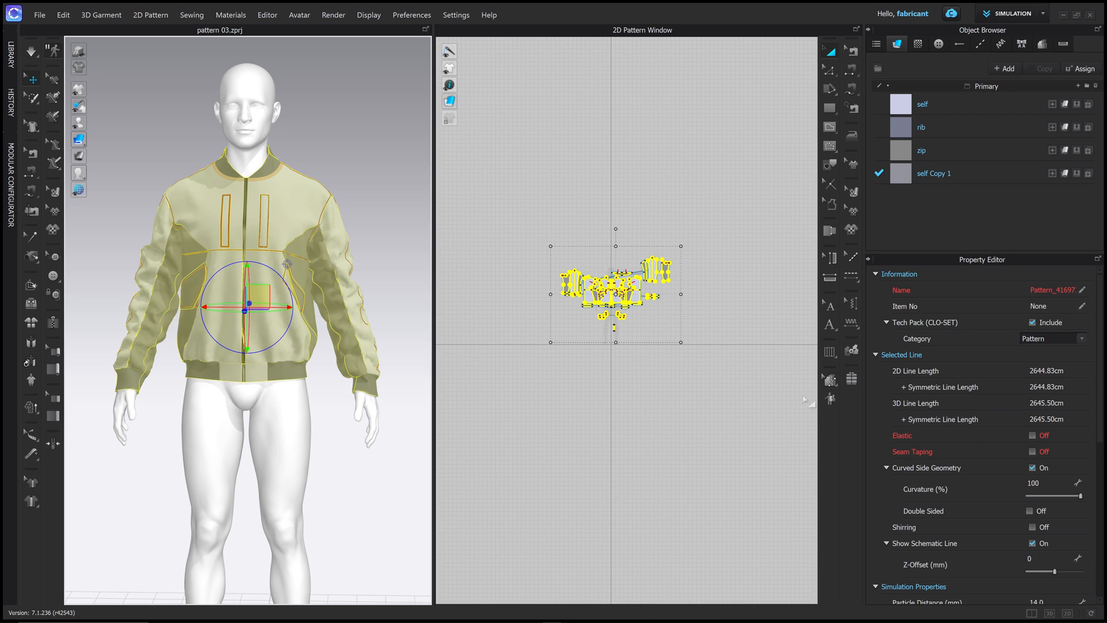
{"action": "scroll", "coordinate": [1040, 487], "scroll_direction": "down", "scroll_amount": 5}
{"action": "left_click", "coordinate": [1040, 487]}
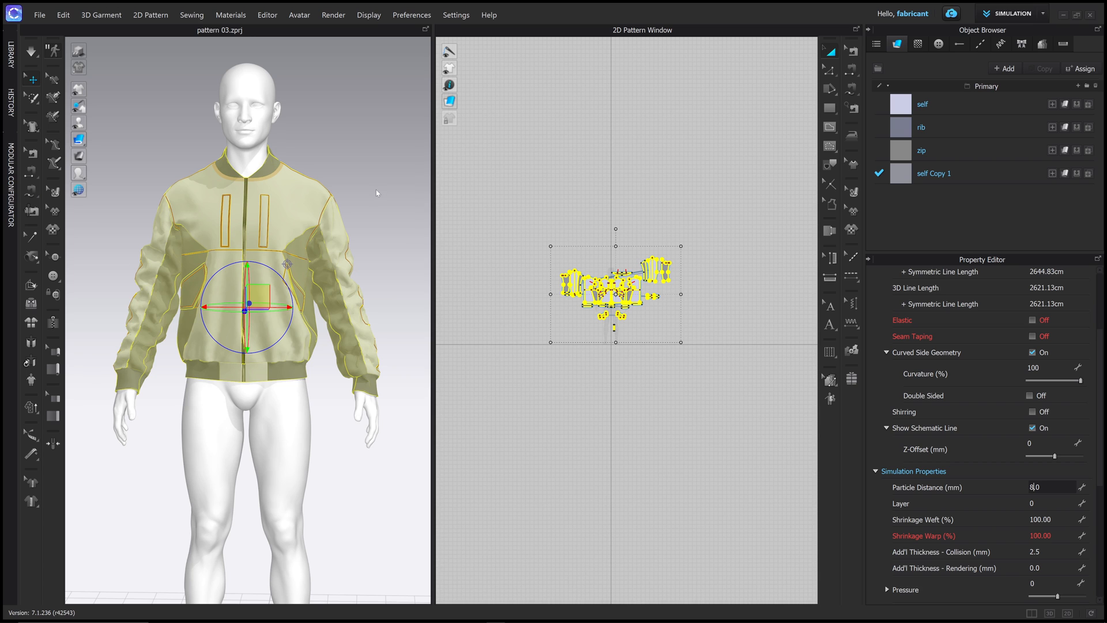
{"action": "left_click", "coordinate": [508, 192]}
{"action": "right_click_drag", "start_coordinate": [336, 194], "coordinate": [353, 173]}
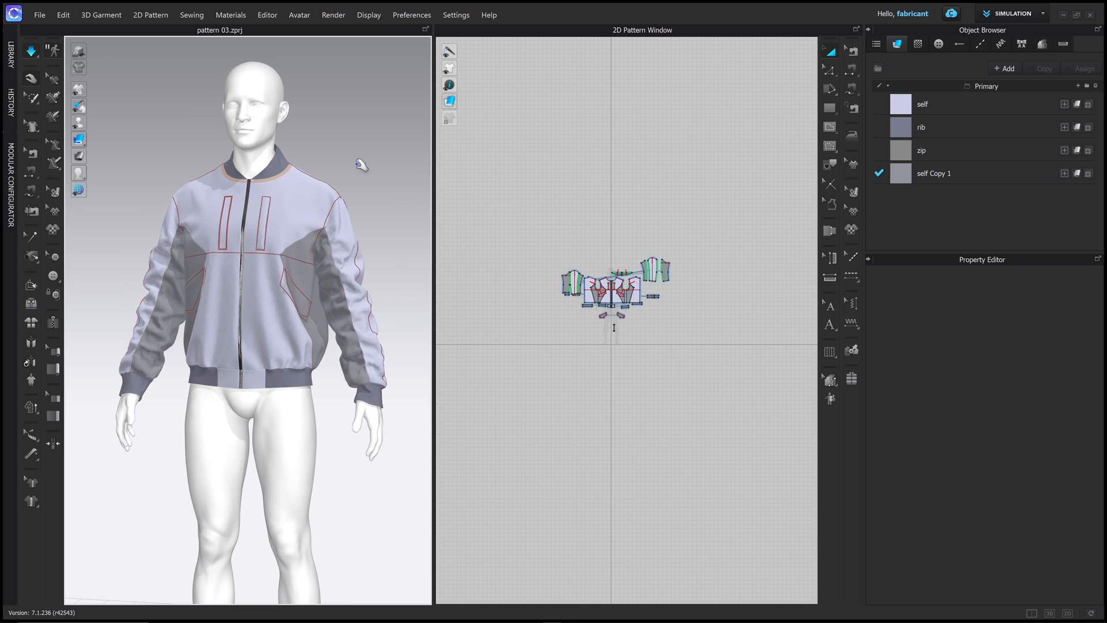
Step: Pull on the upper pieces of both sleeves during simulation to even out their folds, and clear the selection
{"action": "left_click", "coordinate": [337, 316]}
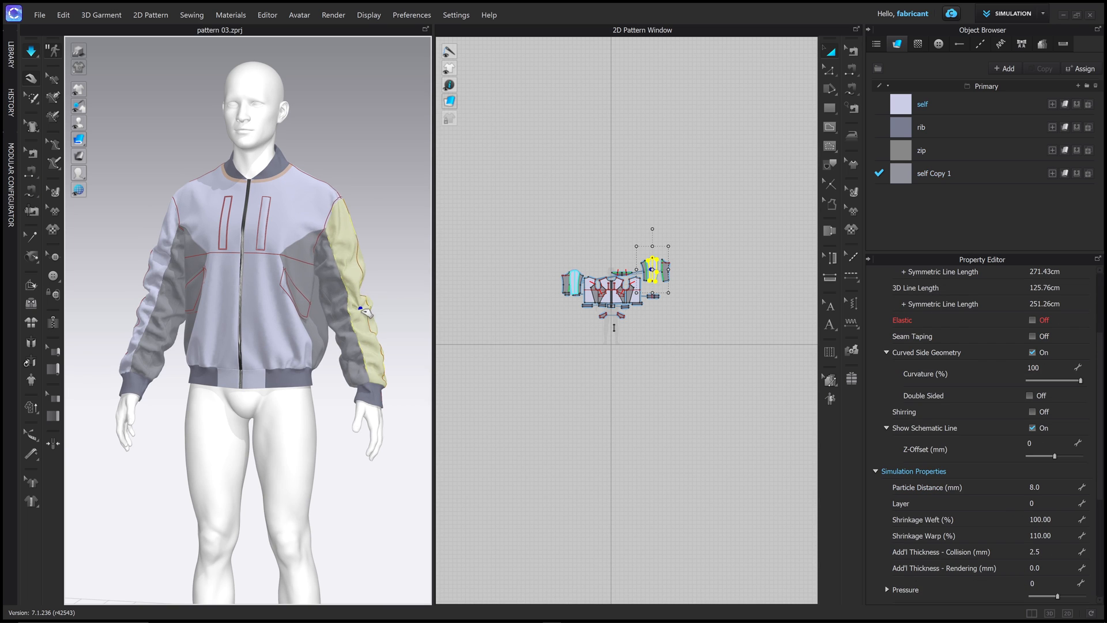
{"action": "left_click", "coordinate": [167, 293]}
{"action": "left_click", "coordinate": [153, 290]}
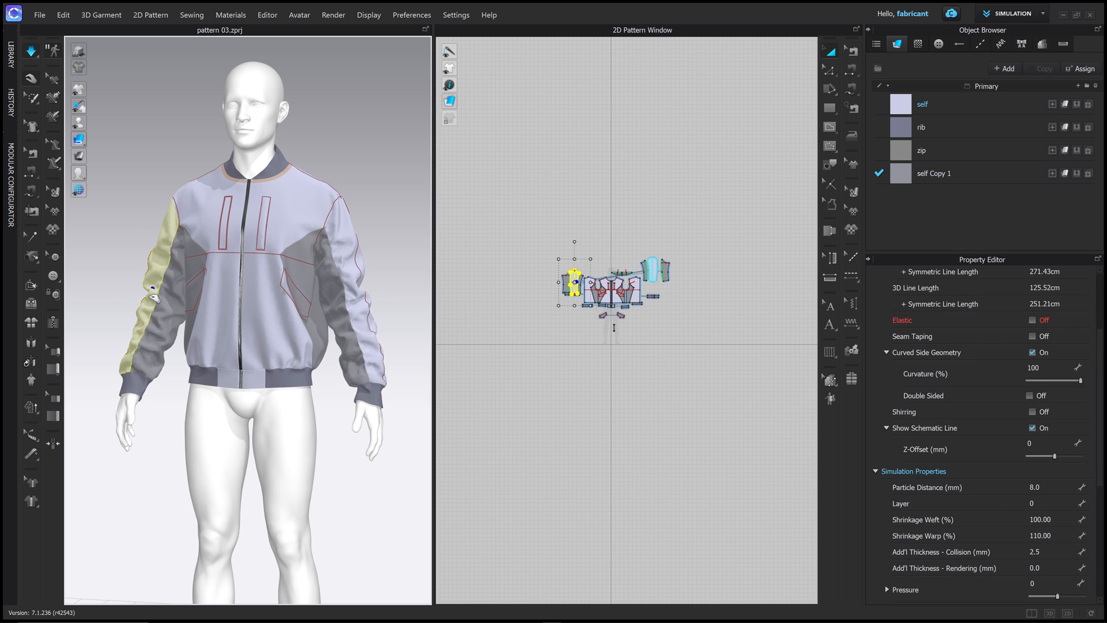
{"action": "right_click_drag", "start_coordinate": [274, 287], "coordinate": [314, 287]}
{"action": "middle_click_drag", "start_coordinate": [339, 275], "coordinate": [360, 257]}
{"action": "mouse_move", "coordinate": [360, 257]}
{"action": "right_mouse_down"}
{"action": "mouse_move", "coordinate": [315, 252]}
{"action": "mouse_move", "coordinate": [358, 252]}
{"action": "right_mouse_up"}
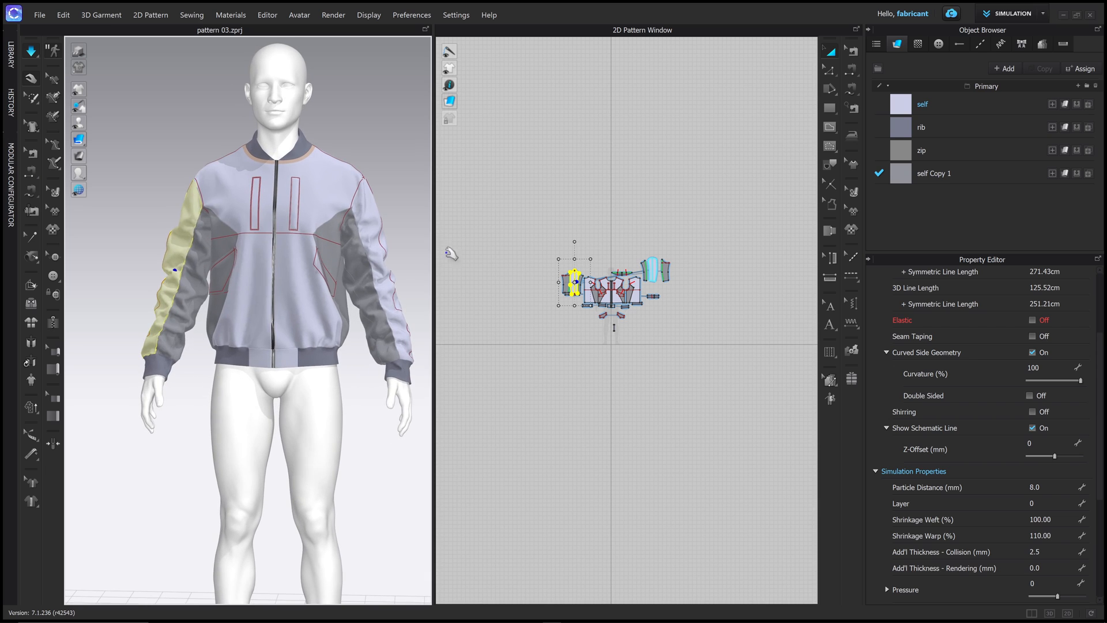
{"action": "left_click", "coordinate": [550, 234]}
Step: Try the Cotton_Stretch_Sateen physical preset on the self and self Copy 1 fabrics, tugging both sleeves to test the drape
{"action": "left_click", "coordinate": [963, 175]}
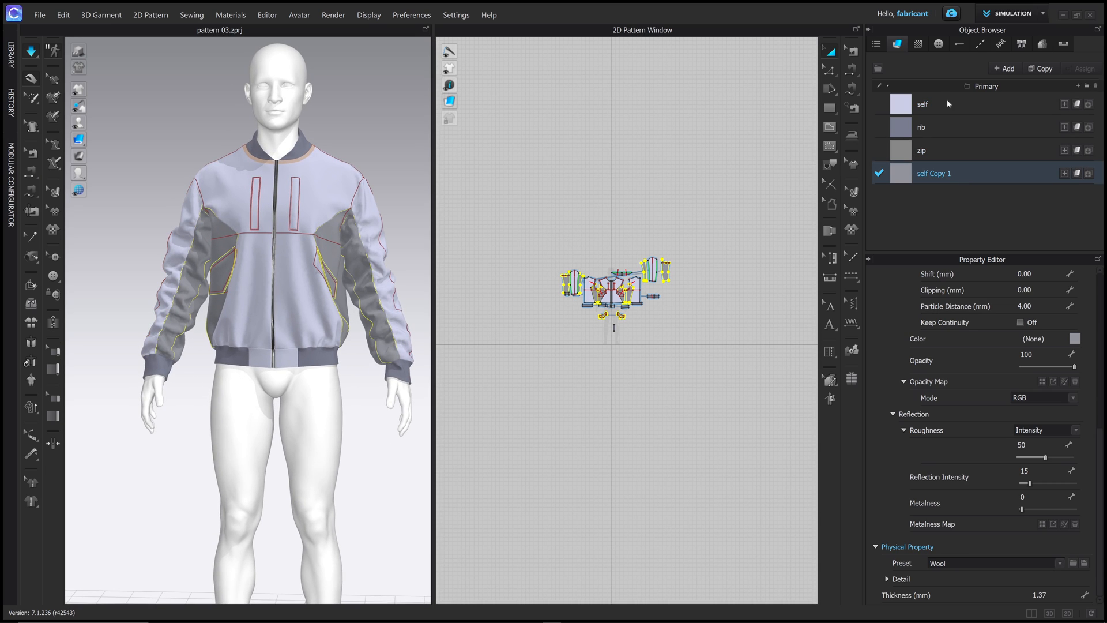
{"action": "left_click", "coordinate": [951, 102], "text": "ctrl"}
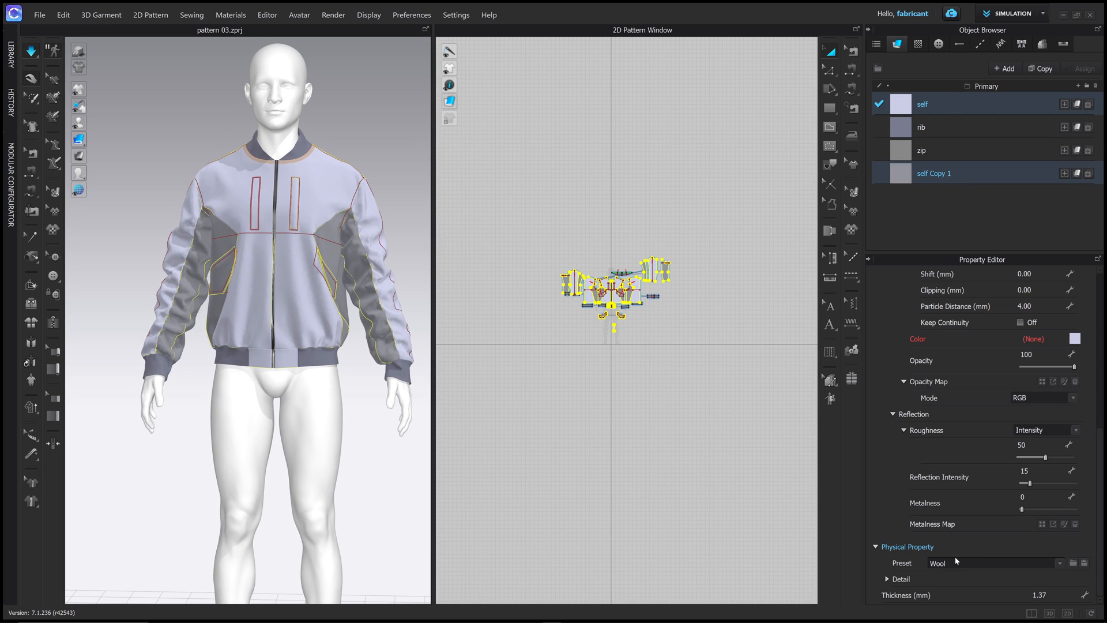
{"action": "left_click", "coordinate": [1062, 564]}
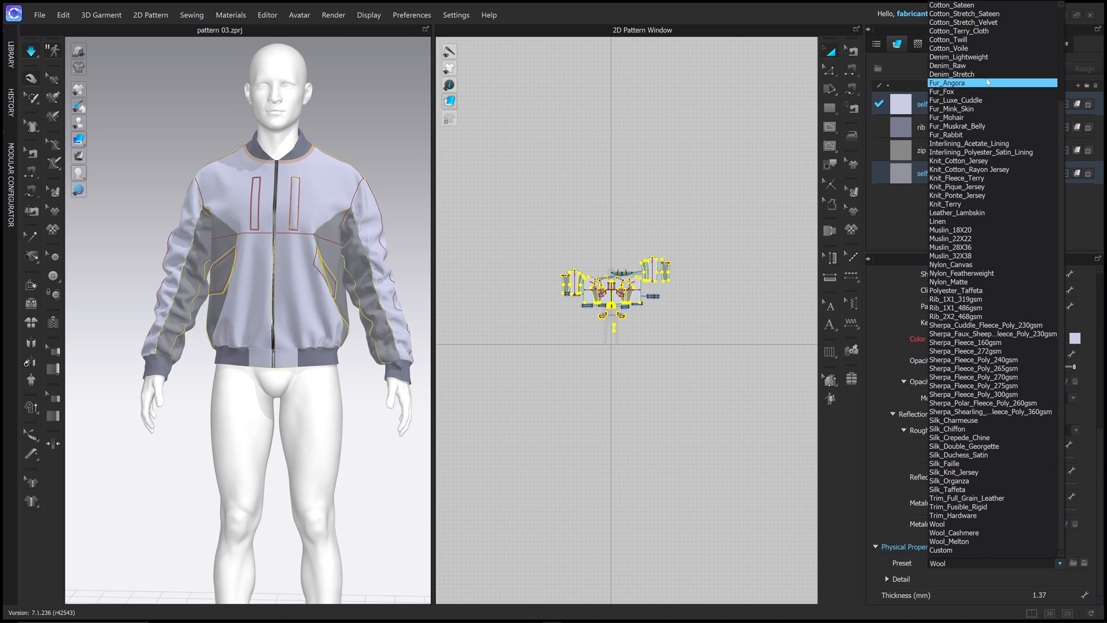
{"action": "scroll", "coordinate": [987, 86], "scroll_direction": "up", "scroll_amount": 3}
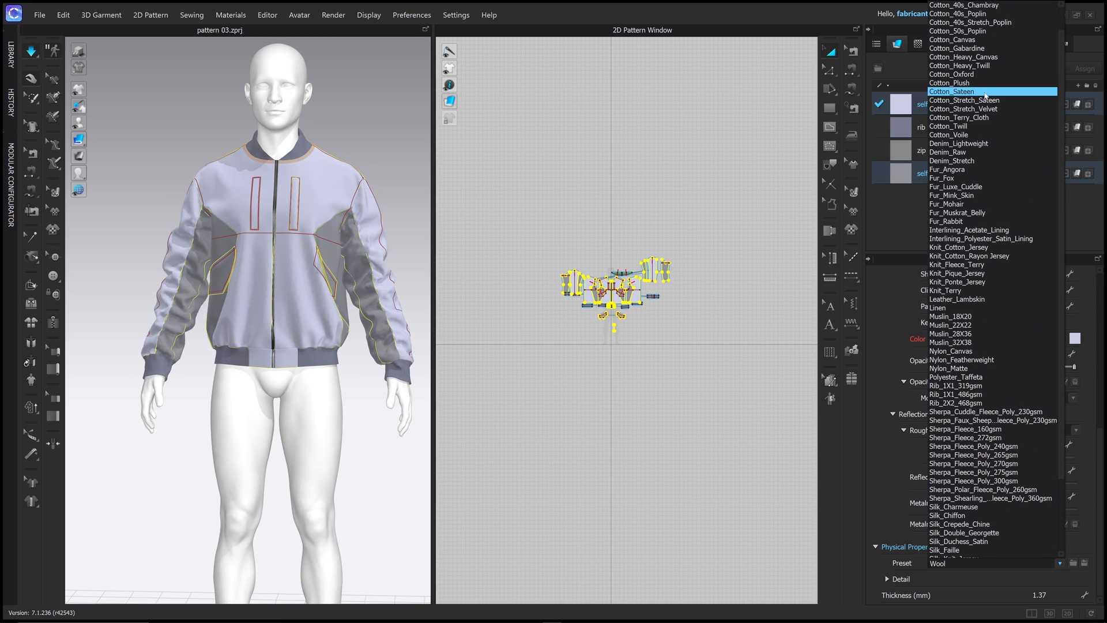
{"action": "scroll", "coordinate": [987, 96], "scroll_direction": "down", "scroll_amount": 1}
{"action": "left_click", "coordinate": [1002, 88]}
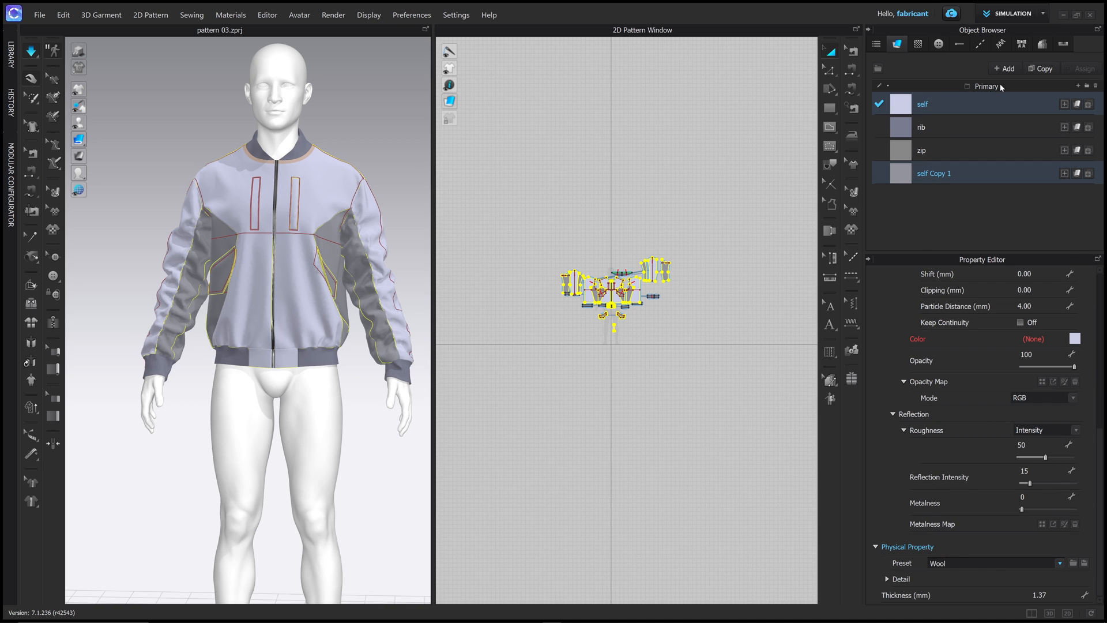
{"action": "left_click", "coordinate": [392, 272]}
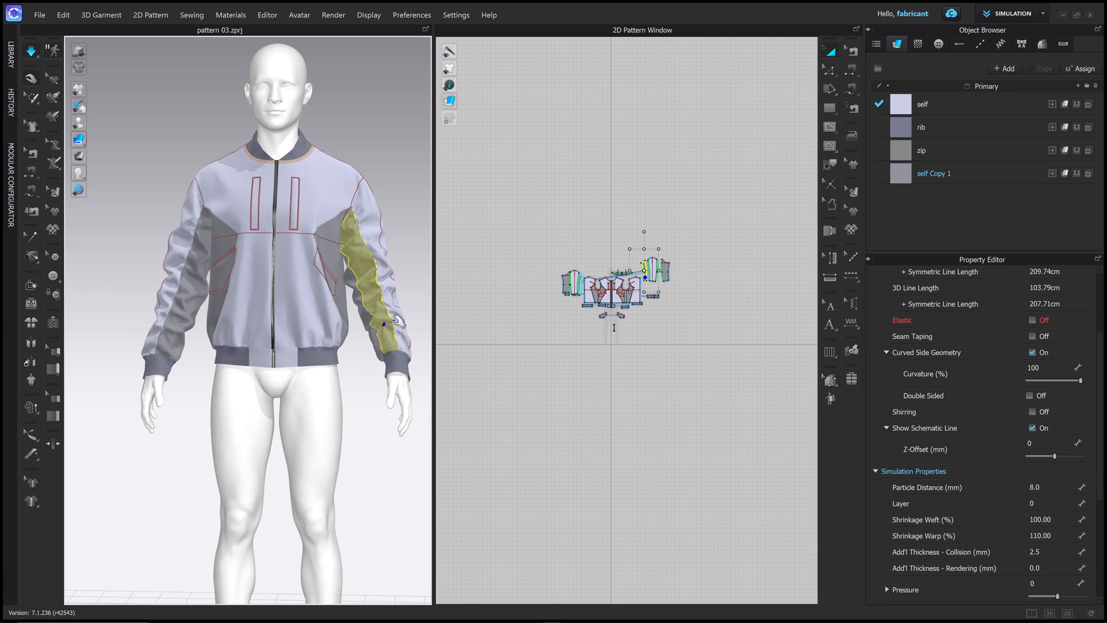
{"action": "left_click", "coordinate": [172, 330]}
Step: Set the physical property preset of the self and self Copy 1 fabrics to Nylon_Featherweight
{"action": "left_click", "coordinate": [944, 110]}
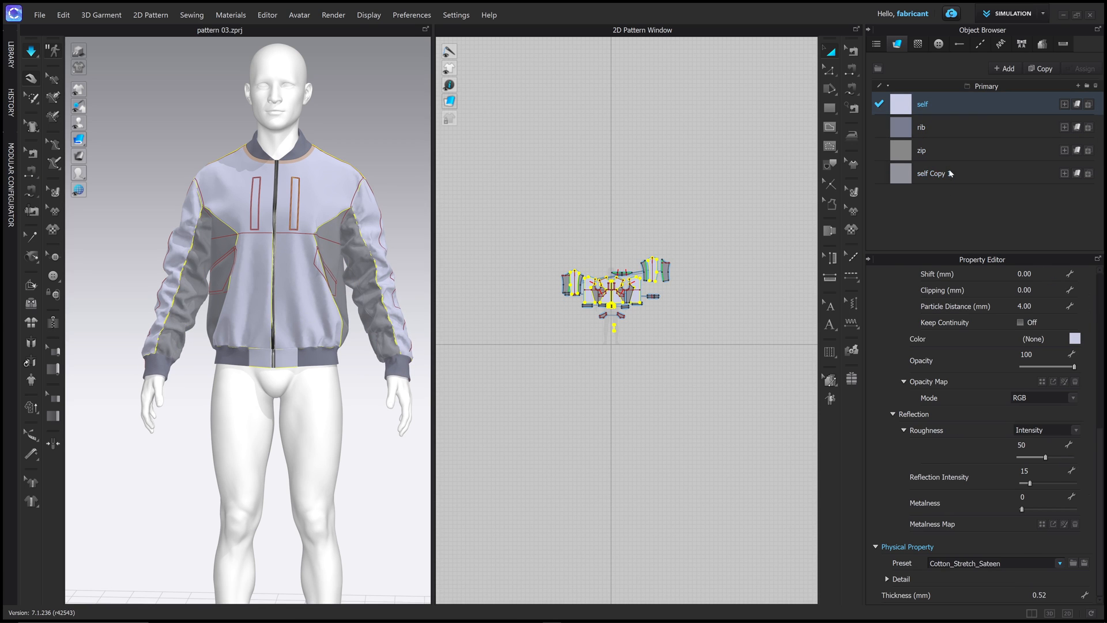
{"action": "left_click", "coordinate": [951, 173], "text": "ctrl"}
{"action": "left_click", "coordinate": [1061, 563]}
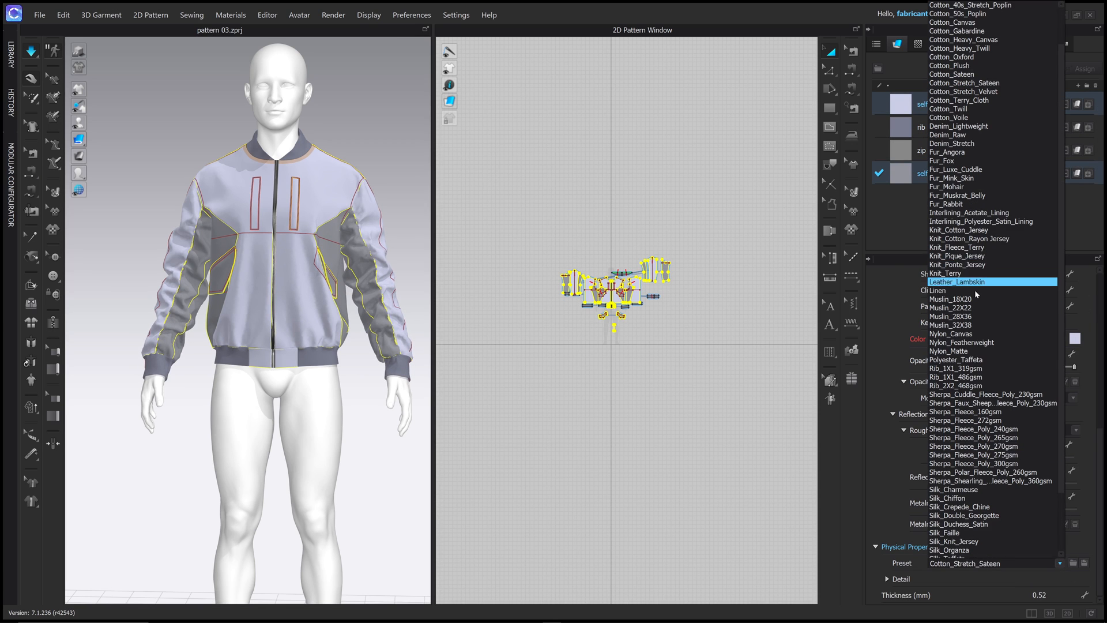
{"action": "scroll", "coordinate": [976, 300], "scroll_direction": "down", "scroll_amount": 1}
{"action": "scroll", "coordinate": [978, 302], "scroll_direction": "down", "scroll_amount": 2}
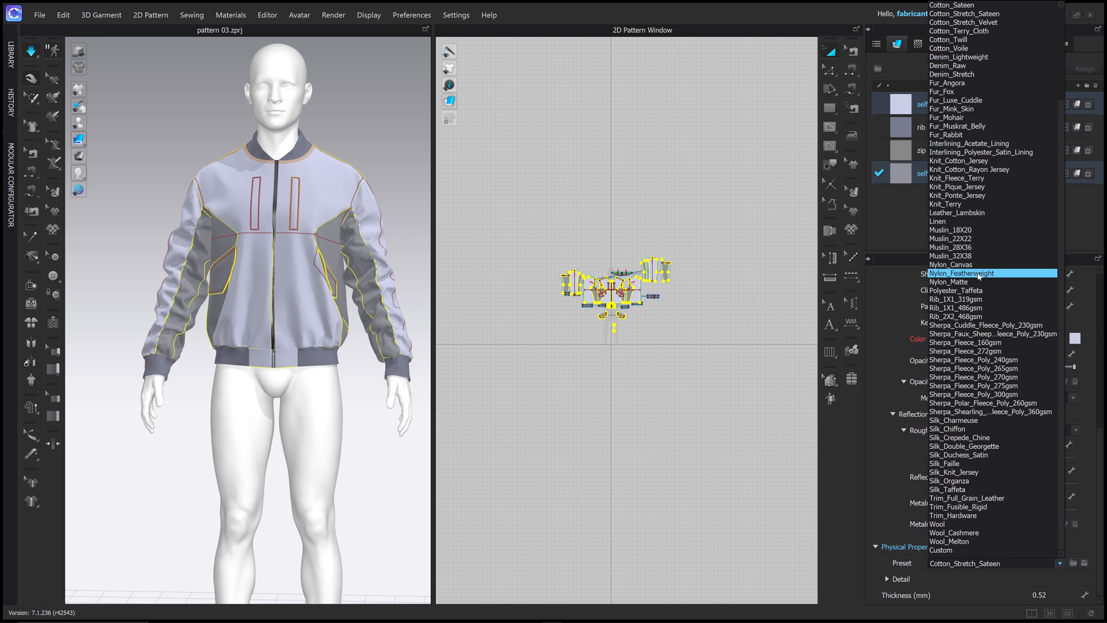
{"action": "left_click", "coordinate": [979, 274]}
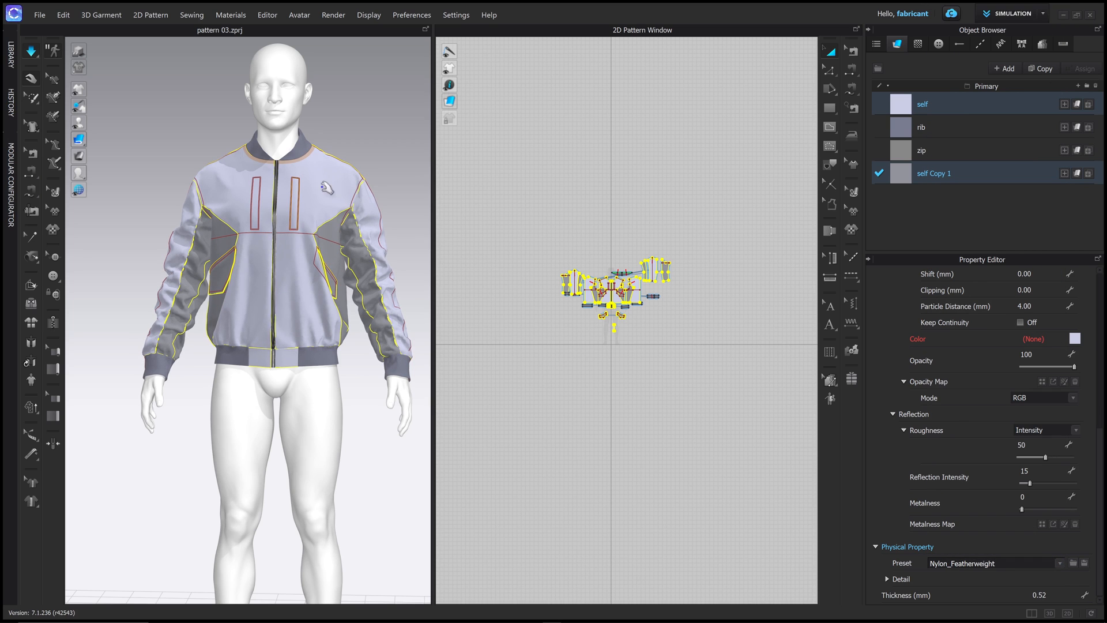
{"action": "right_click_drag", "start_coordinate": [372, 143], "coordinate": [408, 143]}
{"action": "left_click", "coordinate": [353, 168]}
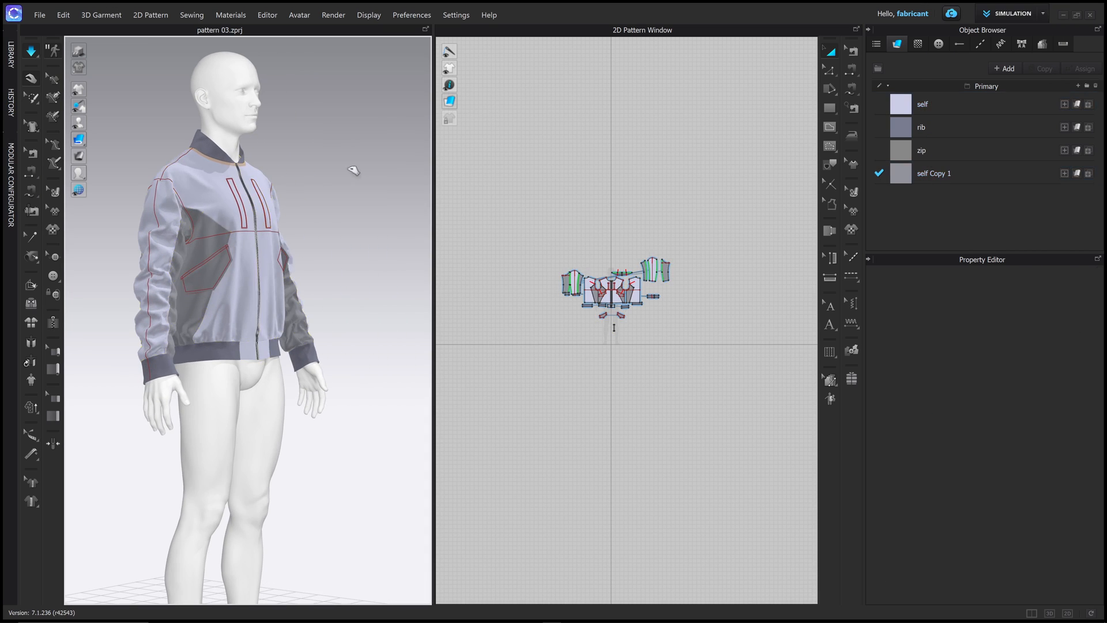
Step: Examine the jacket's drape on the avatar from the side, back and front
{"action": "right_click_drag", "start_coordinate": [354, 170], "coordinate": [259, 182]}
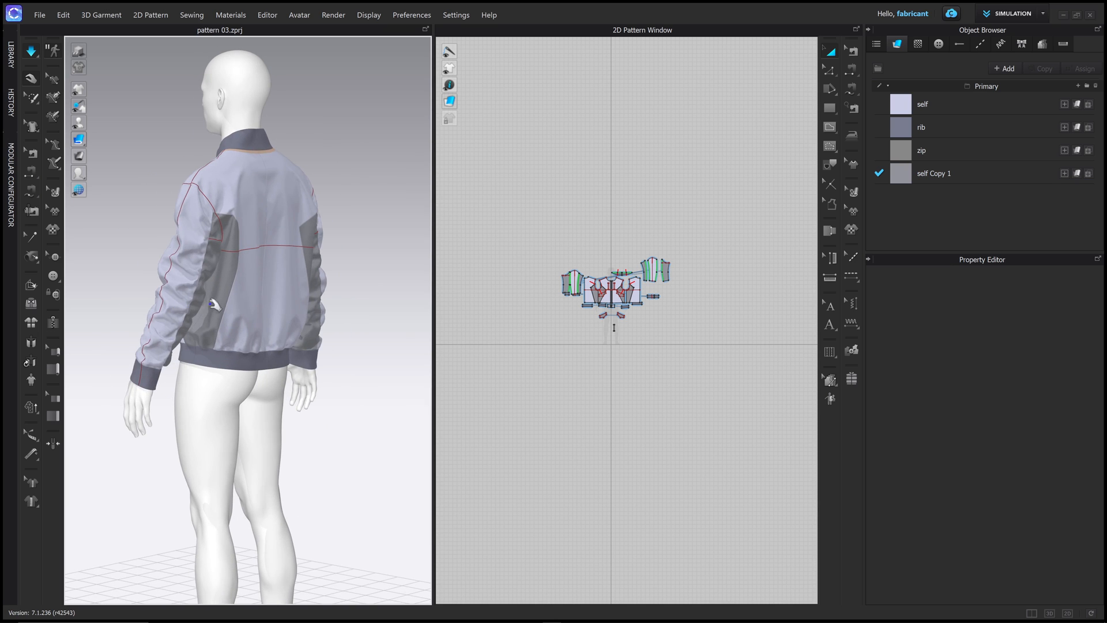
{"action": "right_click_drag", "start_coordinate": [213, 302], "coordinate": [282, 256]}
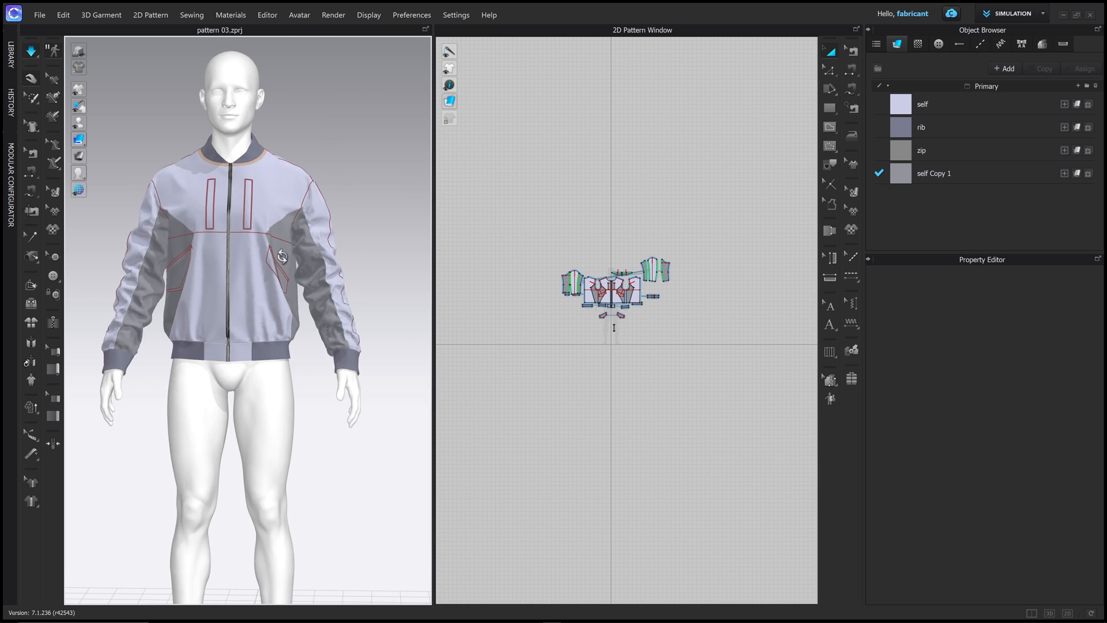
{"action": "middle_click_drag", "start_coordinate": [284, 256], "coordinate": [351, 242]}
{"action": "scroll", "coordinate": [351, 242], "scroll_direction": "up", "scroll_amount": 1}
{"action": "mouse_move", "coordinate": [351, 242]}
{"action": "right_mouse_down"}
{"action": "mouse_move", "coordinate": [368, 243]}
{"action": "mouse_move", "coordinate": [347, 241]}
{"action": "right_mouse_up"}
{"action": "middle_click_drag", "start_coordinate": [347, 249], "coordinate": [345, 264]}
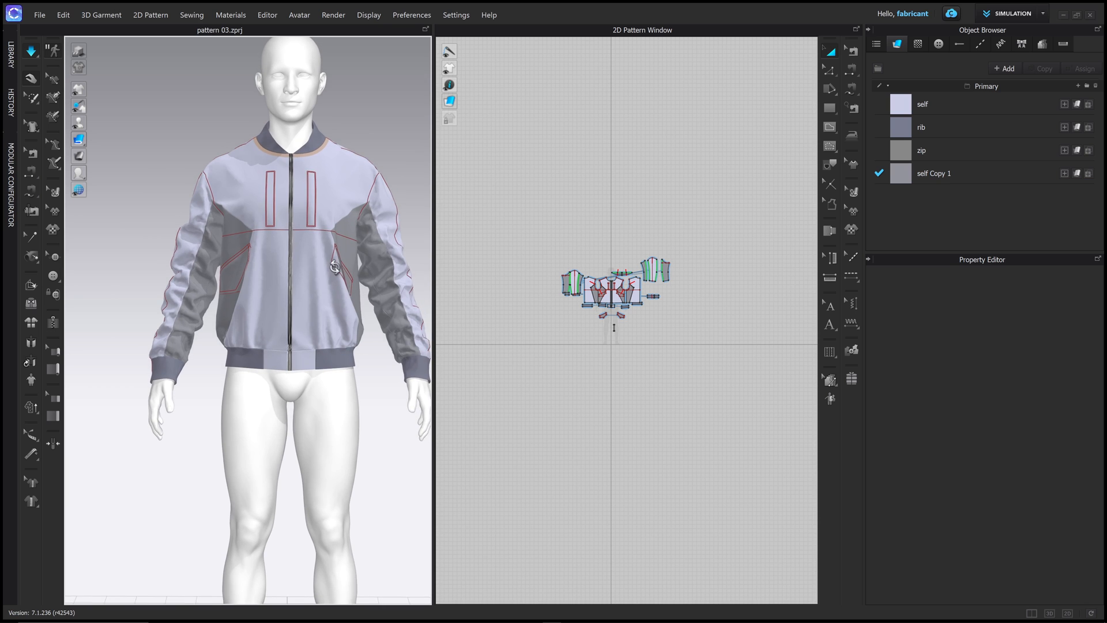
{"action": "right_click_drag", "start_coordinate": [335, 267], "coordinate": [281, 256]}
Step: Stop the simulation and move all cuff and waistband rib pieces below the body patterns in the 2D layout
{"action": "left_click", "coordinate": [829, 56]}
{"action": "key", "text": "space"}
{"action": "scroll", "coordinate": [602, 311], "scroll_direction": "up", "scroll_amount": 5}
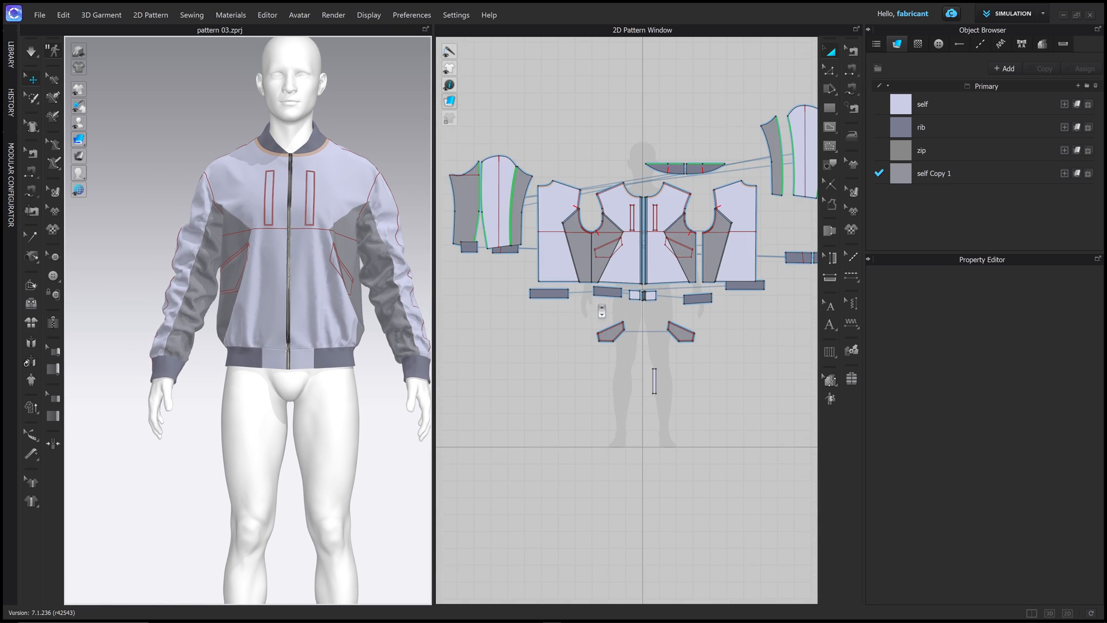
{"action": "left_click", "coordinate": [513, 269]}
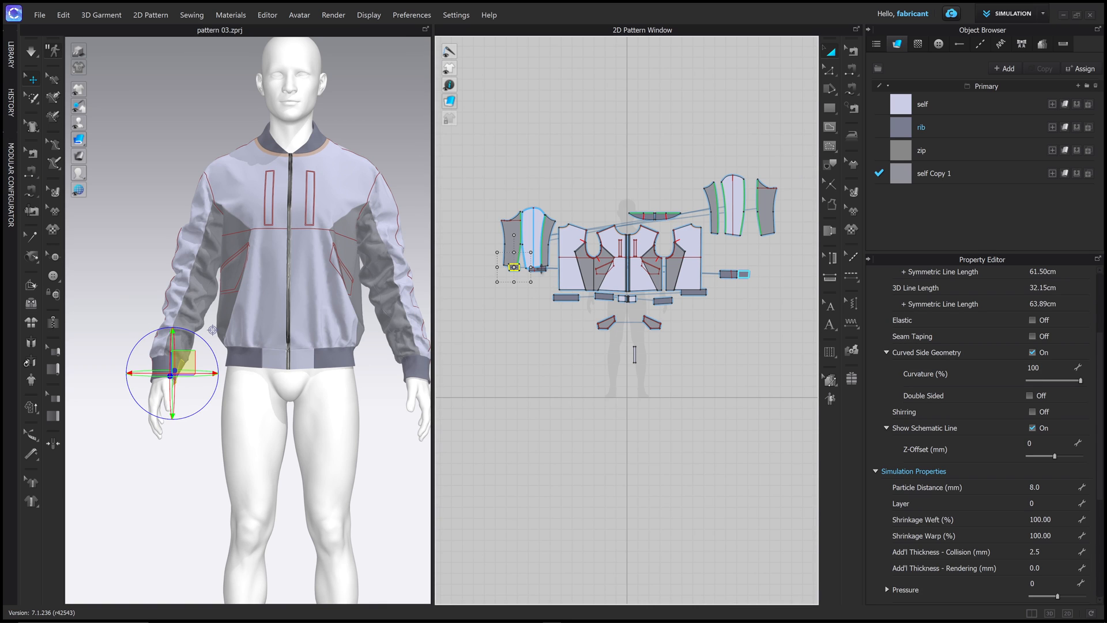
{"action": "left_click", "coordinate": [538, 269], "text": "shift"}
{"action": "left_click", "coordinate": [566, 297], "text": "shift"}
{"action": "left_click", "coordinate": [604, 296], "text": "shift"}
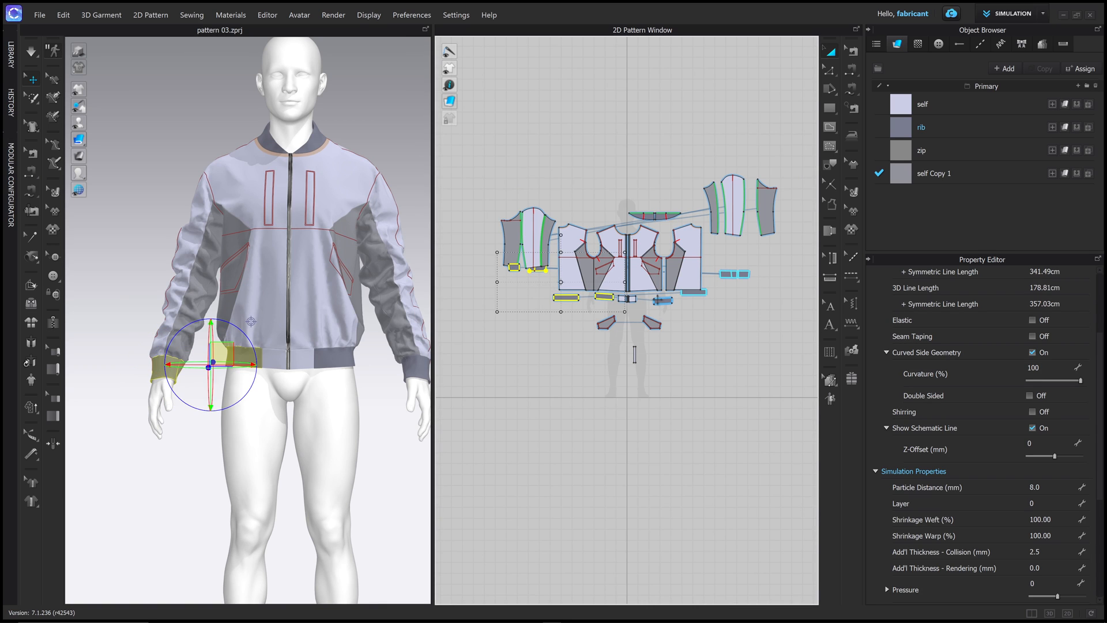
{"action": "left_click", "coordinate": [662, 300], "text": "shift"}
{"action": "left_click", "coordinate": [699, 294], "text": "shift"}
{"action": "left_click", "coordinate": [728, 276], "text": "shift"}
{"action": "left_click", "coordinate": [744, 276], "text": "shift"}
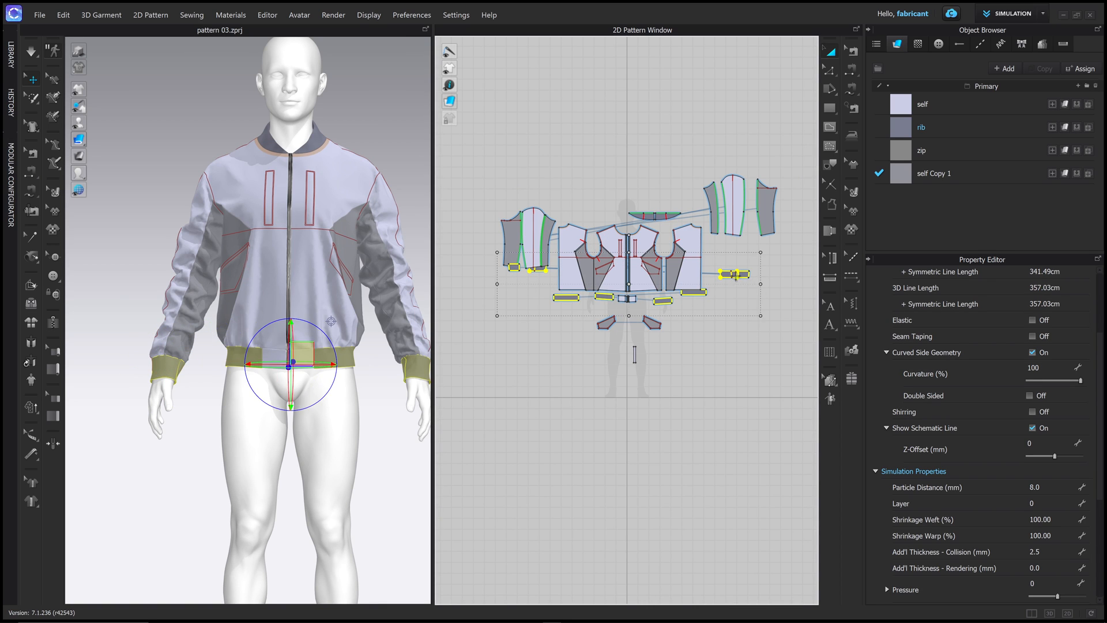
{"action": "left_click_drag", "start_coordinate": [730, 276], "coordinate": [732, 343]}
Step: Move the collar pieces below the body patterns, beside the pocket pieces, and select the group of relocated small pieces
{"action": "left_click", "coordinate": [631, 205]}
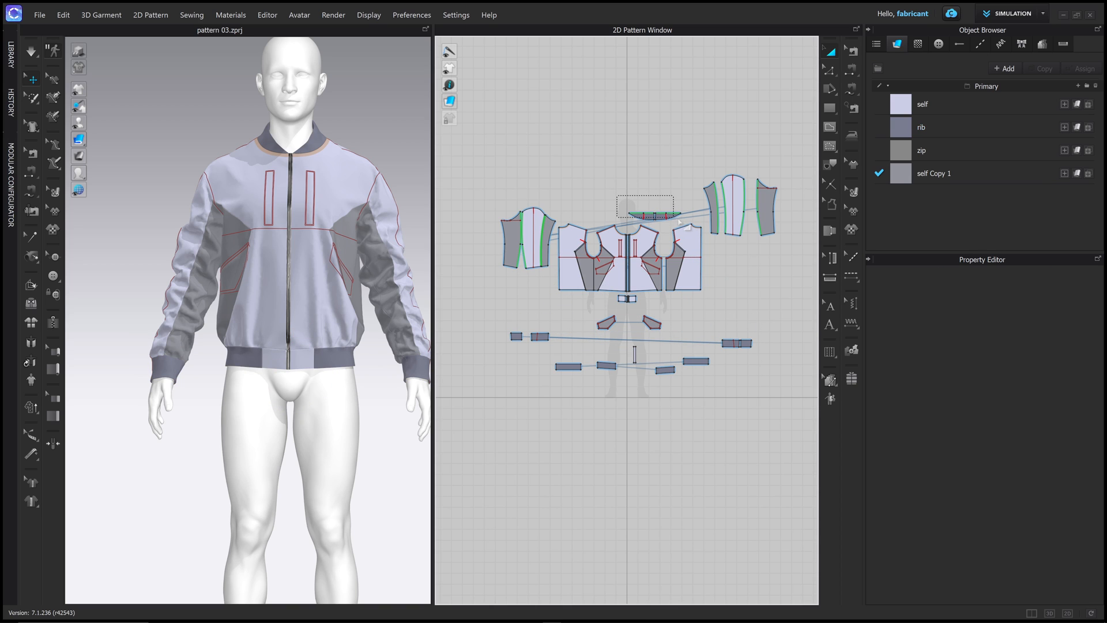
{"action": "left_click_drag", "start_coordinate": [683, 223], "coordinate": [702, 330]}
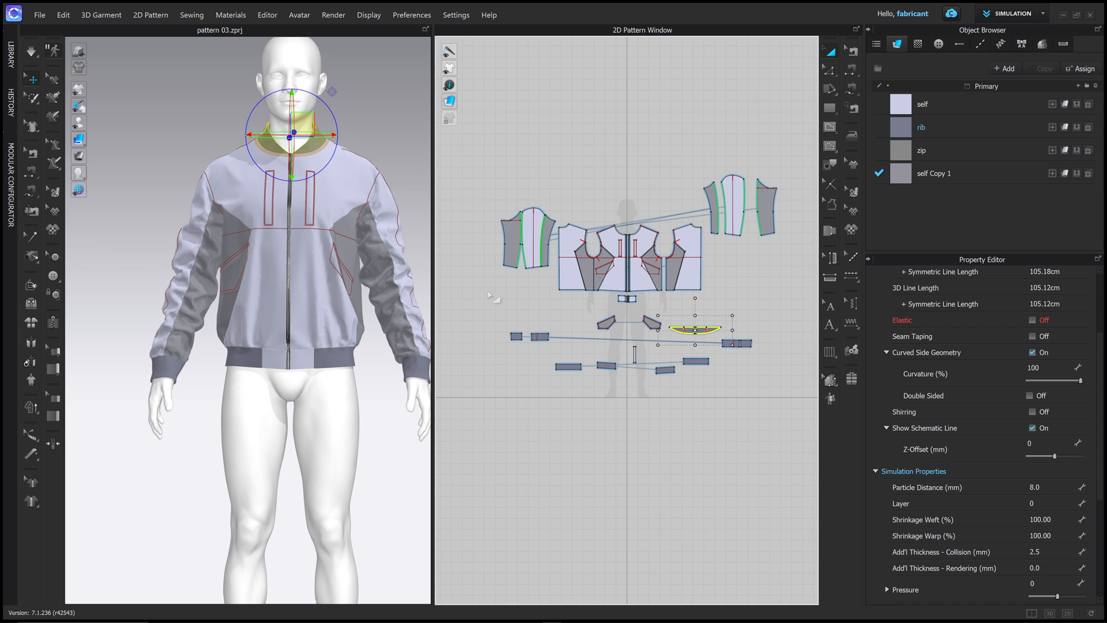
{"action": "left_click_drag", "start_coordinate": [488, 292], "coordinate": [652, 348]}
Step: Move the zipper tapes out from between the front panels and place them among the small pieces below the body patterns
{"action": "scroll", "coordinate": [629, 273], "scroll_direction": "up", "scroll_amount": 4}
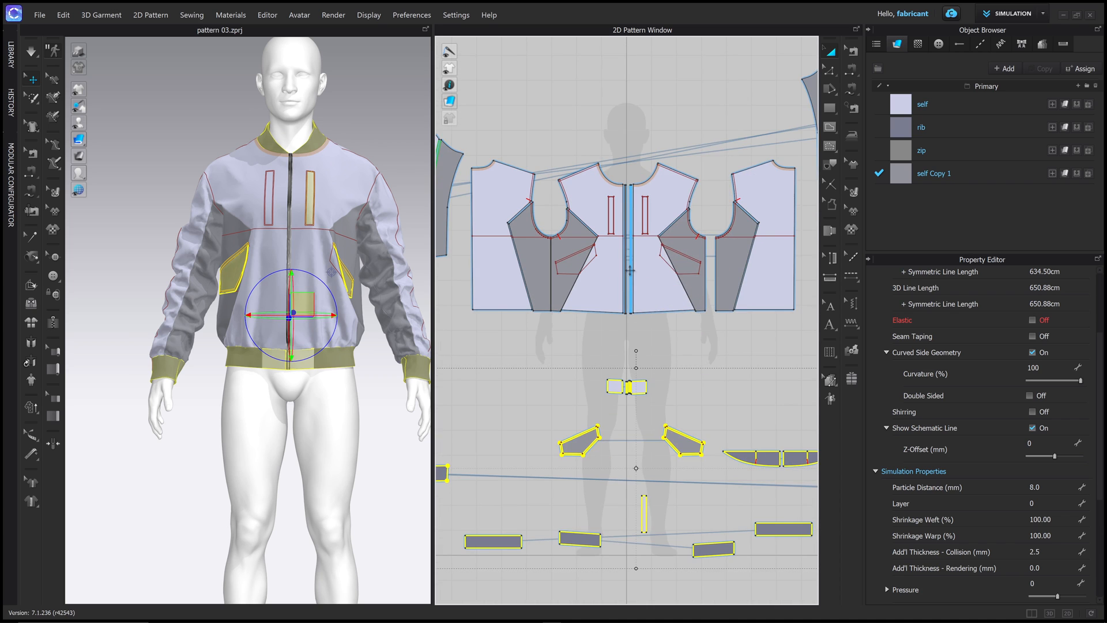
{"action": "scroll", "coordinate": [630, 271], "scroll_direction": "up", "scroll_amount": 2}
{"action": "left_click", "coordinate": [630, 272]}
{"action": "scroll", "coordinate": [632, 286], "scroll_direction": "down", "scroll_amount": 4}
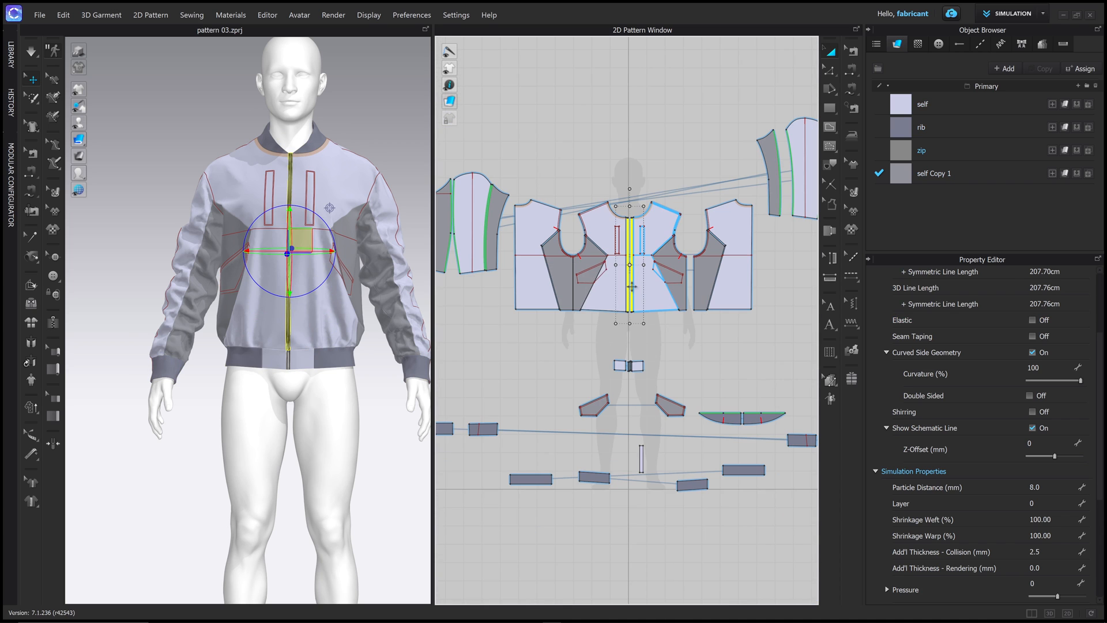
{"action": "left_click", "coordinate": [640, 284]}
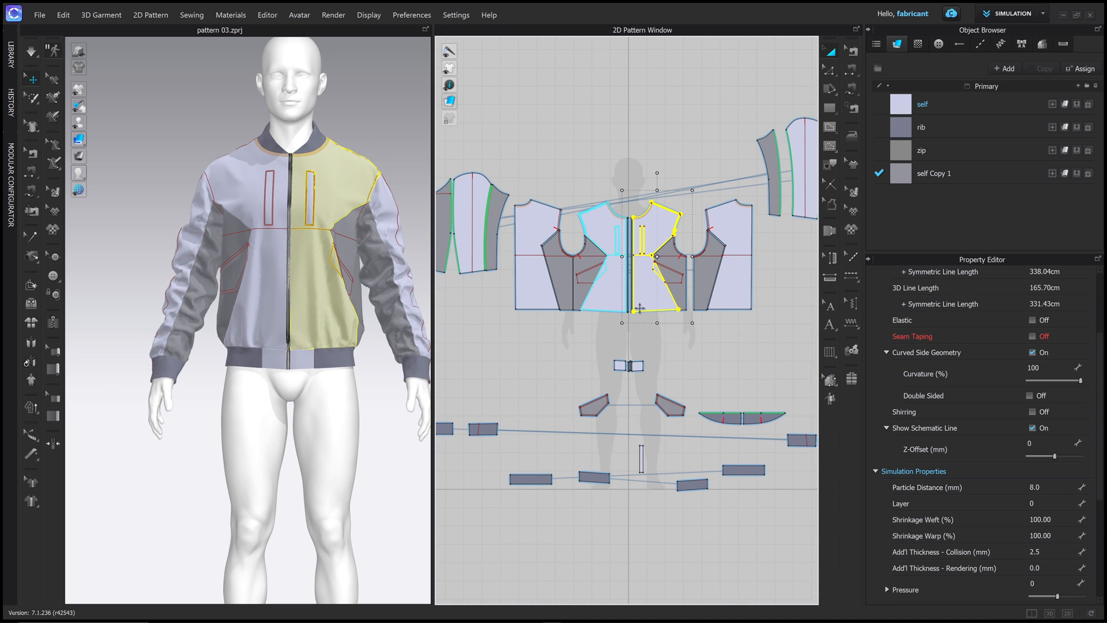
{"action": "scroll", "coordinate": [634, 323], "scroll_direction": "up", "scroll_amount": 4}
{"action": "left_click", "coordinate": [626, 363]}
{"action": "scroll", "coordinate": [625, 367], "scroll_direction": "down", "scroll_amount": 3}
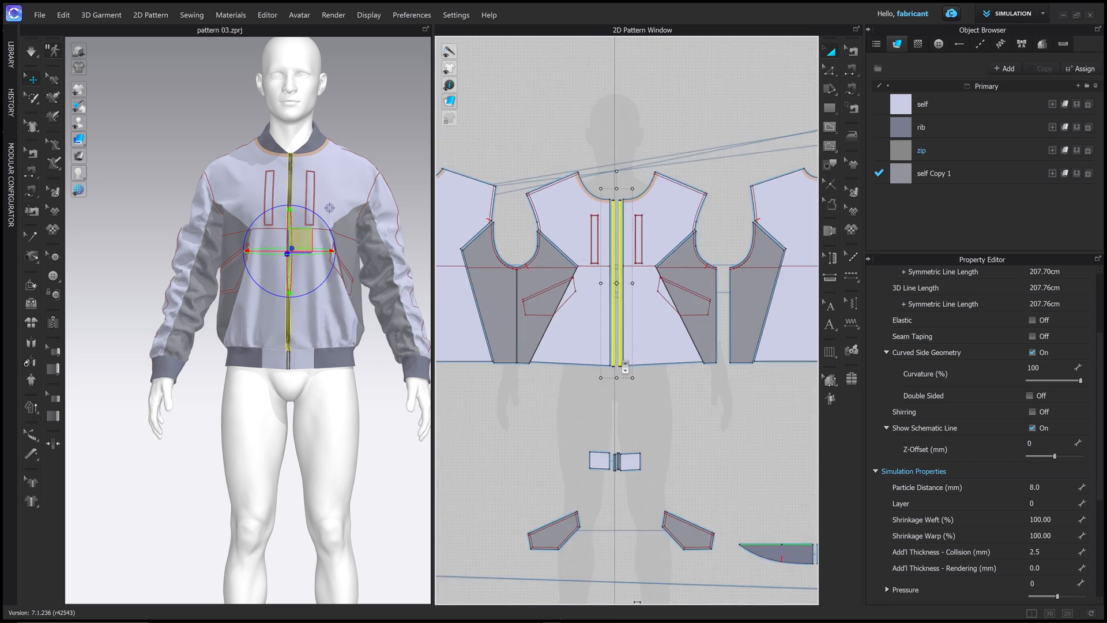
{"action": "scroll", "coordinate": [625, 367], "scroll_direction": "down", "scroll_amount": 3}
{"action": "left_click", "coordinate": [621, 365]}
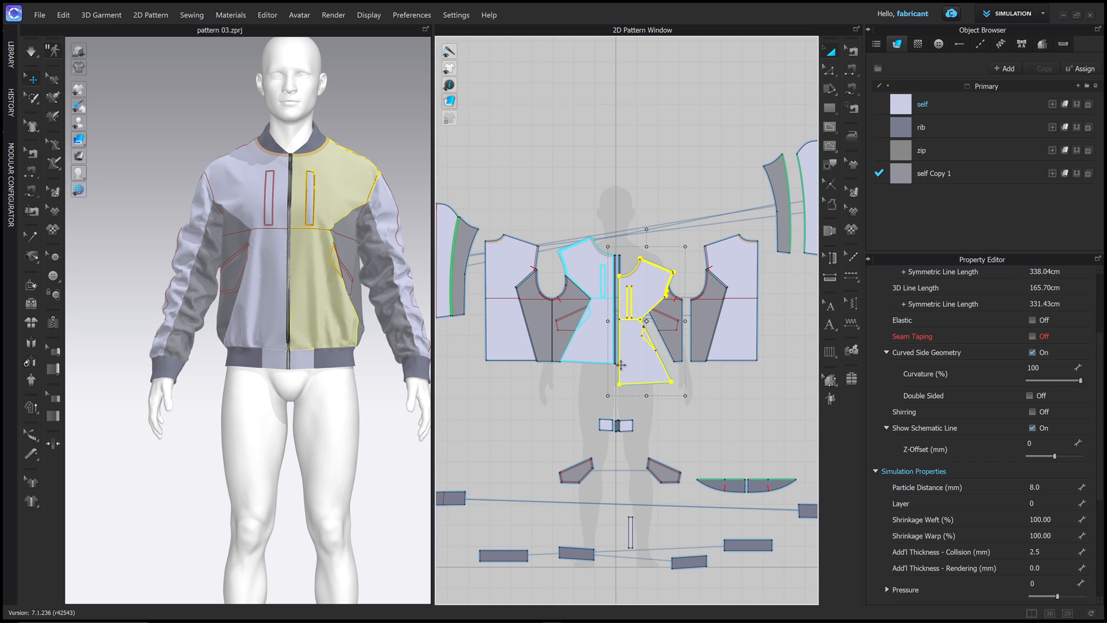
{"action": "scroll", "coordinate": [621, 365], "scroll_direction": "up", "scroll_amount": 4}
{"action": "left_click", "coordinate": [616, 365]}
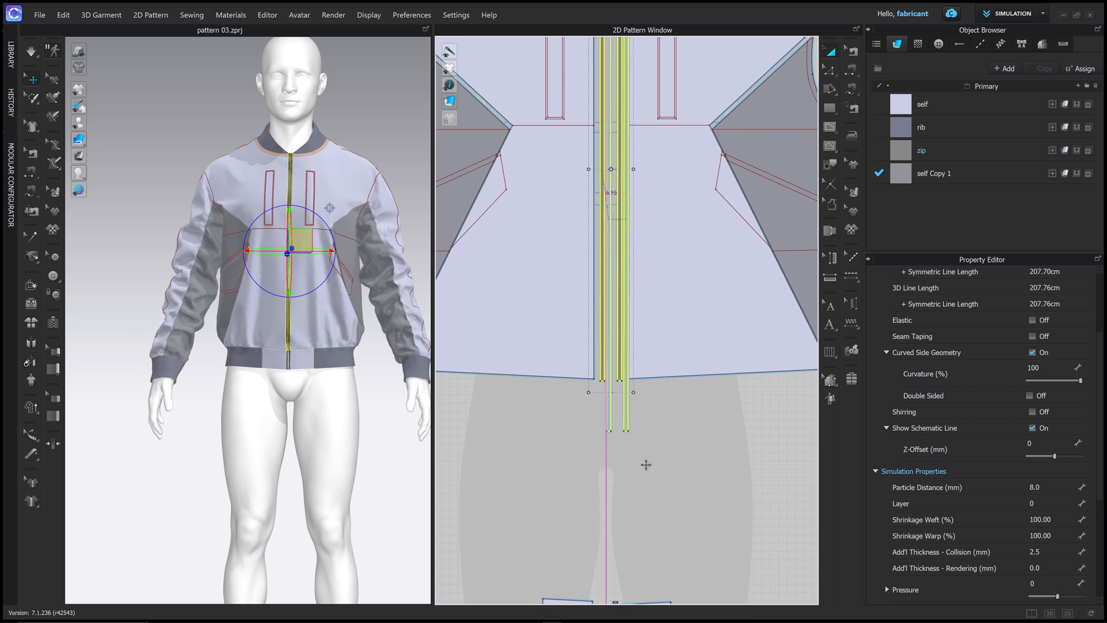
{"action": "scroll", "coordinate": [646, 465], "scroll_direction": "down", "scroll_amount": 4}
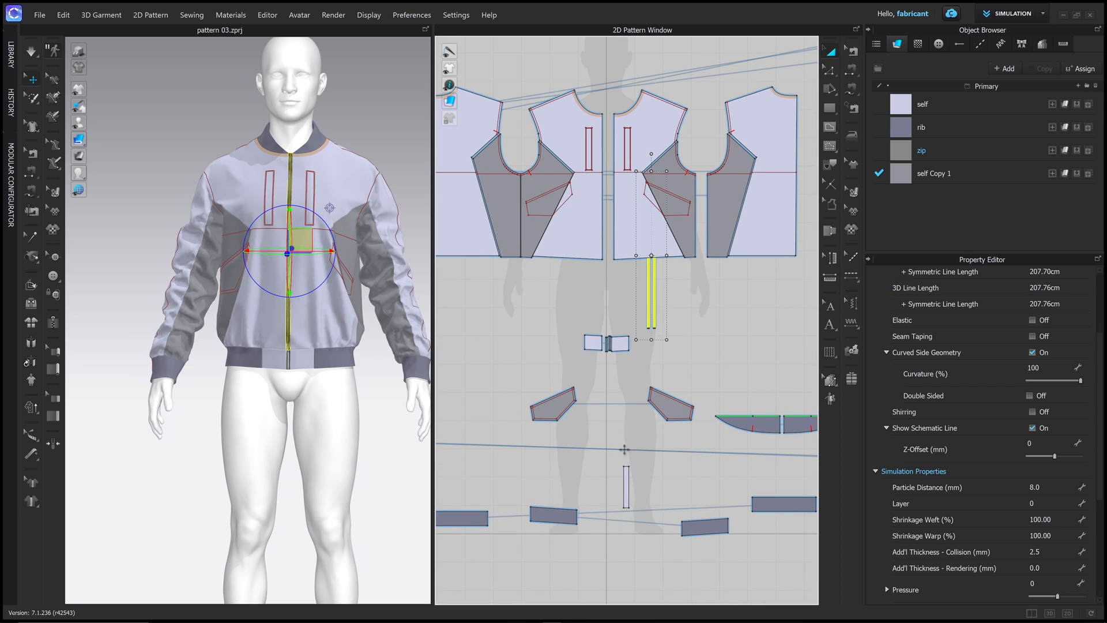
{"action": "left_click_drag", "start_coordinate": [652, 294], "coordinate": [687, 403]}
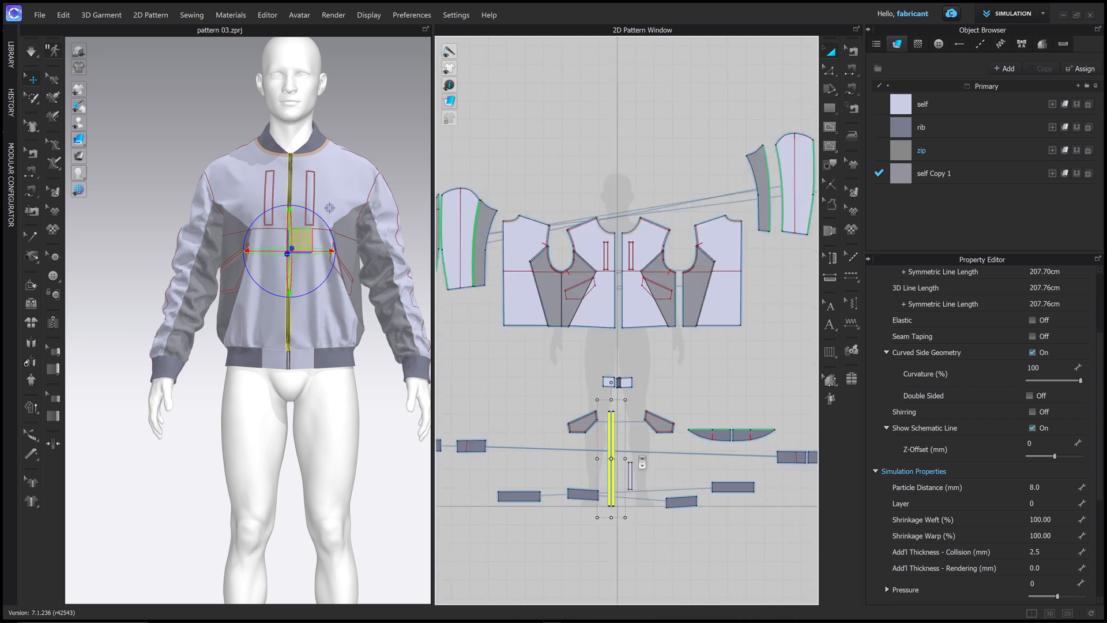
Step: Select all the small pieces below the body patterns and check where they sit on the 3D jacket
{"action": "scroll", "coordinate": [642, 461], "scroll_direction": "down", "scroll_amount": 3}
{"action": "left_click_drag", "start_coordinate": [496, 396], "coordinate": [797, 513]}
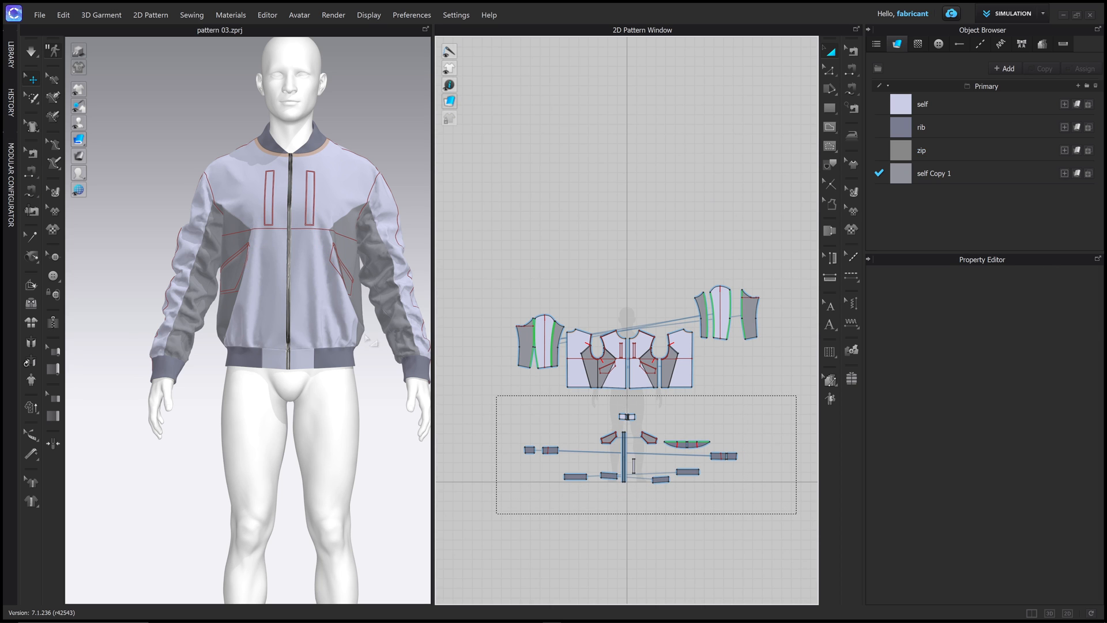
{"action": "right_click_drag", "start_coordinate": [300, 360], "coordinate": [278, 364]}
{"action": "middle_click_drag", "start_coordinate": [349, 368], "coordinate": [334, 356]}
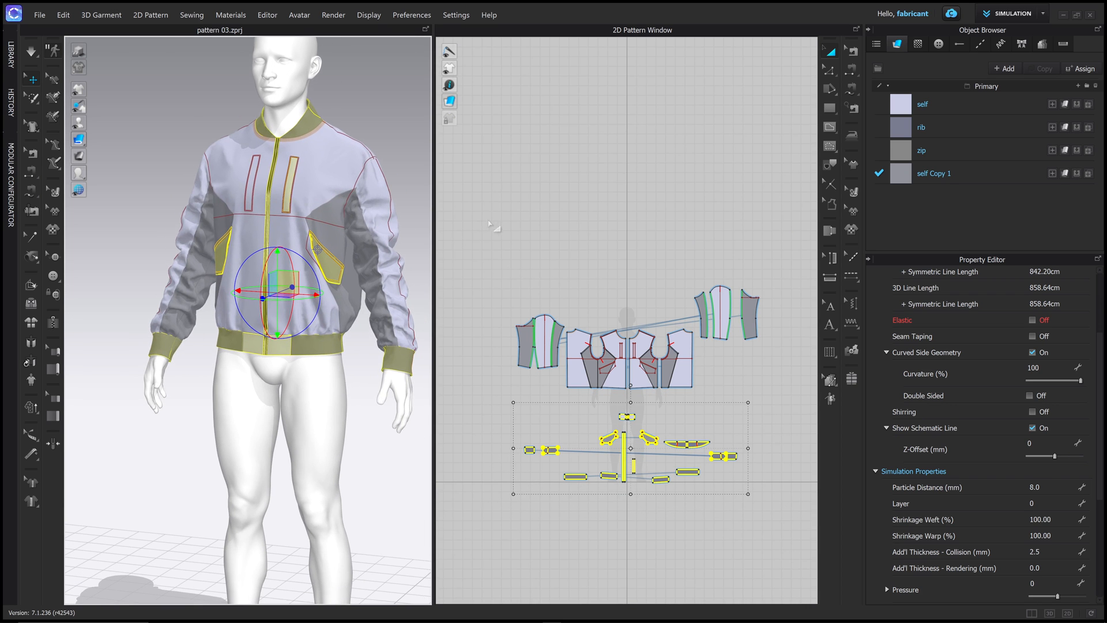
Step: Create a Layer Clone (Under) of all body and sleeve patterns, placing the copies below the small pieces
{"action": "left_click_drag", "start_coordinate": [464, 223], "coordinate": [803, 396]}
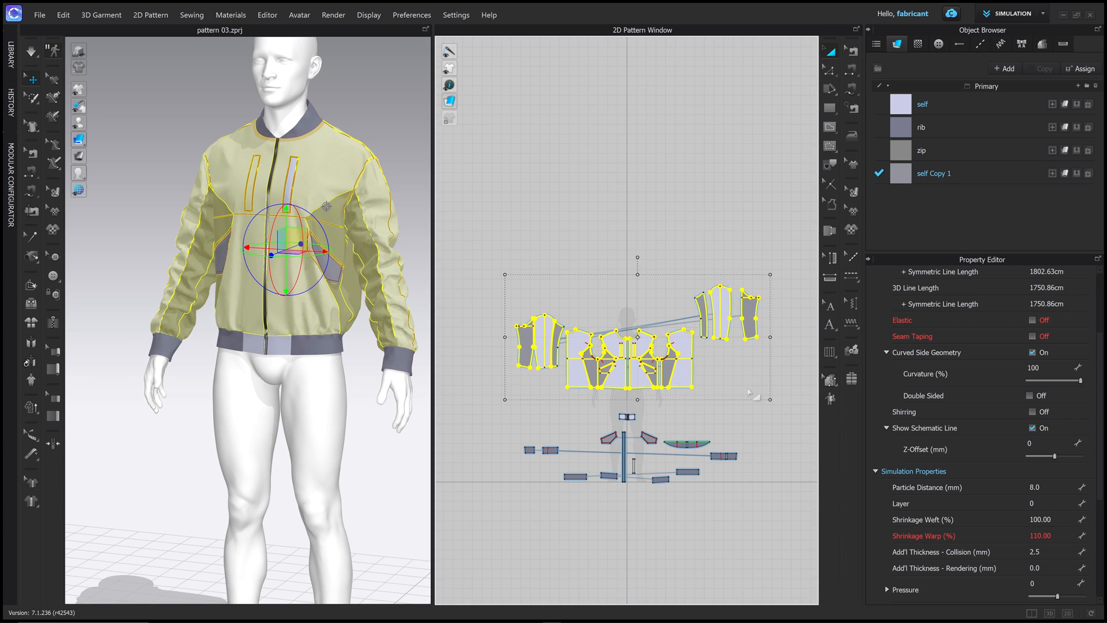
{"action": "middle_click_drag", "start_coordinate": [750, 393], "coordinate": [685, 218]}
{"action": "right_click", "coordinate": [664, 213]}
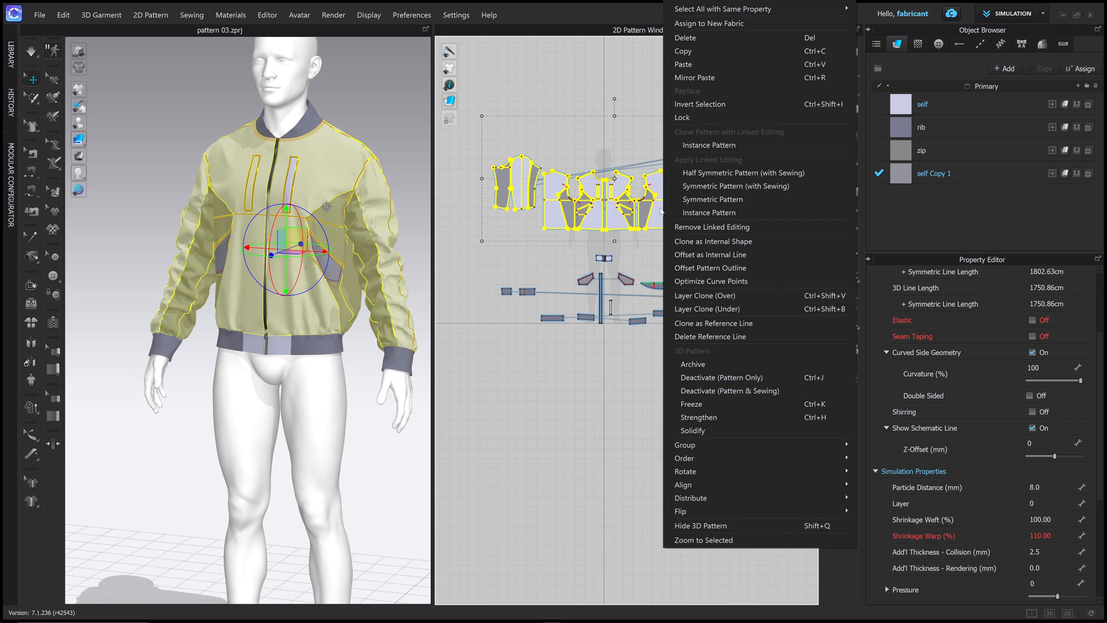
{"action": "left_click", "coordinate": [767, 304]}
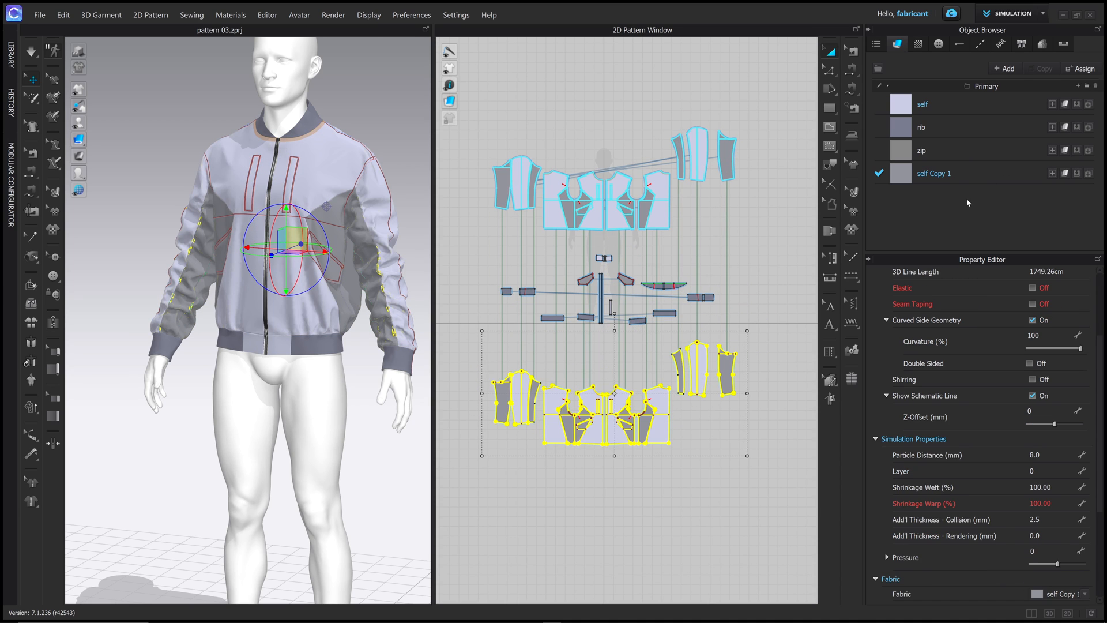
Step: Add the Interlining_Acetate_Lining.zfab fabric from the library to the project's fabrics
{"action": "left_click", "coordinate": [8, 53]}
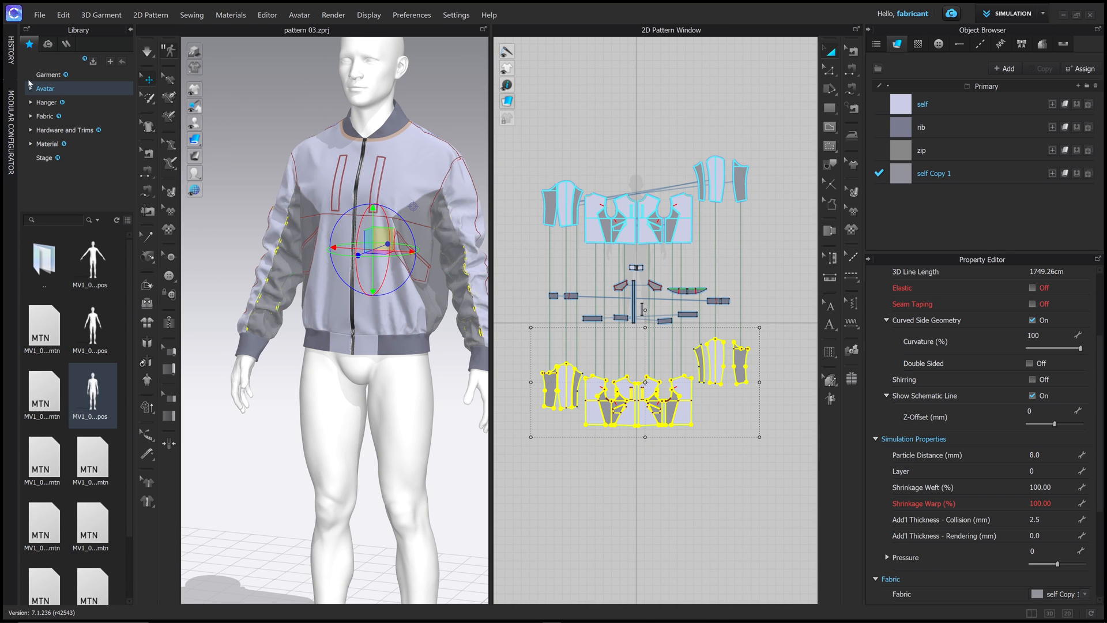
{"action": "double_click", "coordinate": [47, 117]}
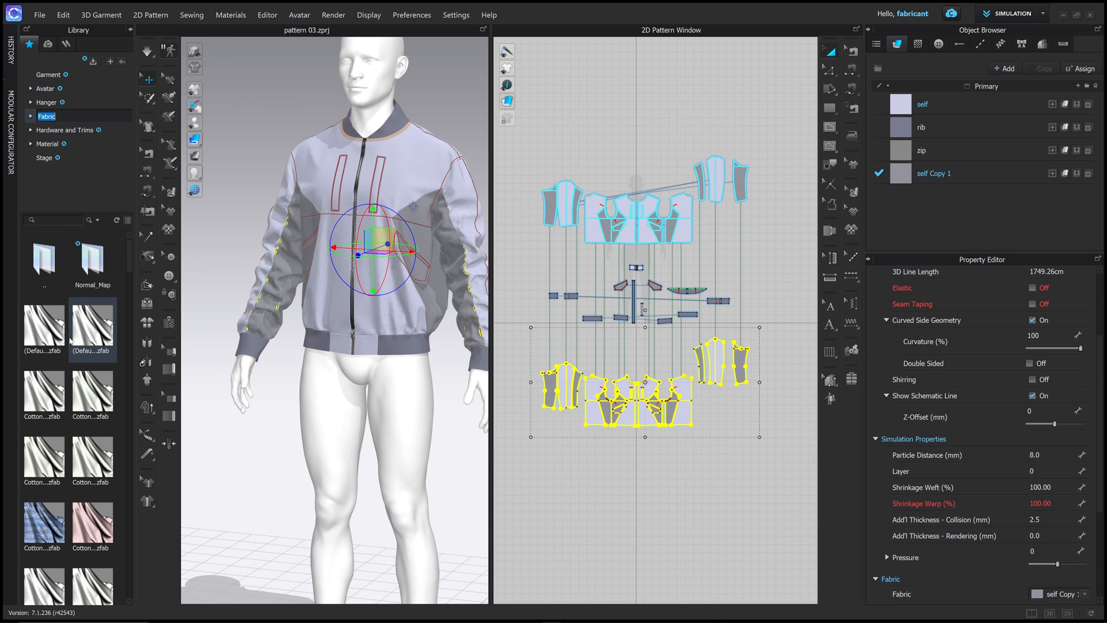
{"action": "scroll", "coordinate": [74, 340], "scroll_direction": "down", "scroll_amount": 7}
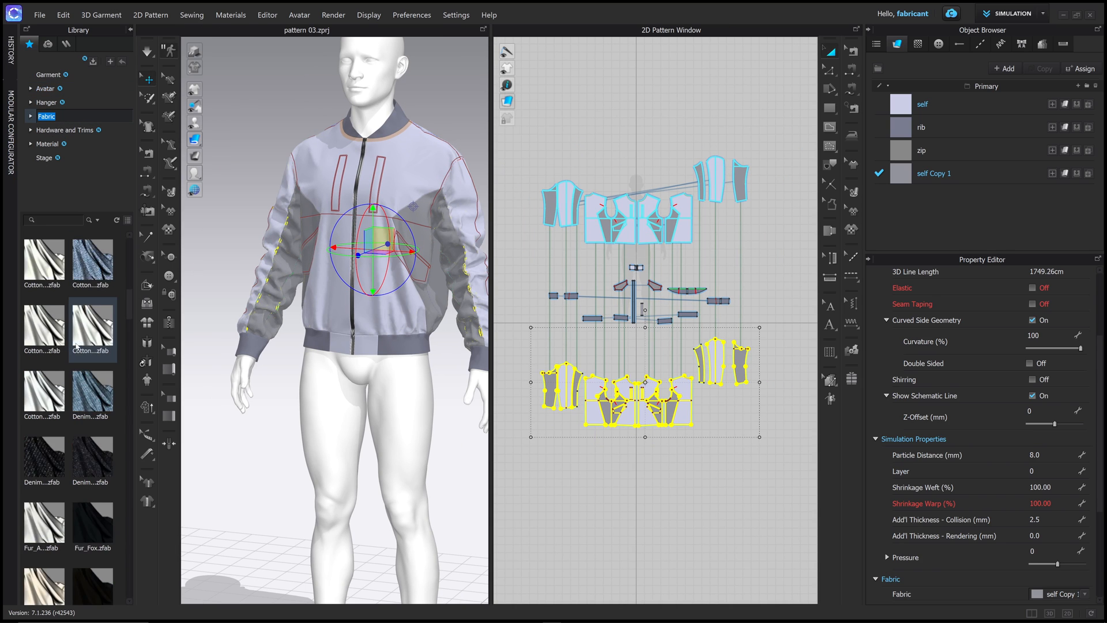
{"action": "left_click", "coordinate": [128, 220]}
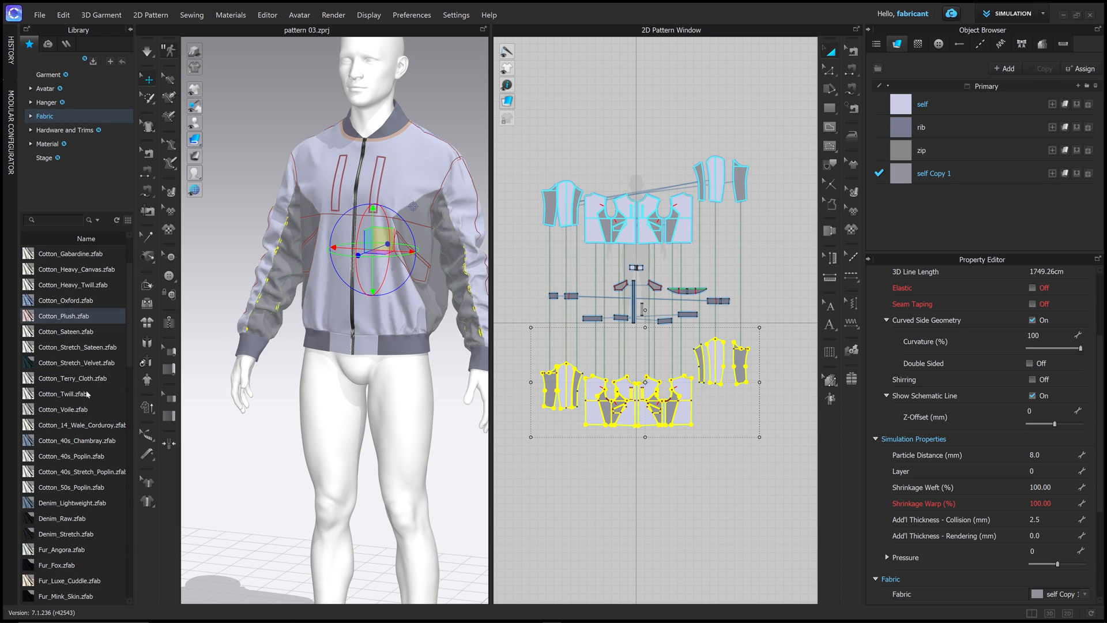
{"action": "scroll", "coordinate": [86, 395], "scroll_direction": "down", "scroll_amount": 8}
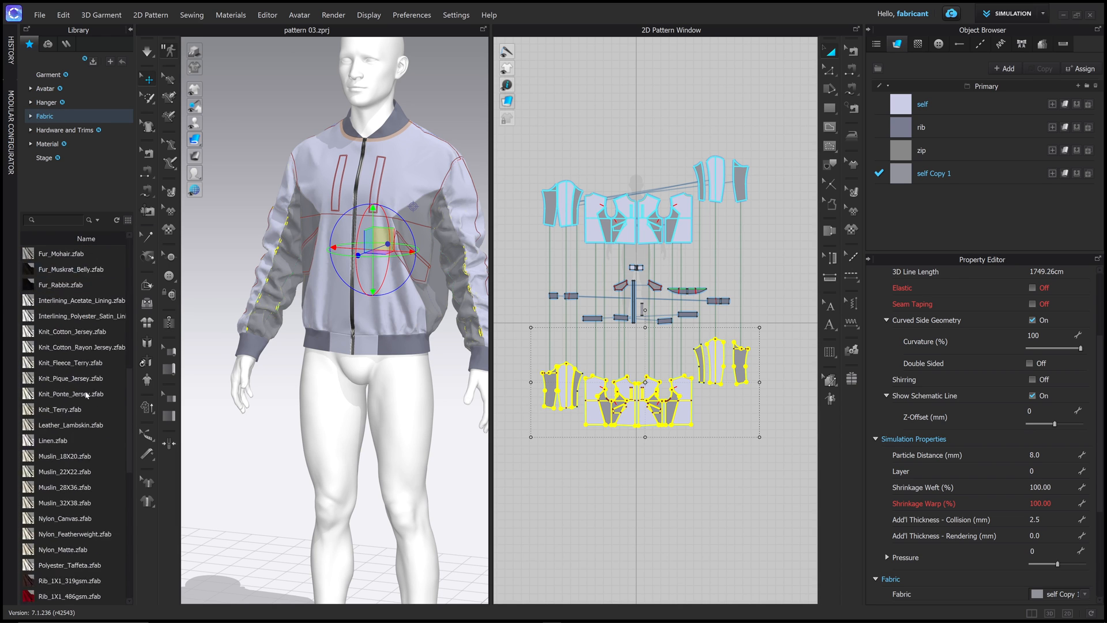
{"action": "scroll", "coordinate": [85, 394], "scroll_direction": "up", "scroll_amount": 4}
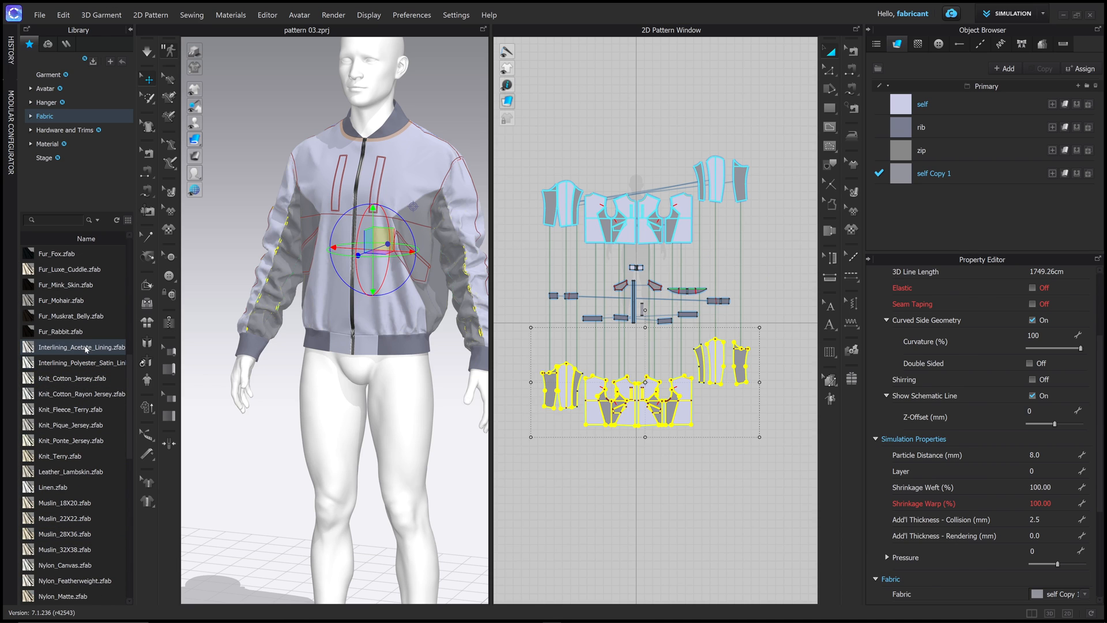
{"action": "double_click", "coordinate": [85, 348]}
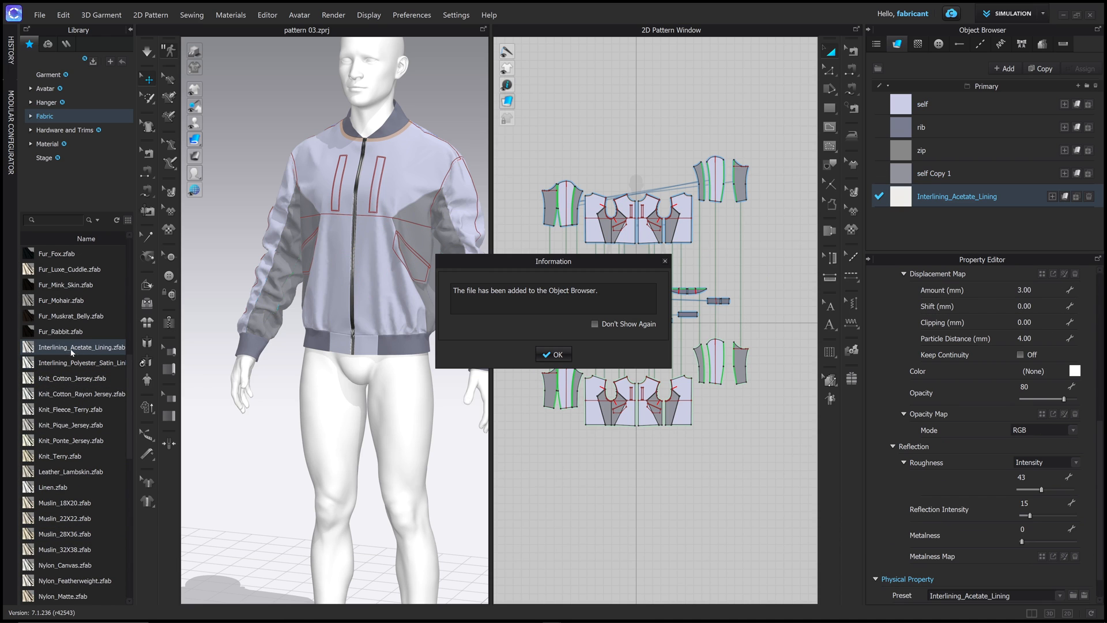
{"action": "left_click", "coordinate": [544, 355]}
Step: Set the color of the Interlining_Acetate_Lining fabric to near-black #030303
{"action": "left_click", "coordinate": [1075, 372]}
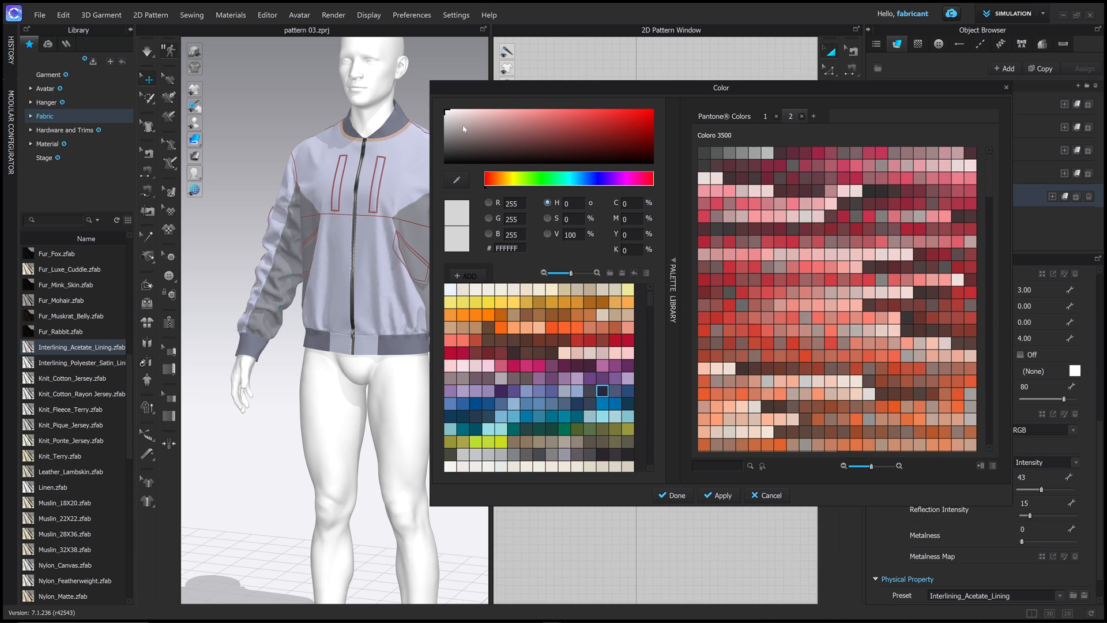
{"action": "left_click_drag", "start_coordinate": [464, 128], "coordinate": [439, 167]}
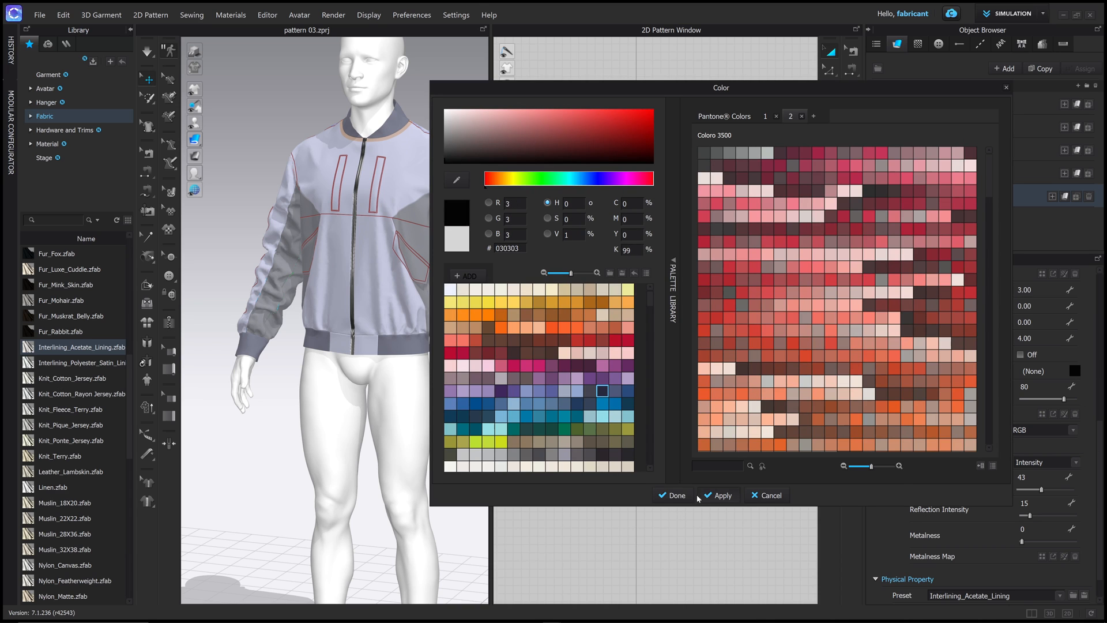
{"action": "left_click", "coordinate": [676, 496]}
Step: Assign the Interlining_Acetate_Lining fabric to all the cloned body and sleeve patterns
{"action": "left_click_drag", "start_coordinate": [530, 333], "coordinate": [794, 454]}
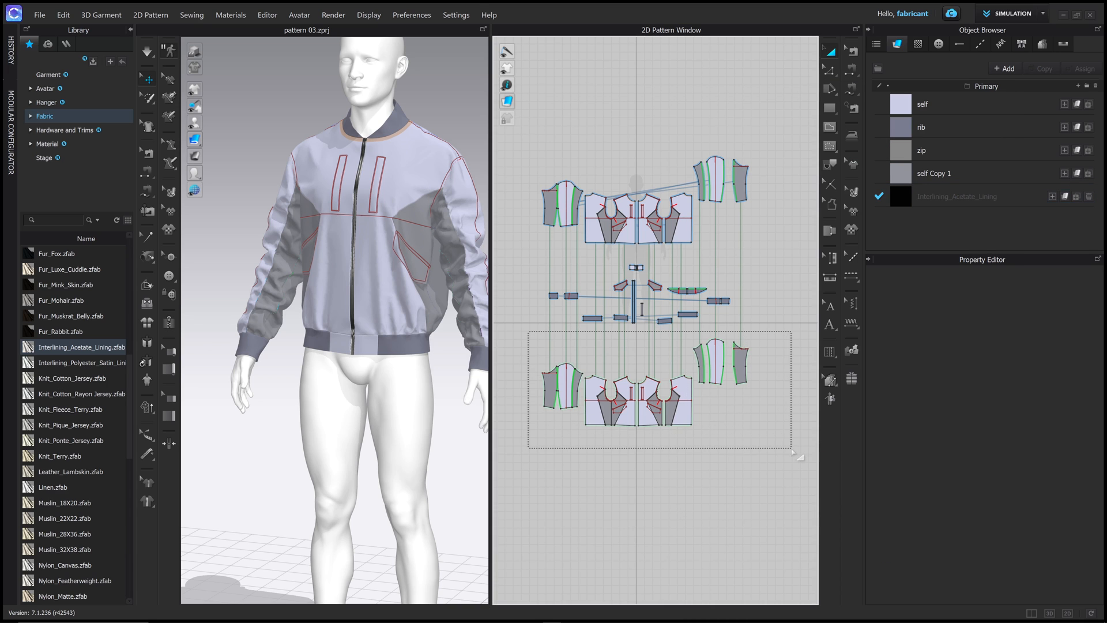
{"action": "left_click_drag", "start_coordinate": [701, 407], "coordinate": [702, 407]}
{"action": "left_click_drag", "start_coordinate": [951, 205], "coordinate": [719, 362]}
Step: Hide the outer front panel and side panel on the wearer's left in 3D and inspect the lining underneath
{"action": "left_click", "coordinate": [417, 171]}
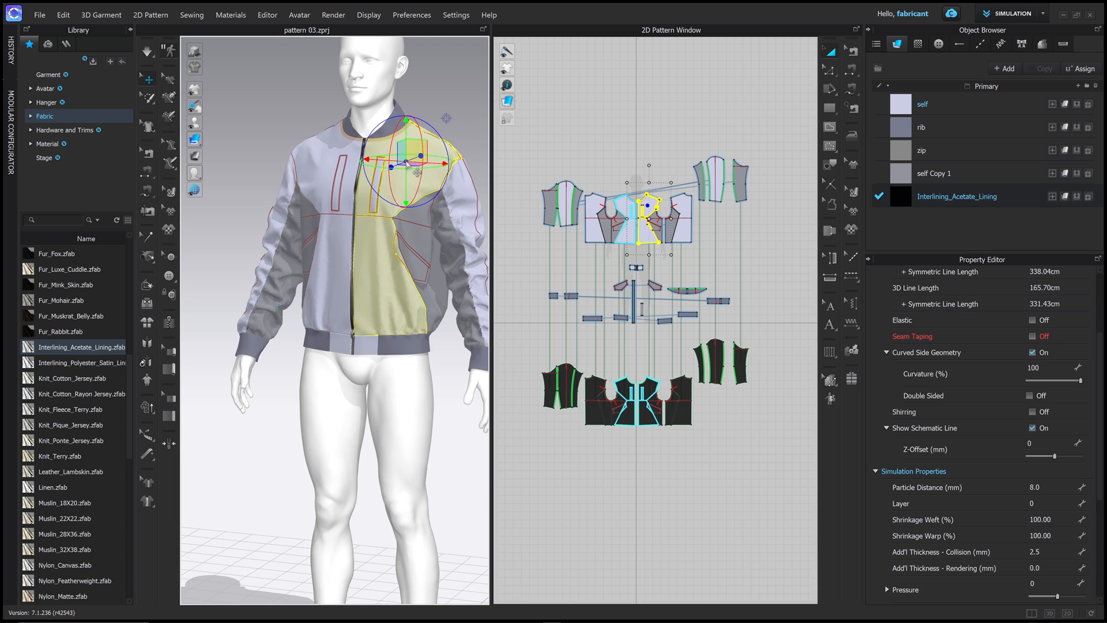
{"action": "key", "text": "shift+q"}
{"action": "left_click", "coordinate": [418, 226]}
{"action": "key", "text": "shift+q"}
{"action": "mouse_move", "coordinate": [389, 212]}
{"action": "right_mouse_down"}
{"action": "mouse_move", "coordinate": [404, 249]}
{"action": "mouse_move", "coordinate": [360, 234]}
{"action": "mouse_move", "coordinate": [390, 226]}
{"action": "right_mouse_up"}
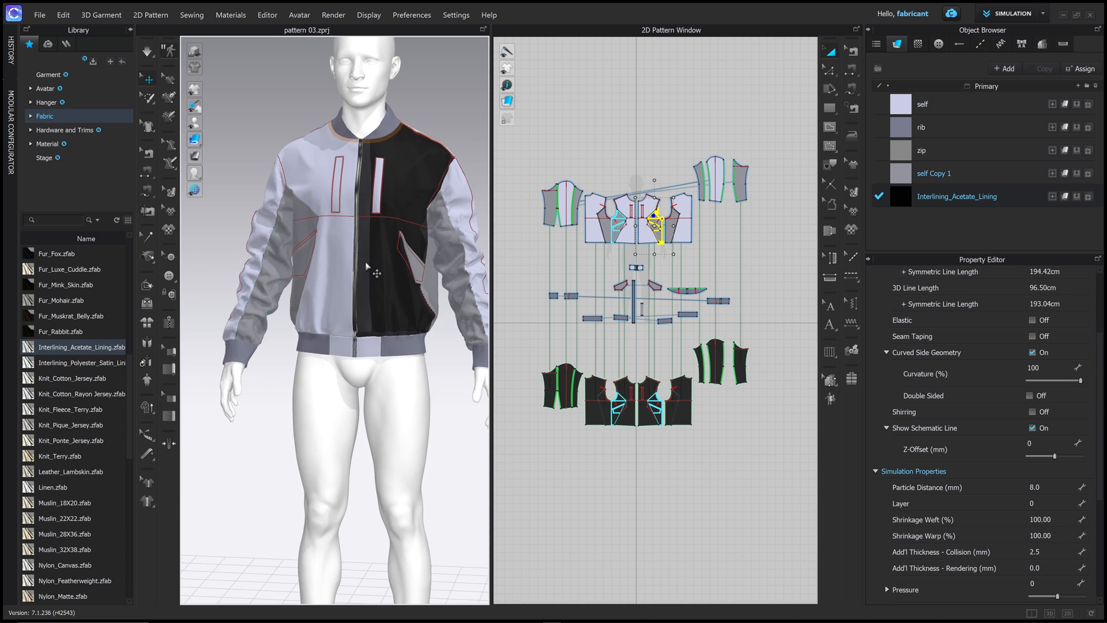
{"action": "right_click_drag", "start_coordinate": [367, 266], "coordinate": [352, 263]}
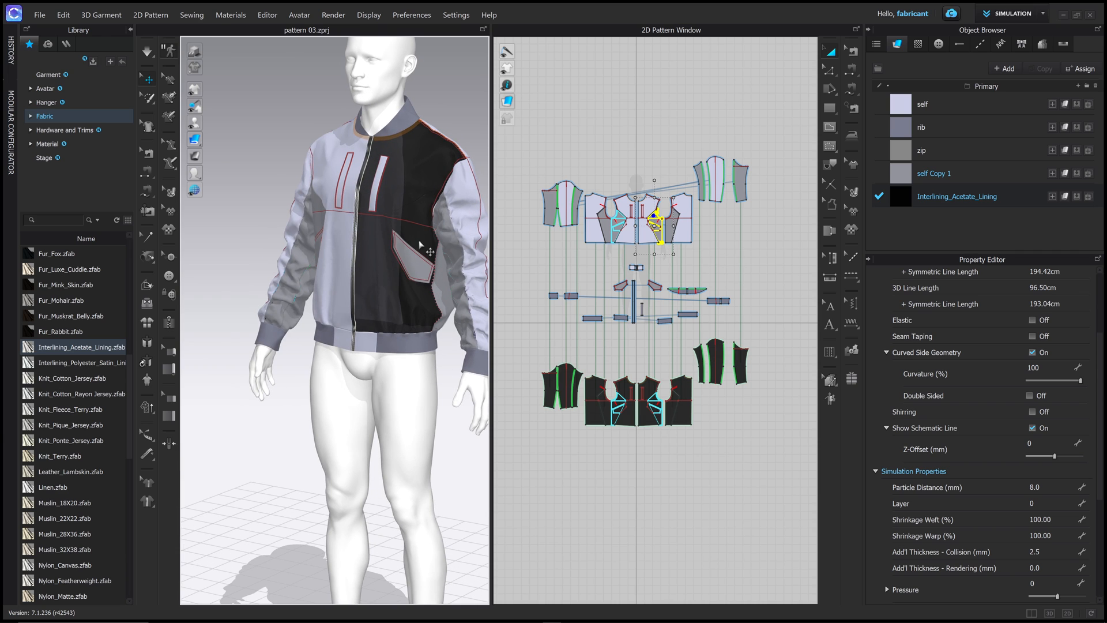
Step: Make all jacket patterns visible again in 3D, including the hidden outer front and side panels, and clear the selection
{"action": "key", "text": "ctrl+a"}
{"action": "key", "text": "shift+q"}
{"action": "key", "text": "shift+q"}
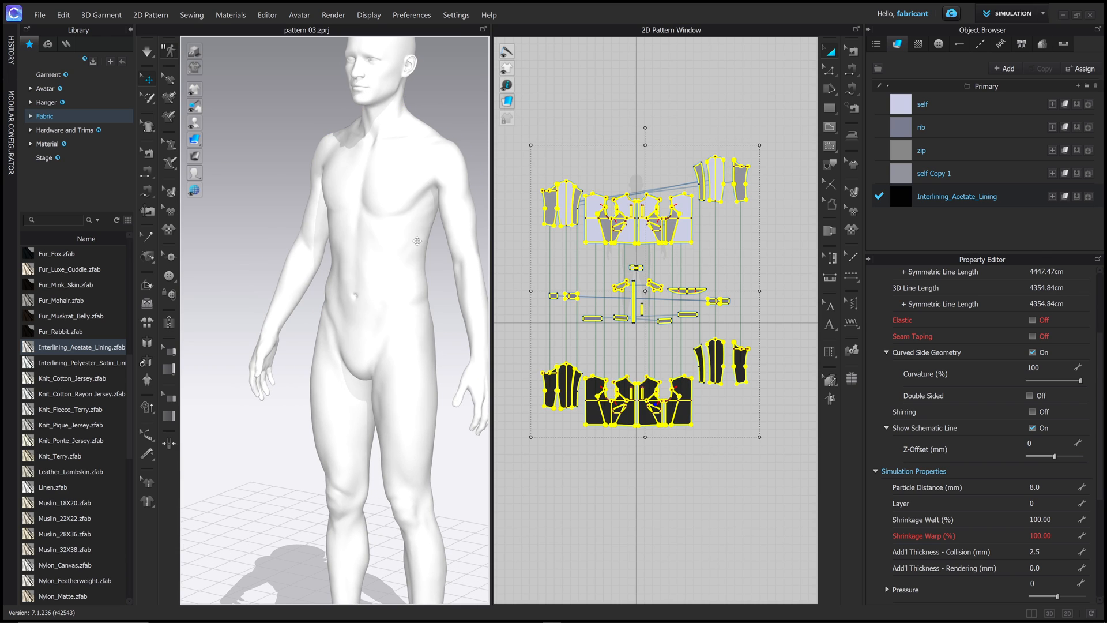
{"action": "right_click_drag", "start_coordinate": [436, 149], "coordinate": [475, 141]}
{"action": "left_click", "coordinate": [475, 141]}
{"action": "scroll", "coordinate": [462, 167], "scroll_direction": "down", "scroll_amount": 1}
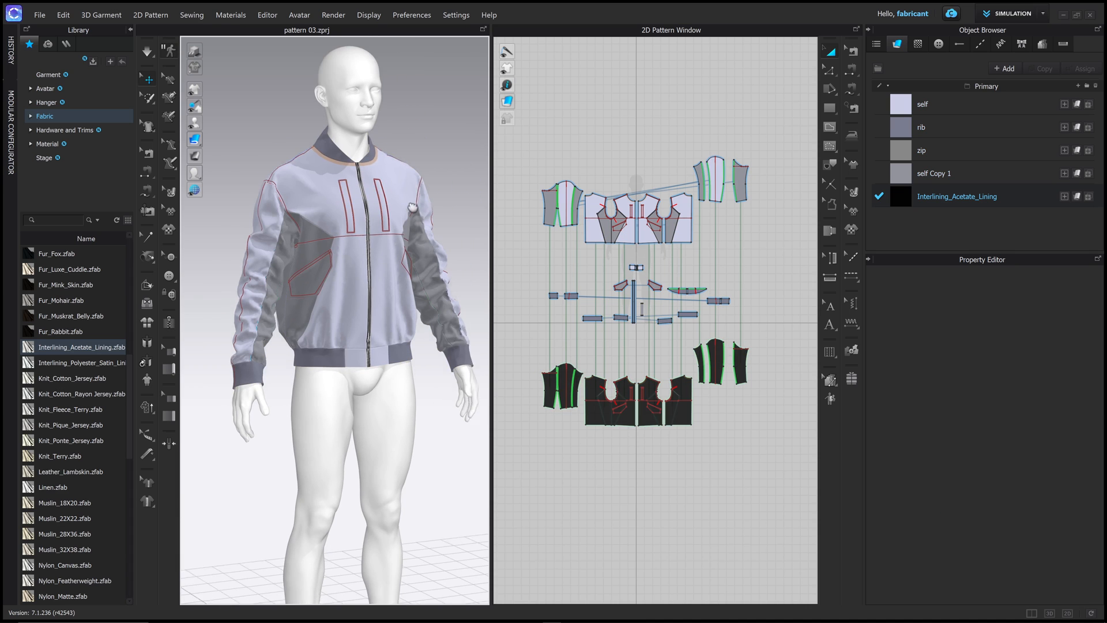
Step: Simulate the jacket with its acetate lining and check the drape from the front and the side
{"action": "middle_click_drag", "start_coordinate": [453, 184], "coordinate": [432, 207]}
{"action": "scroll", "coordinate": [420, 224], "scroll_direction": "down", "scroll_amount": 1}
{"action": "right_click_drag", "start_coordinate": [433, 206], "coordinate": [424, 180]}
{"action": "key", "text": "space"}
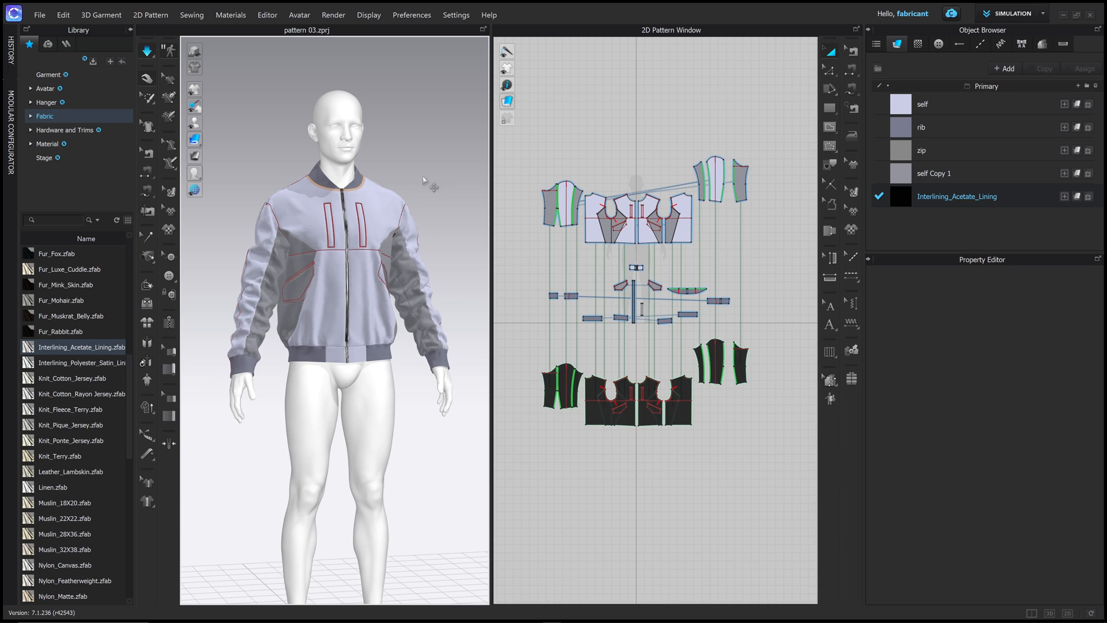
{"action": "right_click_drag", "start_coordinate": [411, 252], "coordinate": [396, 255]}
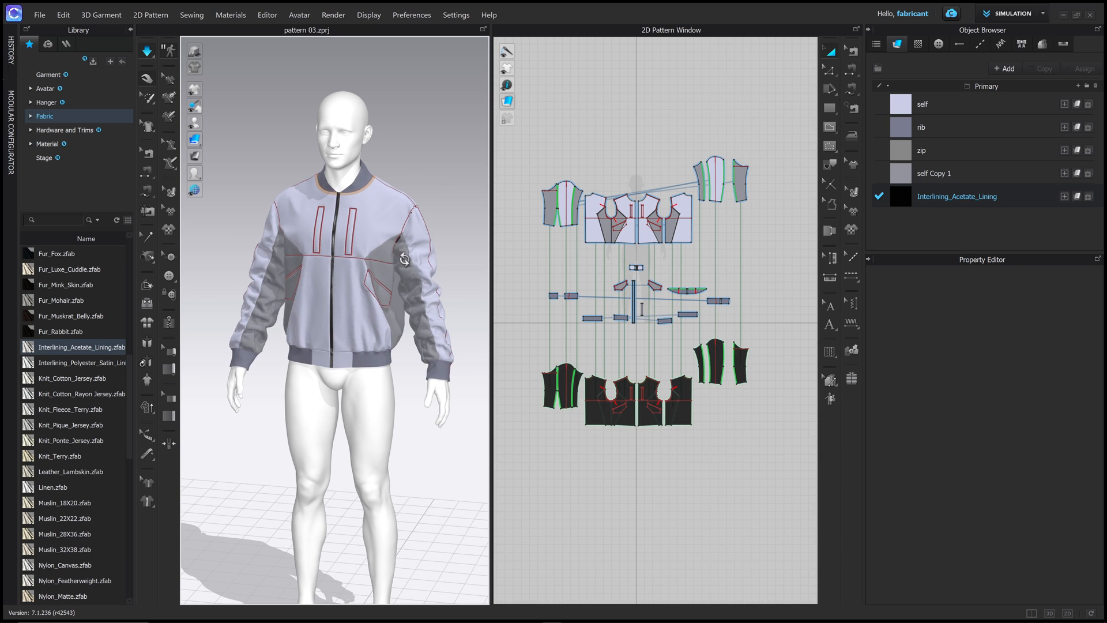
{"action": "right_click_drag", "start_coordinate": [422, 217], "coordinate": [465, 227]}
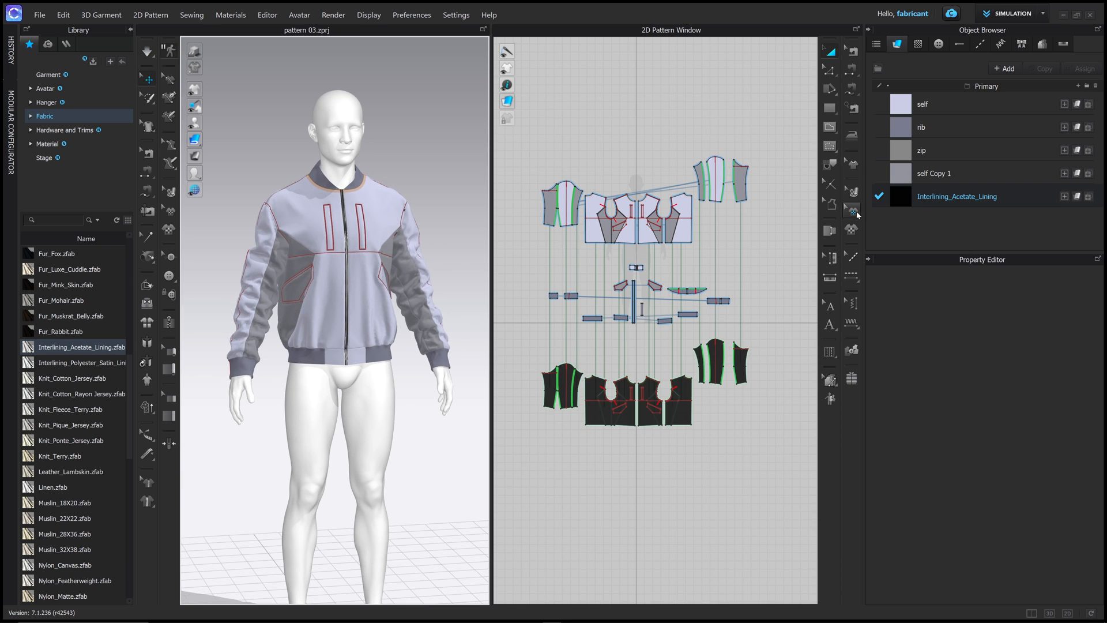
Step: Set the physical property preset of the self and self Copy 1 fabrics to Cotton_40s_Stretch_Poplin
{"action": "left_click", "coordinate": [950, 165]}
{"action": "left_click", "coordinate": [947, 110]}
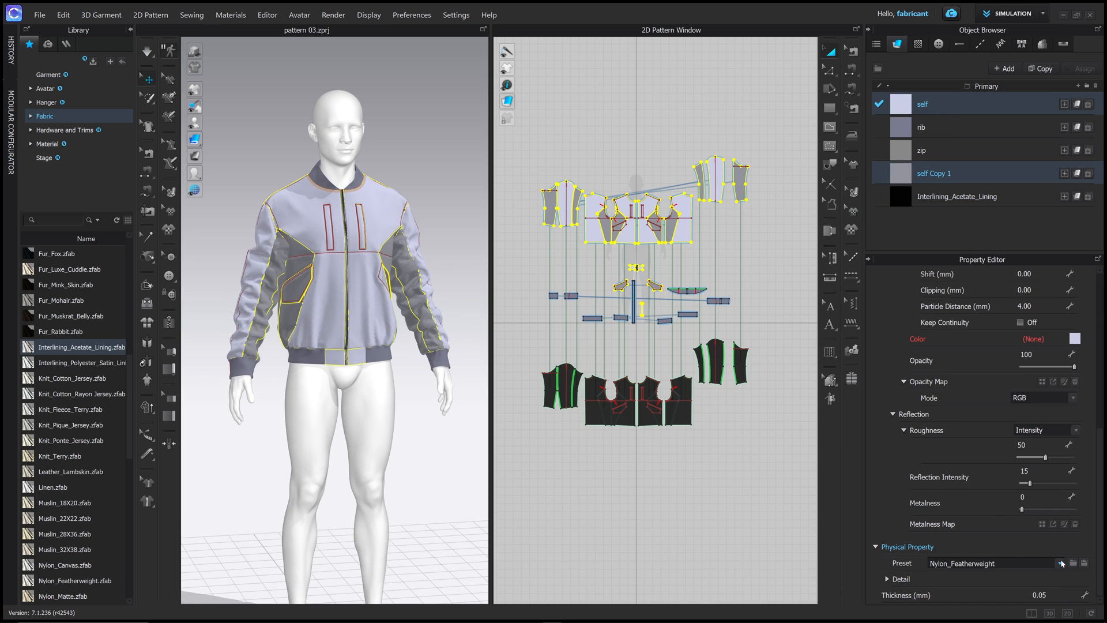
{"action": "left_click", "coordinate": [1062, 564]}
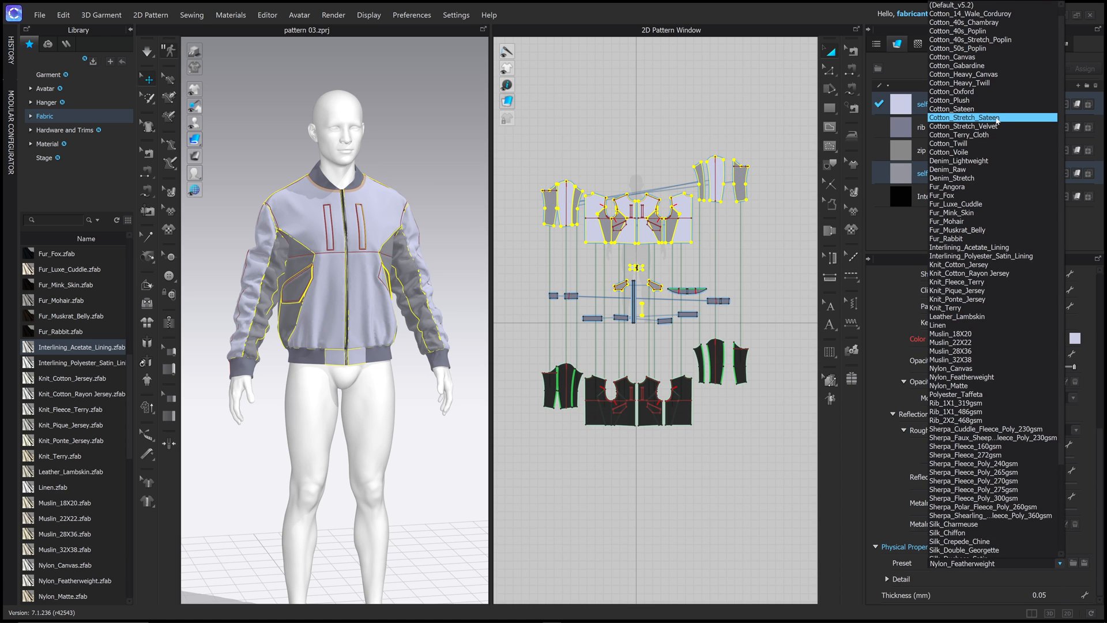
{"action": "scroll", "coordinate": [997, 120], "scroll_direction": "up", "scroll_amount": 1}
{"action": "left_click", "coordinate": [989, 39]}
{"action": "left_click", "coordinate": [658, 129]}
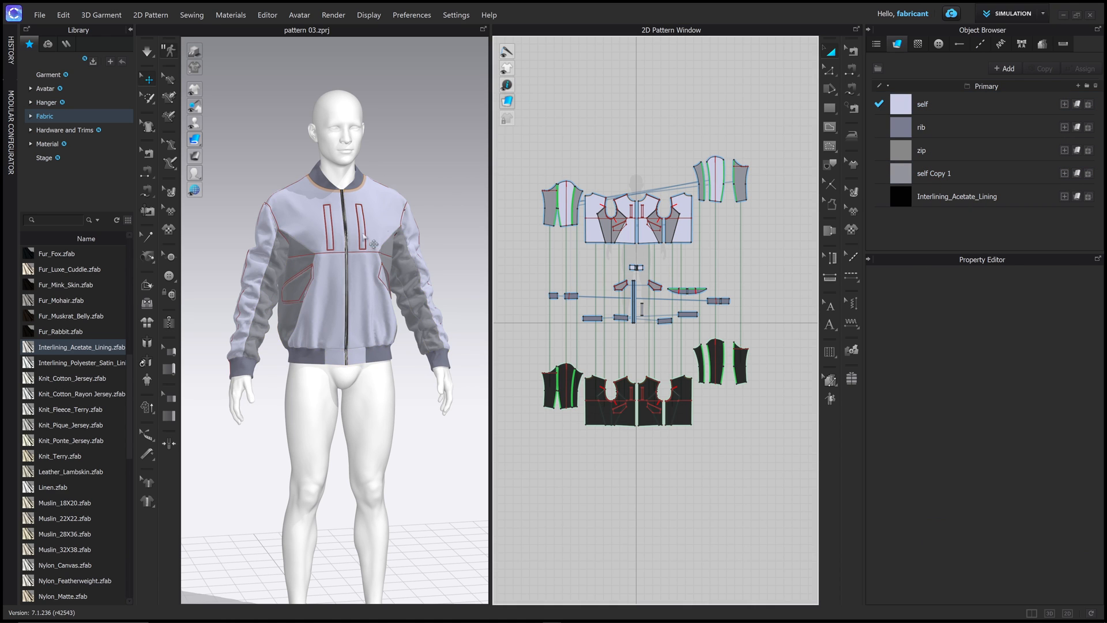
Step: Simulate the jacket with the changed shell fabric preset and inspect the body and sleeve drape from several angles
{"action": "right_click_drag", "start_coordinate": [363, 237], "coordinate": [420, 173]}
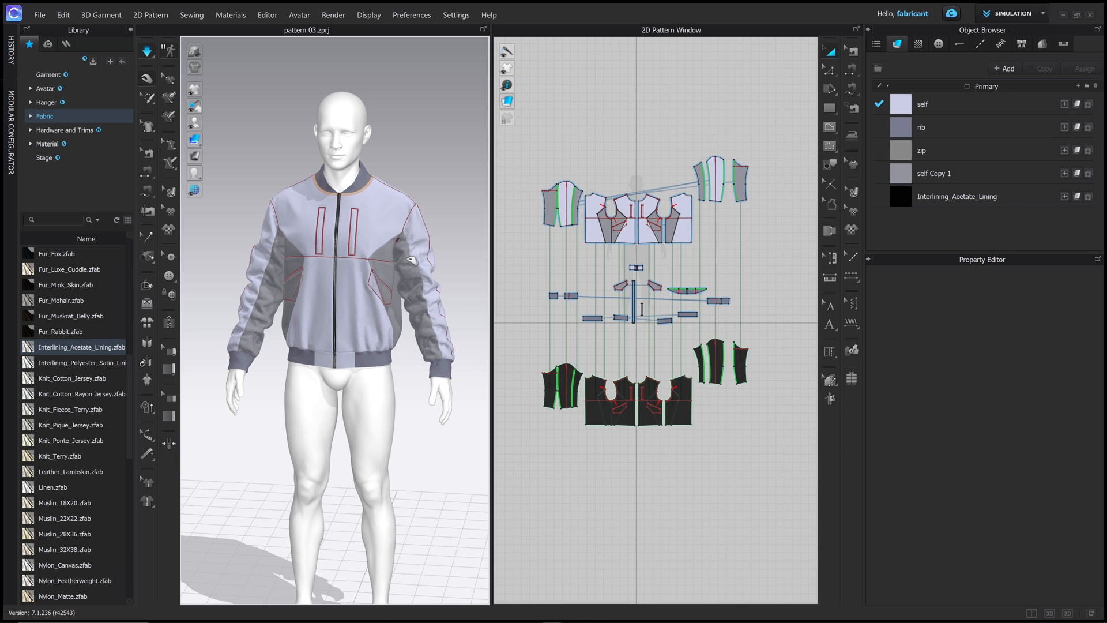
{"action": "left_click", "coordinate": [411, 260]}
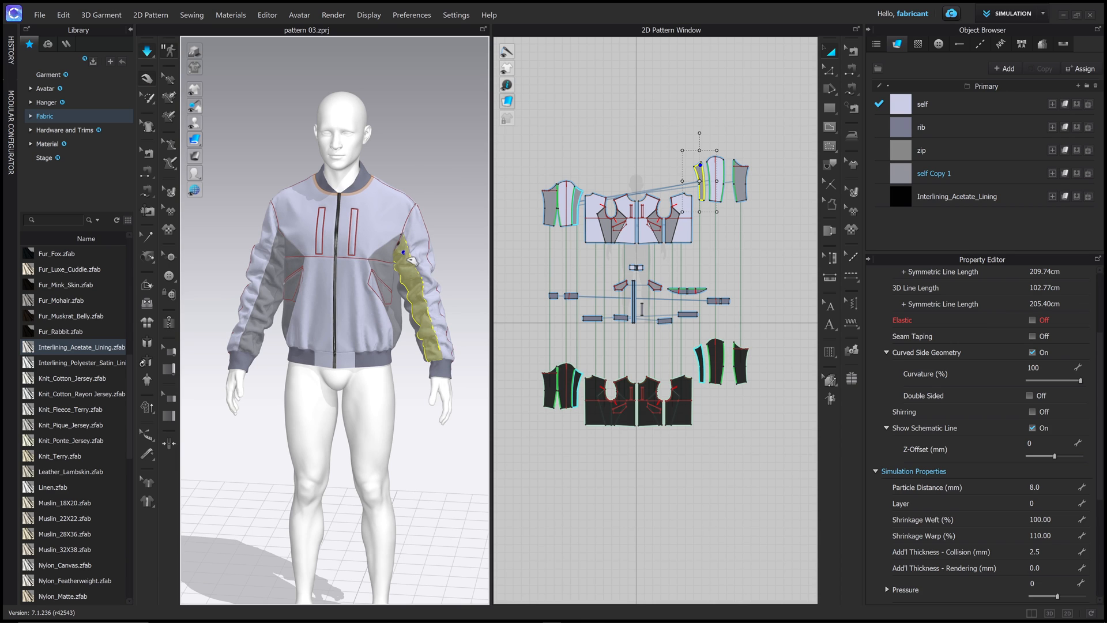
{"action": "right_click_drag", "start_coordinate": [436, 207], "coordinate": [349, 269]}
{"action": "left_click", "coordinate": [440, 198]}
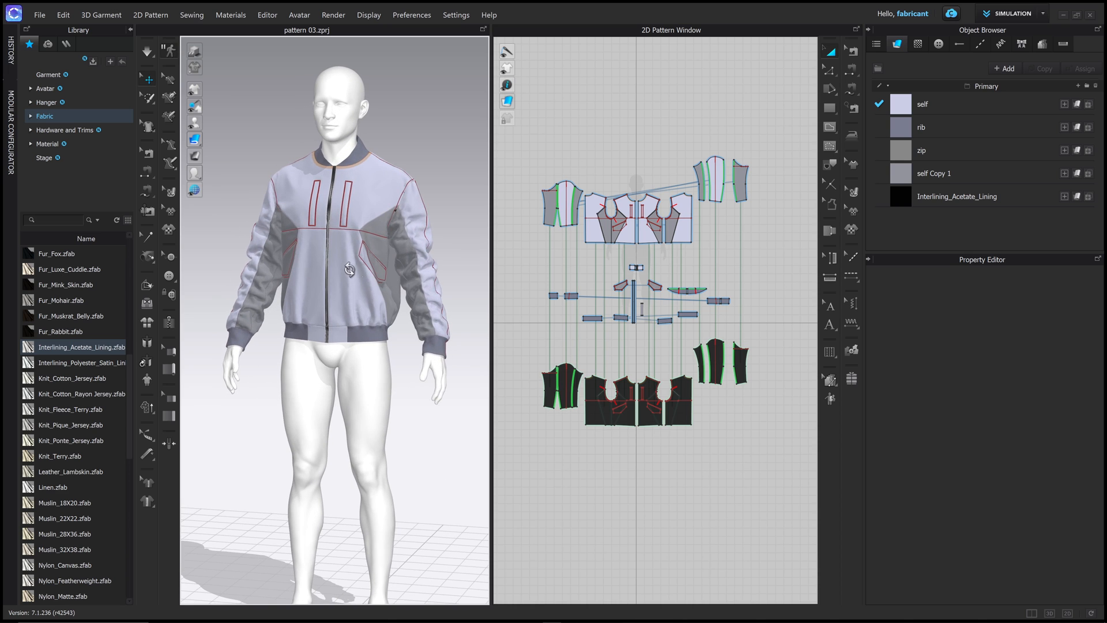
{"action": "right_click_drag", "start_coordinate": [354, 193], "coordinate": [435, 236]}
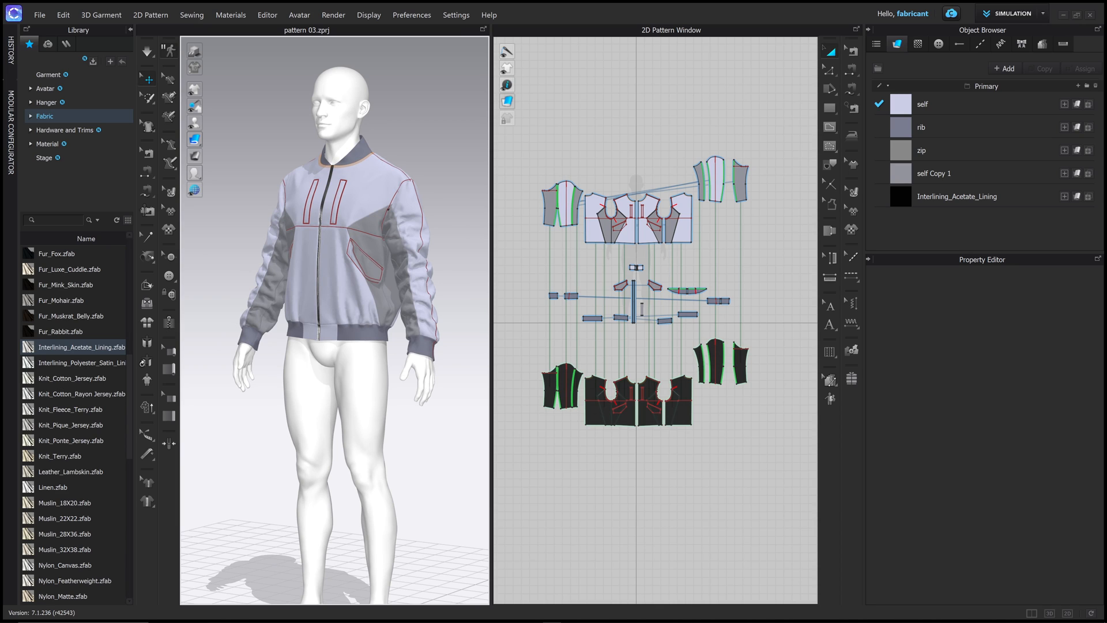